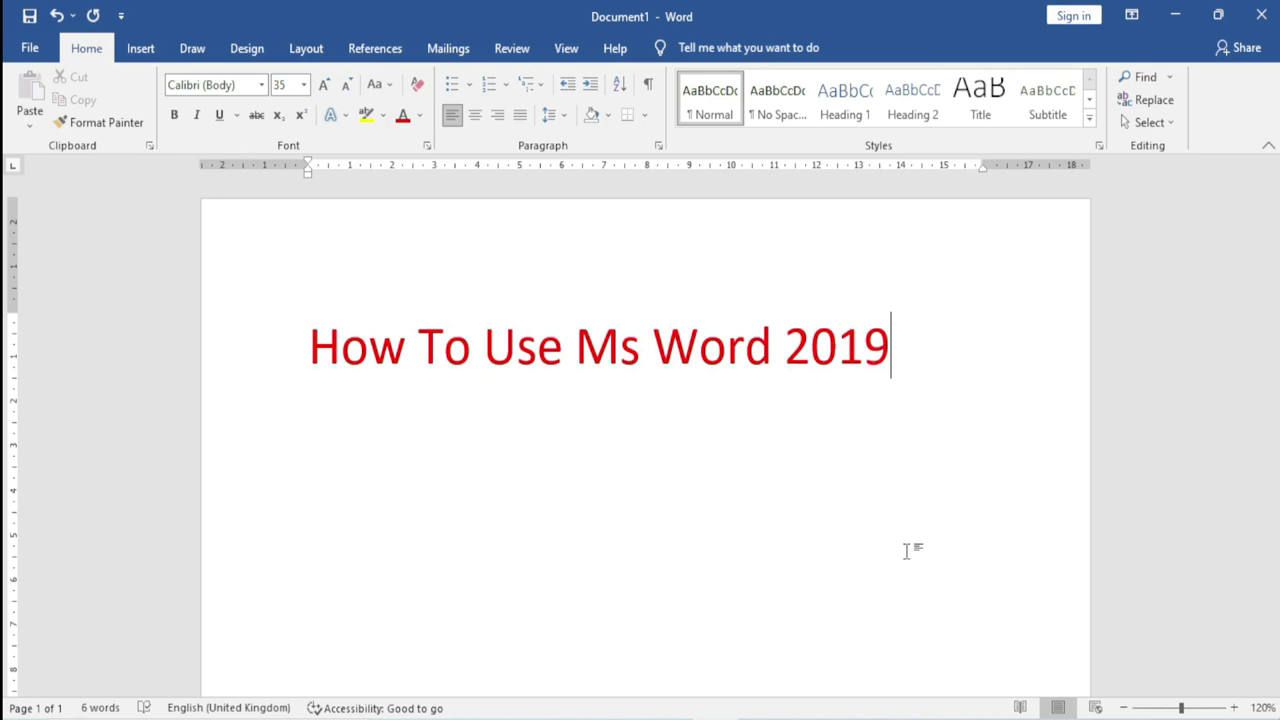
Step: Launch Microsoft Word by running the winword command from the Run prompt
key("super+r")
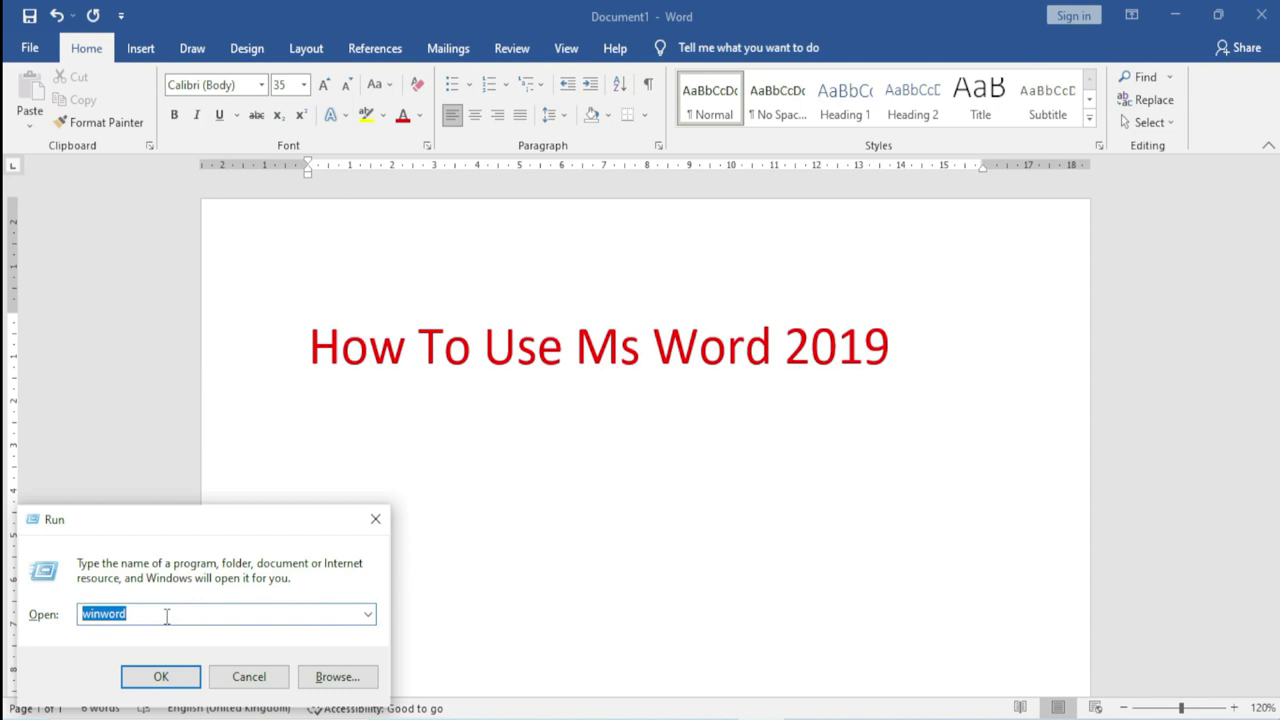
key("BackSpace")
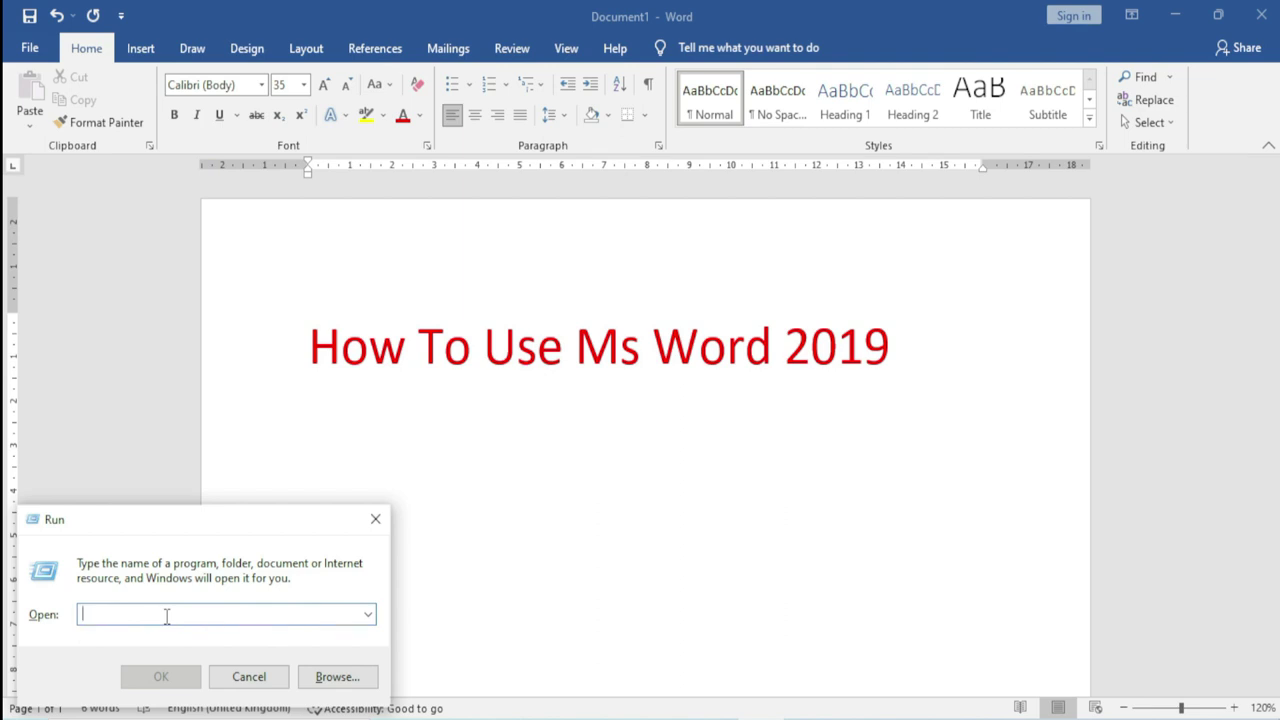
type("winword")
left_click(166, 616)
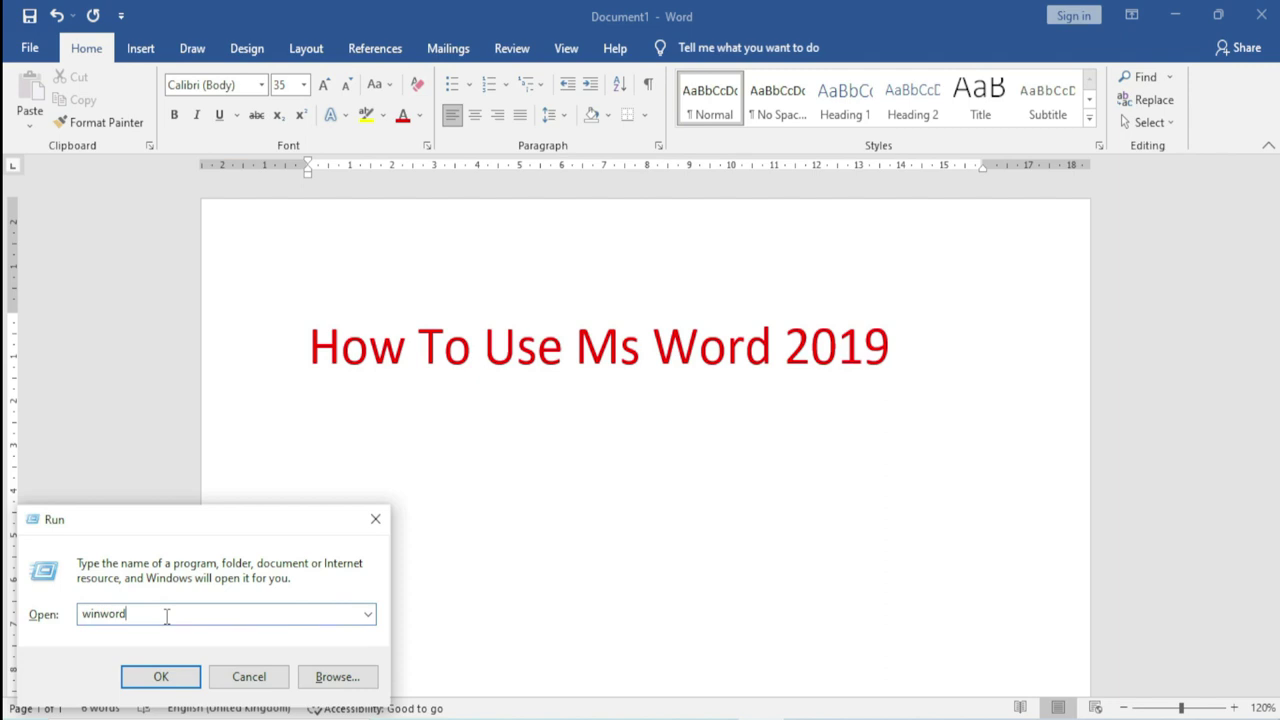
key("Return")
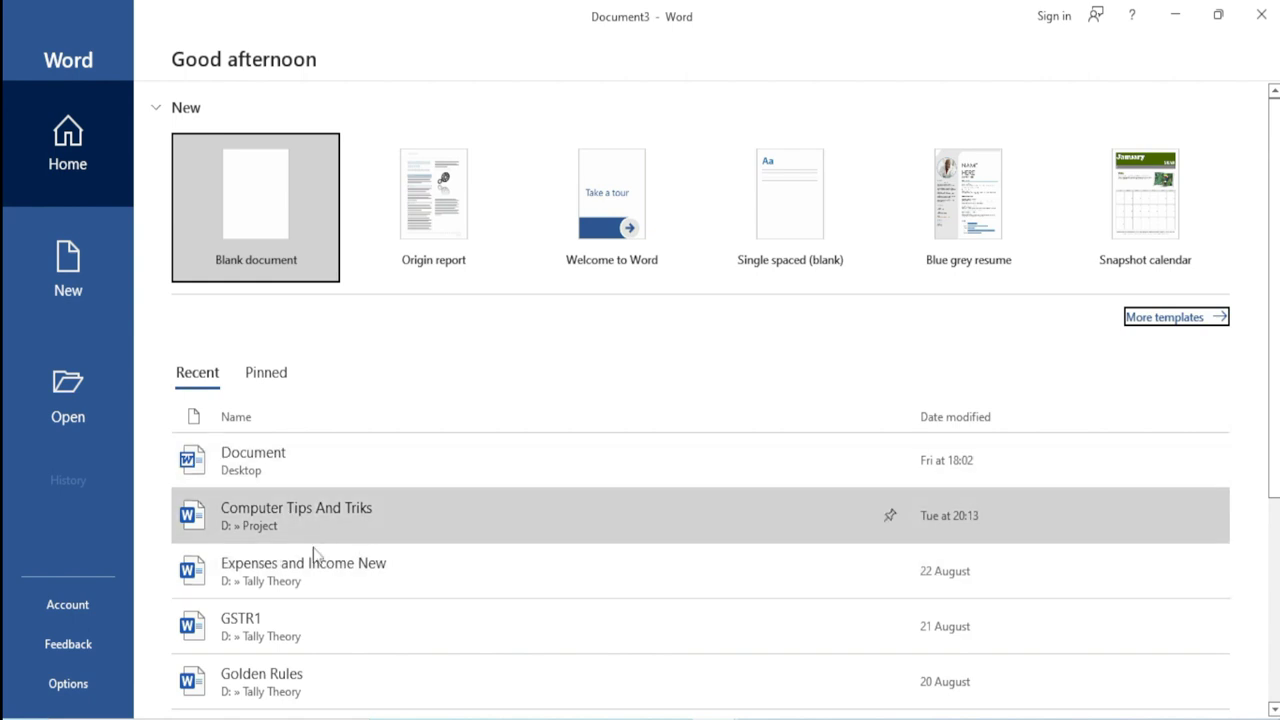
Step: Create a new blank document, Document3, from the Word start screen
scroll(316, 562, "down", 2)
scroll(320, 570, "down", 2)
scroll(320, 572, "up", 2)
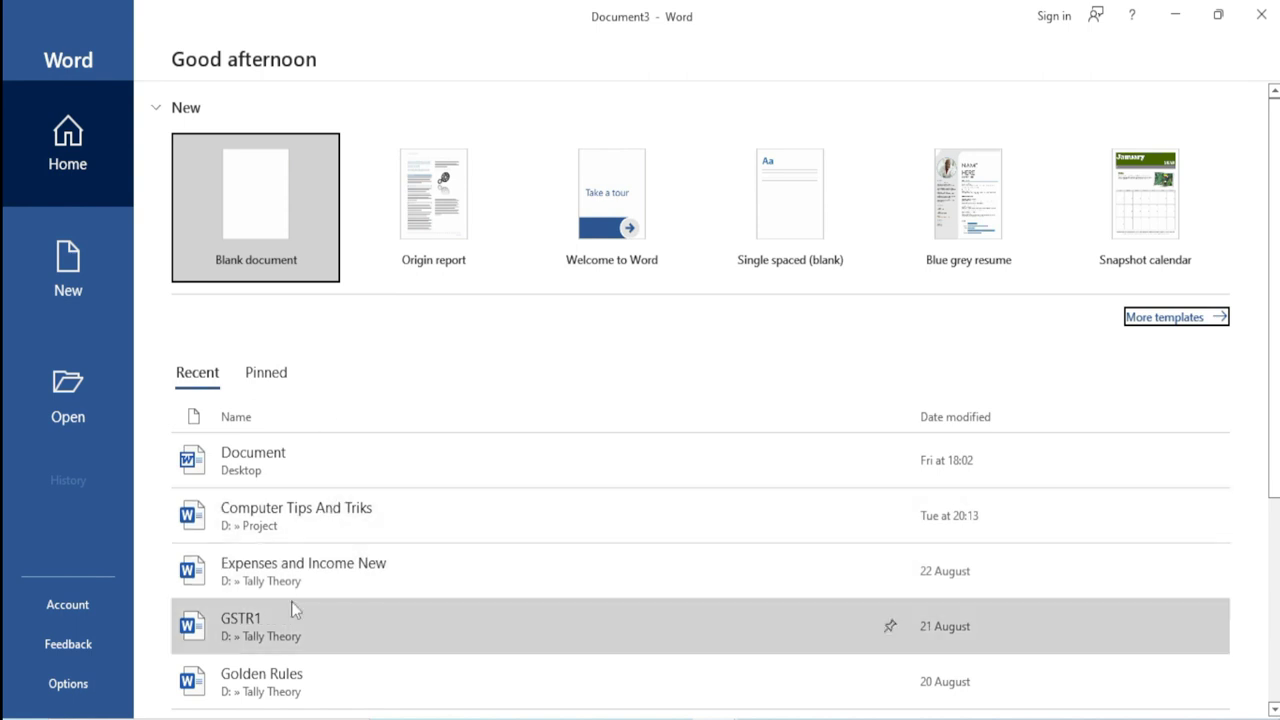
left_click(253, 217)
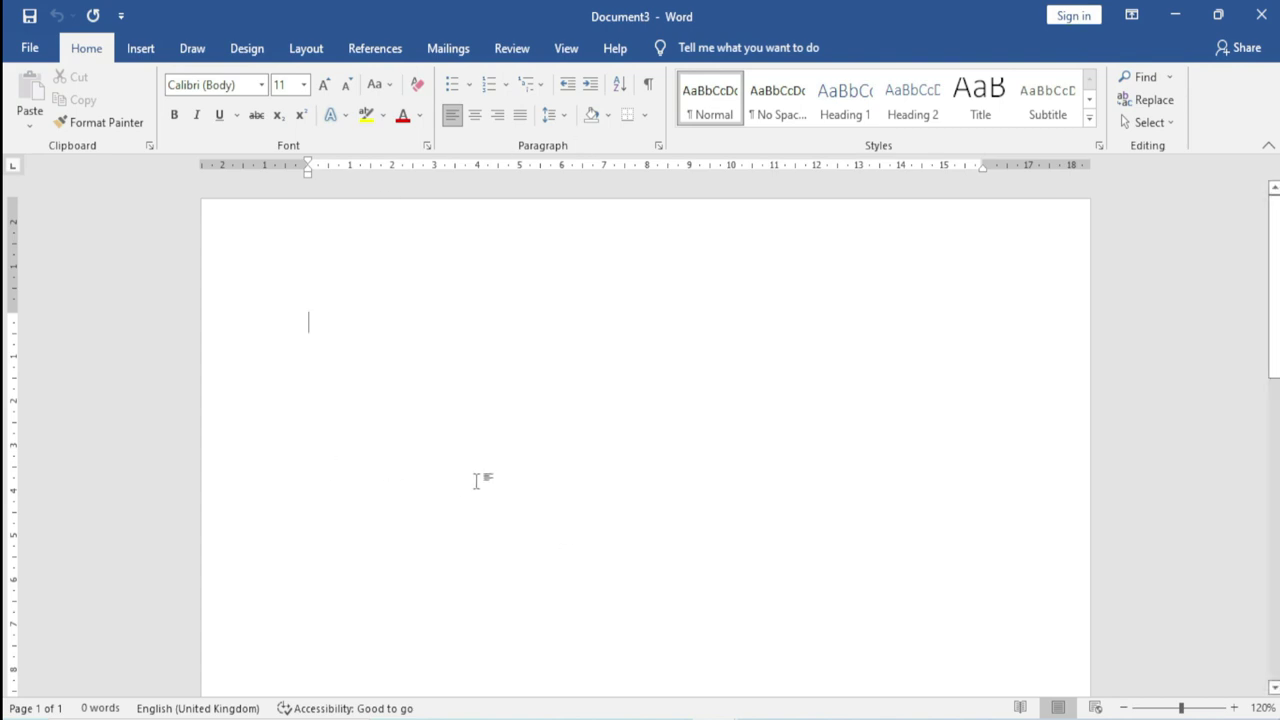
Step: Generate five paragraphs of sample text with =rand() and select all of it
type("=rand")
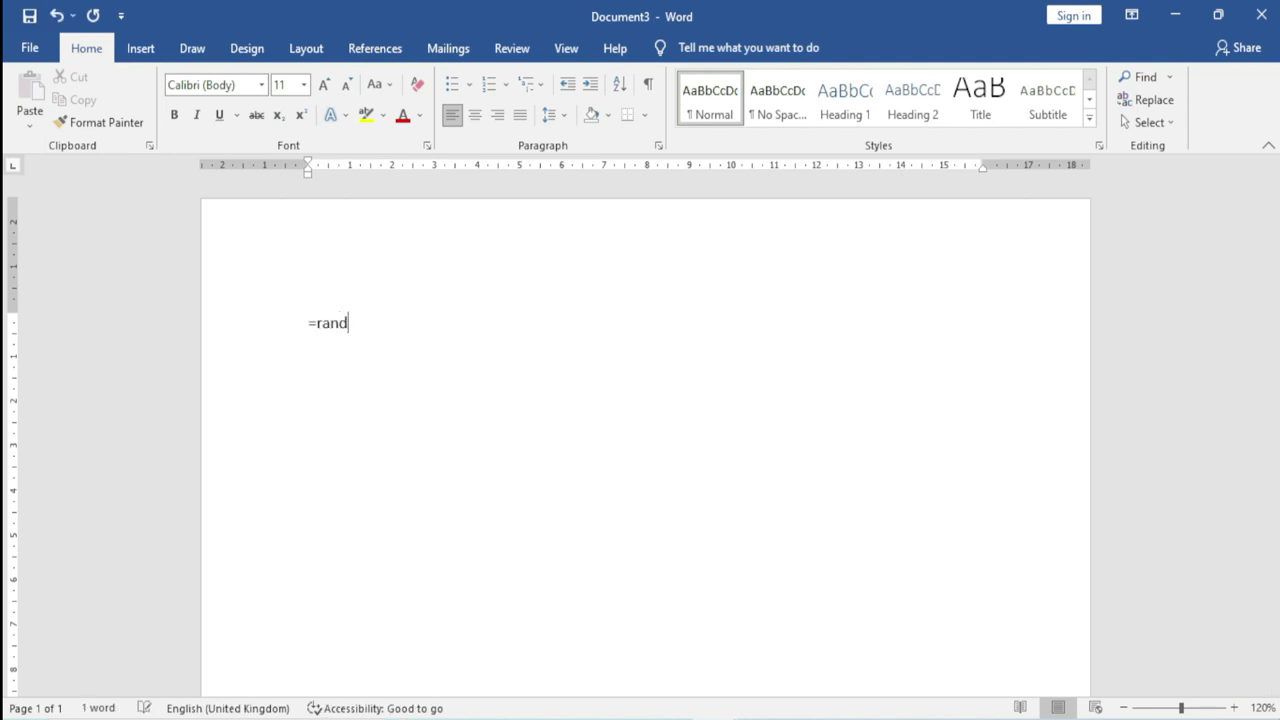
type("()")
key("Return")
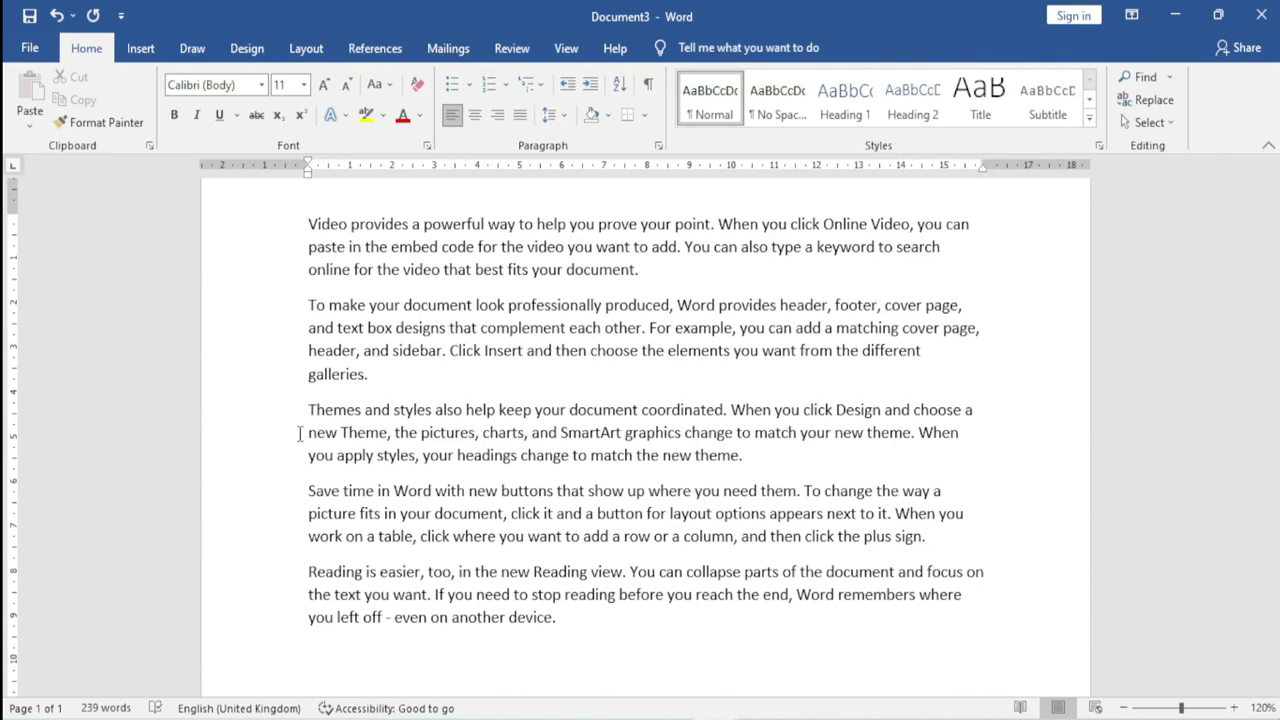
key("ctrl+a")
Step: Delete the sample text and generate a single paragraph with =rand(1)
key("Delete")
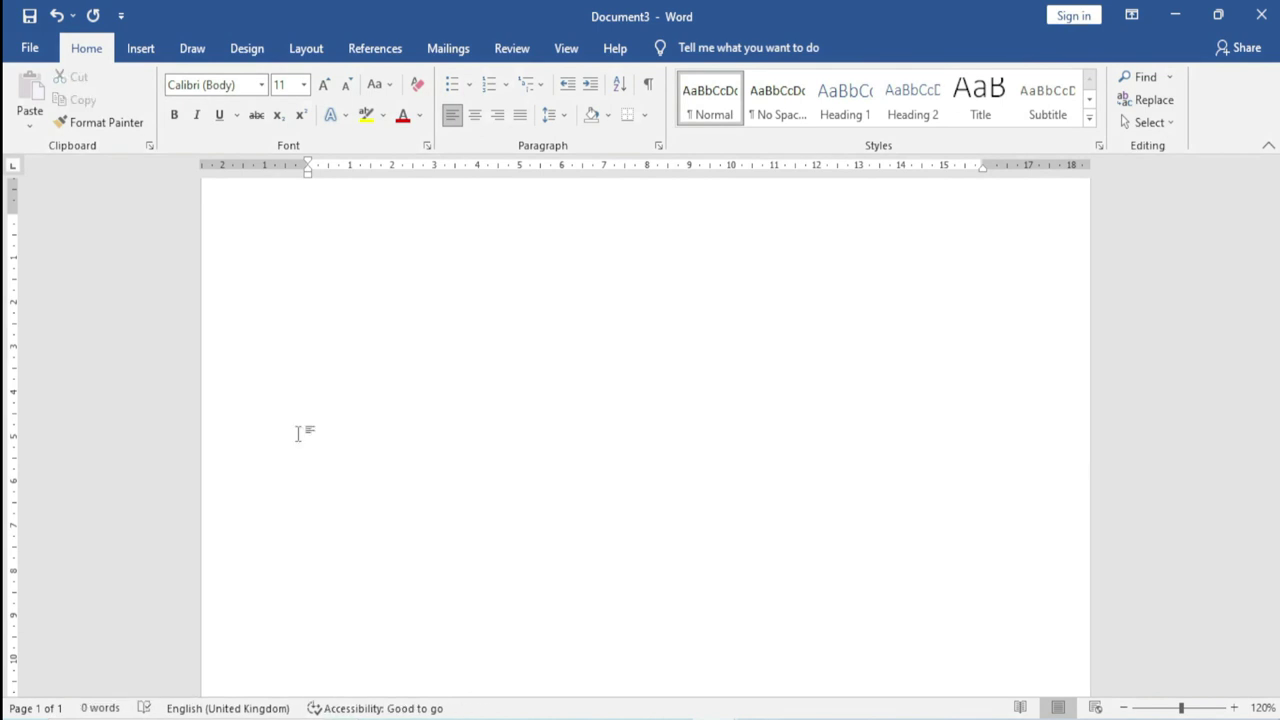
type("=")
type("rand")
type("(")
type("1")
type(")")
key("Return")
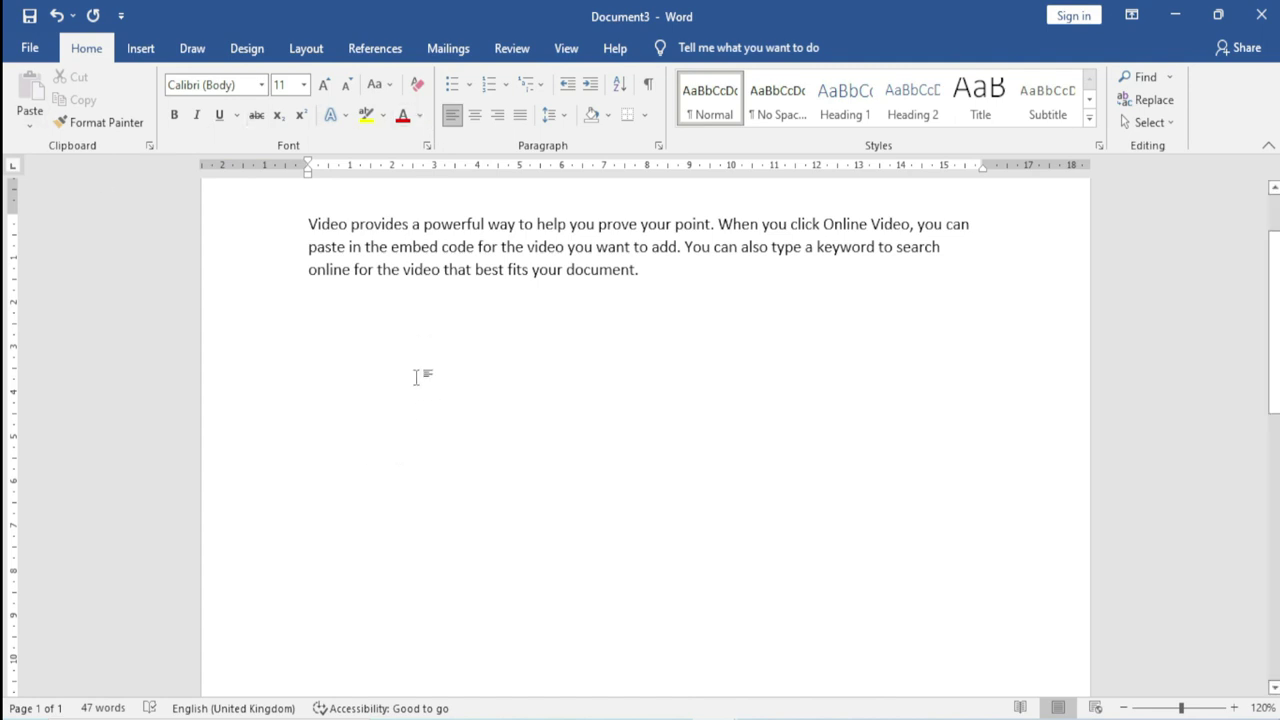
Step: Replace that paragraph by entering =rand() to regenerate five paragraphs
key("ctrl+a")
key("Delete")
type("=rand()")
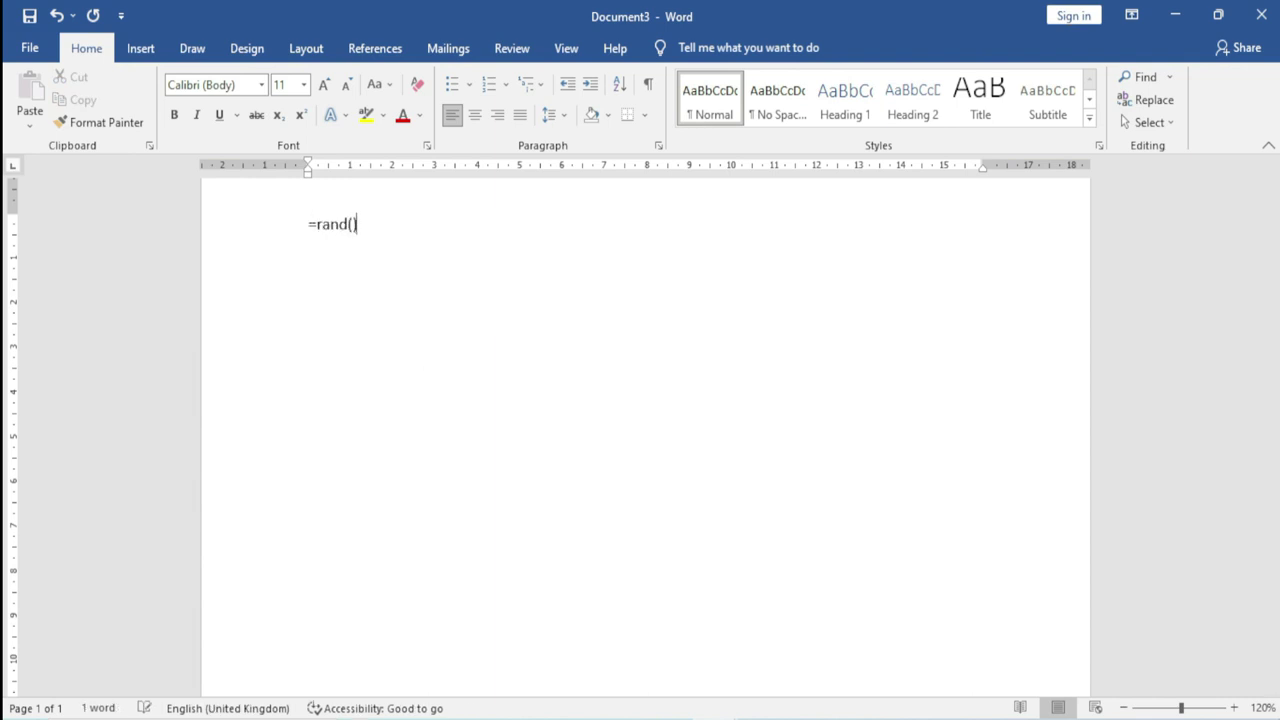
key("Return")
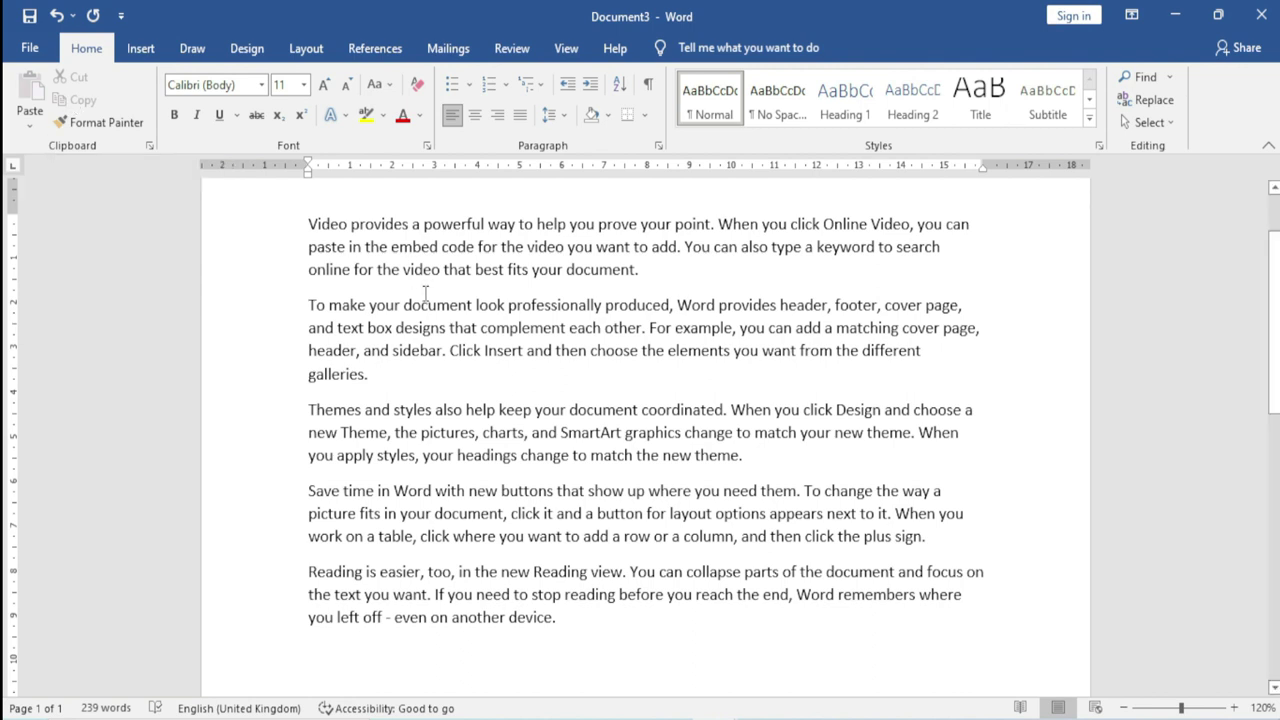
Step: Copy the first line and drag it below the last paragraph
left_click(290, 236)
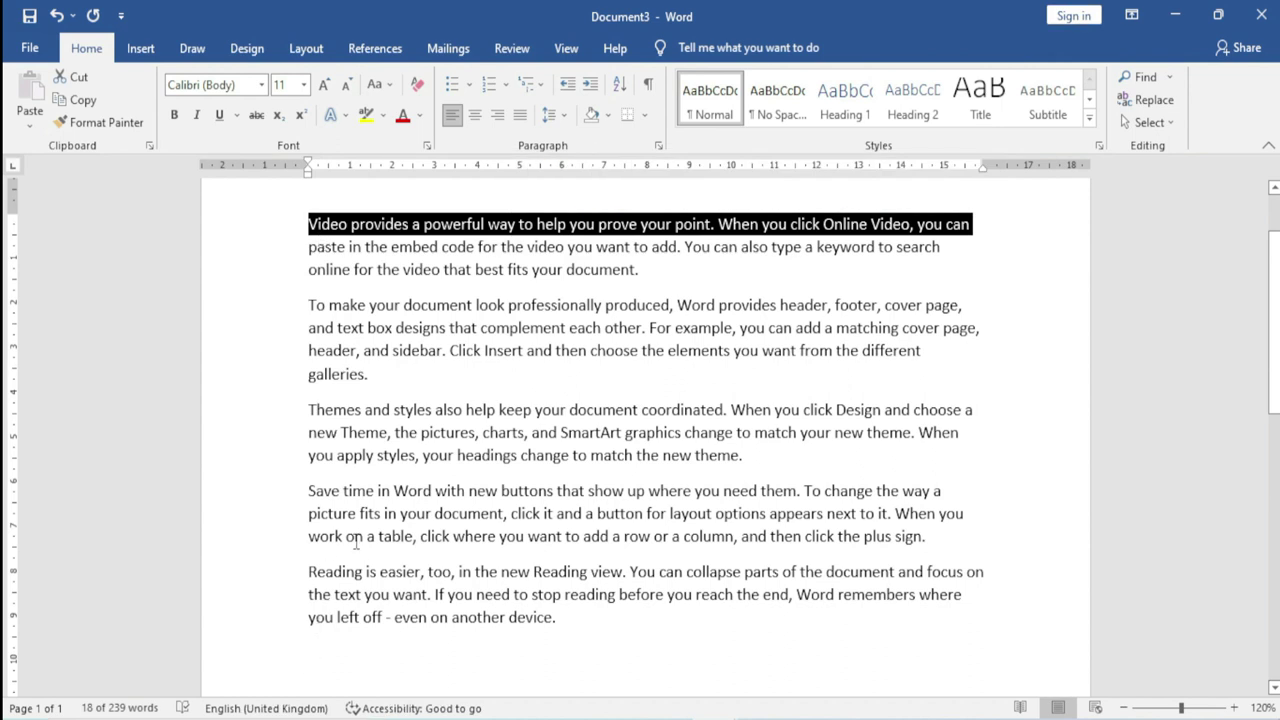
left_click(66, 97)
left_click_drag(335, 230, 330, 659)
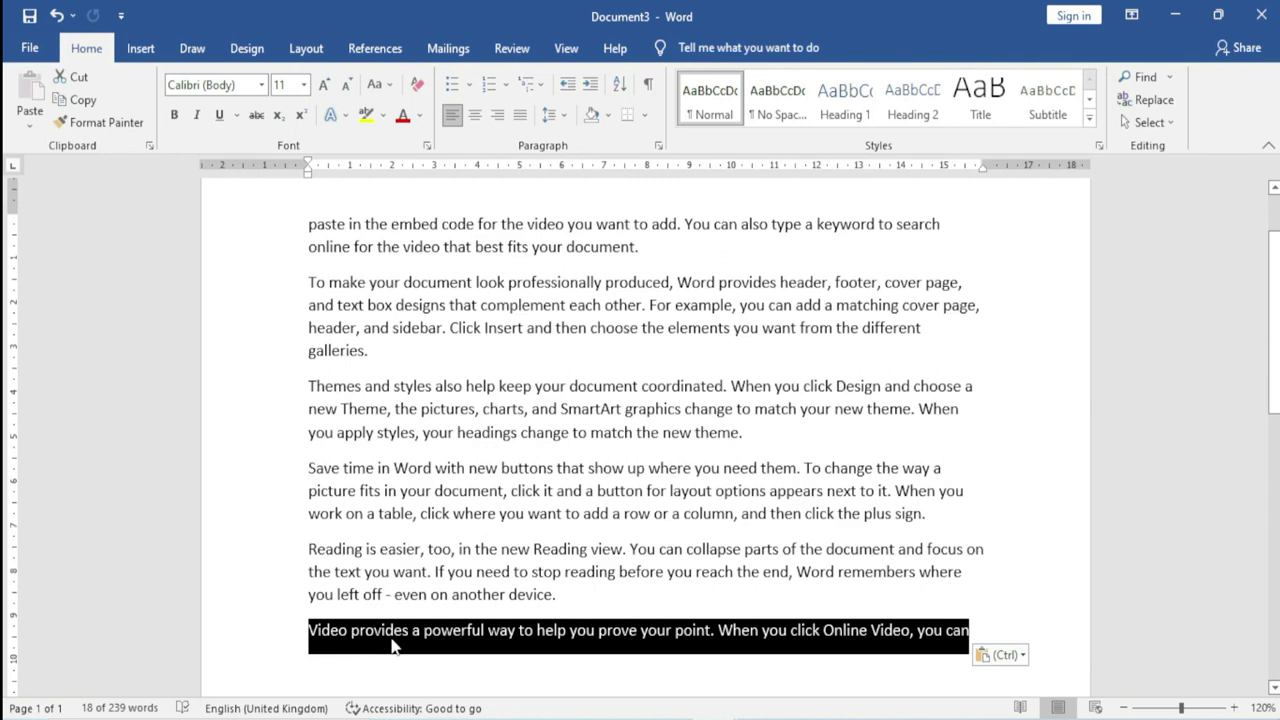
Step: Ctrl-drag the 'online for the video that best fits your document.' line before the moved text
scroll(393, 645, "up", 1)
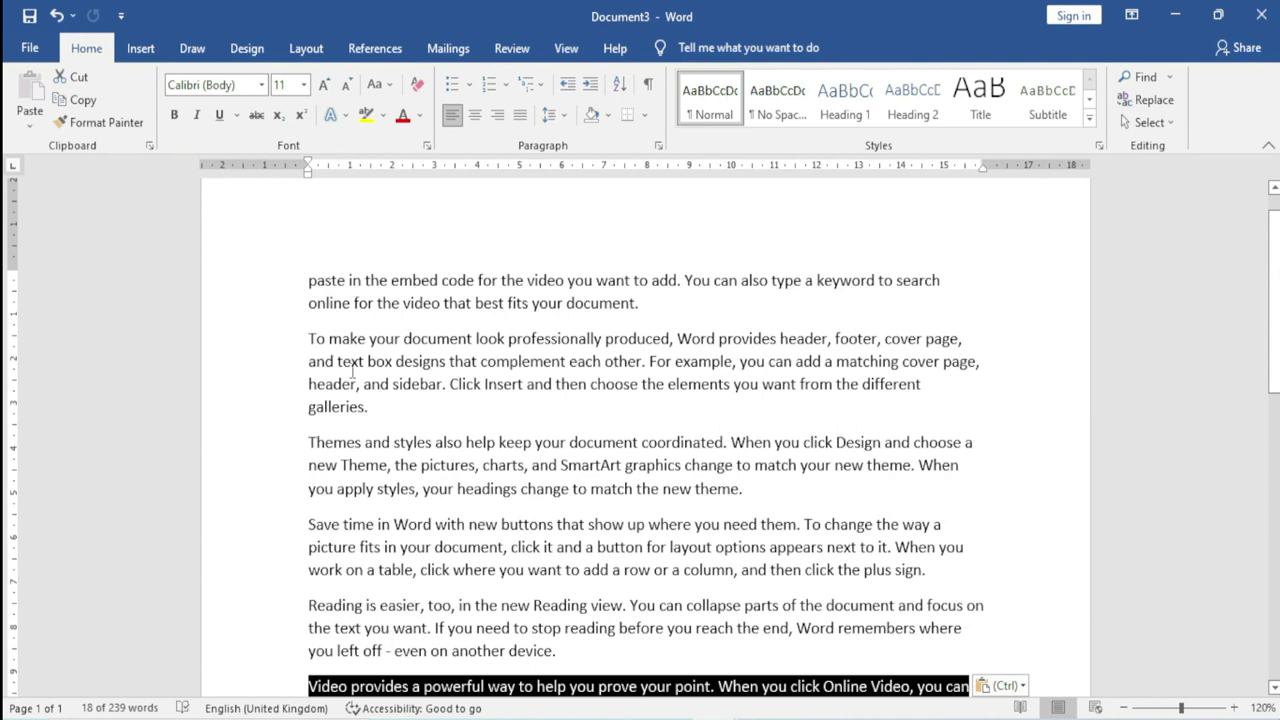
left_click(280, 305)
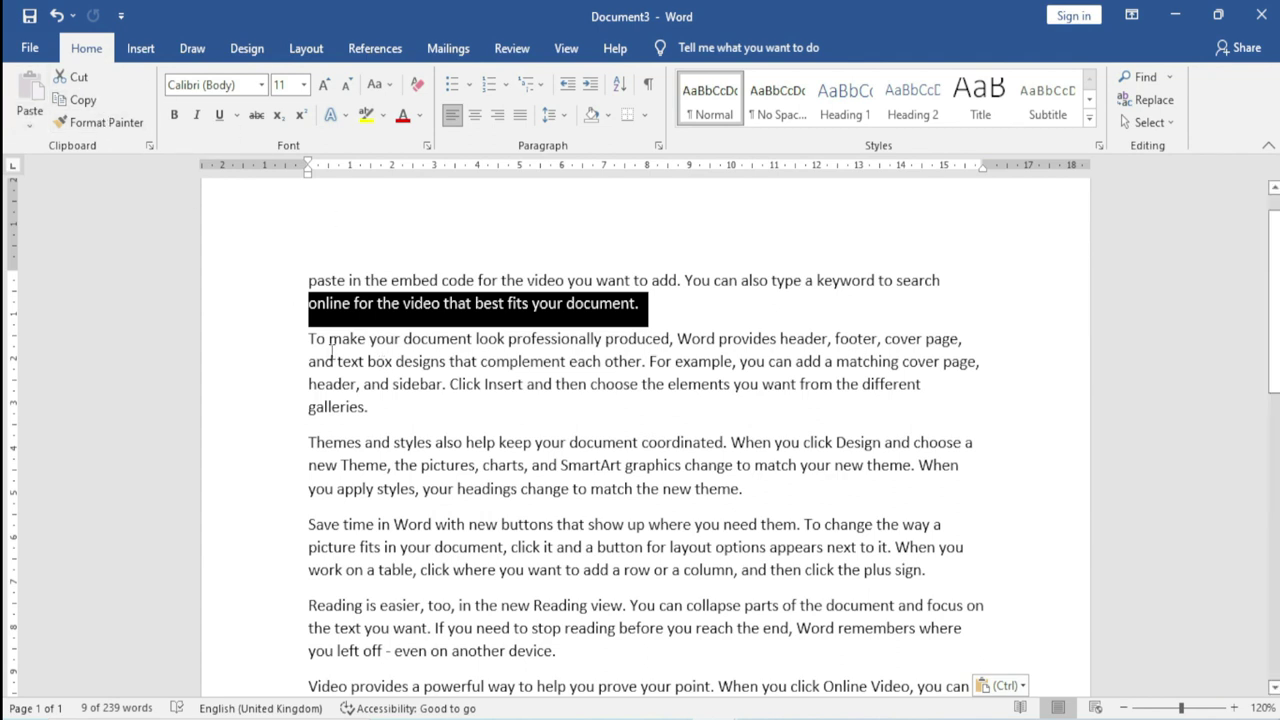
scroll(520, 402, "down", 1)
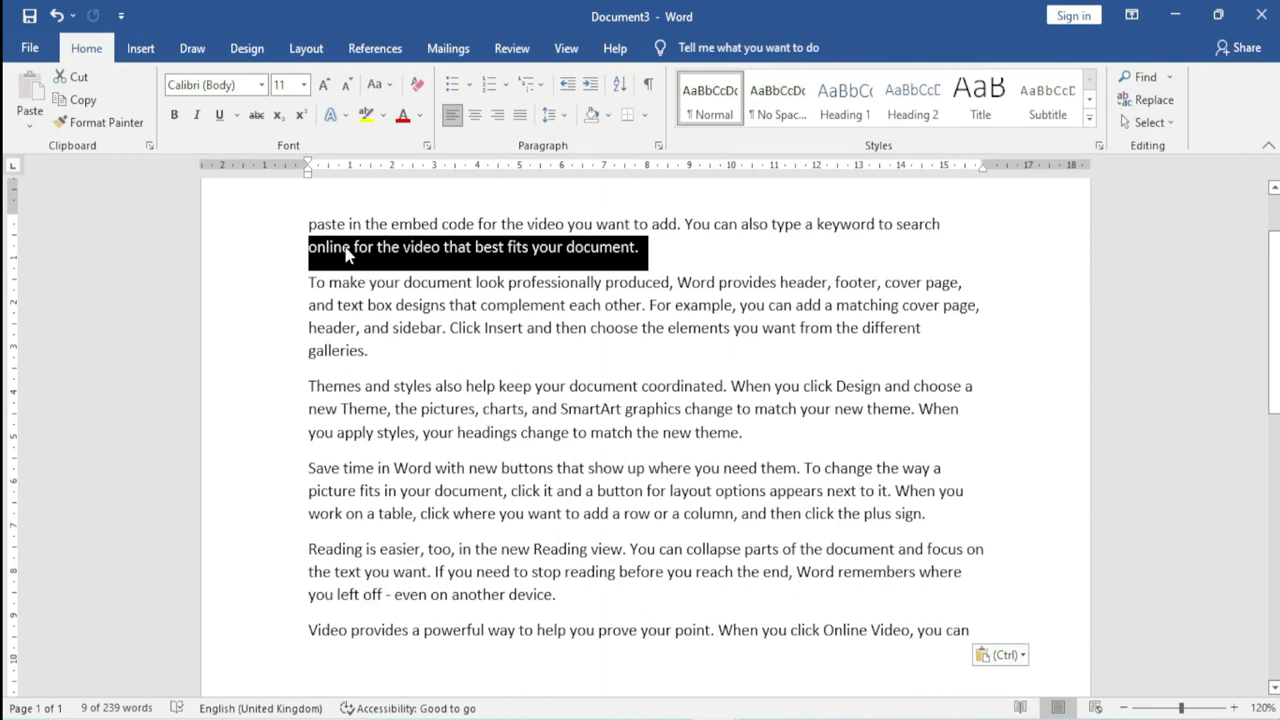
left_click_drag(347, 255, 322, 657)
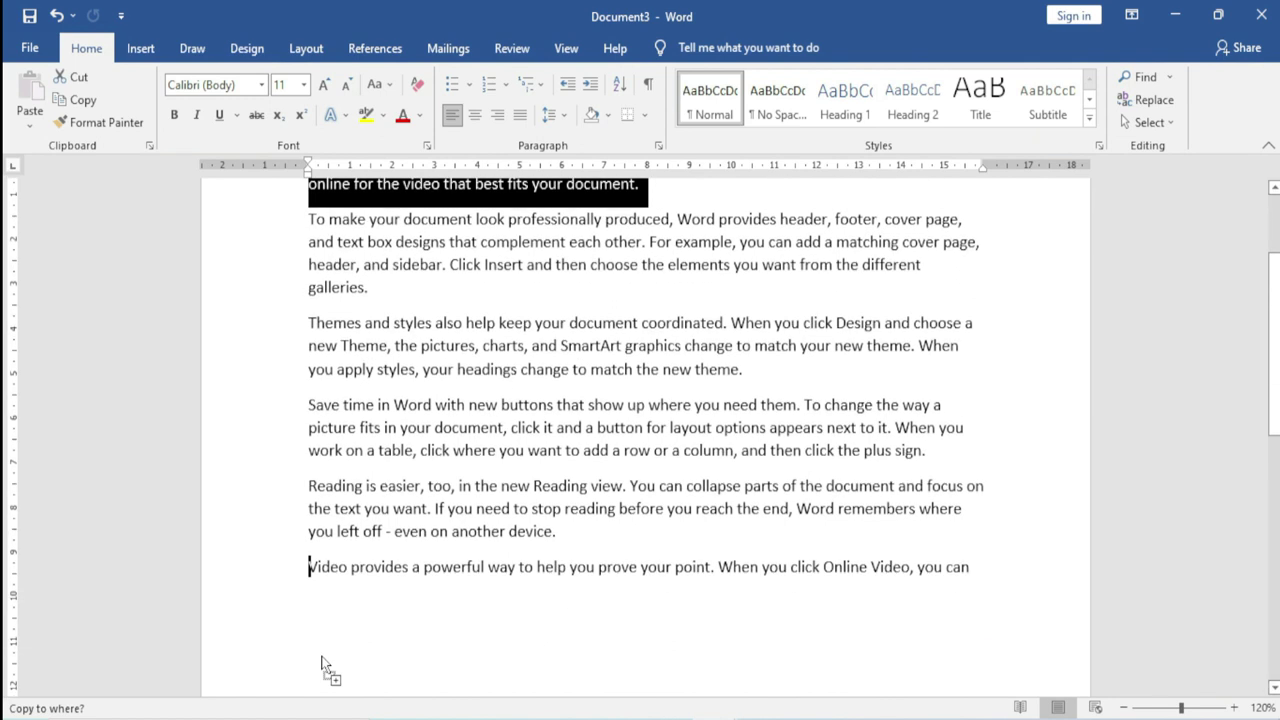
left_click_drag(322, 657, 327, 613)
left_click(341, 592)
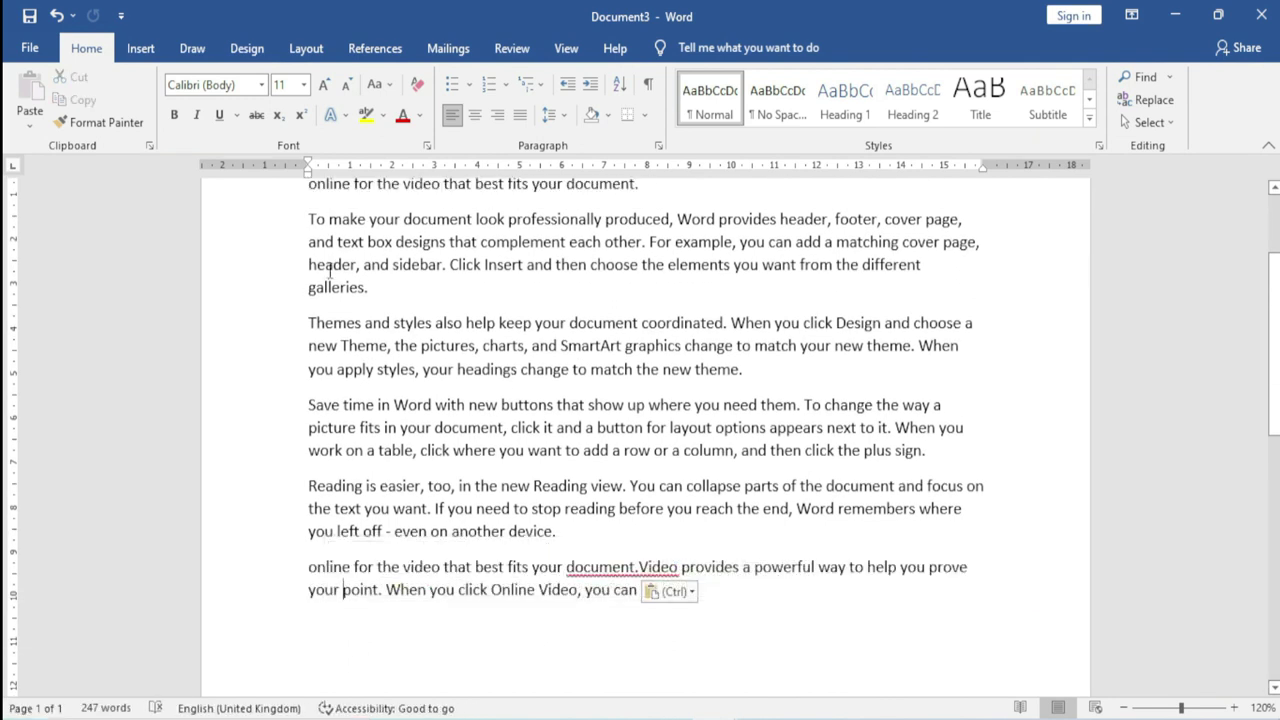
scroll(329, 270, "up", 1)
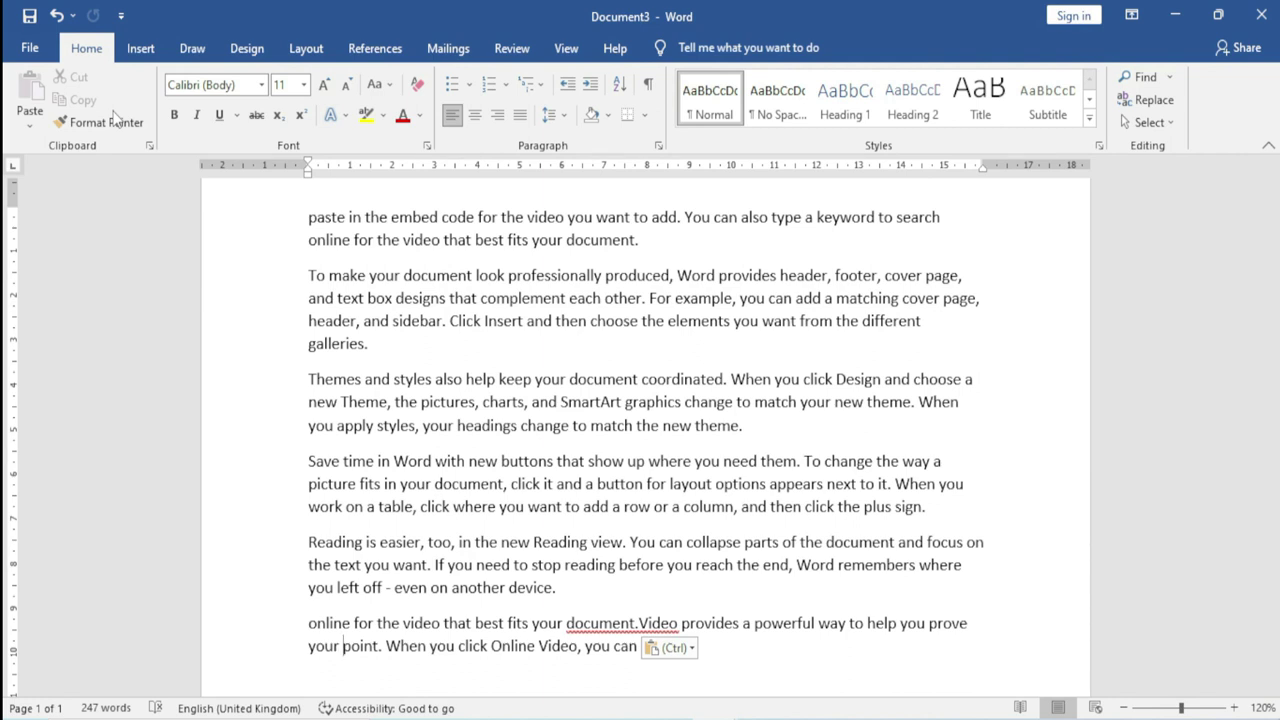
Step: Select phrases such as 'paste in the embed code for the' and 'keep your document'
scroll(351, 275, "up", 1)
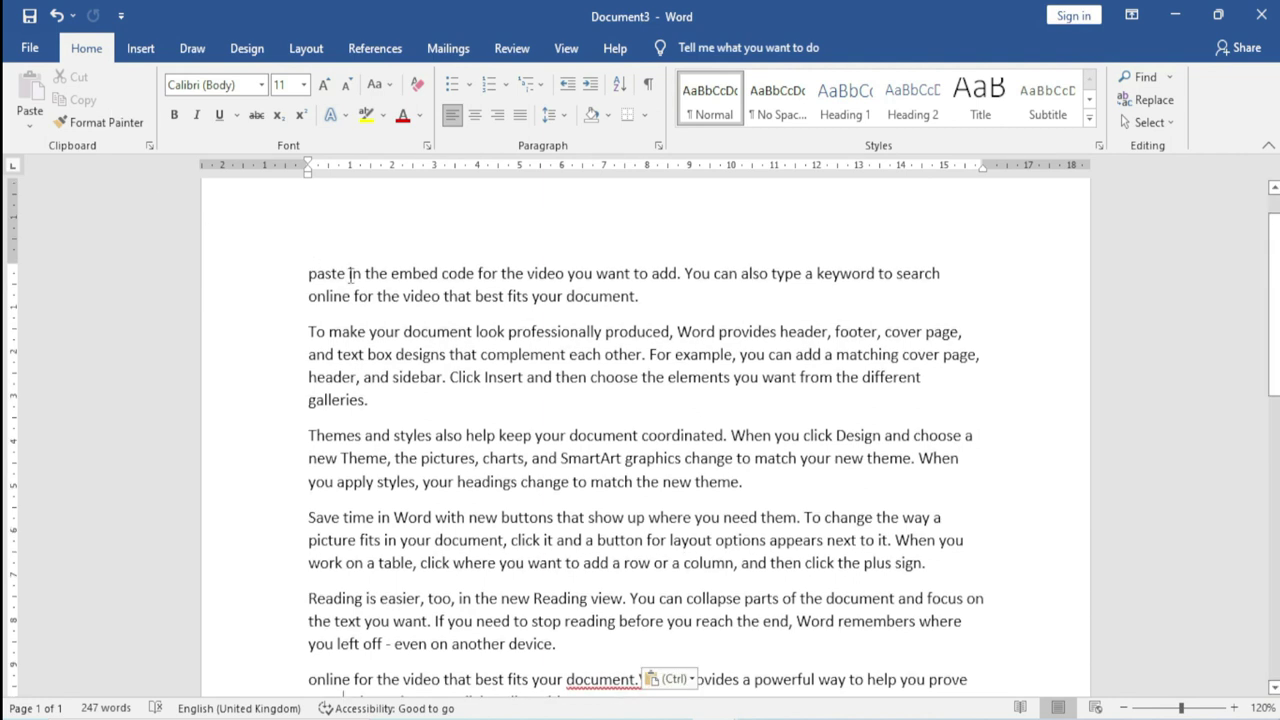
left_click_drag(306, 273, 525, 273)
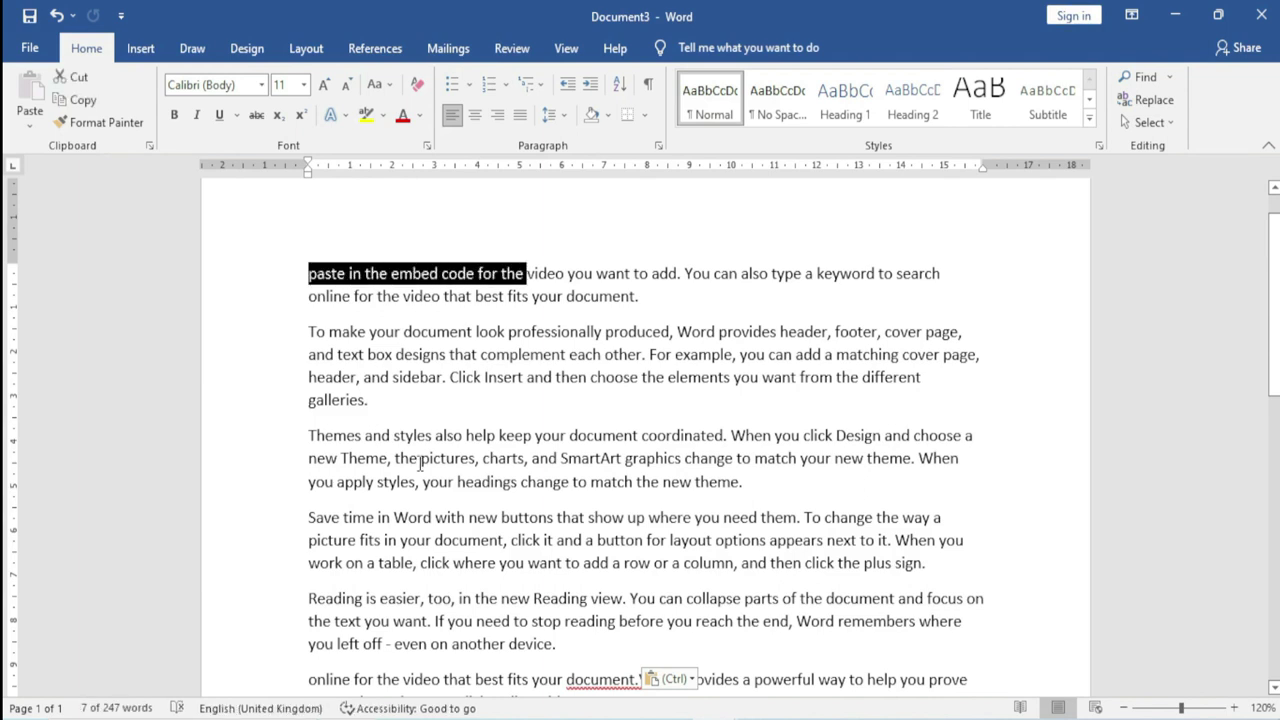
left_click_drag(482, 354, 602, 354)
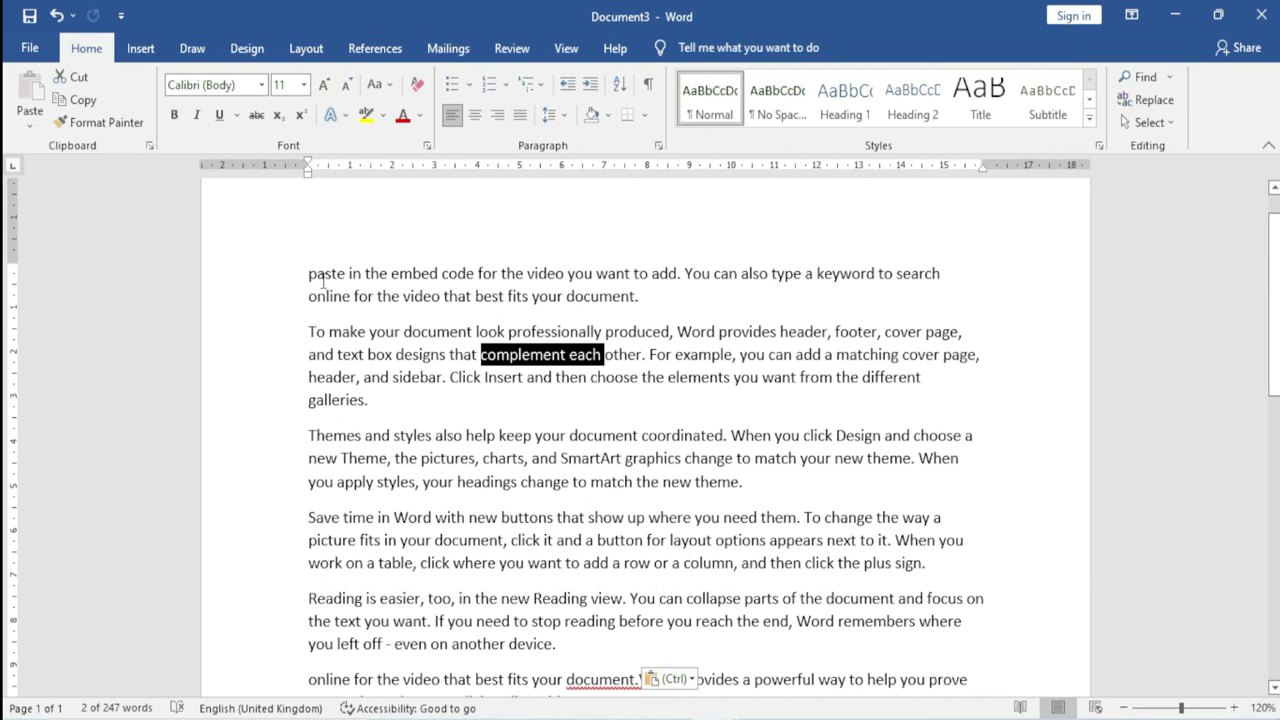
left_click_drag(309, 273, 440, 273)
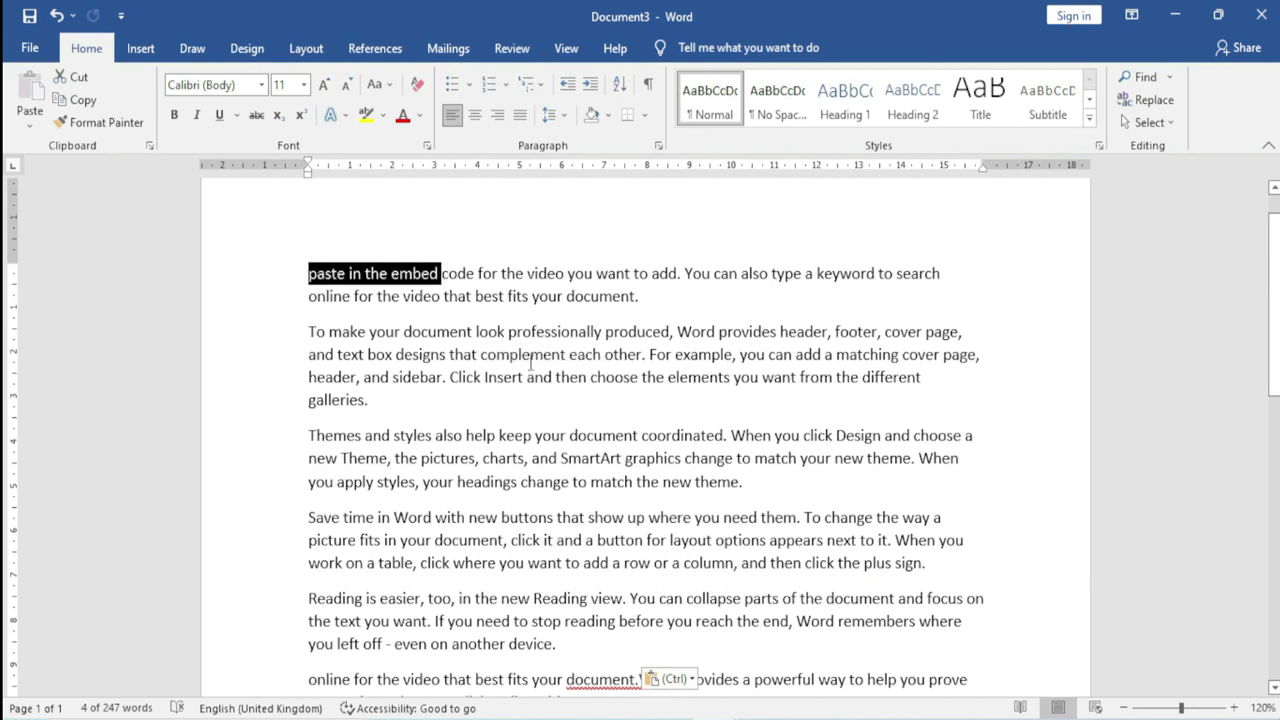
left_click_drag(449, 354, 571, 354)
left_click_drag(499, 435, 639, 435)
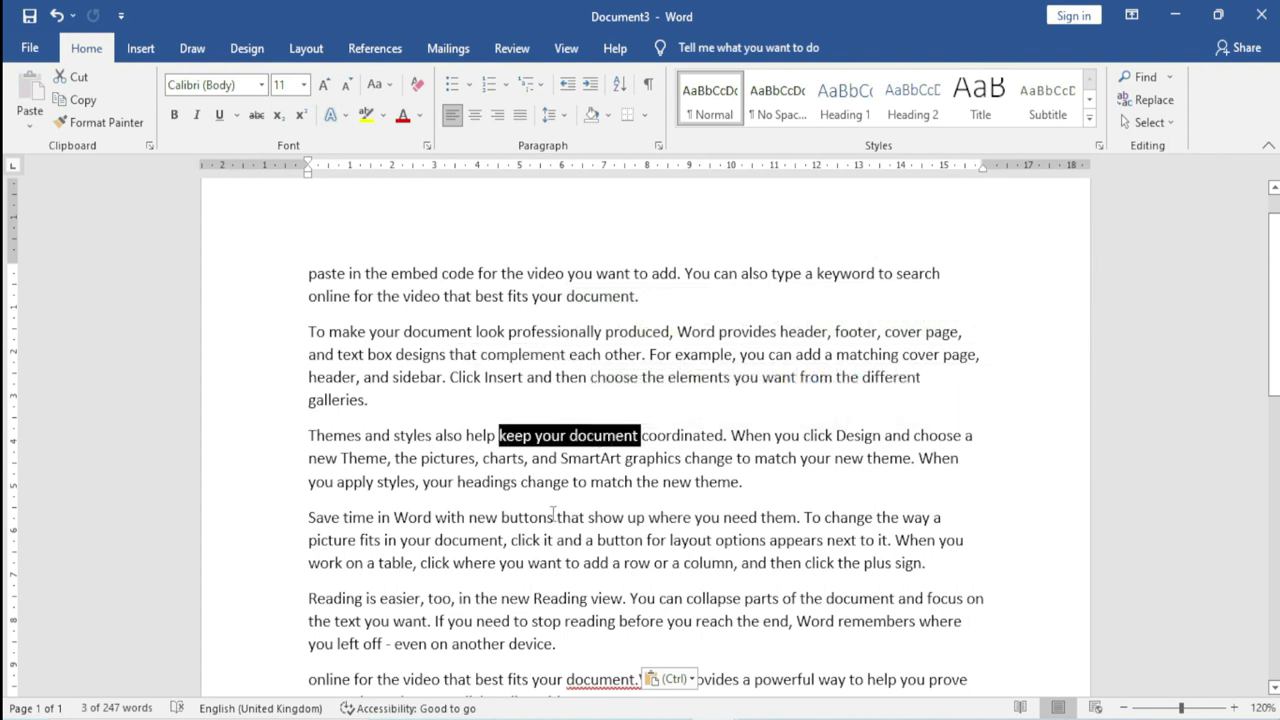
left_click(412, 298)
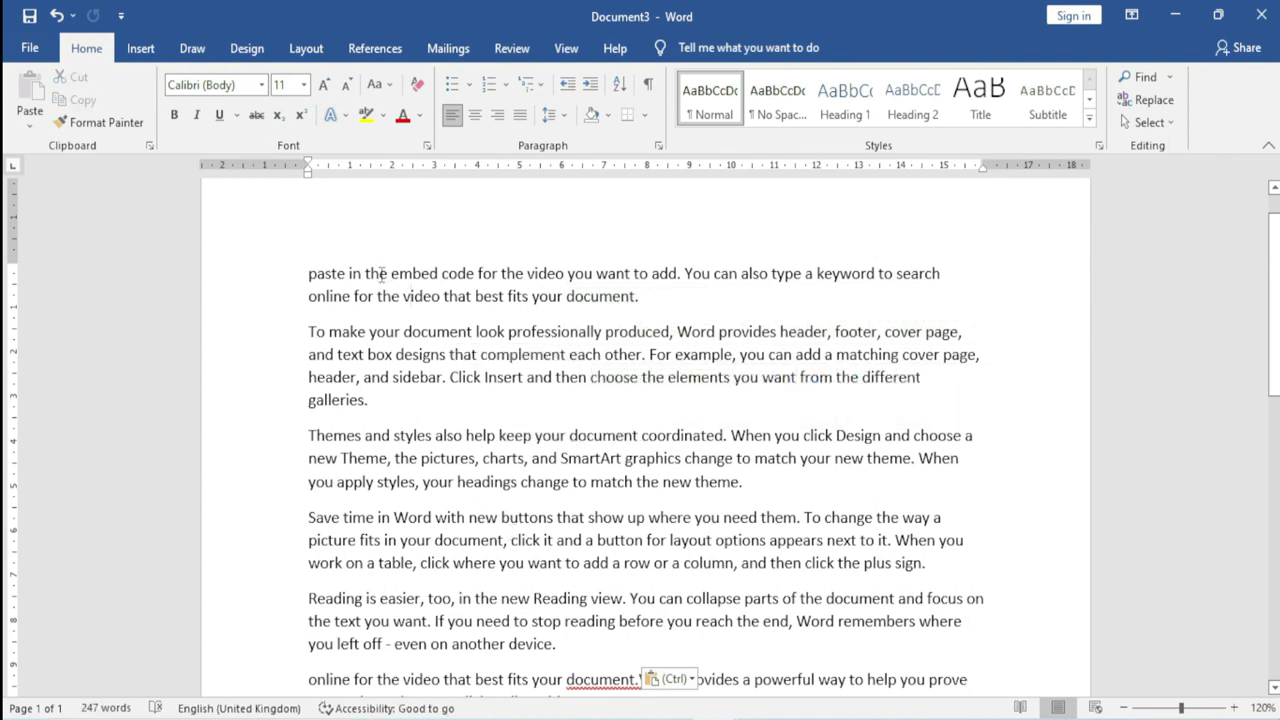
Step: Build a multiple selection of 'the embed code', 'keep your' and 'buttons that show'
left_click_drag(380, 274, 476, 274)
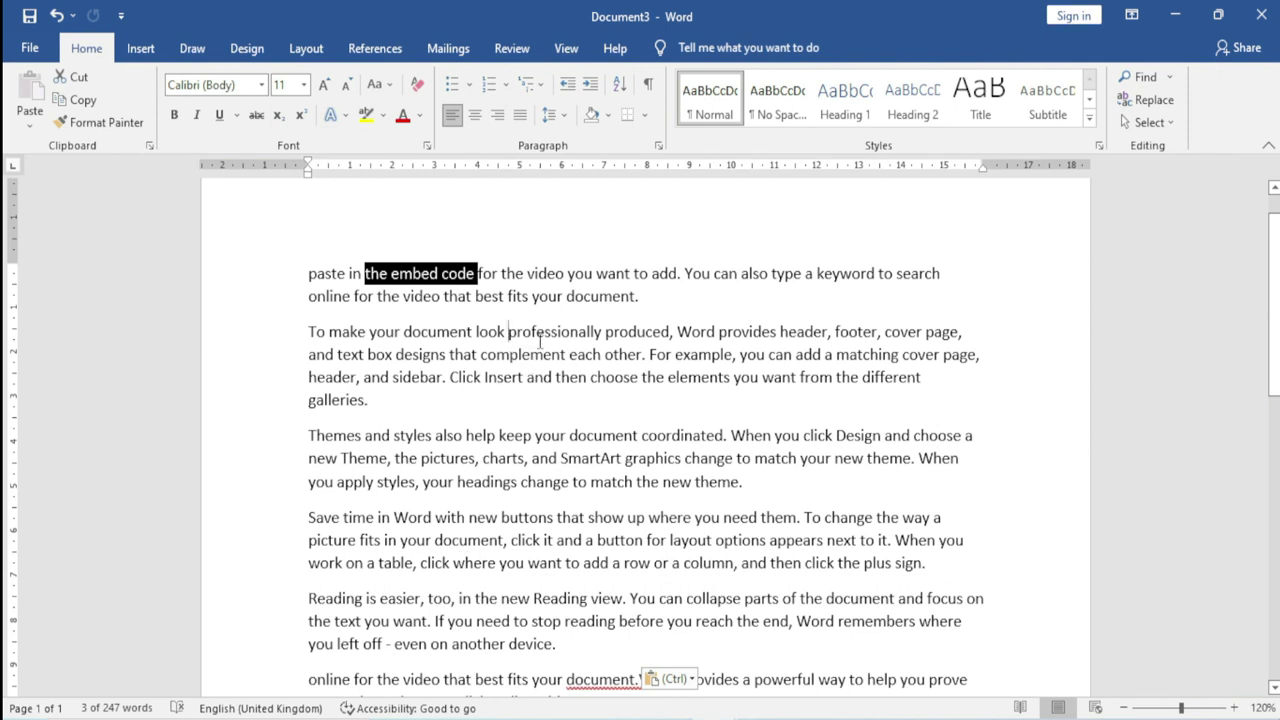
left_click_drag(508, 332, 562, 332)
left_click_drag(499, 436, 568, 436)
left_click_drag(501, 518, 624, 520)
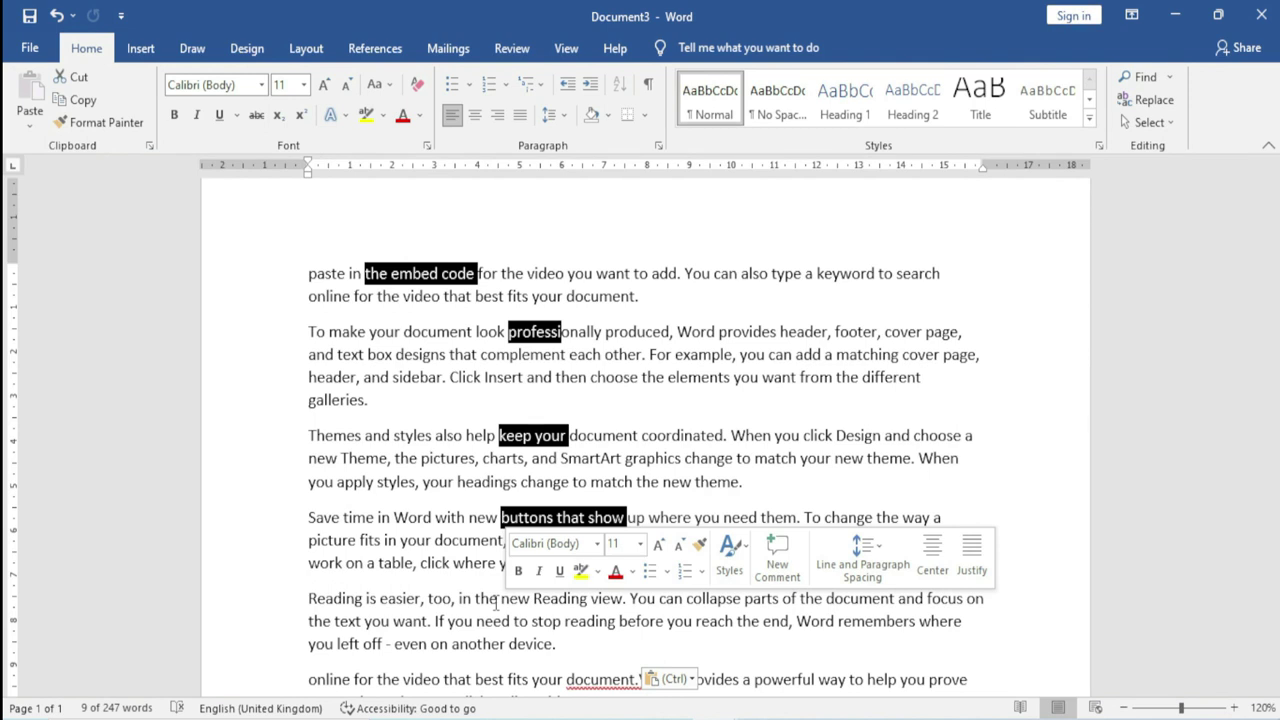
left_click(366, 399)
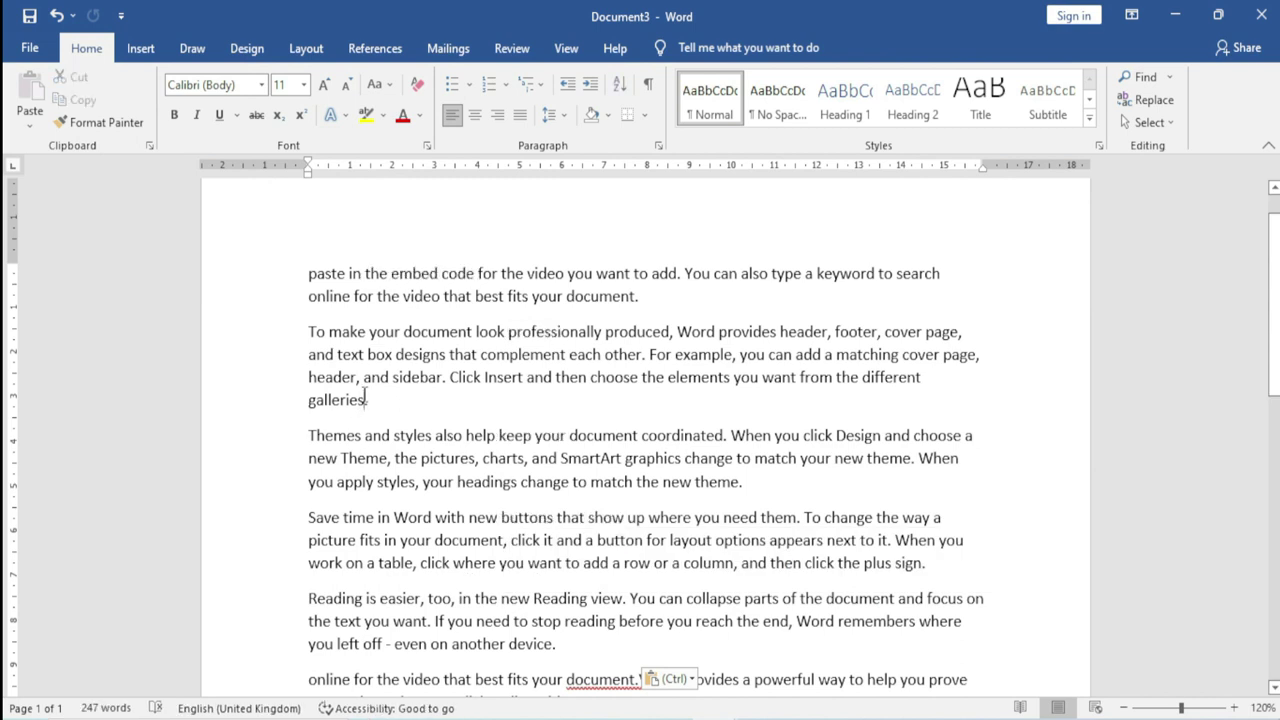
Step: Alt-drag a column selection over the opening words of the first four paragraphs
left_click(274, 281)
left_click(307, 278)
mouse_move(305, 278)
left_mouse_down()
mouse_move(811, 276)
mouse_move(823, 356)
left_mouse_up()
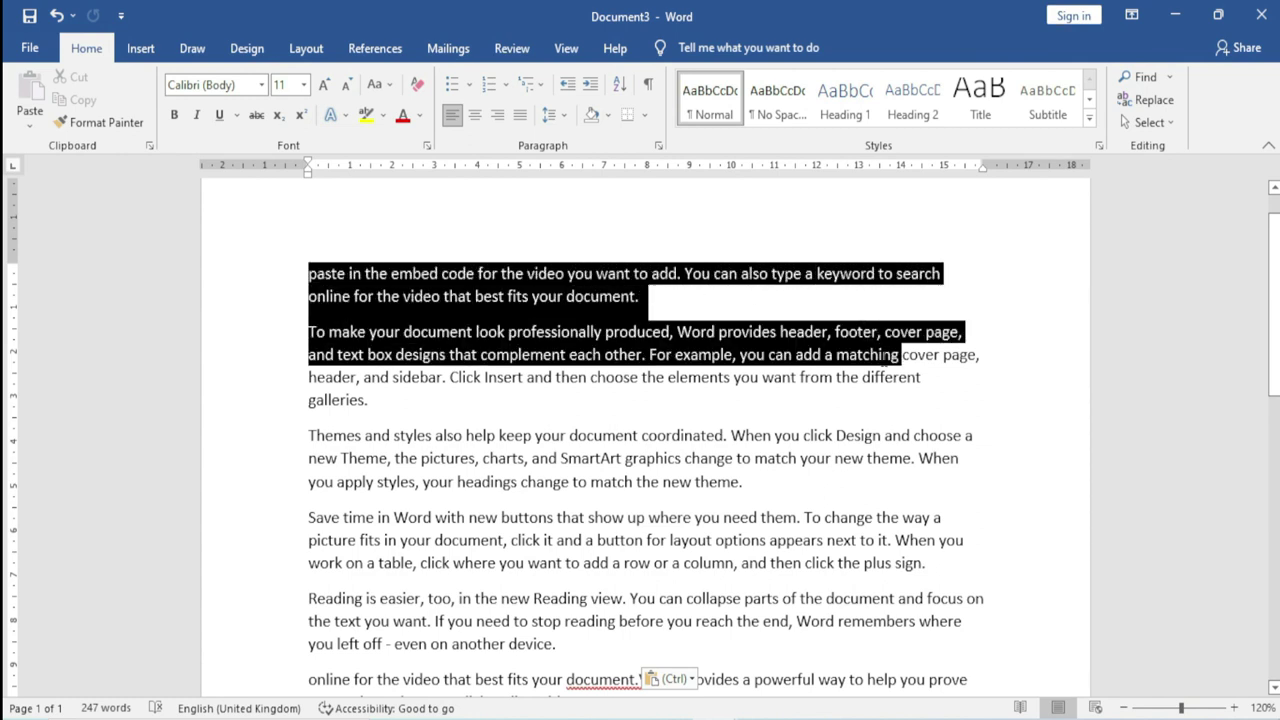
left_click(499, 458)
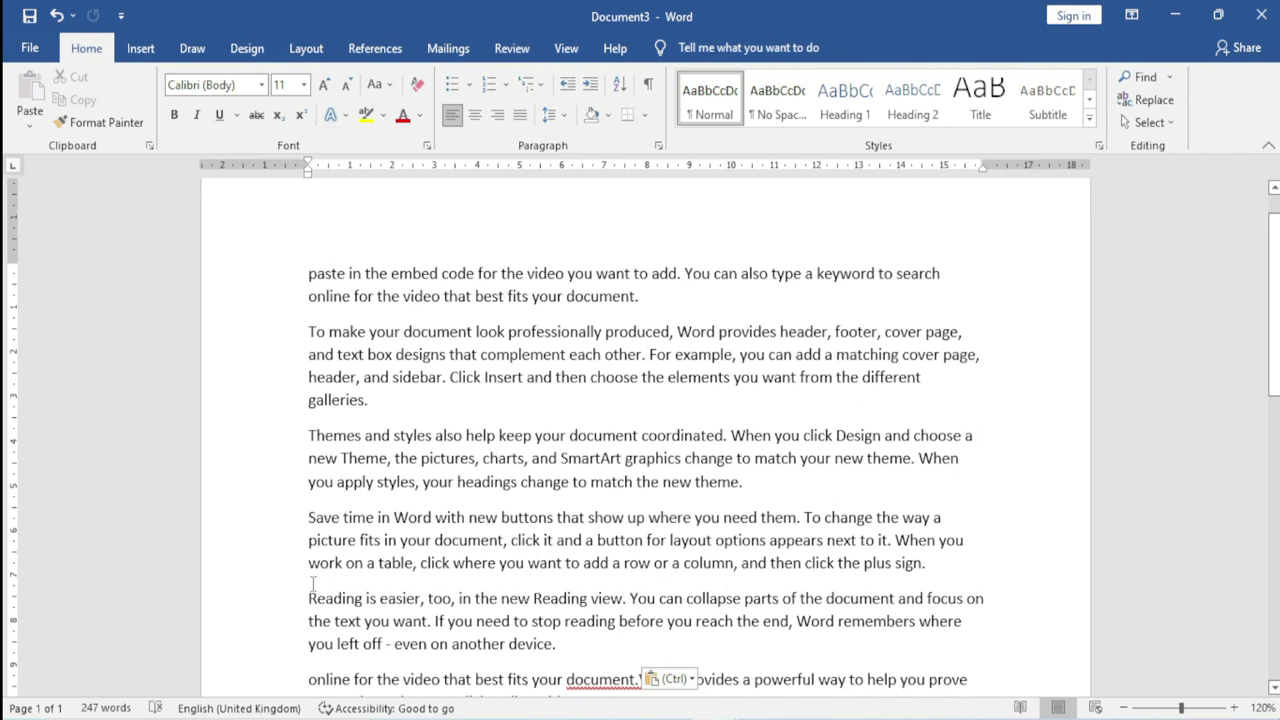
left_click(308, 278)
left_click_drag(308, 278, 355, 377)
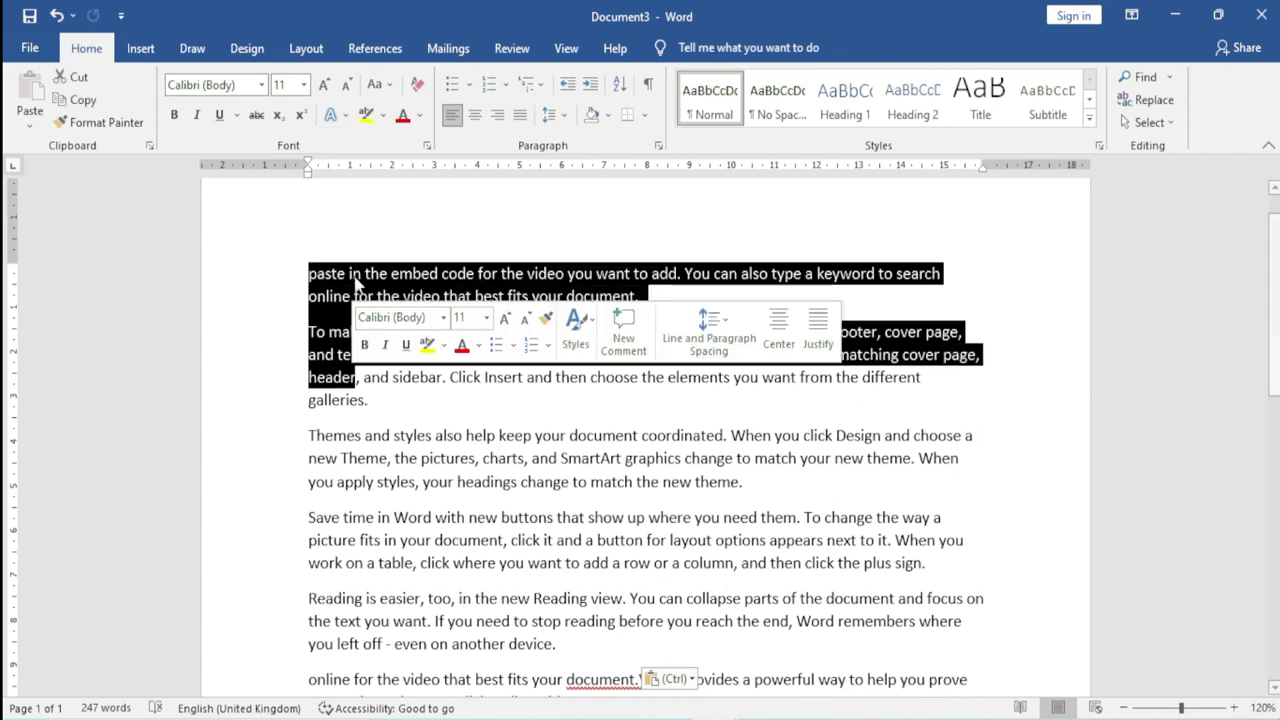
left_click(345, 483)
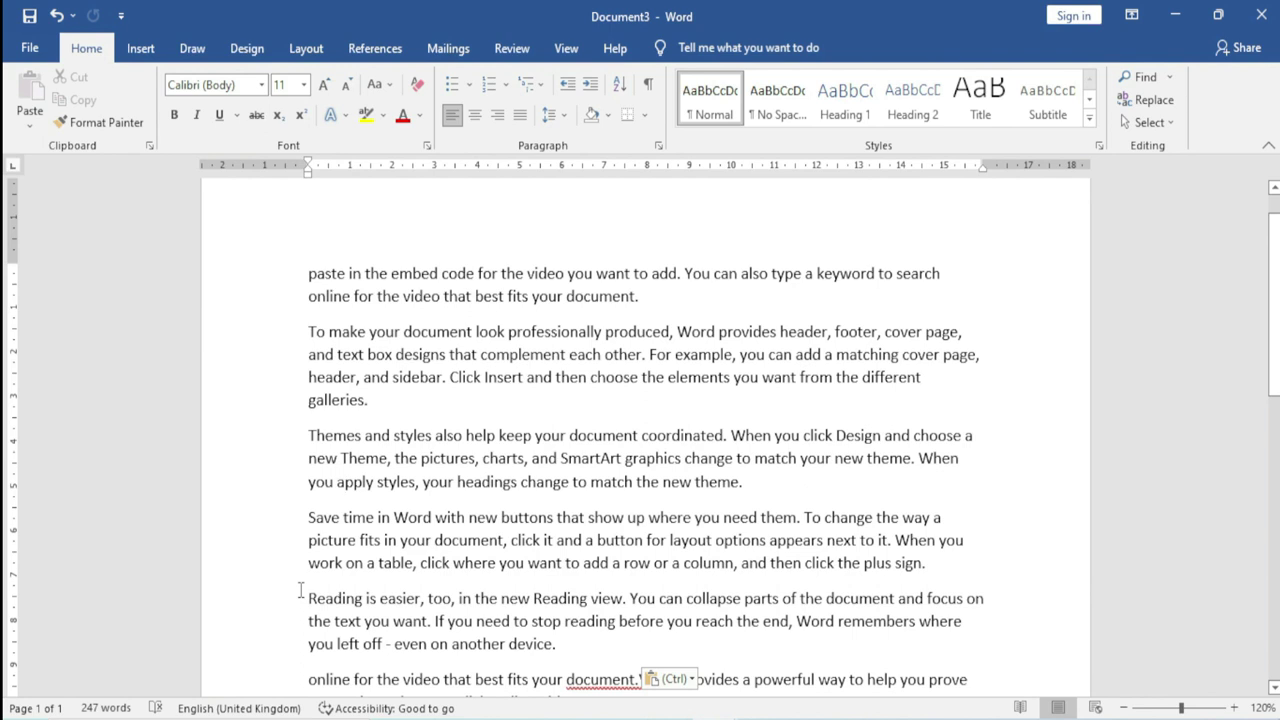
left_click_drag(285, 264, 419, 571)
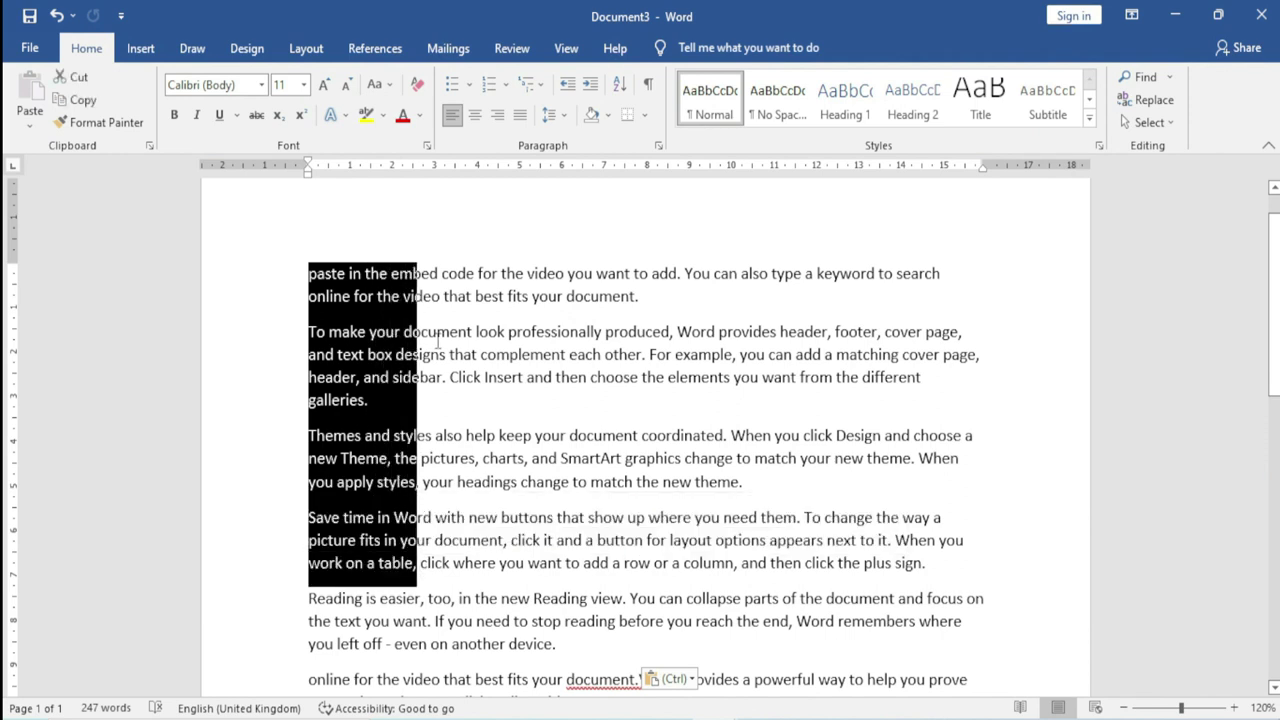
Step: Paste the copied column block below the last paragraph
scroll(437, 342, "down", 3)
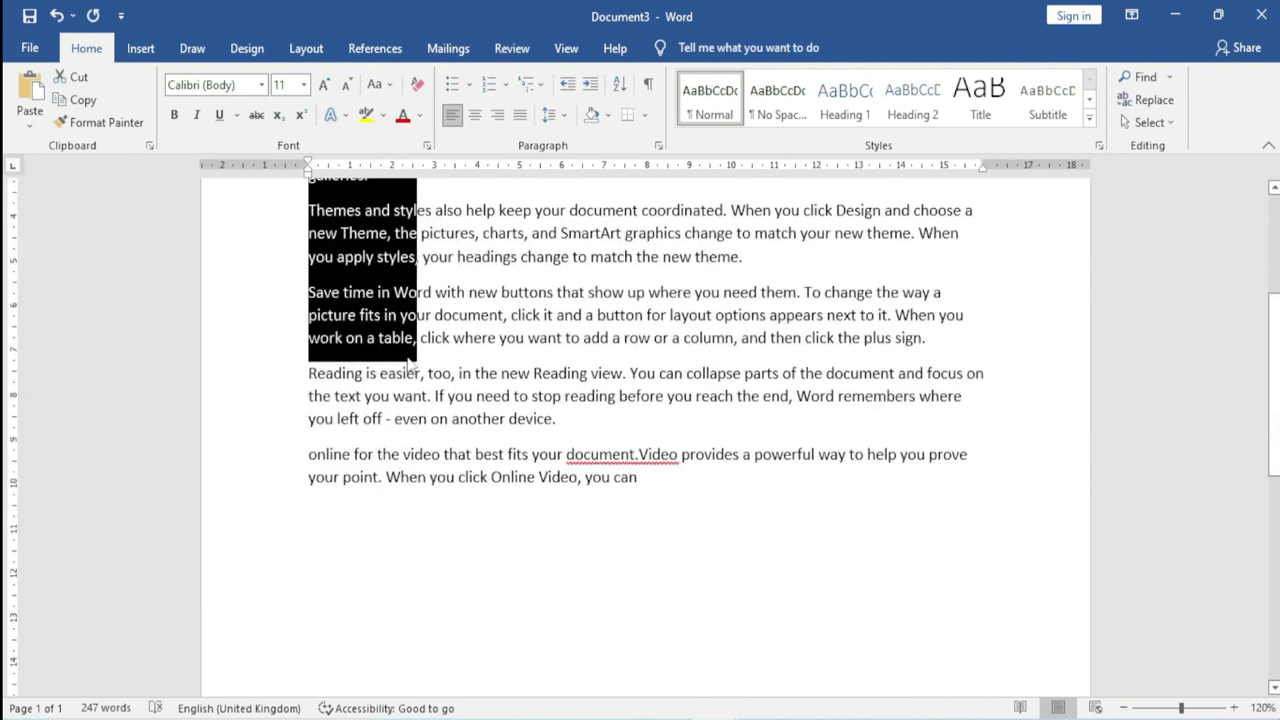
left_click(324, 536)
key("ctrl+v")
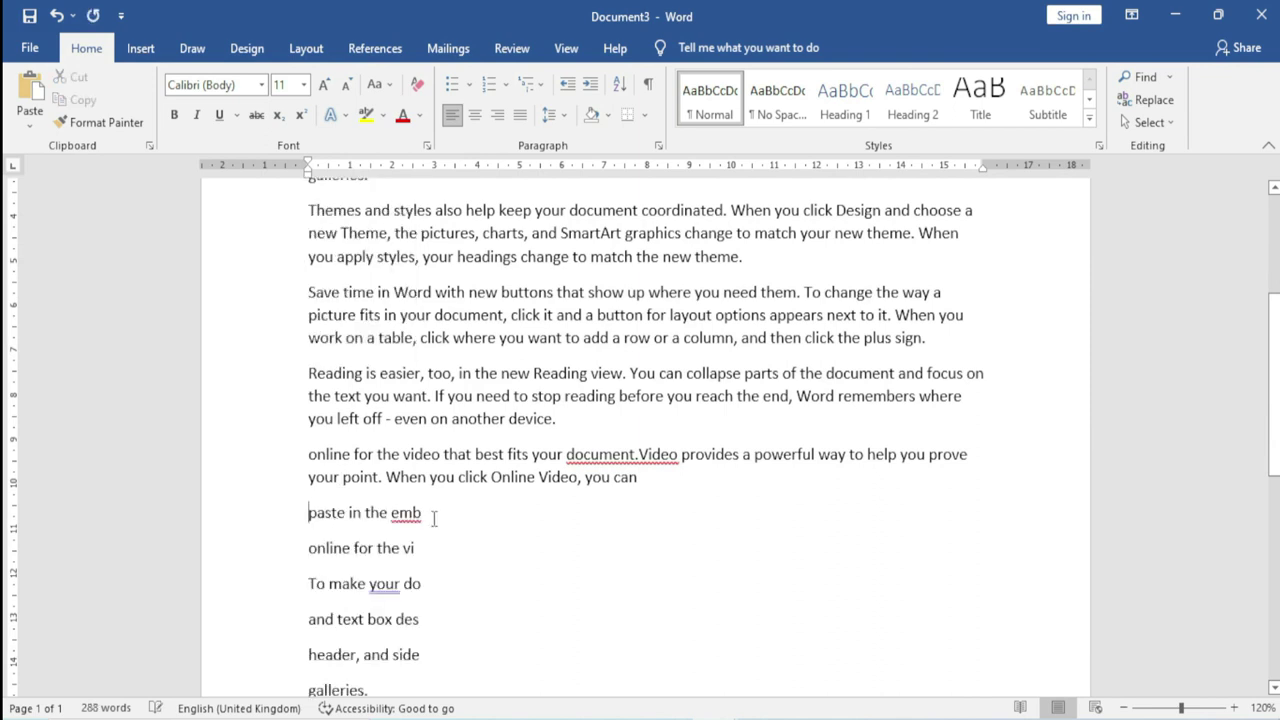
Step: Copy 'paste in the embed code for the' and paste it on a new line after the fragments
scroll(433, 525, "up", 1)
scroll(434, 525, "up", 1)
scroll(434, 525, "up", 1)
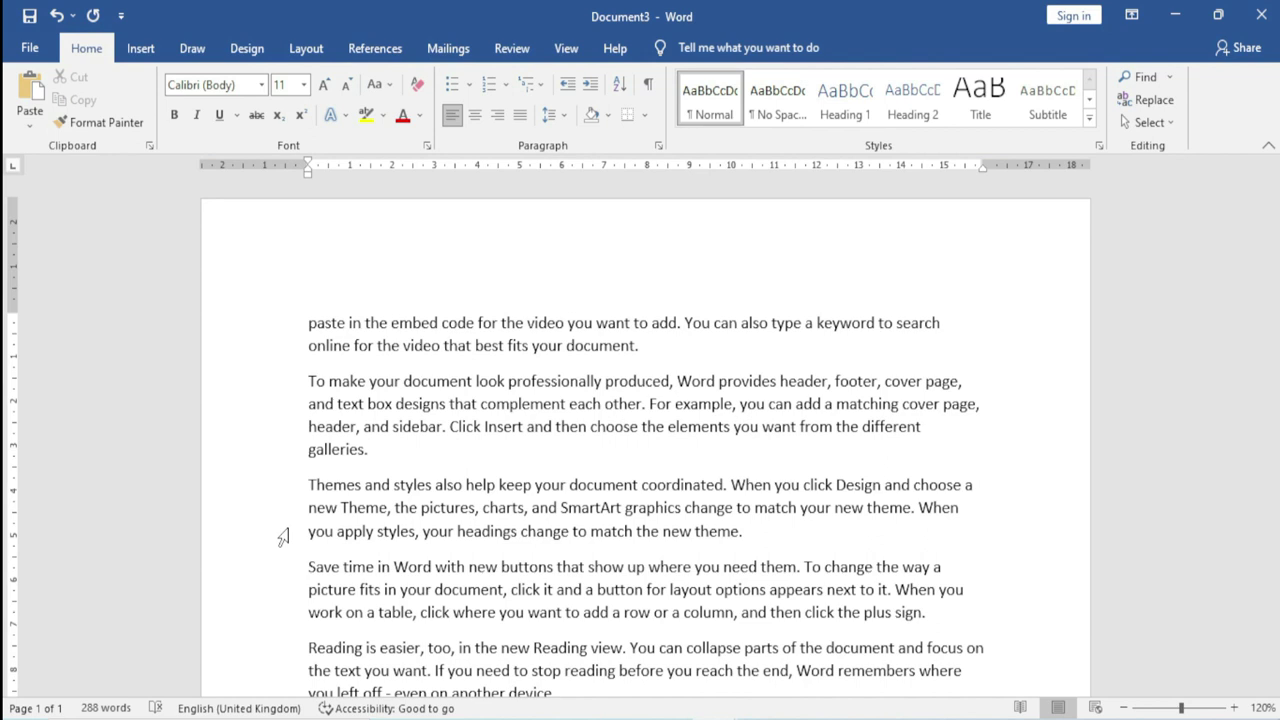
scroll(343, 430, "down", 1)
scroll(343, 428, "up", 1)
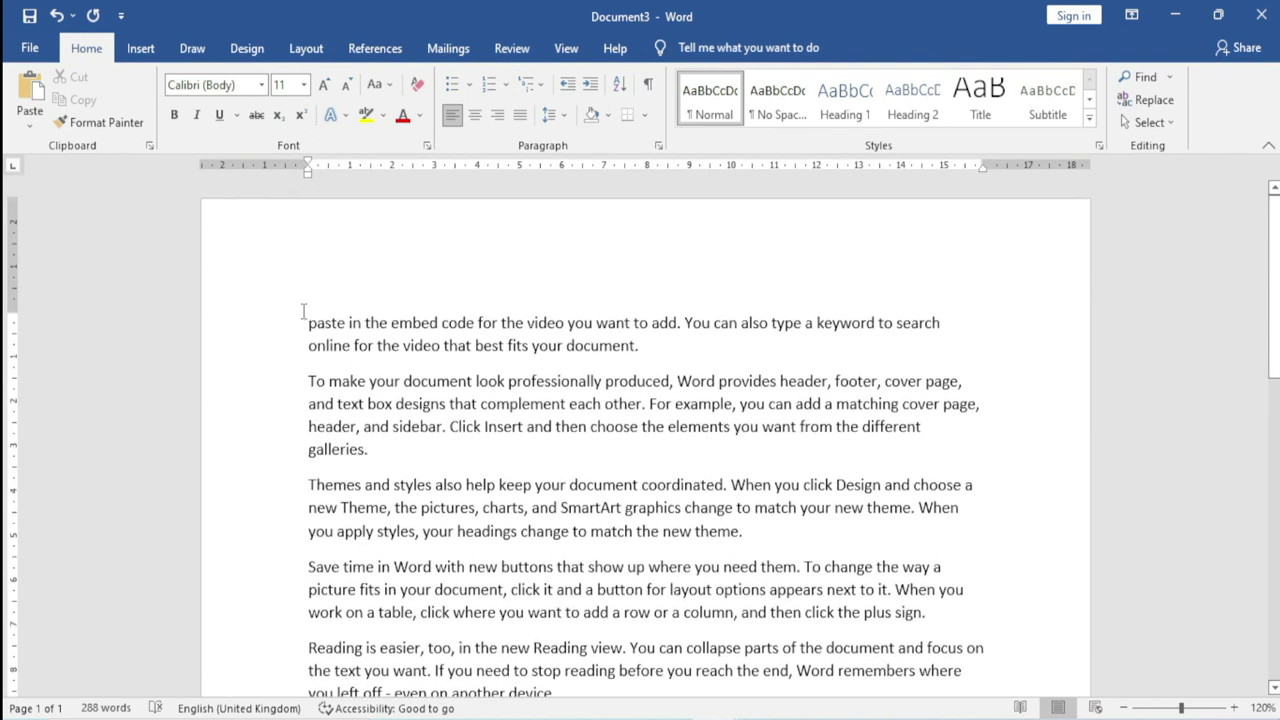
left_click_drag(308, 322, 526, 322)
key("ctrl+c")
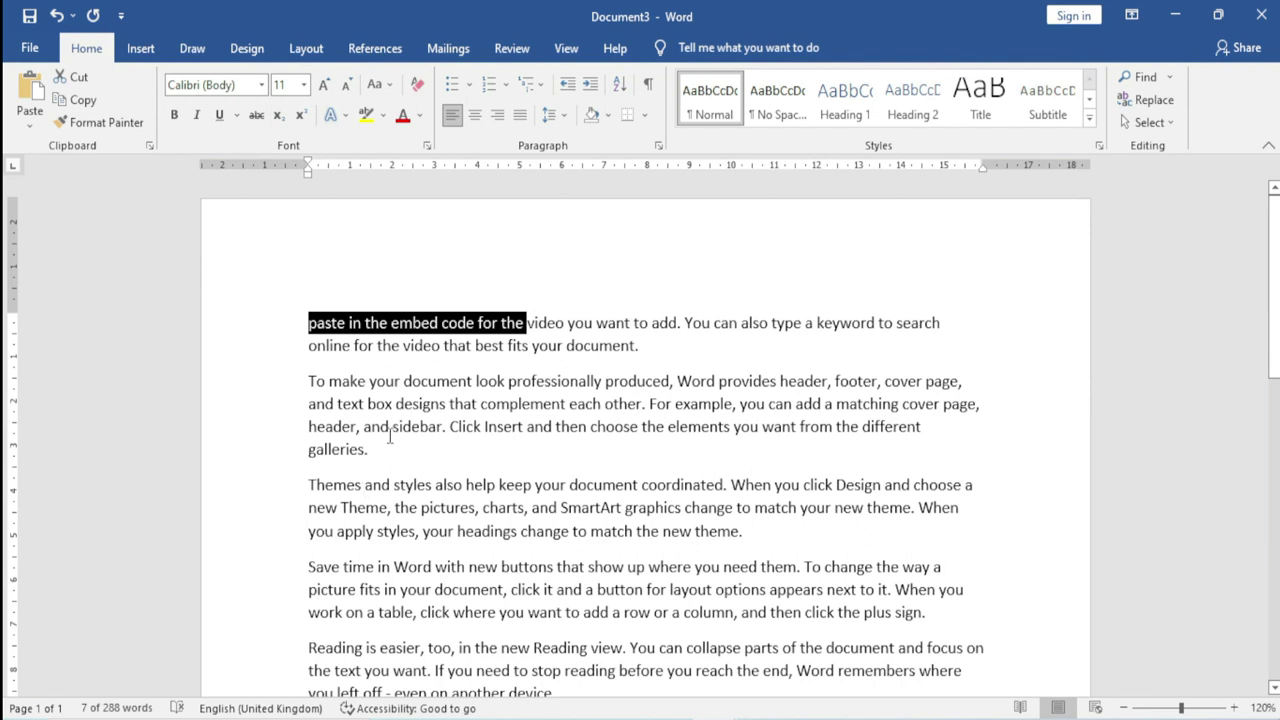
left_click(460, 616)
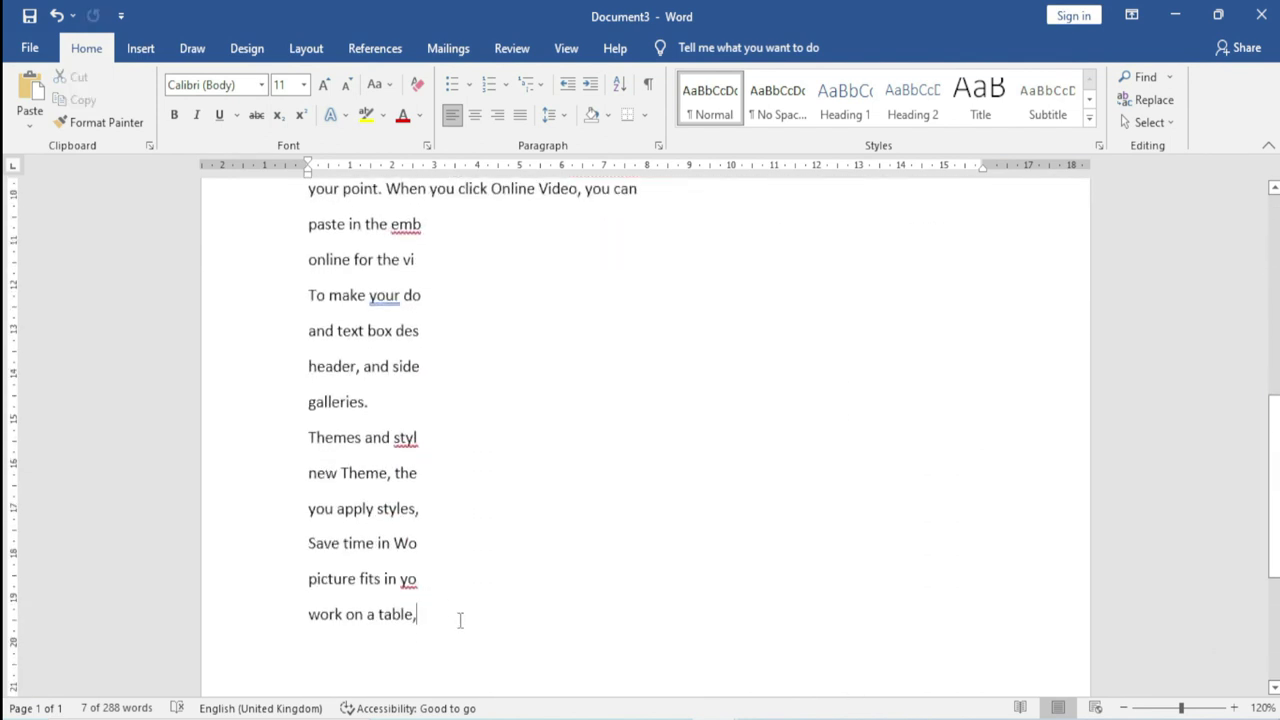
key("Return")
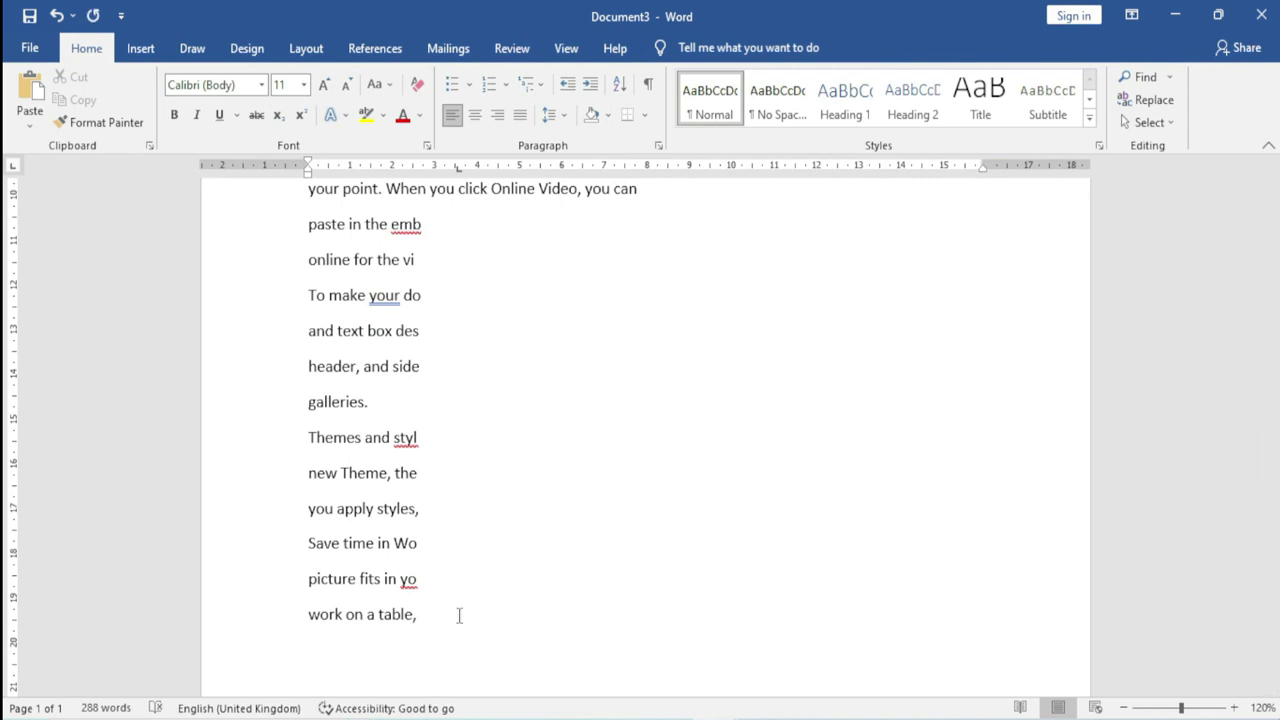
key("ctrl+v")
Step: Select the words 'and then choose the' in the first paragraph
scroll(459, 615, "up", 1)
scroll(457, 611, "up", 3)
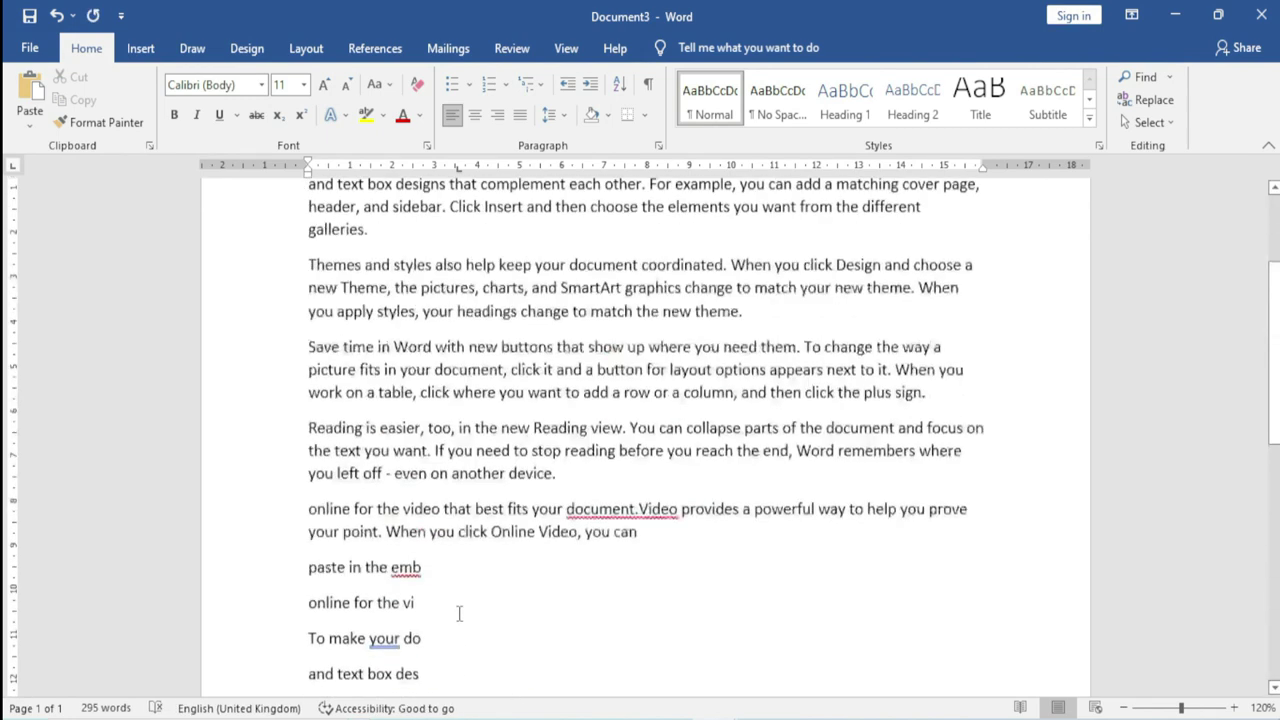
scroll(457, 611, "up", 2)
left_click_drag(540, 259, 666, 259)
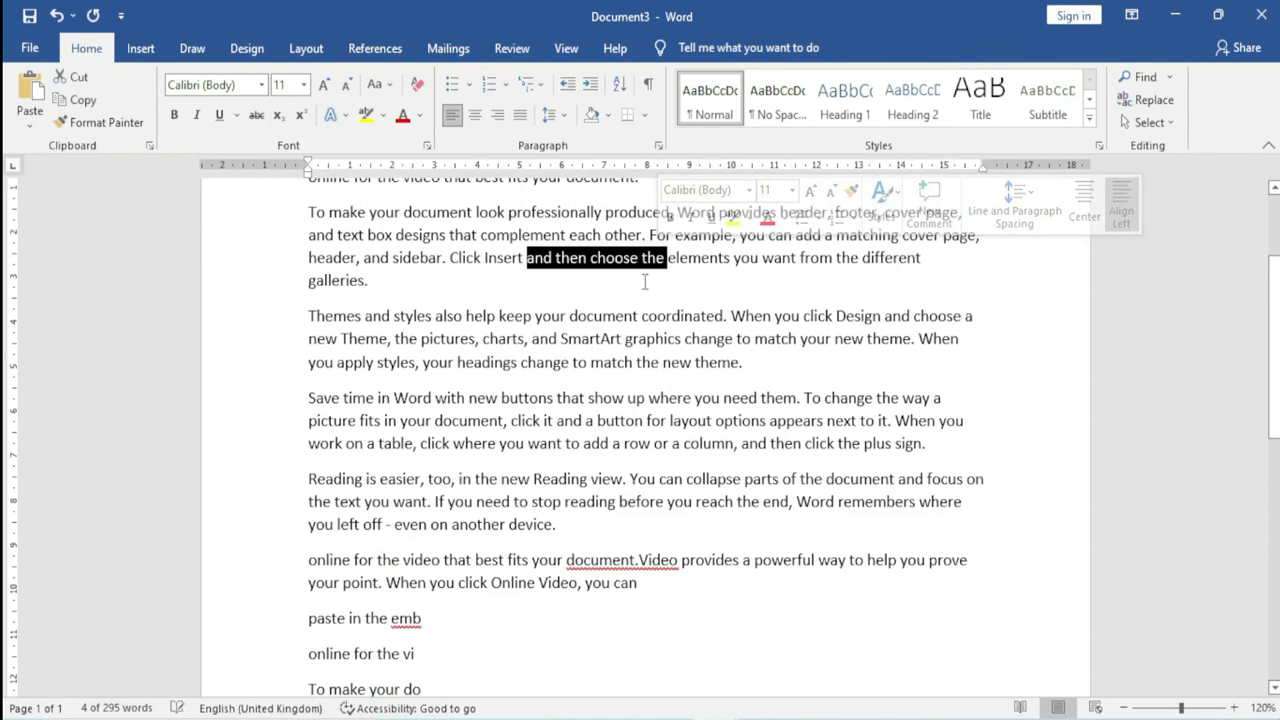
Step: Paste 'and then choose the' on a new line below 'paste in the embed code for the'
scroll(466, 506, "down", 5)
scroll(503, 557, "down", 4)
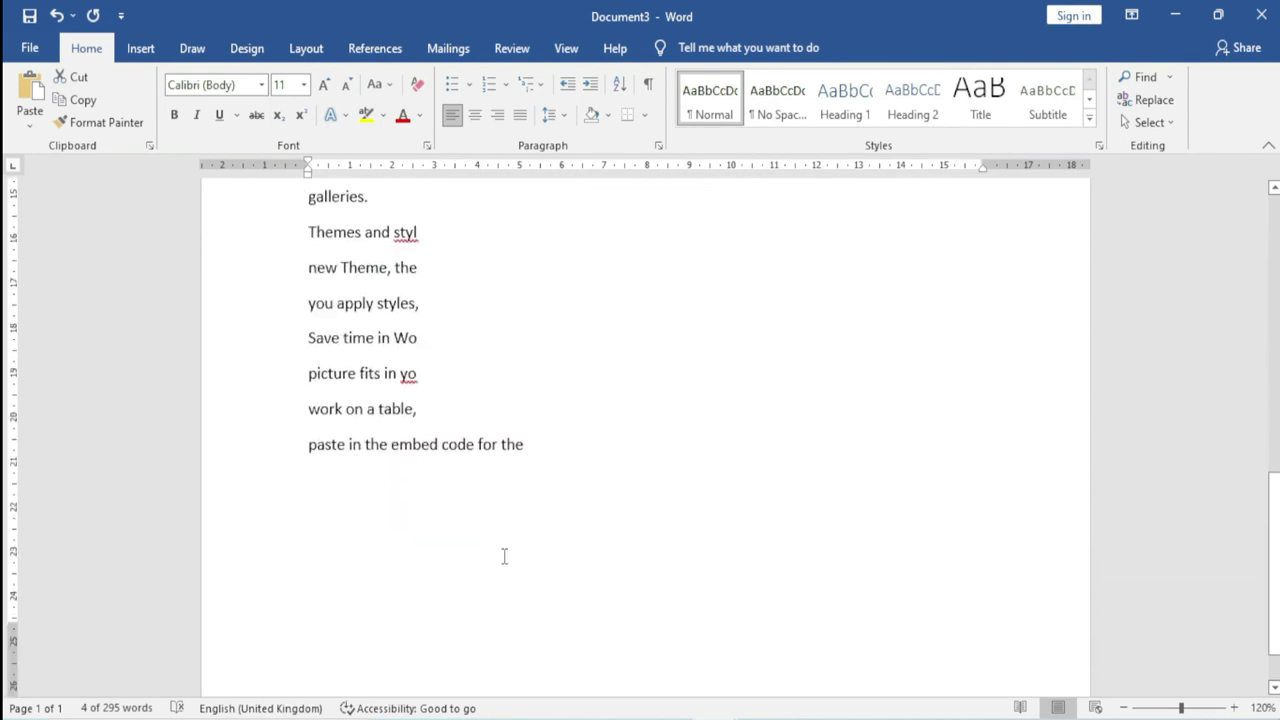
left_click(560, 440)
key("Return")
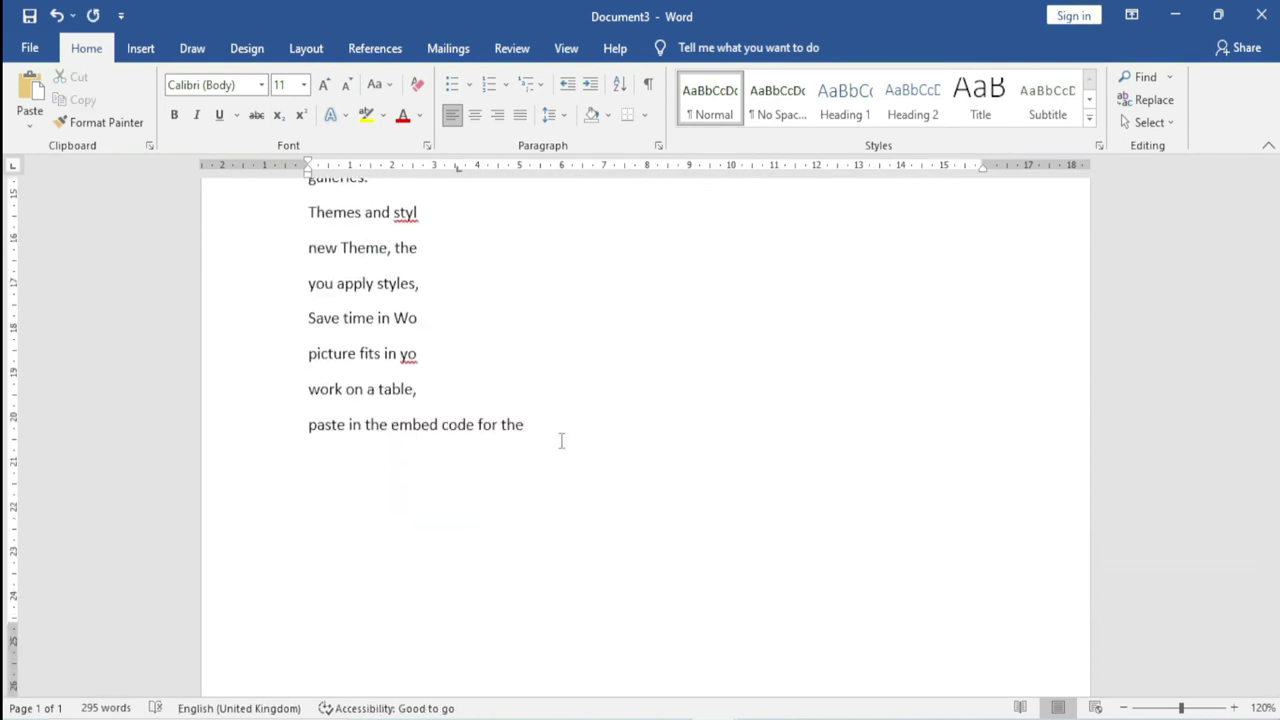
type("and then choose the")
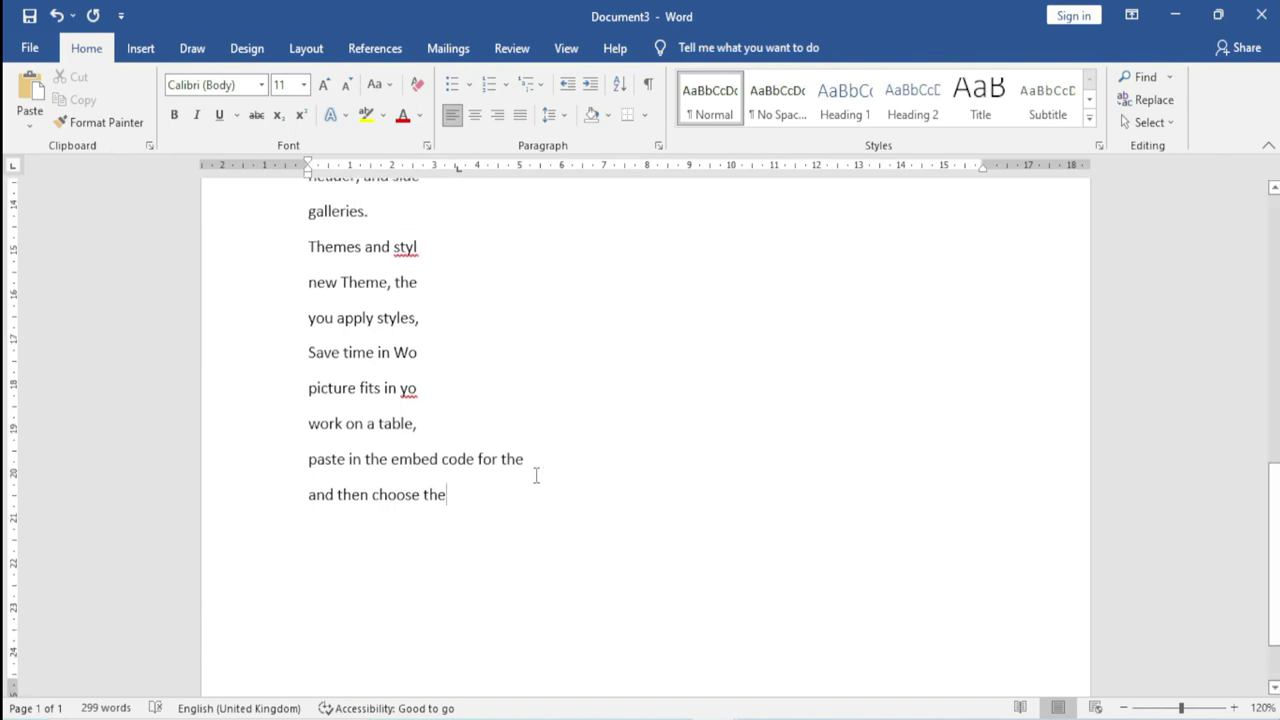
scroll(534, 477, "up", 4)
scroll(534, 477, "up", 2)
scroll(534, 477, "up", 2)
scroll(402, 377, "up", 3)
scroll(478, 501, "down", 4)
scroll(482, 550, "down", 3)
scroll(486, 597, "down", 2)
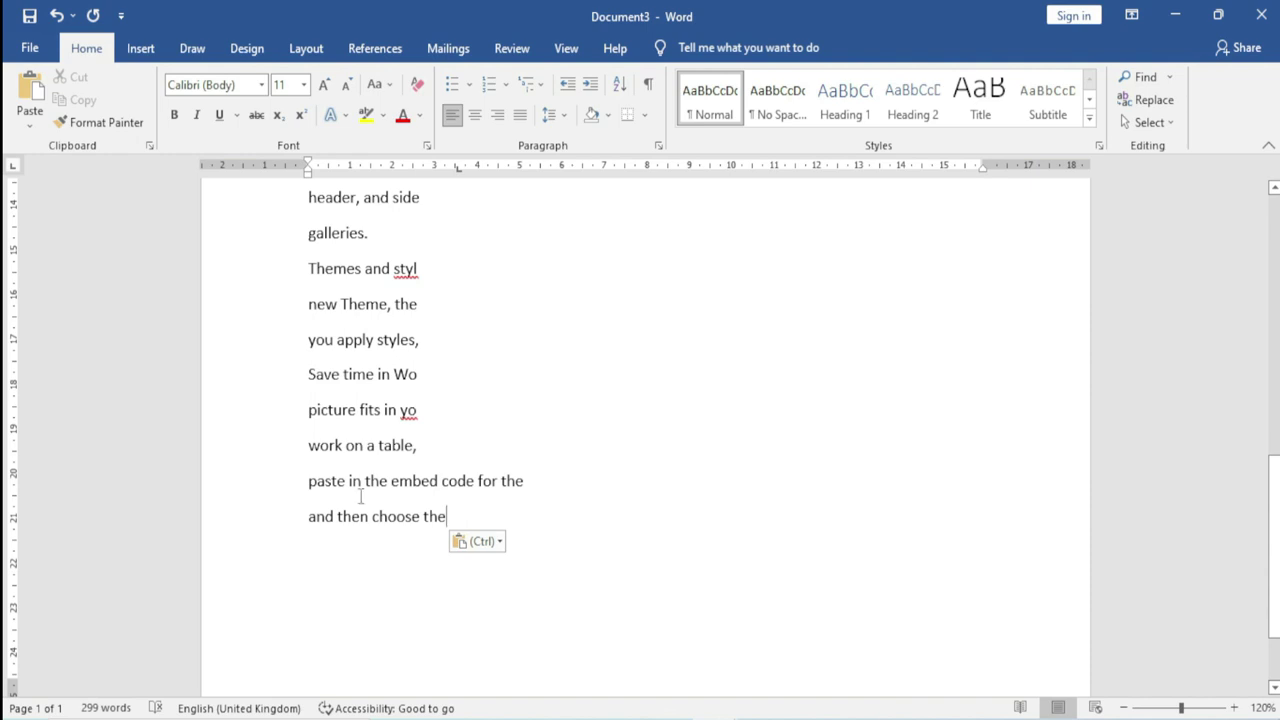
left_click(292, 490)
Step: Open the Clipboard pane showing the collected 'and then choose the' item
left_click(150, 147)
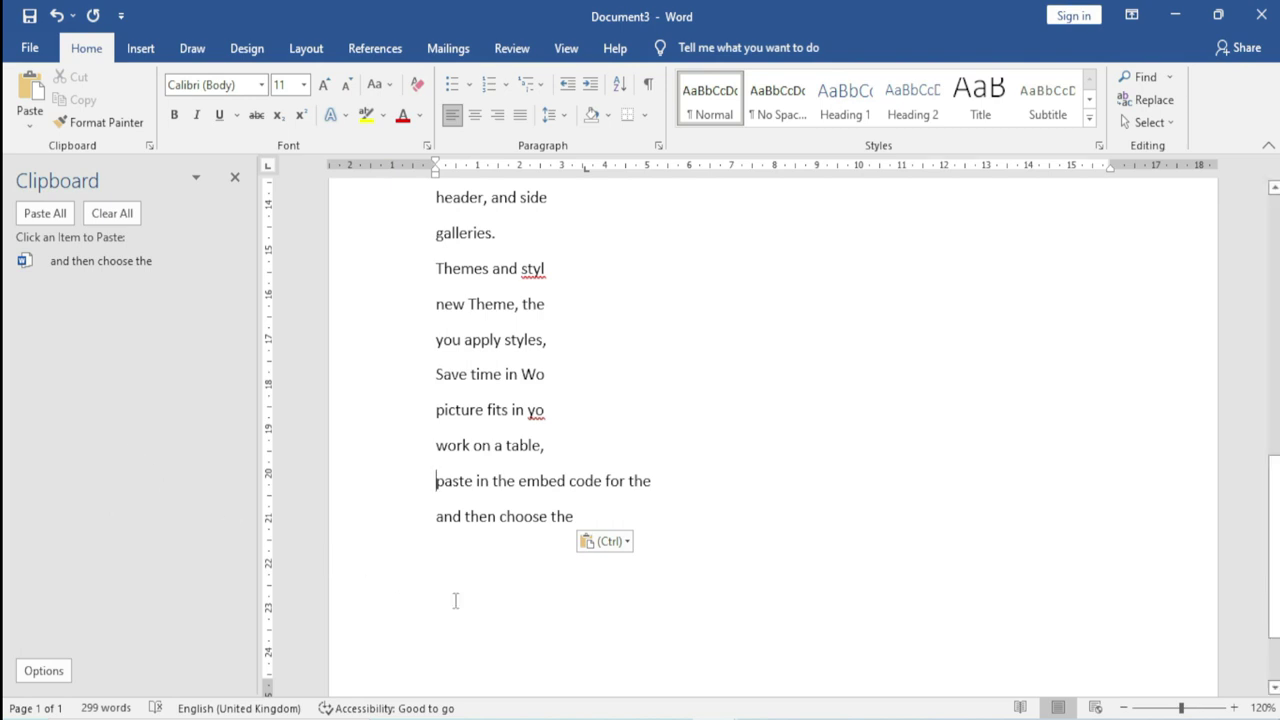
Step: Open Chrome and go to the excel-infotech.com article 'Computer Tips and Tricks 2022'
key("super+d")
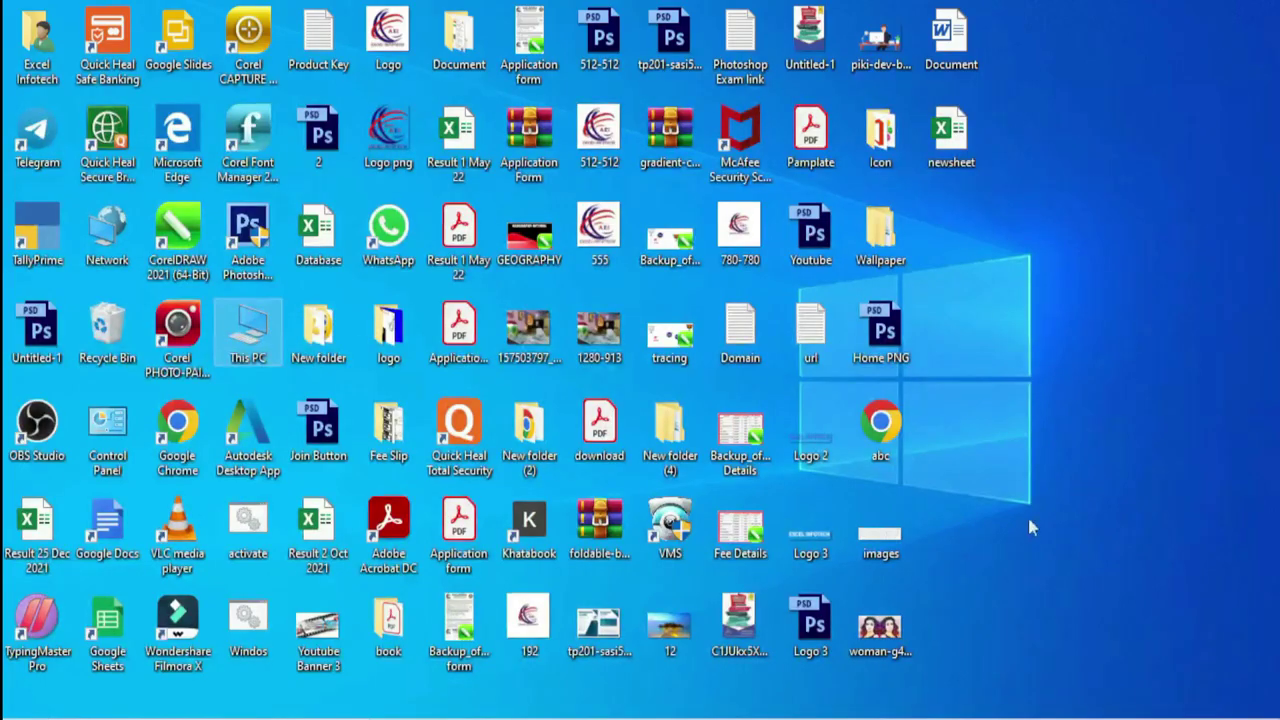
double_click(176, 440)
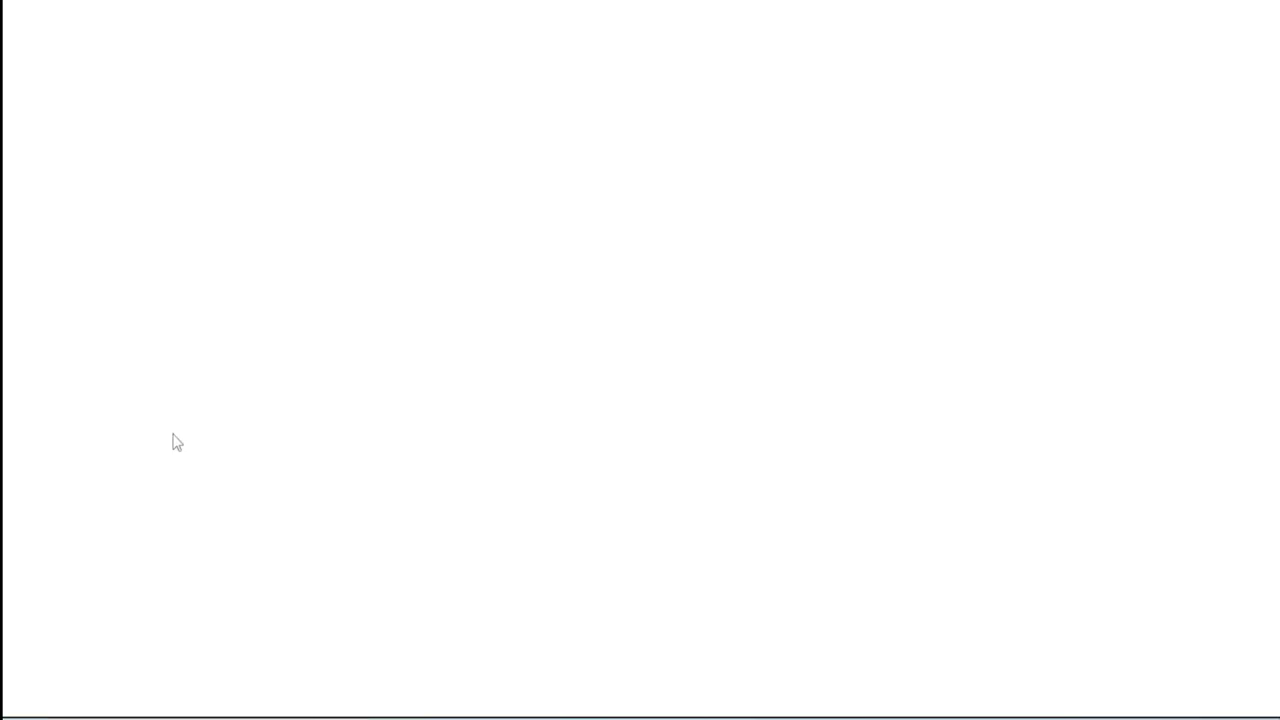
left_click(217, 52)
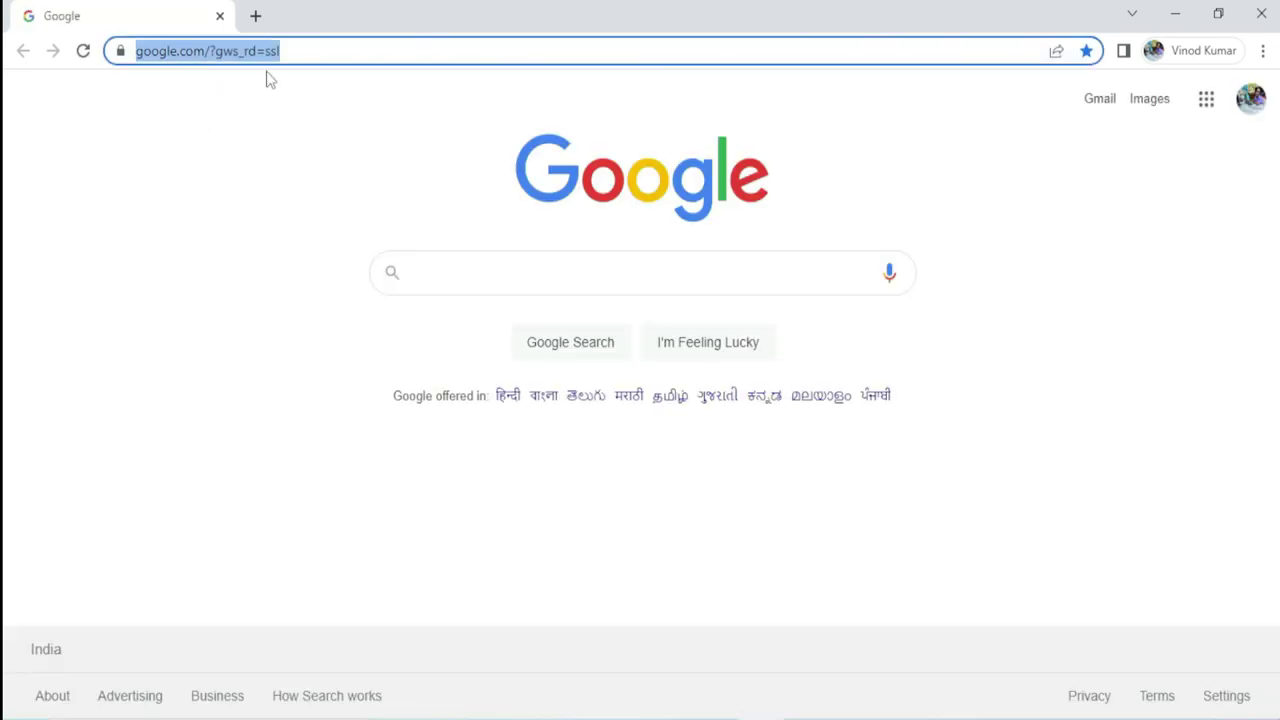
type("exc")
key("Return")
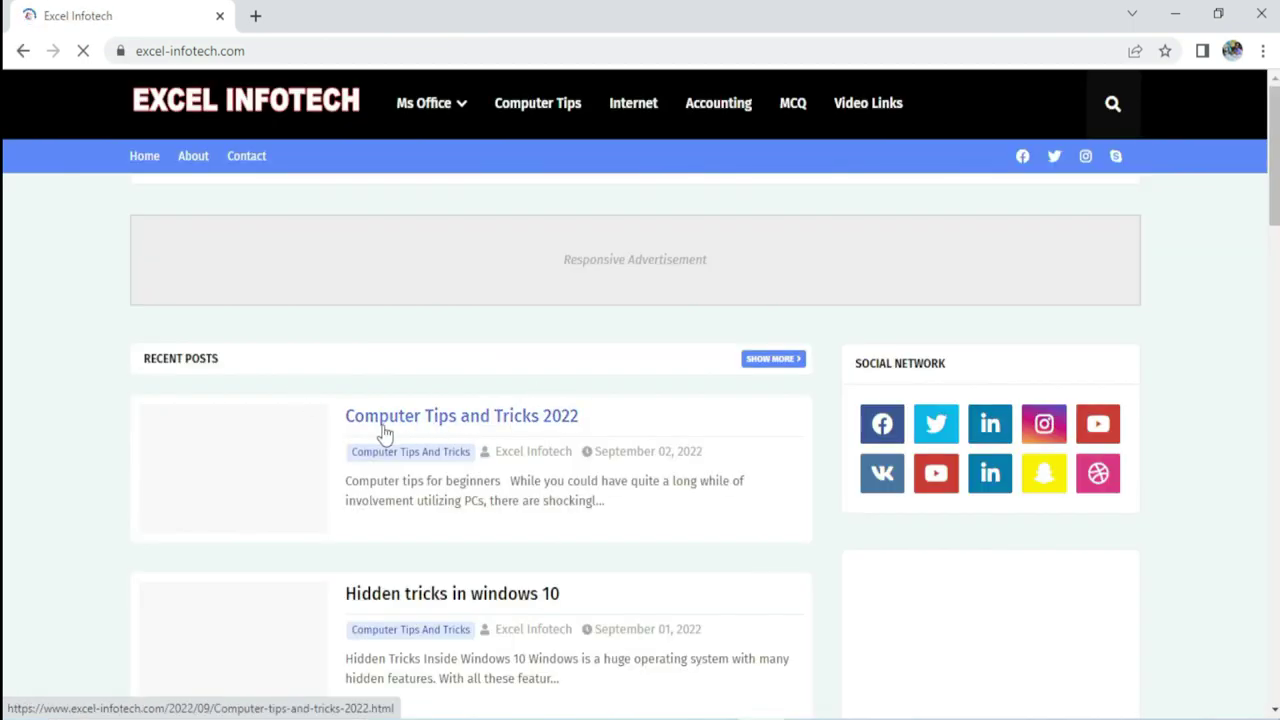
left_click(447, 424)
Step: Copy the article's opening paragraph and return to the Word document
scroll(335, 540, "down", 3)
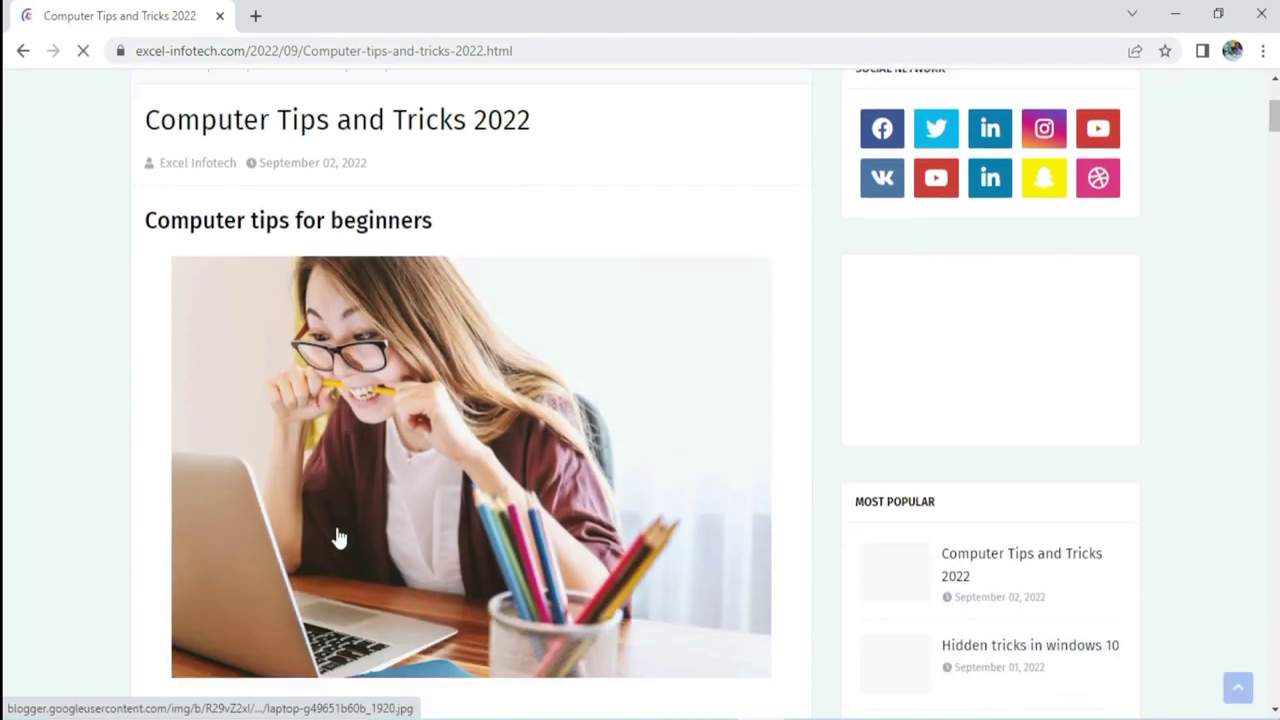
scroll(338, 538, "down", 2)
scroll(357, 514, "down", 3)
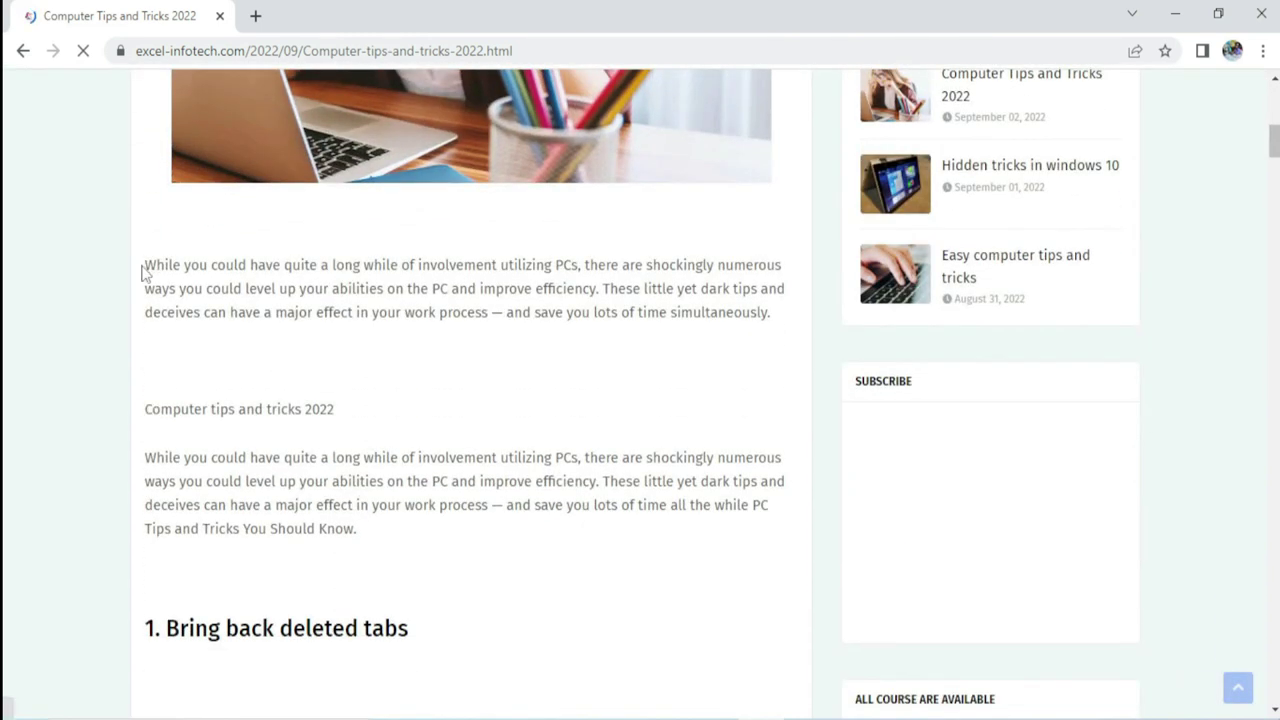
left_click_drag(143, 268, 748, 345)
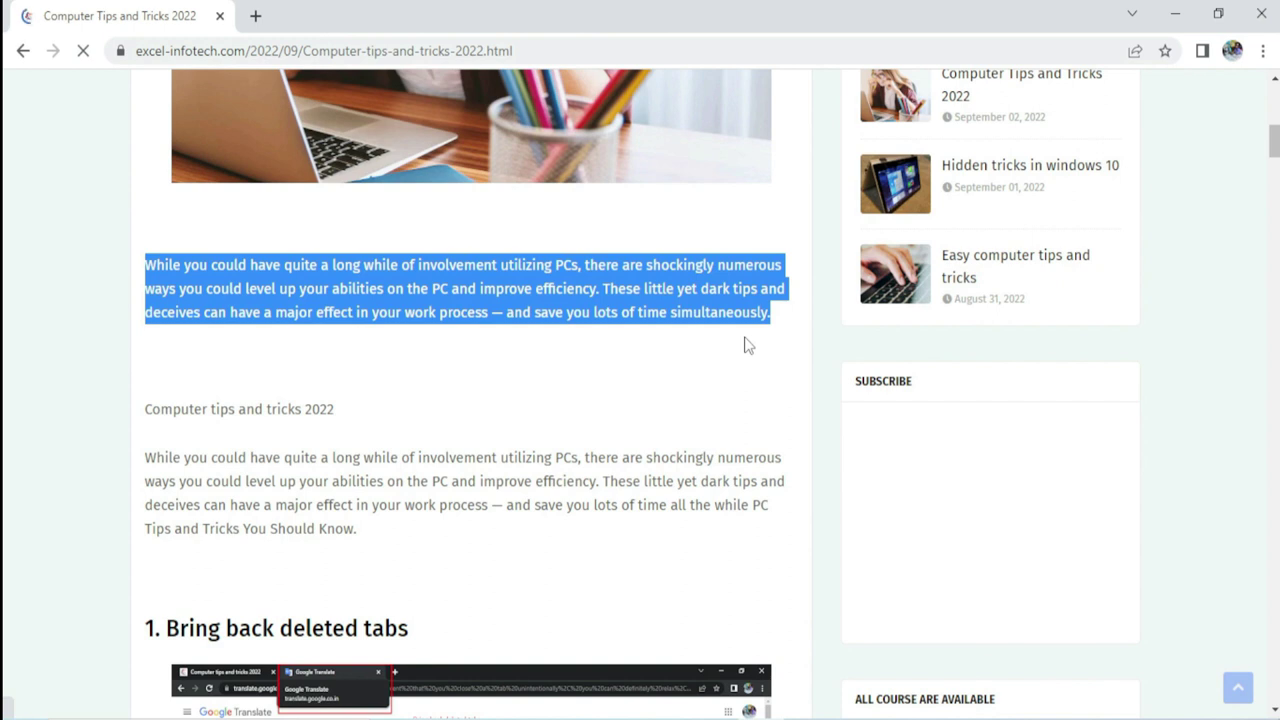
key("ctrl+c")
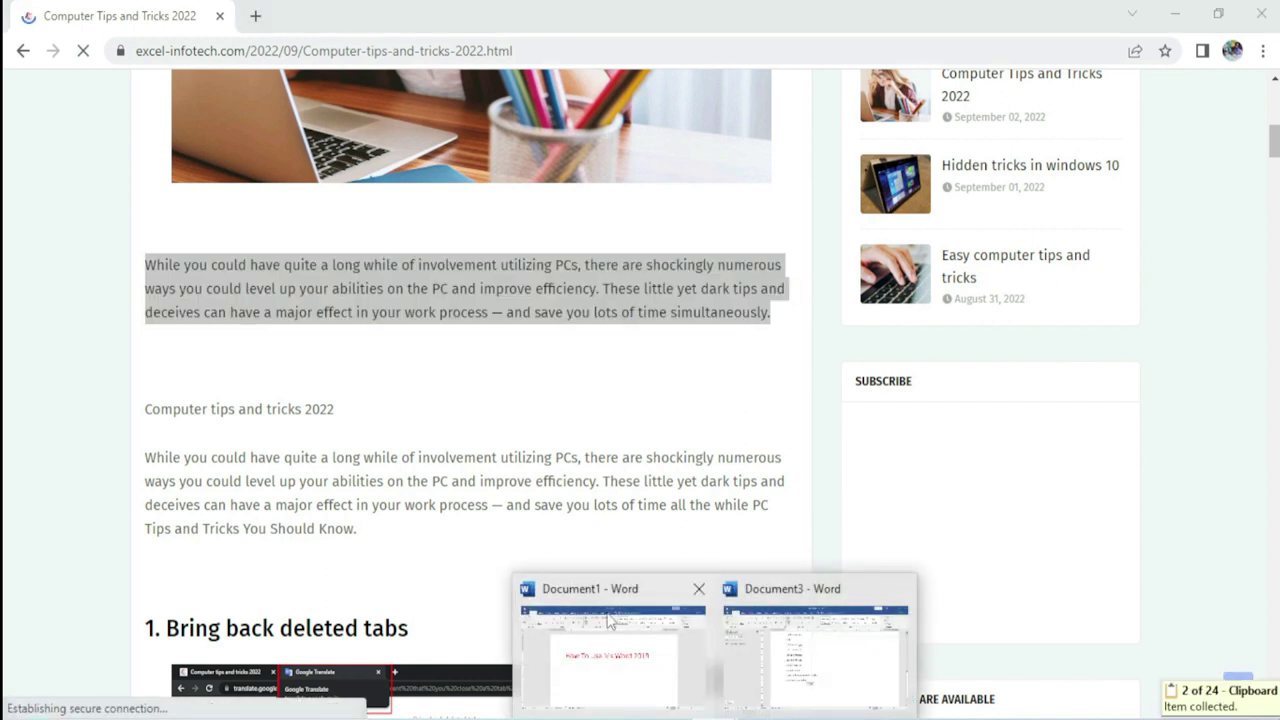
left_click(766, 653)
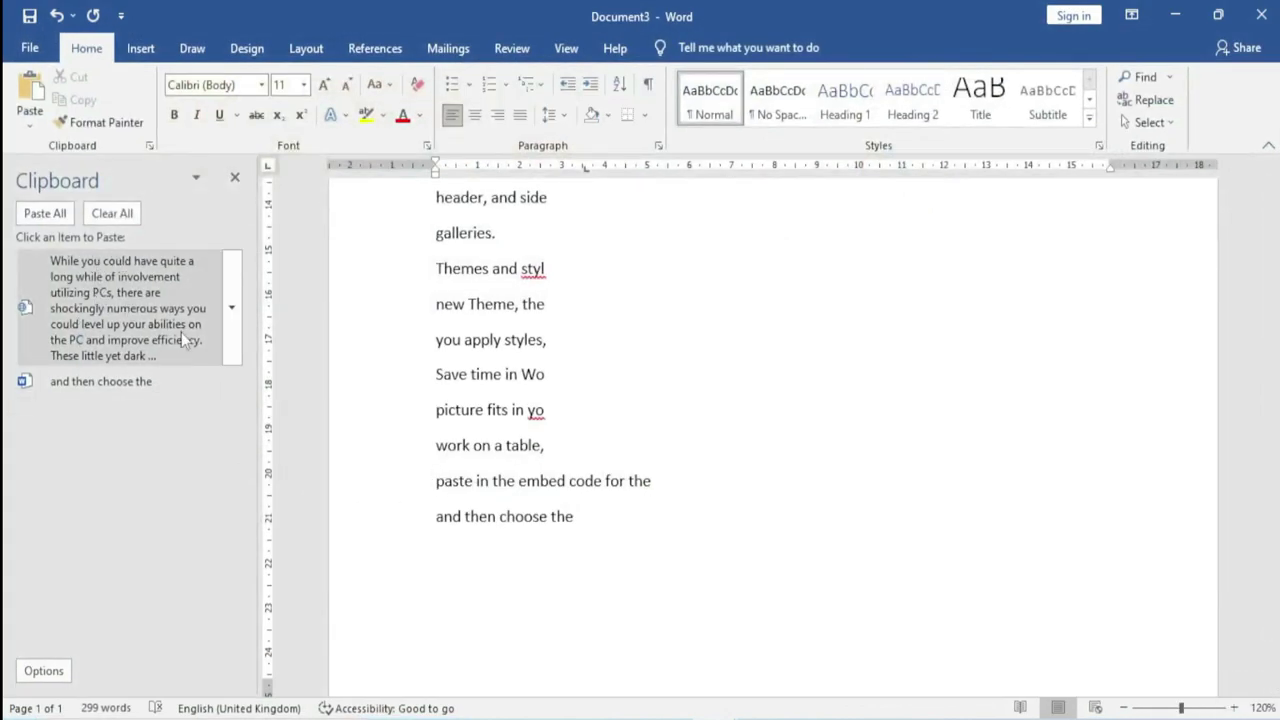
Step: Clear all text from Document3, then paste the copied article paragraph from the Clipboard pane
key("ctrl+a")
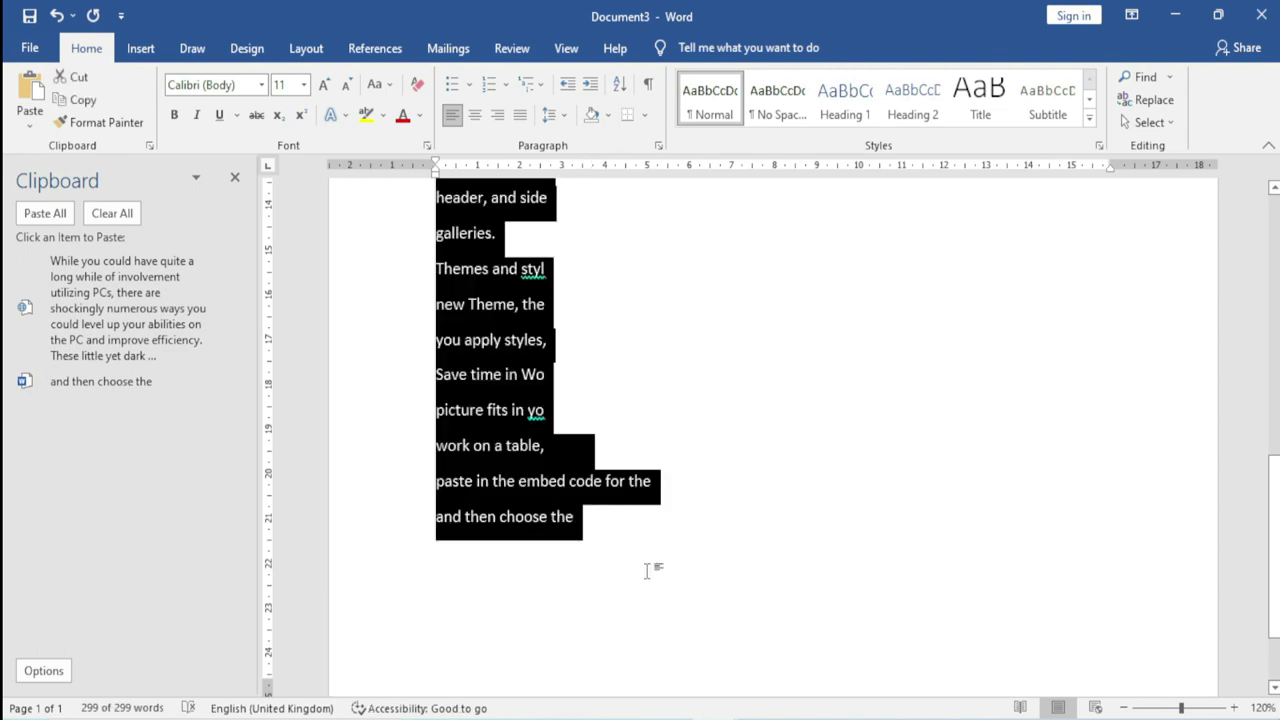
key("Delete")
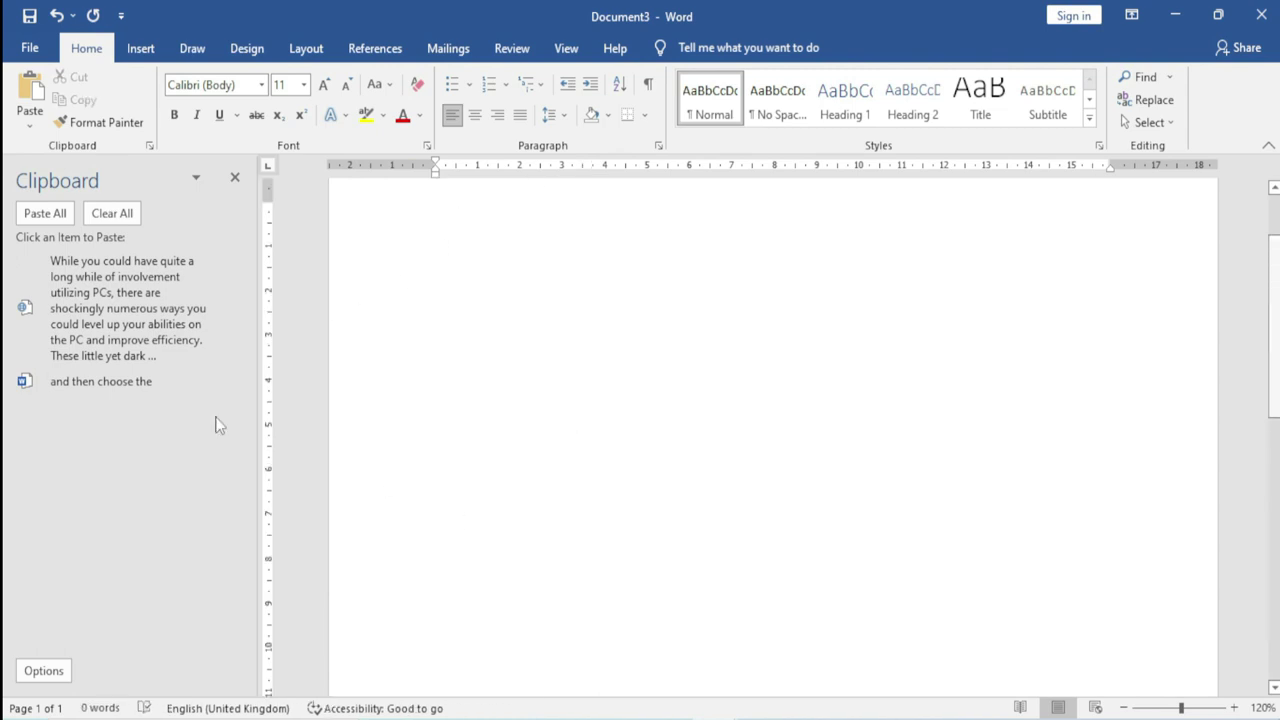
left_click(100, 284)
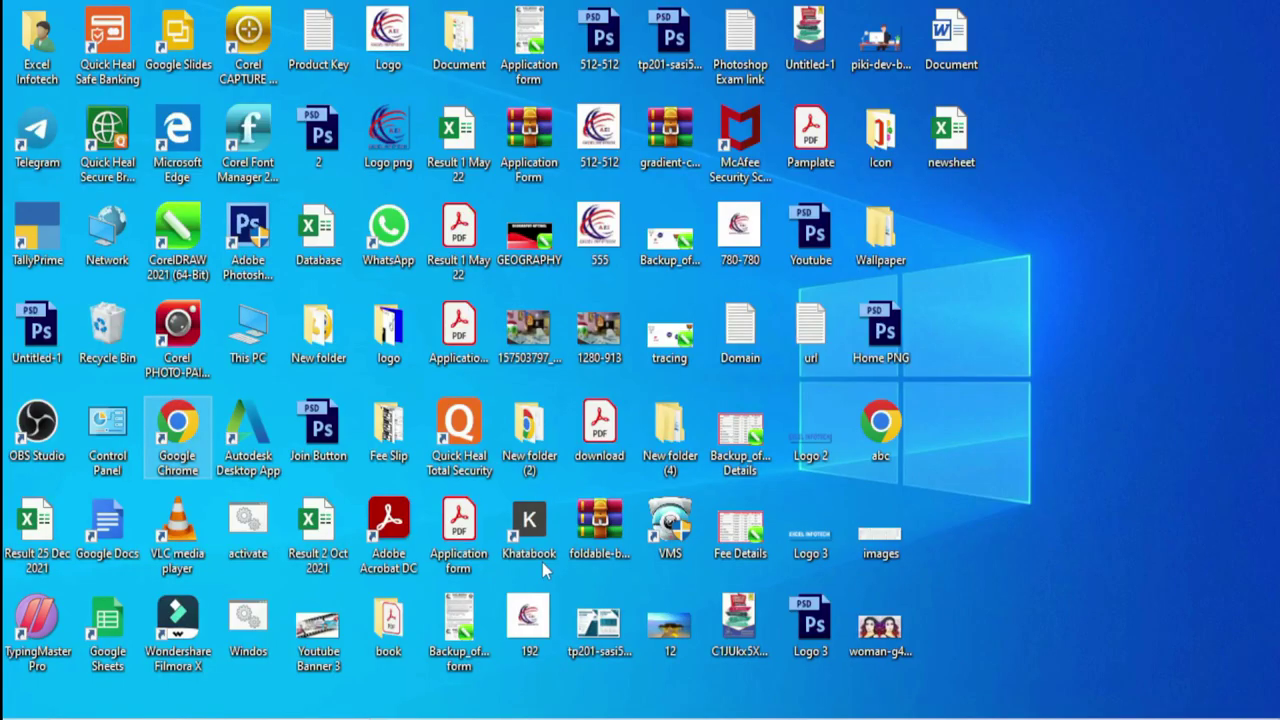
Step: Copy the desktop PDF's file name 'Result 1 May 22' to the clipboard
left_click(461, 250)
left_click(461, 250)
key("F2")
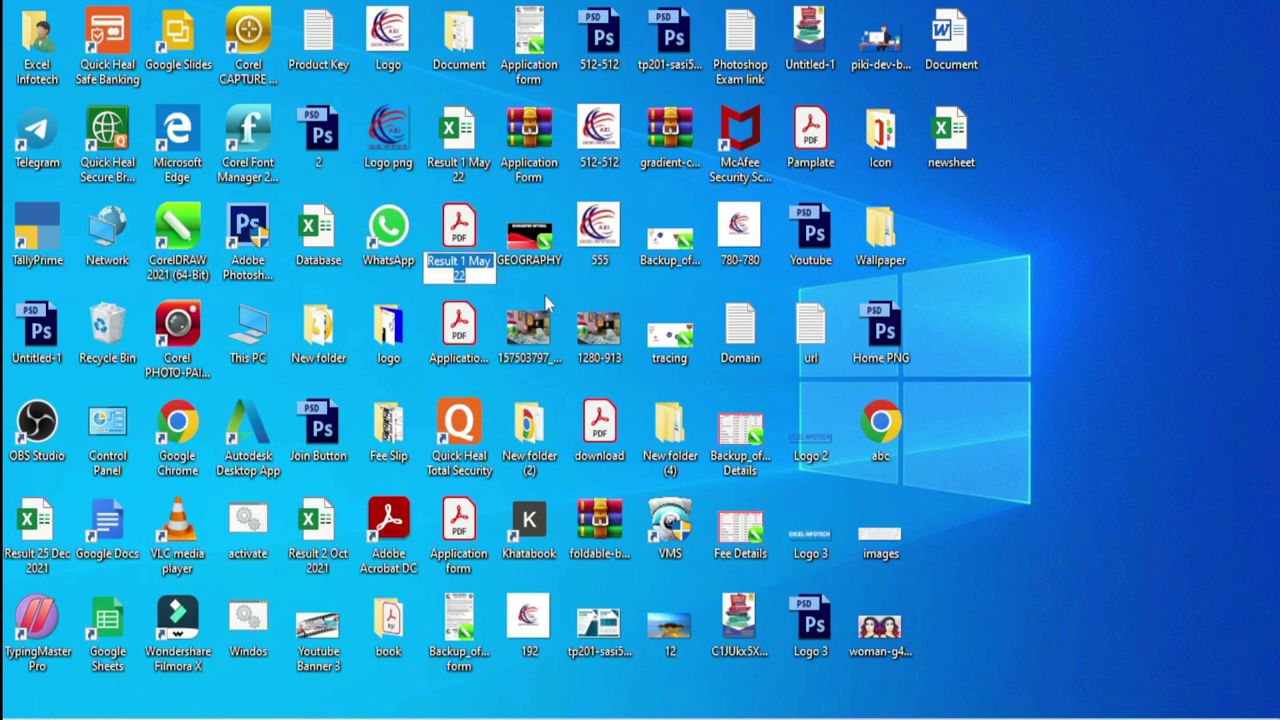
key("ctrl+c")
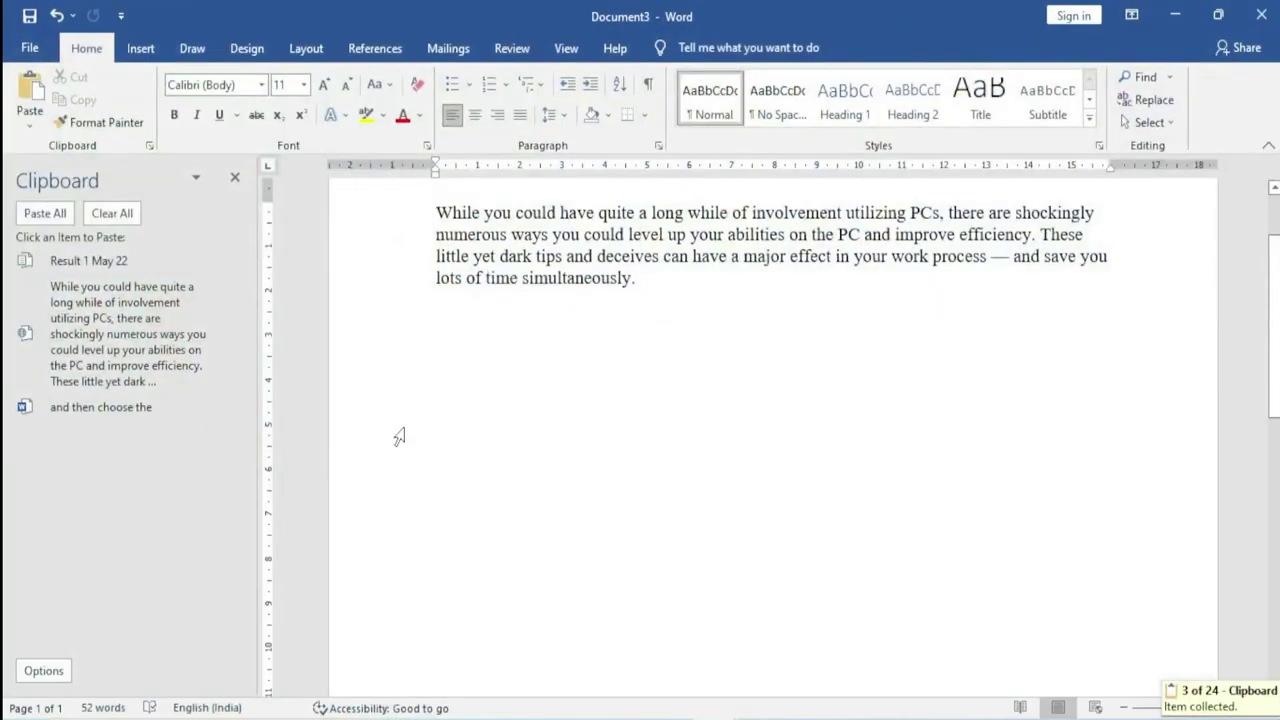
Step: Paste the 'Result 1 May 22' clipboard entry, then the long article paragraph on the line below
left_click(113, 262)
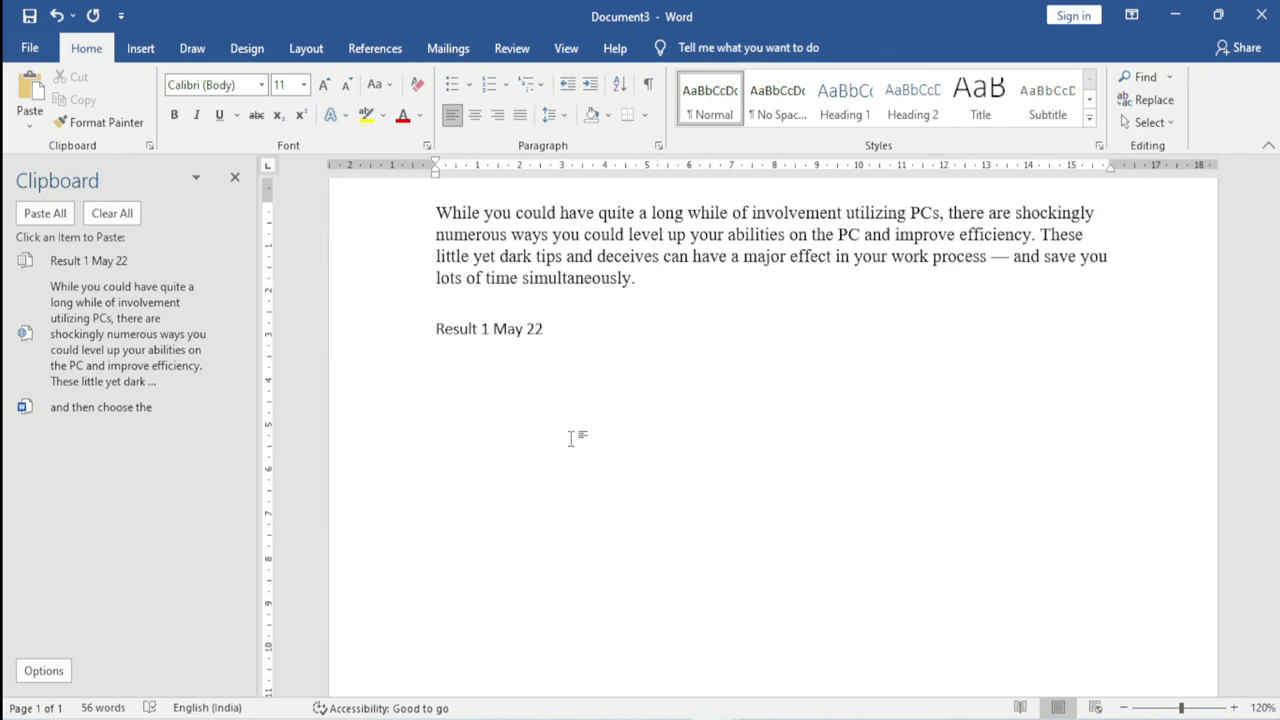
scroll(571, 438, "up", 2)
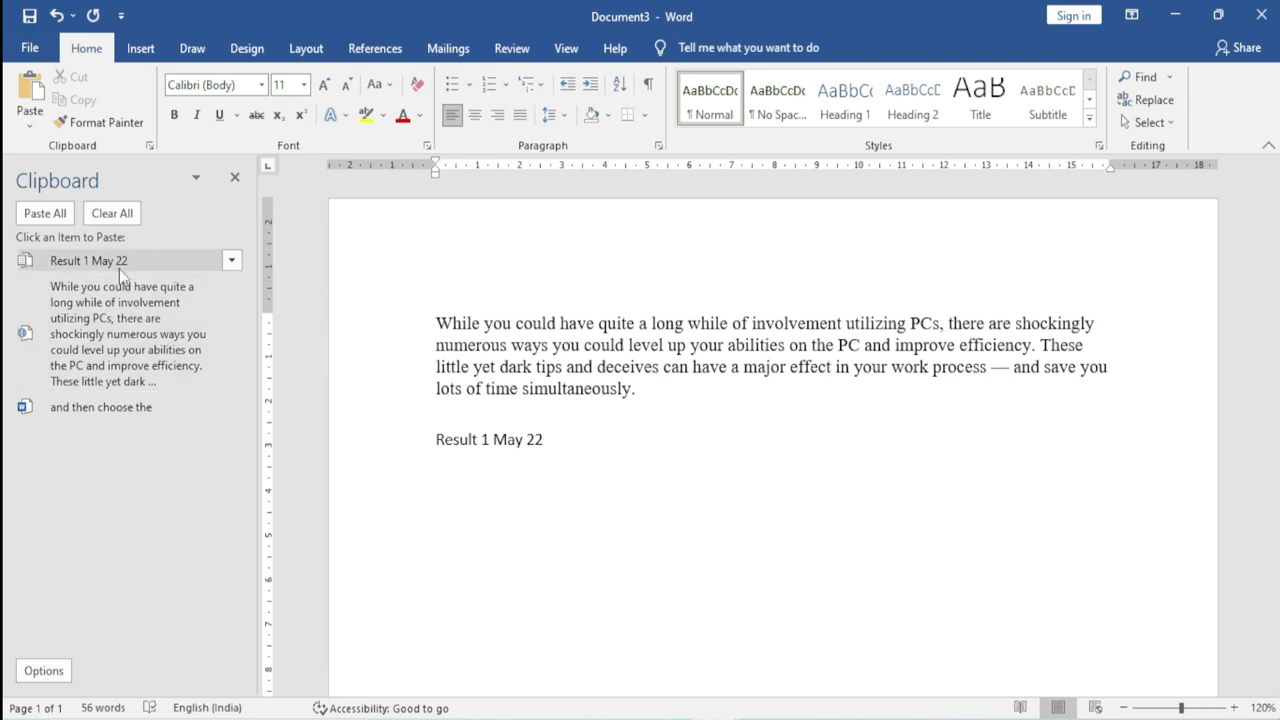
left_click(477, 516)
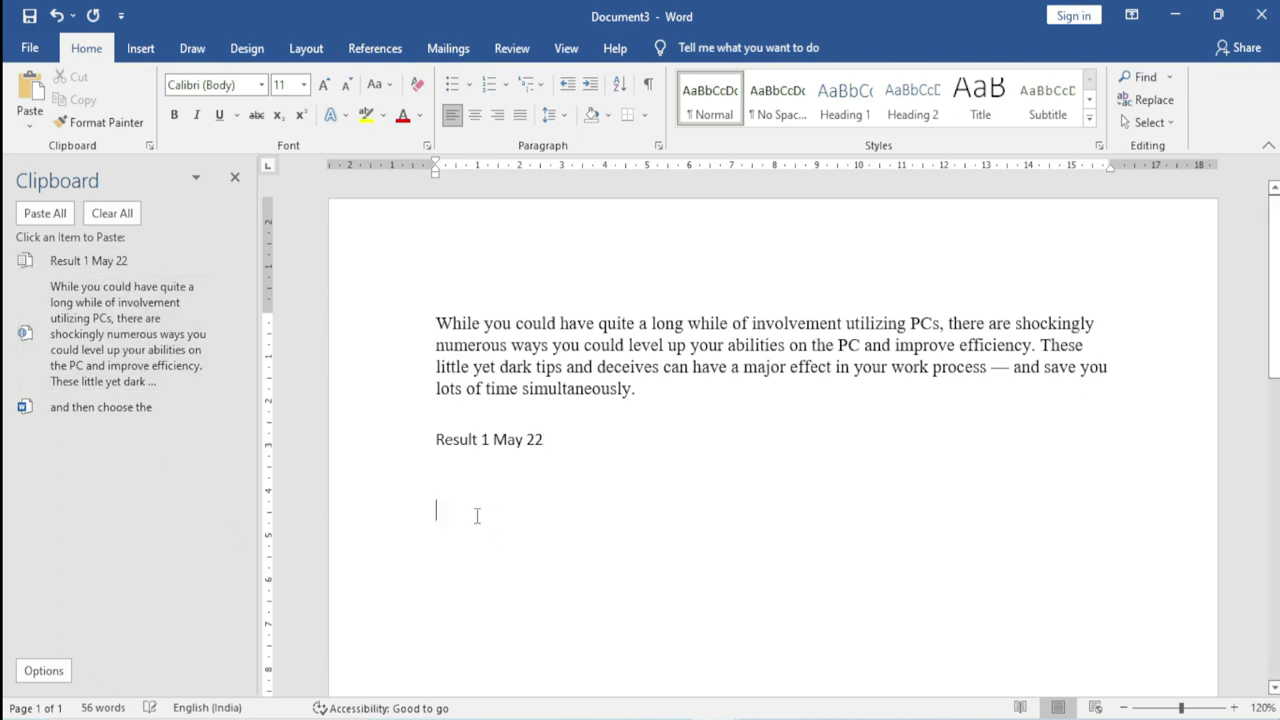
left_click(99, 313)
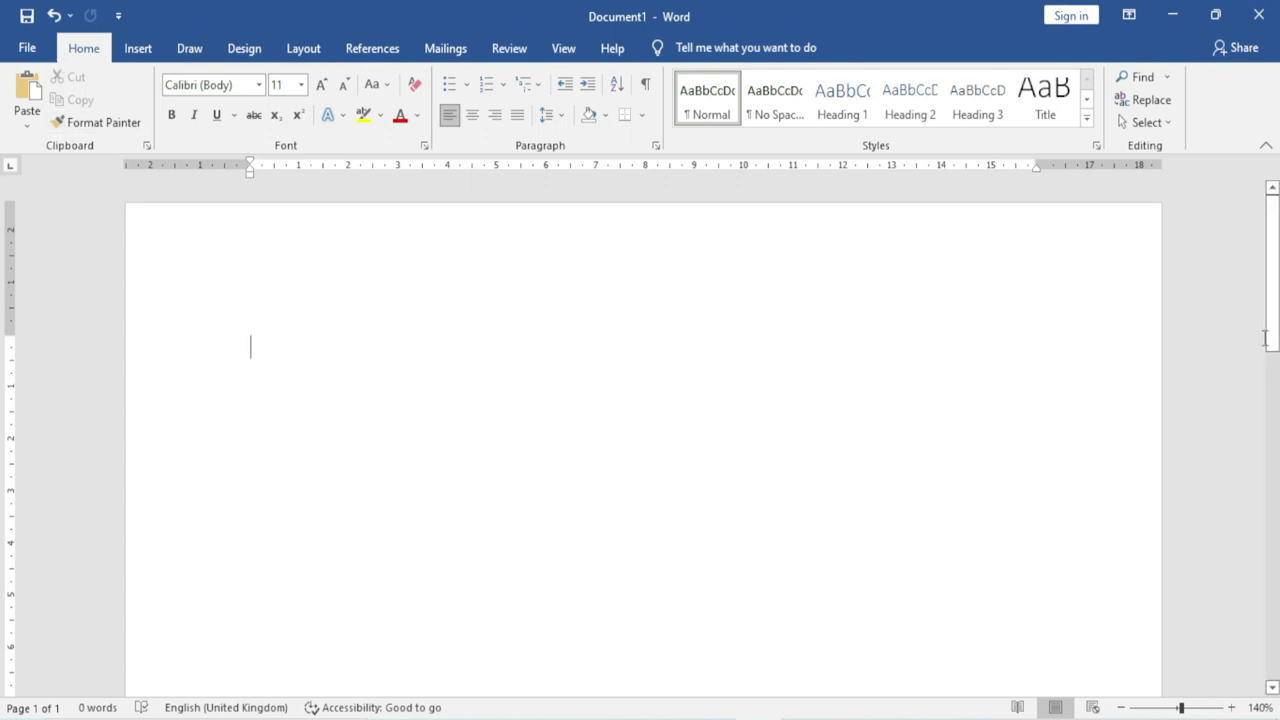
Step: Generate five paragraphs of sample text in Document1 with =rand()
type("=rand")
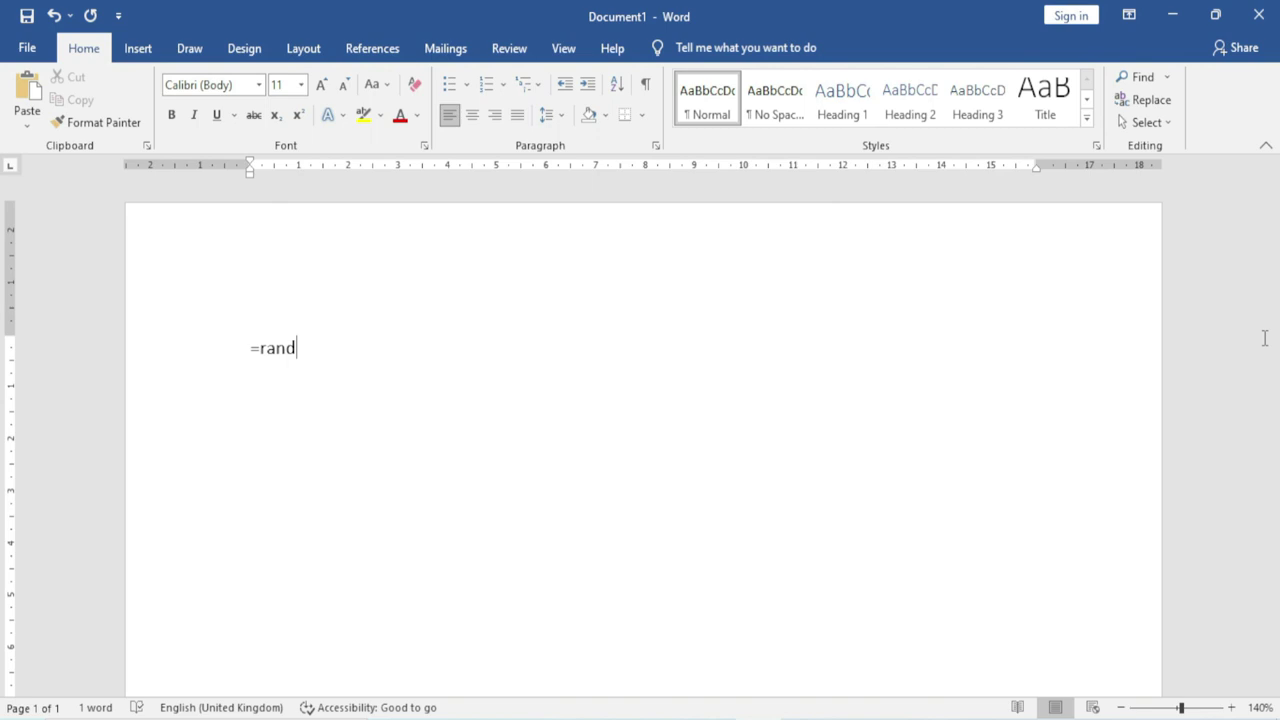
type("()")
key("Return")
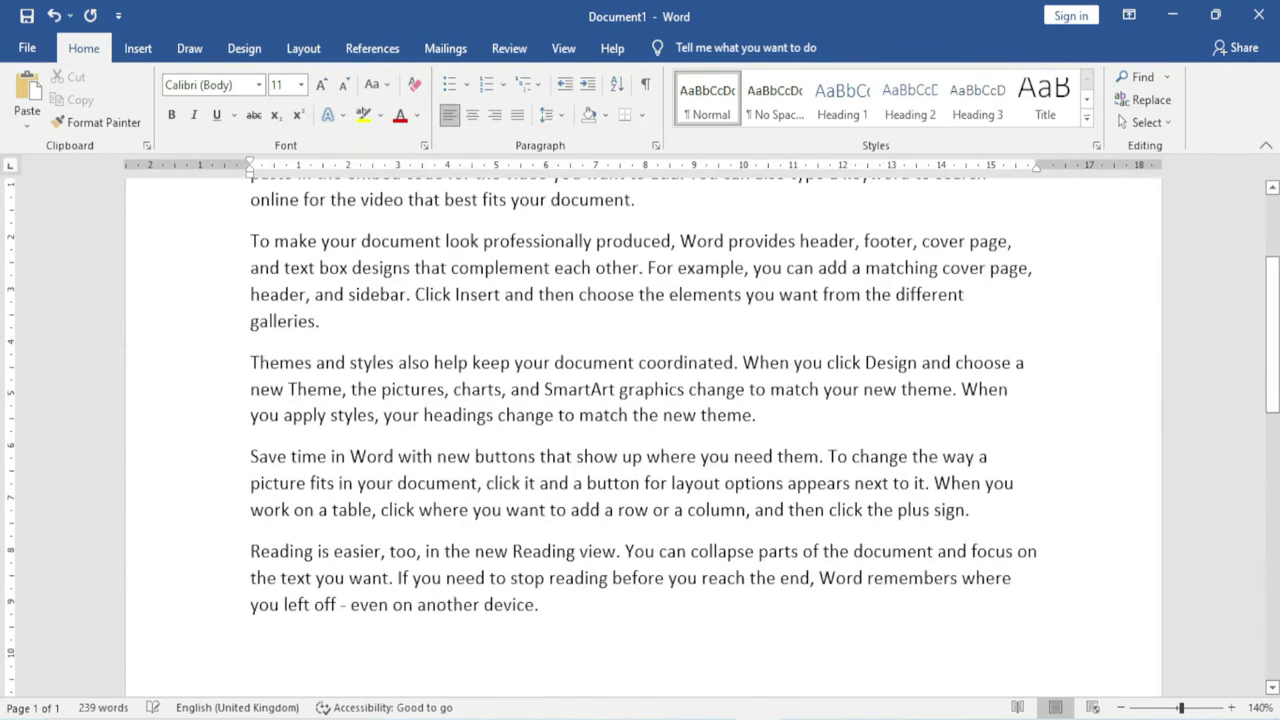
scroll(712, 447, "up", 3)
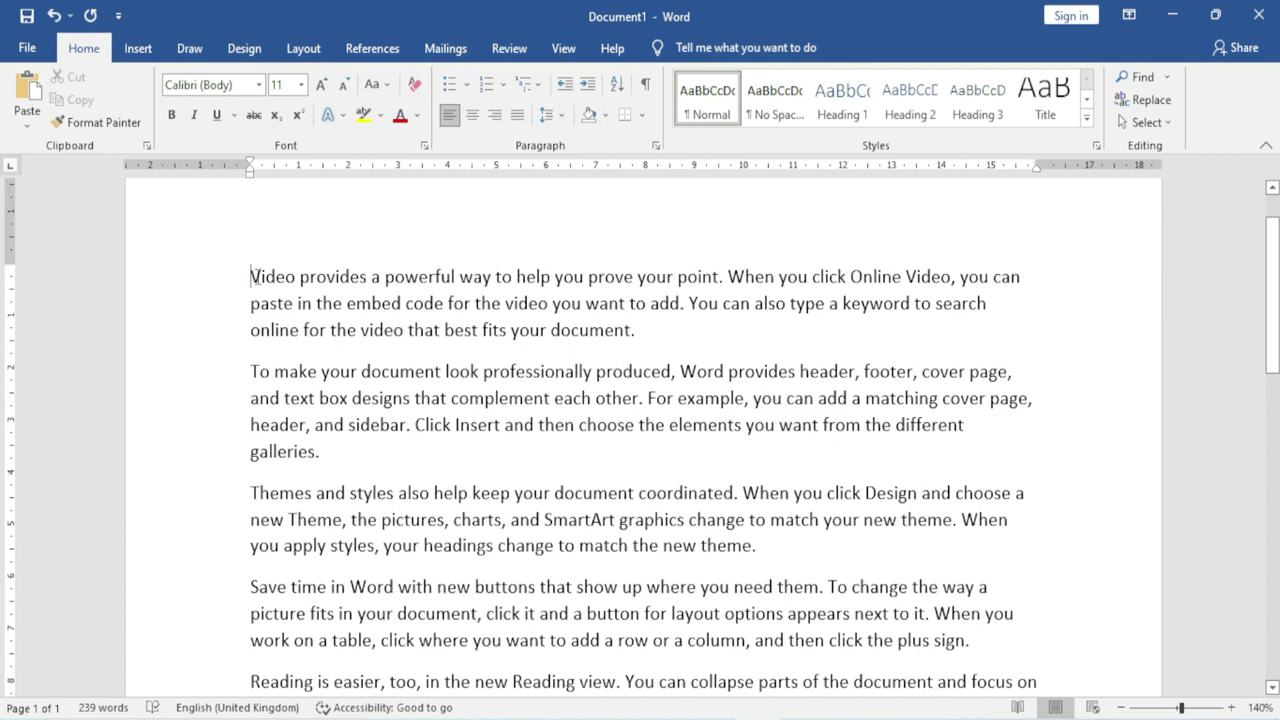
Step: Cut the first paragraph, beginning 'Video provides', and paste it at the document's end
left_click_drag(248, 275, 648, 338)
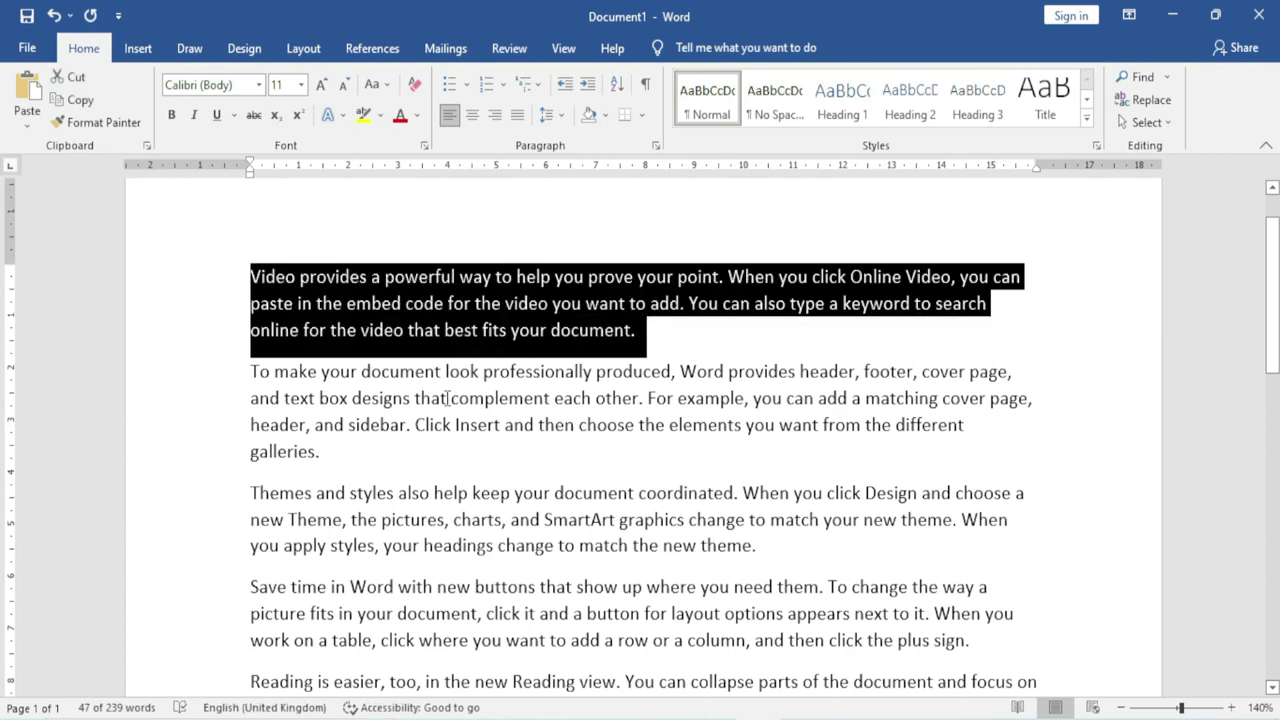
left_click(80, 78)
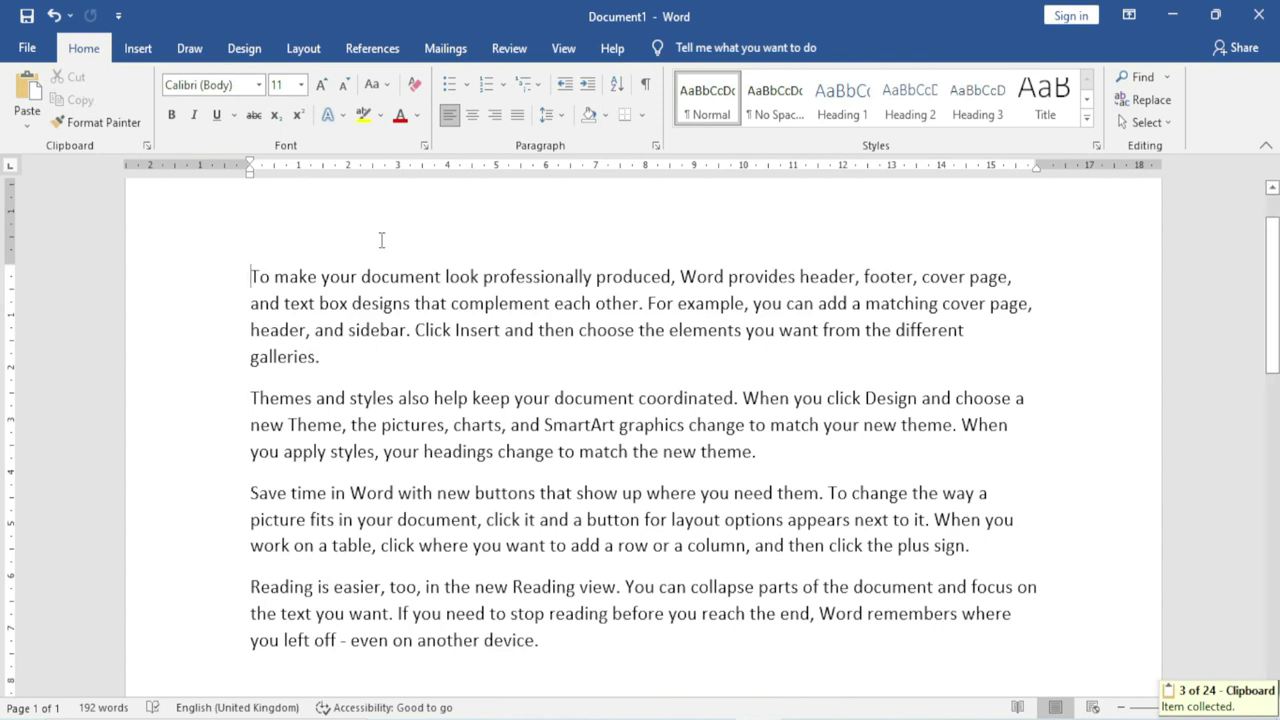
scroll(323, 470, "down", 5)
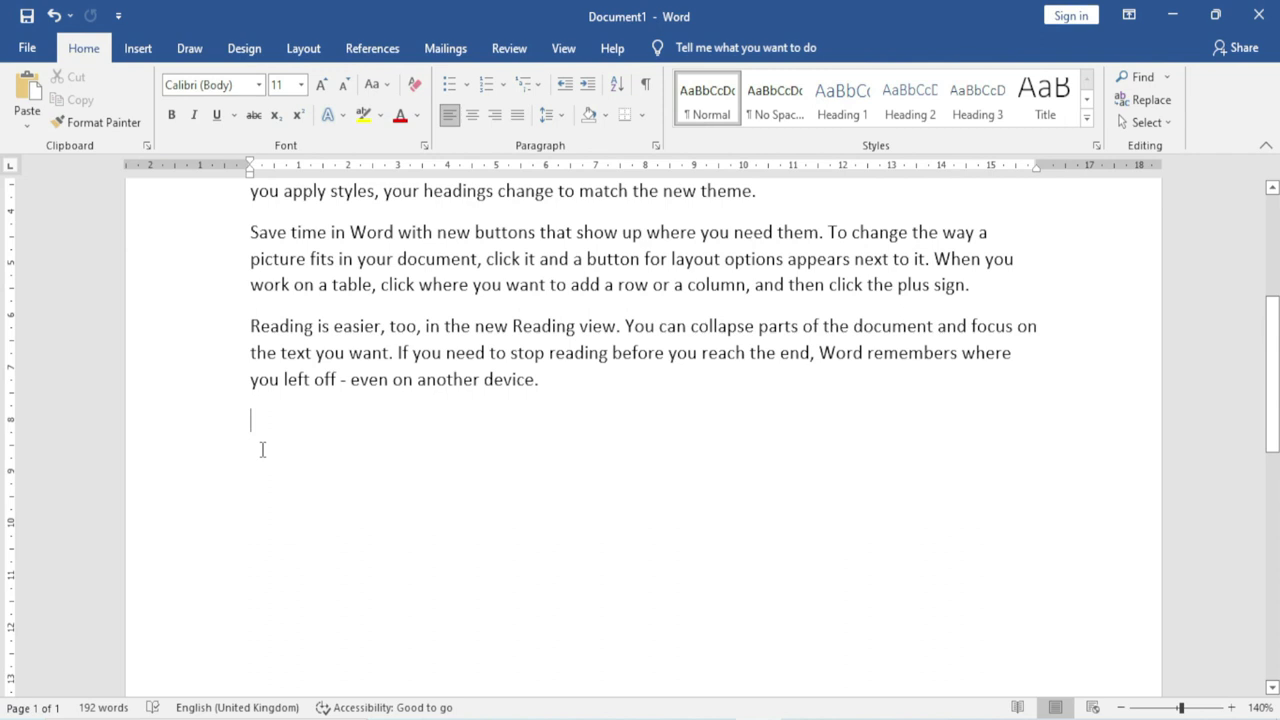
left_click(33, 91)
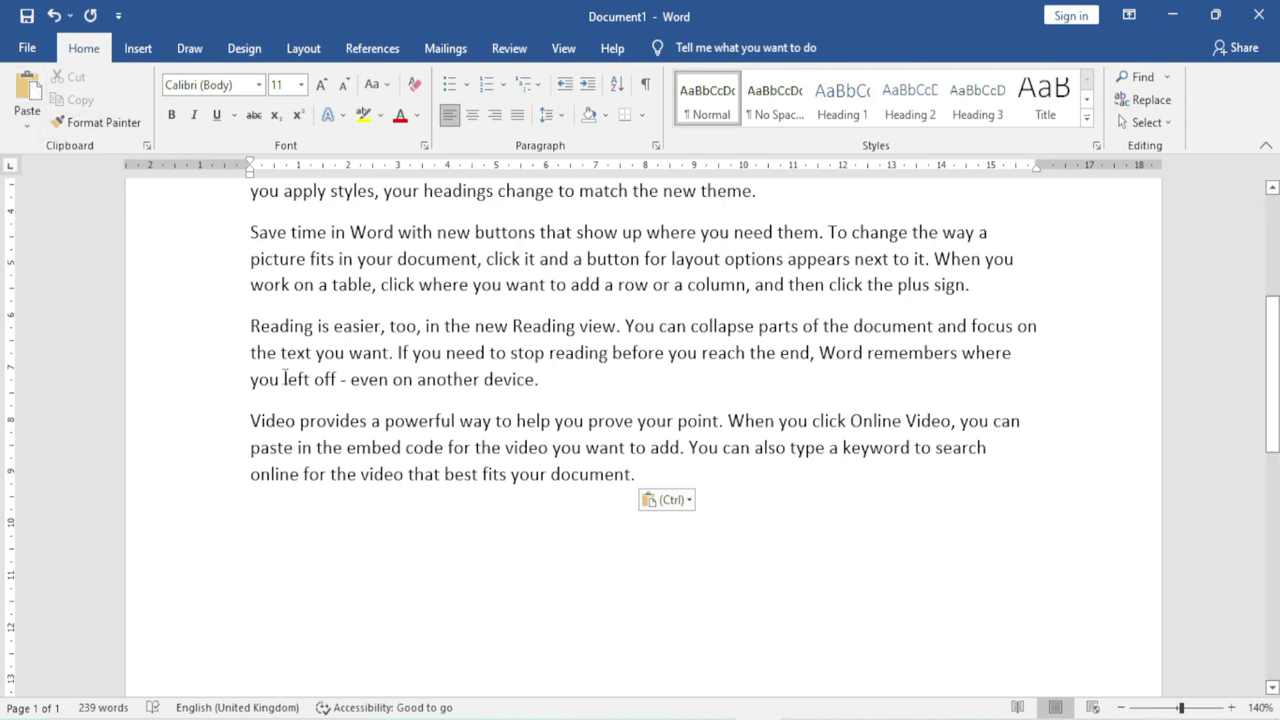
Step: Copy the 'Reading is easier' paragraph and paste a duplicate at the end of the document
left_click_drag(214, 328, 219, 378)
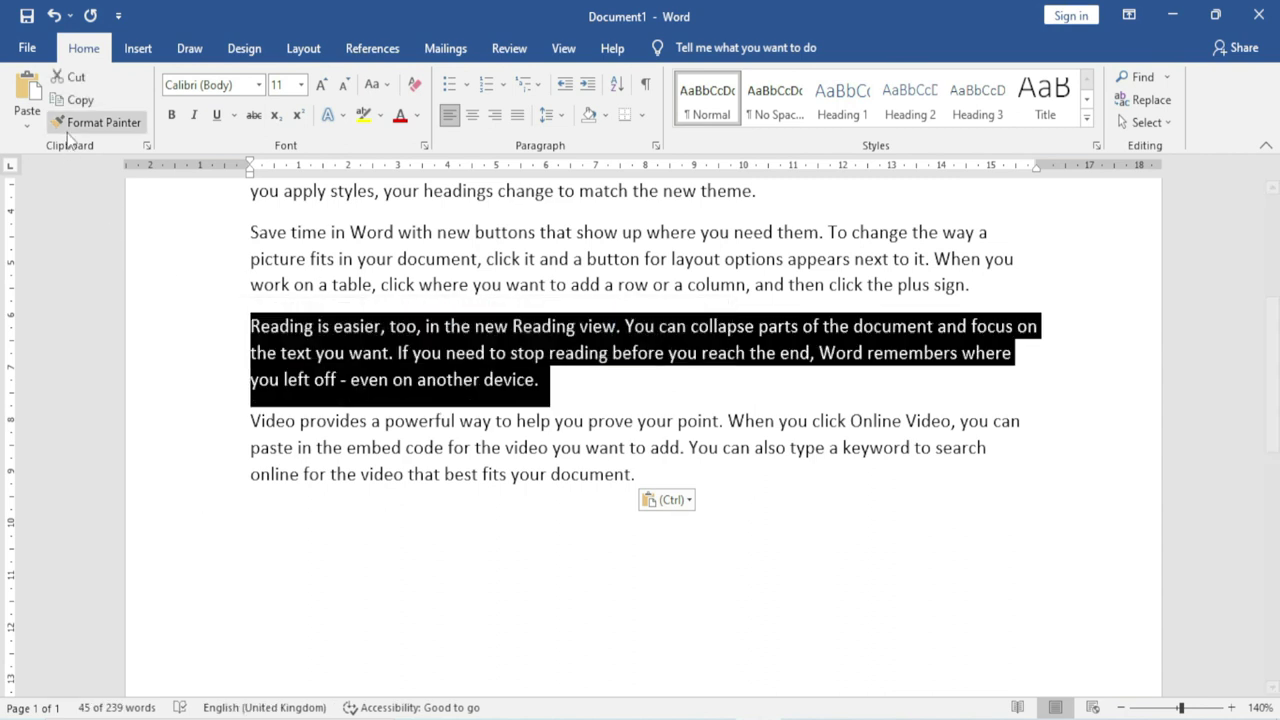
left_click(76, 101)
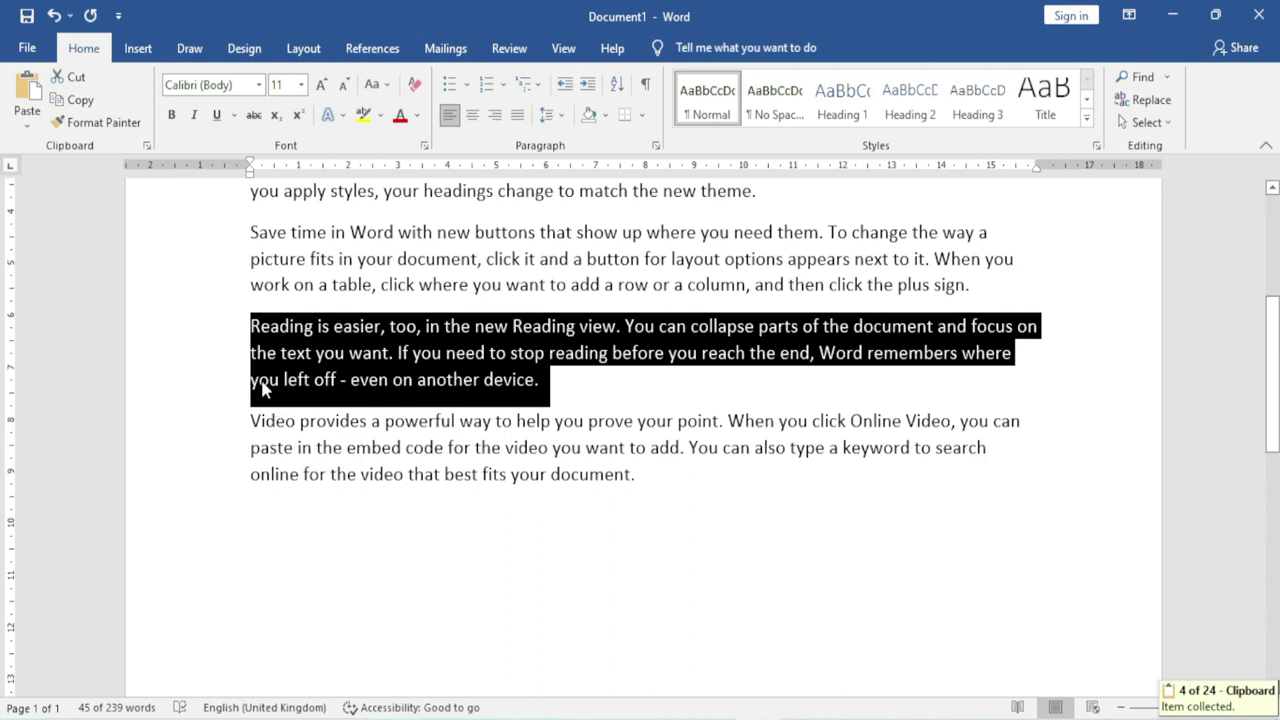
left_click(262, 524)
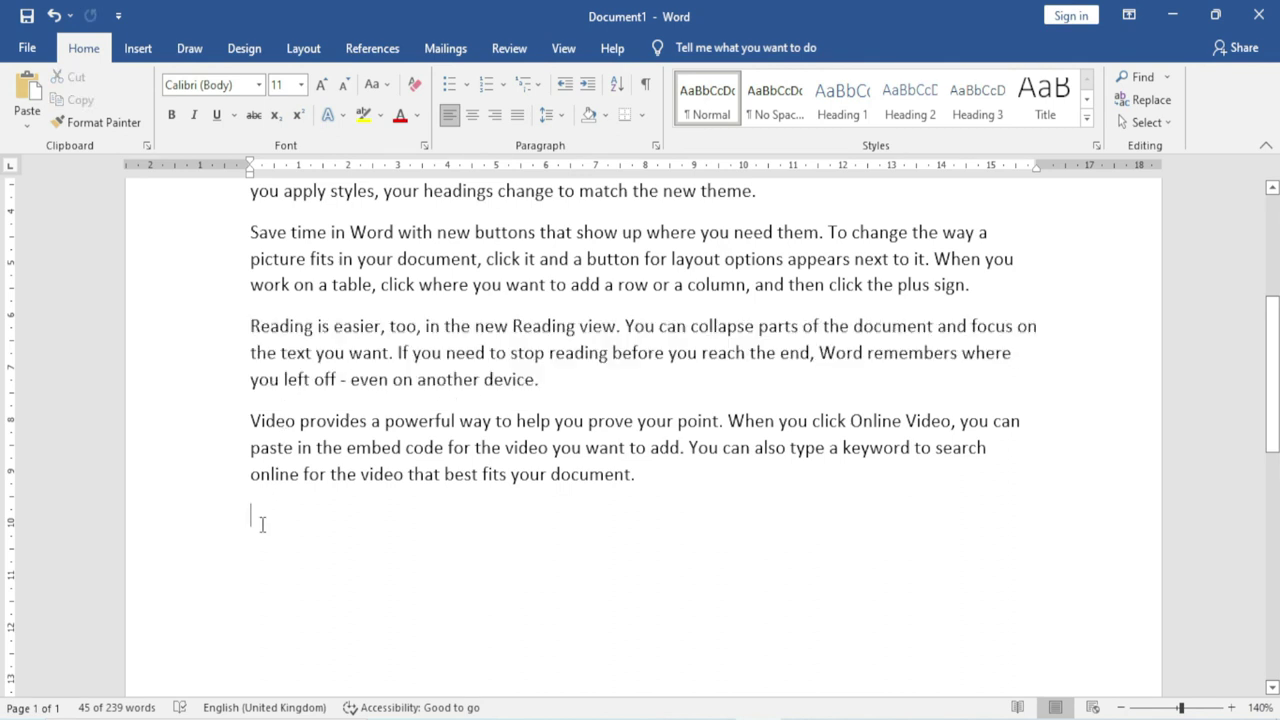
left_click(27, 88)
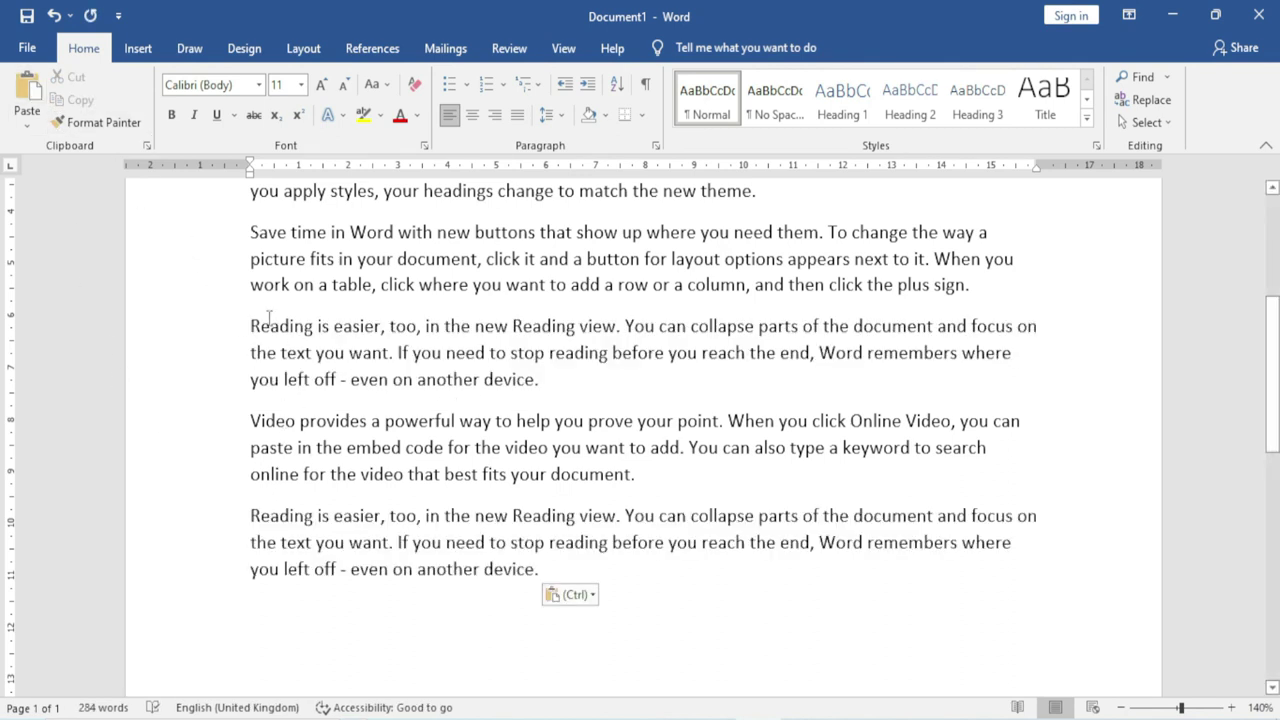
left_click_drag(243, 321, 341, 327)
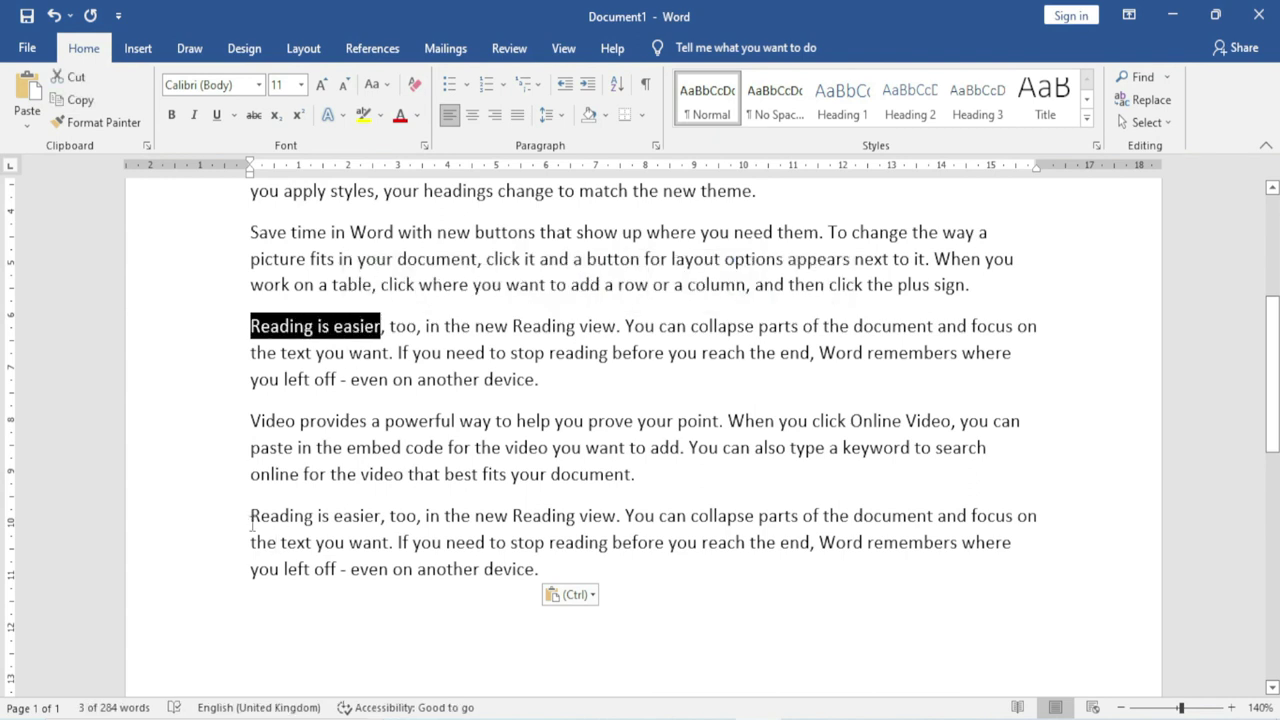
left_click_drag(250, 515, 340, 569)
left_click(309, 630)
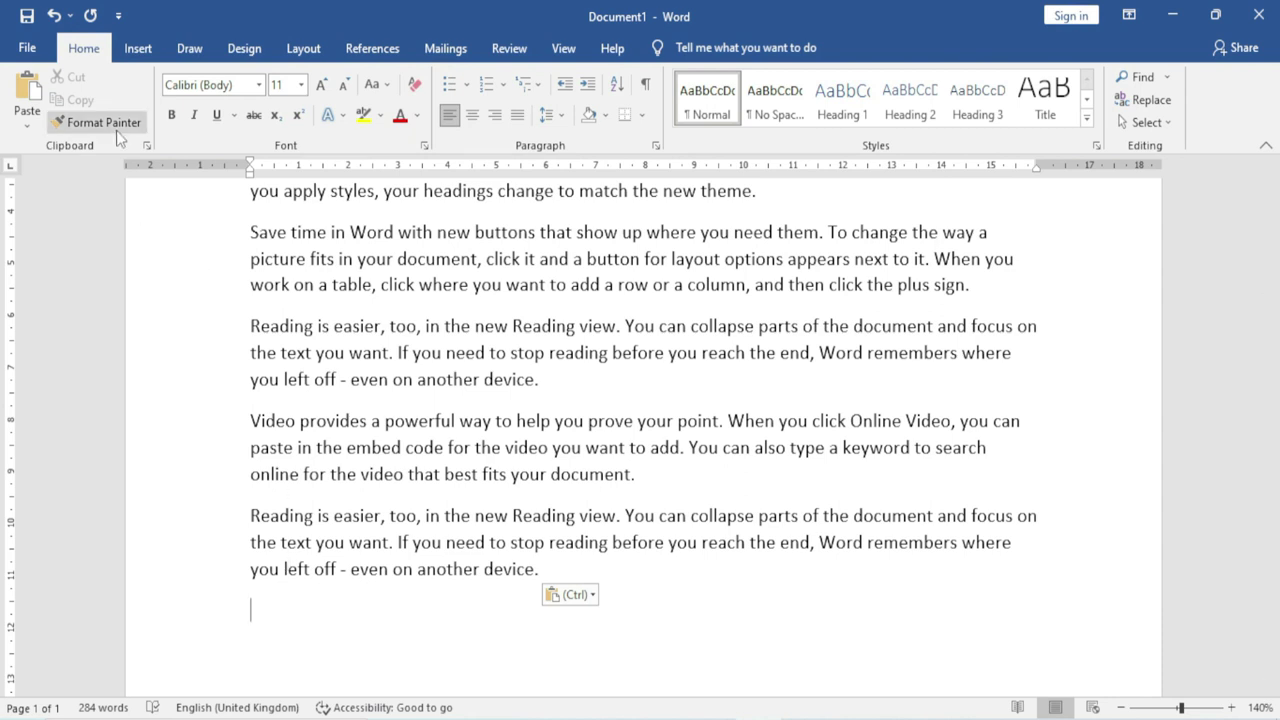
scroll(448, 598, "up", 3)
scroll(448, 600, "up", 1)
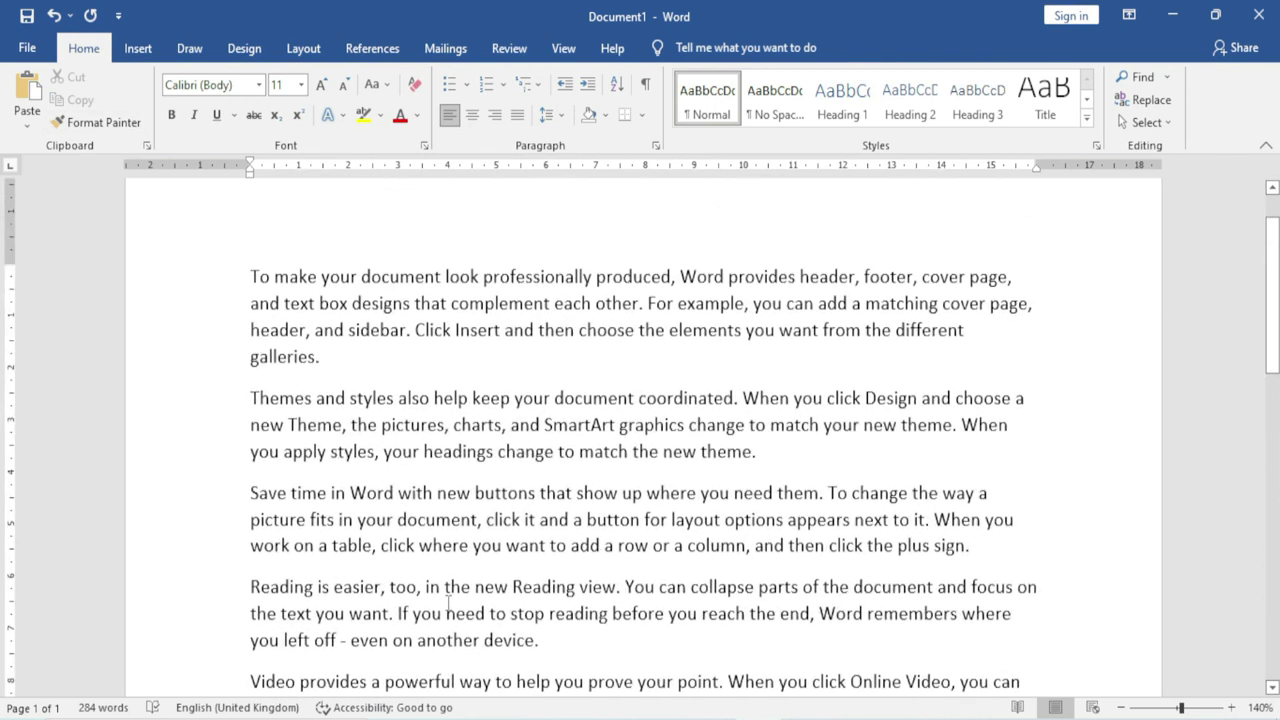
Step: Apply Heading 1 to the paragraph beginning 'To make your document'
left_click_drag(252, 276, 279, 377)
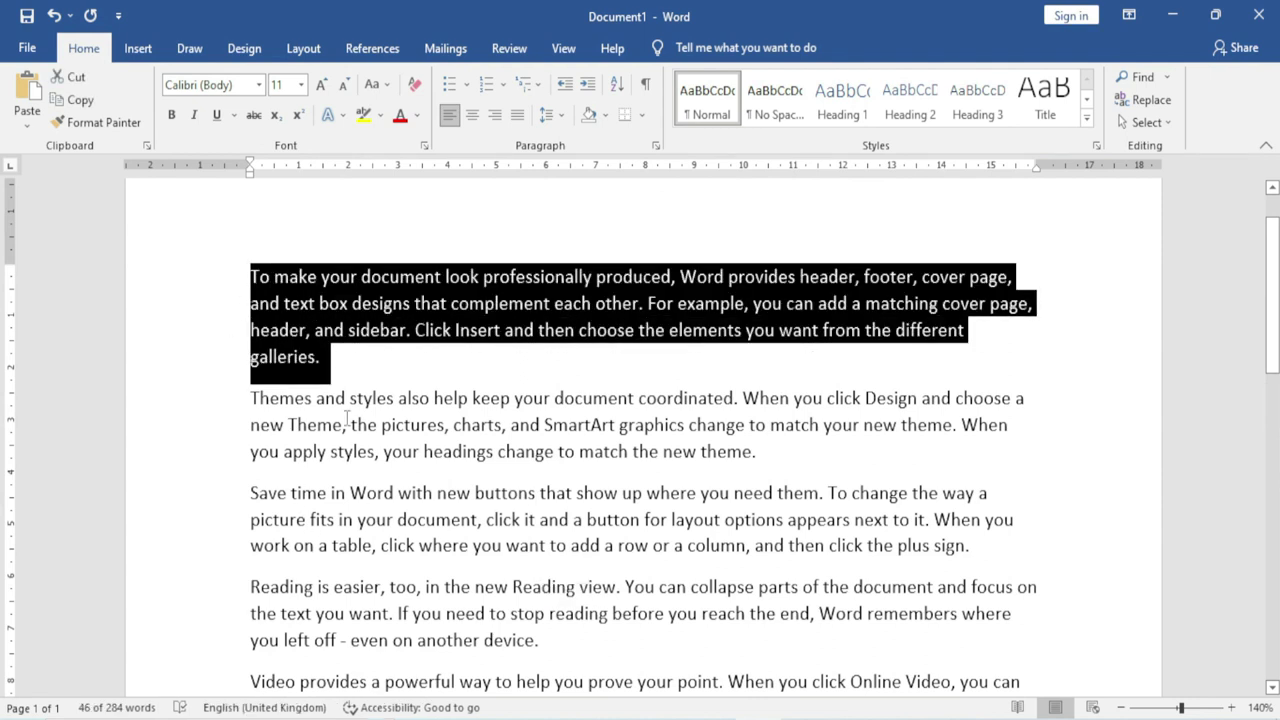
left_click(842, 97)
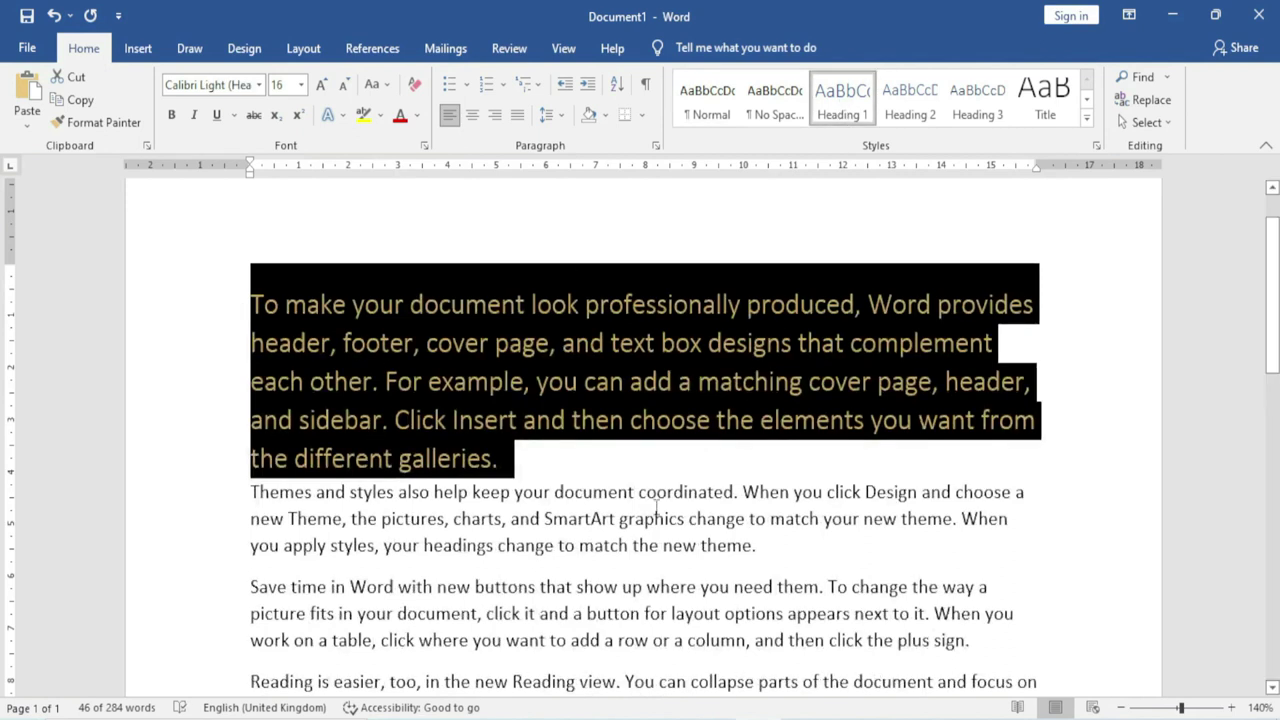
left_click(656, 512)
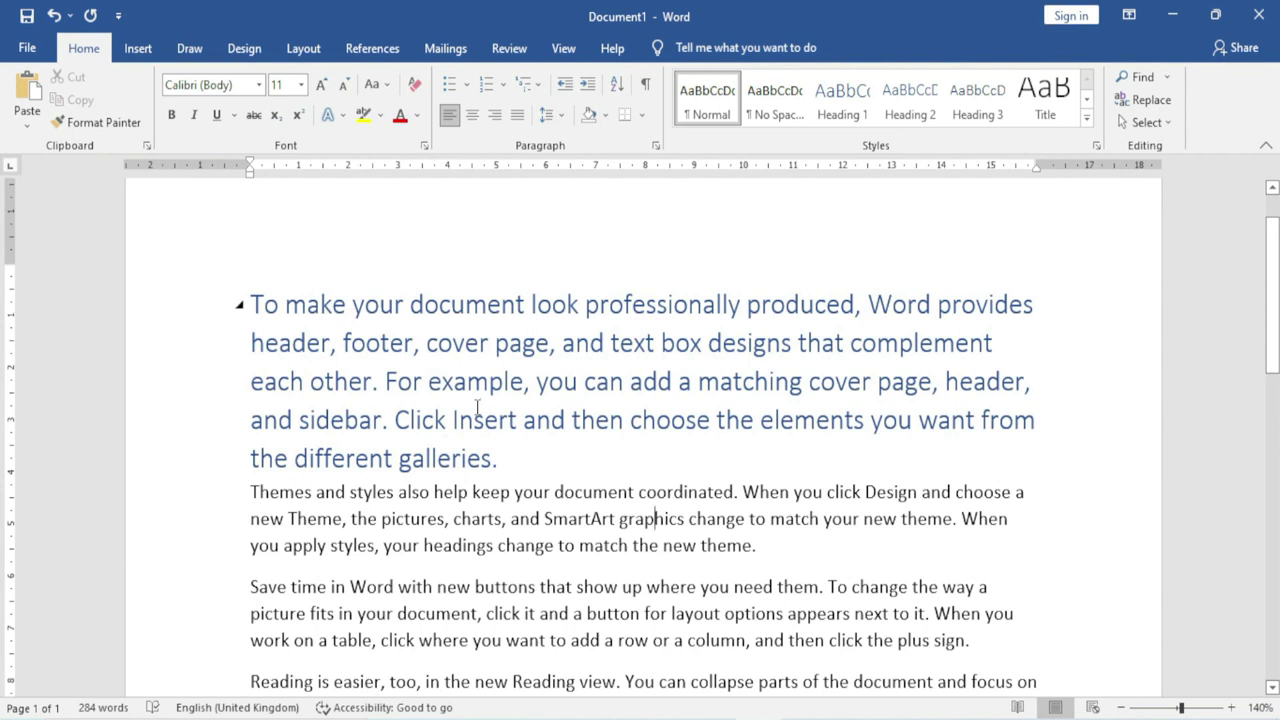
Step: Pick up the new heading's formatting with Format Painter
scroll(470, 405, "down", 1)
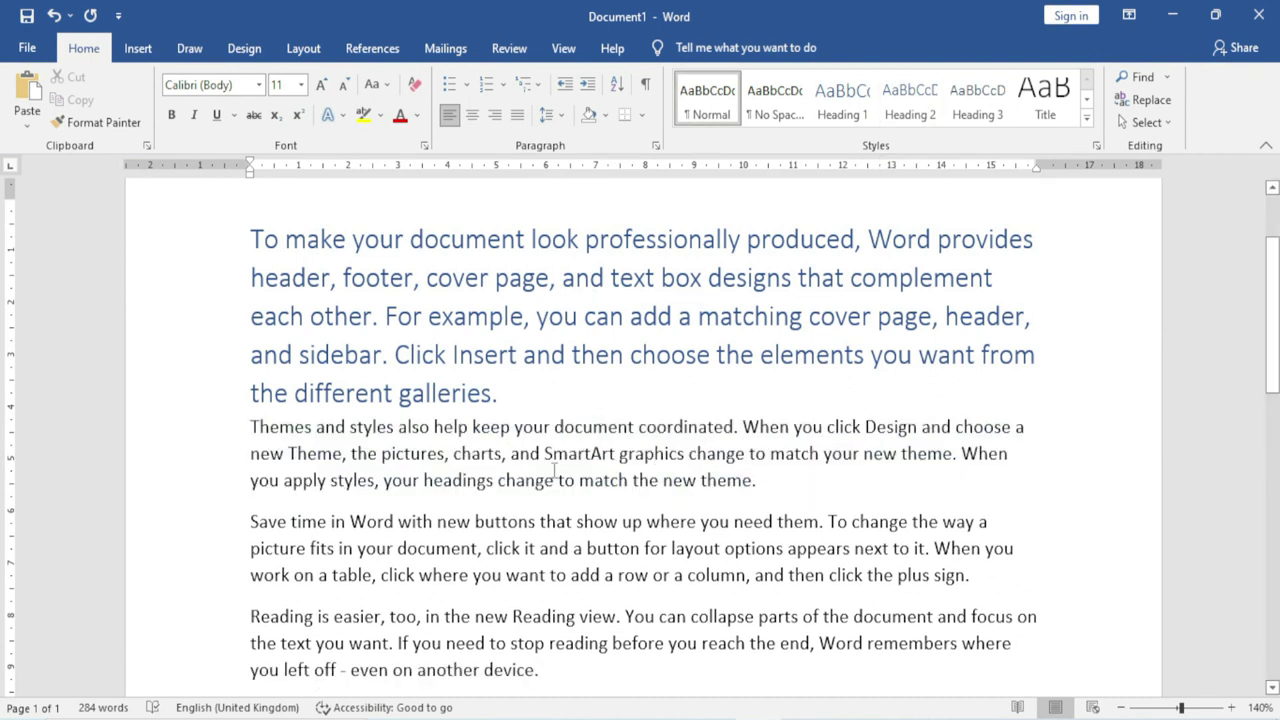
left_click(549, 316)
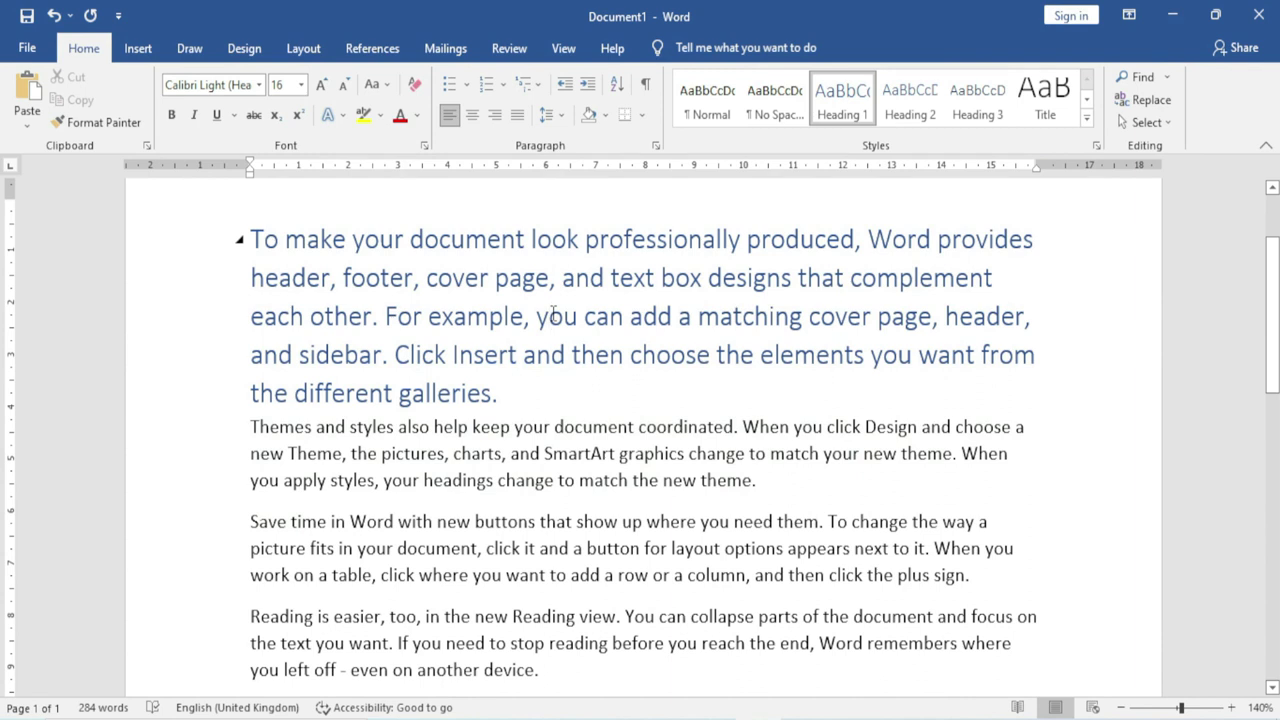
left_click(109, 125)
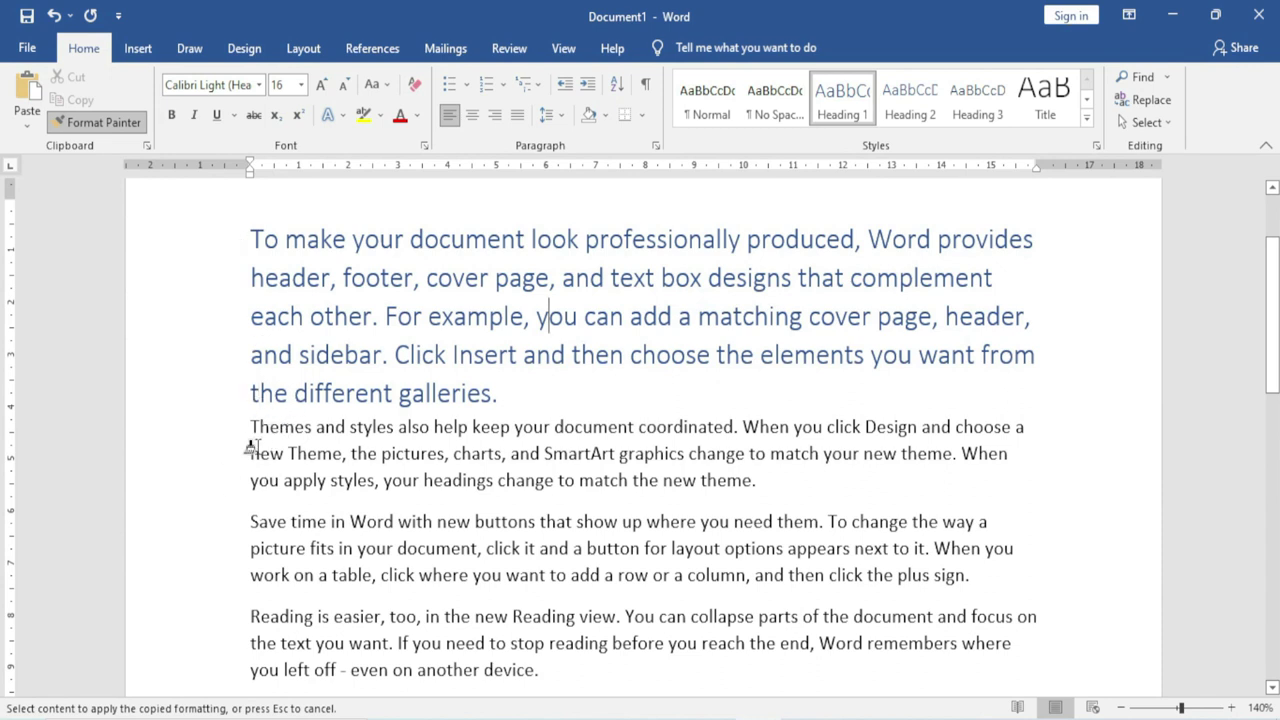
Step: Load the Heading 1 formatting into Format Painter for repeated use
scroll(254, 452, "down", 1)
left_click_drag(250, 456, 612, 478)
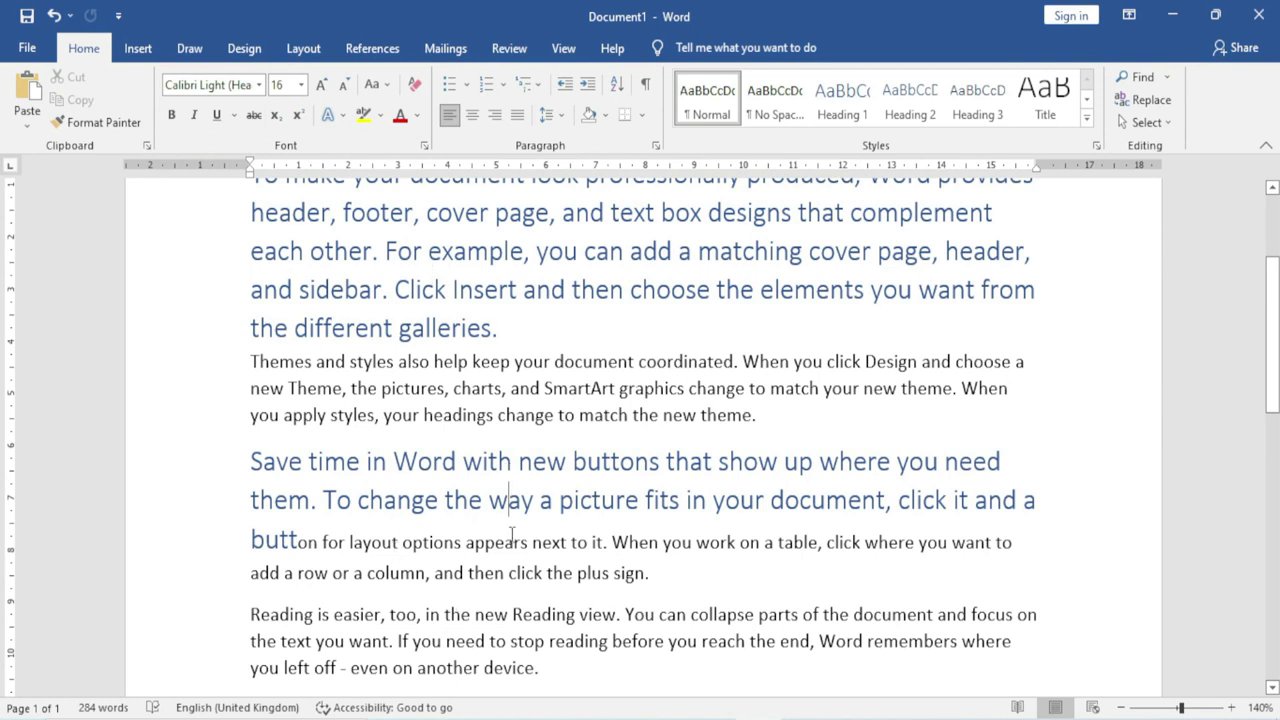
left_click(91, 121)
left_click(465, 251)
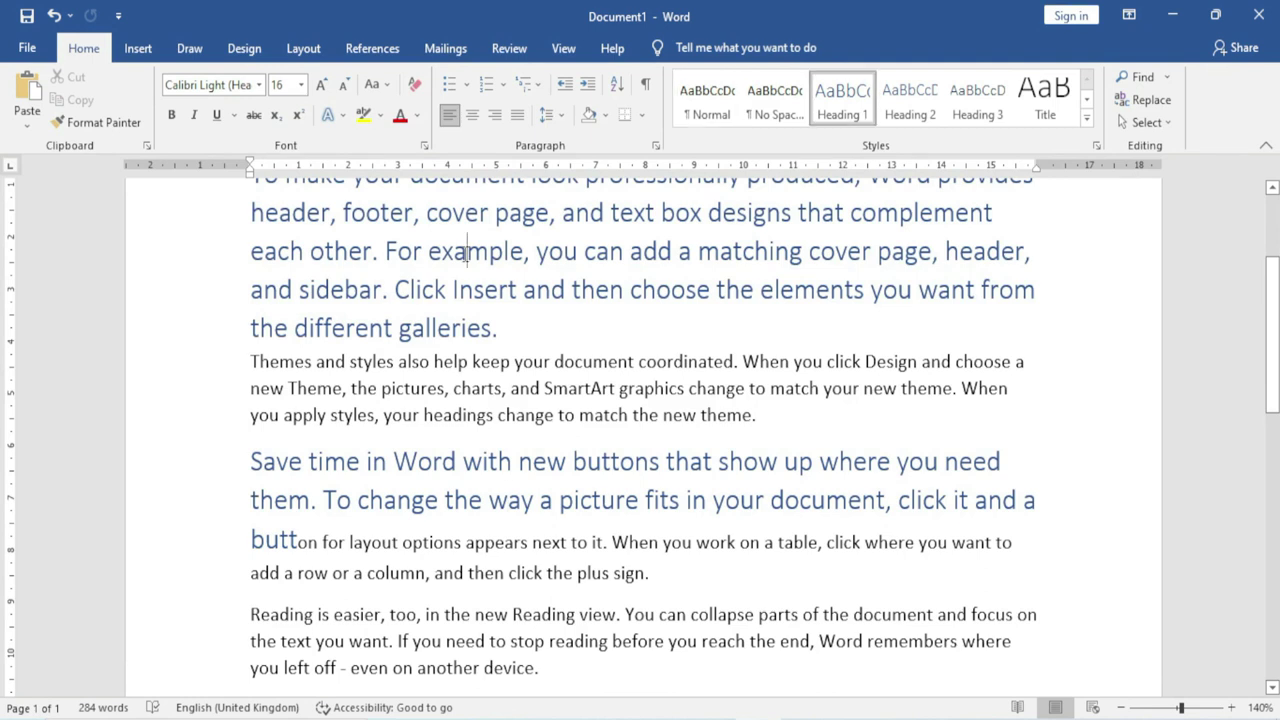
left_click(100, 128)
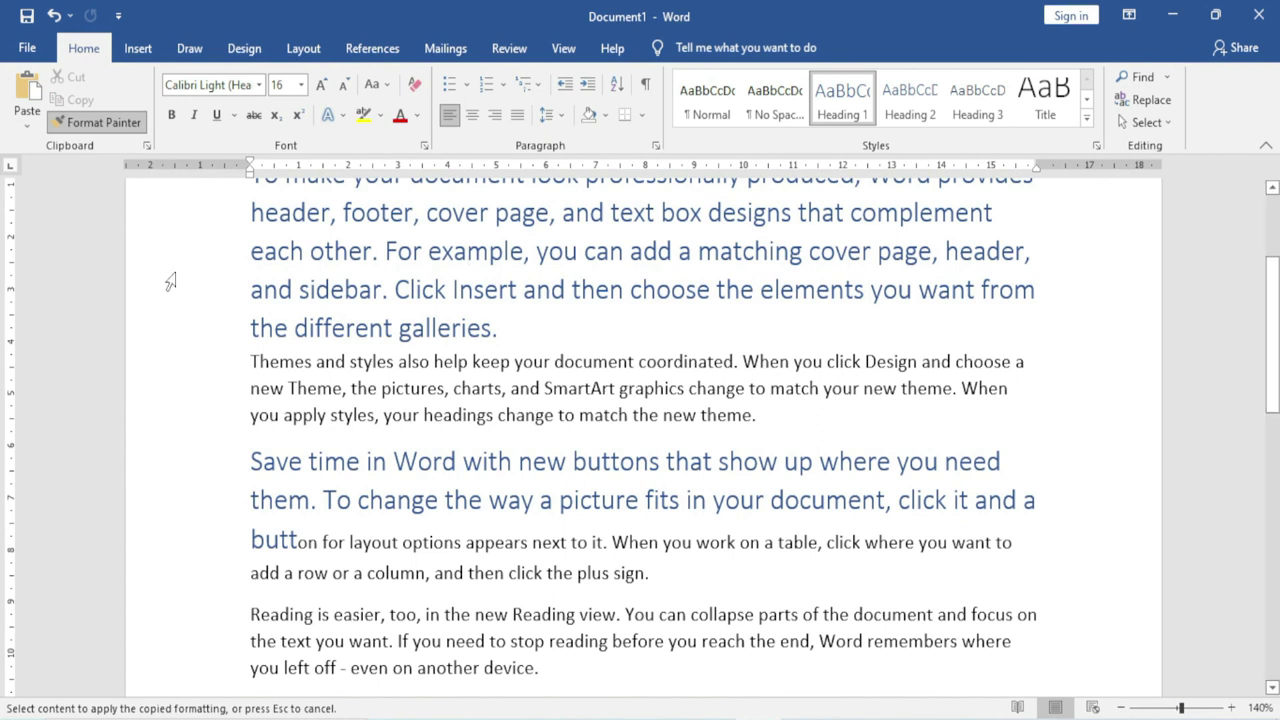
Step: Paint heading formatting onto 'too, in the new', 'way to help' and 'your point. When', then stop
scroll(367, 400, "down", 1)
scroll(369, 404, "down", 1)
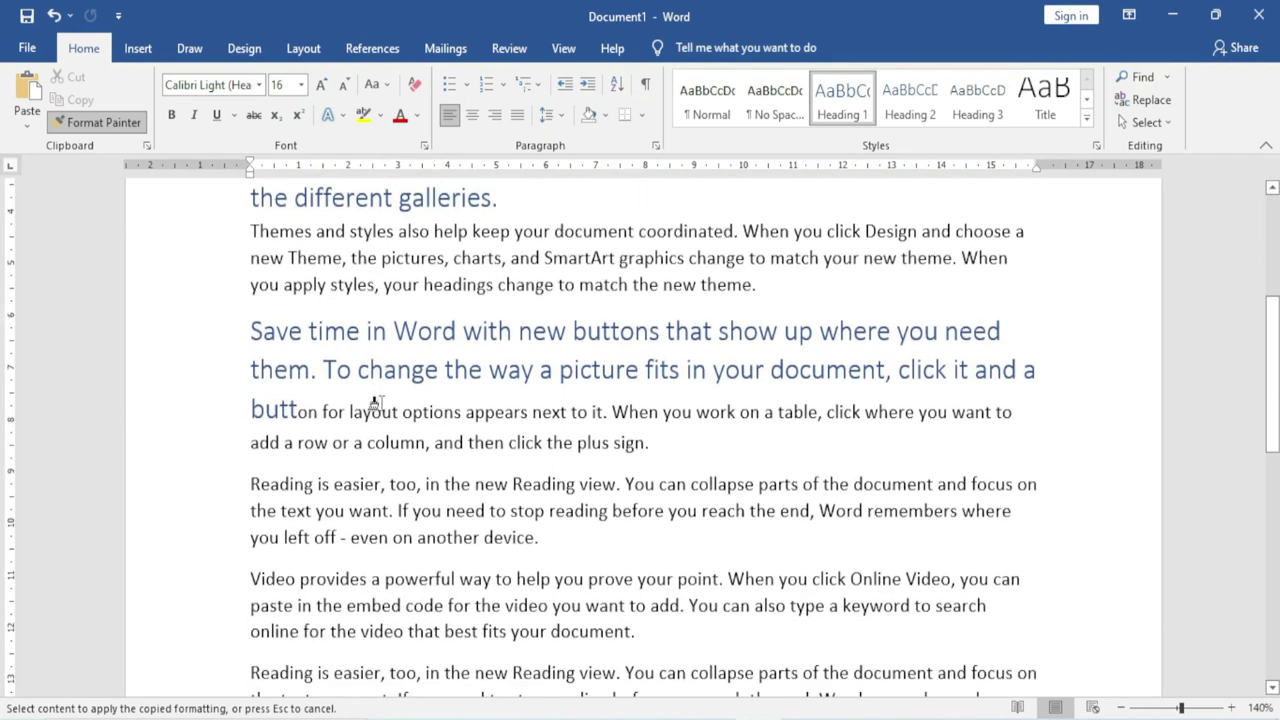
left_click_drag(391, 487, 509, 487)
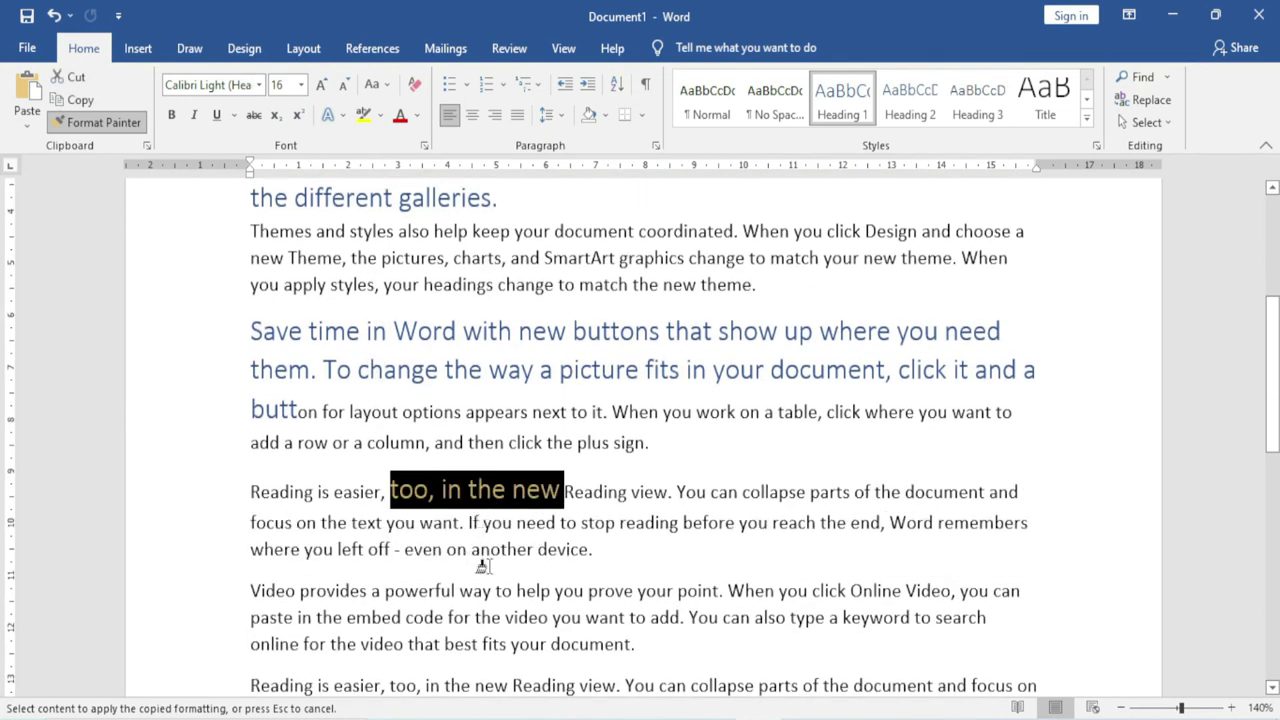
left_click_drag(458, 594, 555, 593)
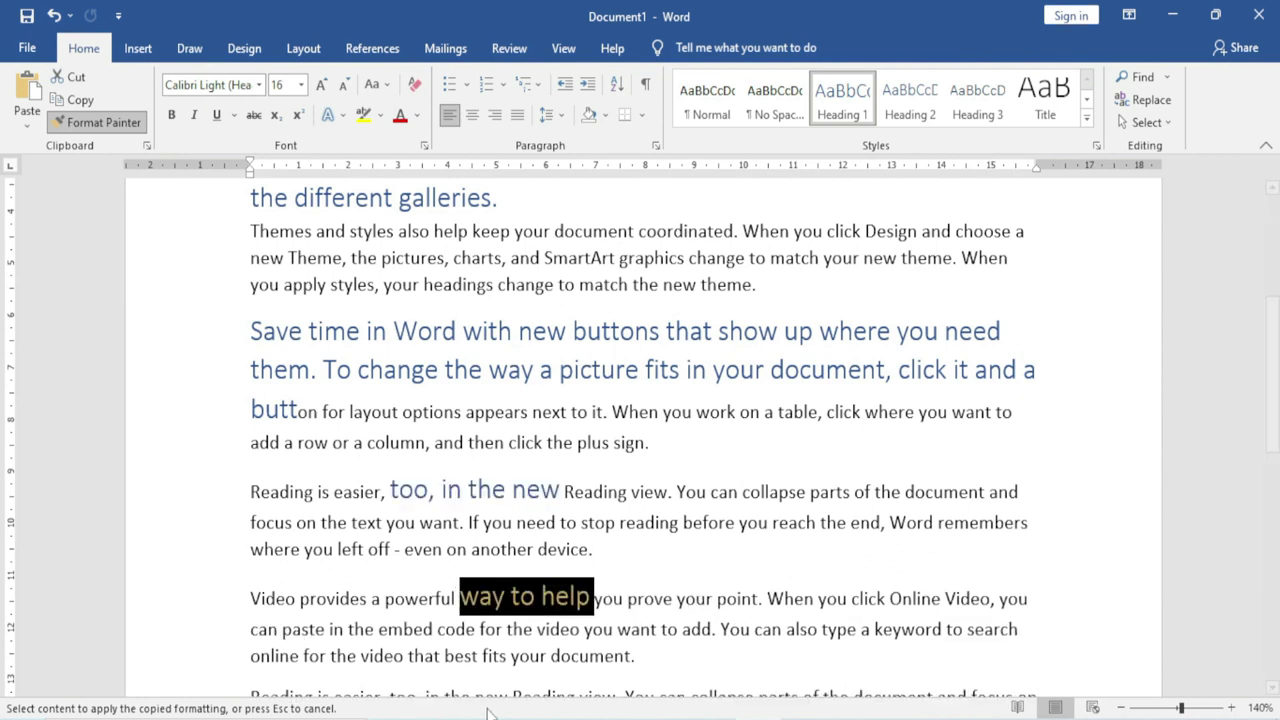
left_click_drag(677, 598, 876, 598)
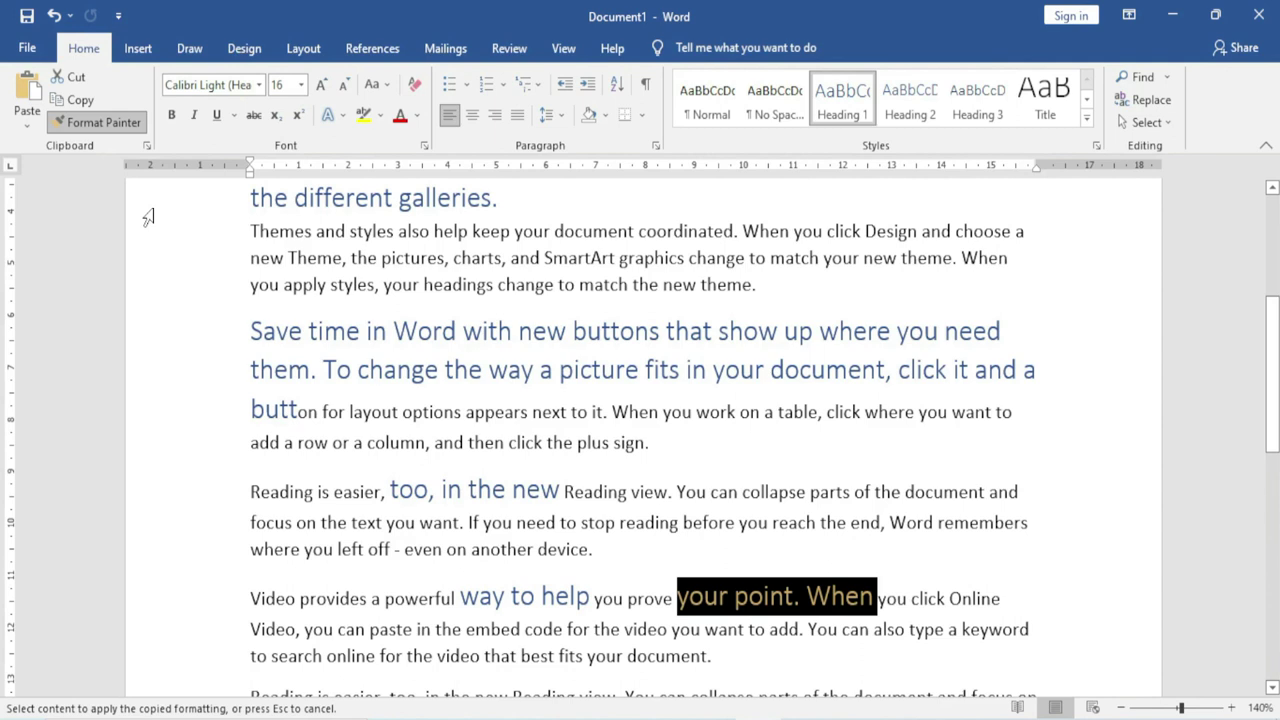
left_click(103, 125)
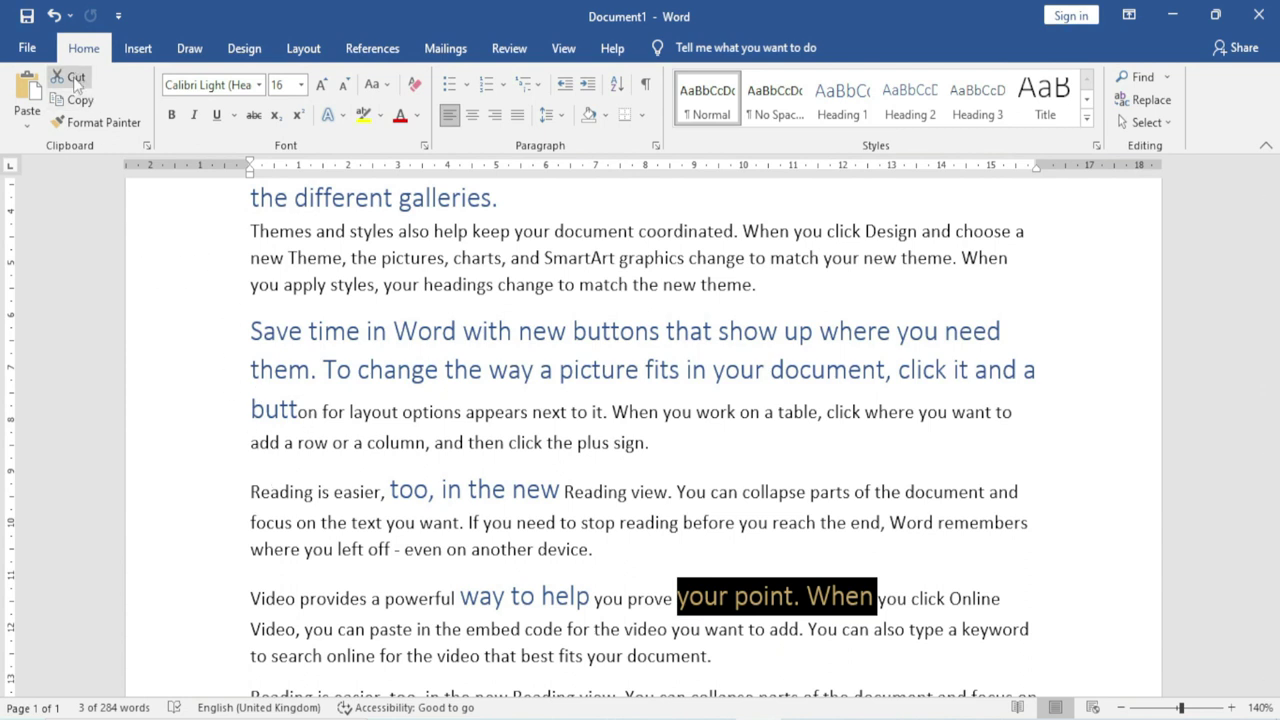
Step: Dismiss the paste choices and copy the first heading paragraph to the clipboard
left_click(28, 118)
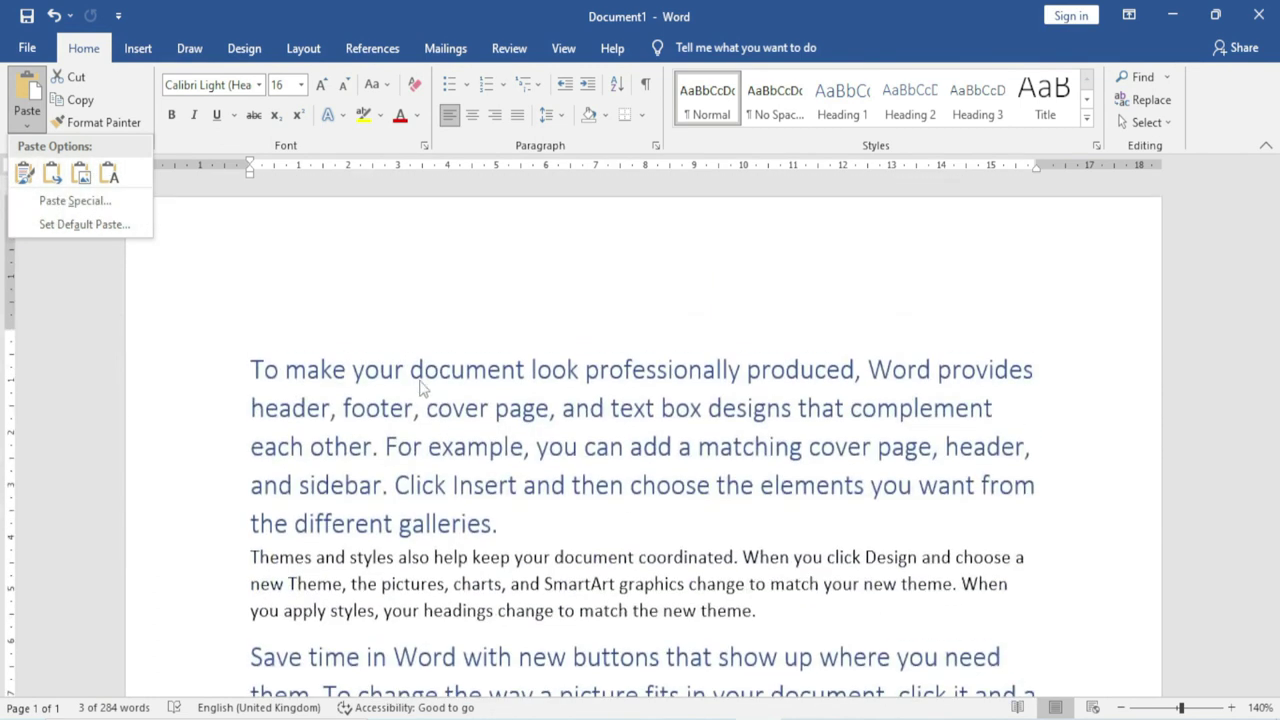
left_click(383, 410)
left_click_drag(252, 368, 512, 524)
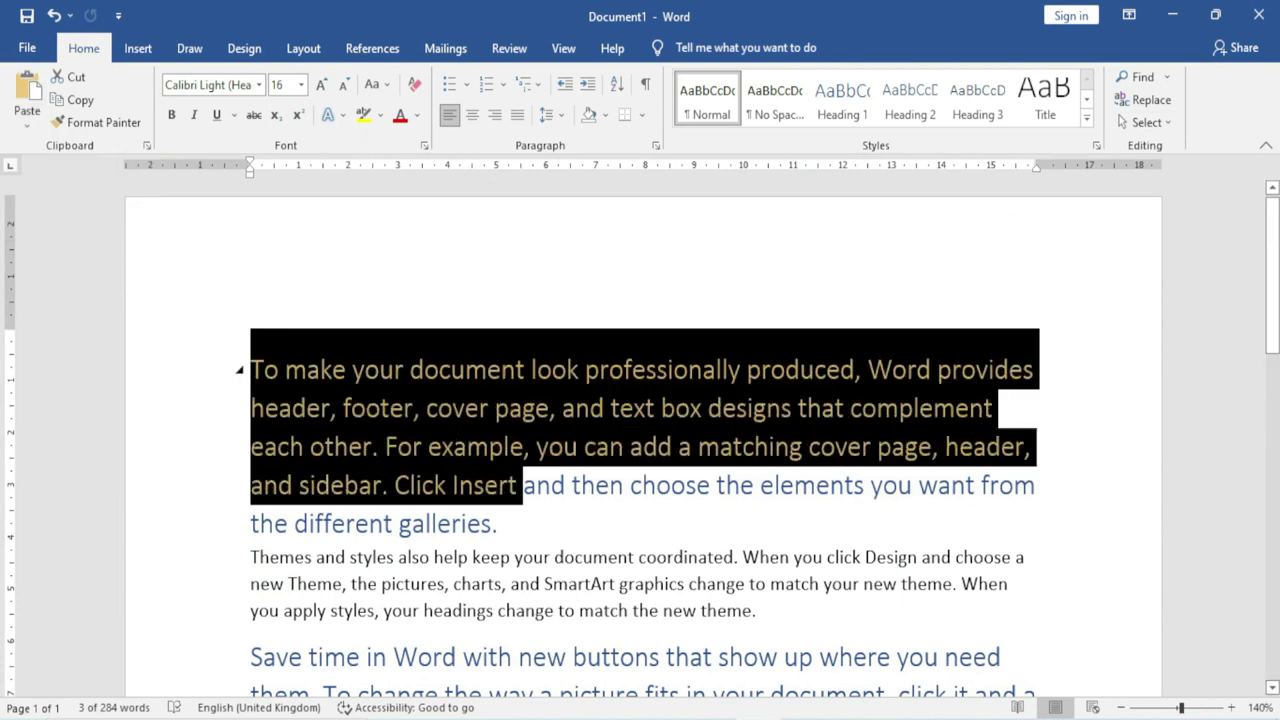
left_click(75, 100)
Step: Preview the paste options for the heading at the empty last line without pasting
scroll(306, 560, "down", 10)
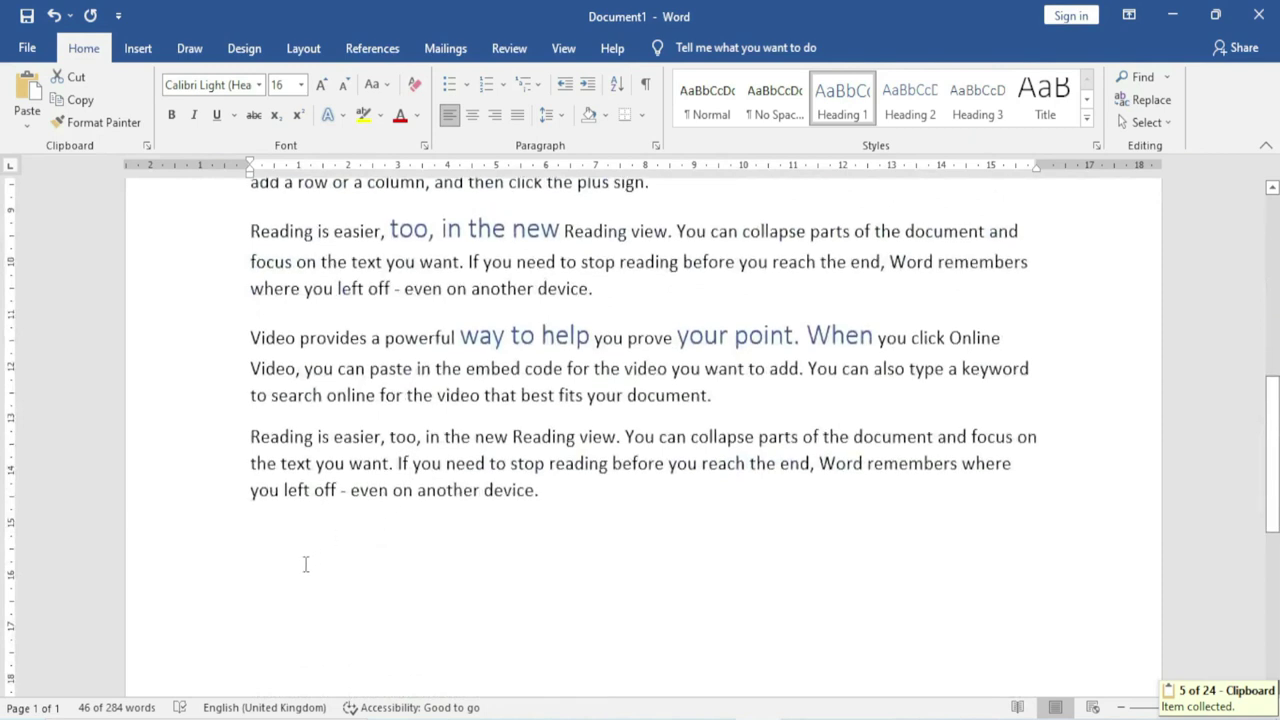
left_click(283, 568)
left_click(27, 118)
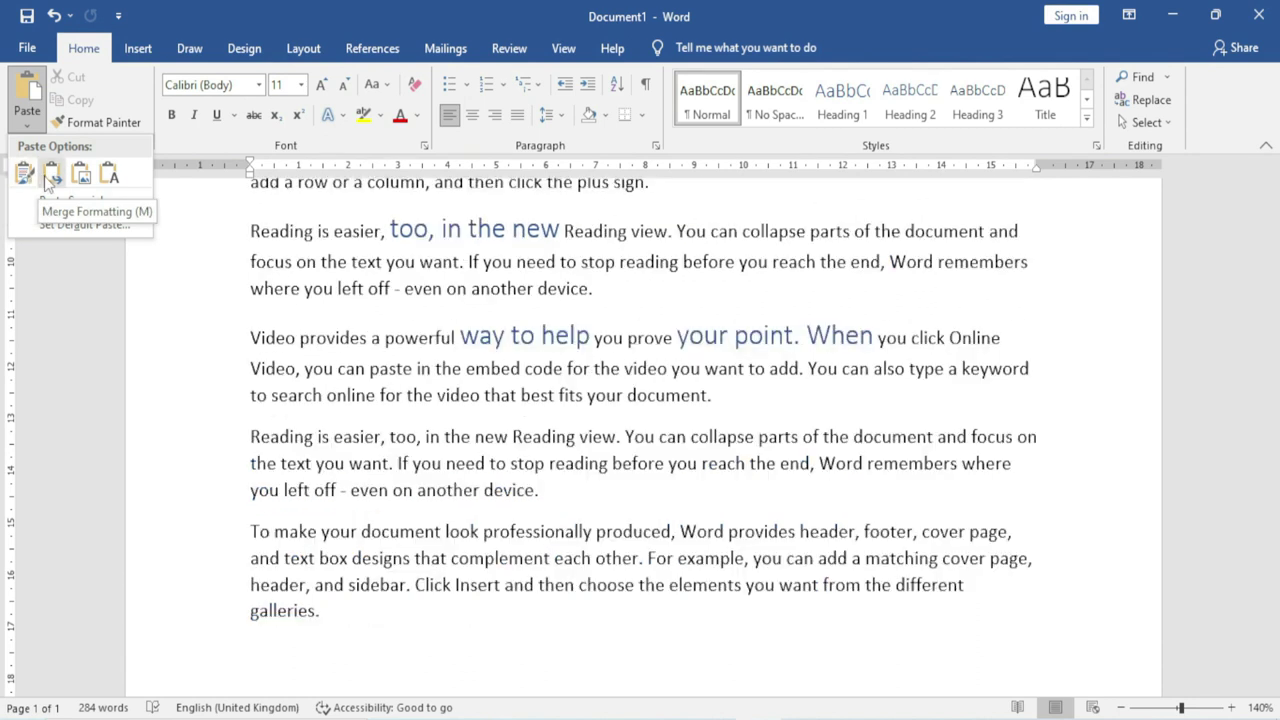
left_click(108, 175)
scroll(353, 408, "up", 3)
Step: Make the first heading paragraph bold and italic
scroll(353, 408, "up", 2)
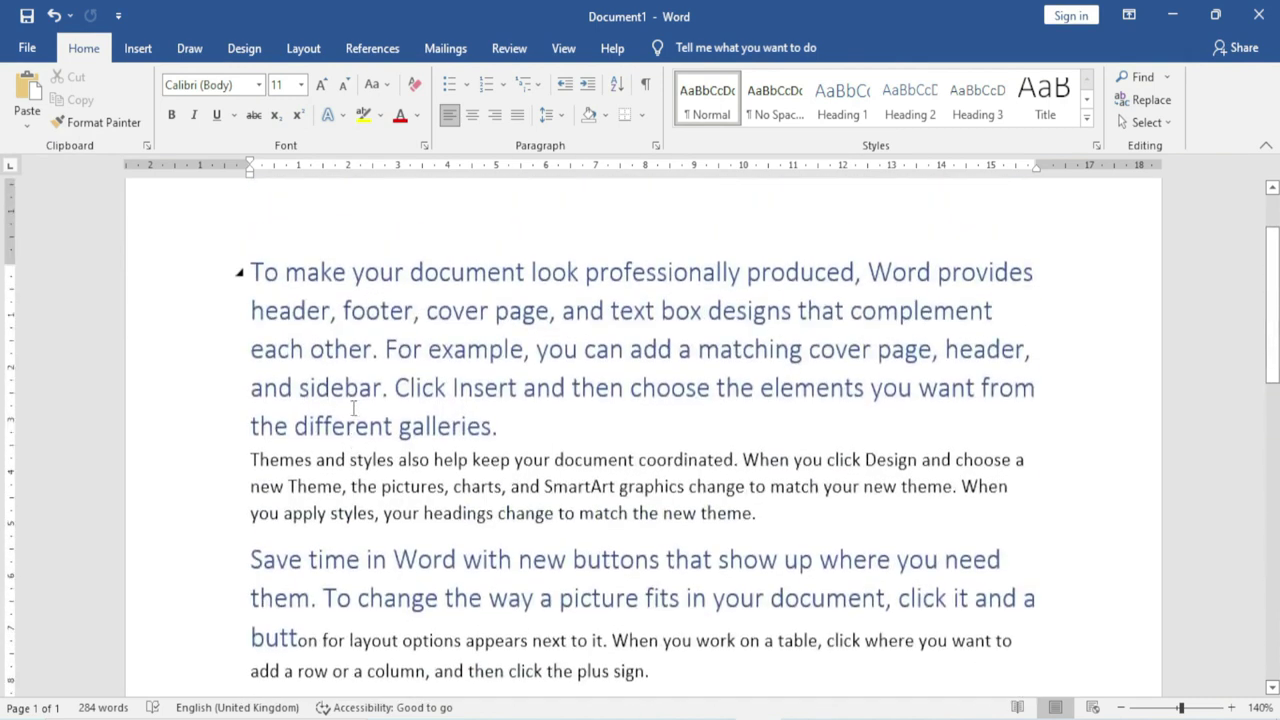
scroll(353, 408, "up", 2)
left_click_drag(252, 370, 478, 508)
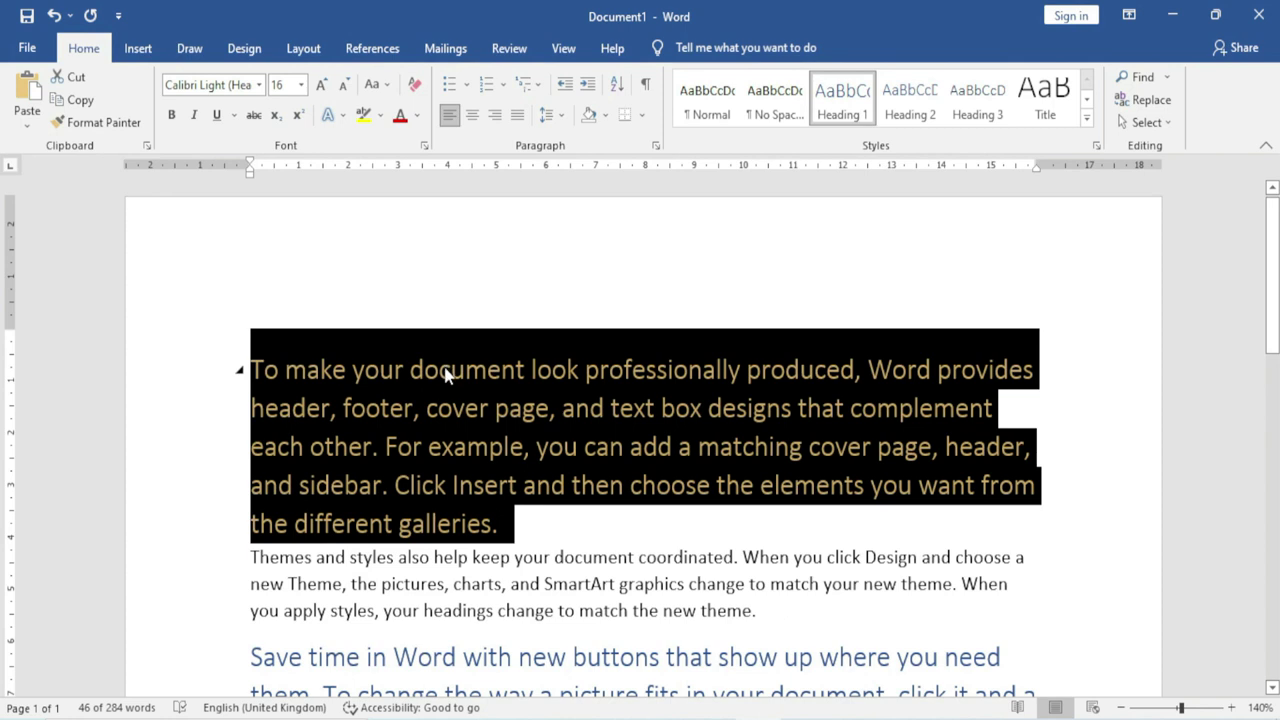
key("ctrl+b")
key("ctrl+i")
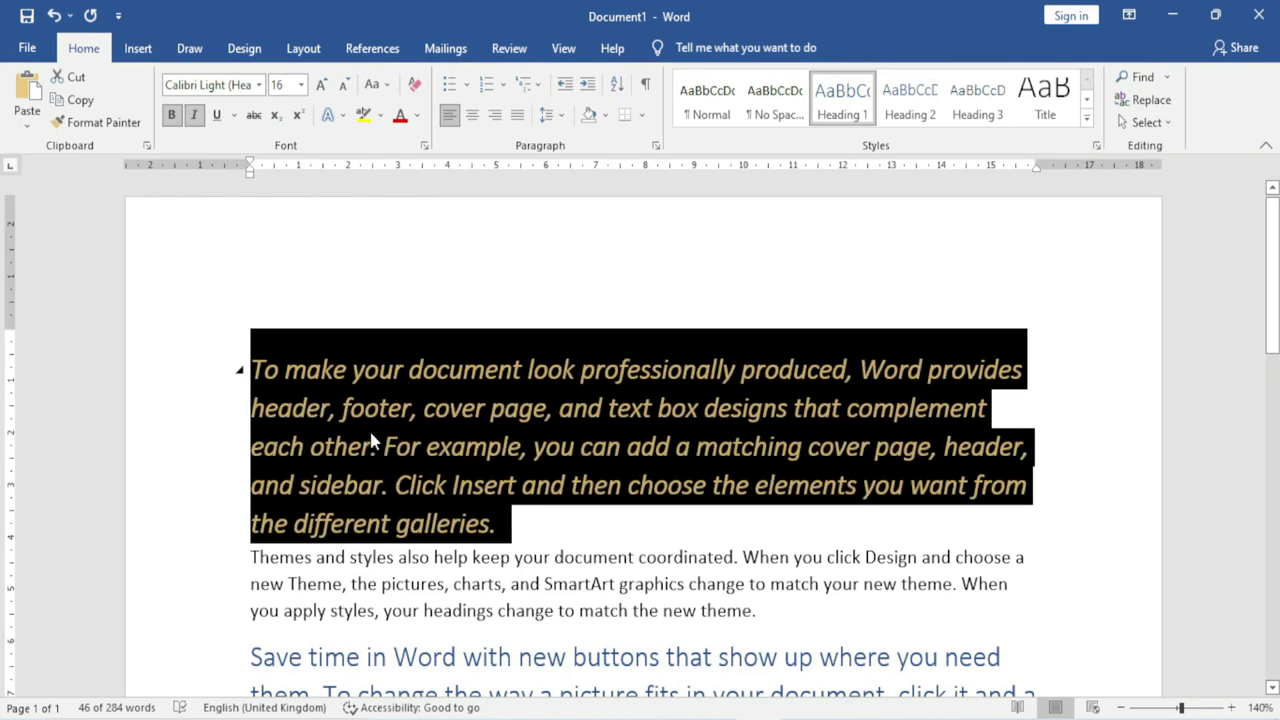
Step: Copy the styled heading and bring up the paste choices at the empty last line
left_click(82, 104)
scroll(274, 500, "down", 10)
left_click(273, 496)
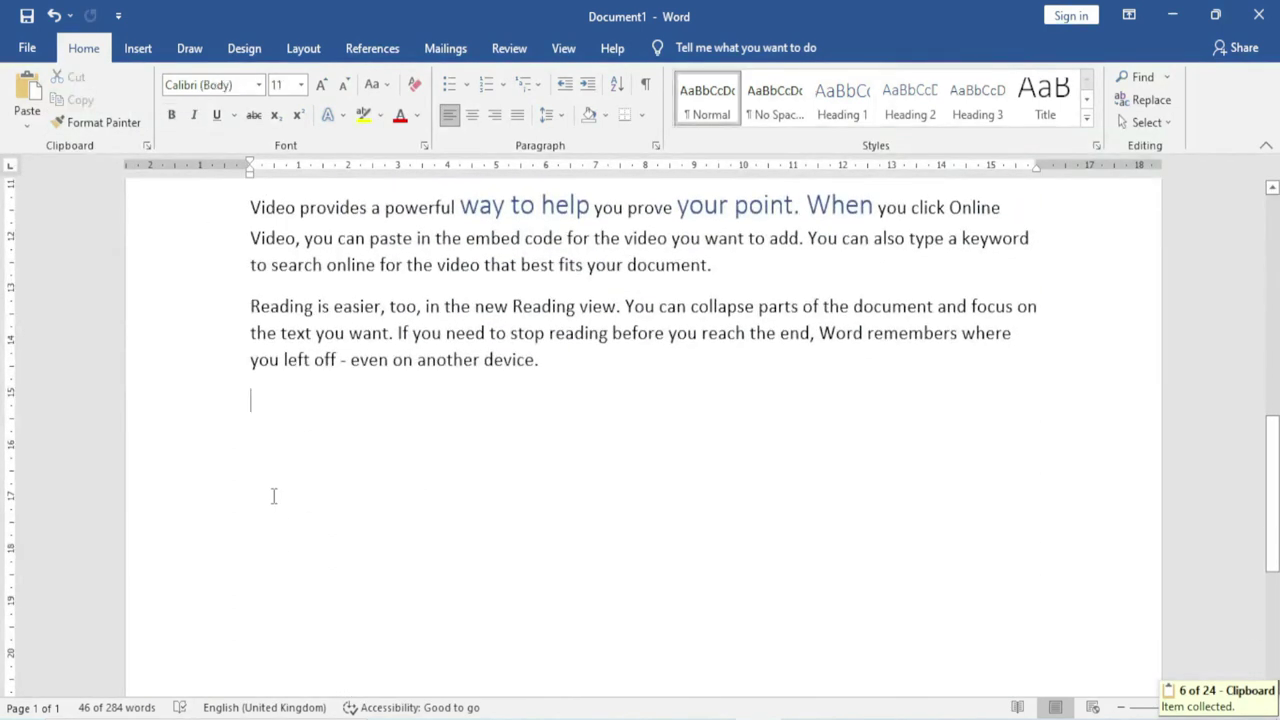
left_click(27, 124)
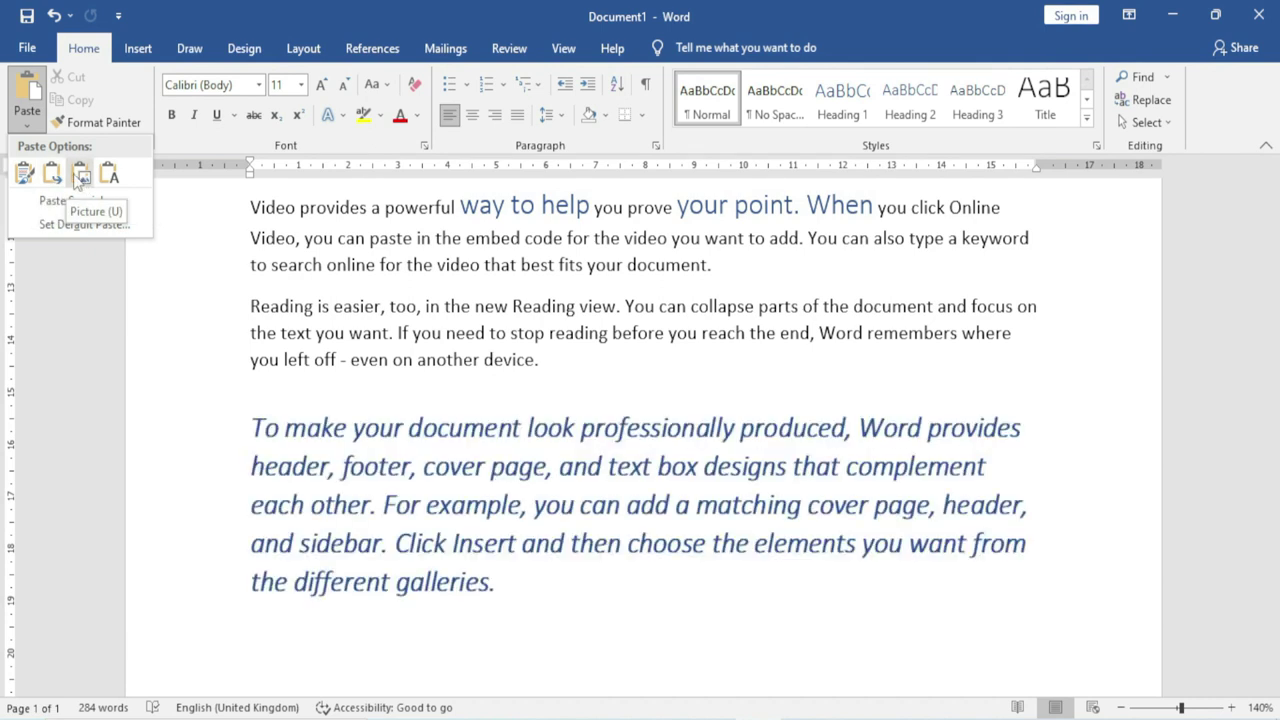
left_click(79, 177)
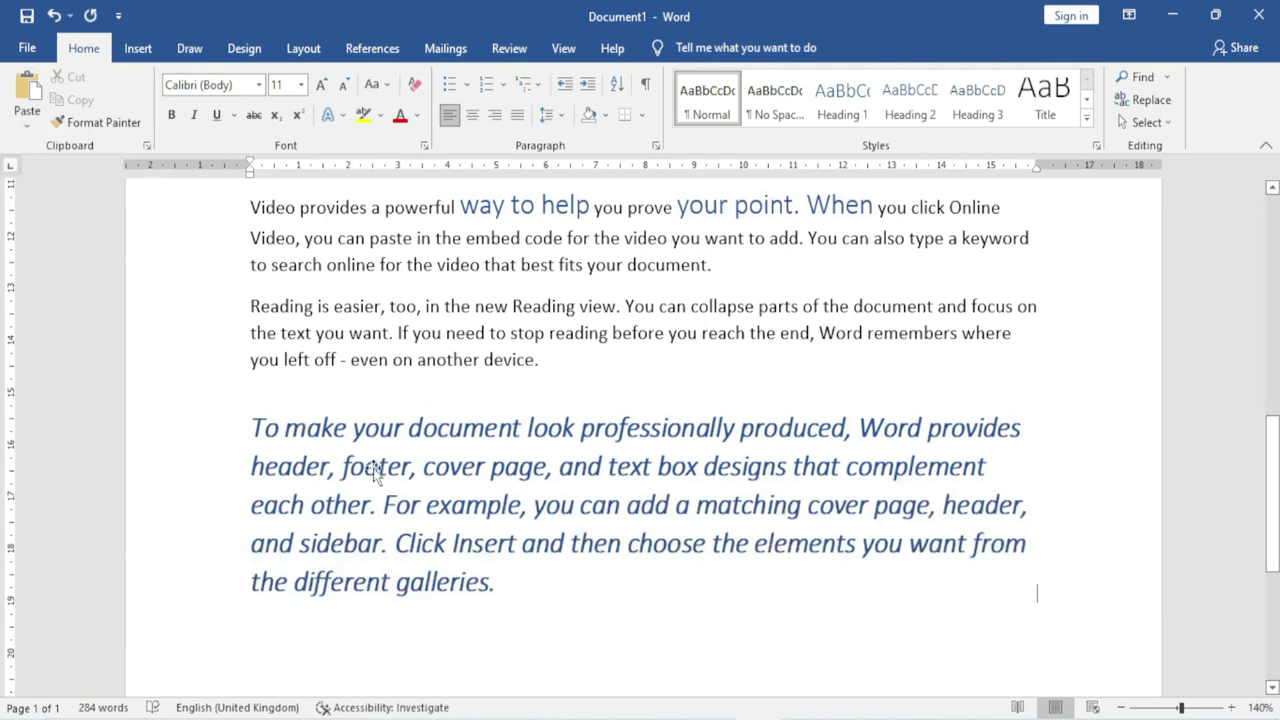
left_click(398, 505)
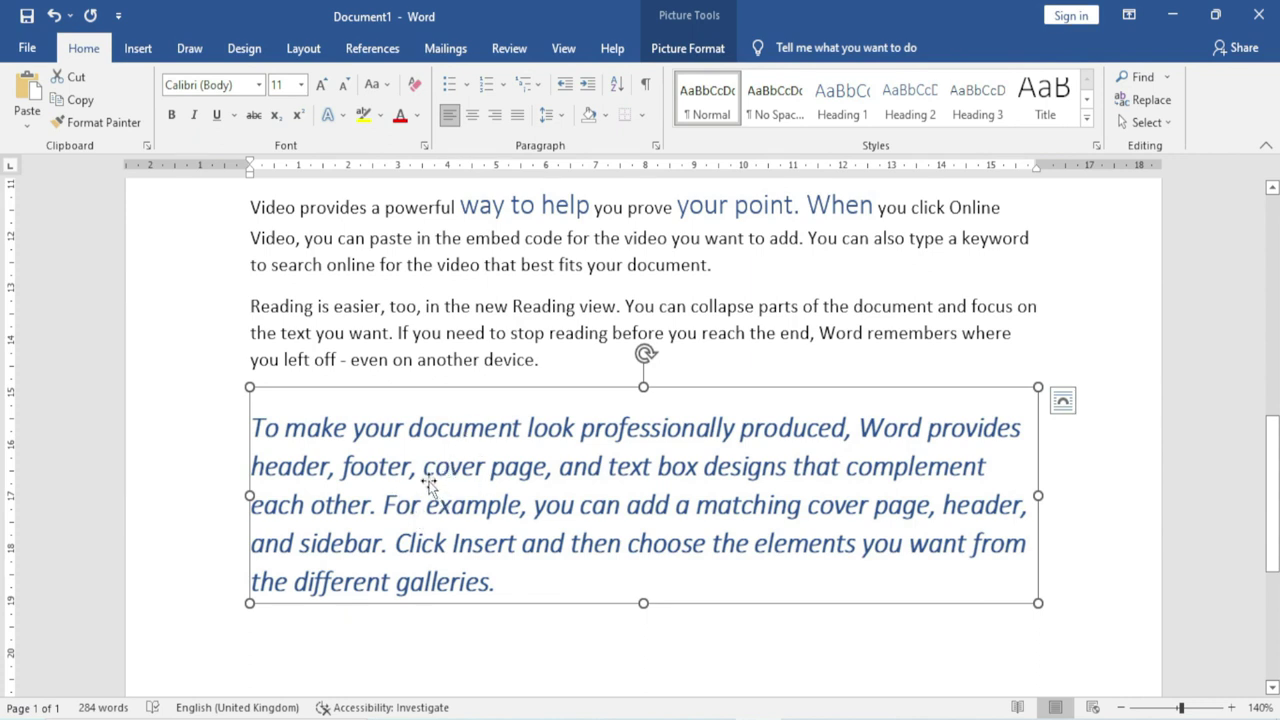
double_click(541, 470)
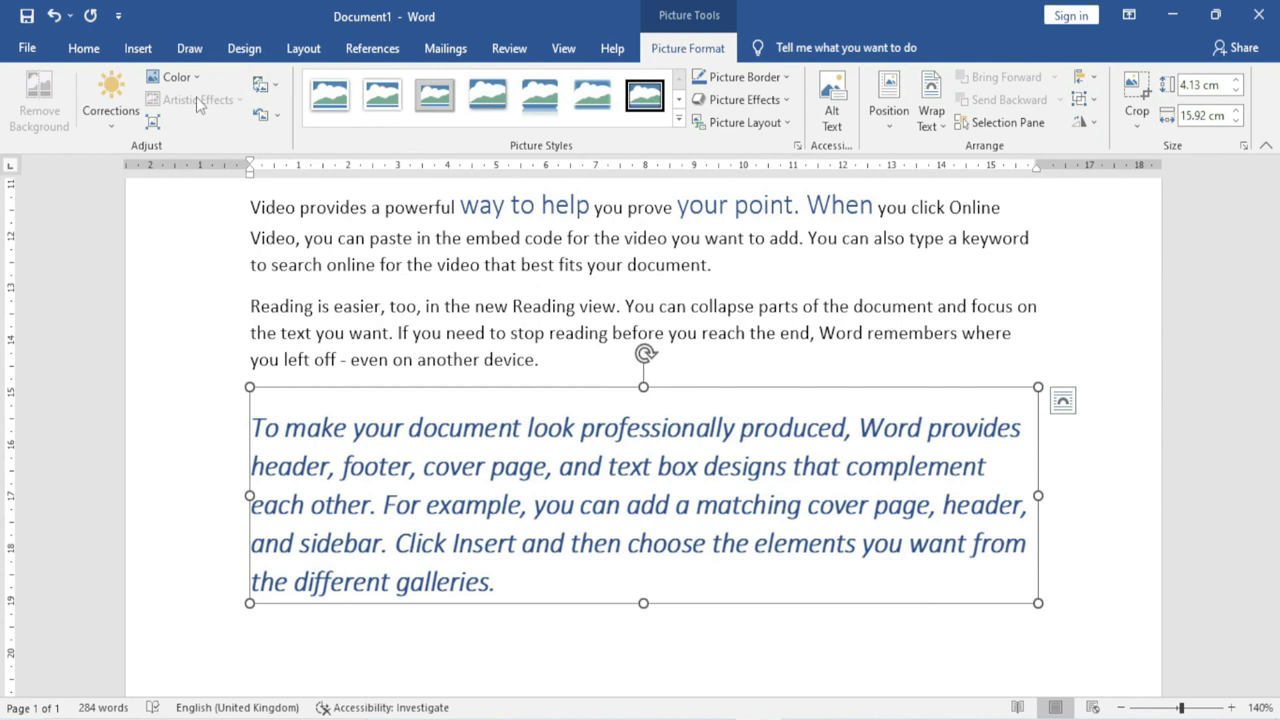
left_click(678, 118)
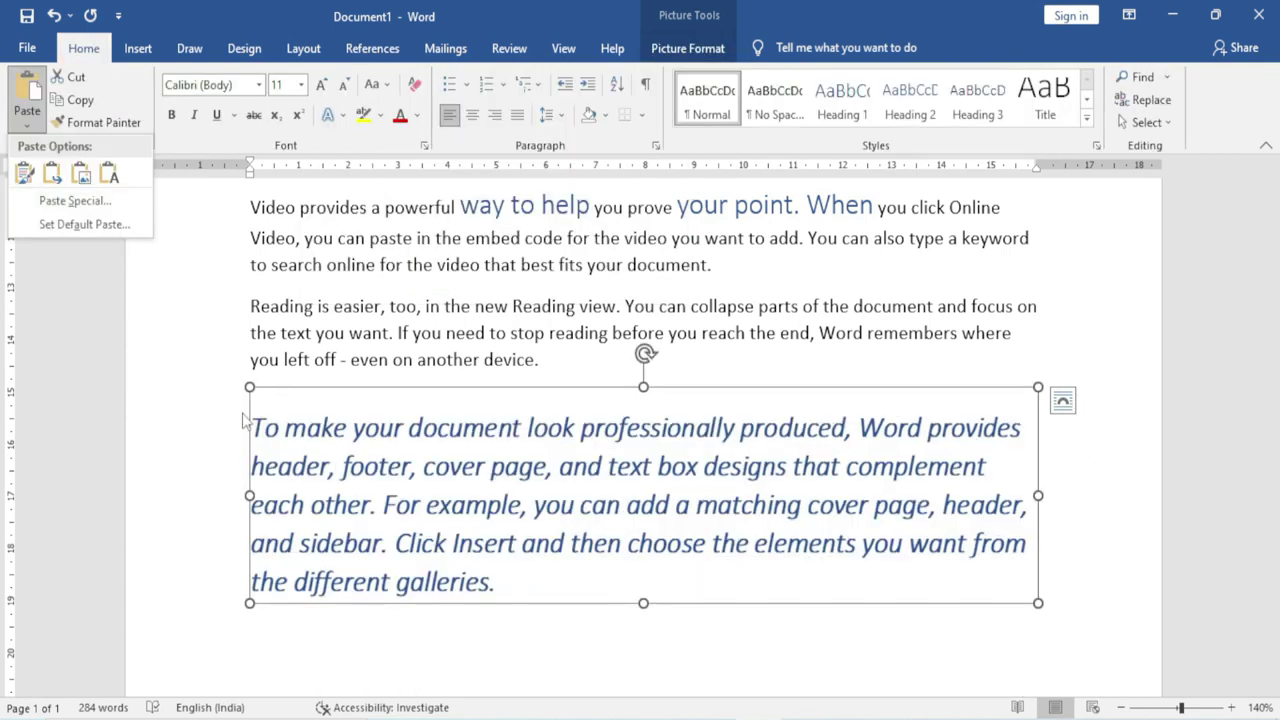
left_click(232, 424)
Step: Delete the pasted picture and copy the italic heading paragraph
key("Delete")
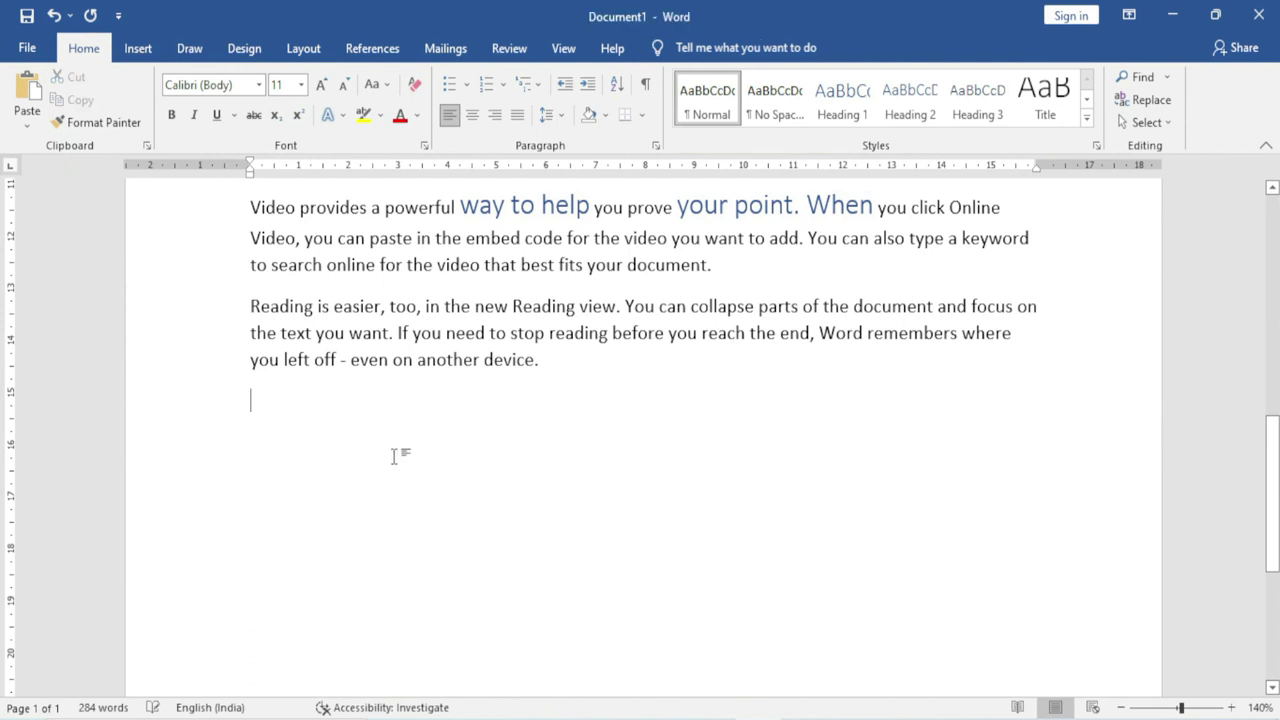
scroll(390, 440, "up", 10)
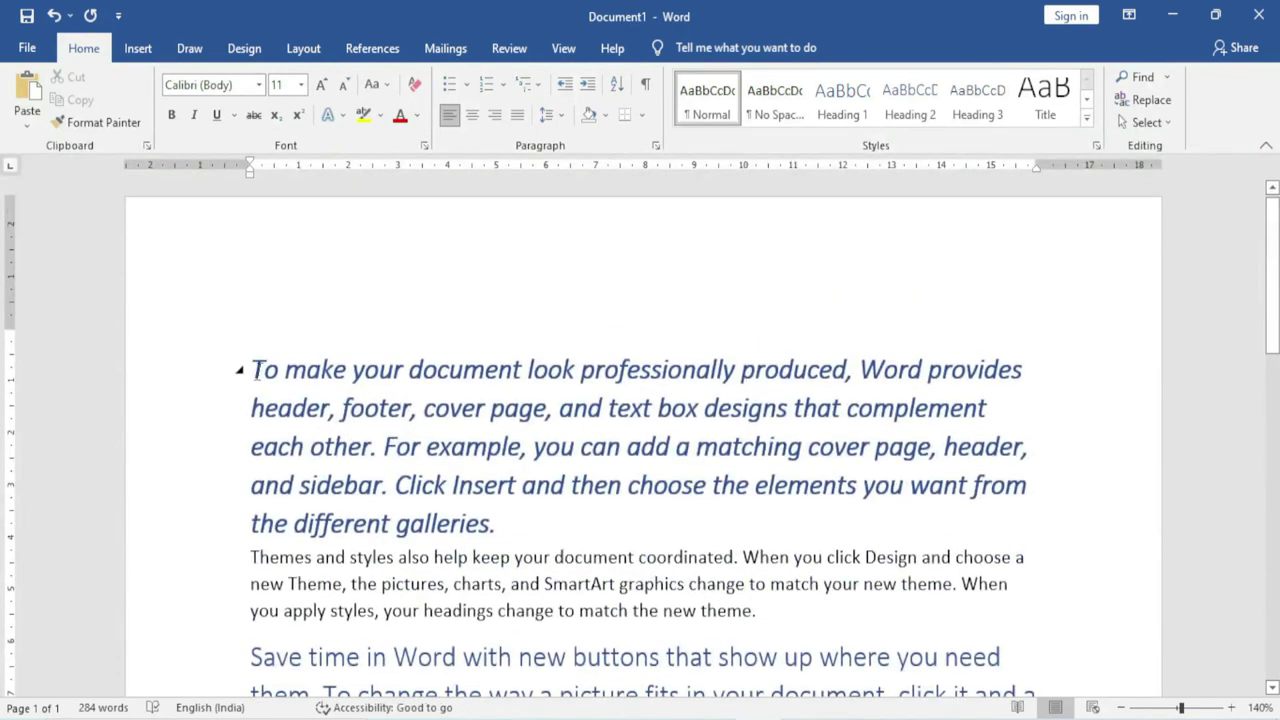
left_click_drag(250, 372, 514, 522)
left_click(75, 100)
Step: Paste the heading on the empty last line using Keep Text Only
scroll(383, 455, "down", 2)
scroll(383, 455, "down", 4)
scroll(383, 455, "down", 2)
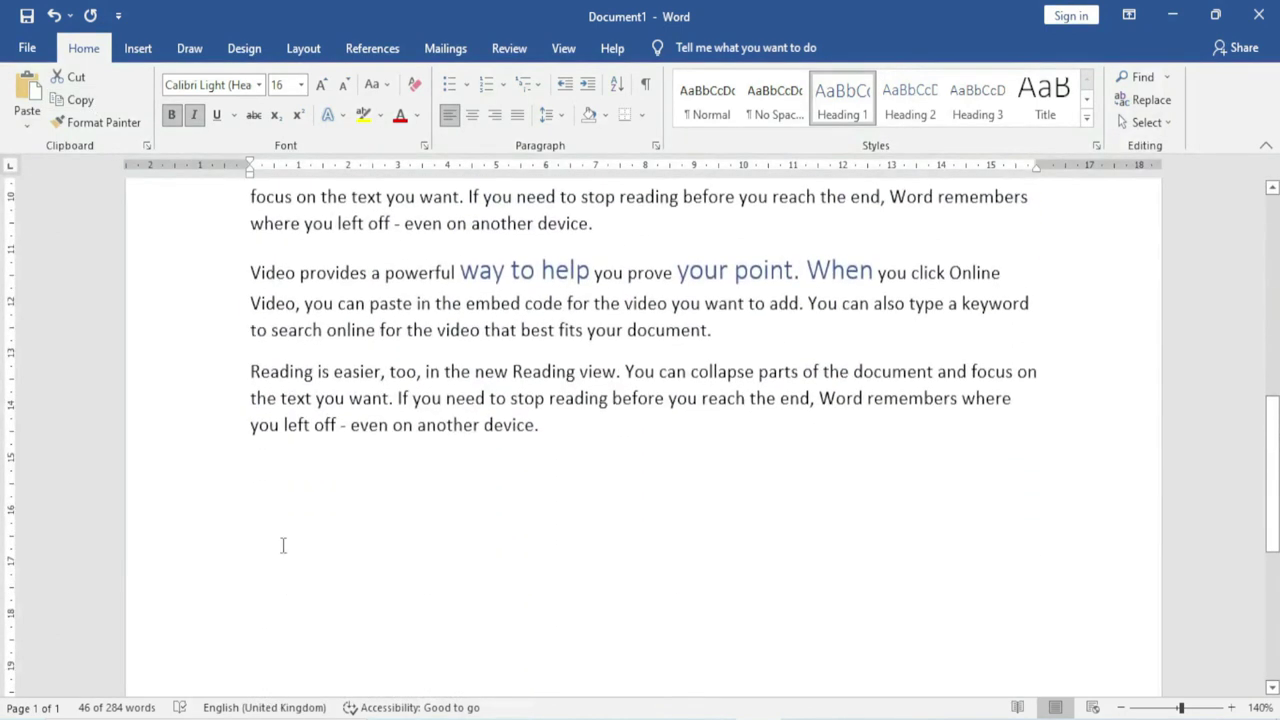
left_click(295, 515)
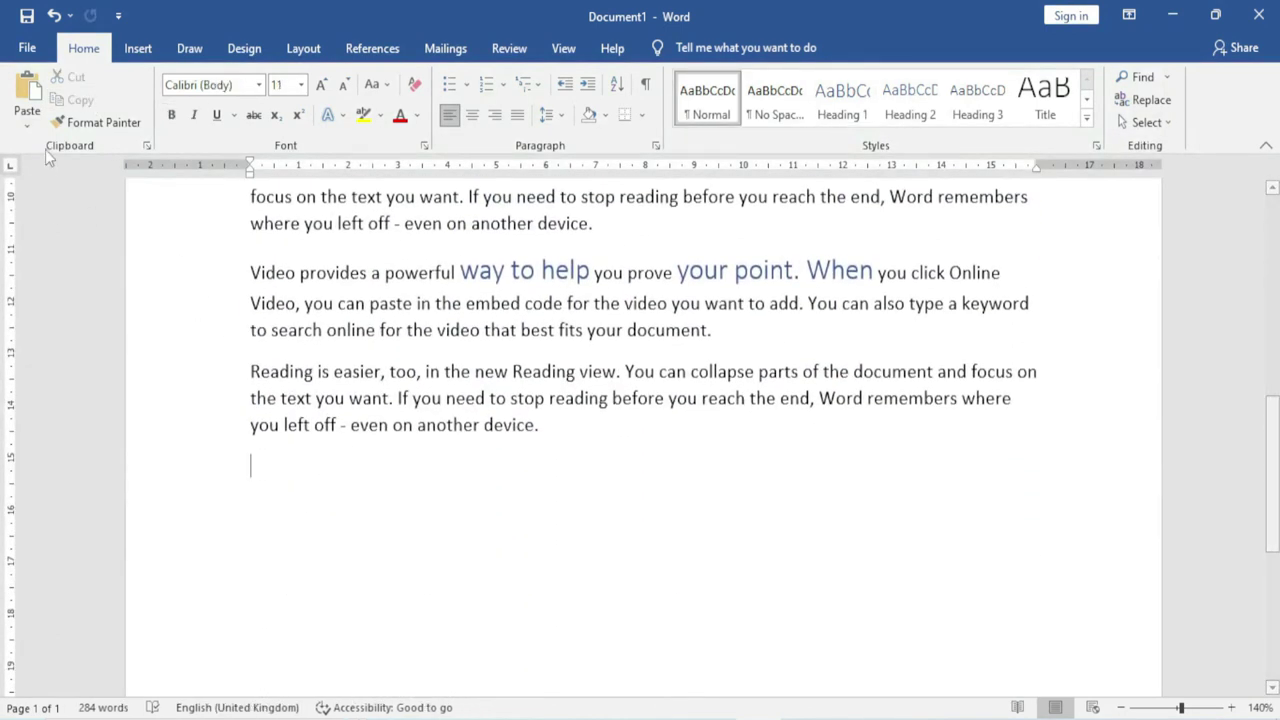
left_click(27, 124)
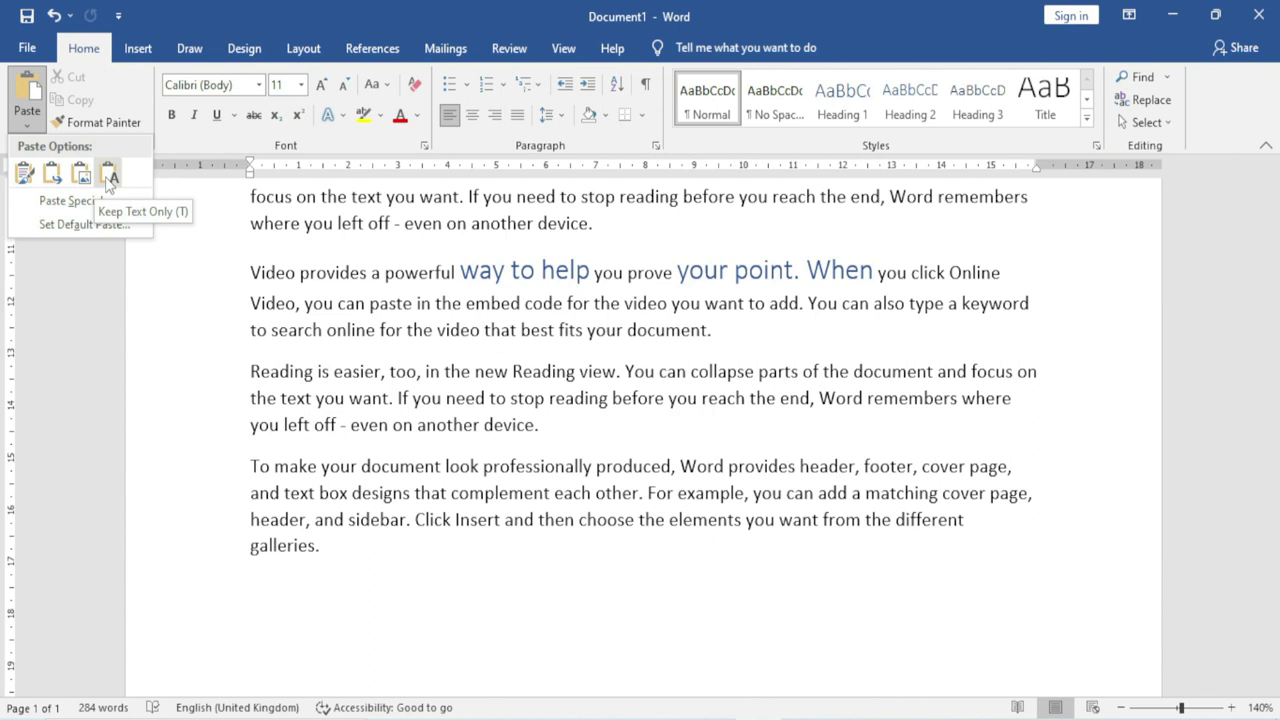
left_click(110, 178)
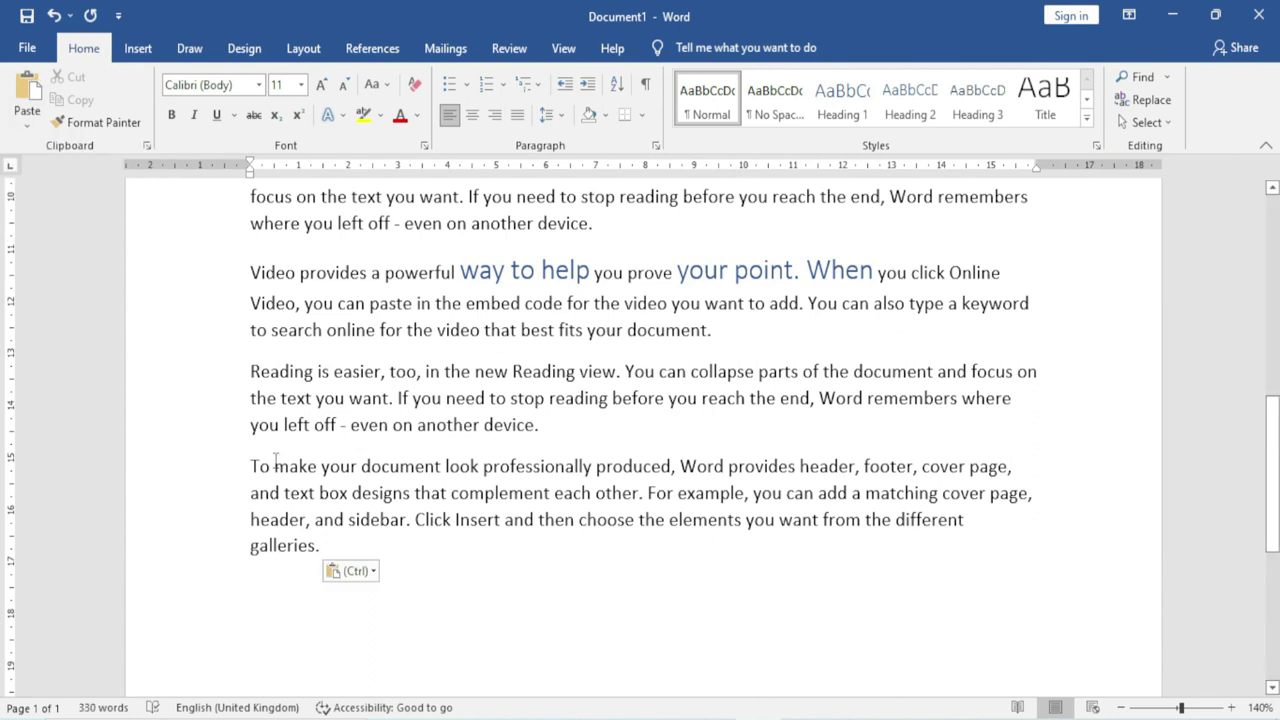
Step: Review the plain-text copy at the document's end and reopen the Paste options
scroll(290, 462, "up", 7)
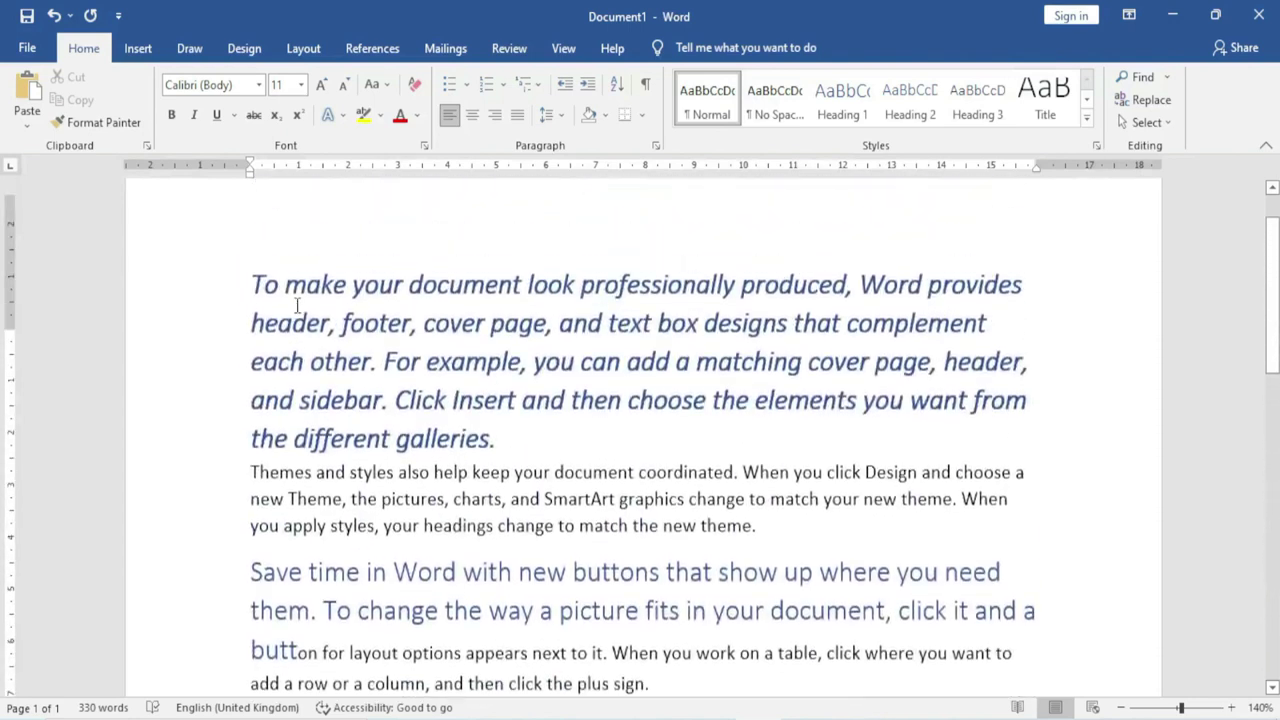
scroll(290, 330, "up", 2)
scroll(312, 470, "down", 3)
scroll(300, 490, "down", 3)
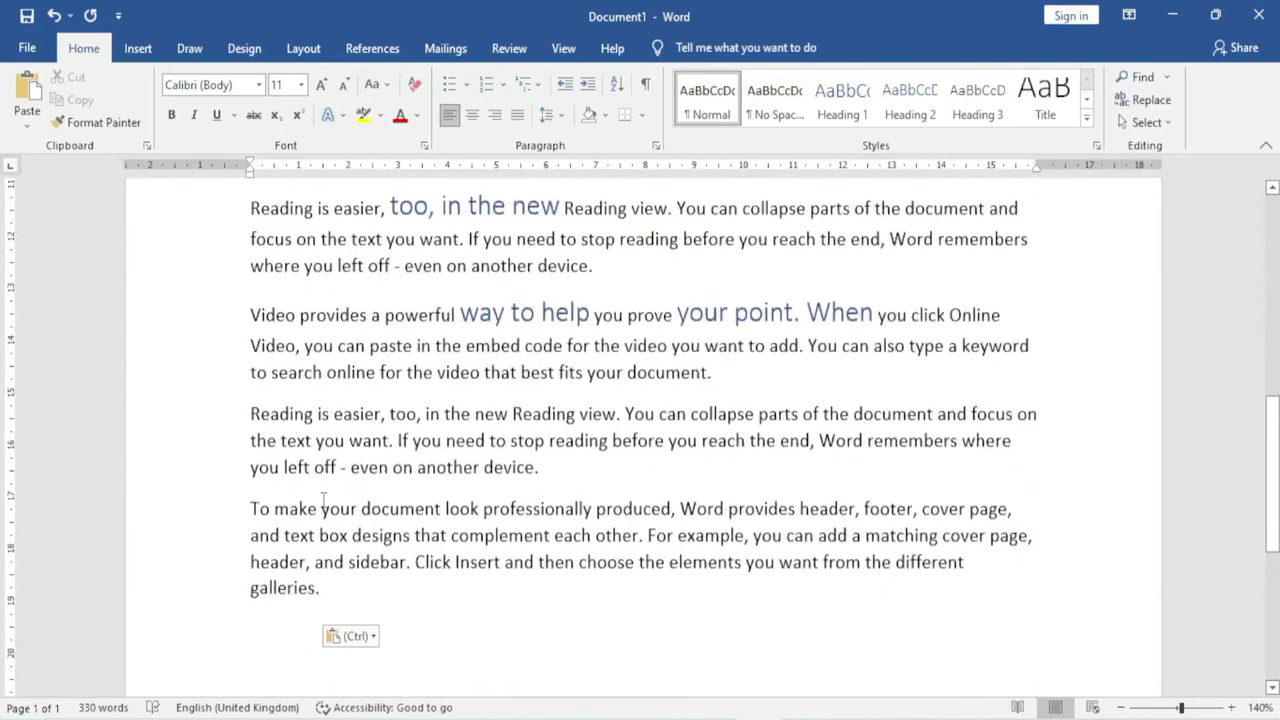
scroll(270, 518, "down", 1)
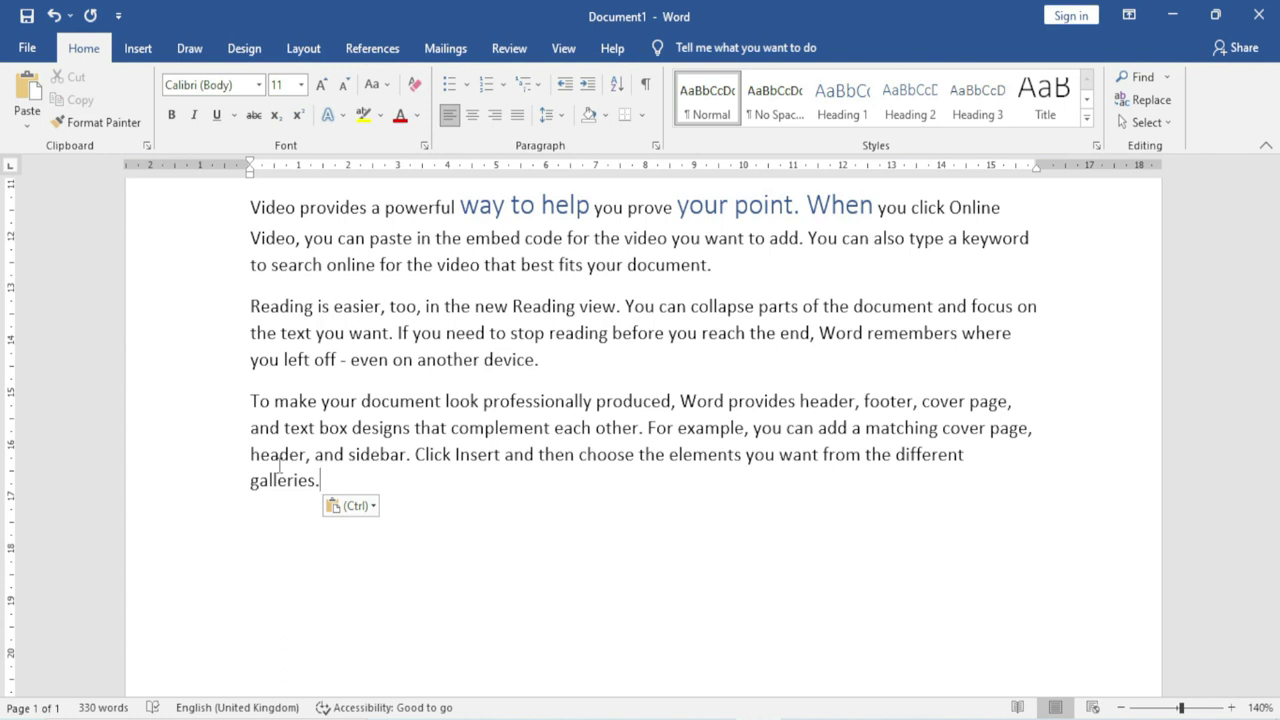
scroll(279, 466, "up", 3)
scroll(279, 466, "up", 2)
left_click(27, 125)
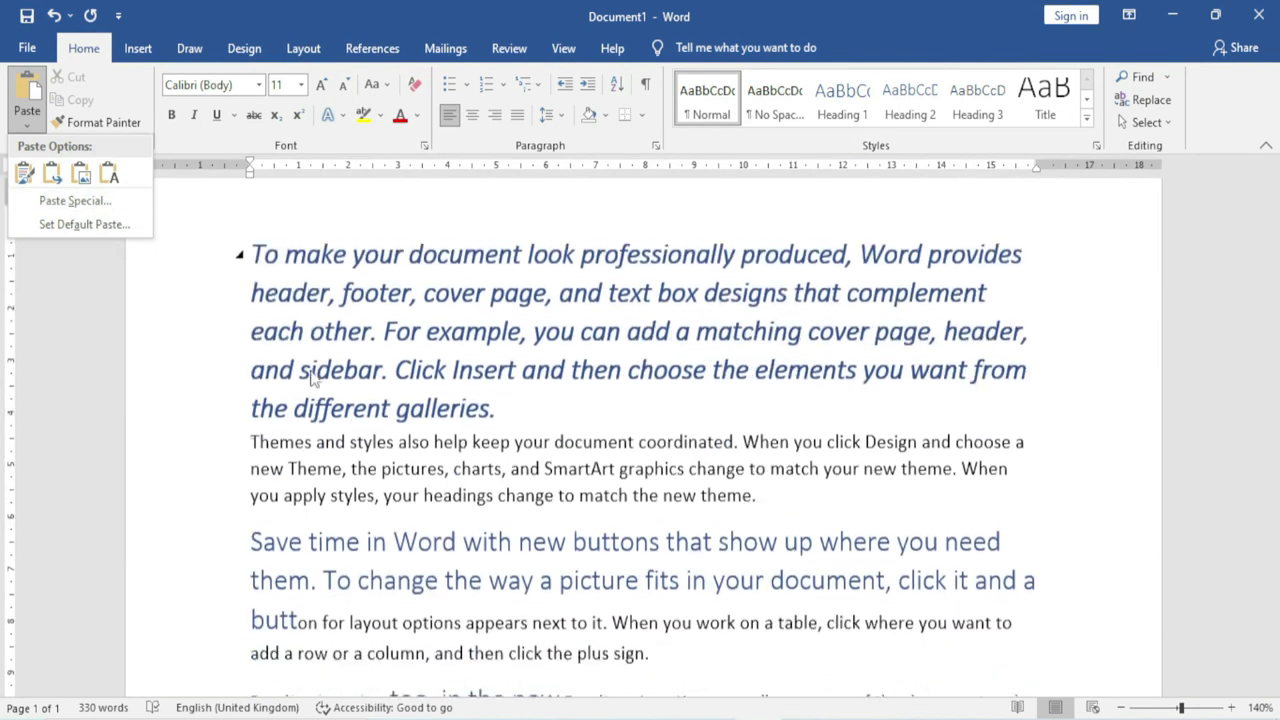
Step: Copy the first heading paragraph and place the insertion point on the empty last line
left_click(299, 302)
left_click_drag(258, 252, 500, 400)
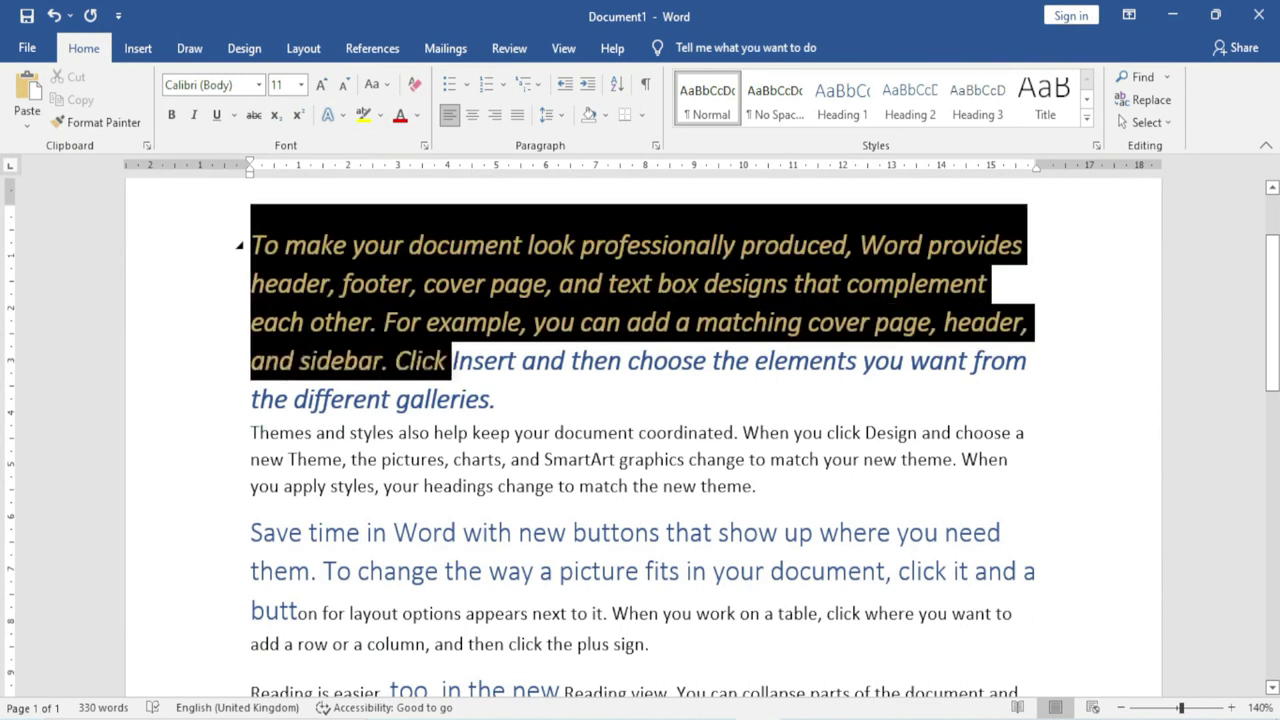
left_click(77, 99)
key("ctrl+End")
key("ctrl+v")
scroll(378, 492, "down", 1)
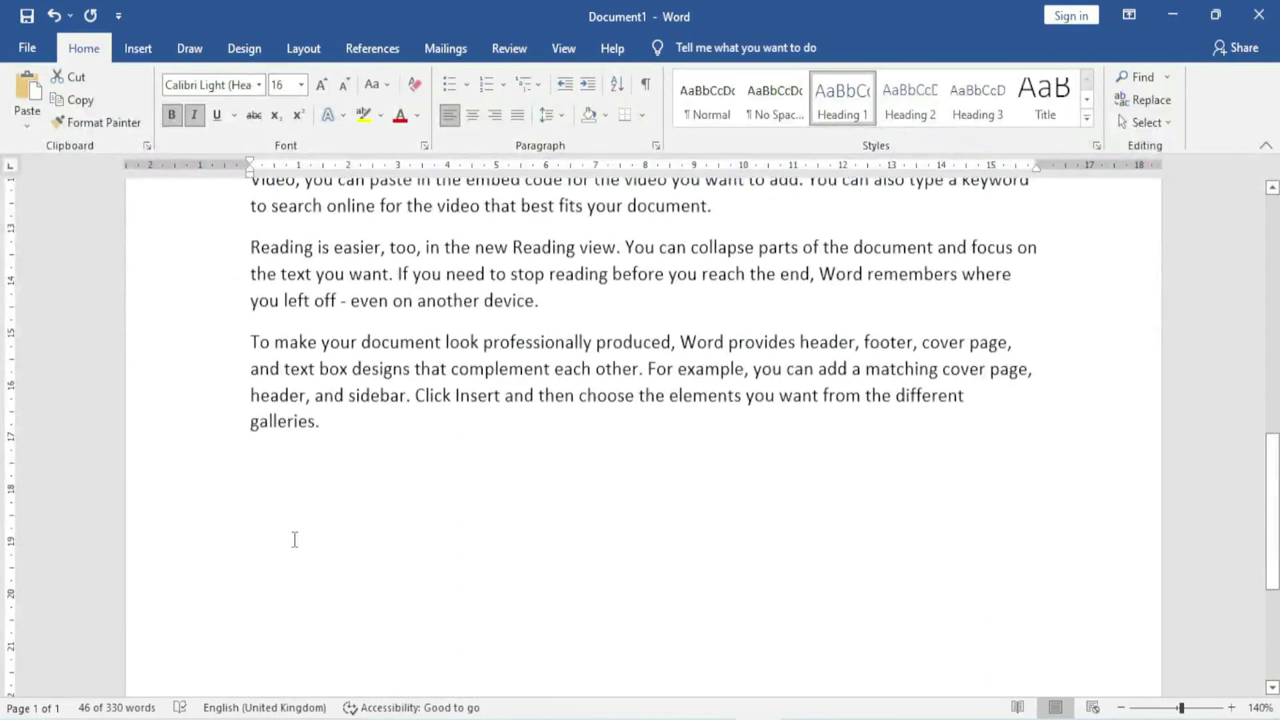
left_click(280, 518)
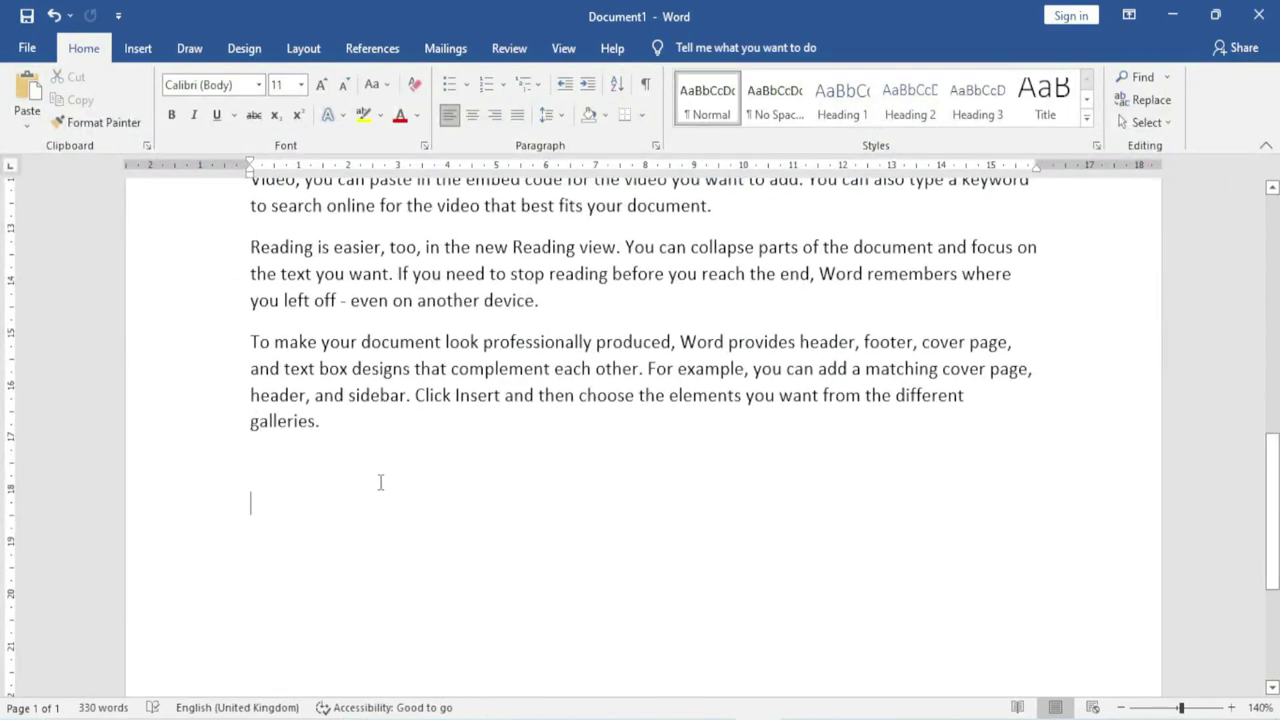
Step: Paste it as a Microsoft Word Document Object through Paste Special, then delete that object
left_click(21, 130)
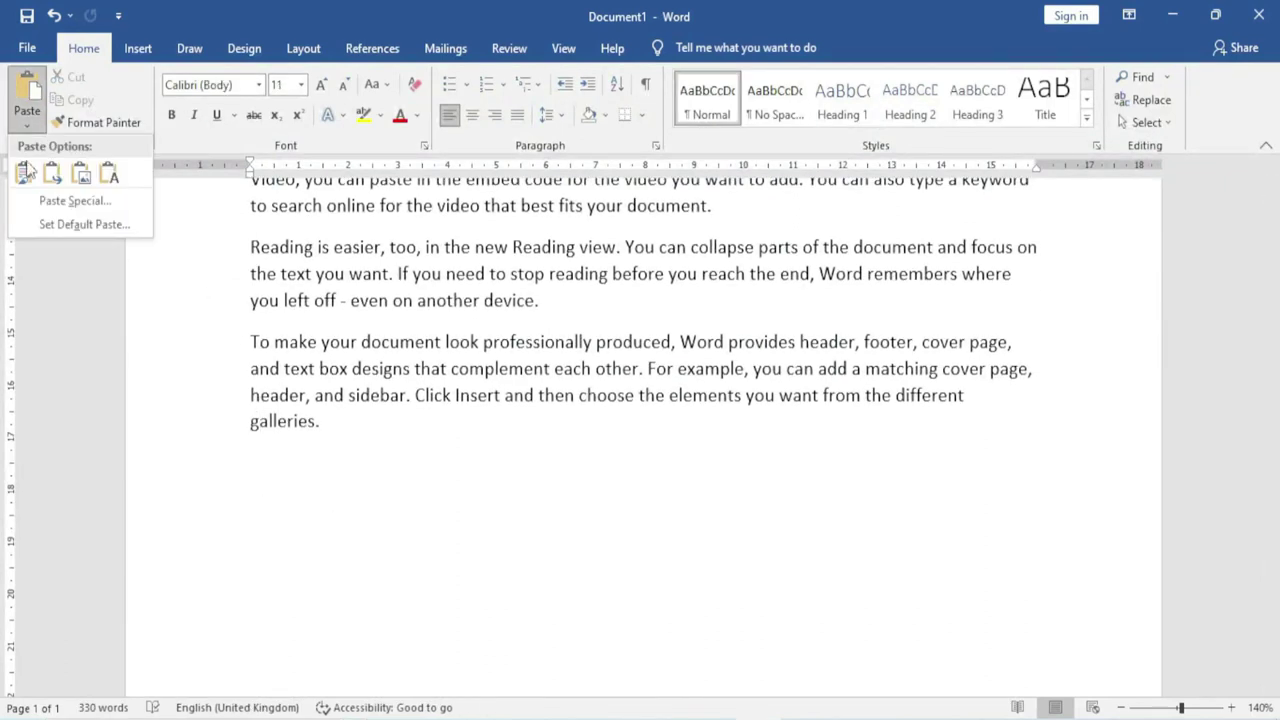
left_click(75, 201)
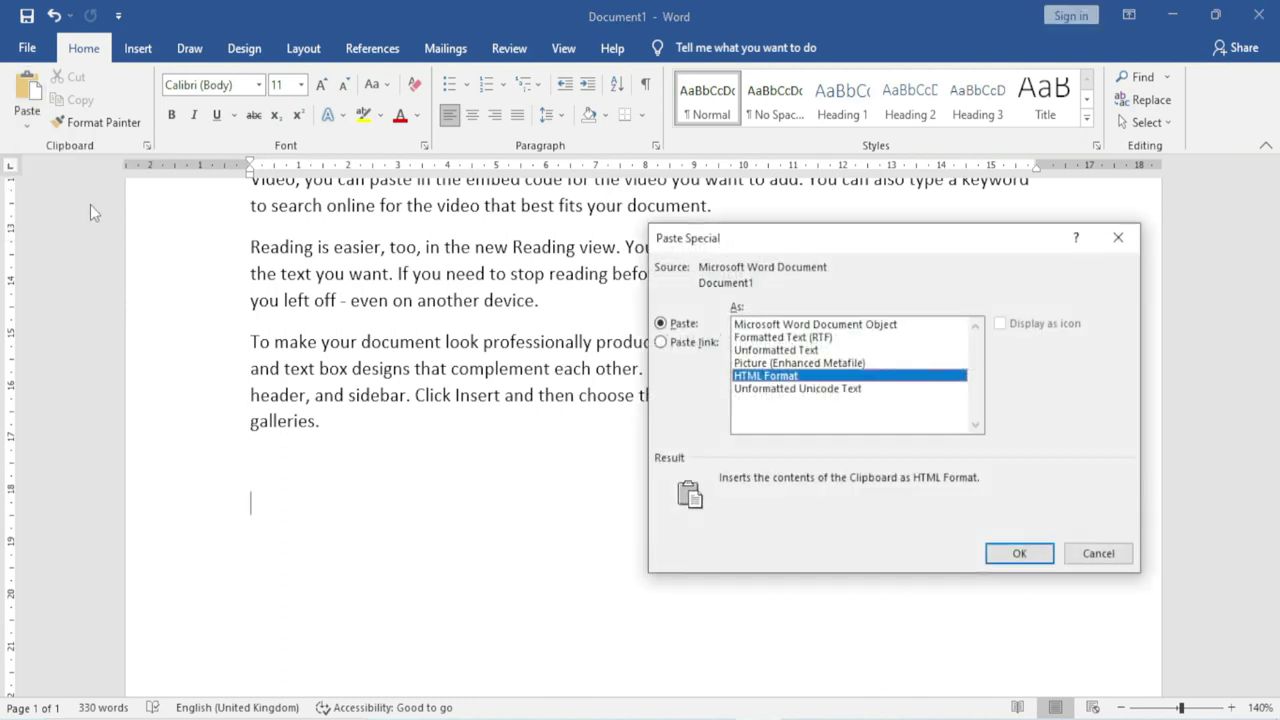
left_click_drag(784, 240, 893, 187)
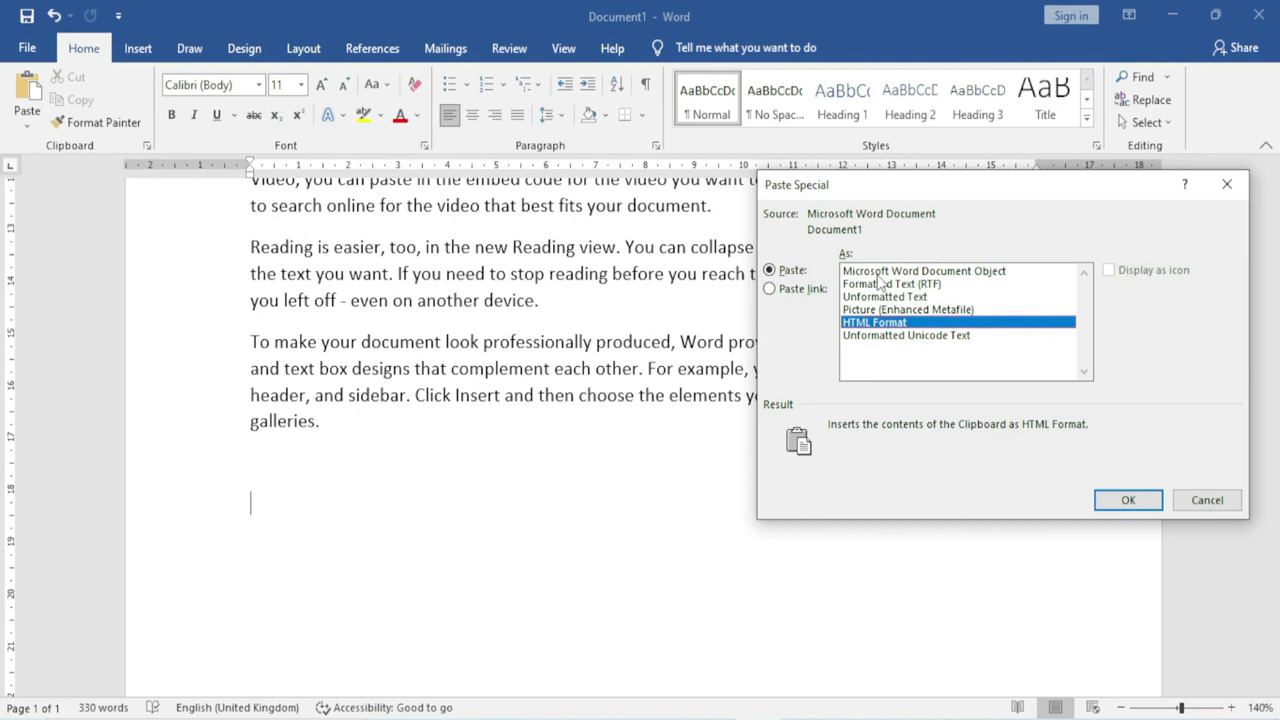
left_click(878, 276)
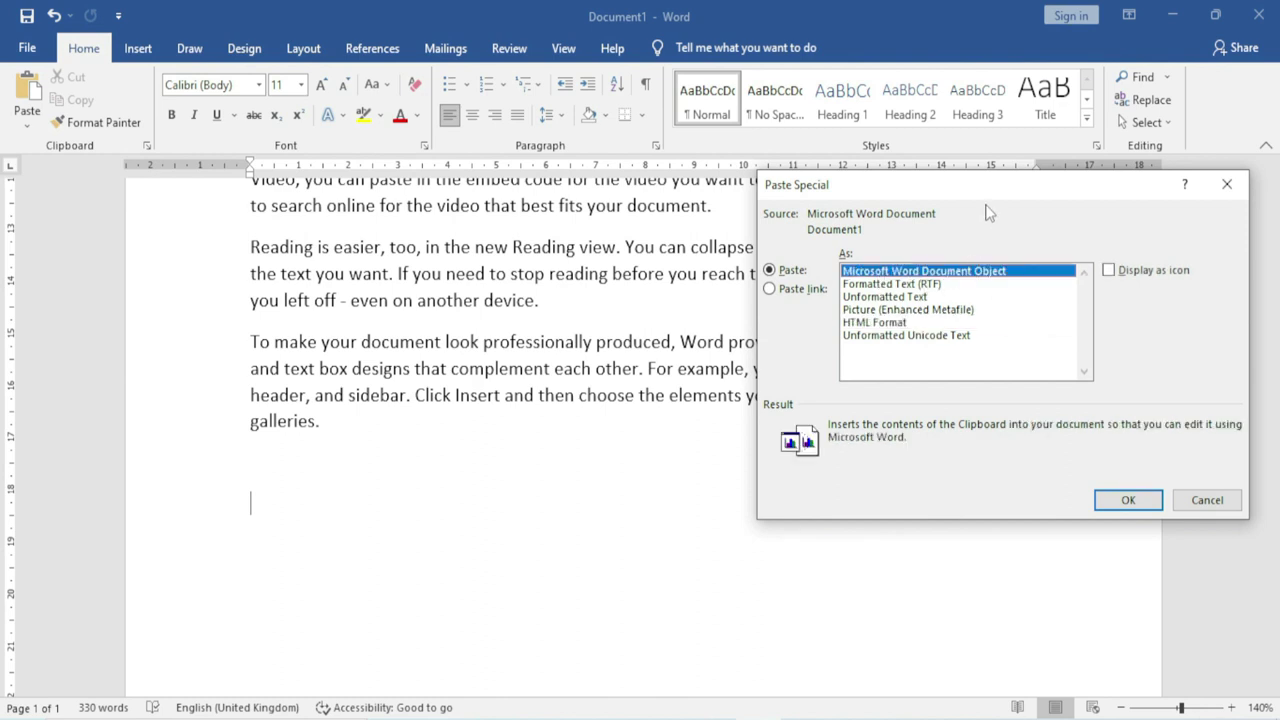
left_click_drag(970, 195, 851, 188)
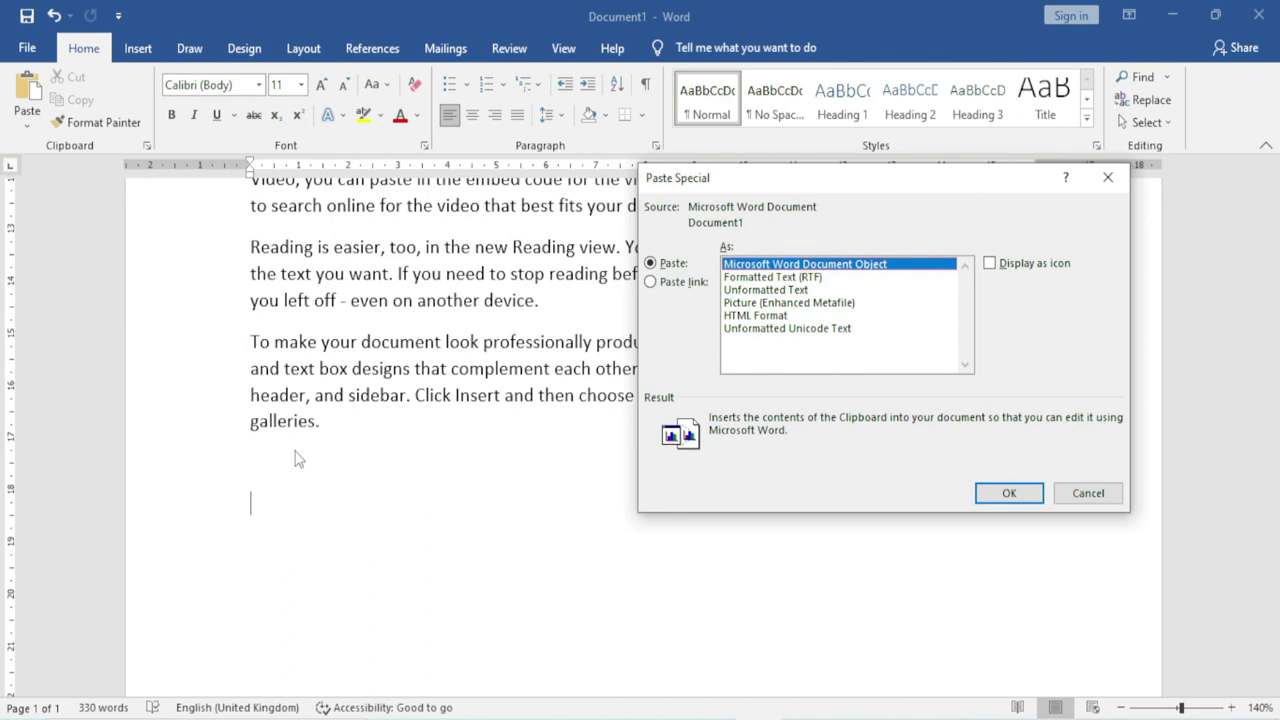
left_click(995, 492)
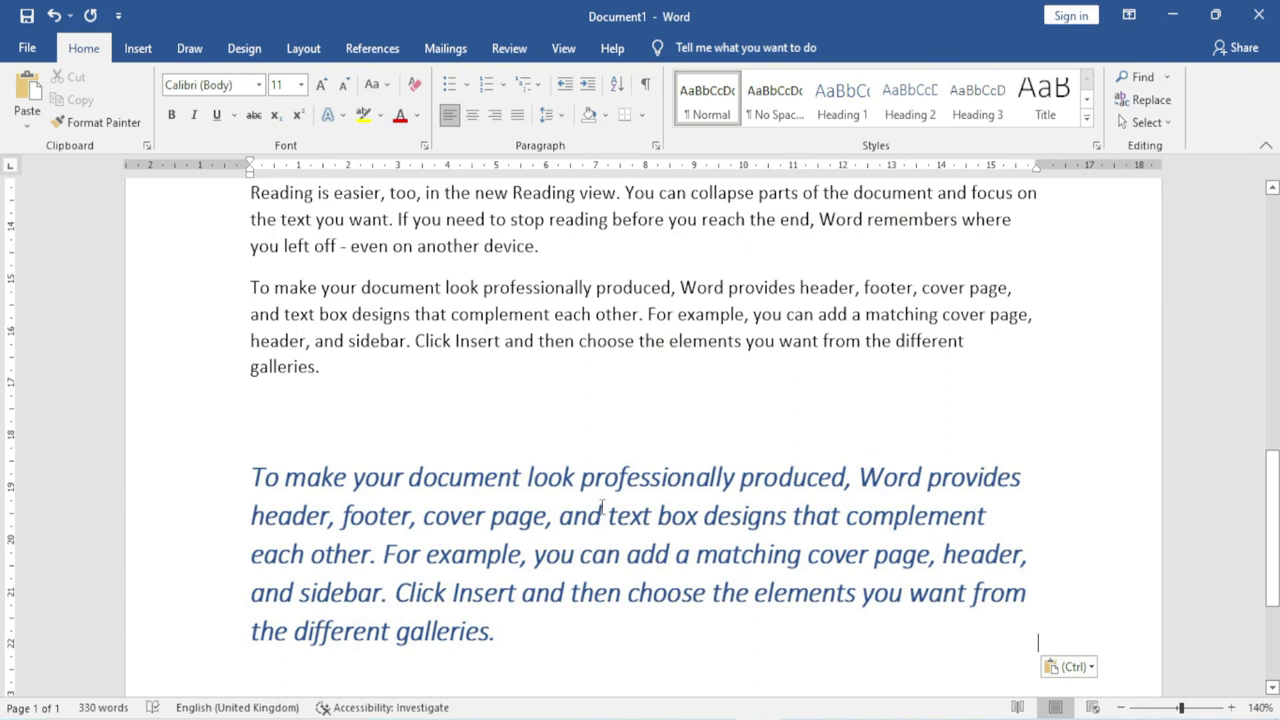
left_click(592, 535)
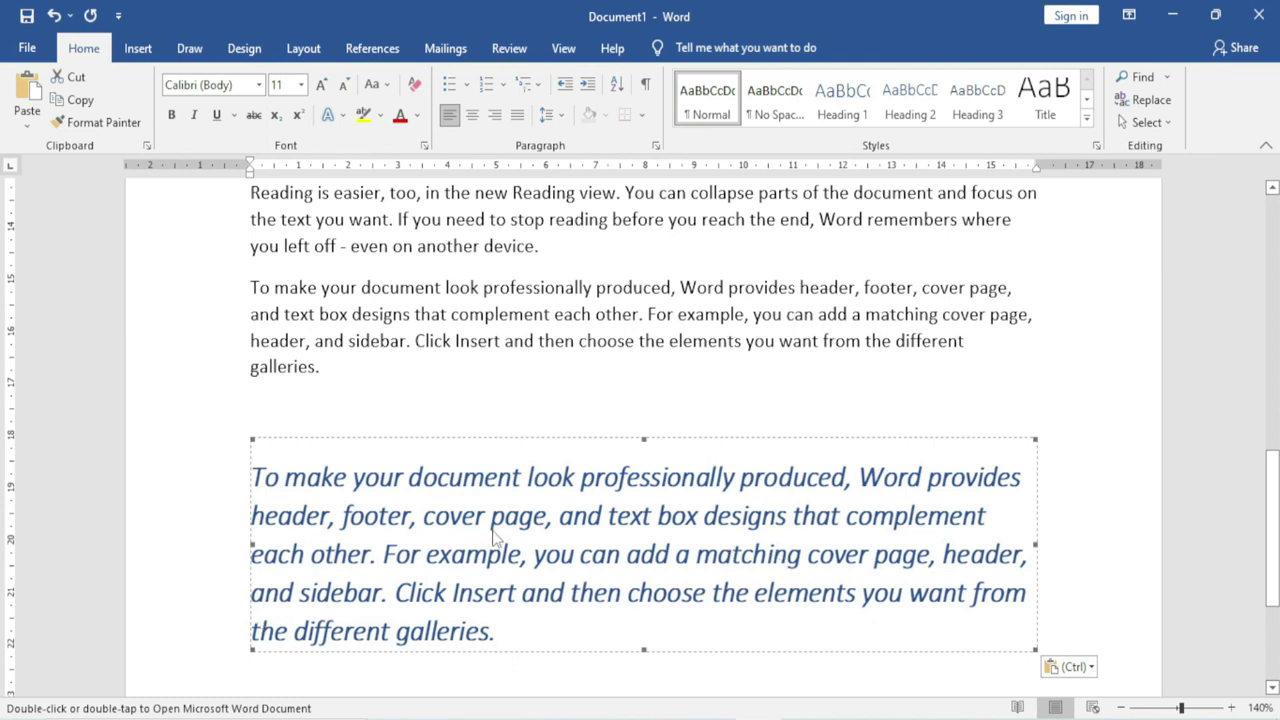
key("Delete")
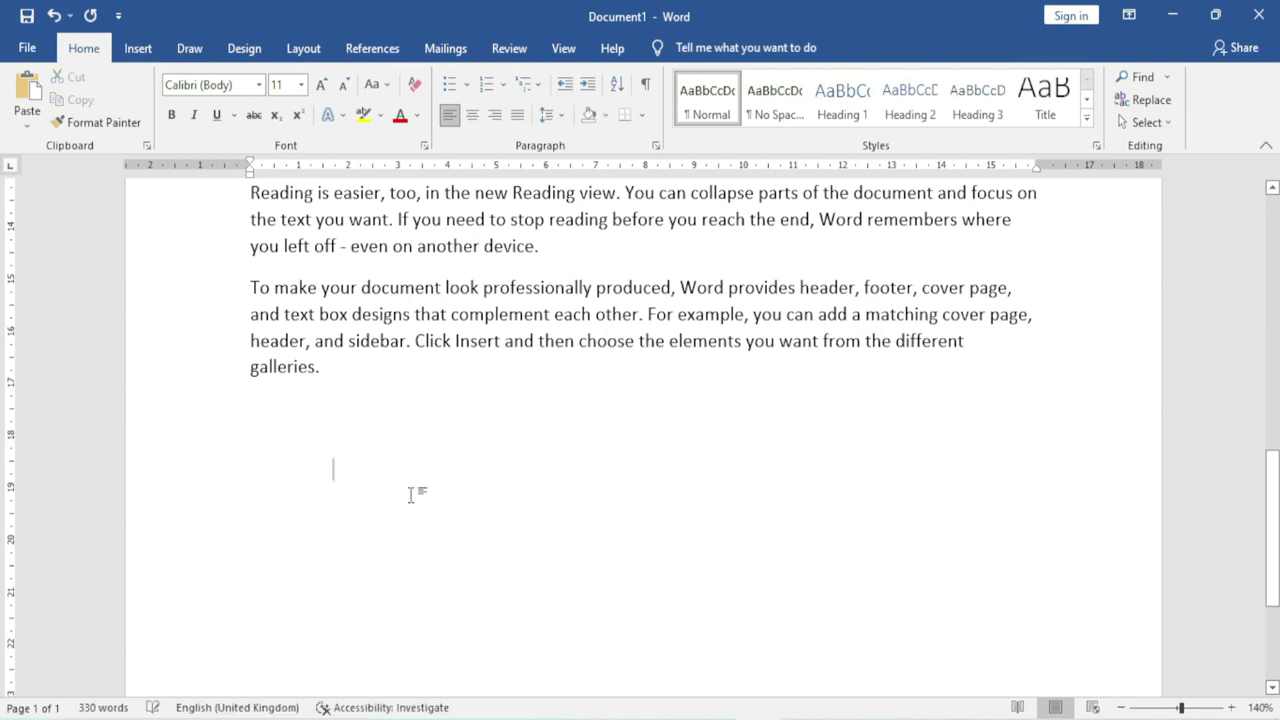
Step: Use Paste Special to paste the copied paragraph as Formatted Text (RTF)
left_click(27, 127)
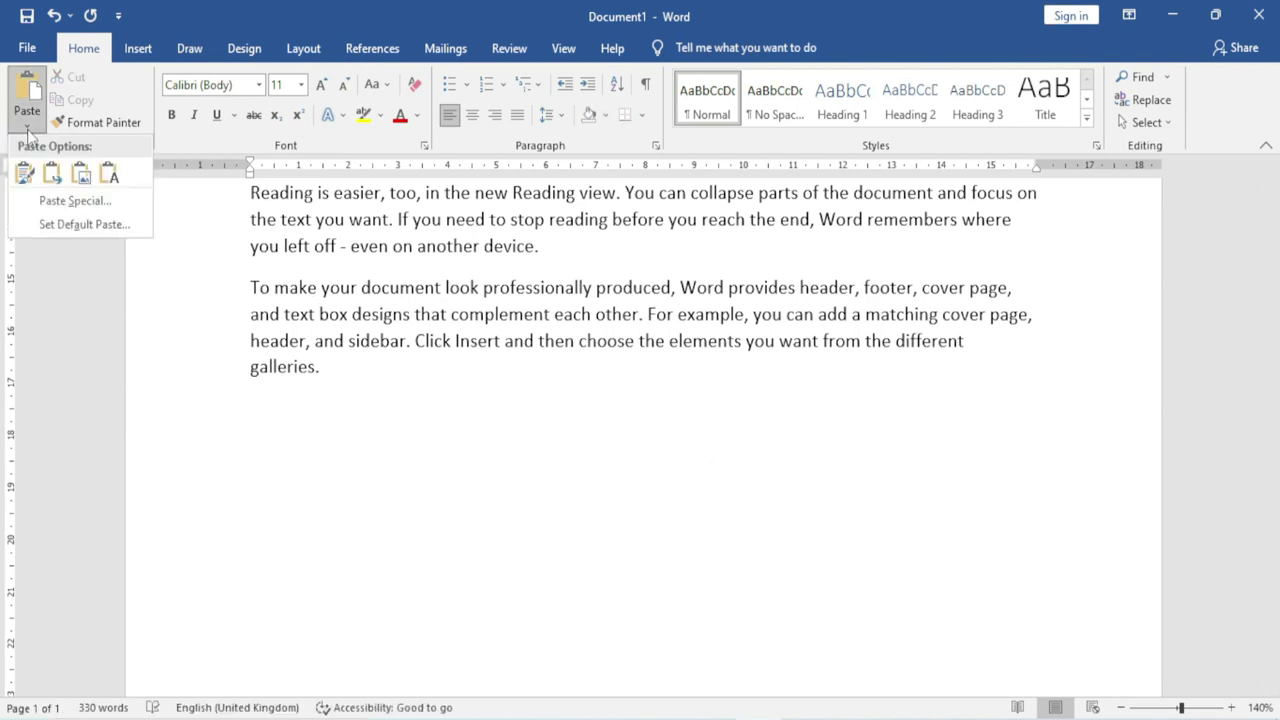
left_click(75, 201)
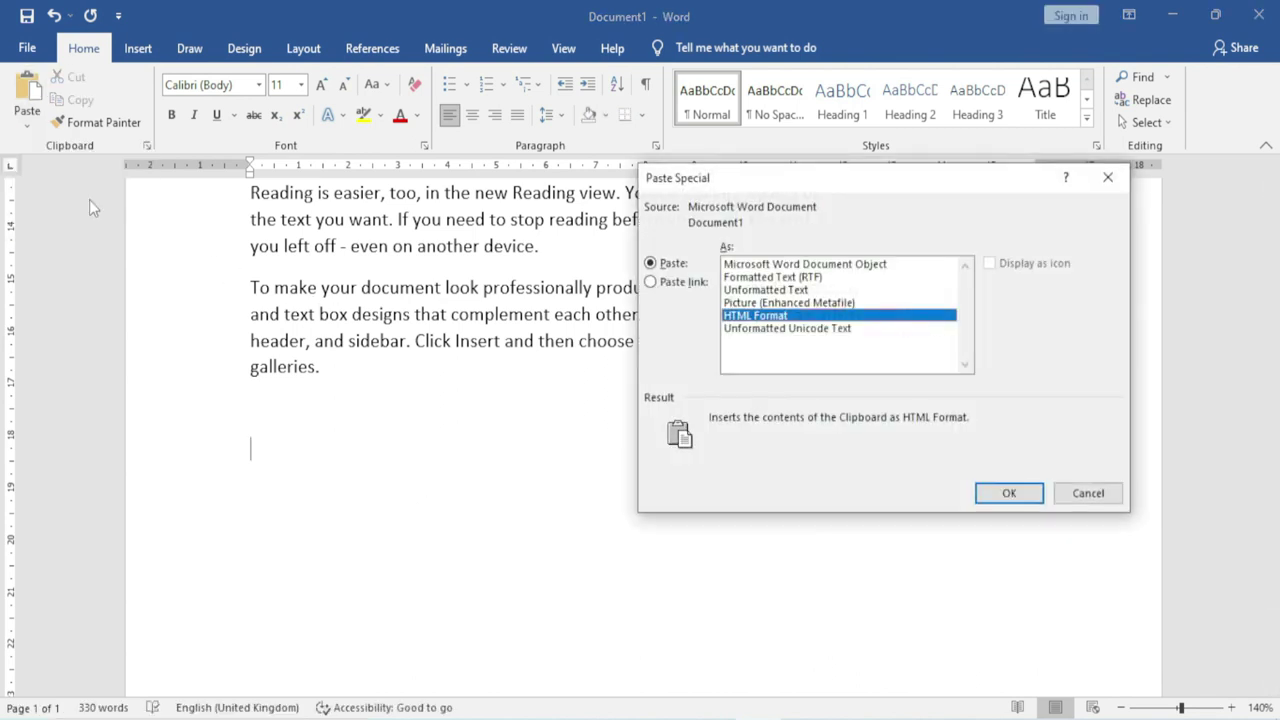
left_click(780, 279)
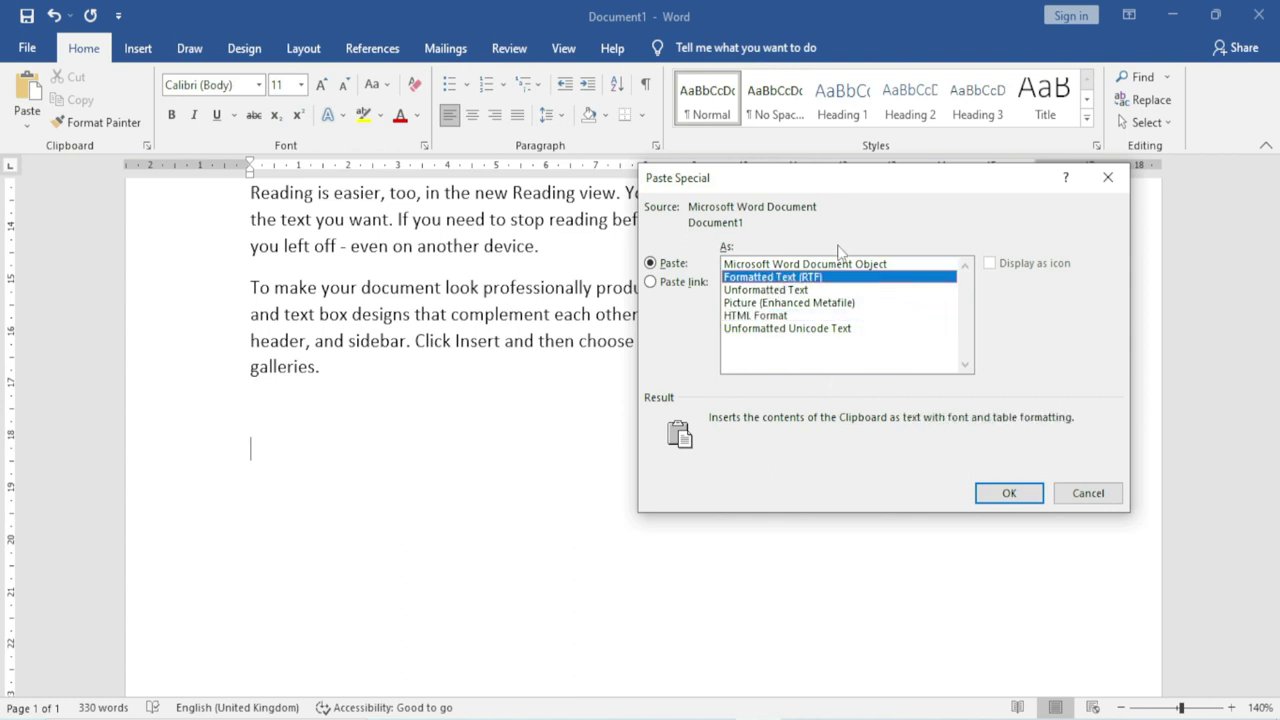
left_click_drag(811, 180, 631, 262)
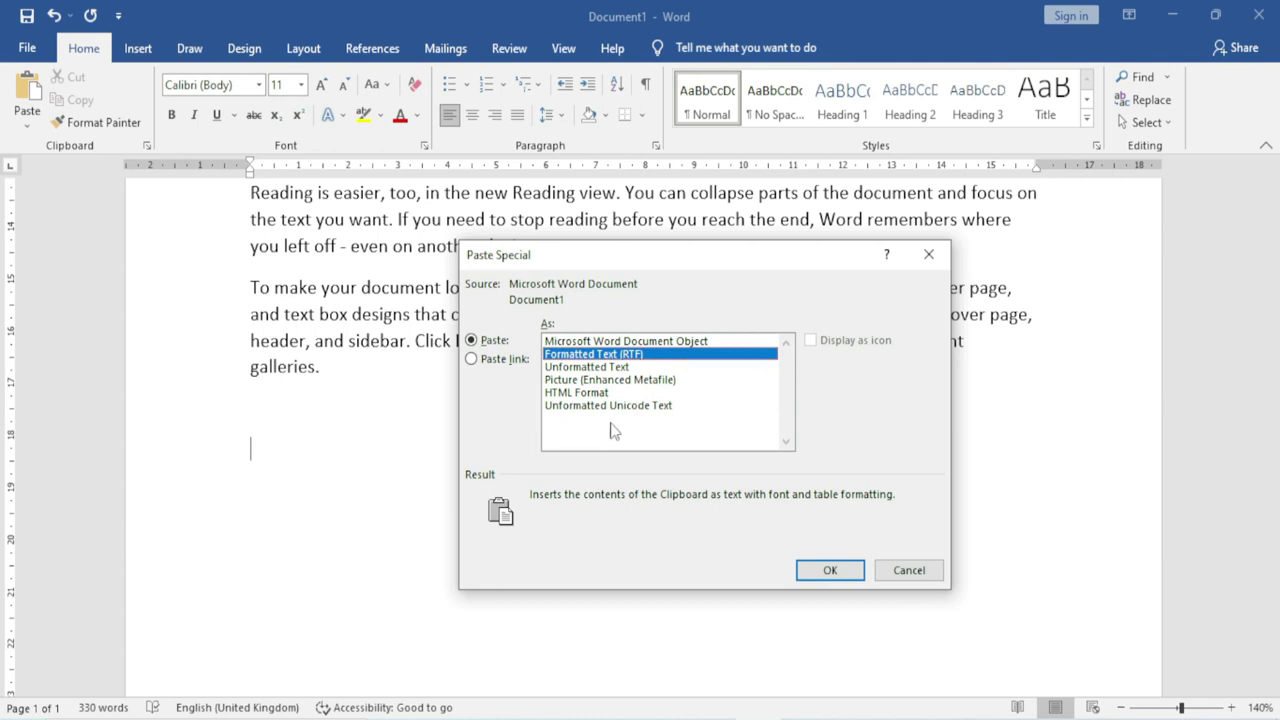
mouse_move(608, 256)
left_mouse_down()
mouse_move(768, 224)
mouse_move(803, 193)
left_mouse_up()
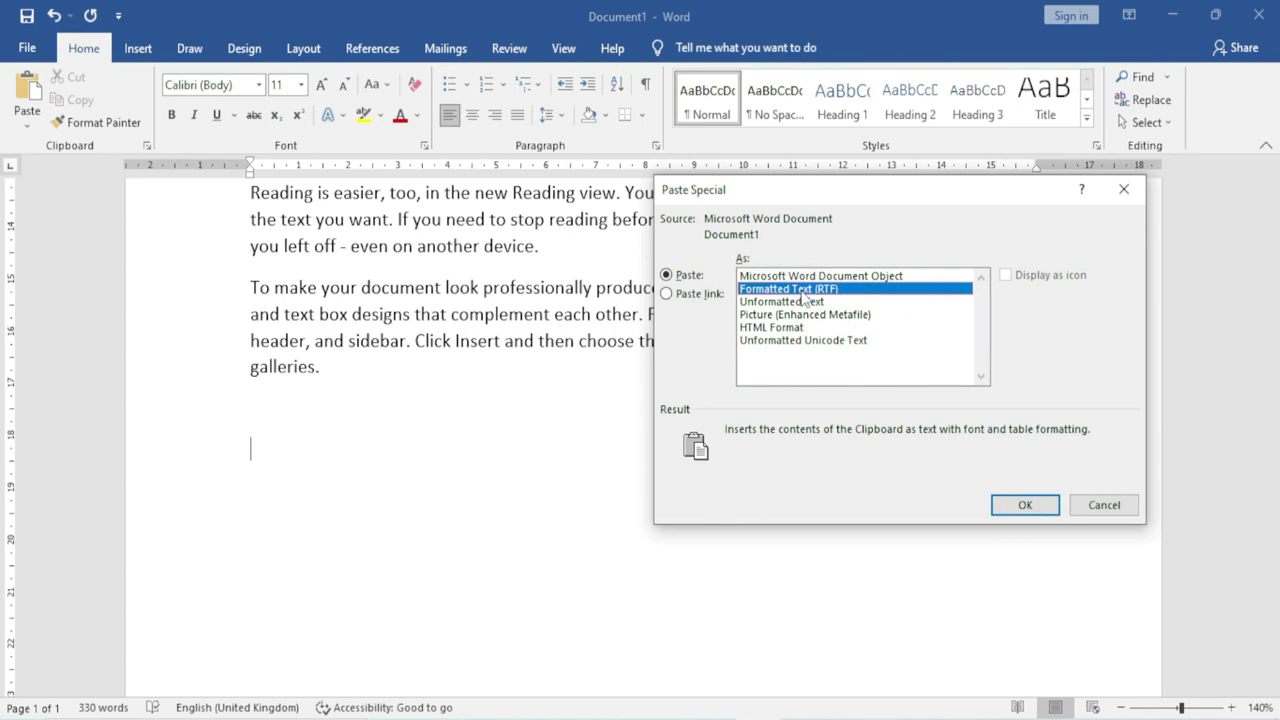
left_click(1020, 503)
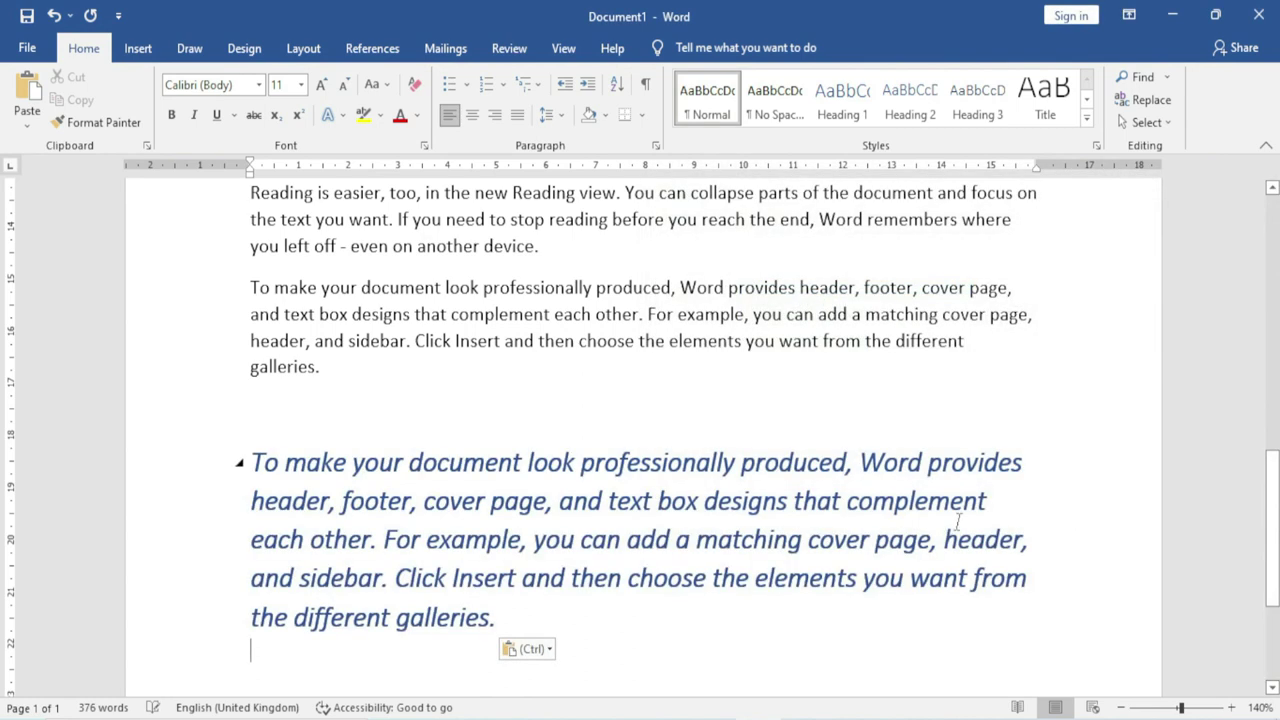
Step: Select the pasted blue italic RTF paragraph and delete it
left_click(472, 528)
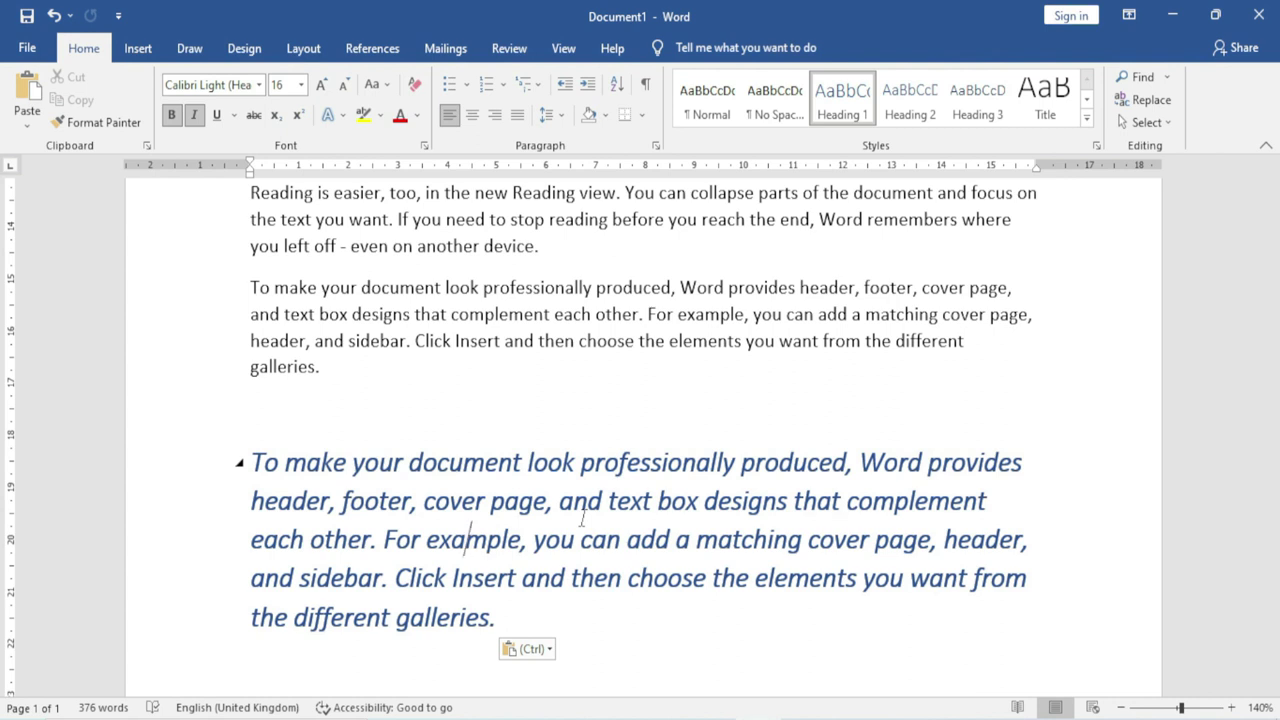
left_click(443, 590)
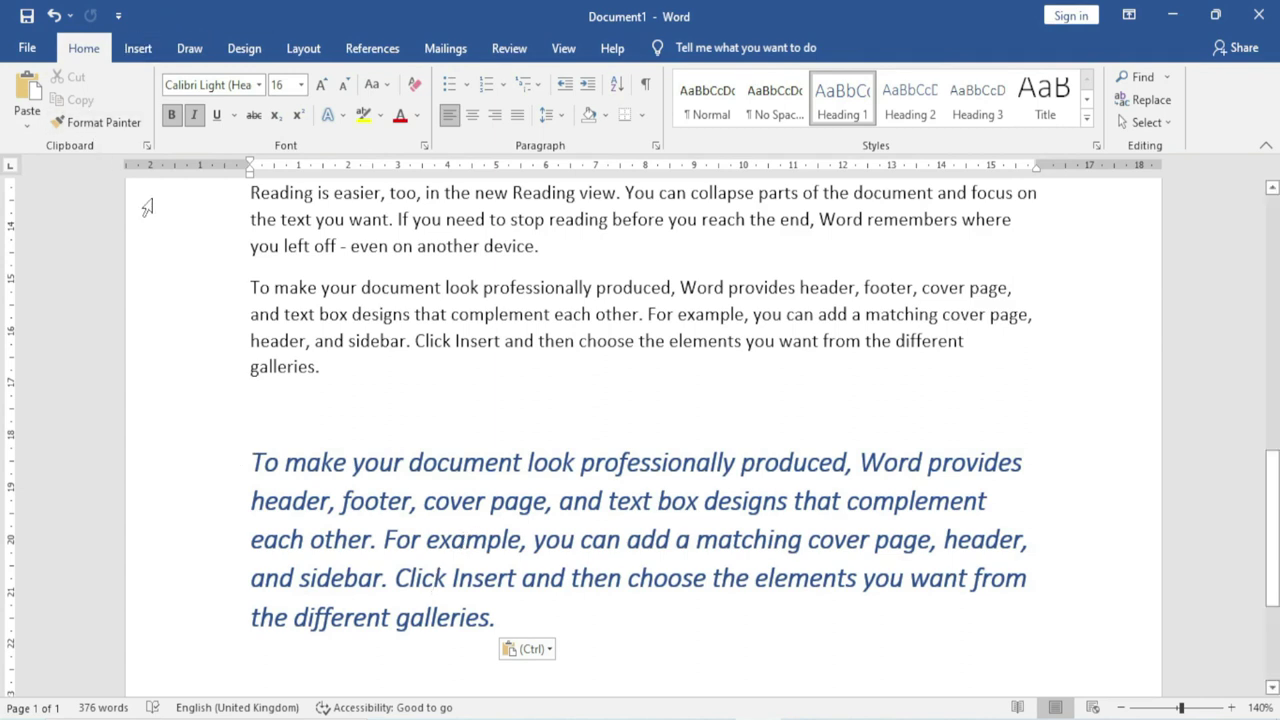
key("ctrl")
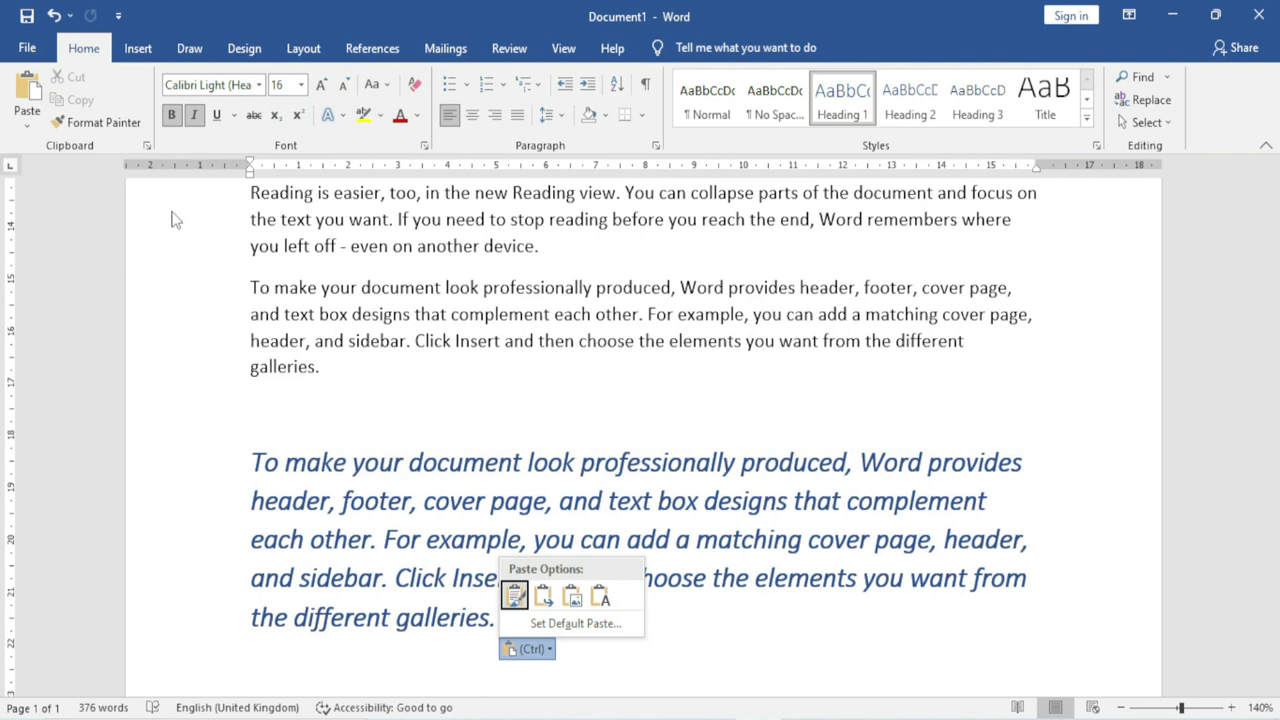
key("Escape")
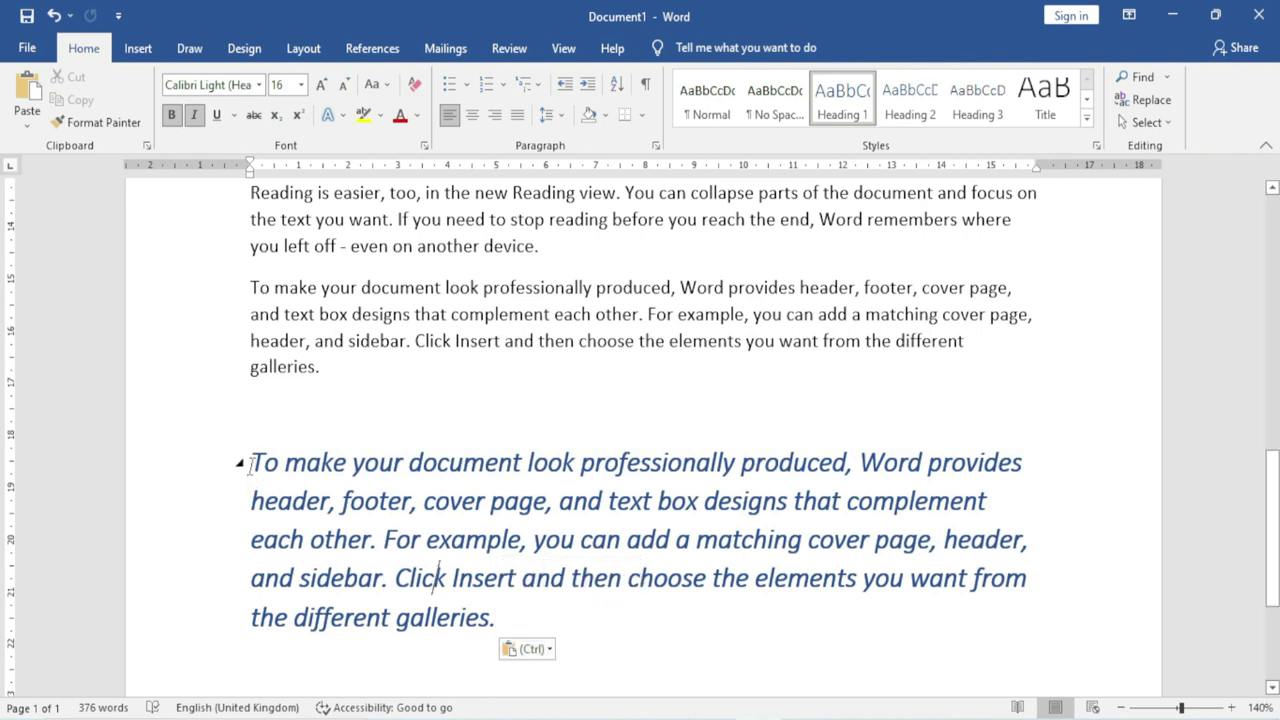
left_click_drag(250, 465, 497, 617)
key("Delete")
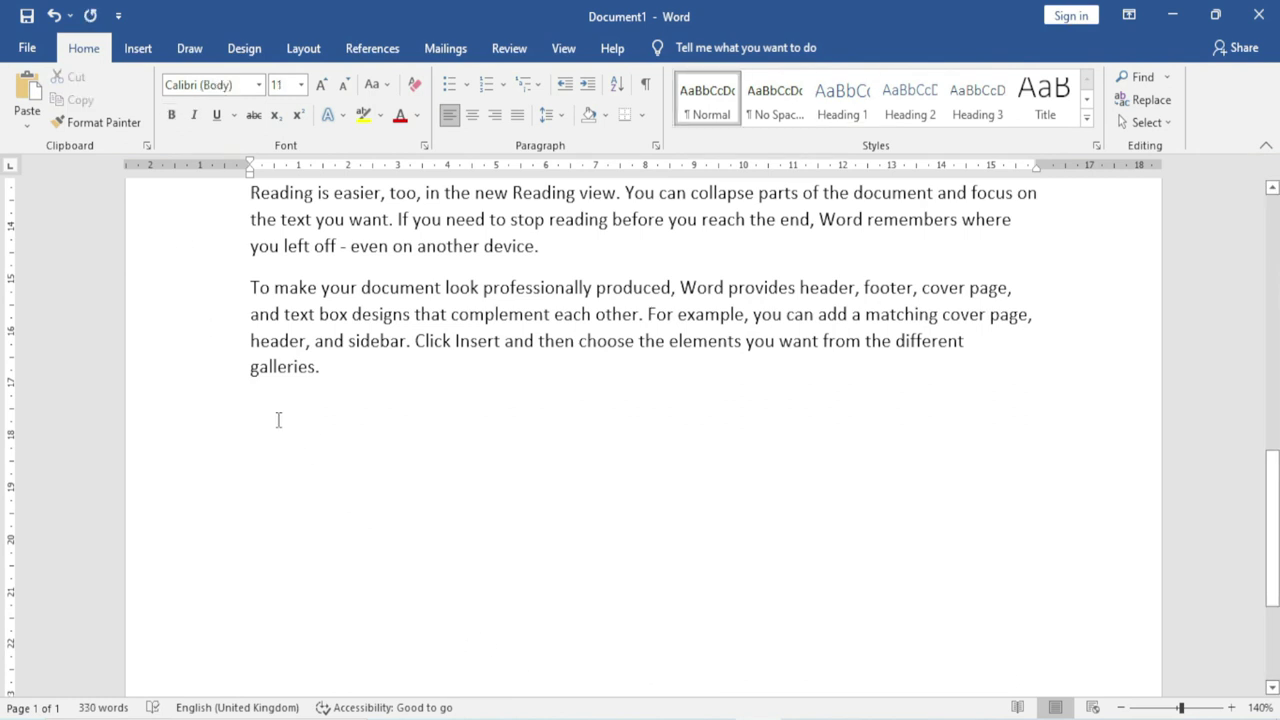
Step: Paste the paragraph as Unformatted Text via Paste Special
left_click(29, 128)
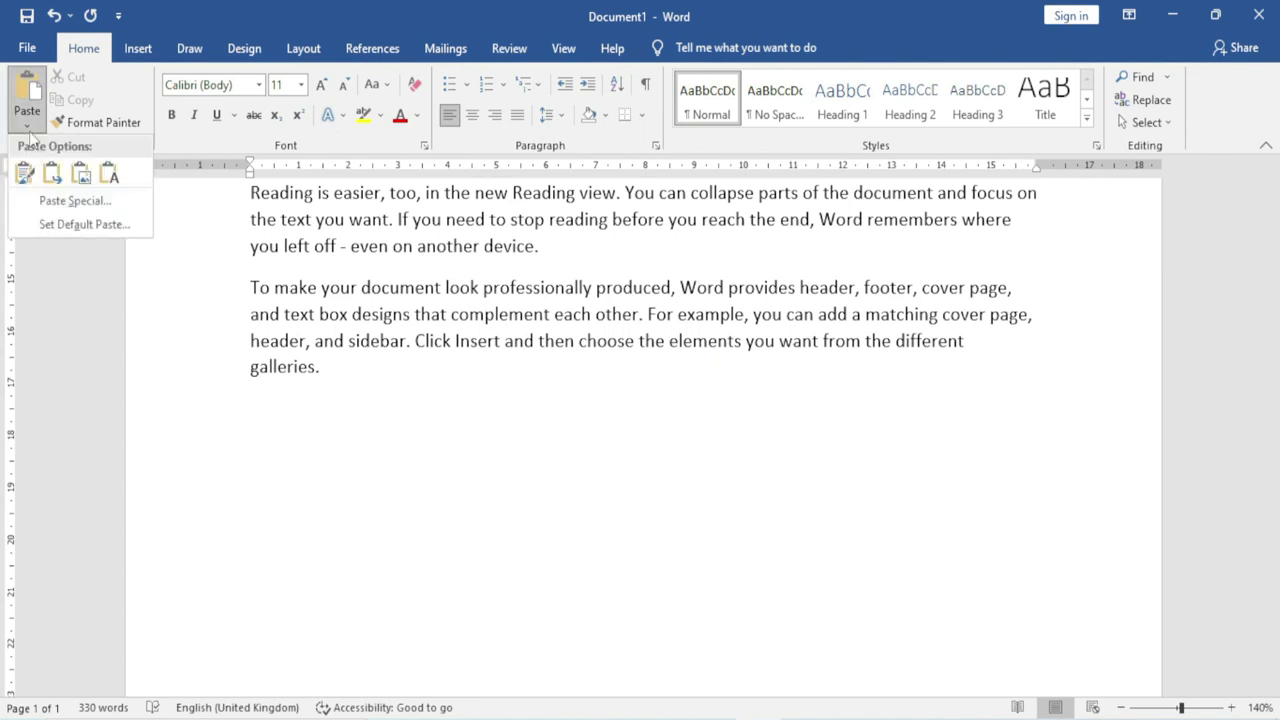
left_click(60, 200)
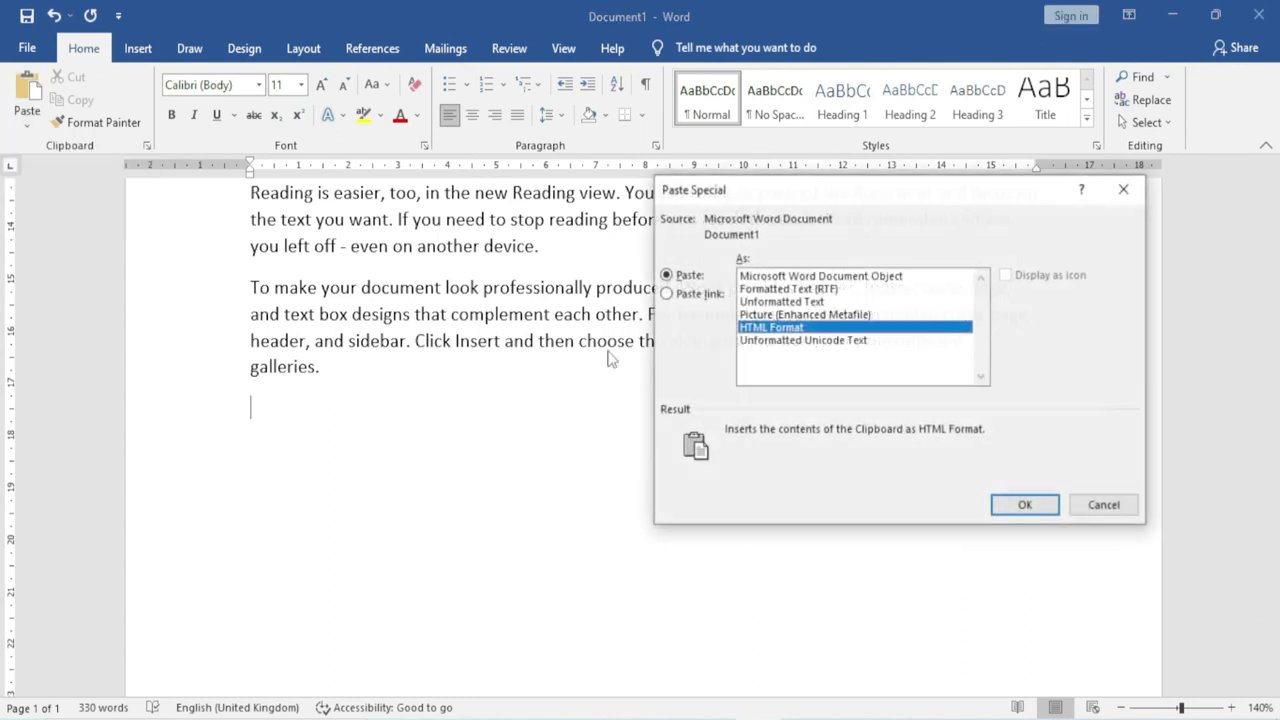
left_click(776, 301)
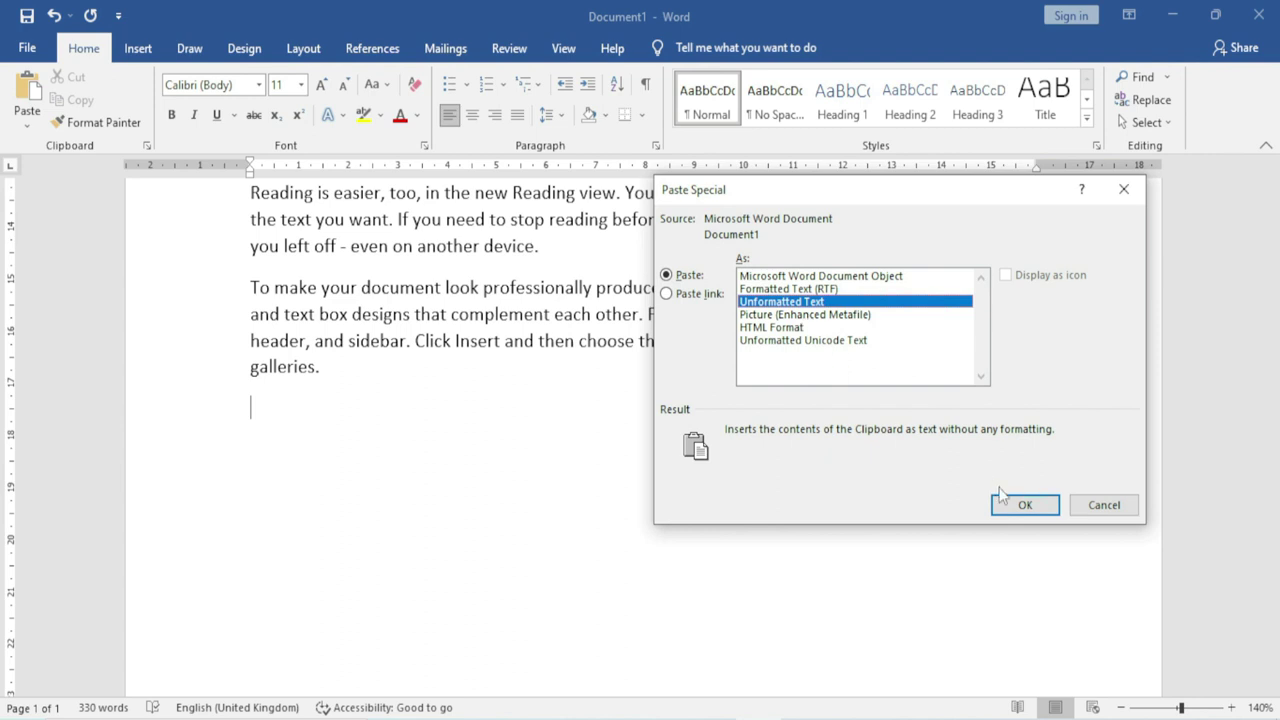
left_click(1020, 504)
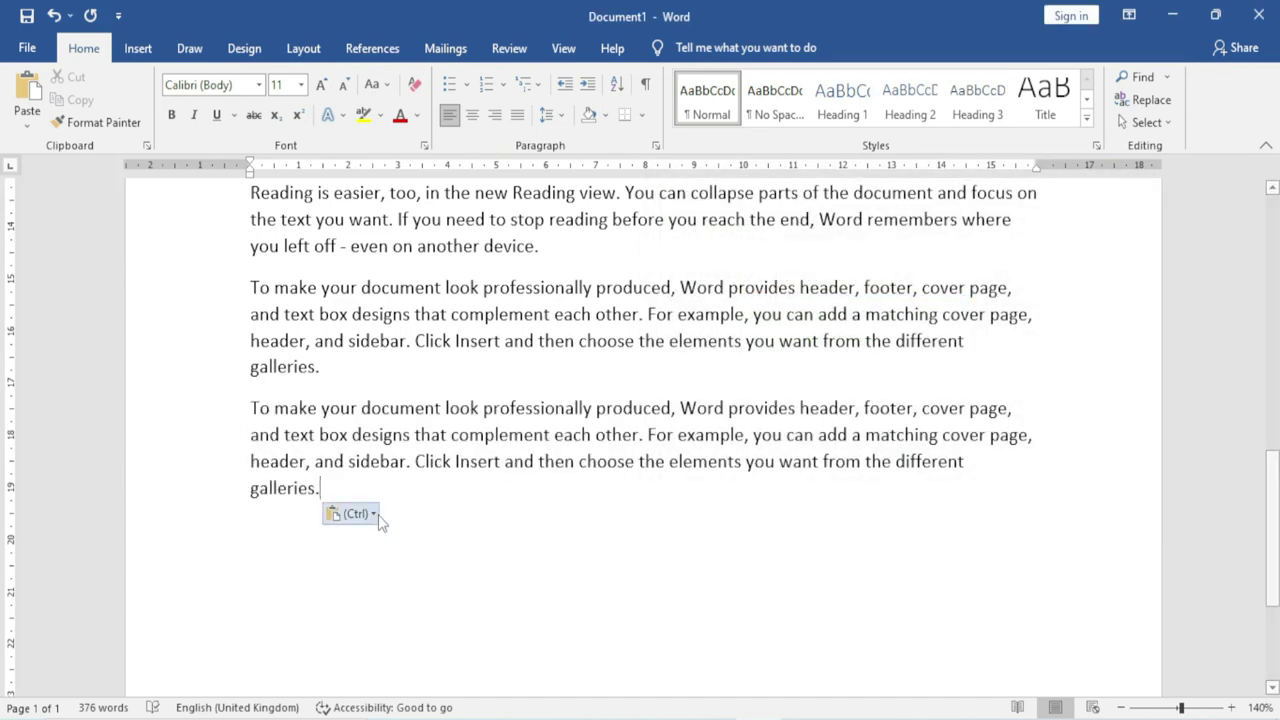
Step: Start a new empty paragraph after the first galleries paragraph
scroll(400, 450, "up", 2)
scroll(420, 400, "up", 3)
scroll(430, 362, "up", 2)
scroll(430, 360, "down", 2)
scroll(340, 583, "down", 2)
left_click(348, 434)
key("Return")
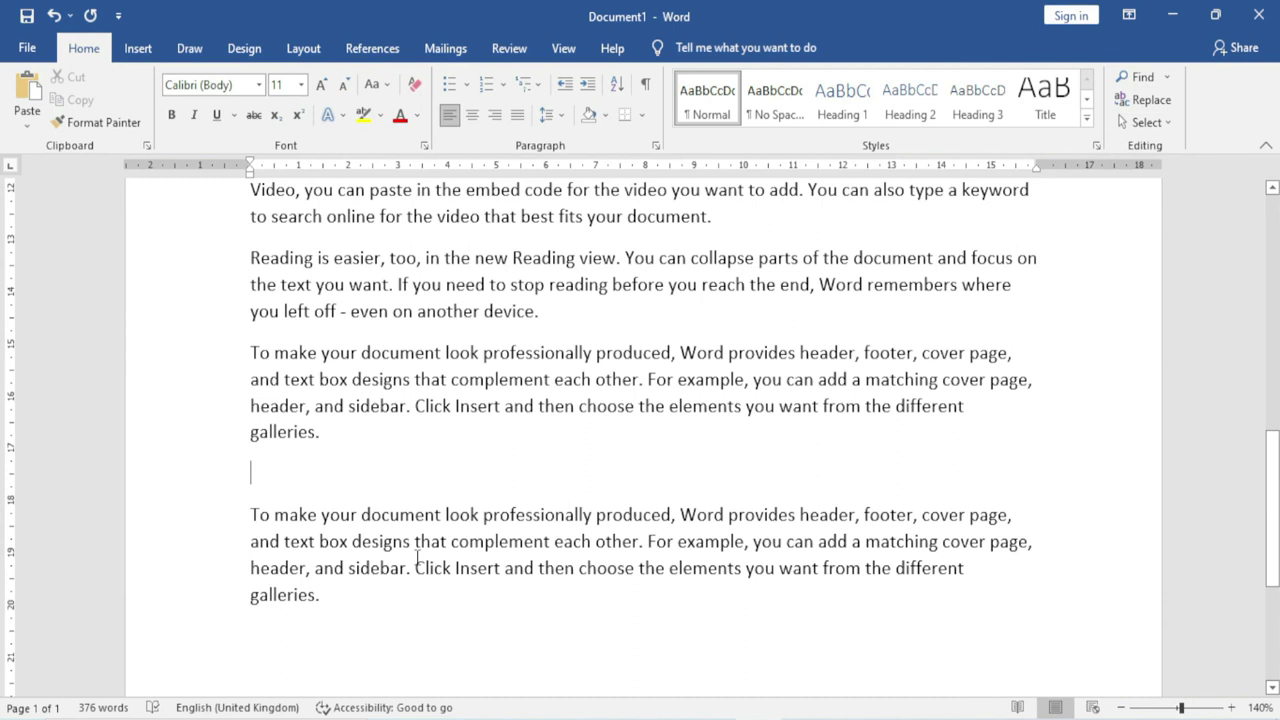
Step: Paste the paragraph as a Picture (Enhanced Metafile), then undo the picture paste
left_click(27, 125)
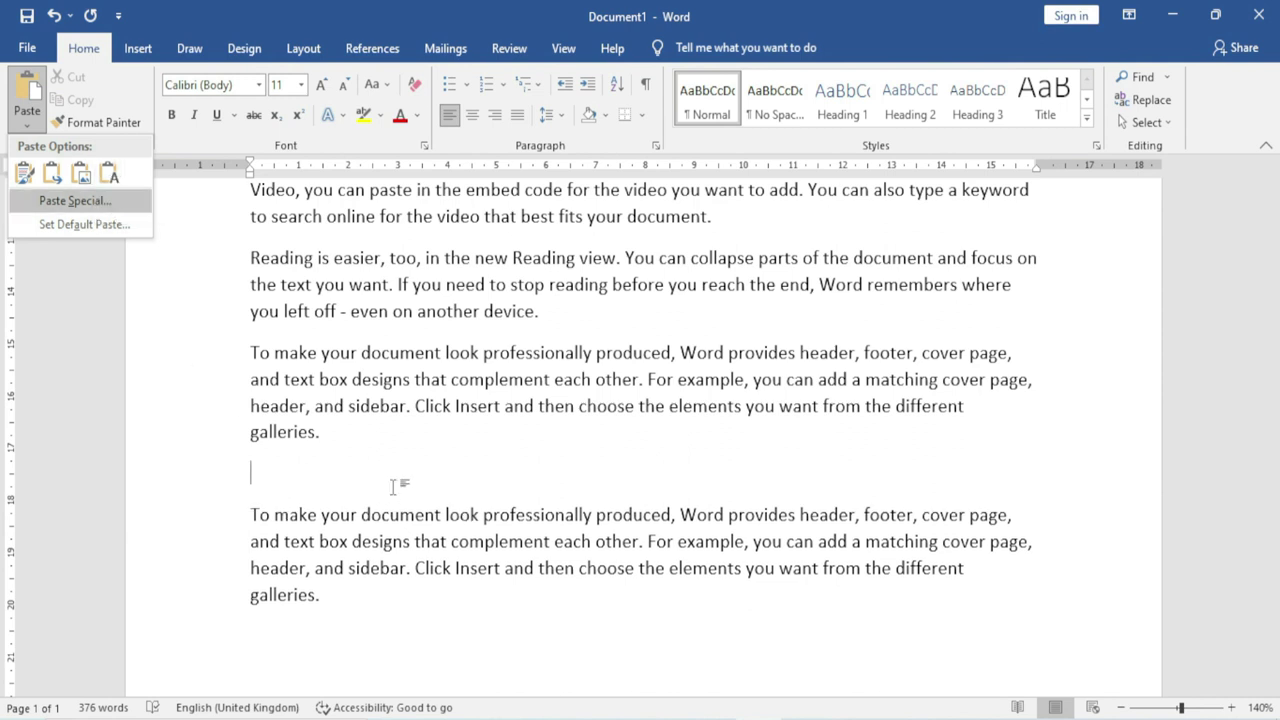
left_click(311, 480)
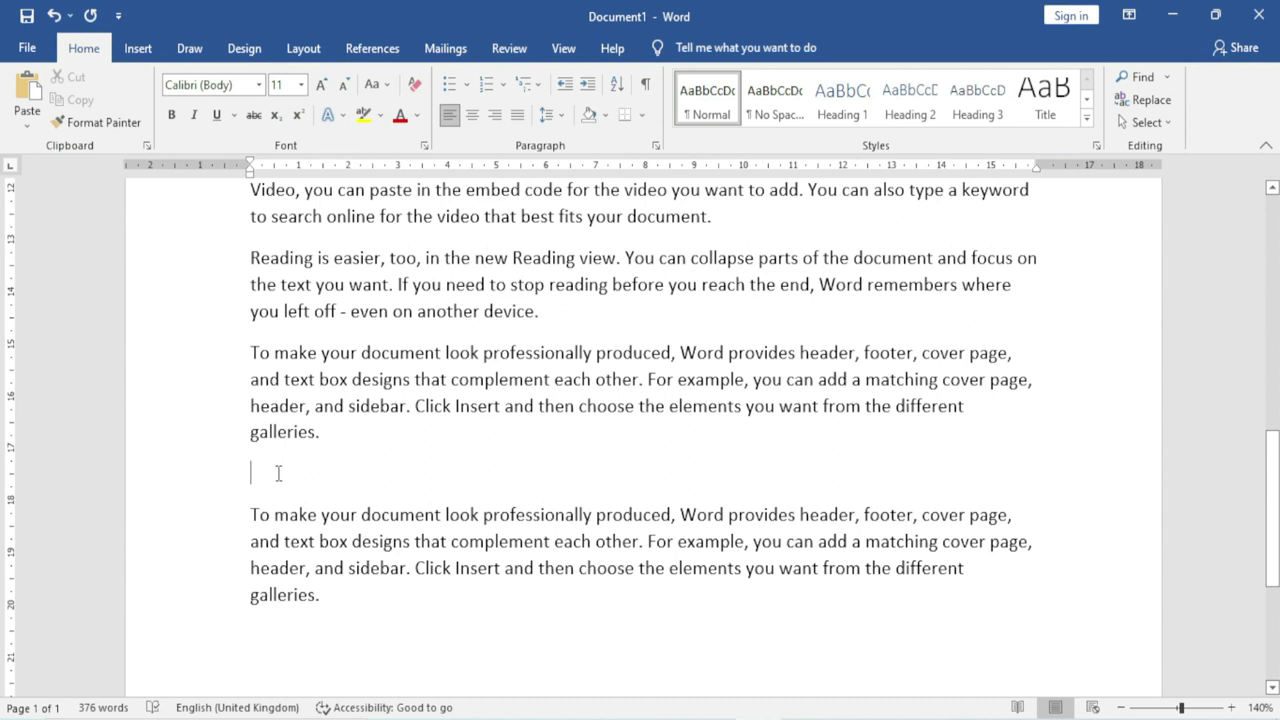
left_click(28, 130)
left_click(62, 202)
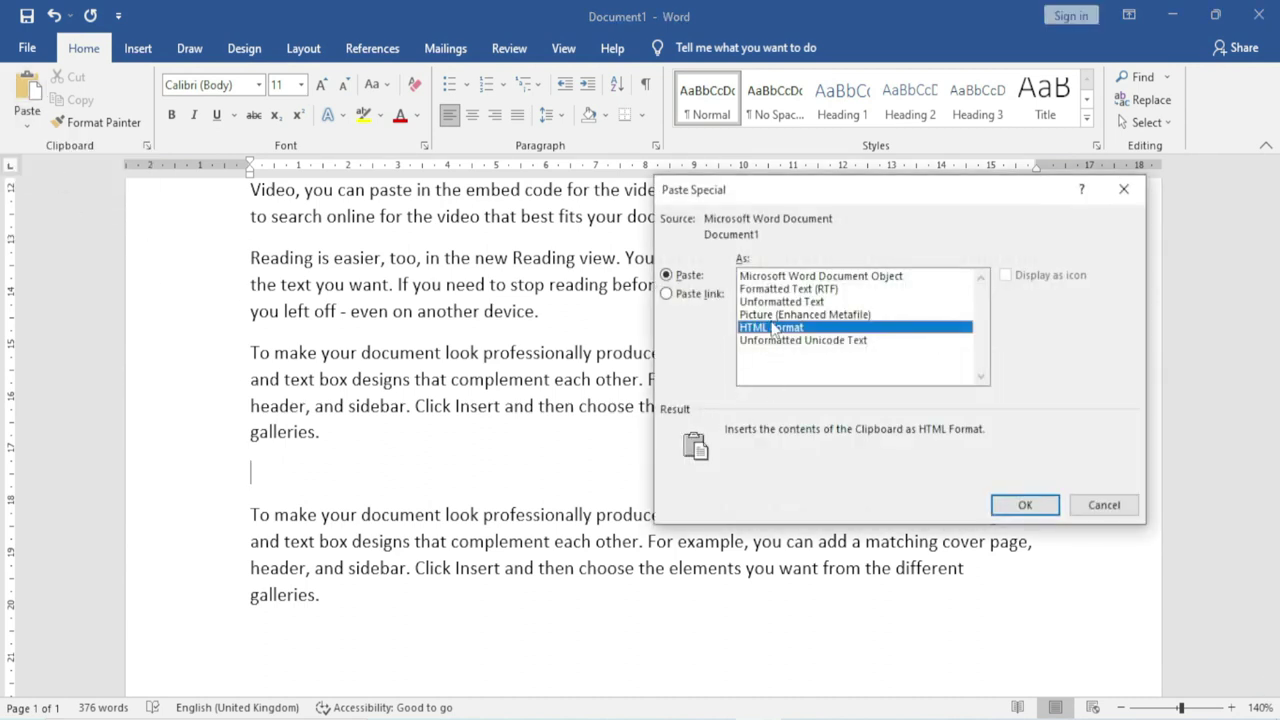
left_click(772, 316)
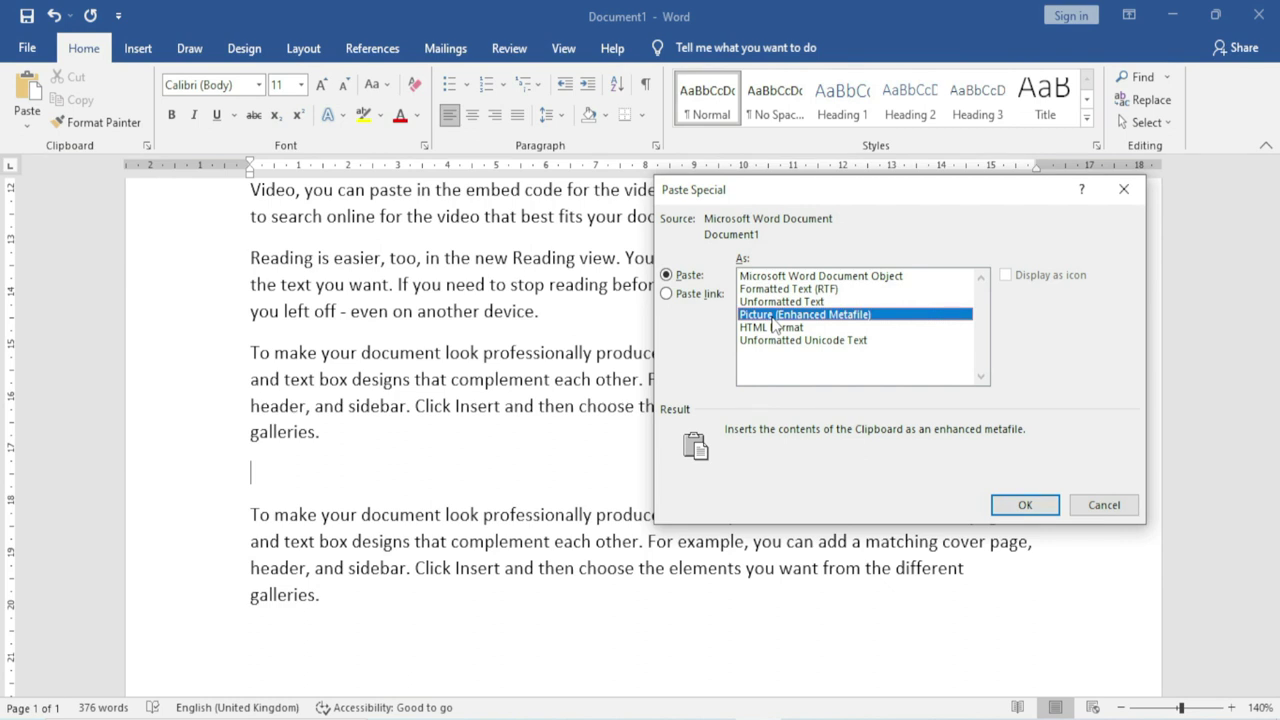
left_click(1025, 510)
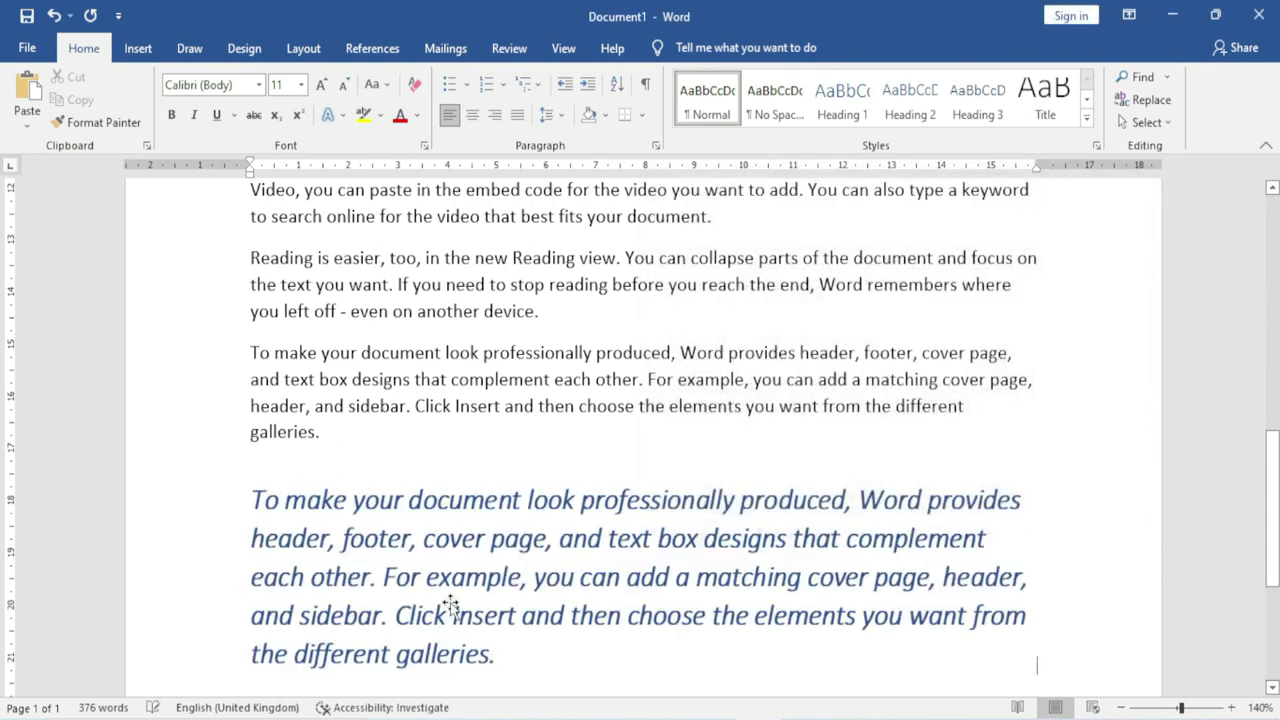
left_click(515, 527)
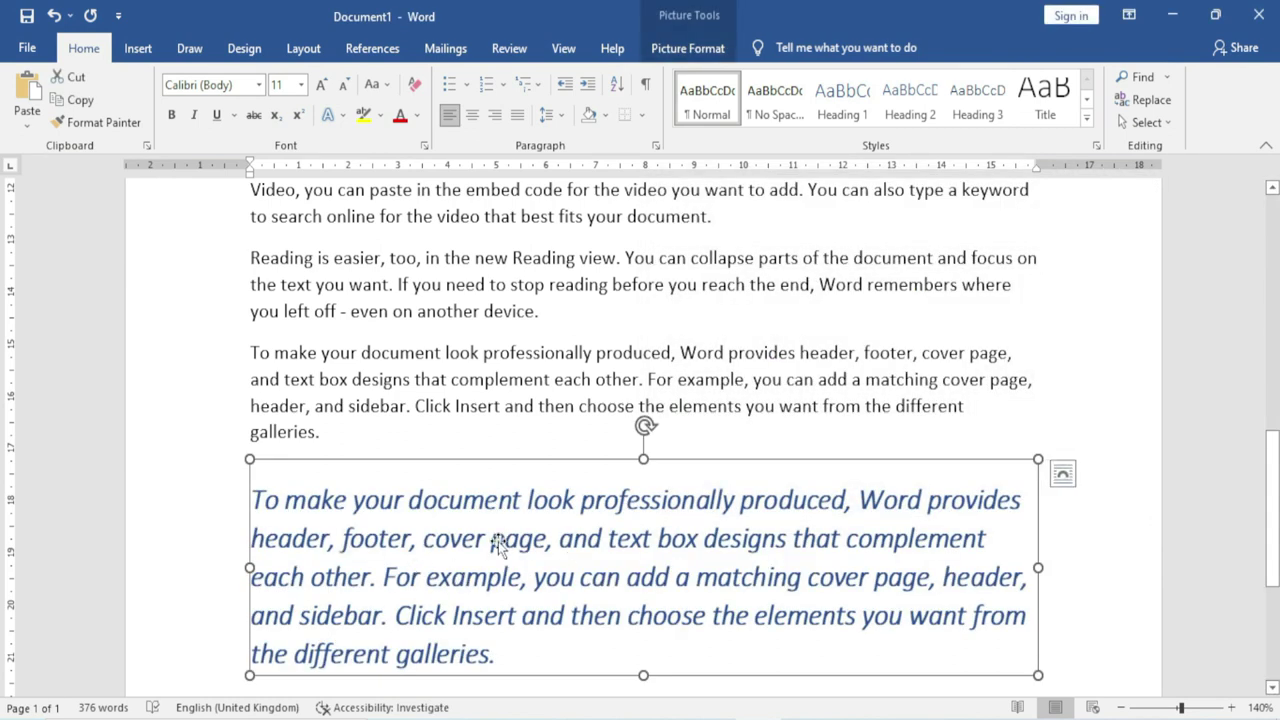
key("ctrl+z")
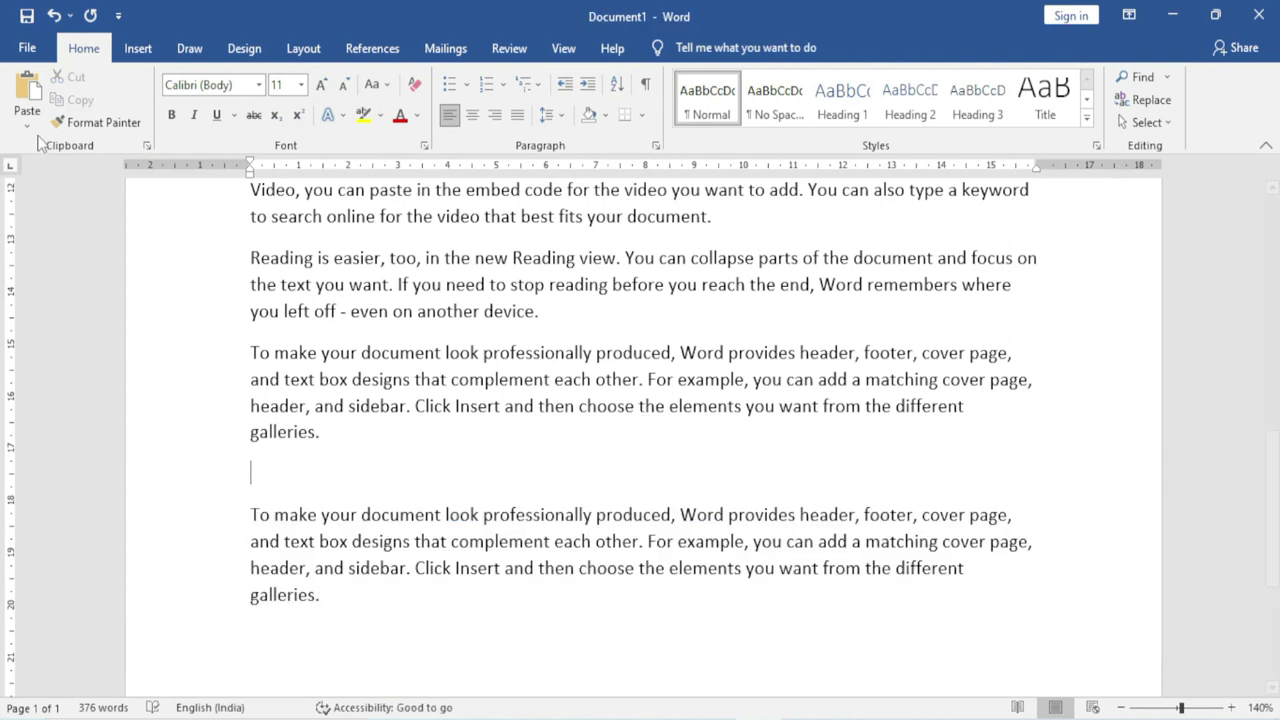
Step: Paste the paragraph as Unformatted Unicode Text through Paste Special
left_click(27, 128)
left_click(77, 197)
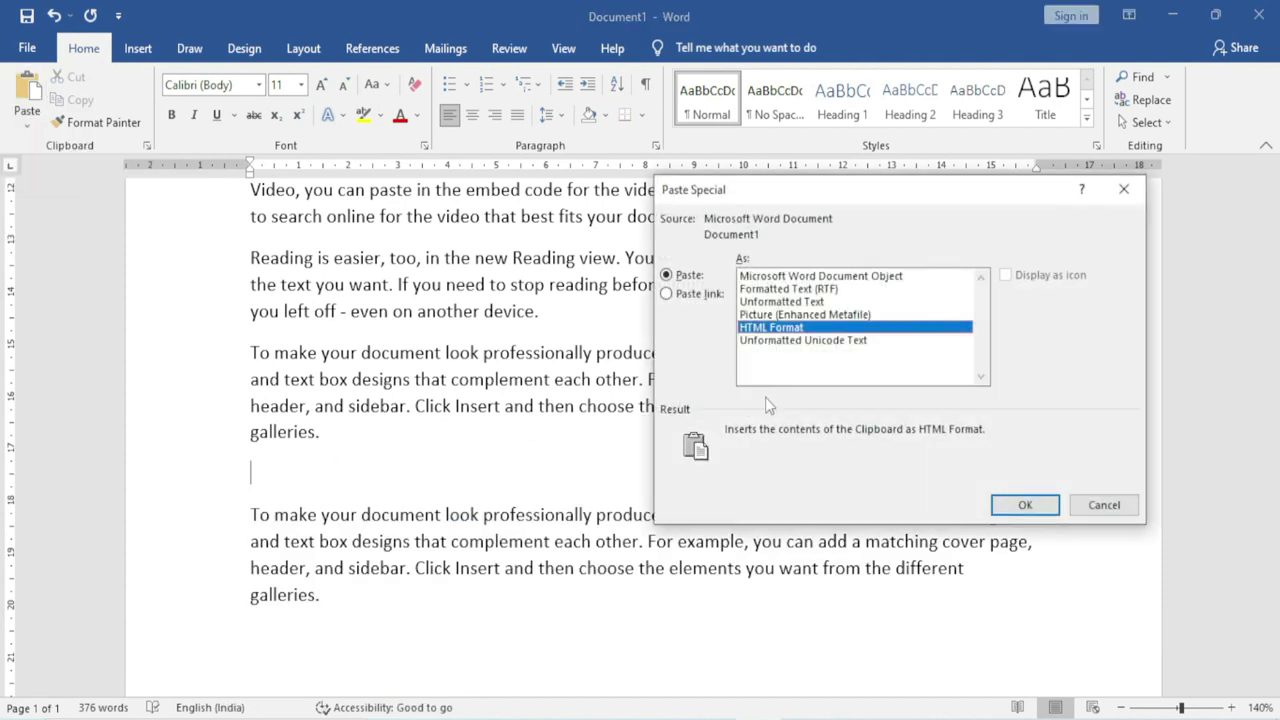
left_click(765, 341)
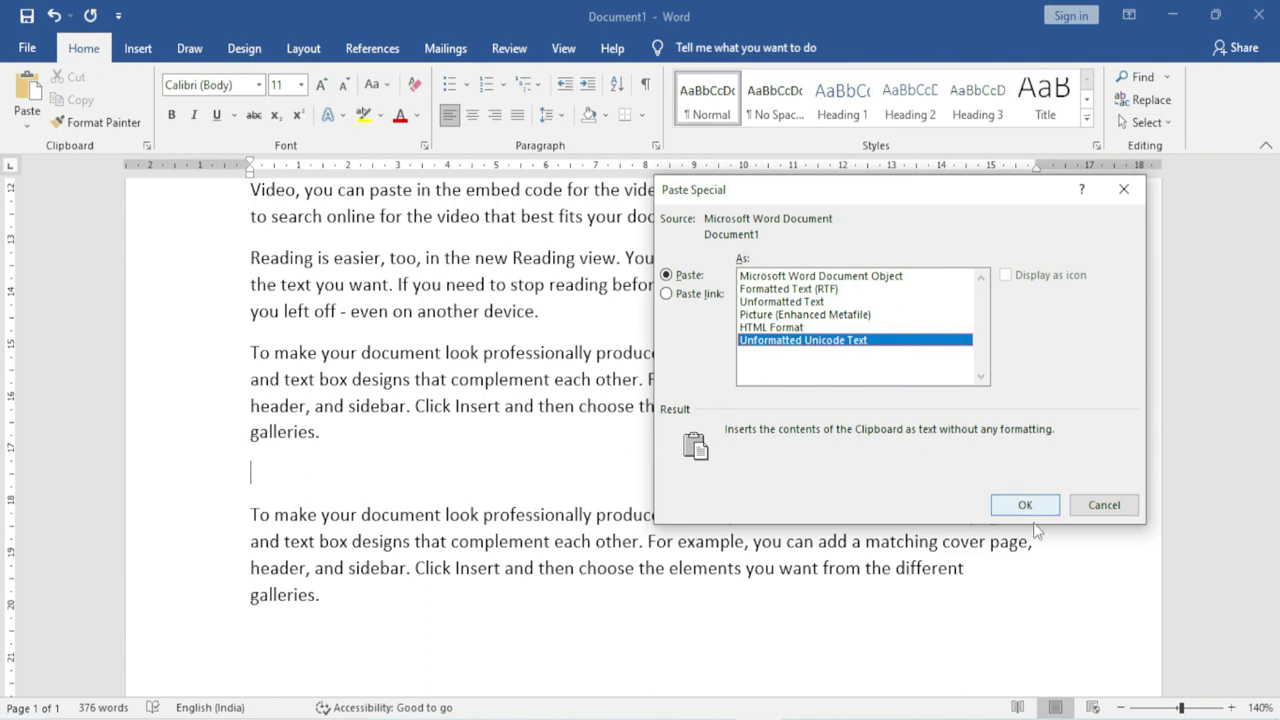
left_click(1025, 505)
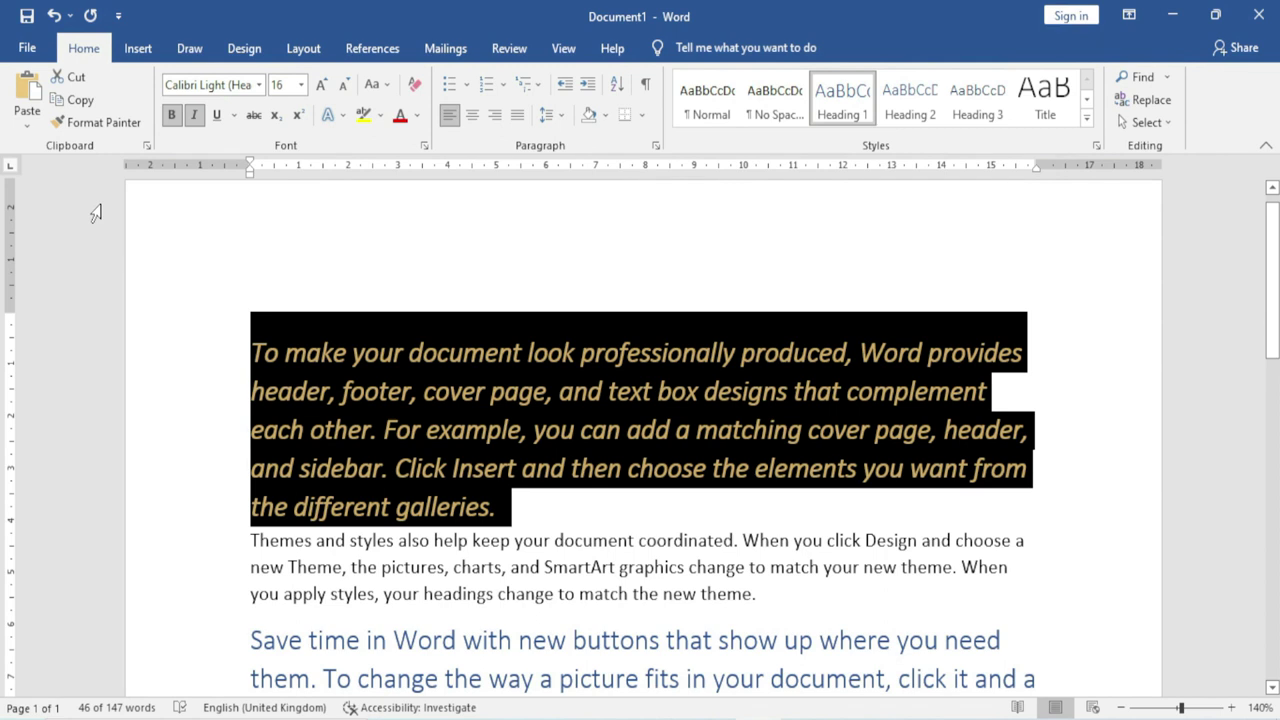
Step: Replace all text with =rand() sample paragraphs and select the first paragraph
key("ctrl+a")
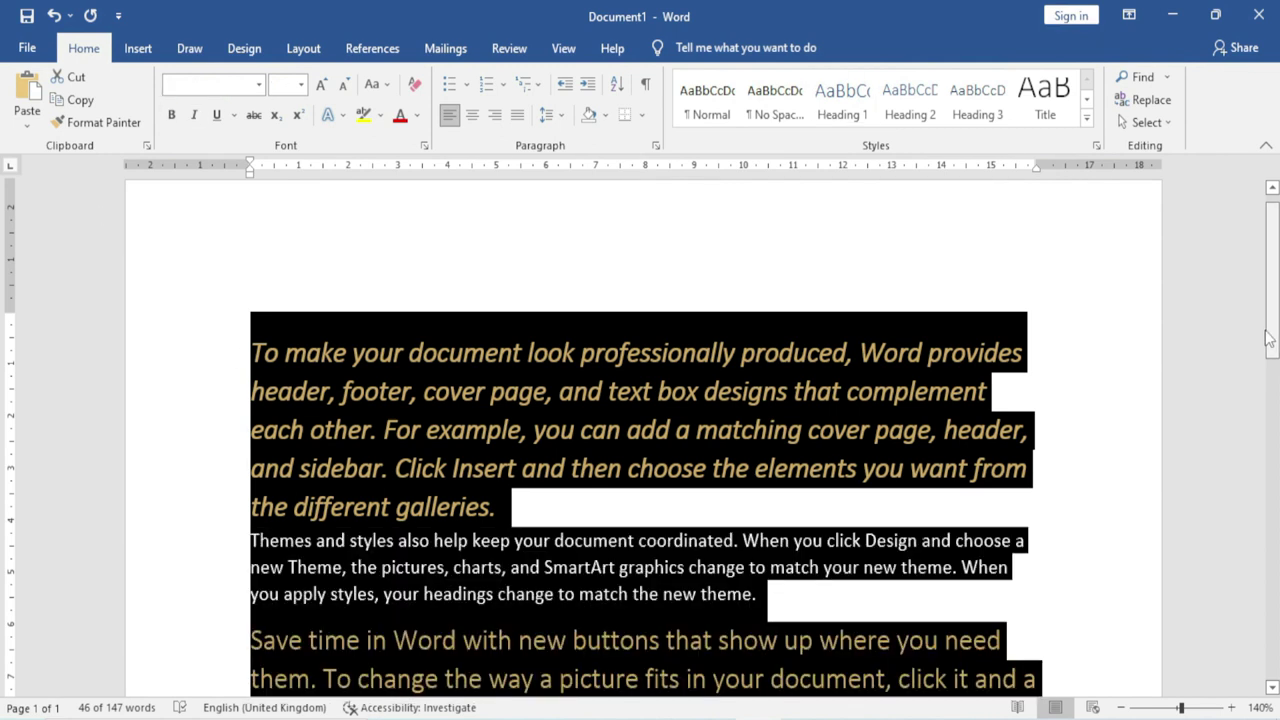
key("Delete")
type("=rand()")
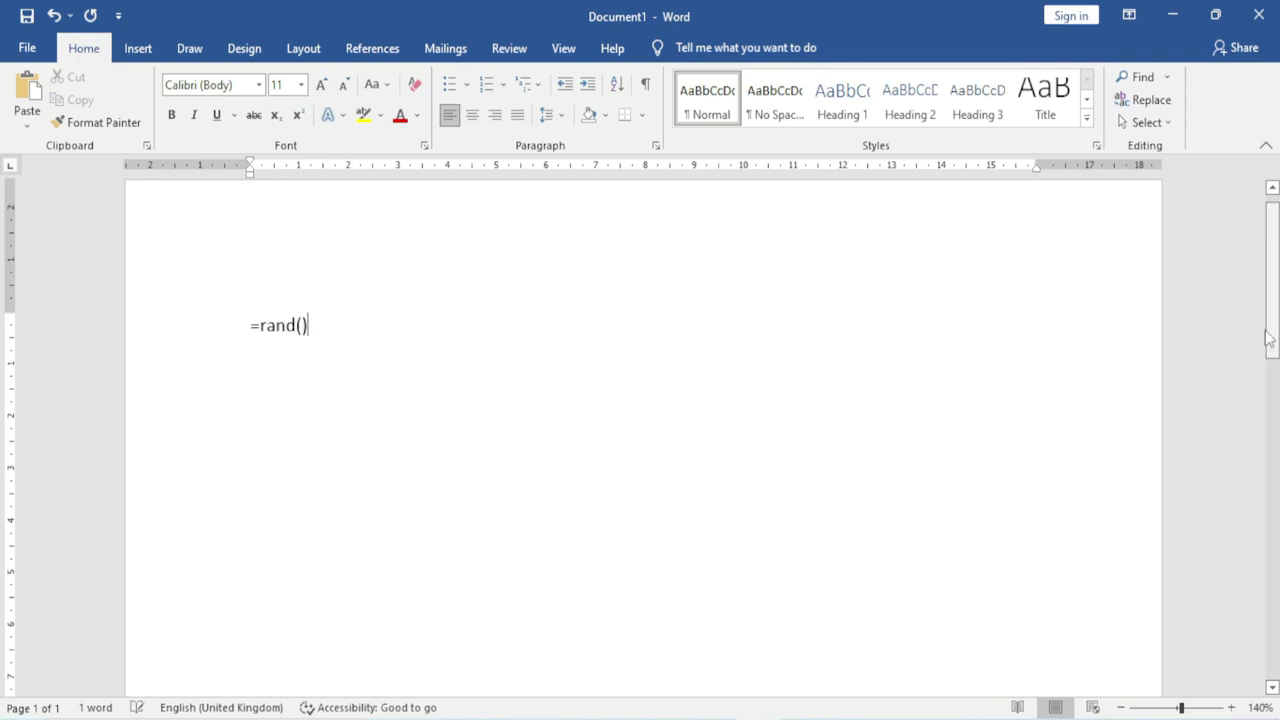
key("Return")
scroll(1105, 331, "up", 3)
key("ctrl+Home")
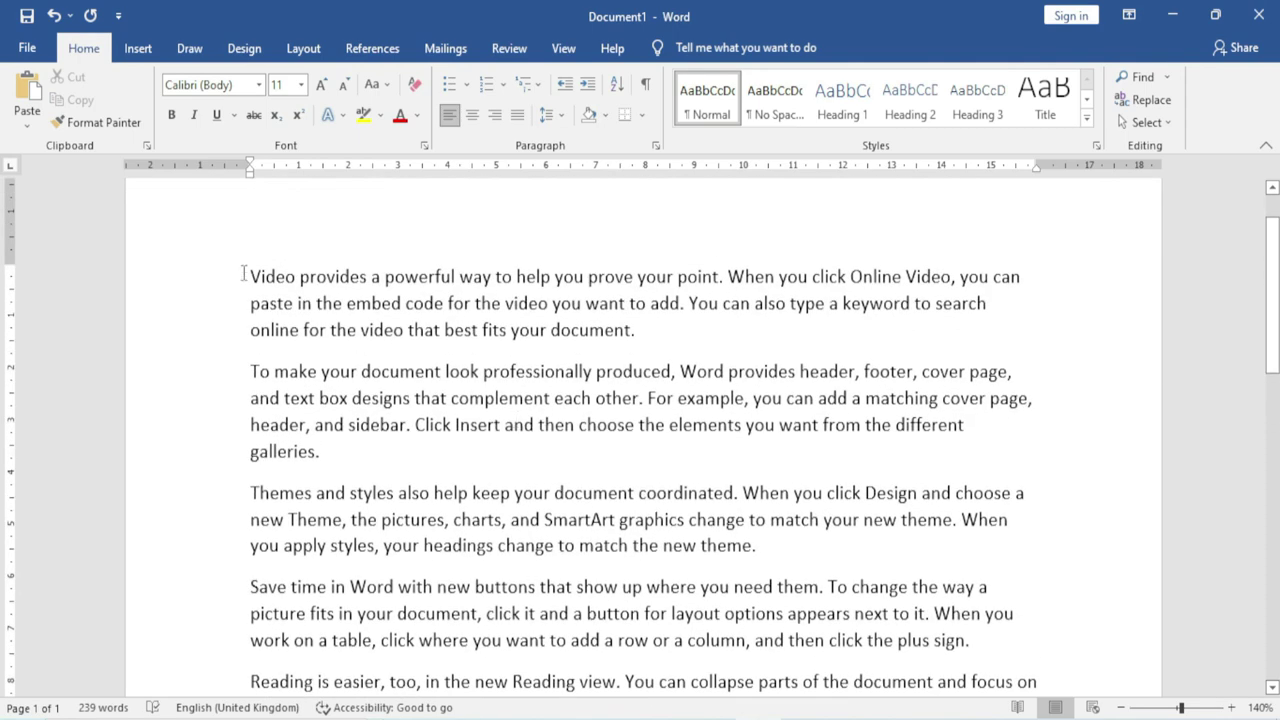
key("ctrl+shift+Down")
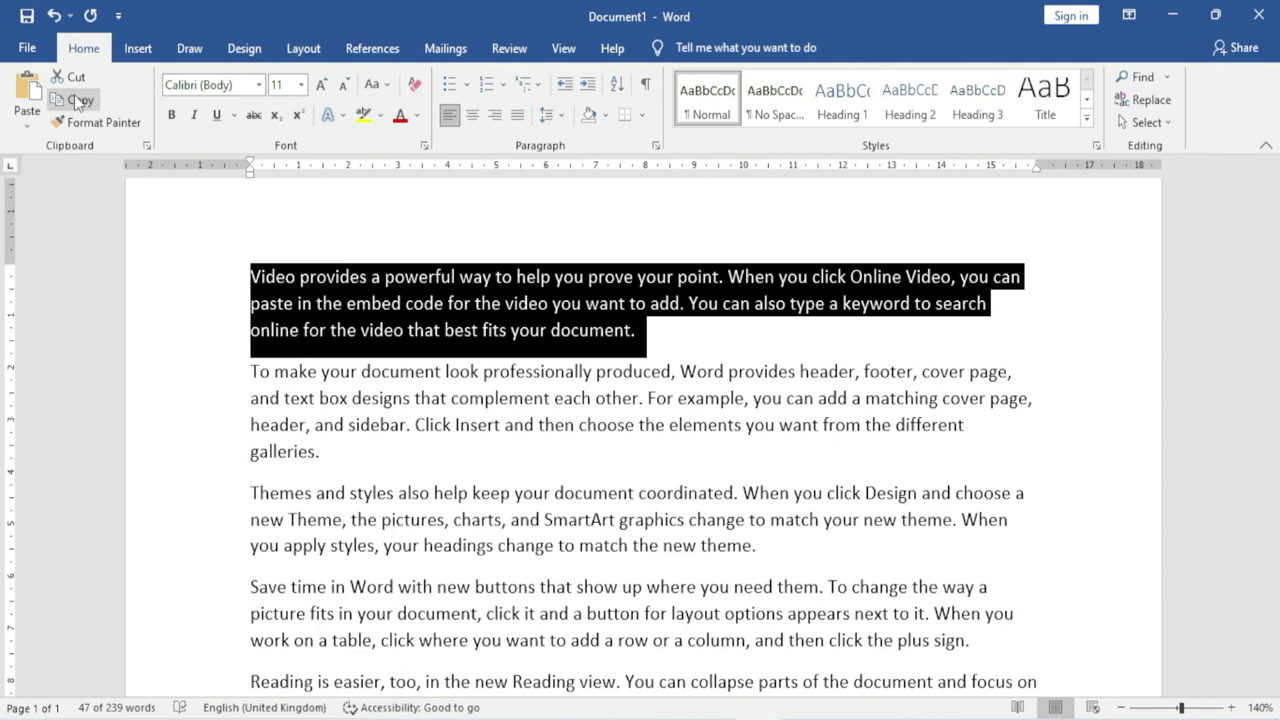
Step: Copy the first paragraph and paste it at the end as a linked Microsoft Word Document Object
left_click(78, 100)
key("ctrl+End")
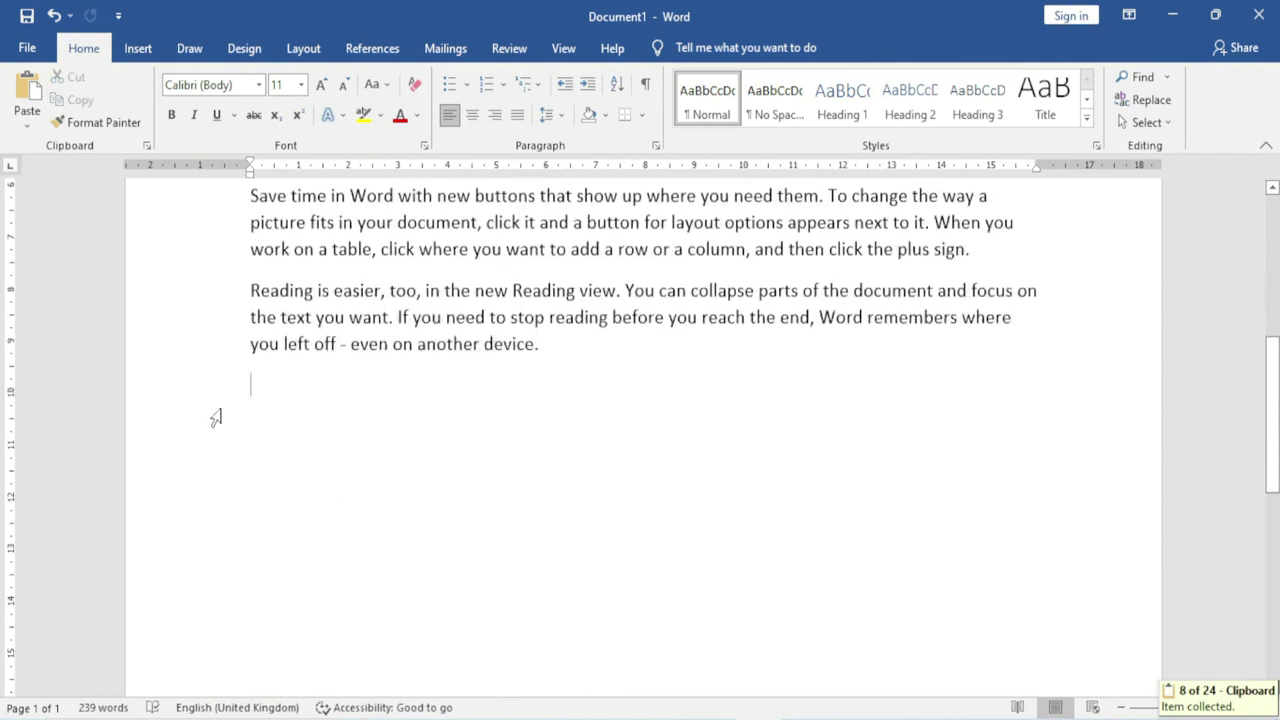
left_click(27, 118)
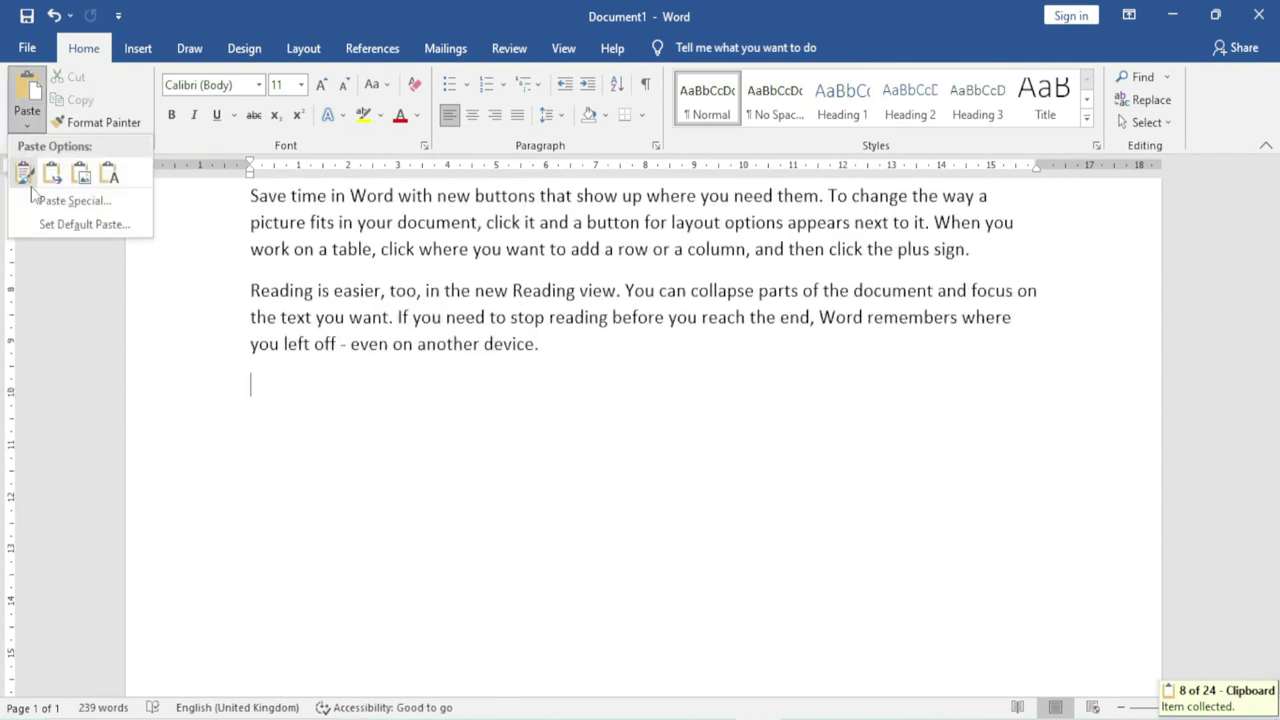
left_click(83, 204)
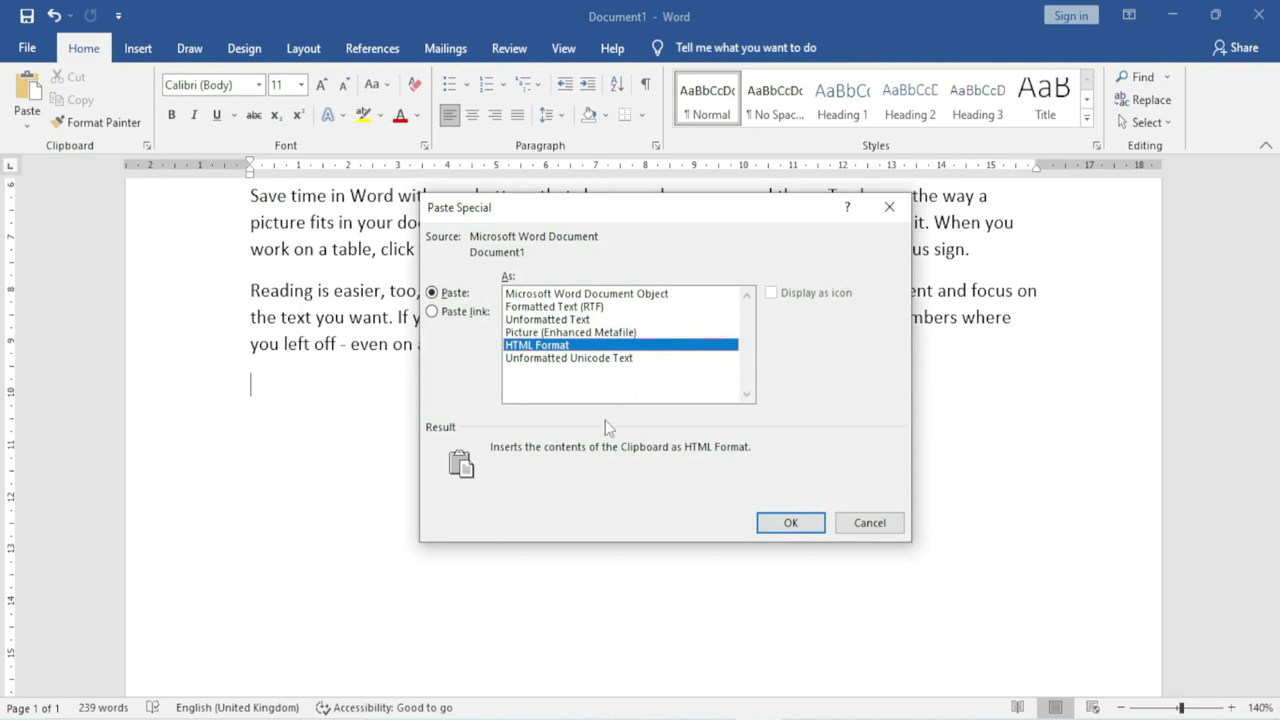
left_click_drag(752, 215, 874, 209)
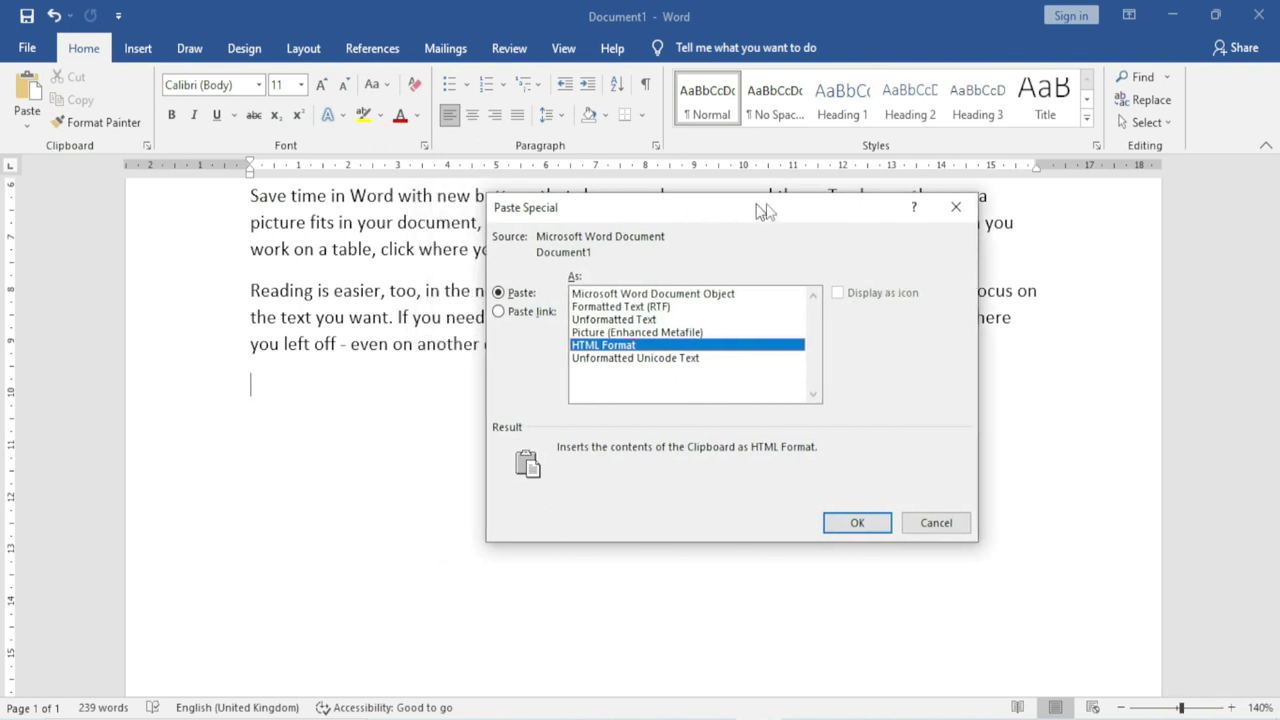
left_click(555, 306)
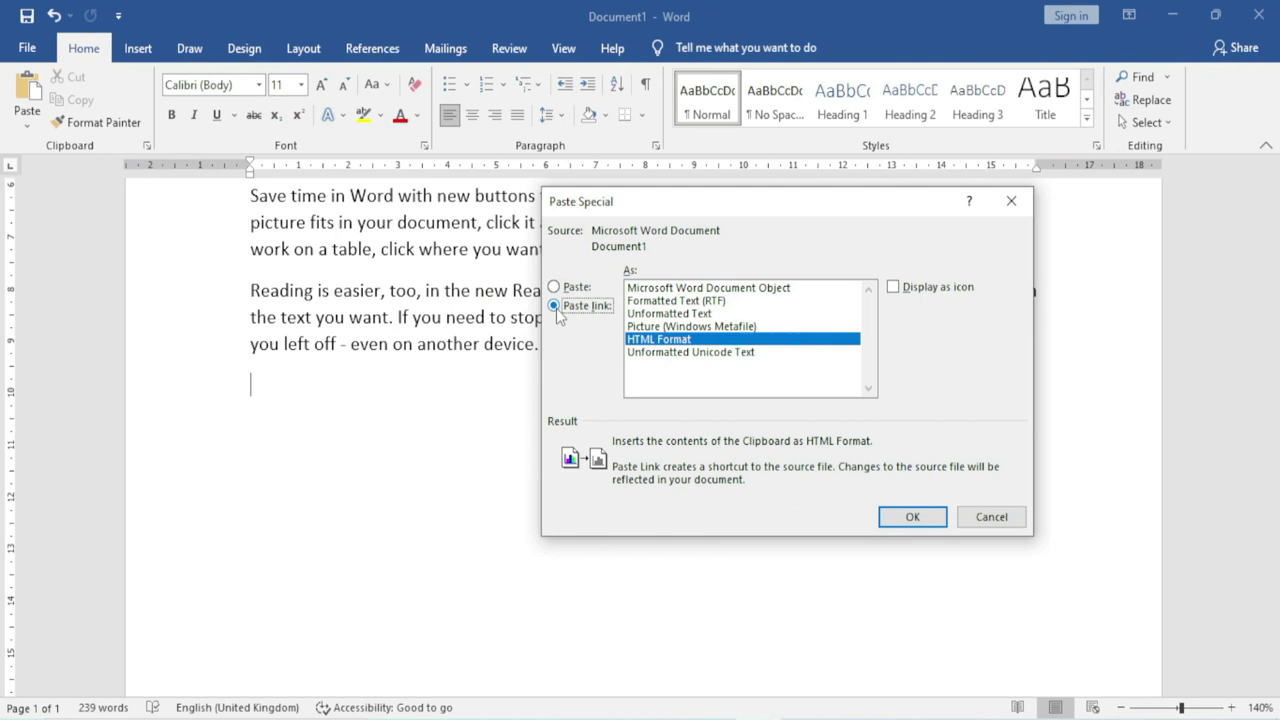
left_click(710, 288)
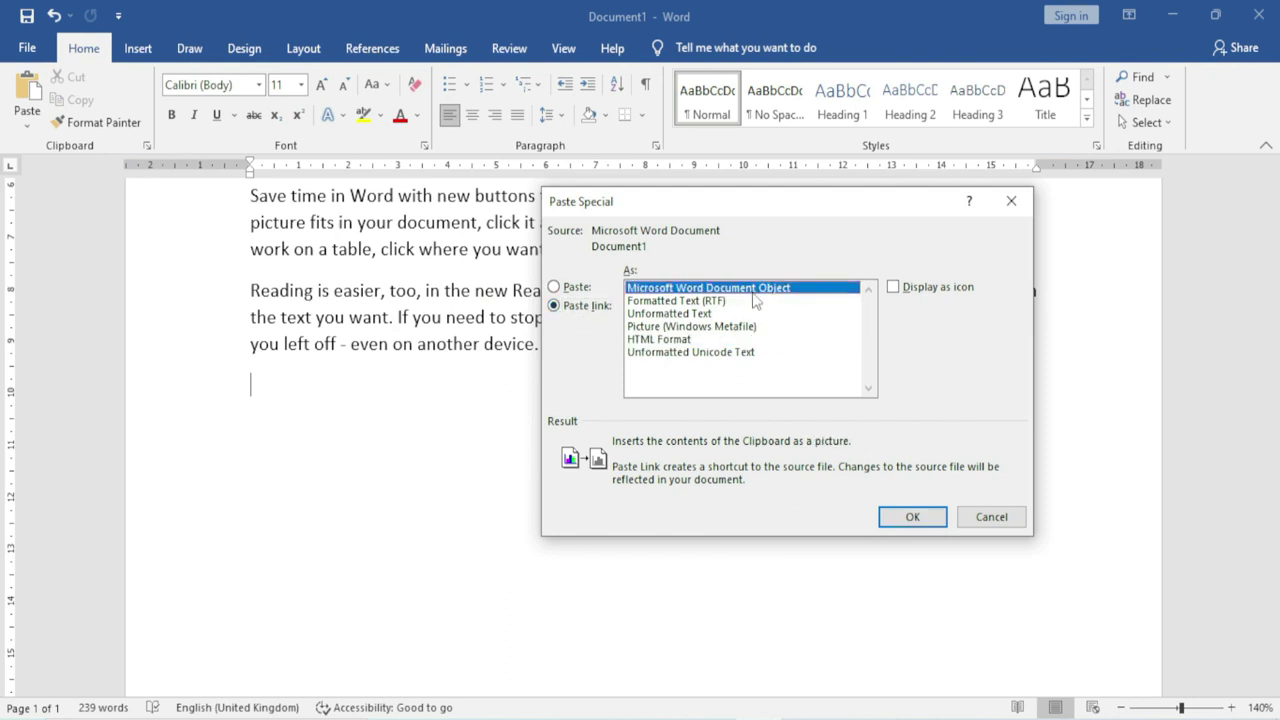
left_click(911, 519)
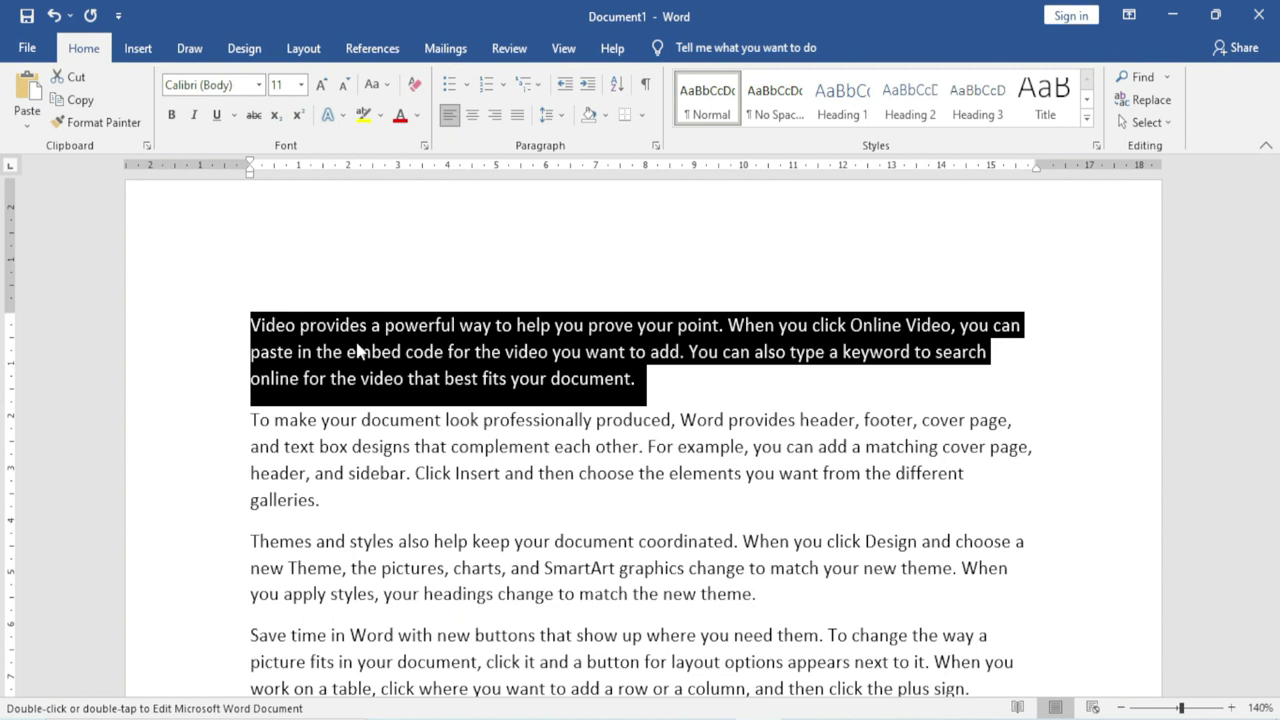
Step: Paste the paragraph at the end again in HTML Format, then deselect it
left_click(27, 118)
left_click(94, 202)
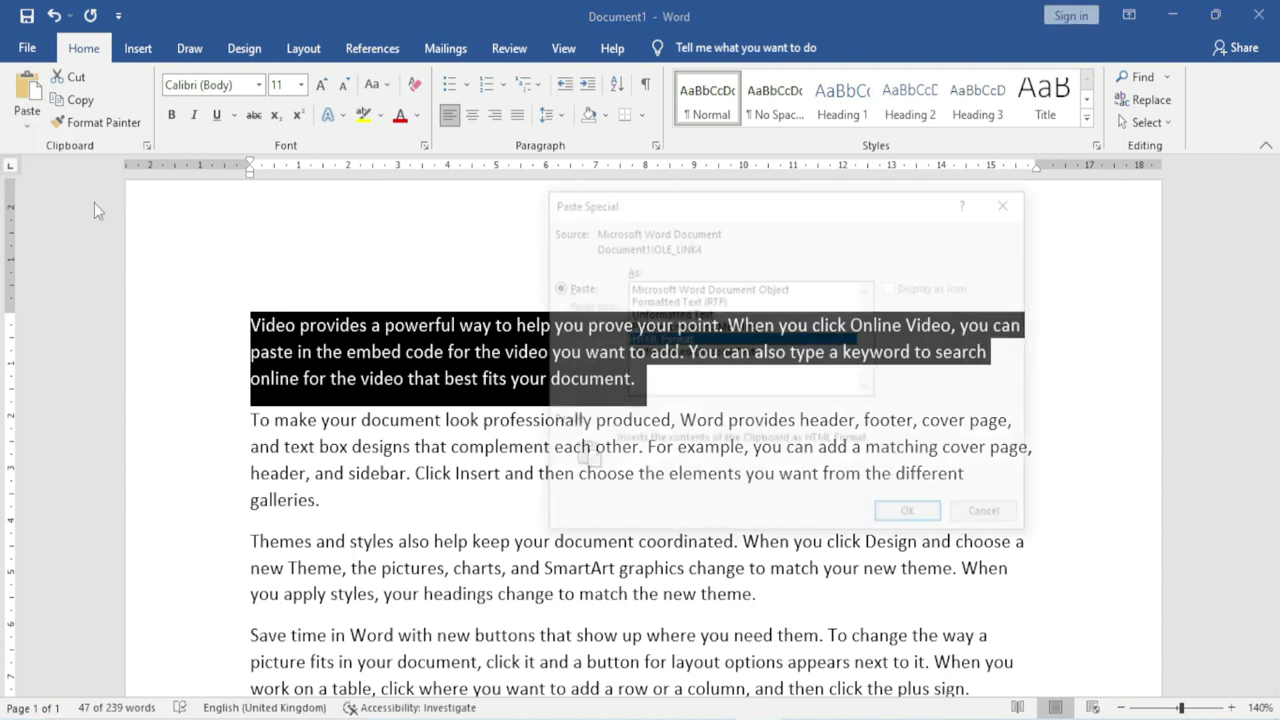
double_click(673, 335)
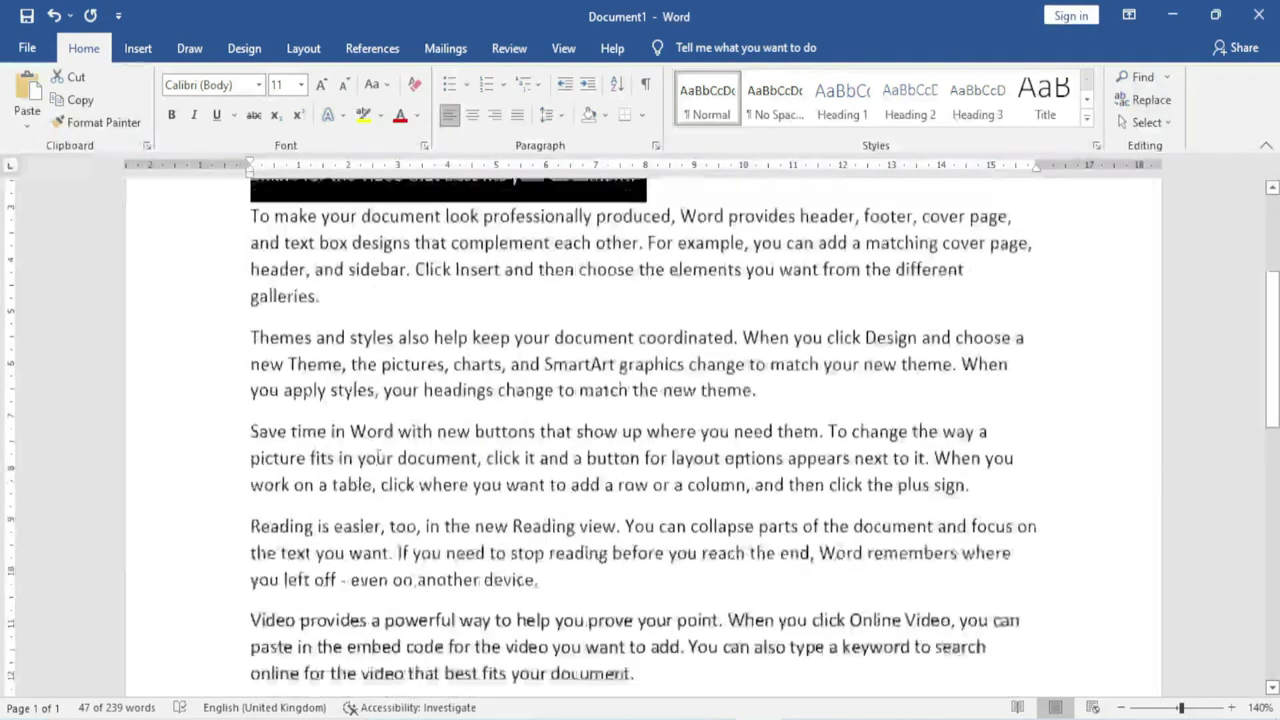
left_click(378, 457)
scroll(94, 240, "up", 5)
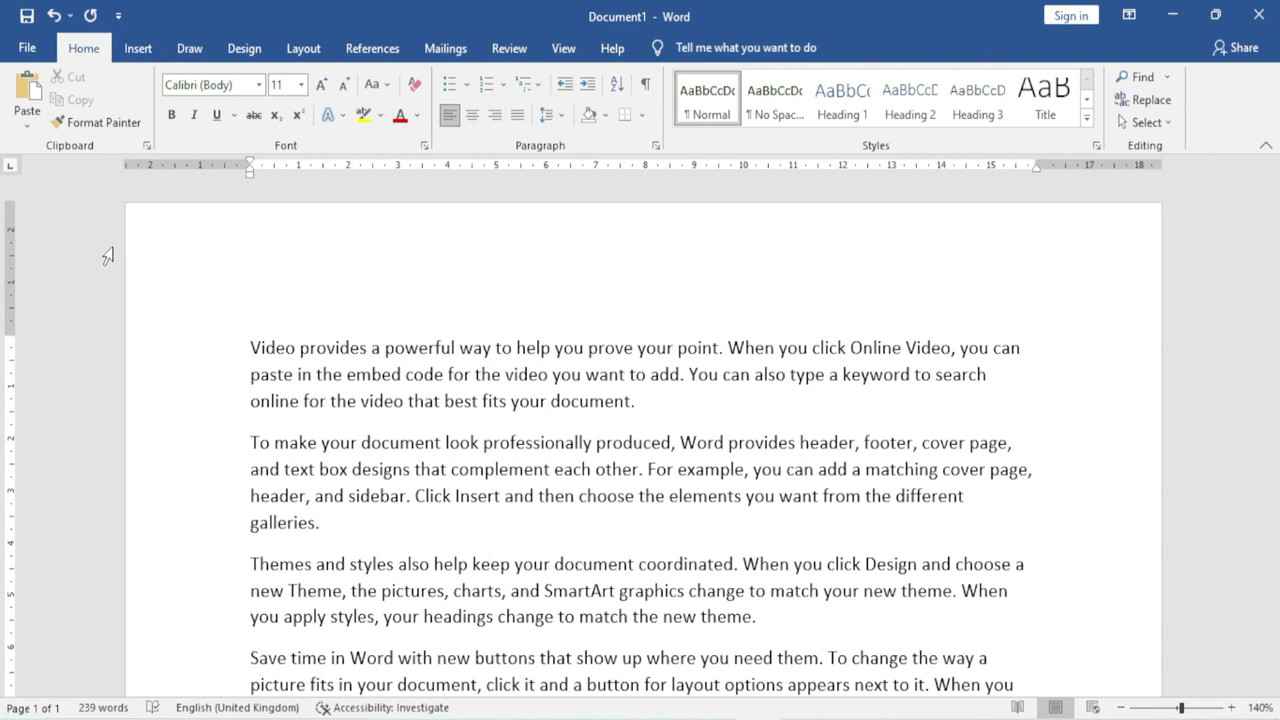
Step: Open the Clipboard pane, clear all its items, and select 'Video provides a powerful'
left_click(147, 148)
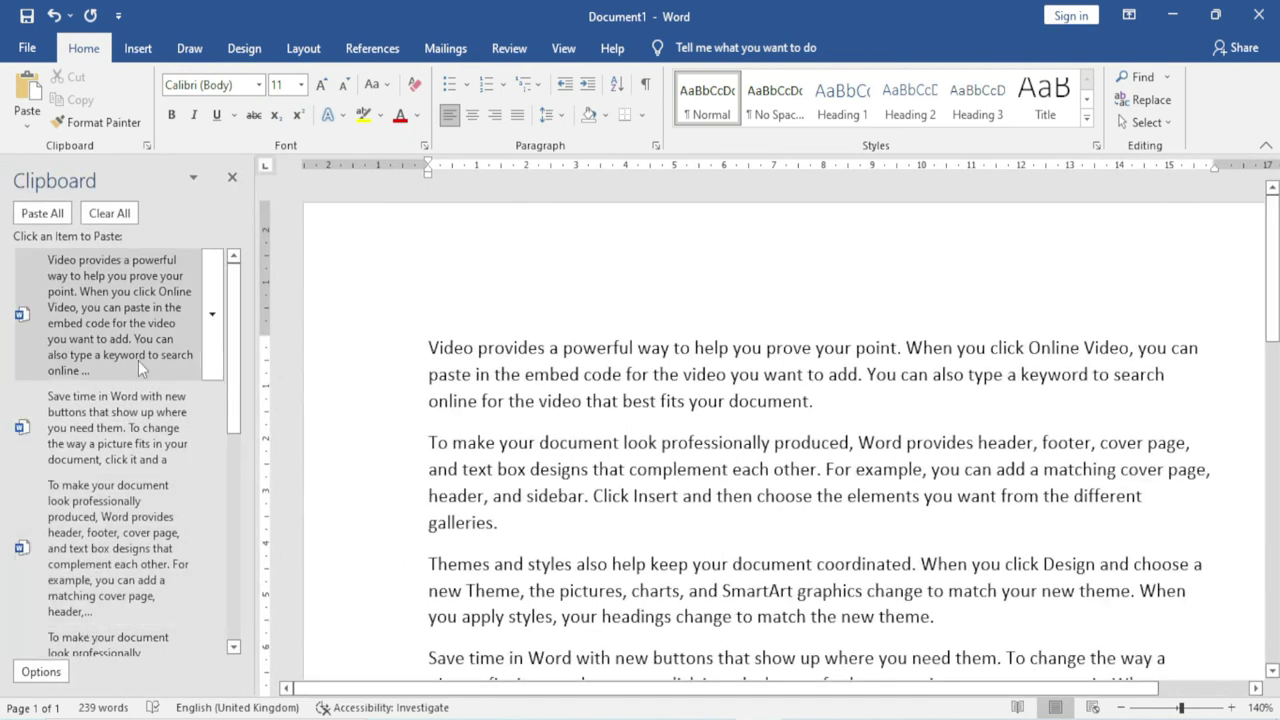
scroll(138, 360, "down", 2)
scroll(119, 399, "down", 1)
scroll(115, 408, "down", 1)
scroll(115, 408, "up", 5)
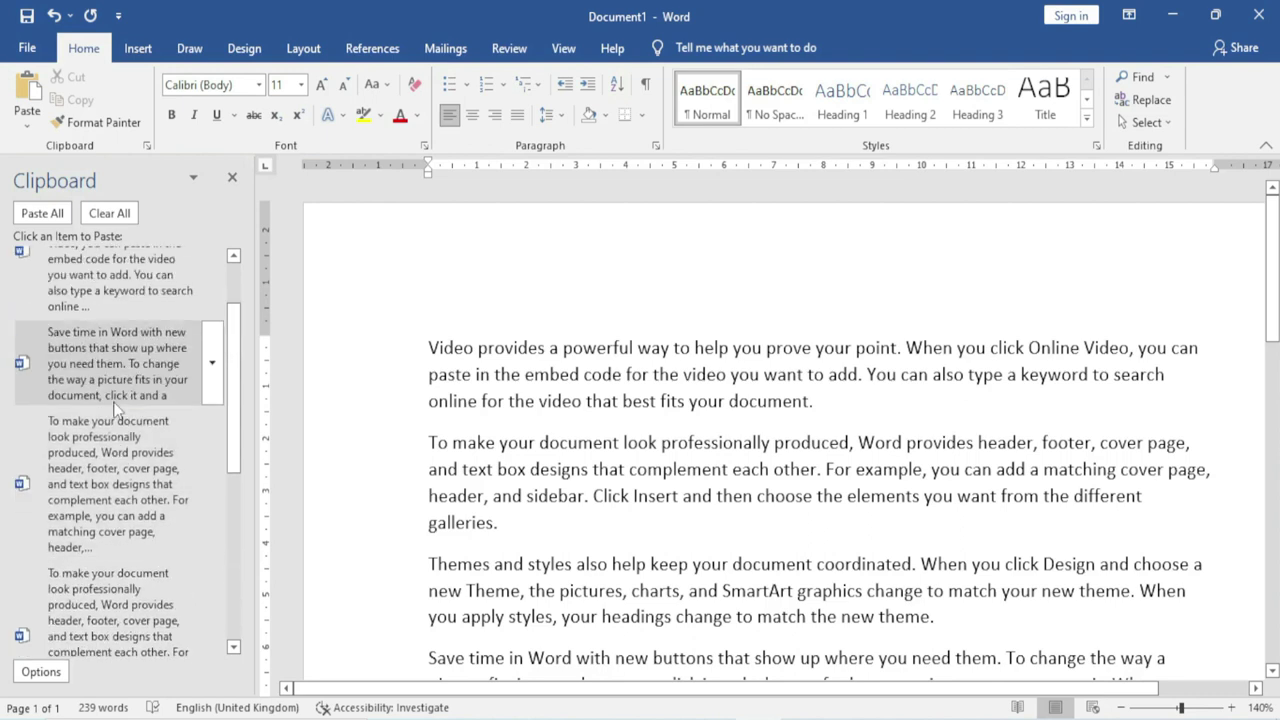
scroll(112, 300, "up", 1)
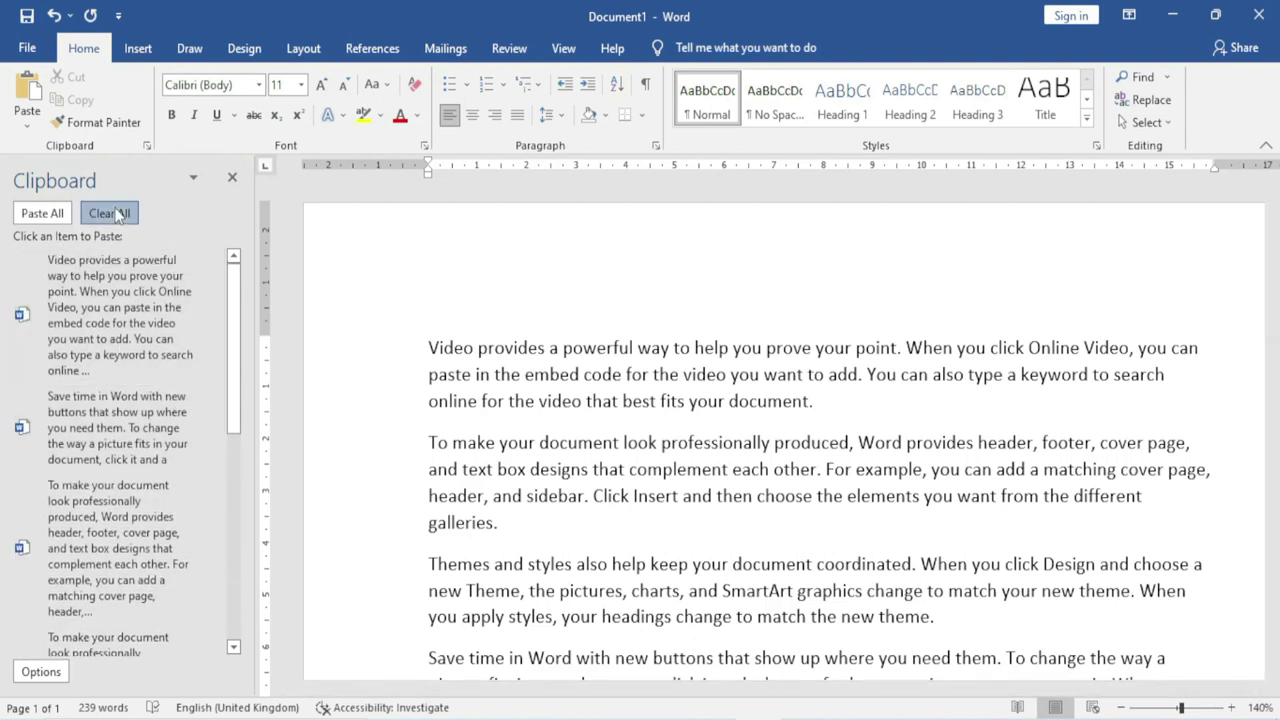
left_click(109, 213)
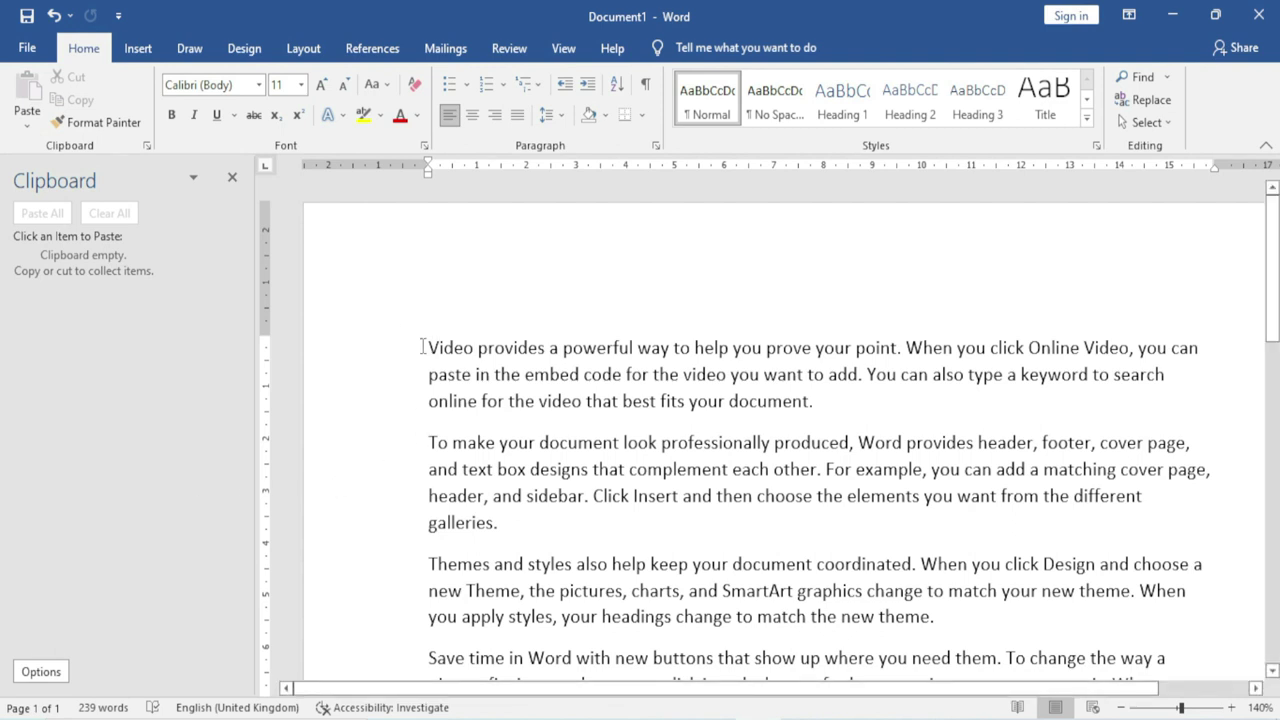
left_click_drag(428, 347, 636, 347)
Step: Copy 'Video provides a powerful' and paste it on the empty line below the last paragraph
key("ctrl+c")
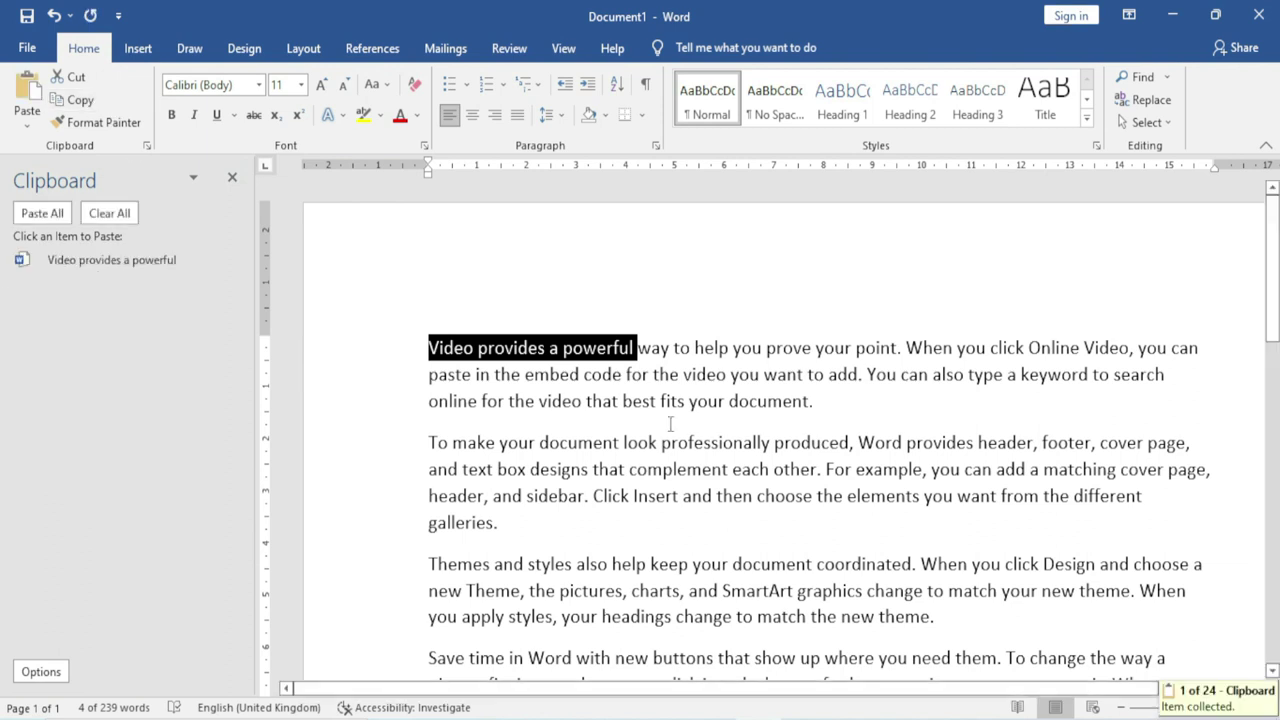
scroll(510, 455, "down", 10)
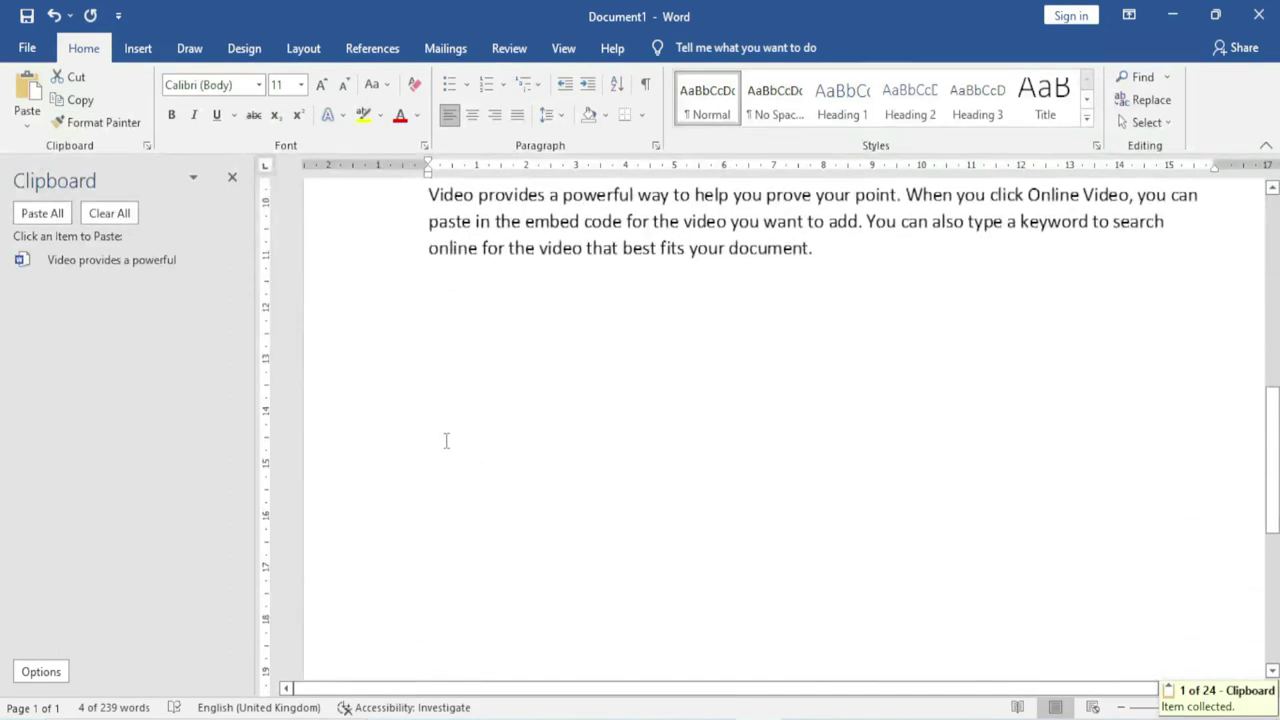
left_click(448, 438)
left_click(451, 425)
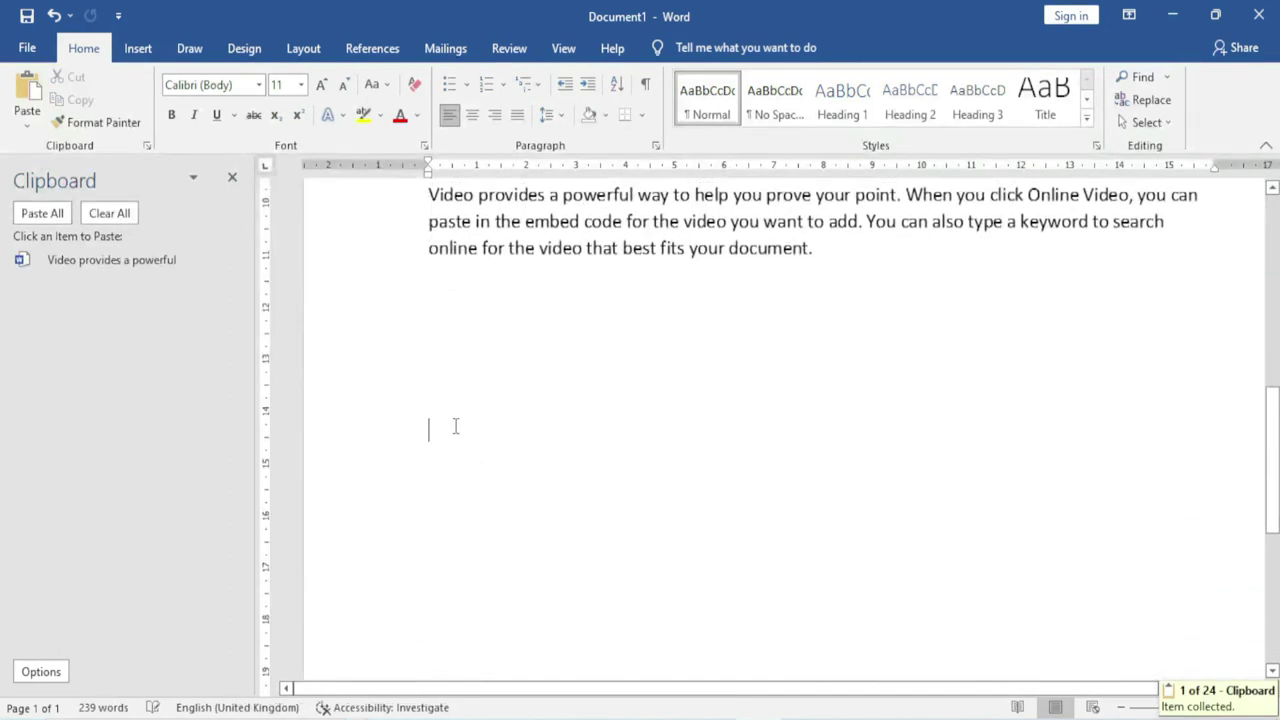
left_click(27, 92)
Step: Copy and paste 'document.' on the empty line, then paste the 'Video provides a powerful' clipboard item
scroll(483, 357, "up", 5)
scroll(483, 357, "up", 5)
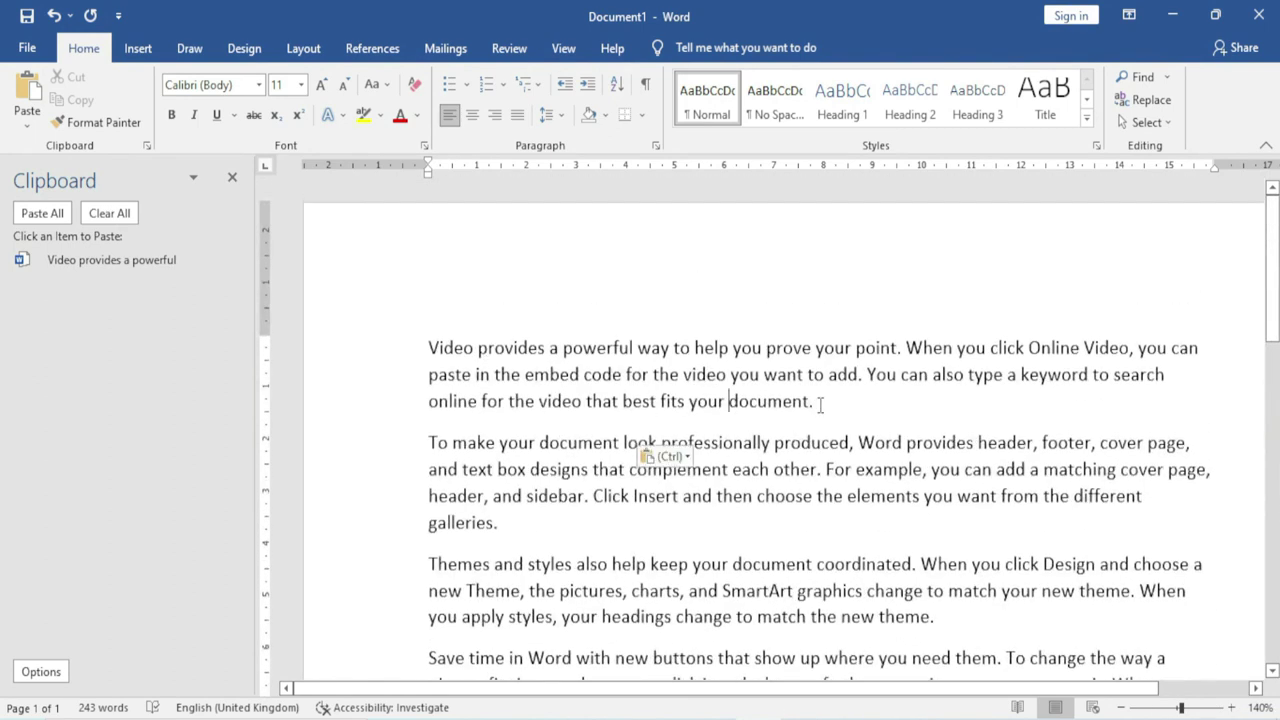
double_click(735, 403)
left_click(78, 100)
scroll(626, 396, "down", 6)
scroll(626, 396, "down", 5)
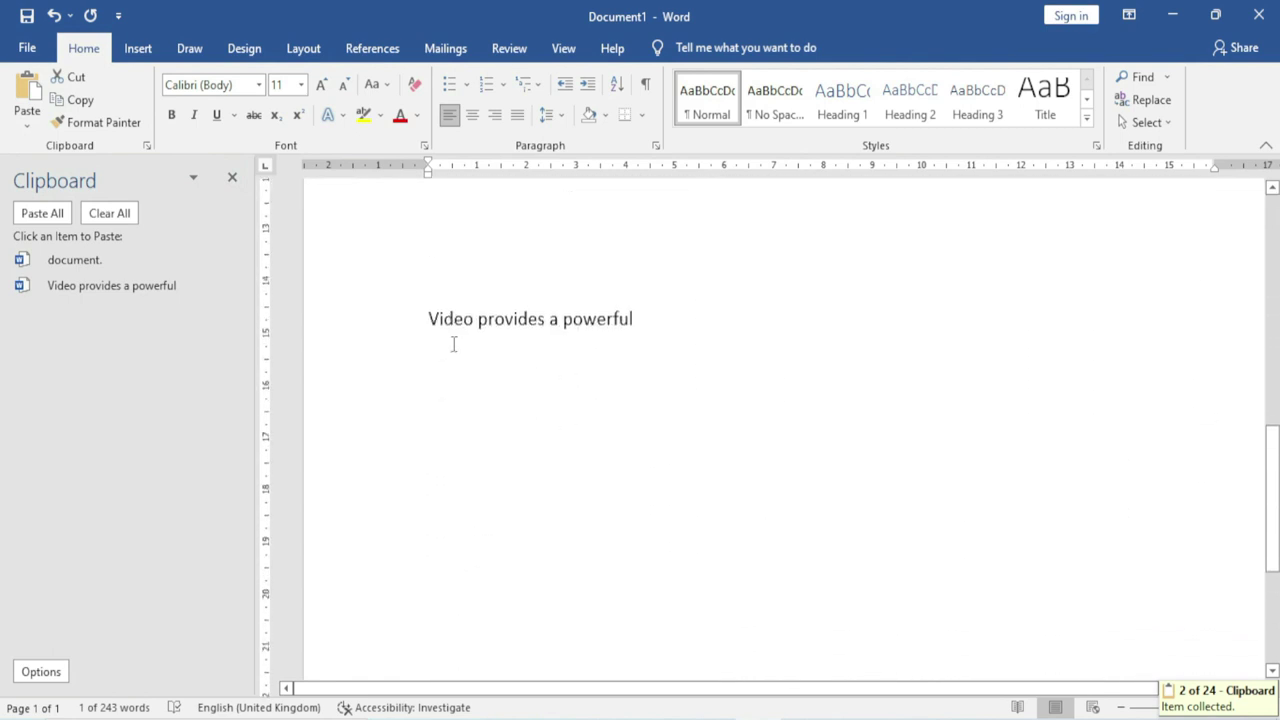
left_click(437, 218)
left_click(27, 92)
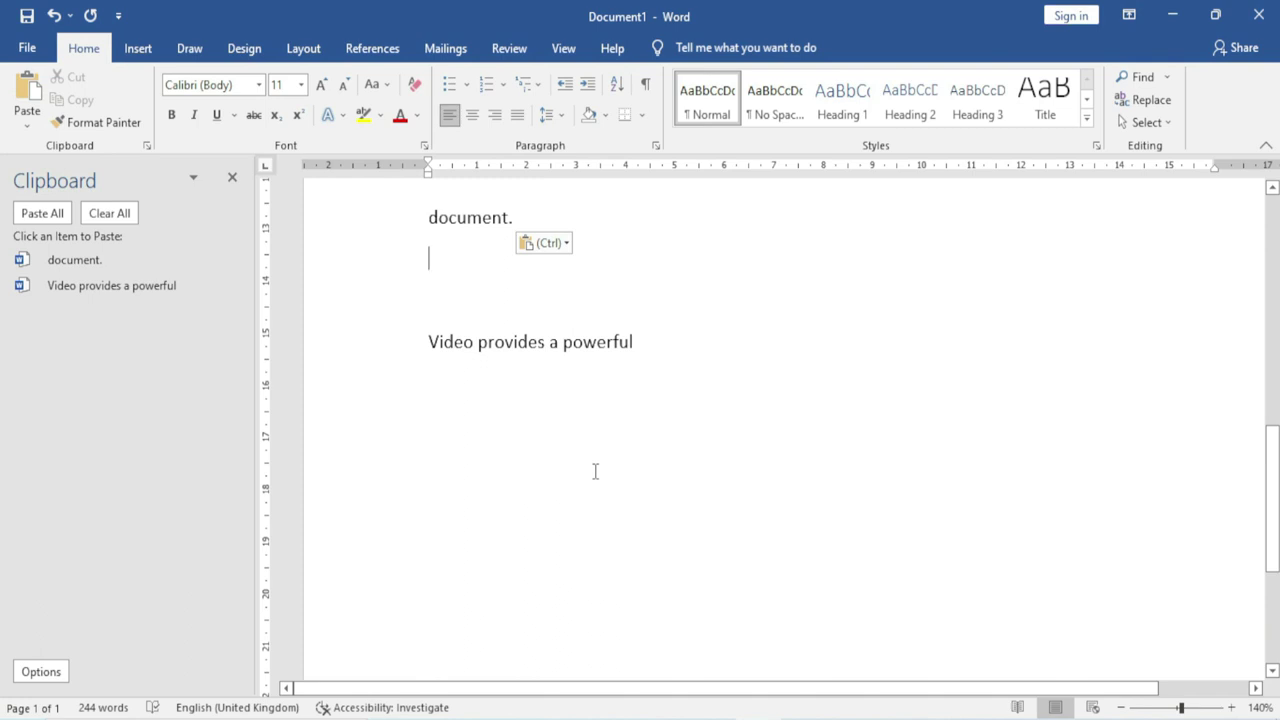
scroll(595, 471, "up", 3)
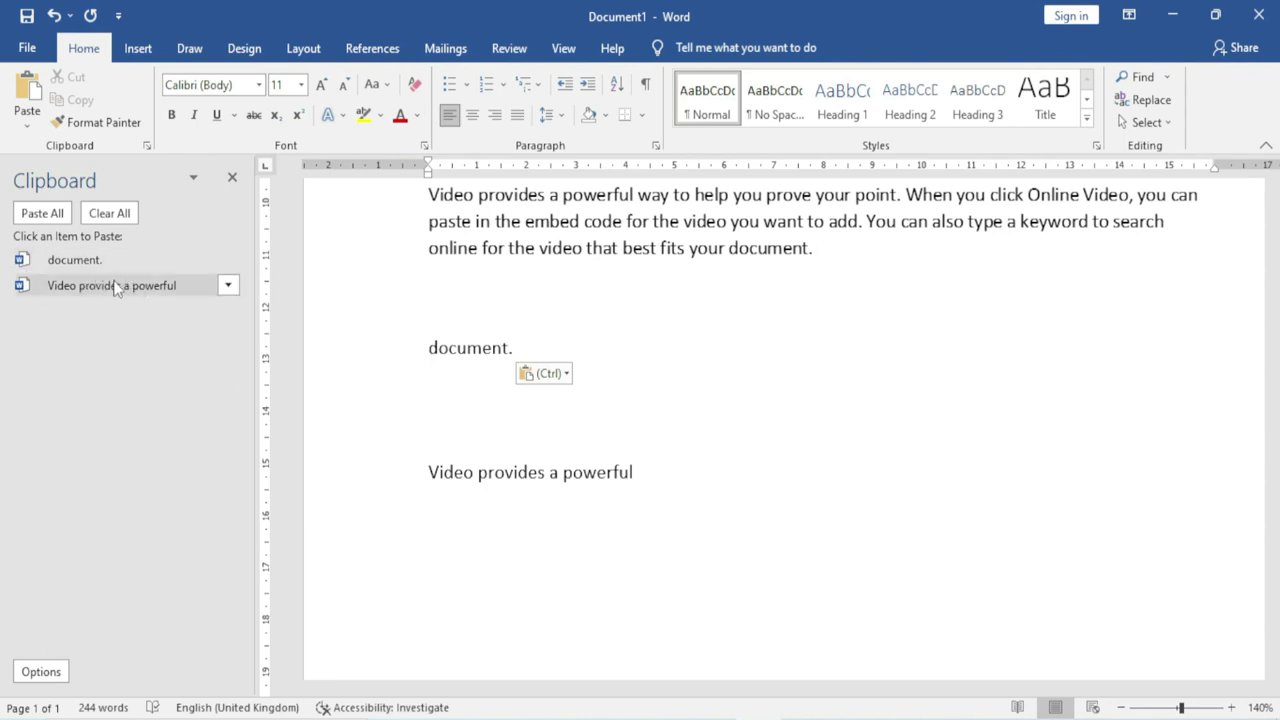
left_click(68, 288)
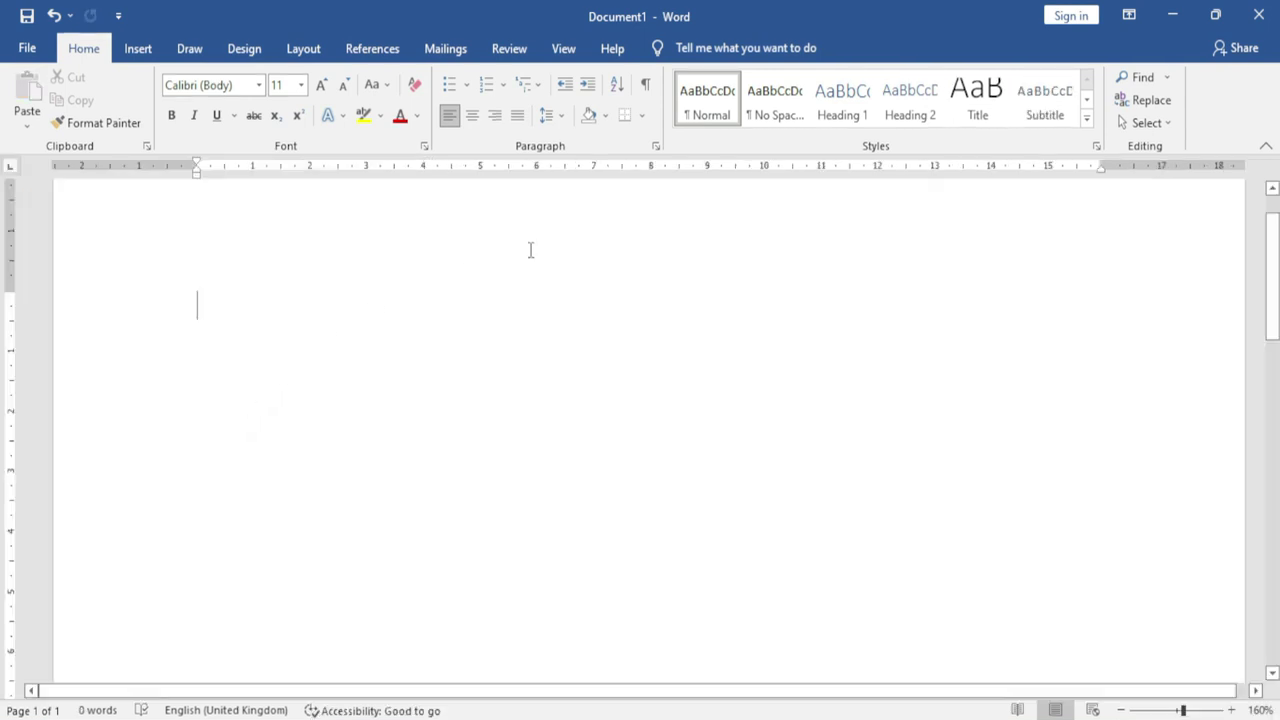
Step: Generate five paragraphs of sample text with =rand() and set the zoom to 130%
type("=rand")
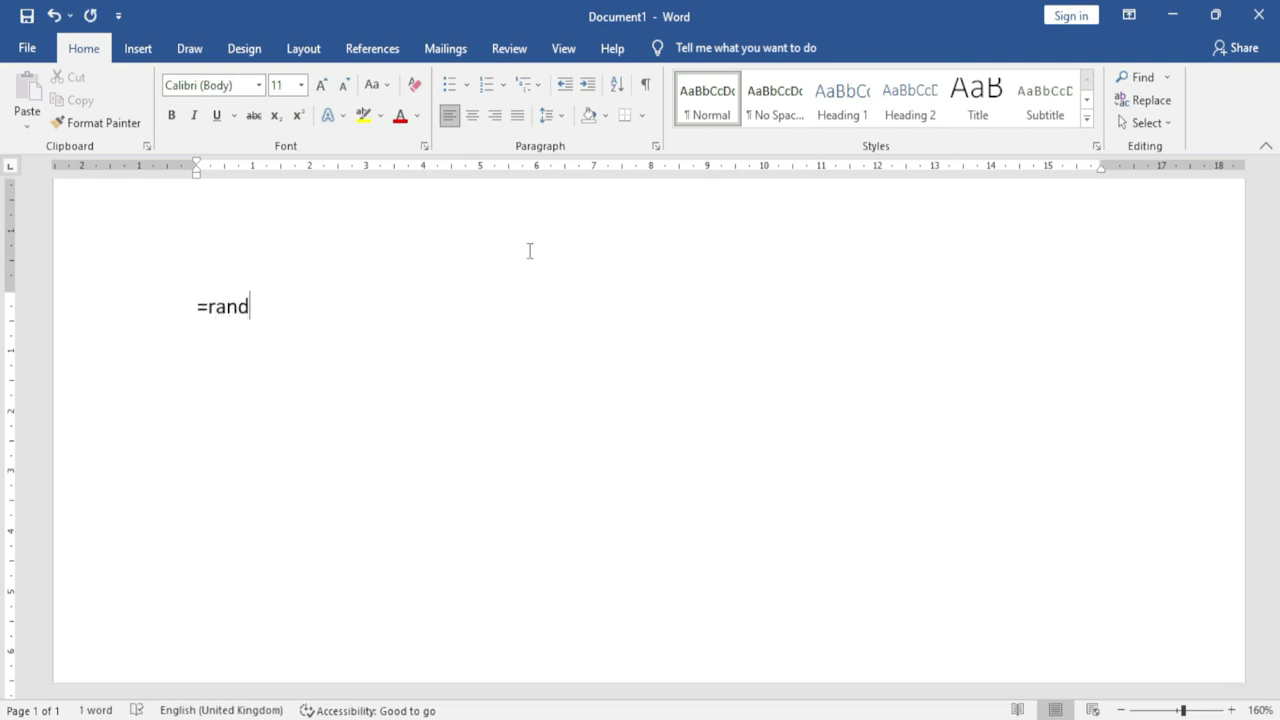
type("(")
key("Return")
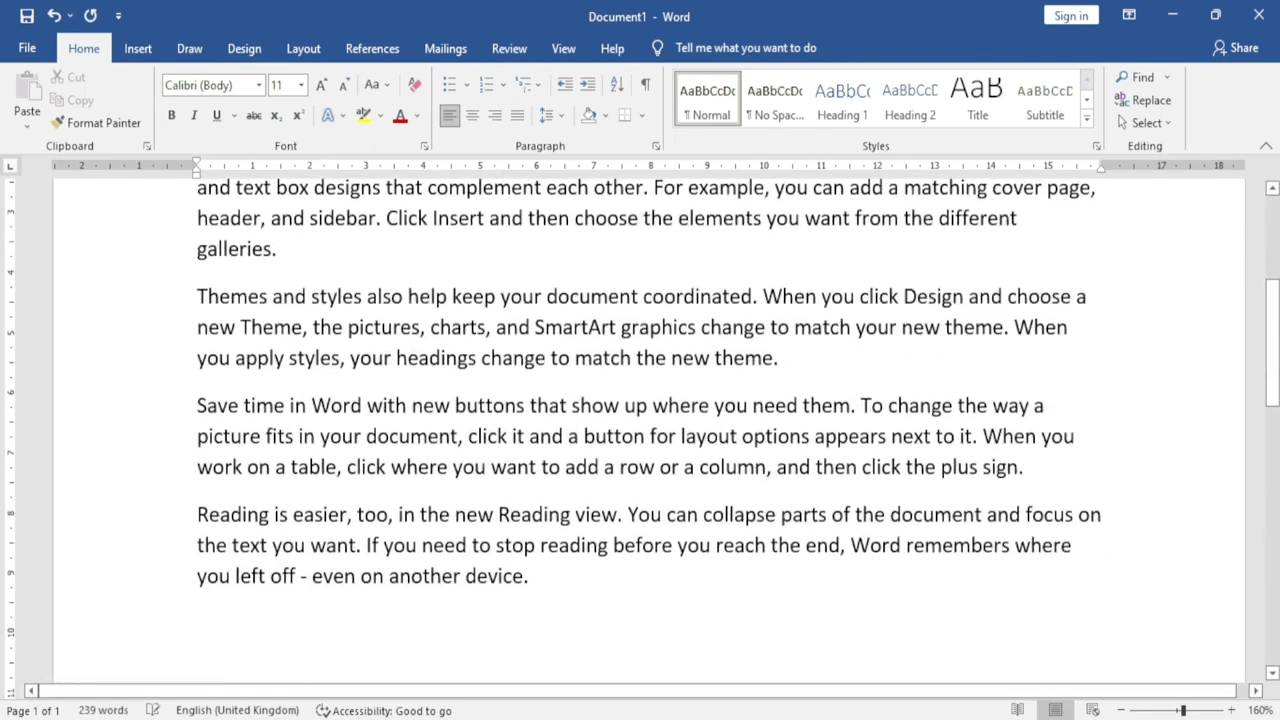
scroll(530, 252, "up", 3)
left_click(1121, 710)
left_click(1121, 710)
left_click(1121, 710)
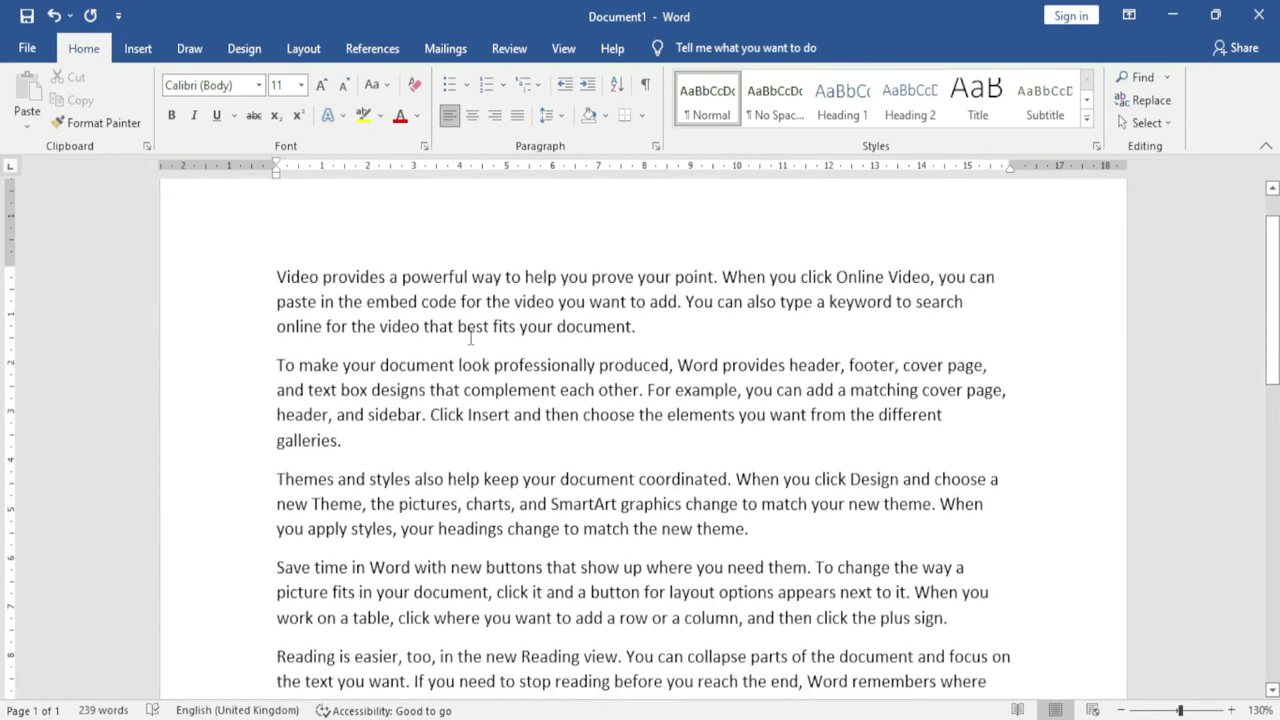
scroll(468, 503, "down", 3)
scroll(468, 503, "up", 3)
left_click(260, 86)
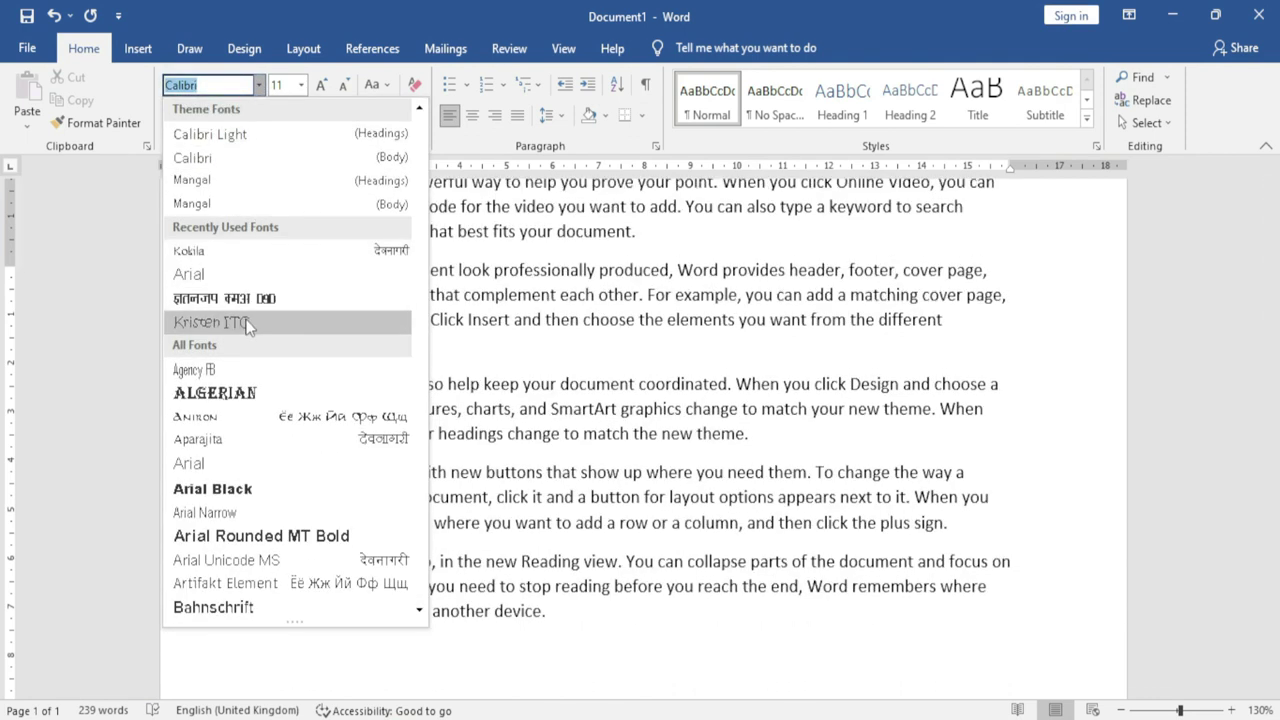
left_click(243, 320)
key("ctrl+a")
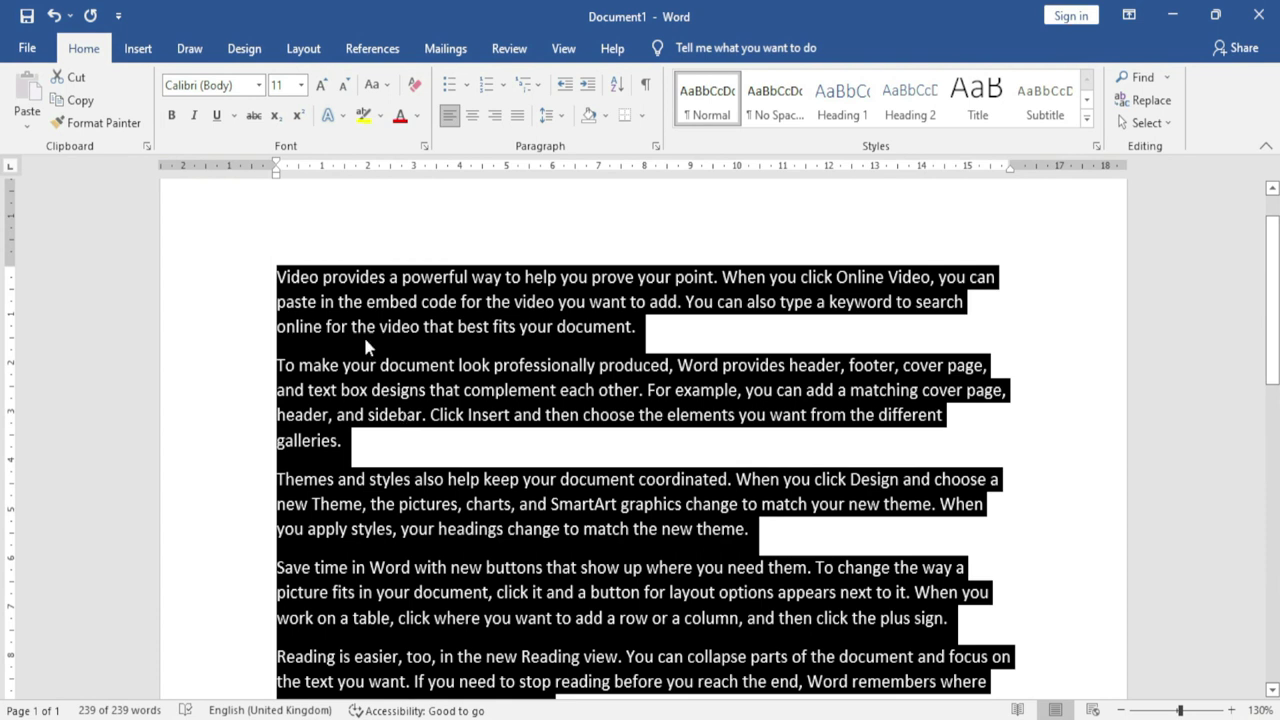
left_click(259, 85)
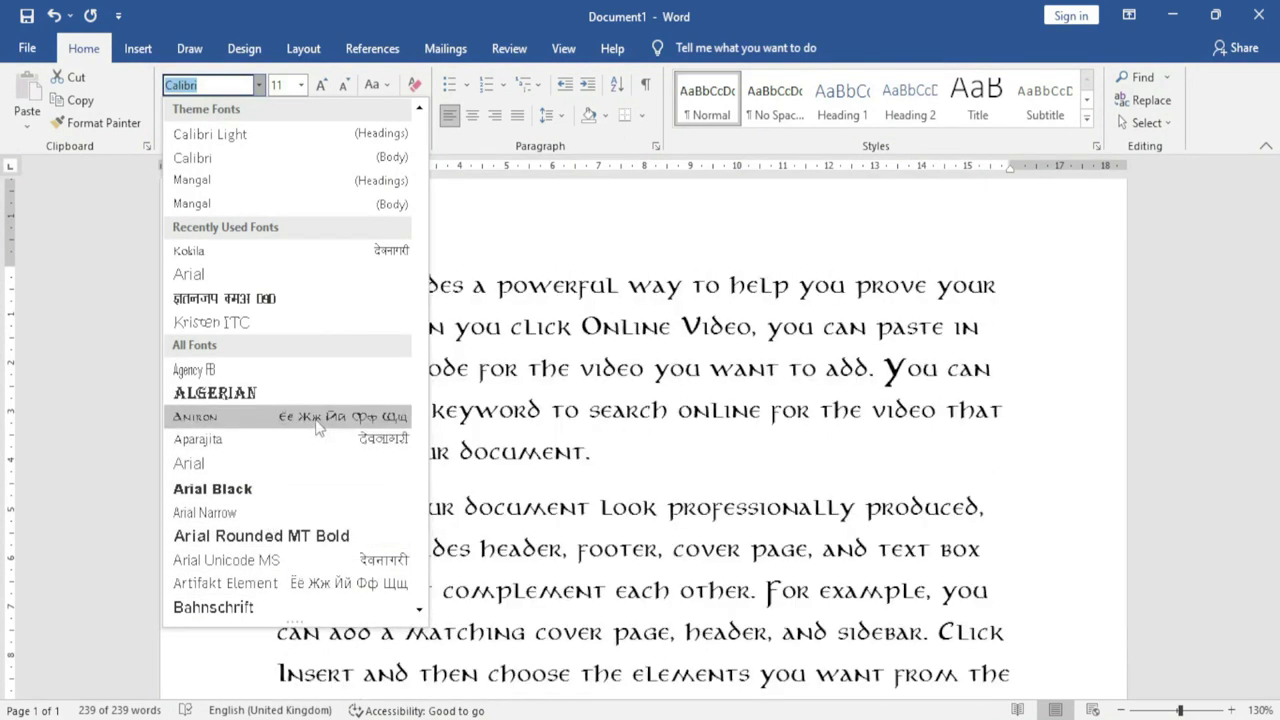
key("Escape")
left_click(301, 86)
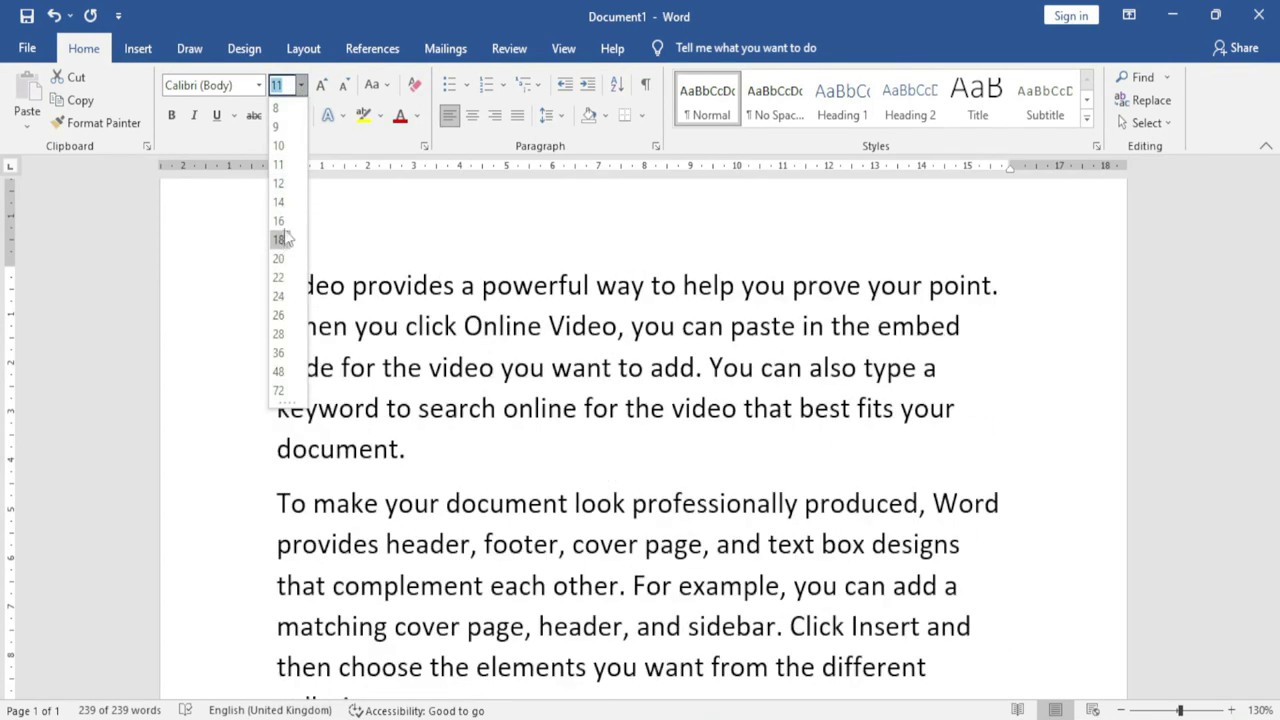
key("Escape")
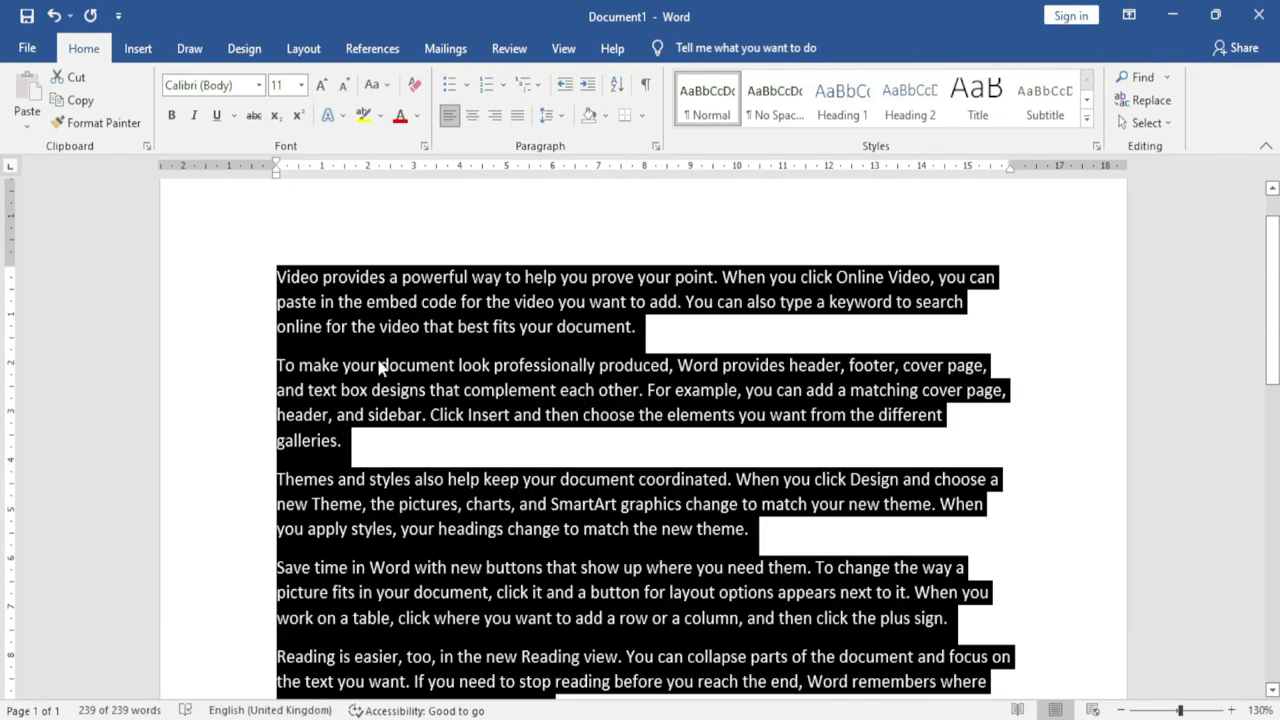
Step: Grow the text five size steps toward 22 pt, then shrink it five steps to 12 pt
left_click(322, 85)
left_click(322, 85)
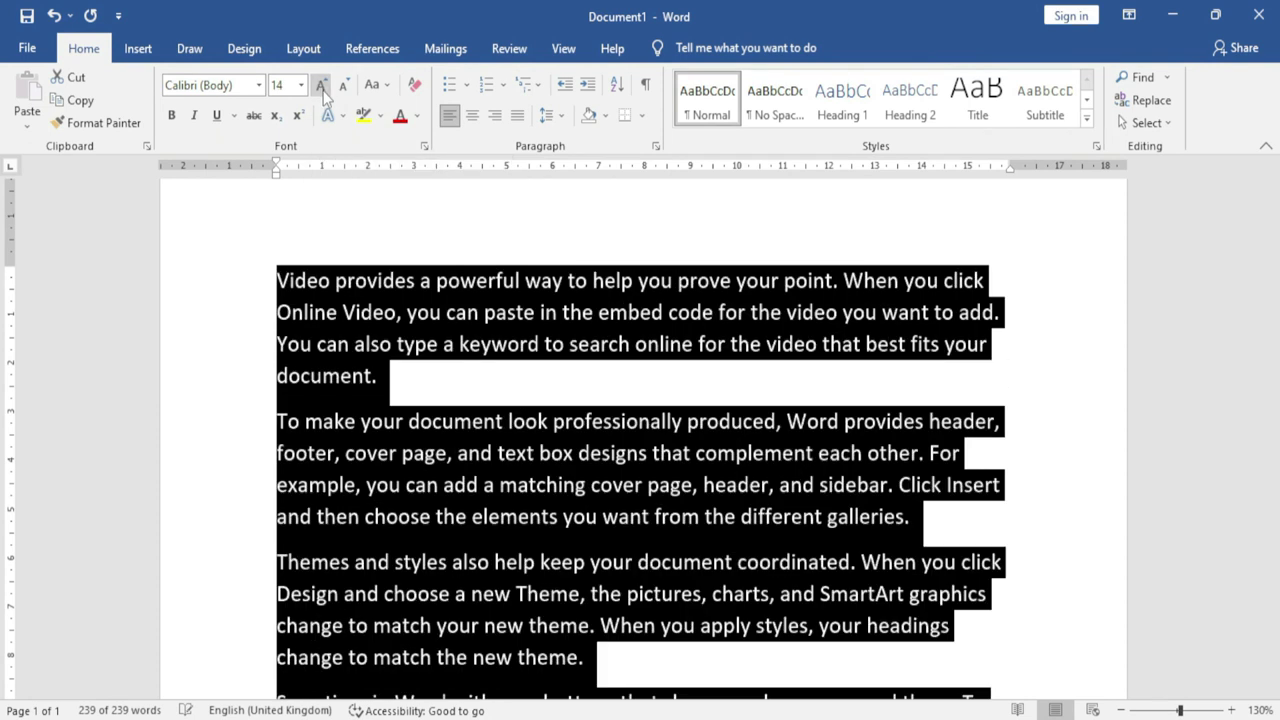
left_click(322, 85)
left_click(322, 85)
left_click(322, 85)
left_click(322, 85)
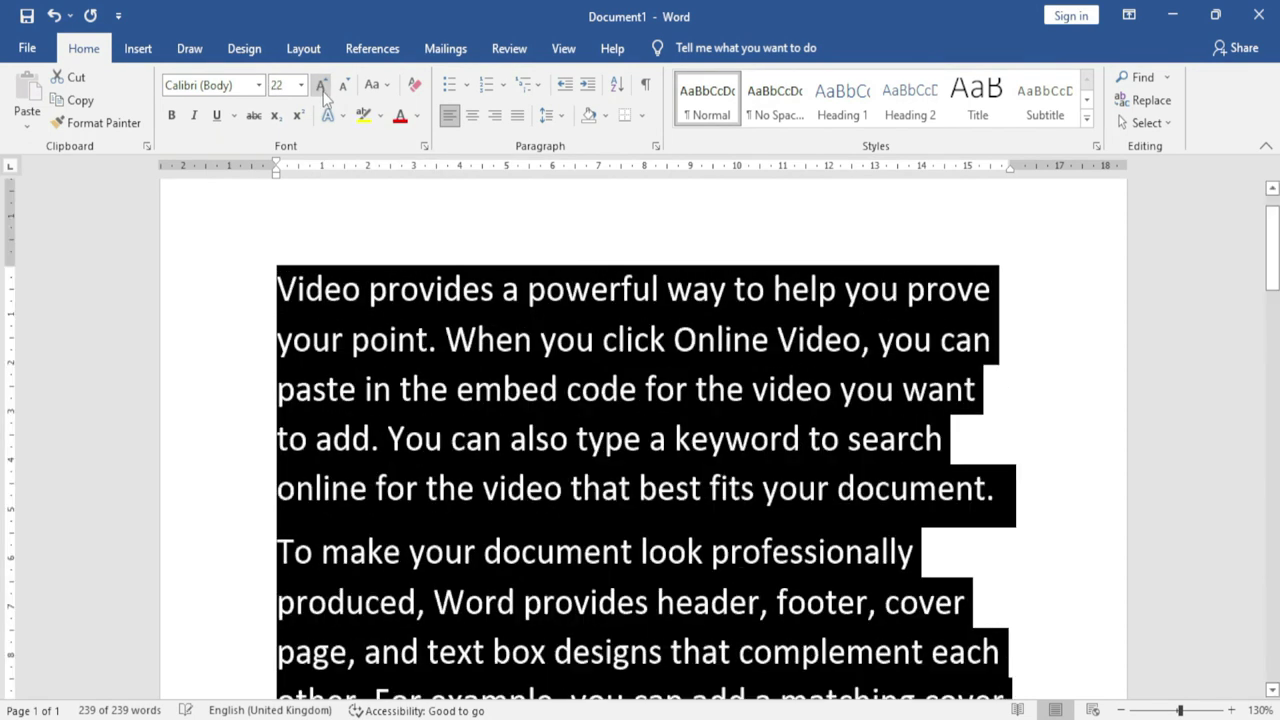
left_click(343, 87)
left_click(343, 87)
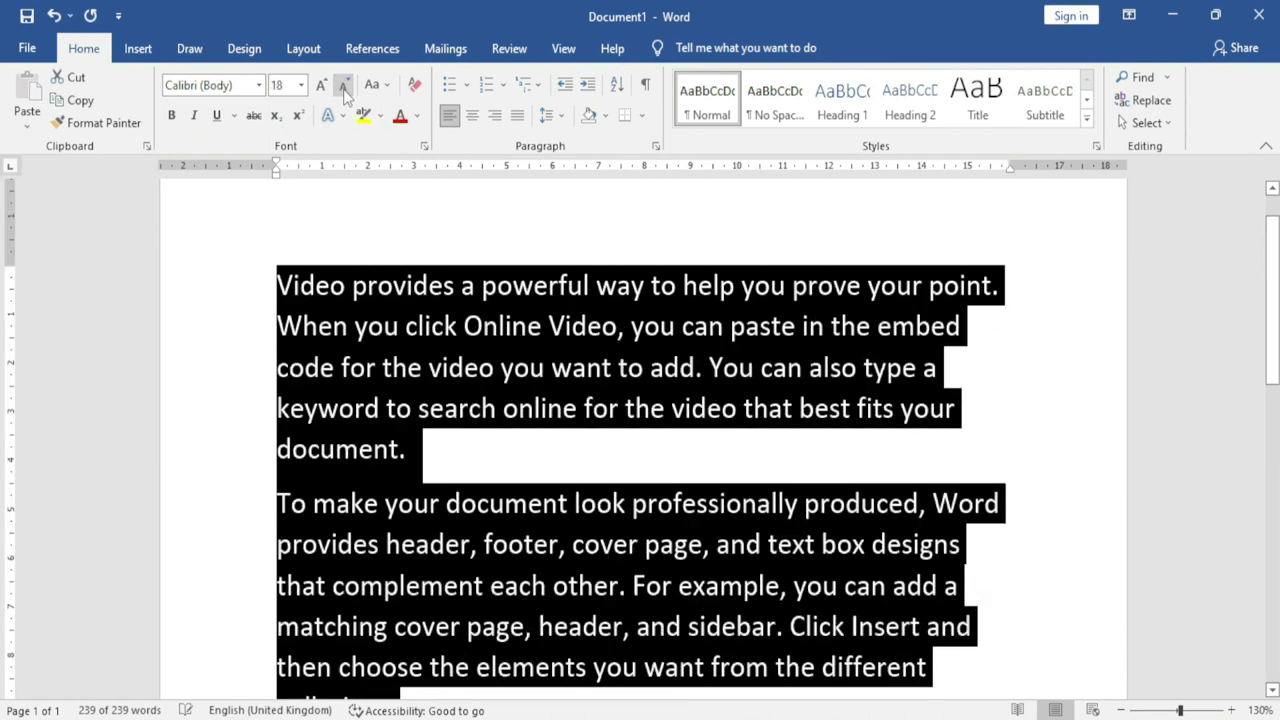
left_click(343, 87)
left_click(343, 87)
left_click(343, 87)
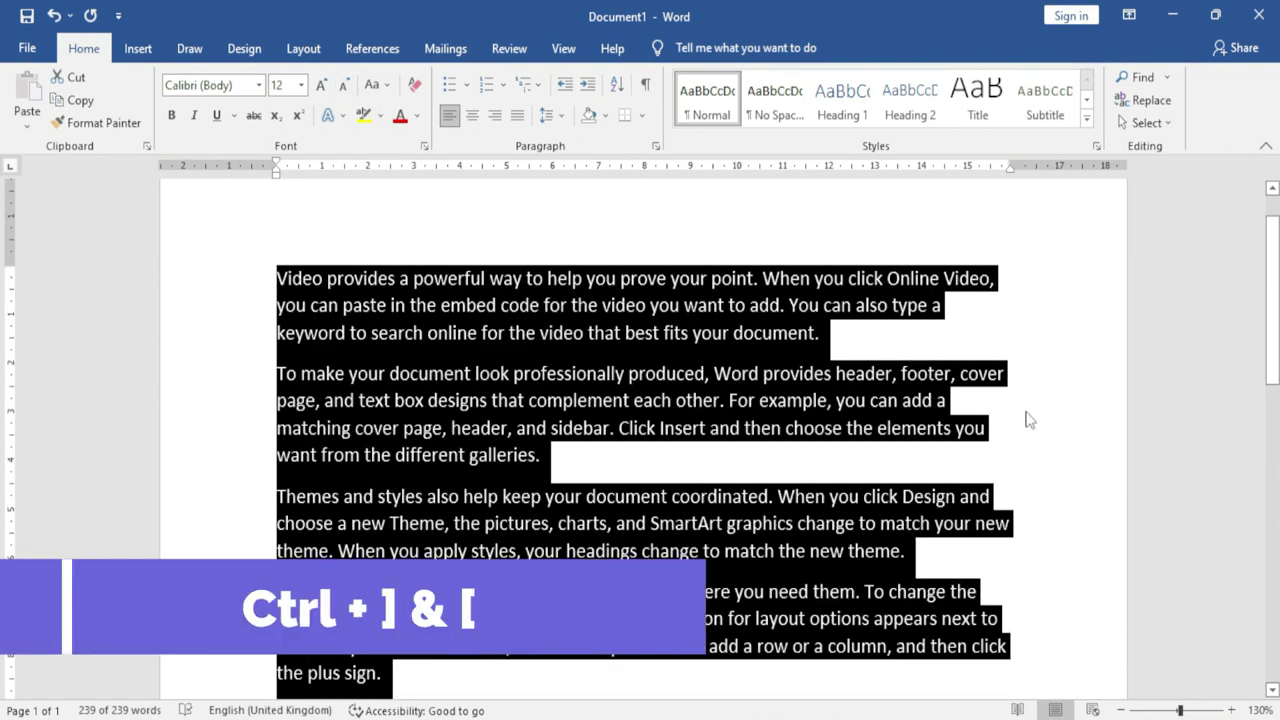
Step: Adjust the font size one point at a time with Ctrl+] and Ctrl+[
key("ctrl+bracketright")
key("ctrl+bracketright")
key("ctrl+bracketright")
key("ctrl+bracketright")
key("ctrl+bracketright")
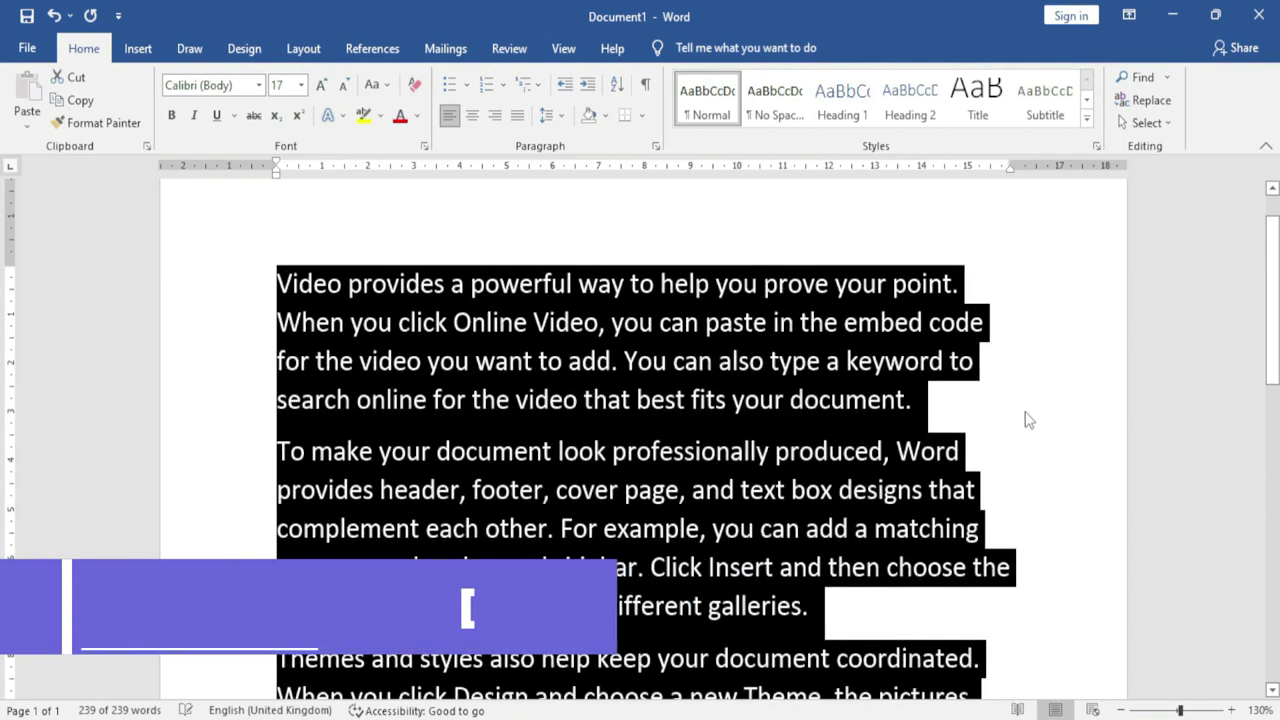
key("ctrl+bracketleft")
key("ctrl+bracketleft")
key("ctrl+bracketleft")
key("ctrl+bracketleft")
key("ctrl+bracketright")
key("ctrl+bracketright")
key("ctrl+bracketright")
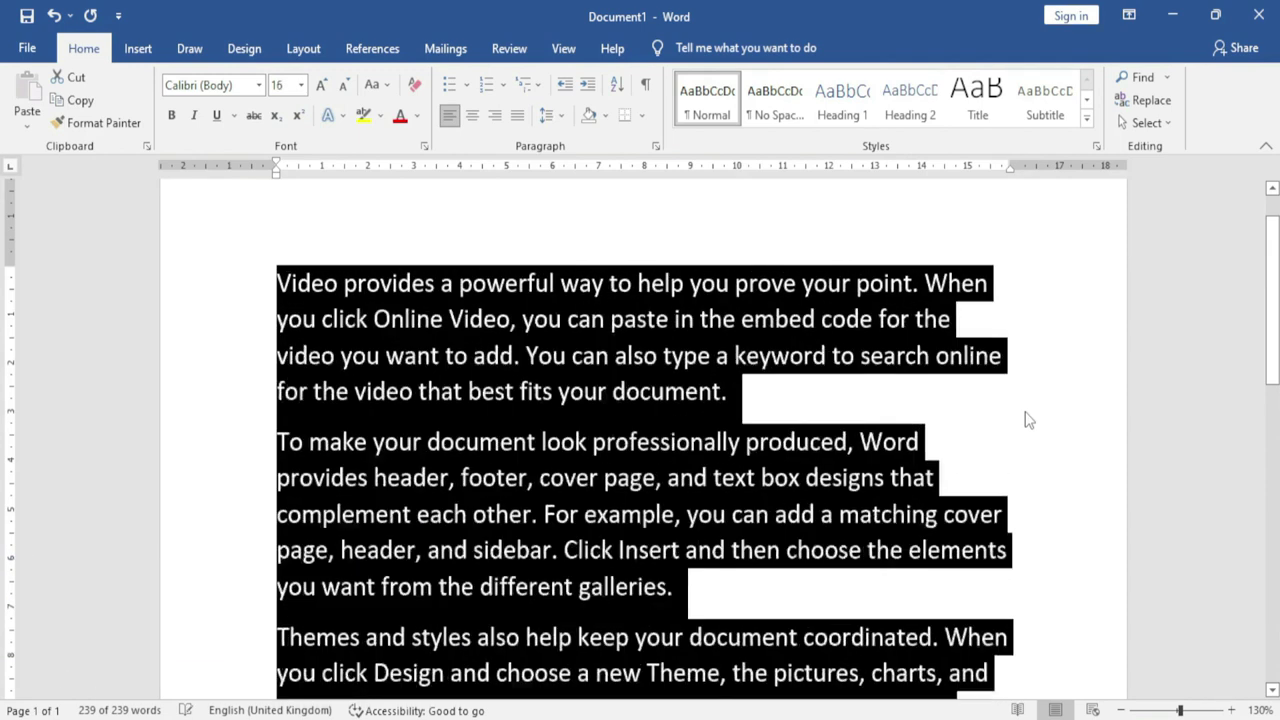
key("ctrl+bracketright")
key("ctrl+bracketright")
key("ctrl+bracketright")
key("ctrl+bracketleft")
key("ctrl+bracketleft")
key("ctrl+bracketleft")
key("ctrl+bracketleft")
key("ctrl+bracketleft")
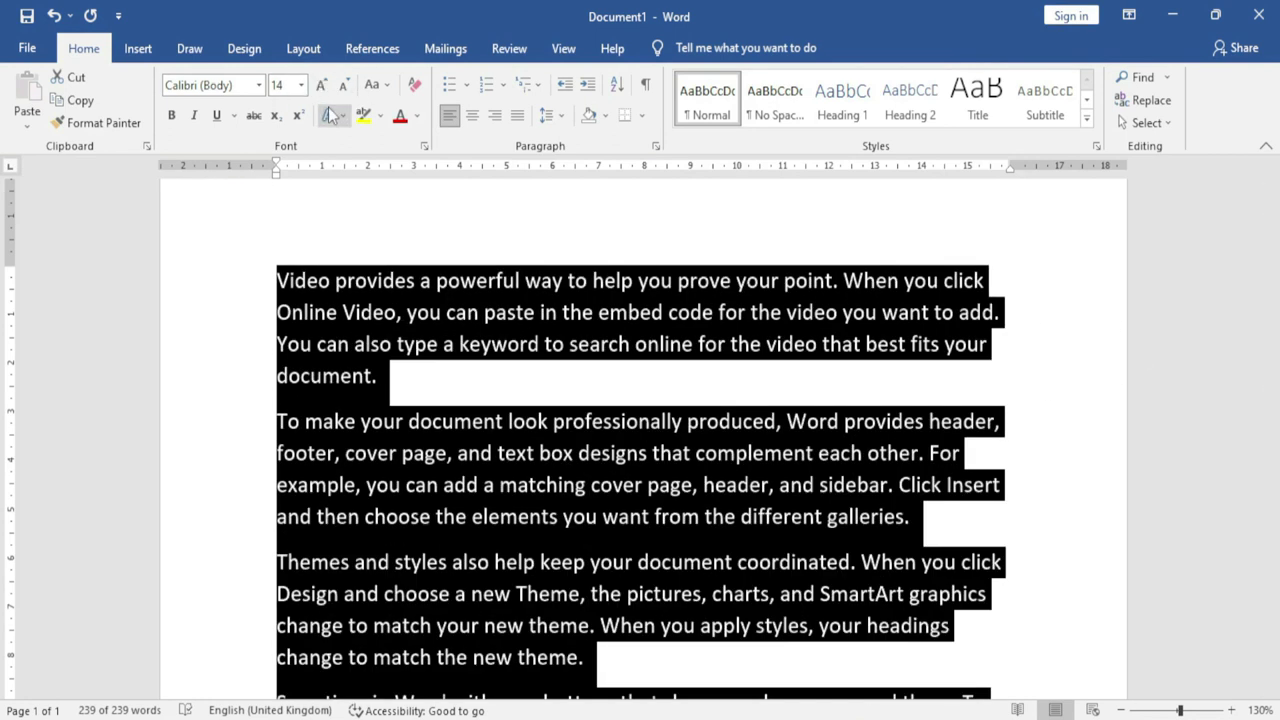
Step: Change the sample text to Sentence case, then to lowercase
left_click(379, 88)
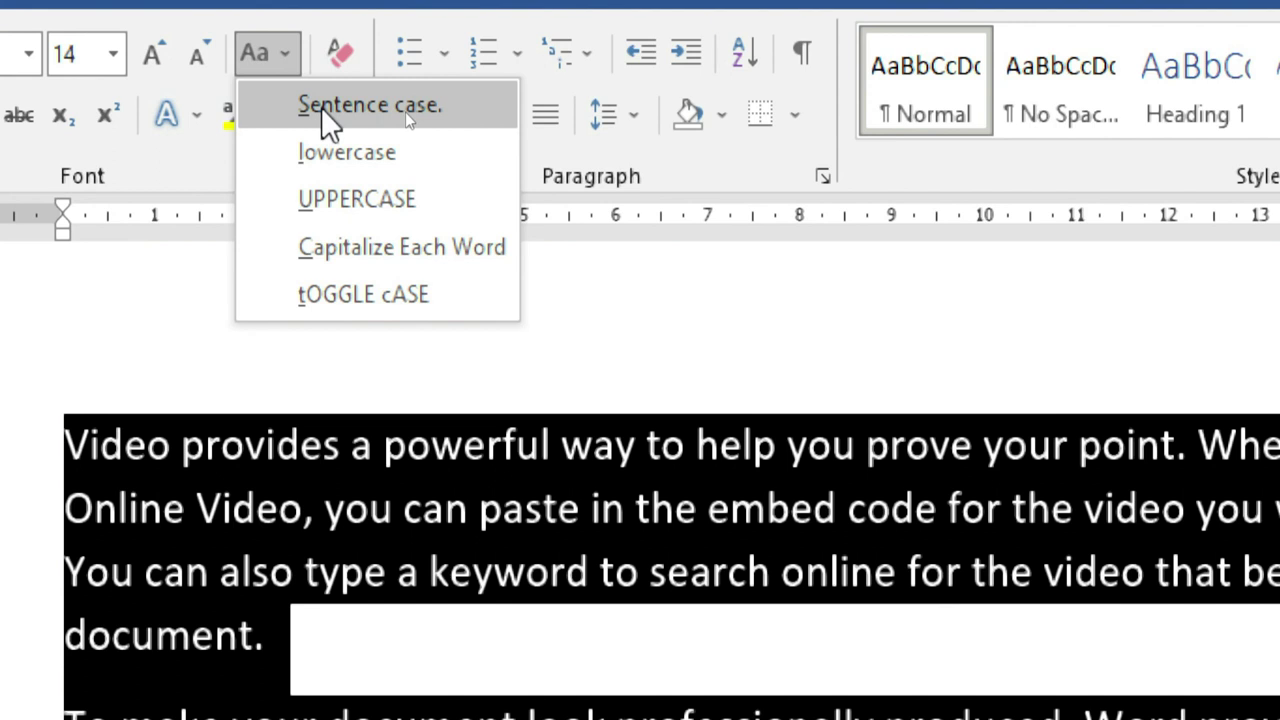
left_click(321, 107)
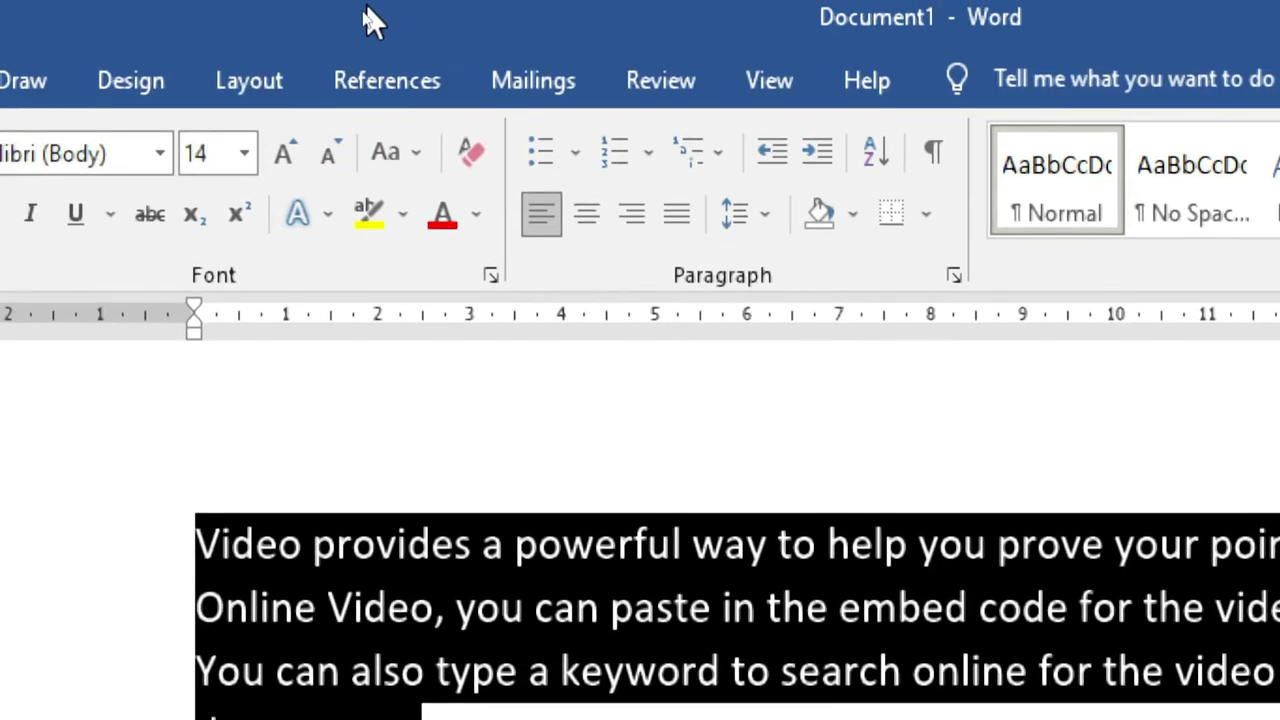
left_click(405, 155)
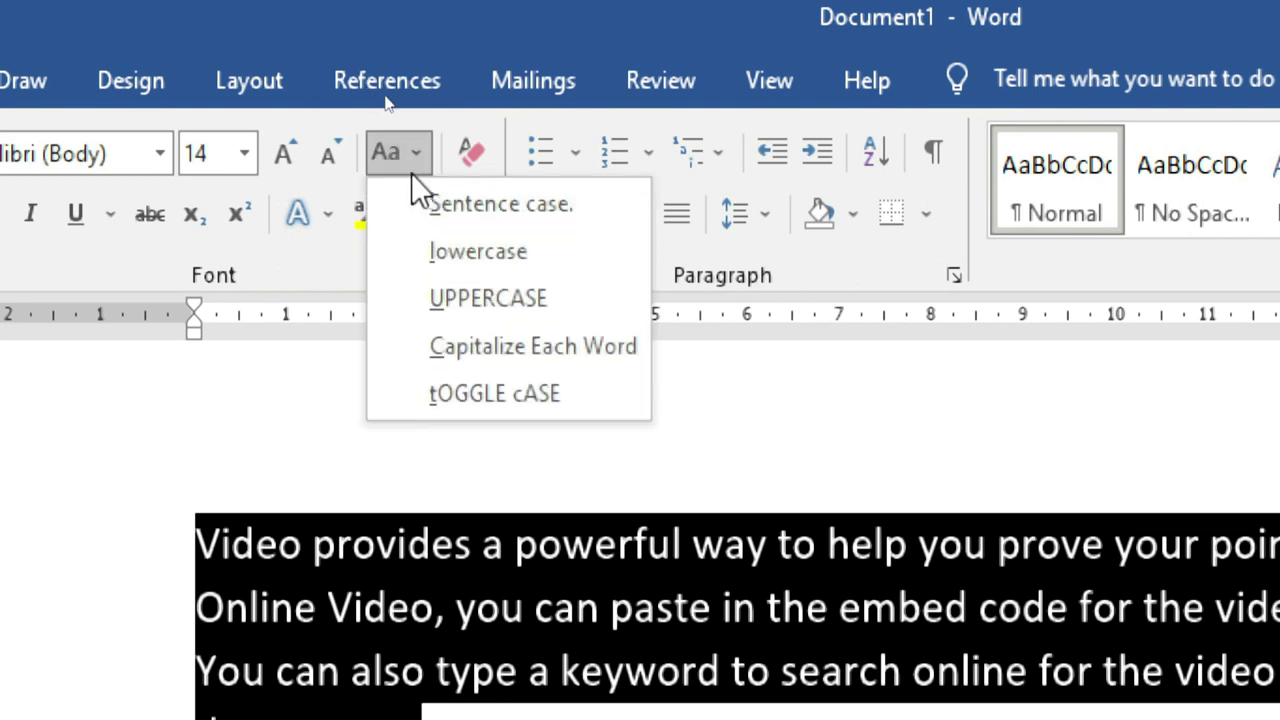
left_click(515, 266)
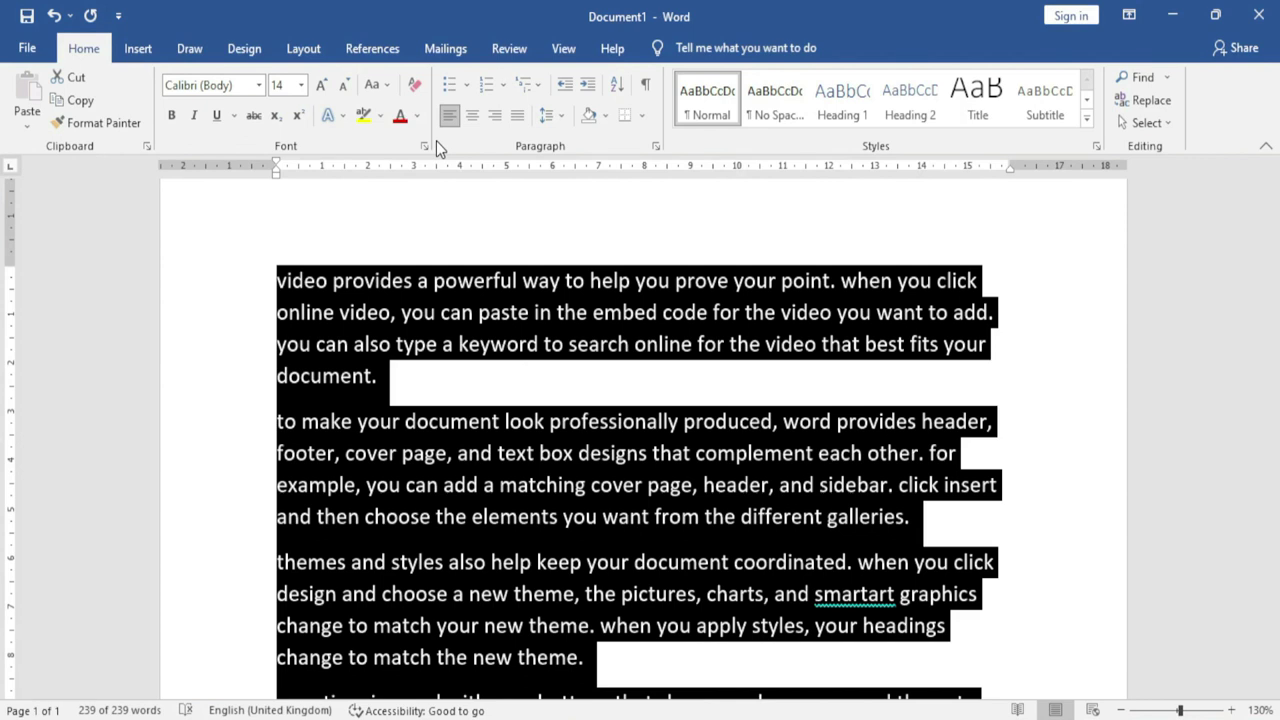
Step: Convert the text to UPPERCASE, then to Capitalize Each Word
left_click(383, 90)
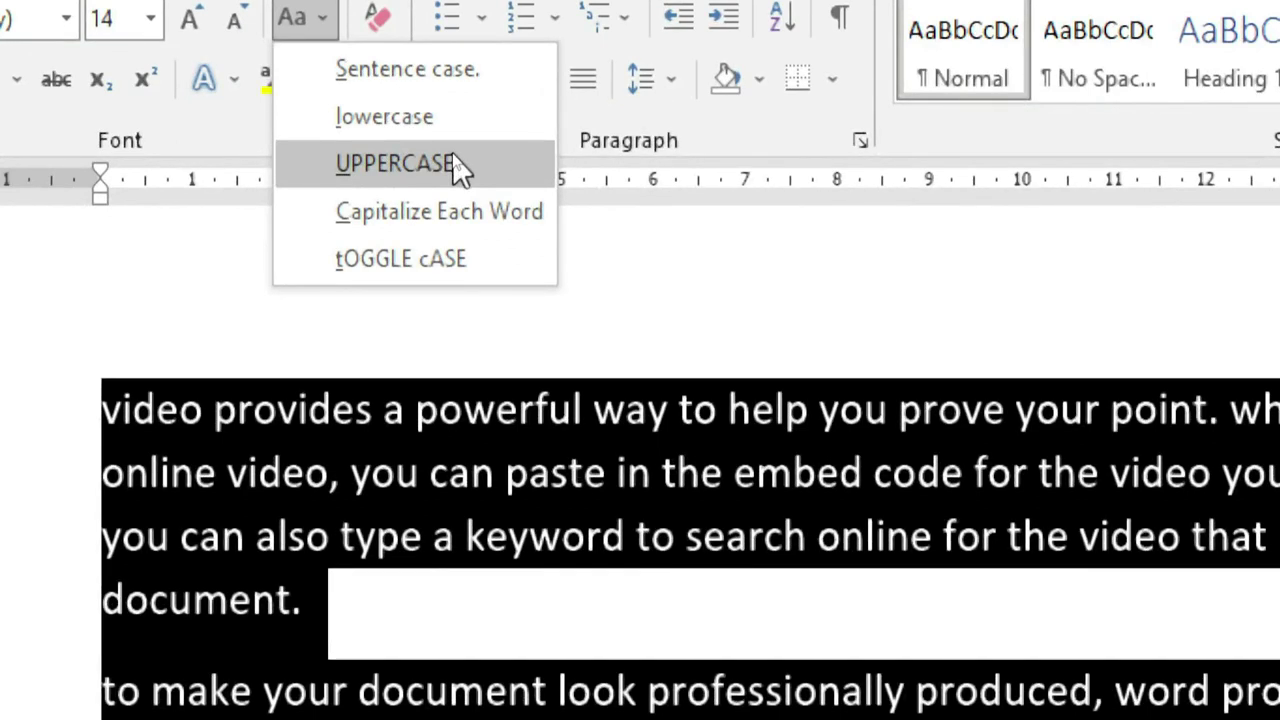
left_click(452, 165)
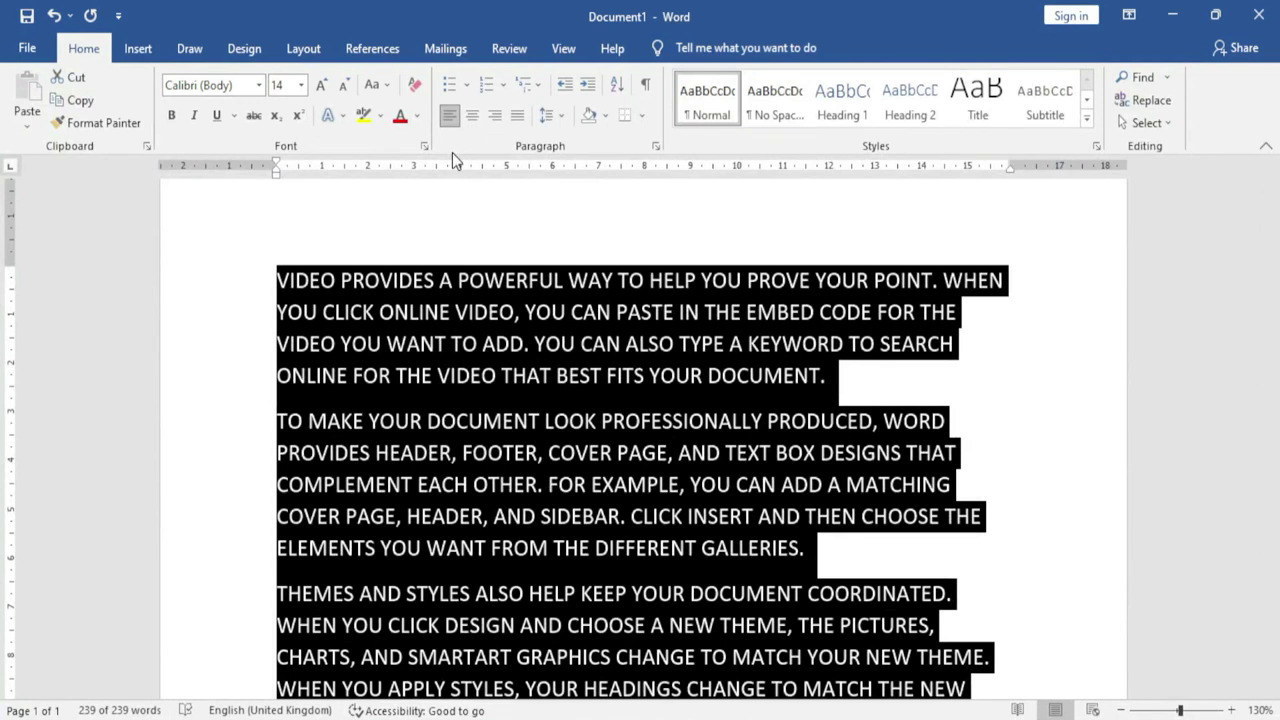
left_click(380, 90)
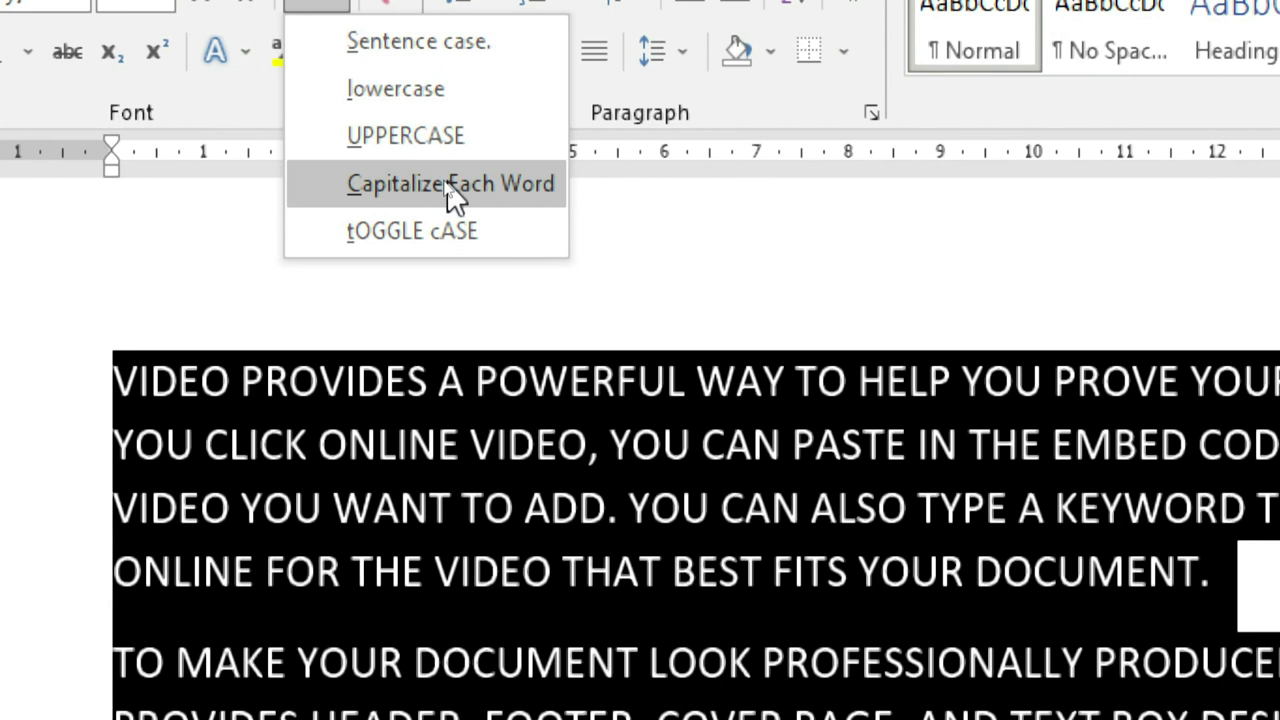
left_click(450, 196)
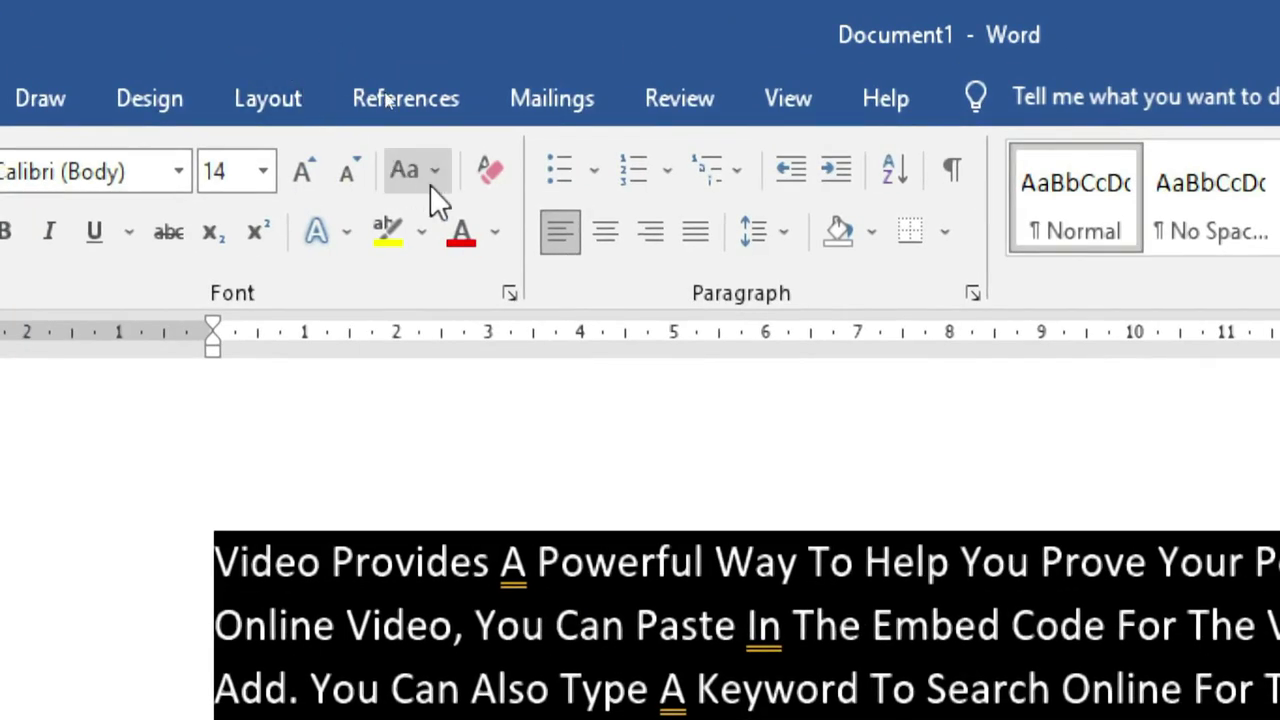
Step: Apply tOGGLE cASE, then Sentence case, then clear formatting back to 11 pt Calibri
left_click(431, 186)
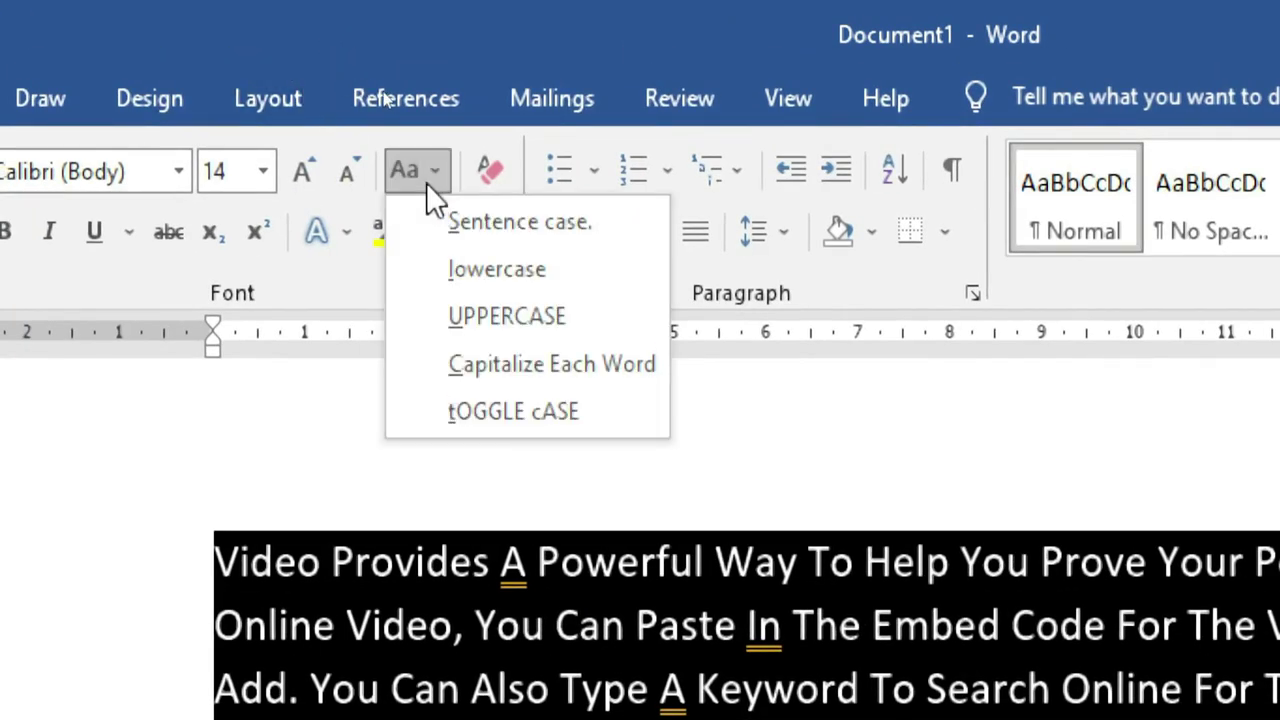
left_click(484, 408)
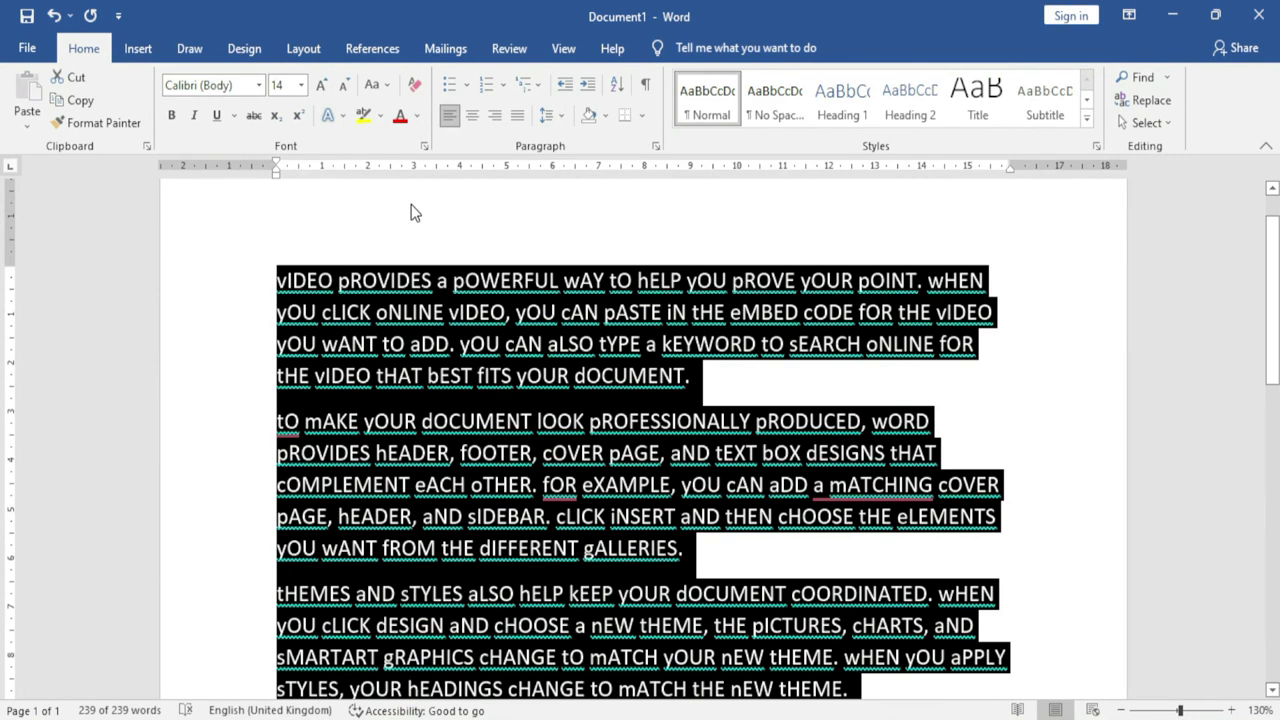
left_click(377, 85)
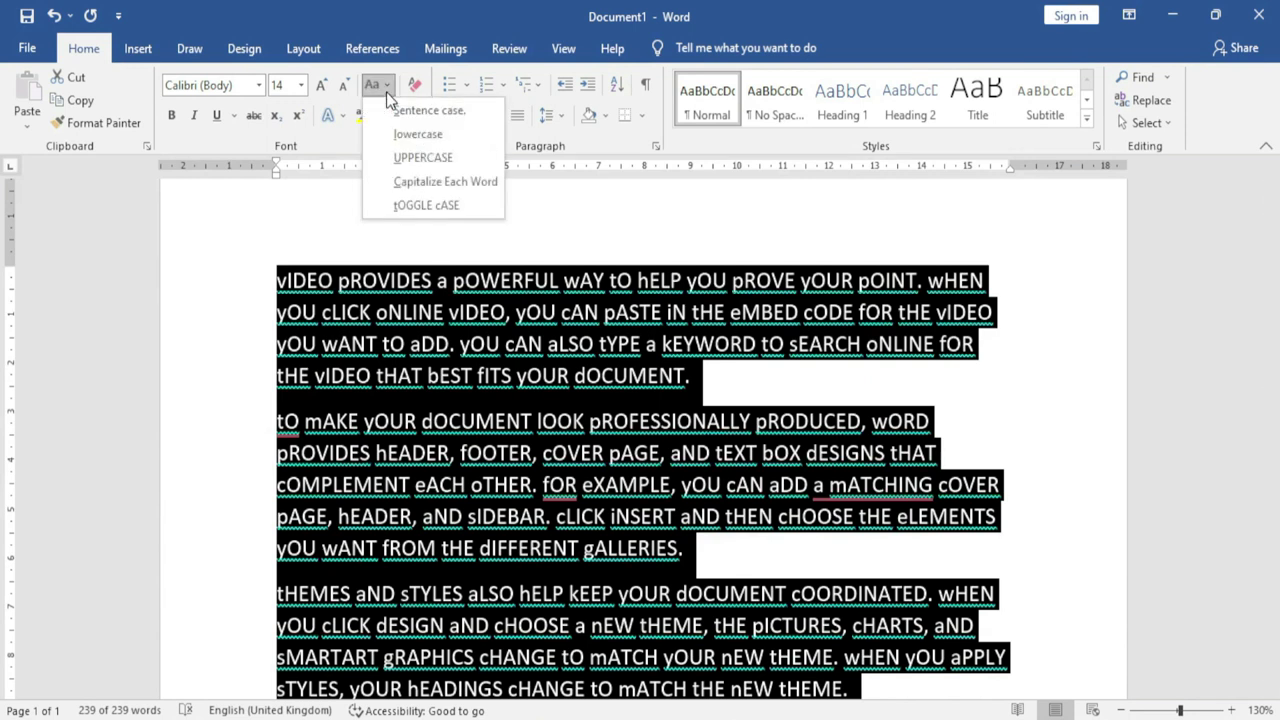
left_click(422, 113)
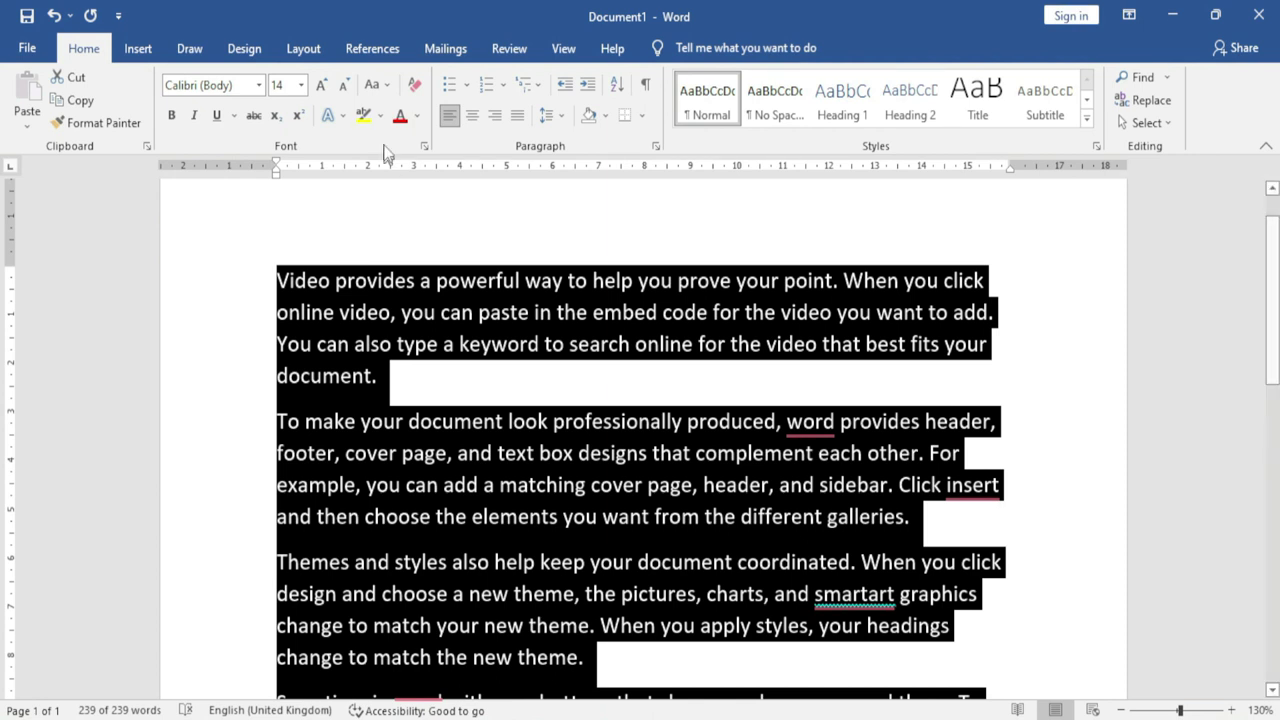
left_click(377, 85)
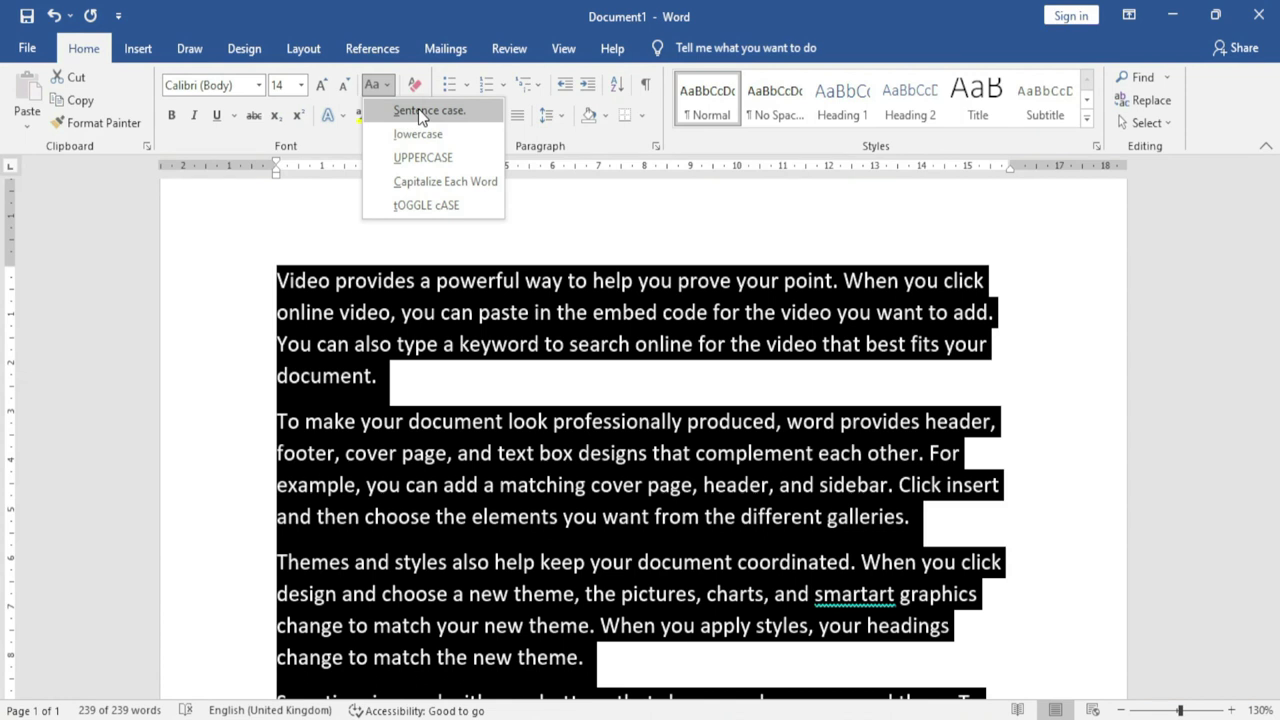
left_click(414, 85)
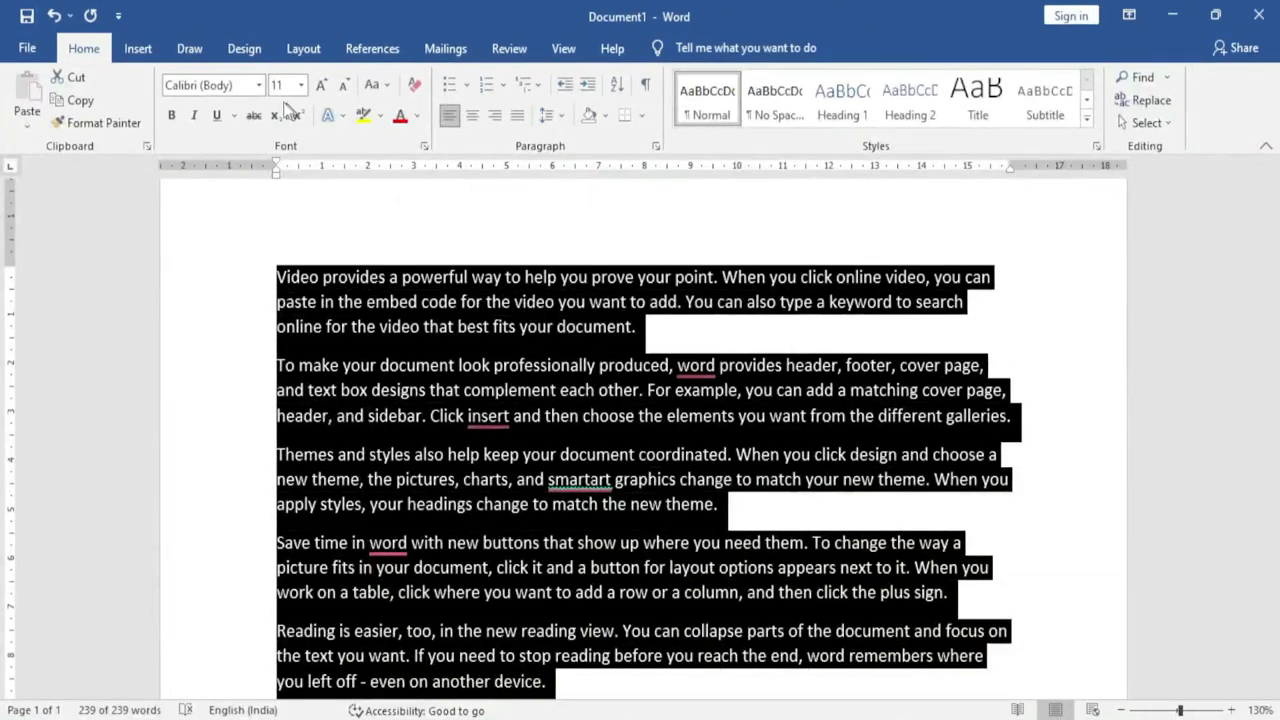
Step: Set all the text to the Aniron font at 18 pt
left_click(260, 87)
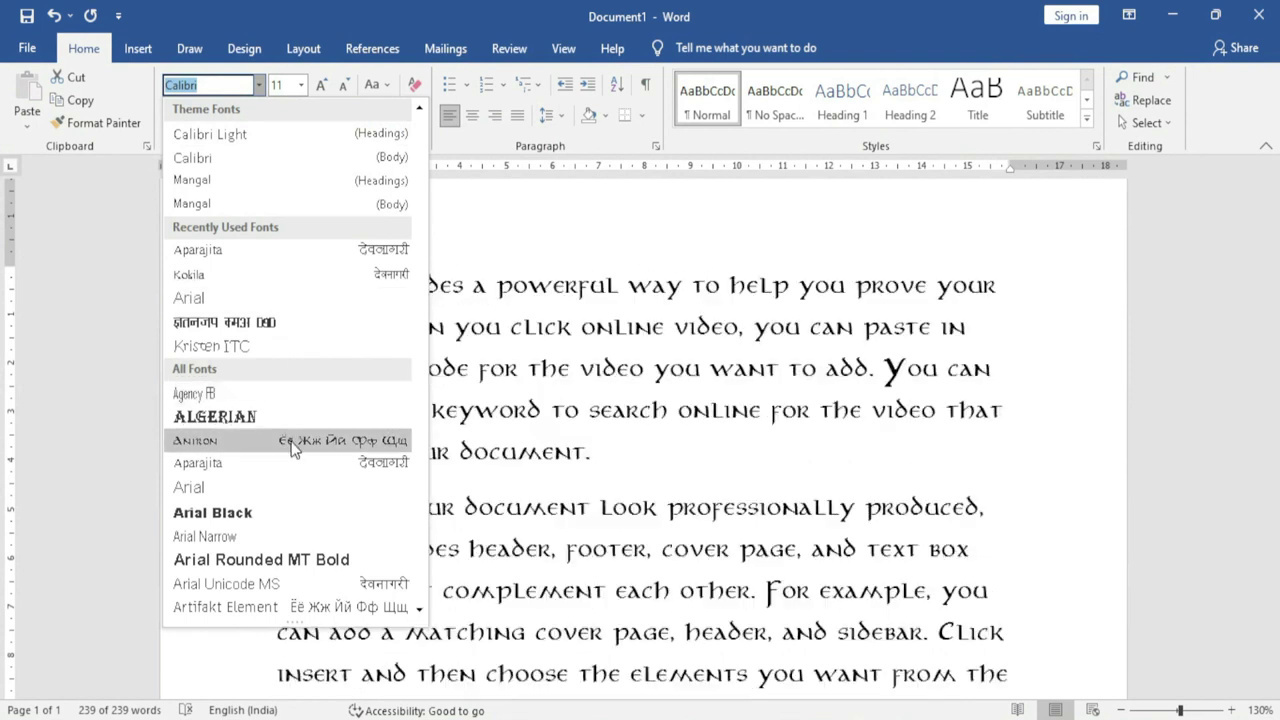
left_click(290, 447)
key("ctrl+a")
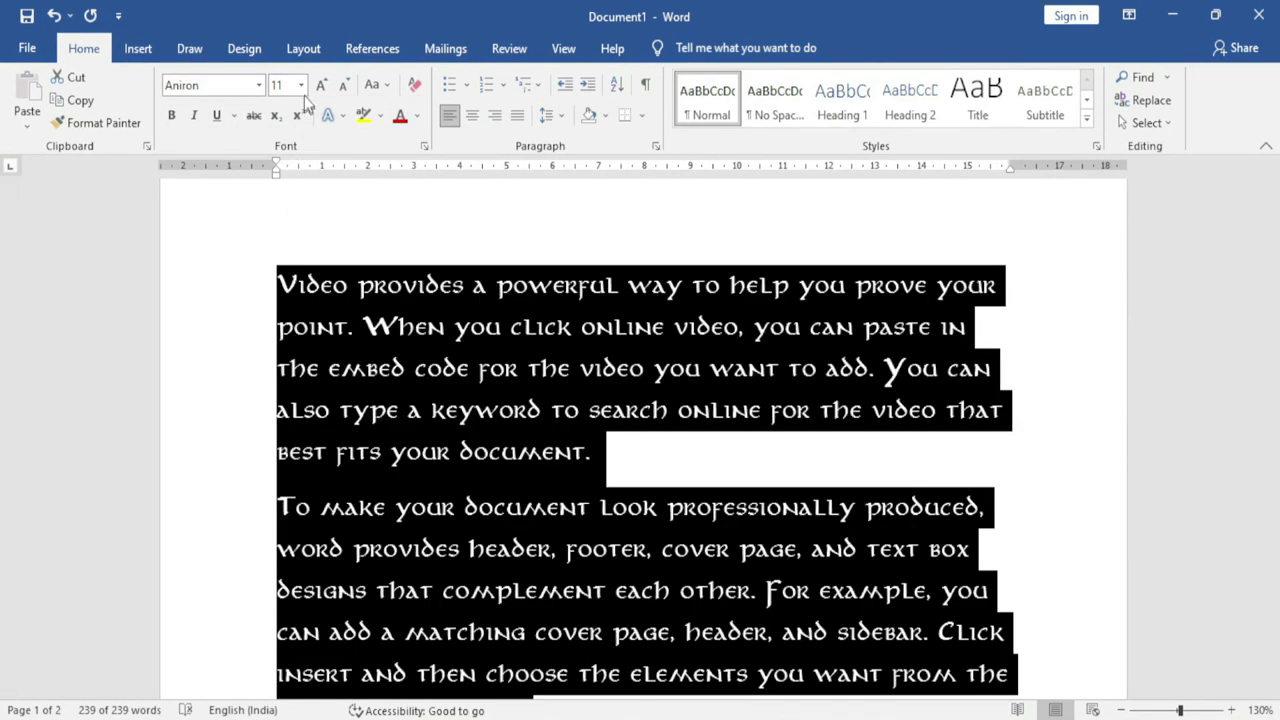
left_click(300, 86)
left_click(280, 241)
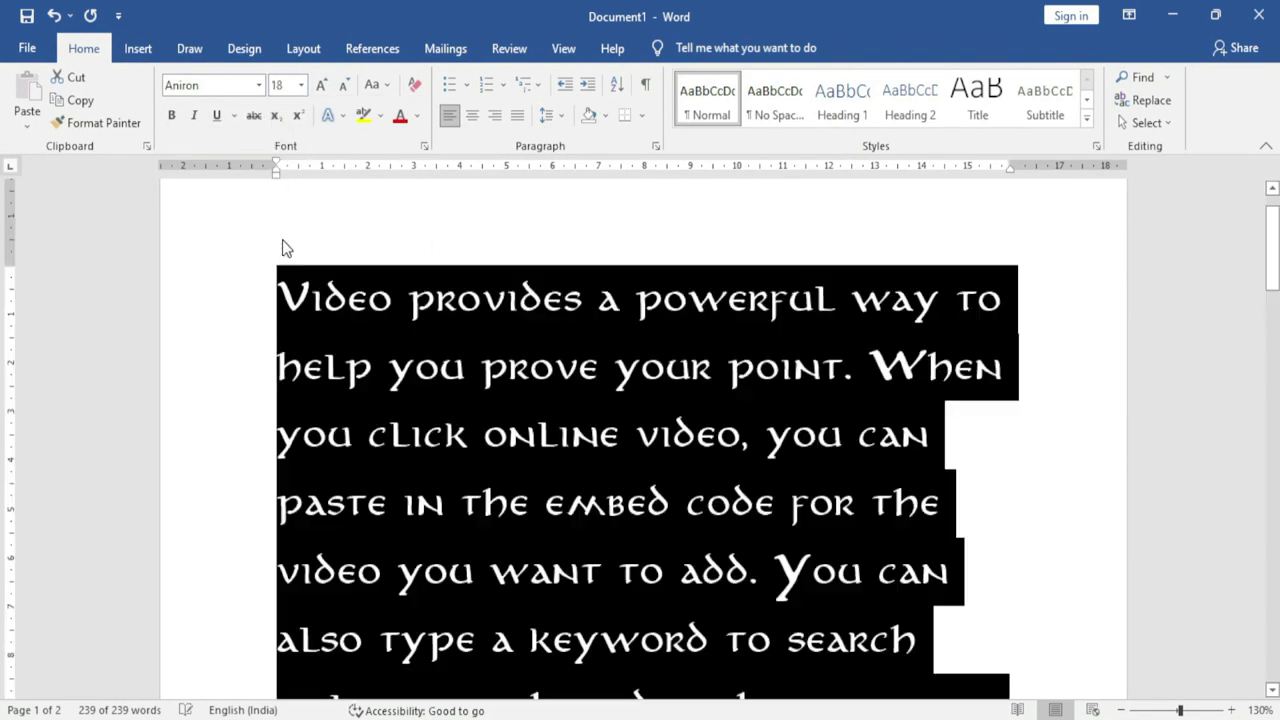
Step: Make the text bold, italic and underlined, then clear it back to plain Calibri 11
left_click(171, 115)
left_click(194, 115)
left_click(216, 115)
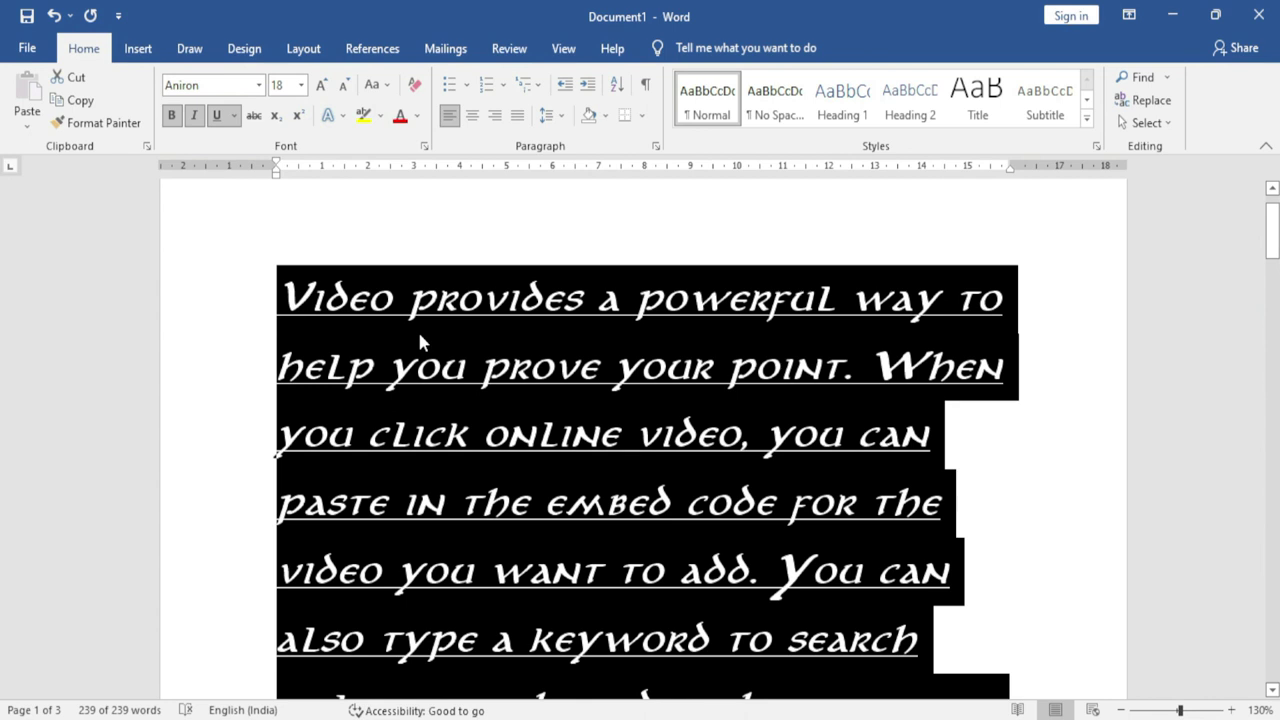
left_click(416, 90)
left_click(570, 479)
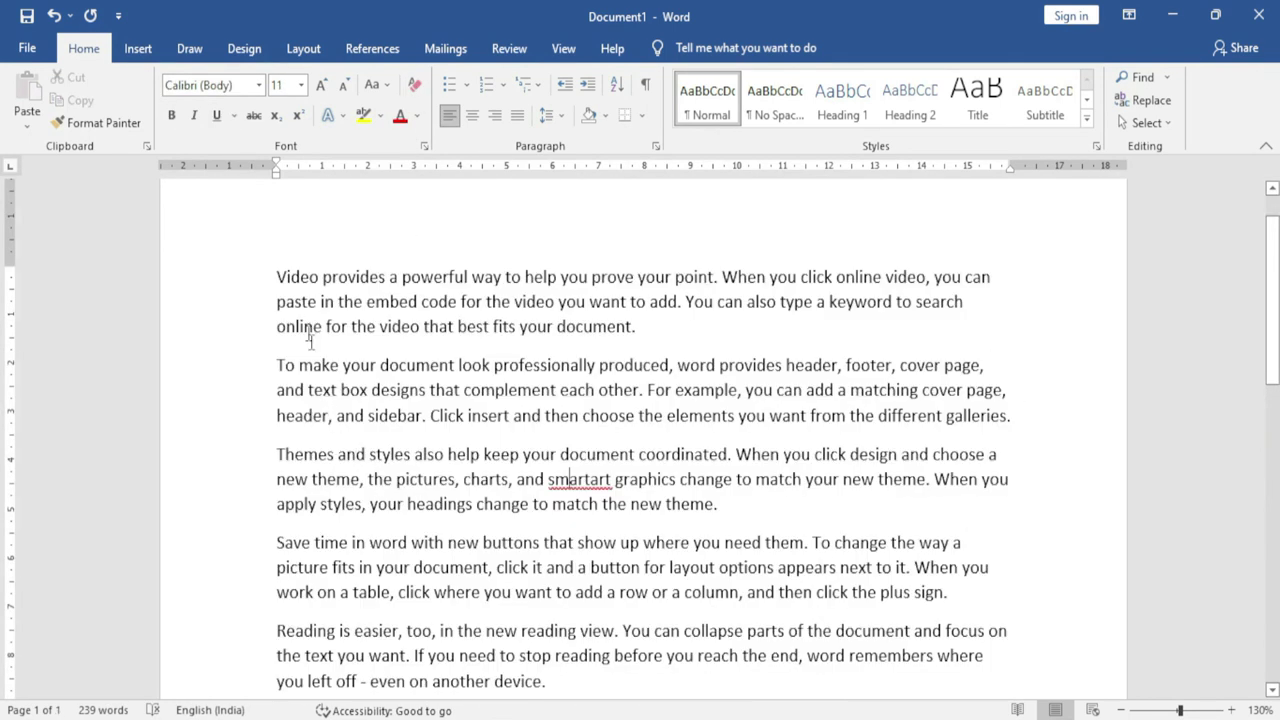
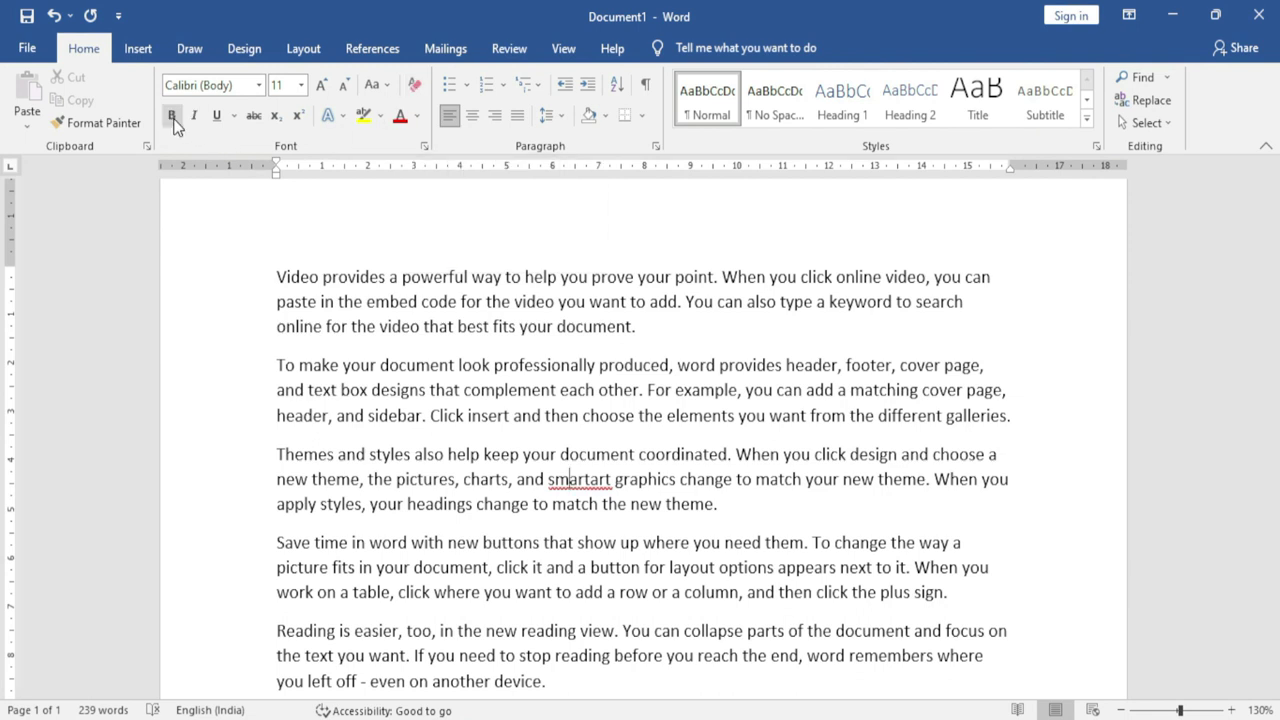
Step: Make the first paragraph's first line bold and its second line italic
left_click(244, 276)
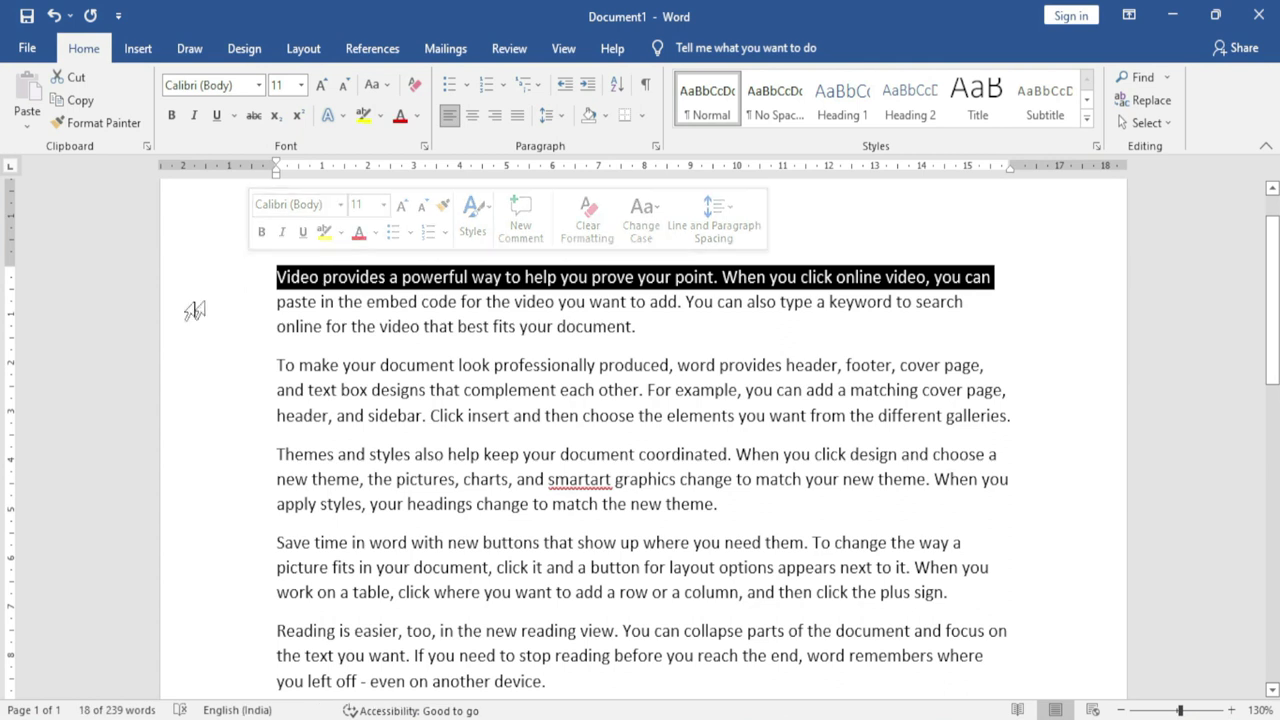
left_click(170, 115)
left_click(296, 326)
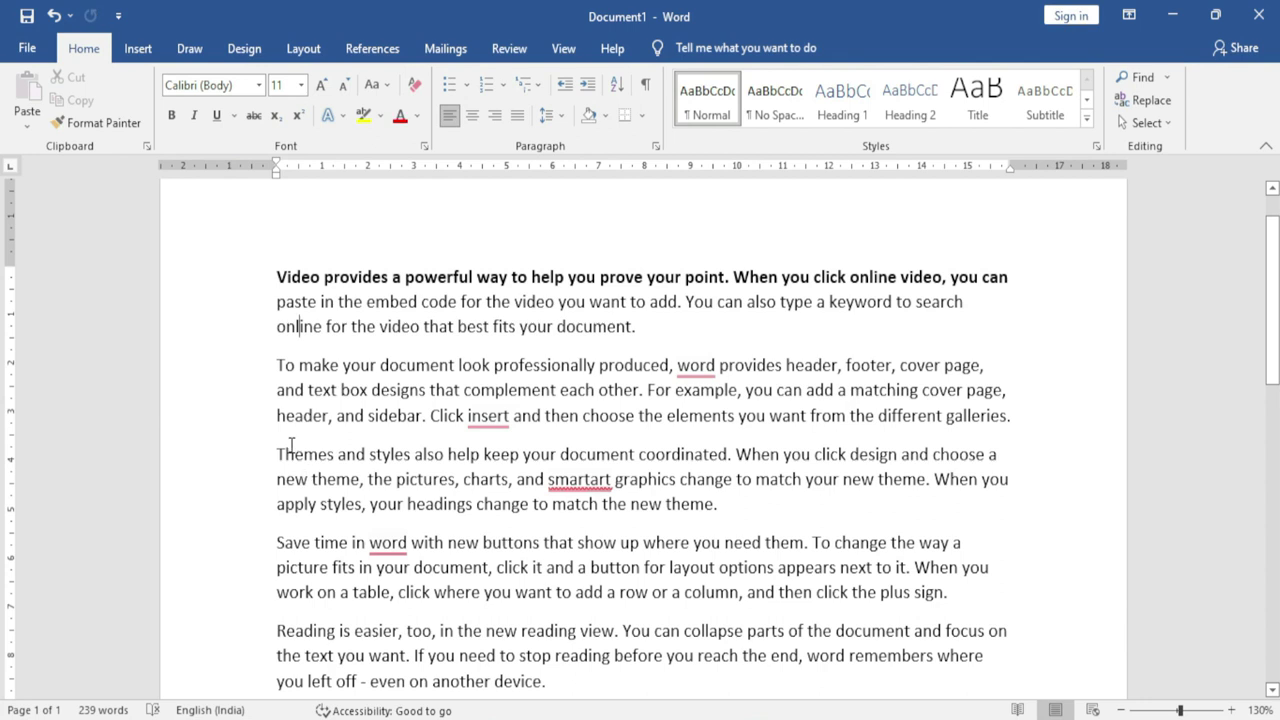
left_click(242, 305)
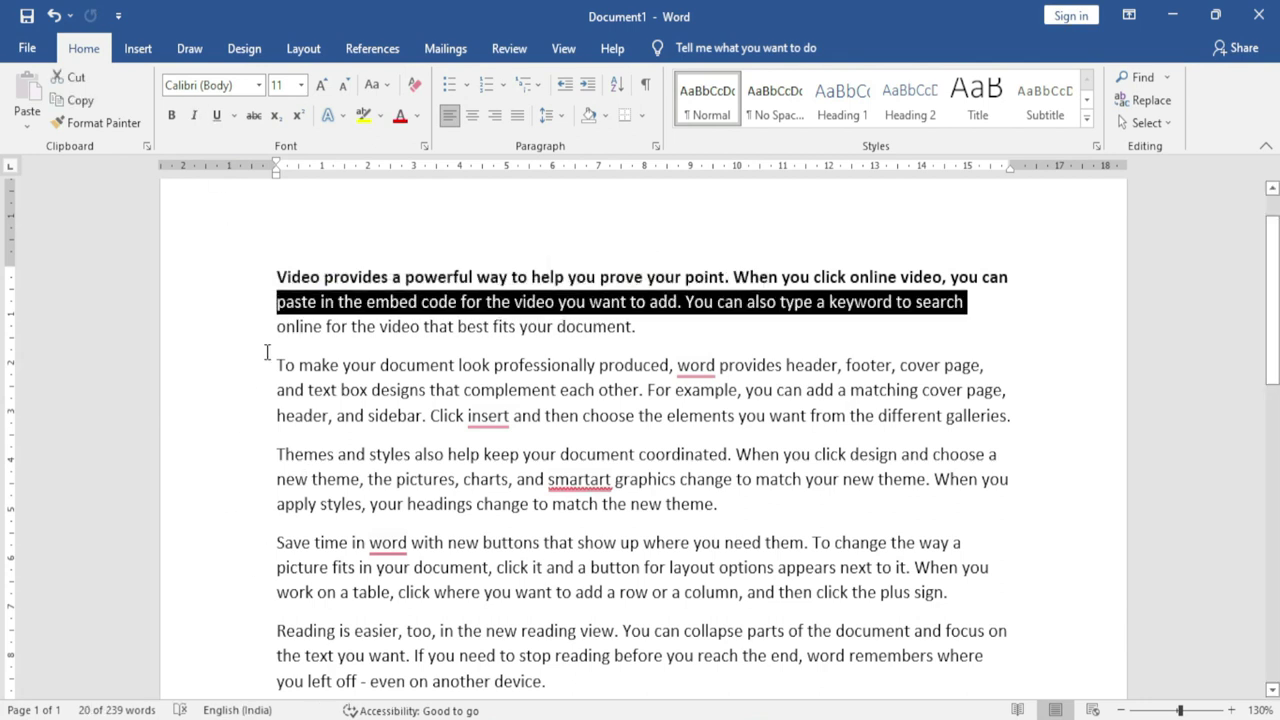
left_click(195, 116)
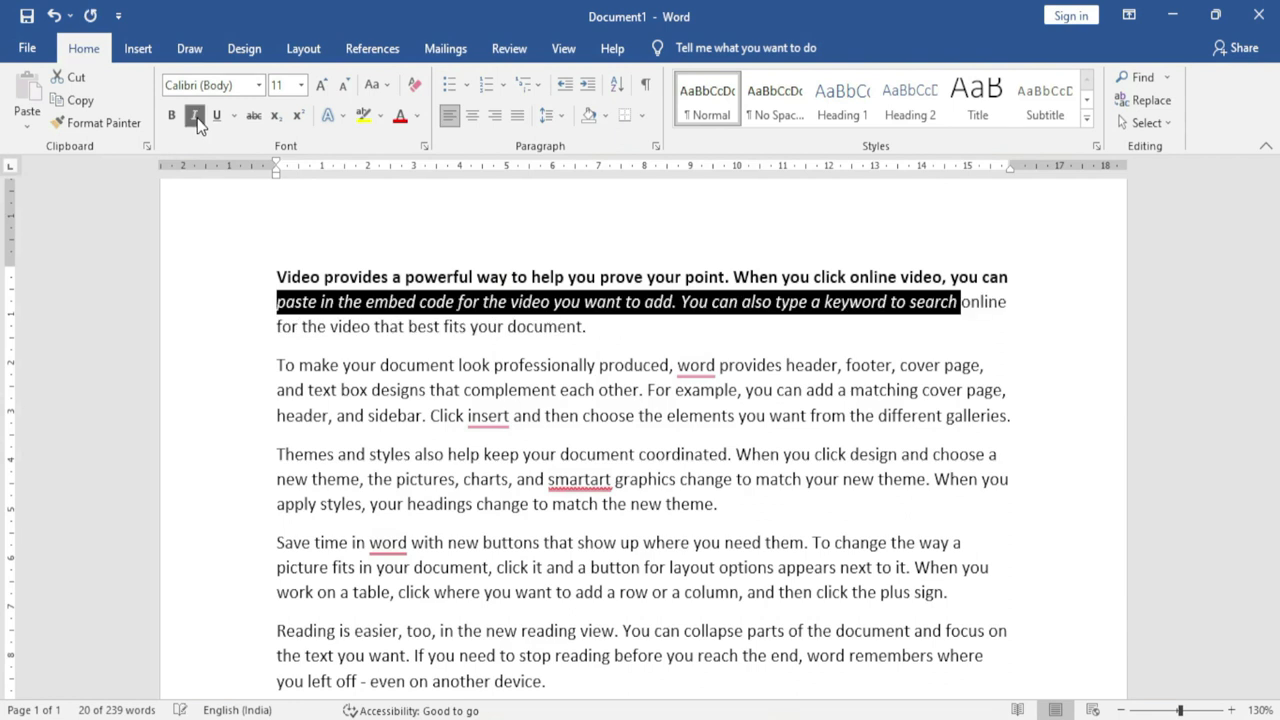
left_click(312, 366)
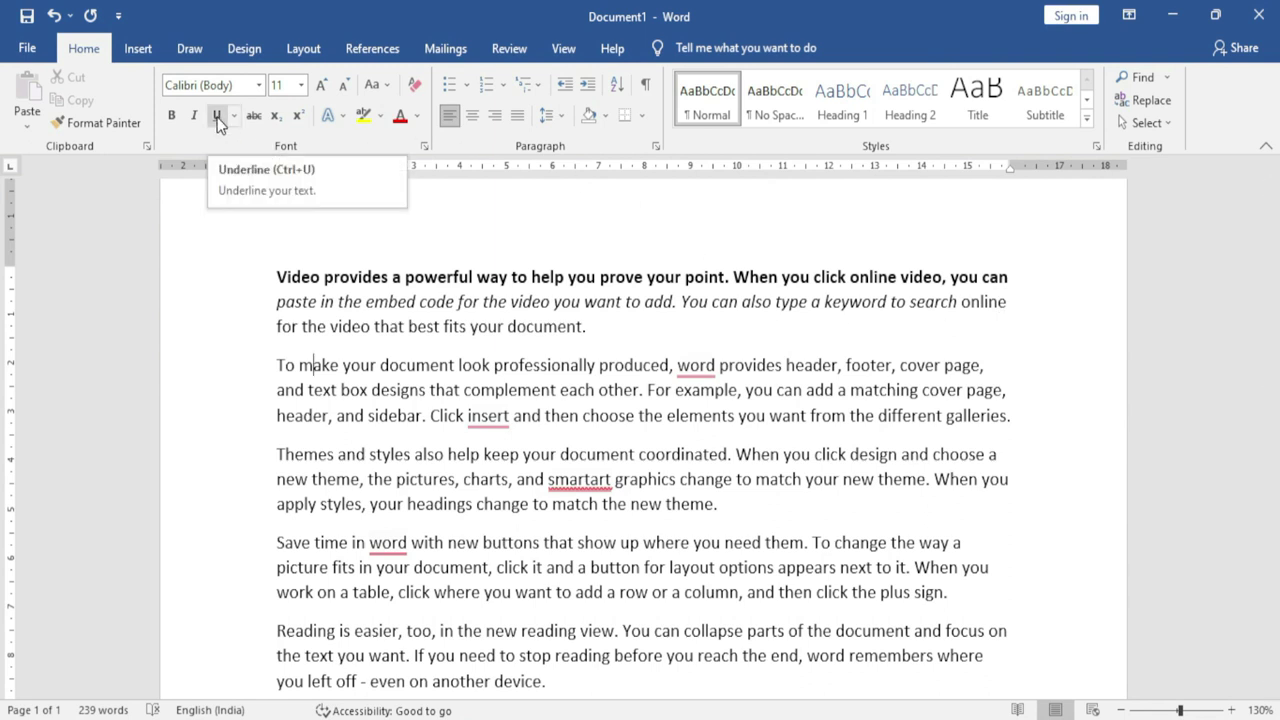
Step: Underline the closing line 'for the video that best fits your document.'
left_click(244, 341)
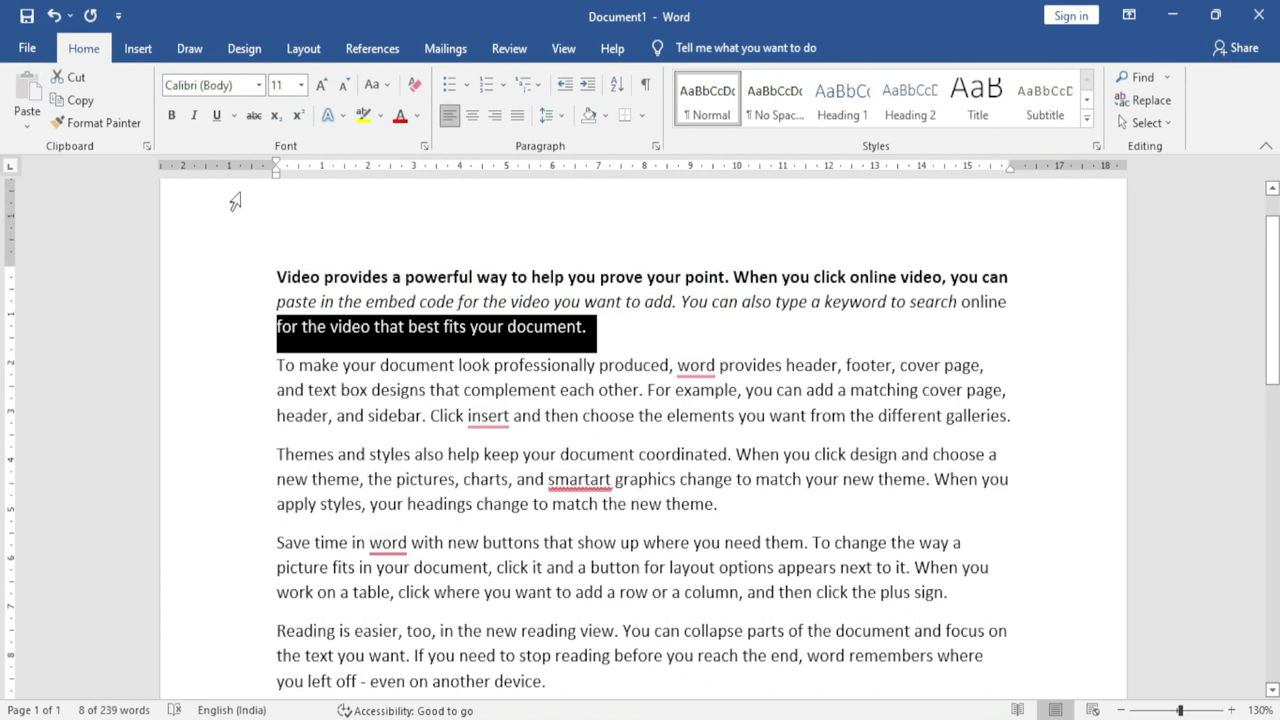
key("ctrl+u")
left_click(302, 385)
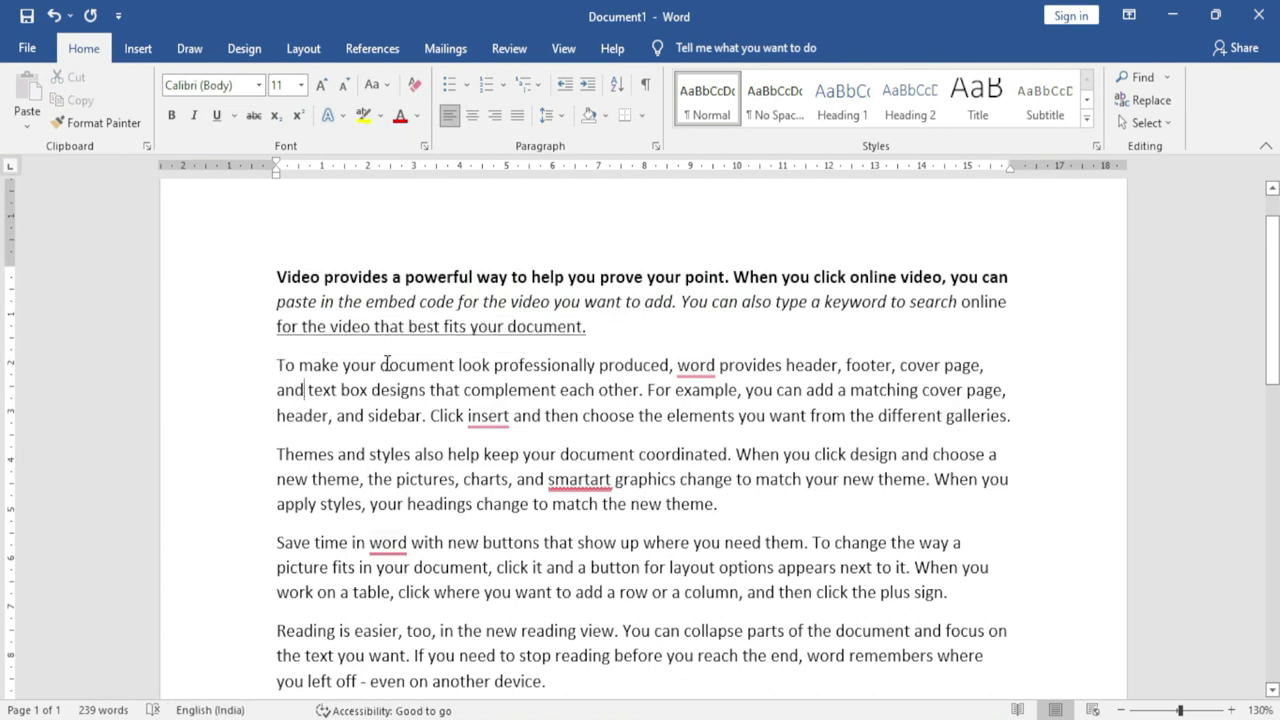
left_click(216, 375)
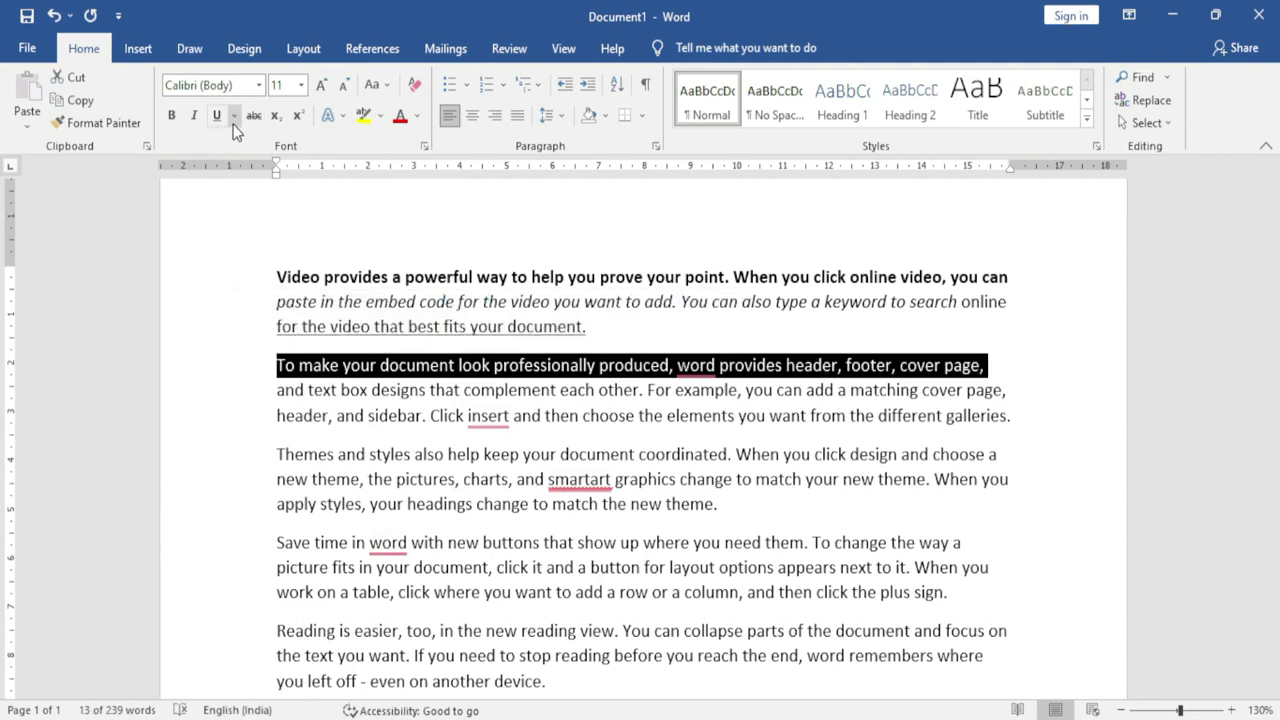
Step: Give paragraph two's opening line an underline style and strike through paragraph three's opening line
left_click(234, 116)
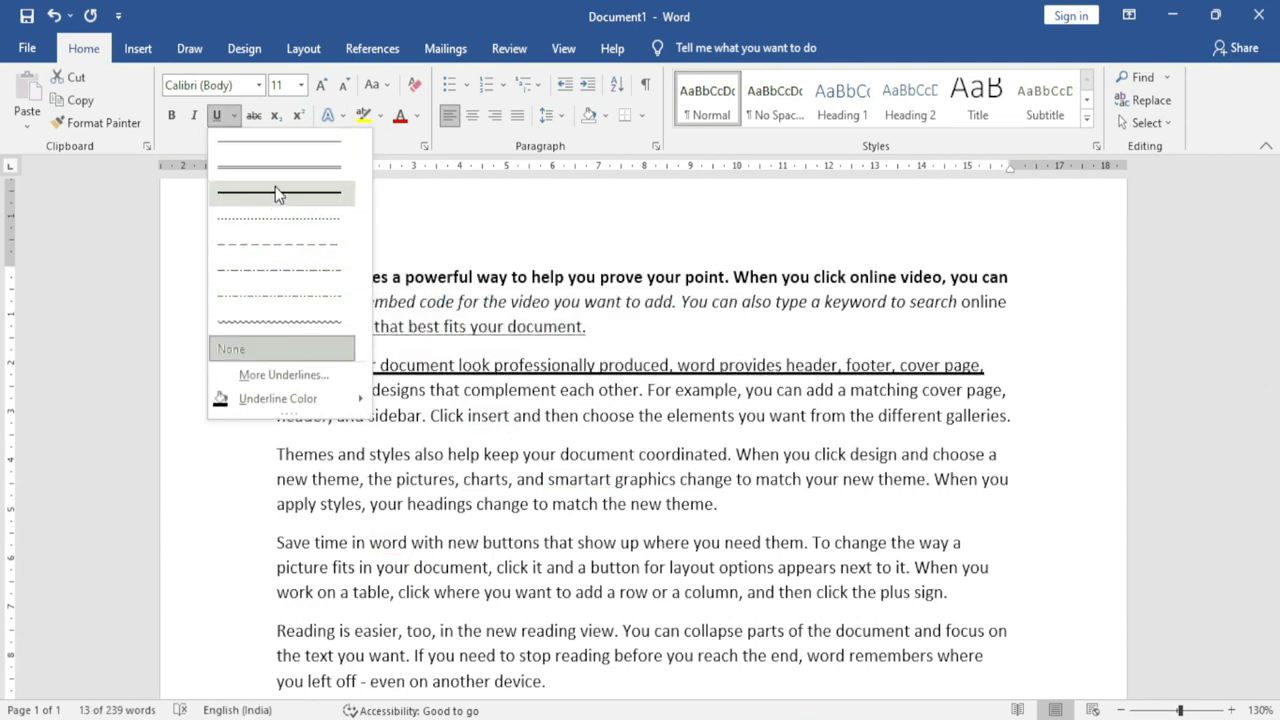
left_click(255, 243)
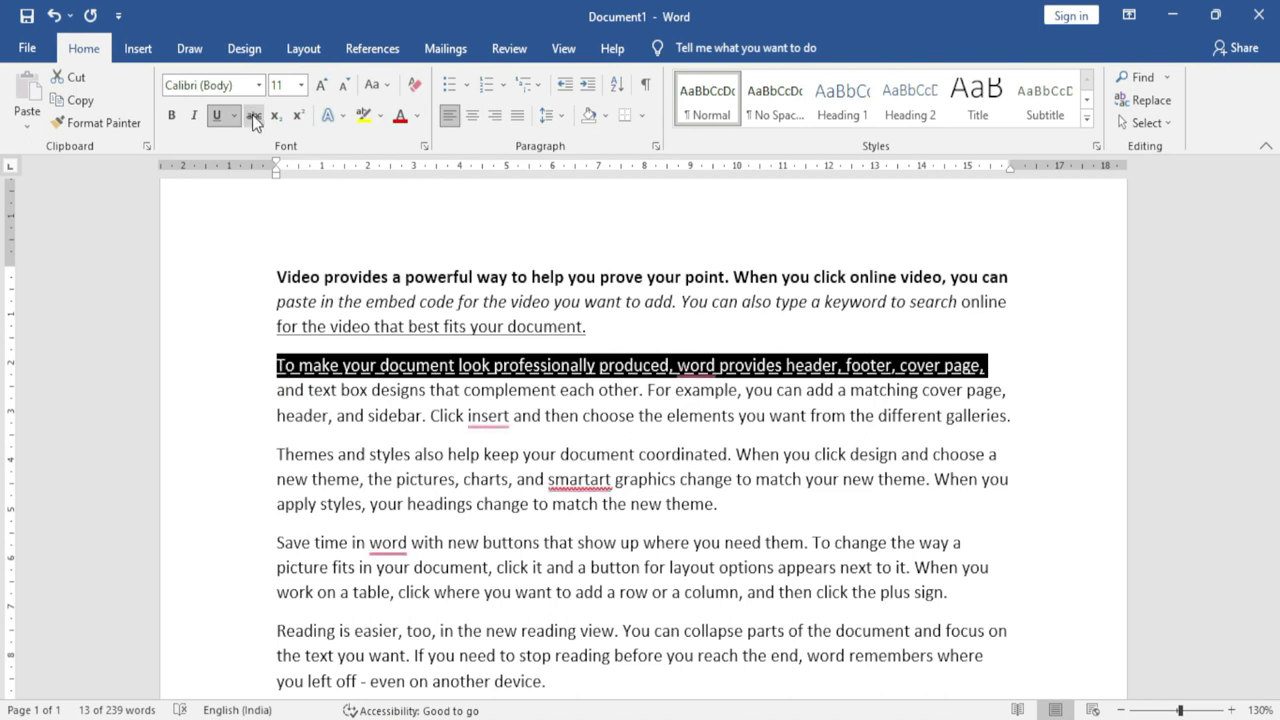
left_click(249, 455)
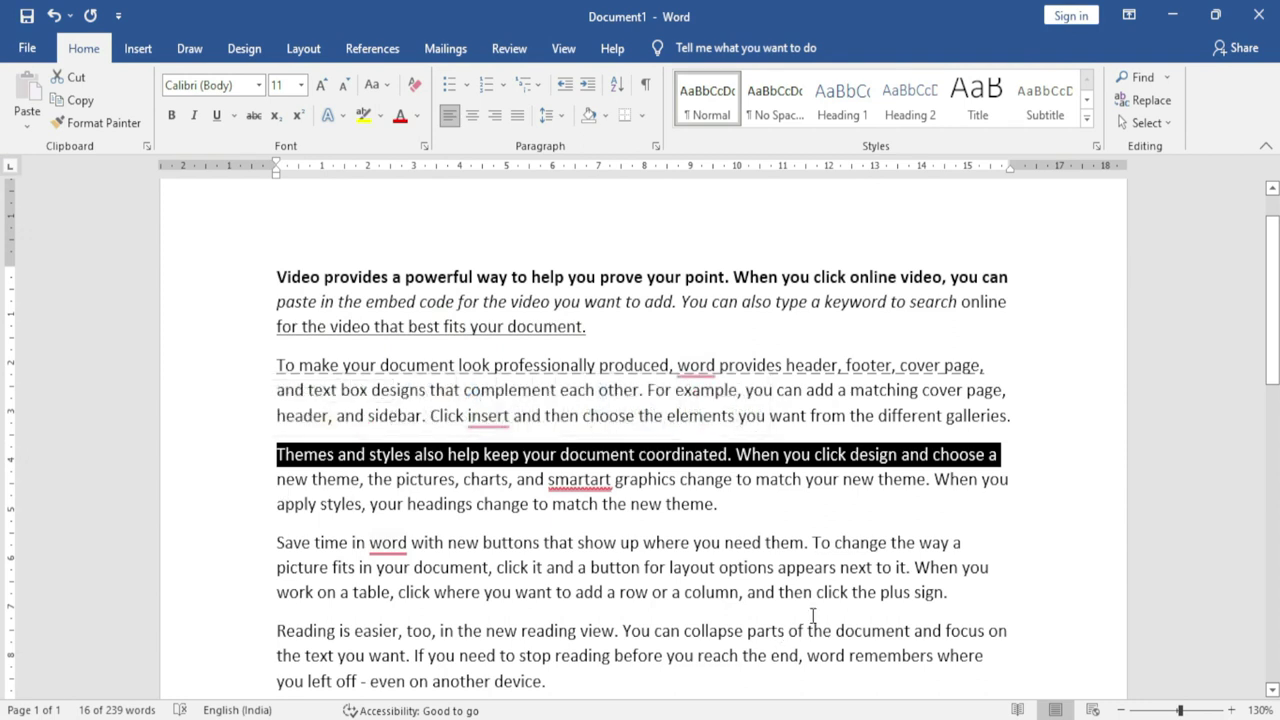
left_click(254, 115)
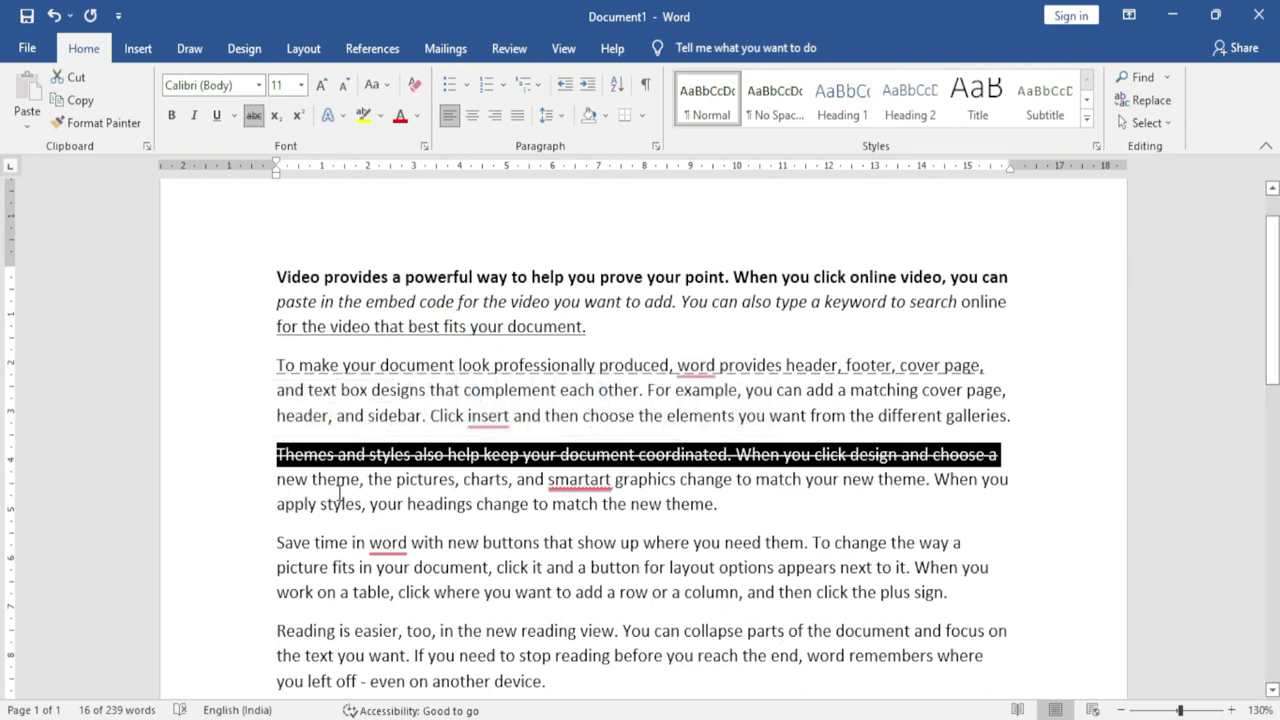
left_click(305, 542)
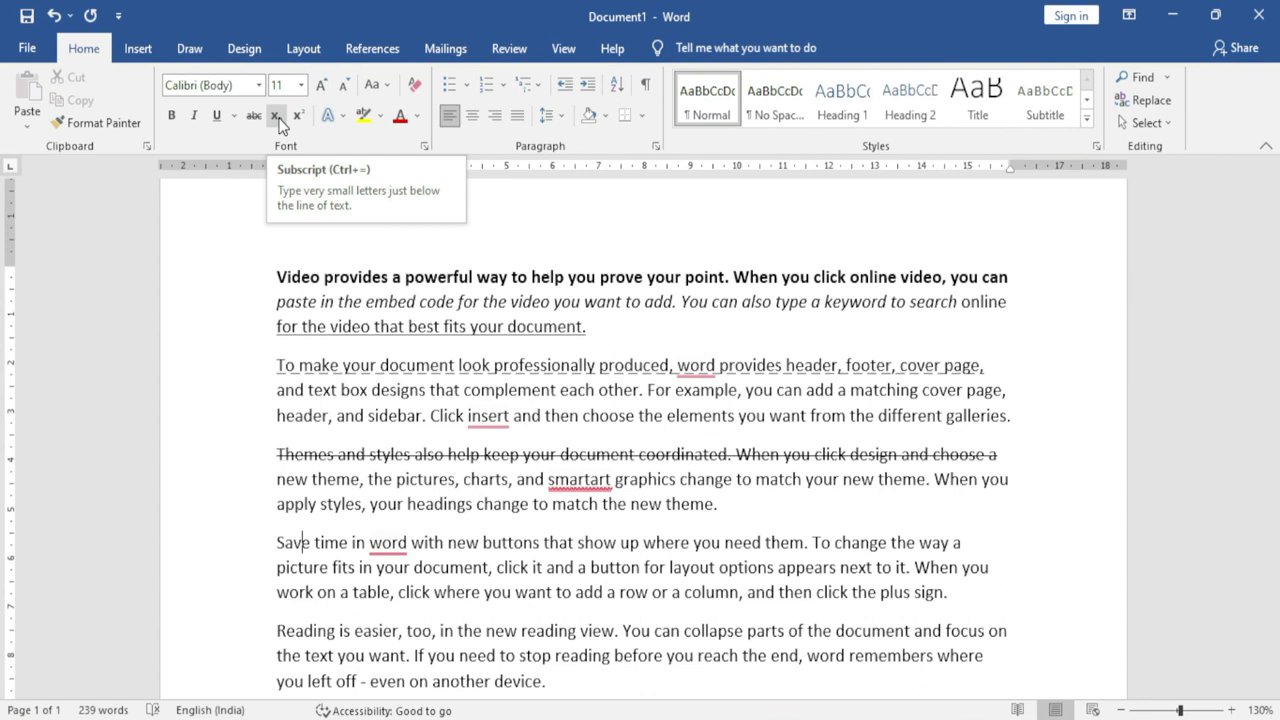
scroll(343, 617, "down", 1)
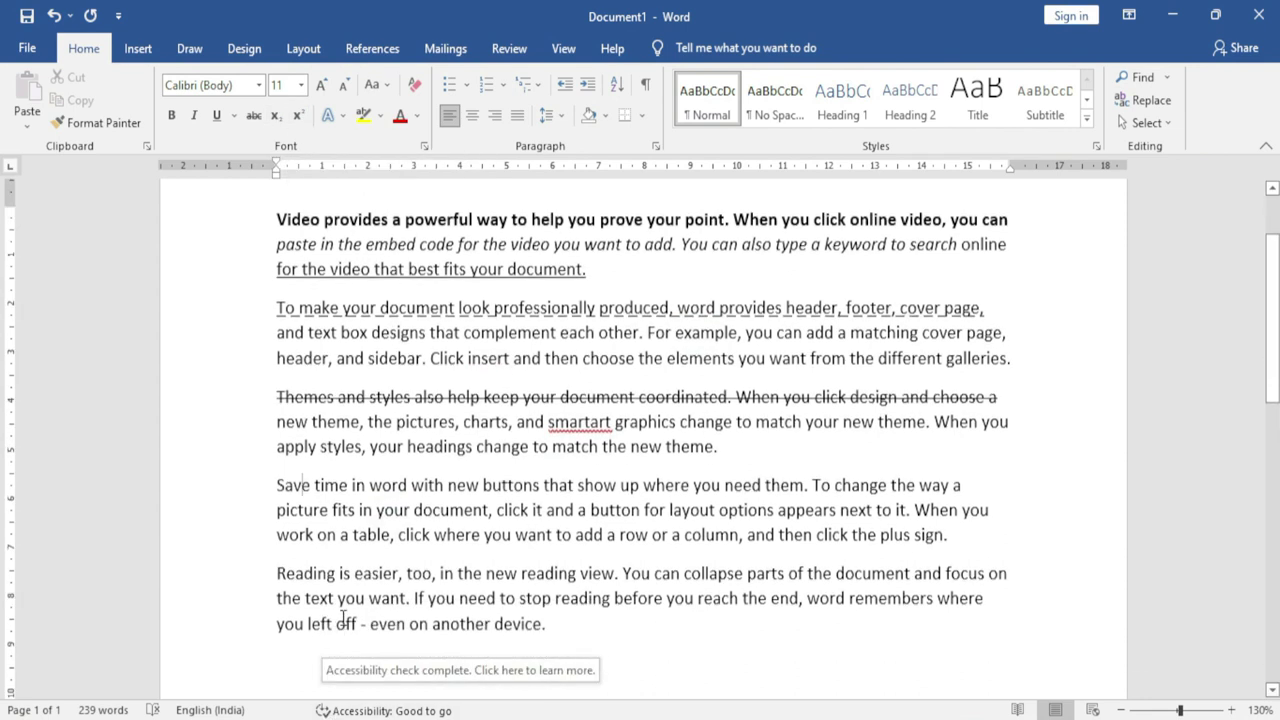
scroll(343, 617, "down", 4)
Step: Add 'CO2' on a new line after the last paragraph and enlarge it to 35 pt
left_click(312, 481)
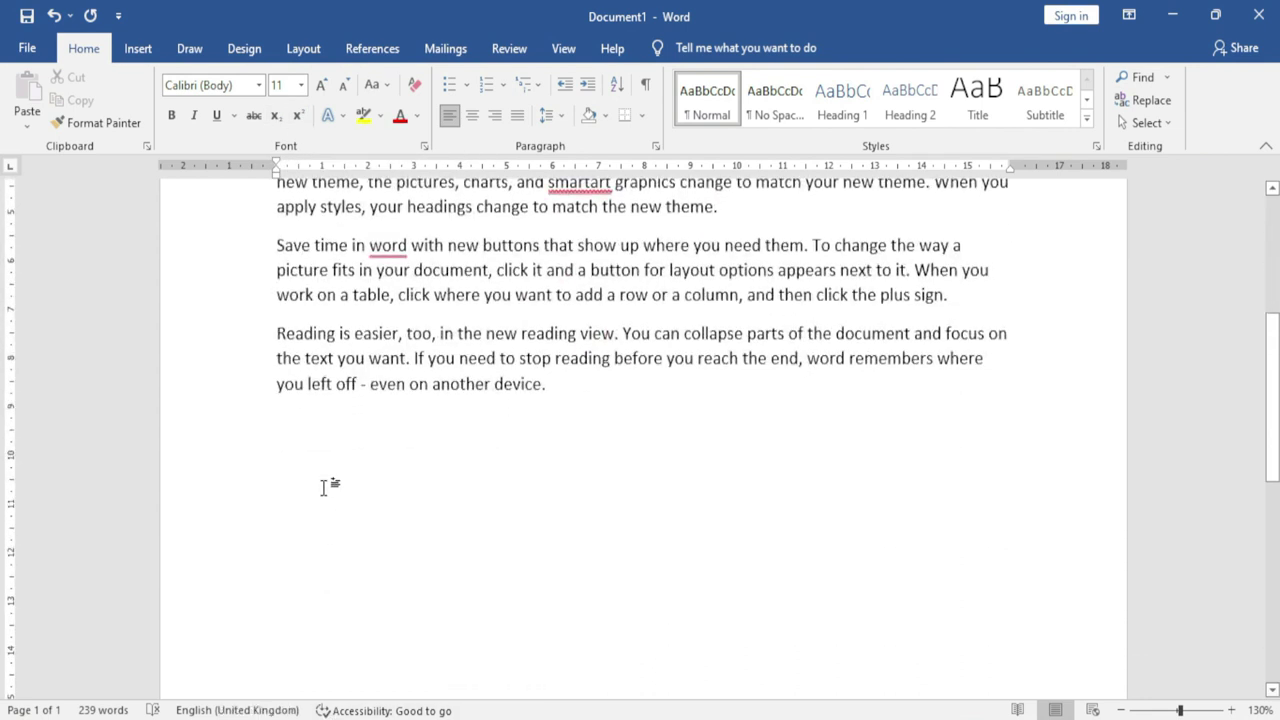
type("CO")
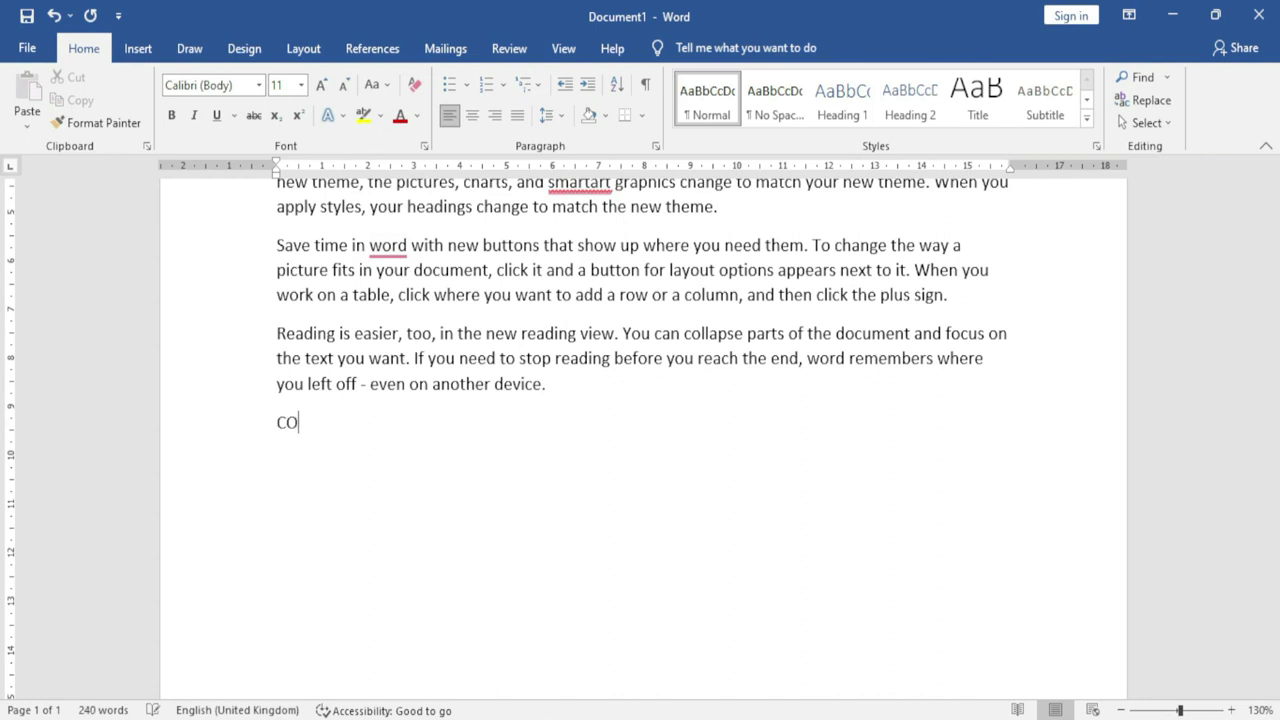
type("2")
key("shift+Home")
key("ctrl+shift+period")
key("ctrl+bracketright")
key("ctrl+bracketright")
key("ctrl+bracketright")
key("ctrl+bracketright")
key("ctrl+bracketright")
key("ctrl+bracketright")
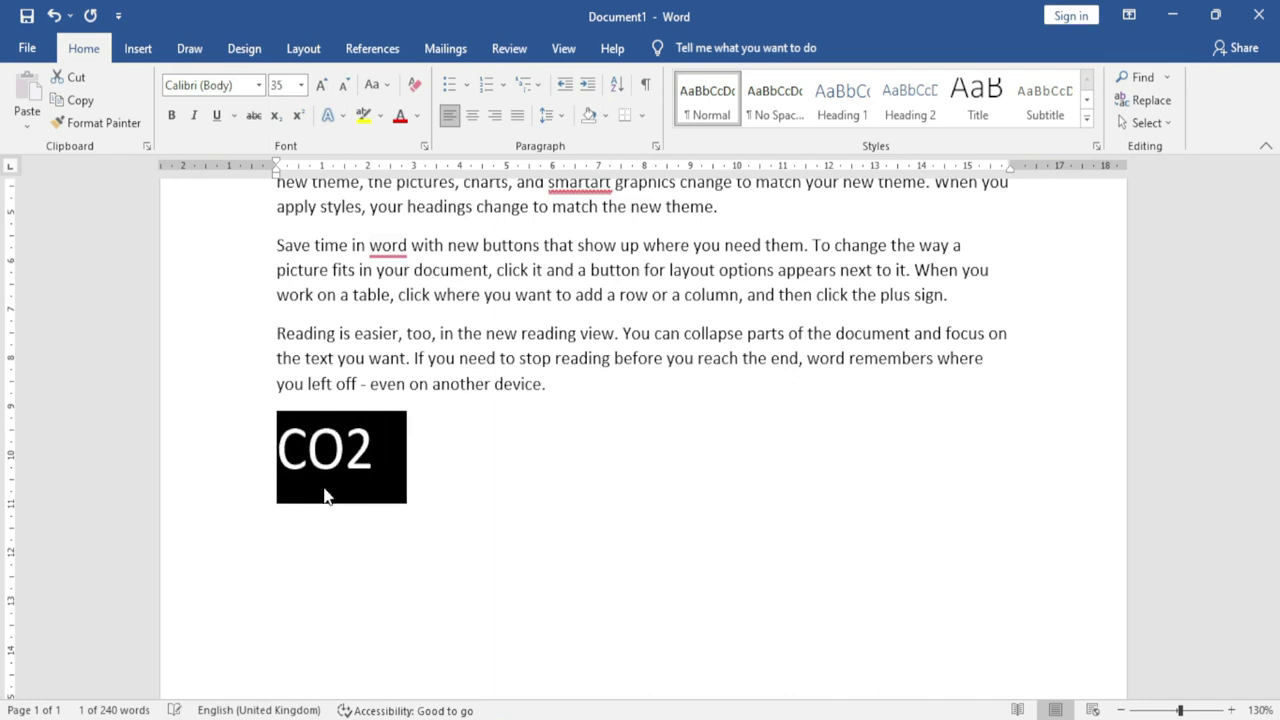
Step: Format the 2 in CO2 as a subscript
left_click(376, 455, "shift")
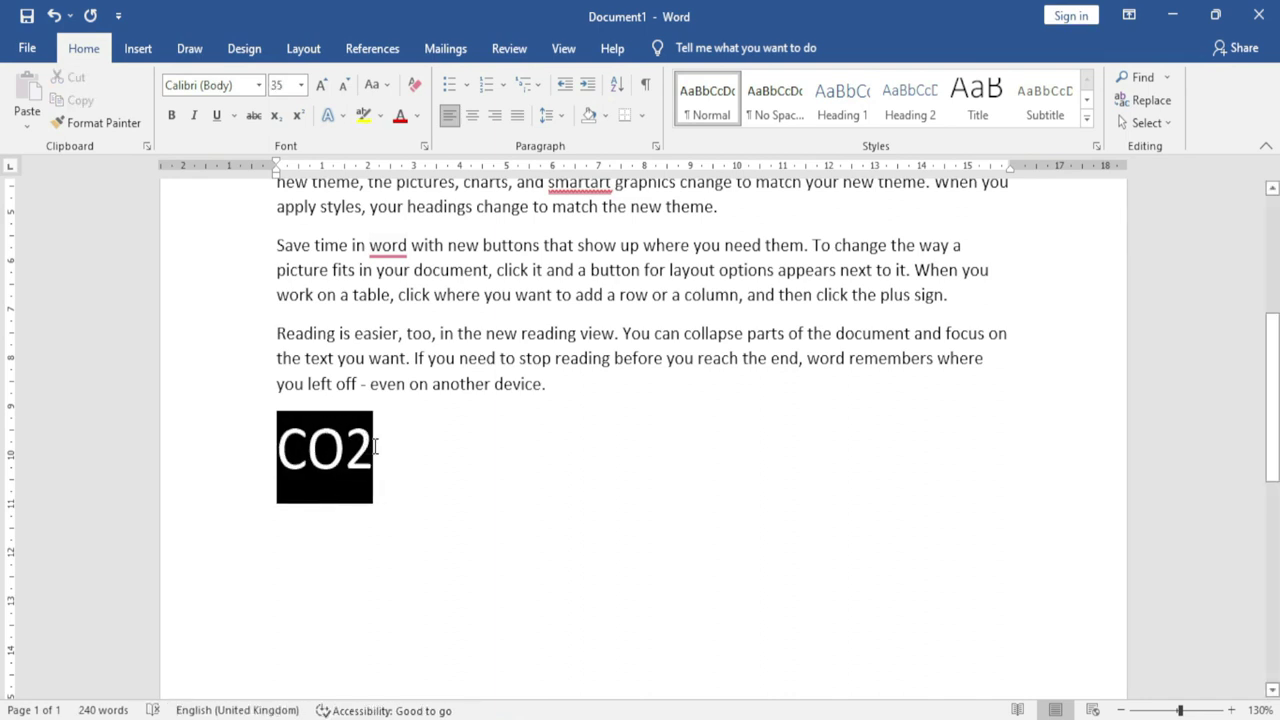
left_click_drag(372, 455, 346, 455)
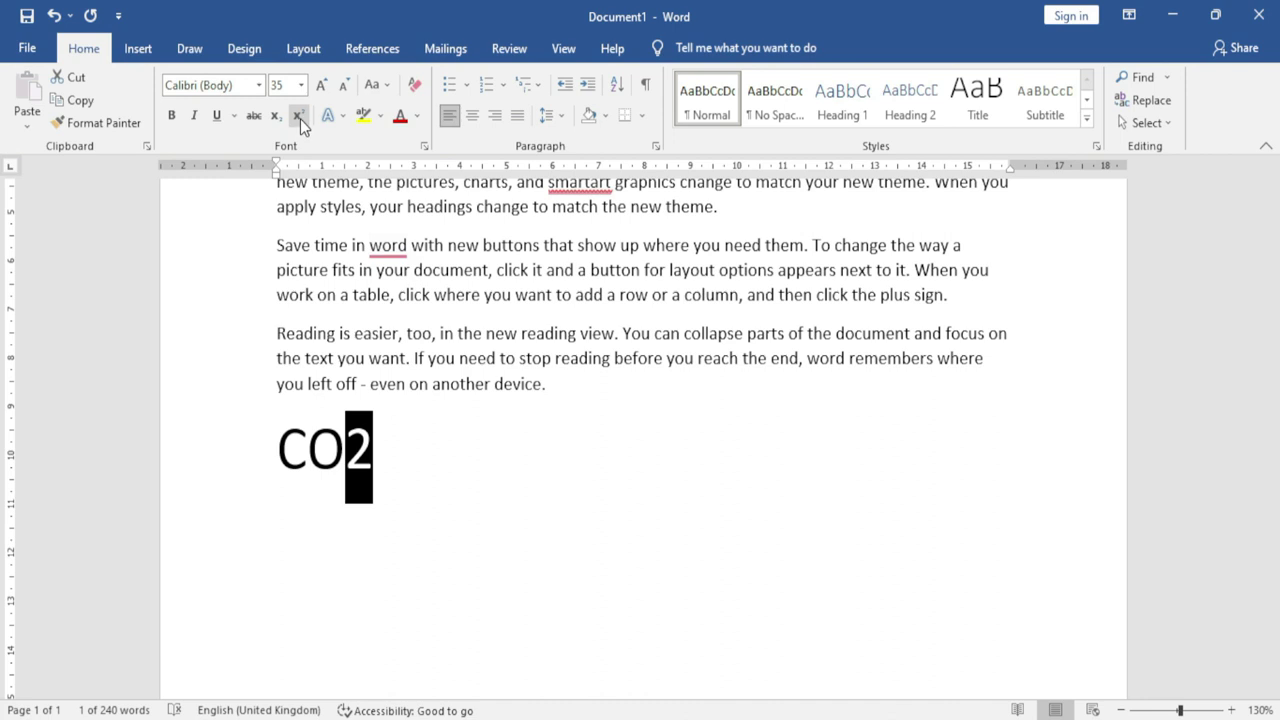
left_click(300, 119)
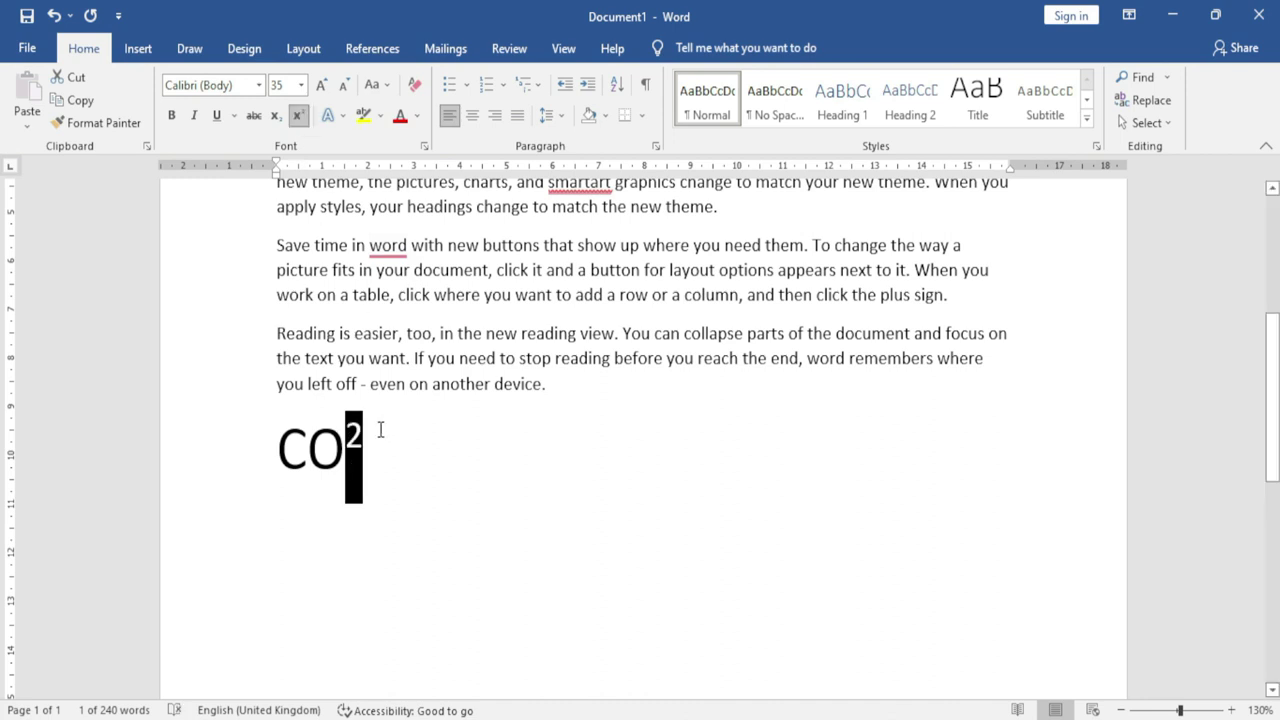
left_click(277, 122)
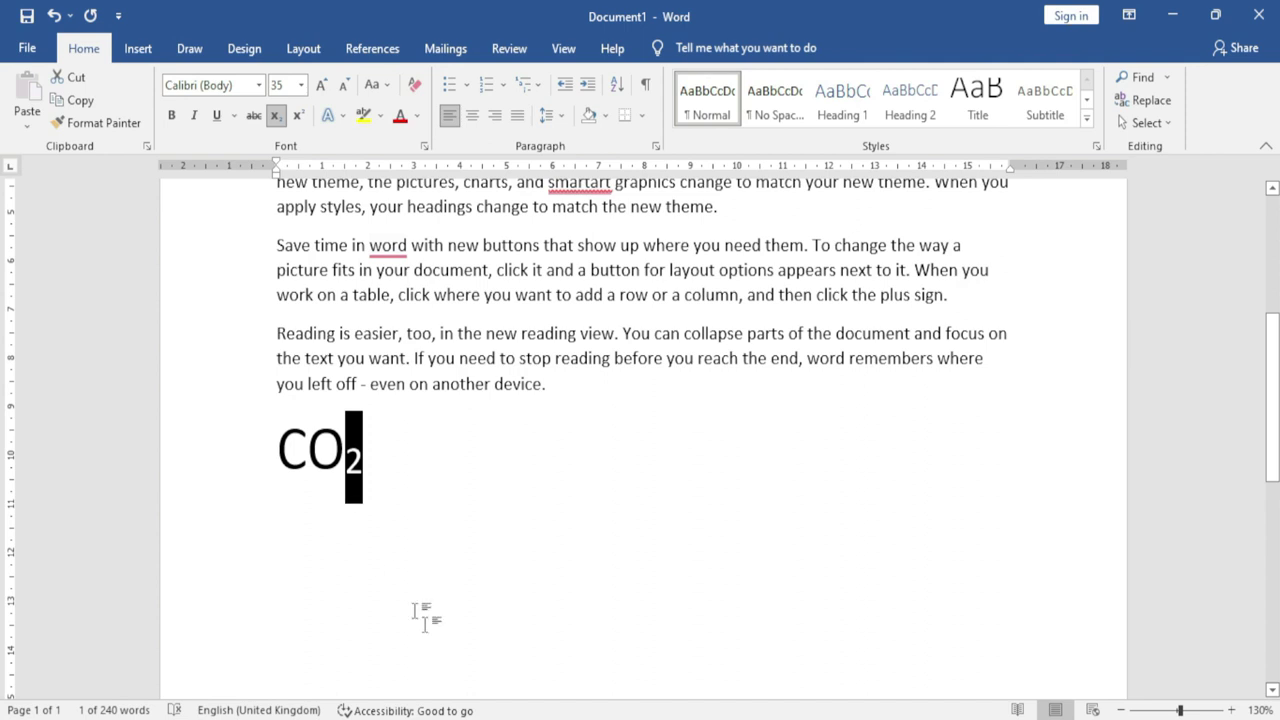
triple_click(386, 494)
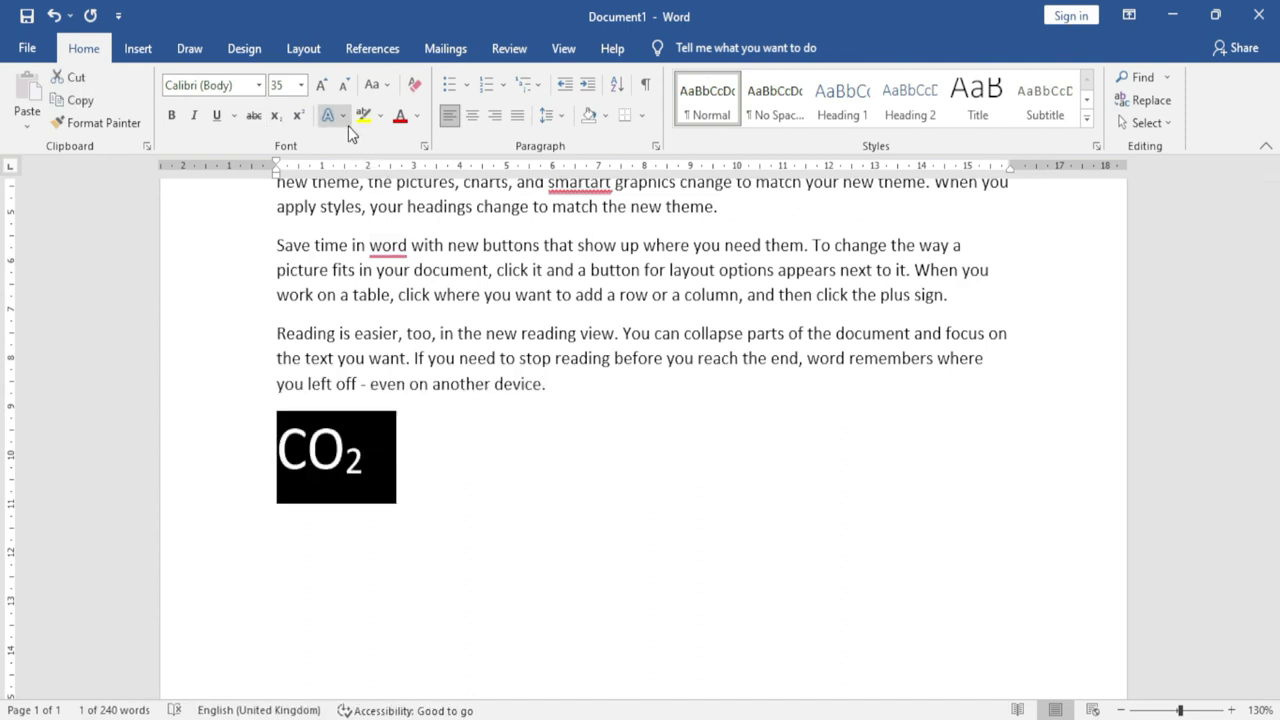
Step: Apply the blue-fill, white-outline, hard-shadow text effect to CO2, browsing other effects unchanged
left_click(342, 118)
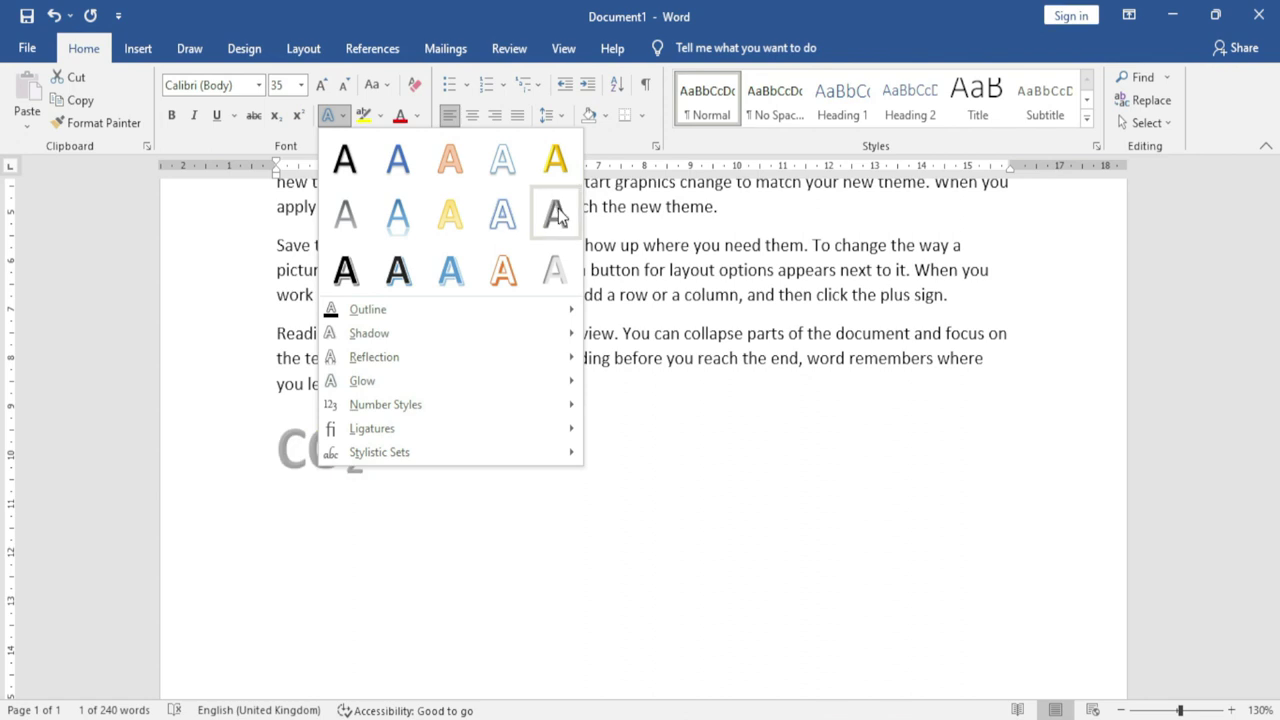
left_click(463, 277)
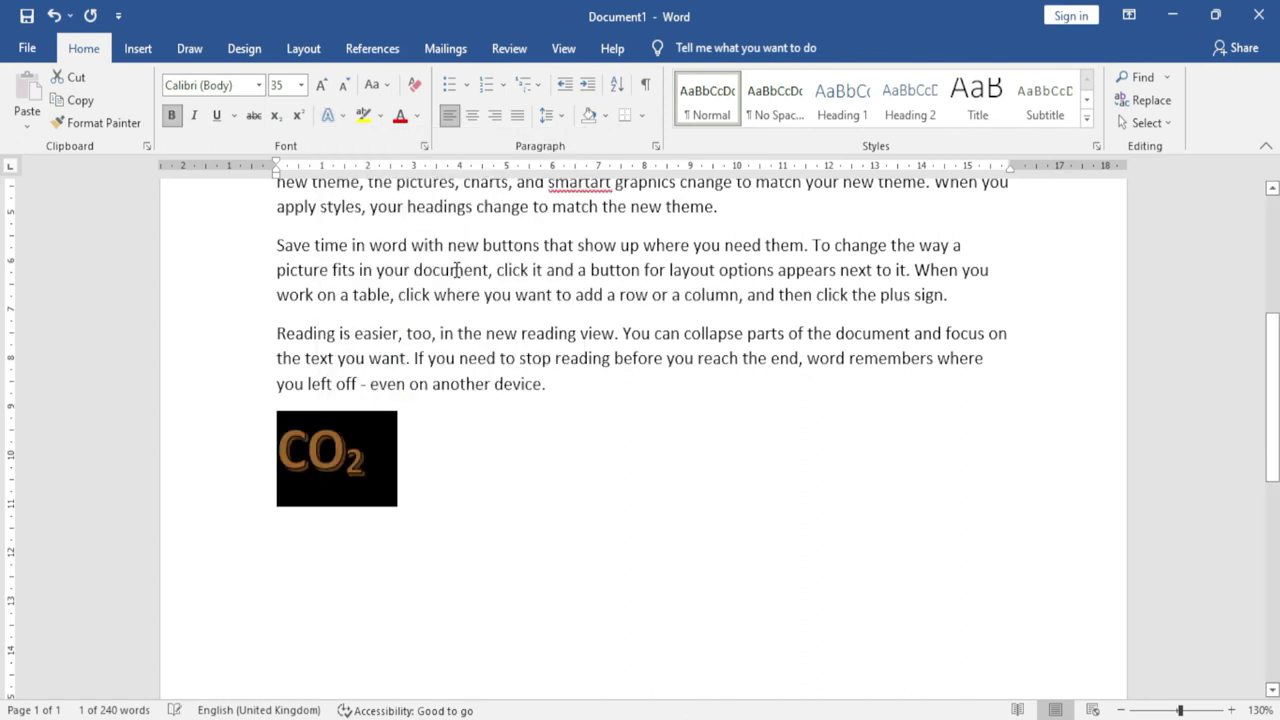
left_click(334, 118)
mouse_move(386, 314)
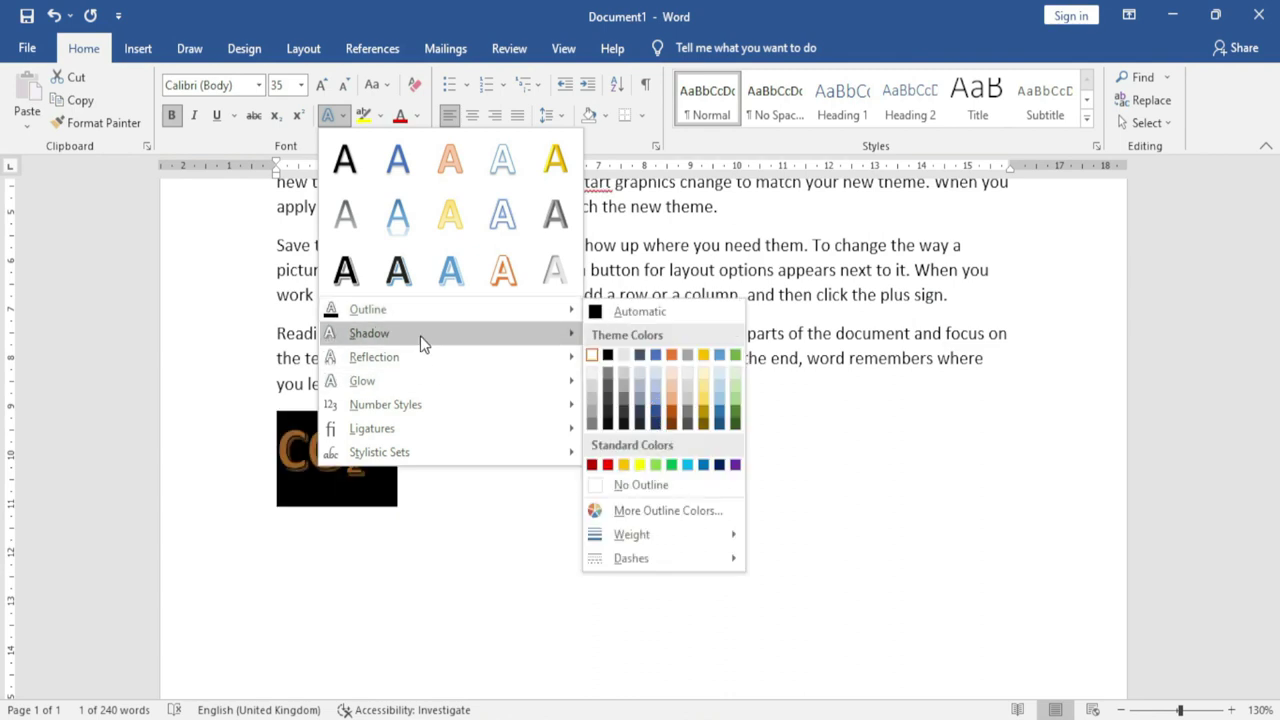
mouse_move(420, 336)
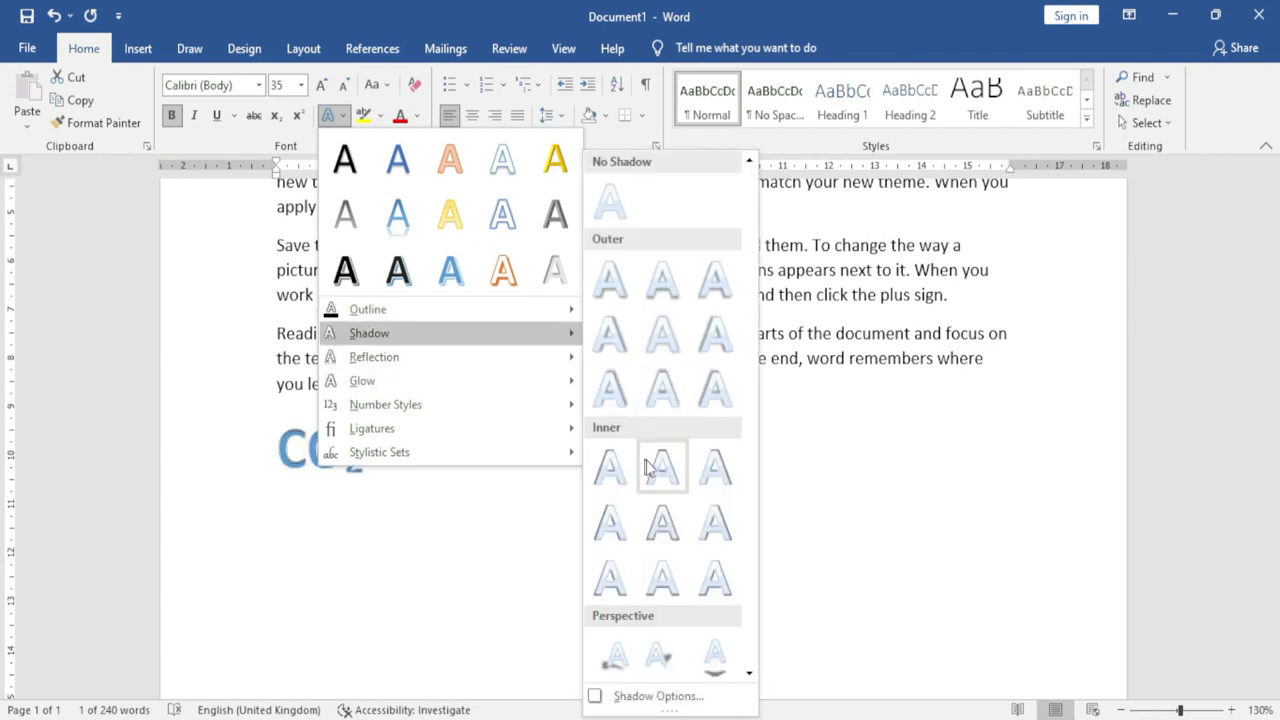
mouse_move(405, 363)
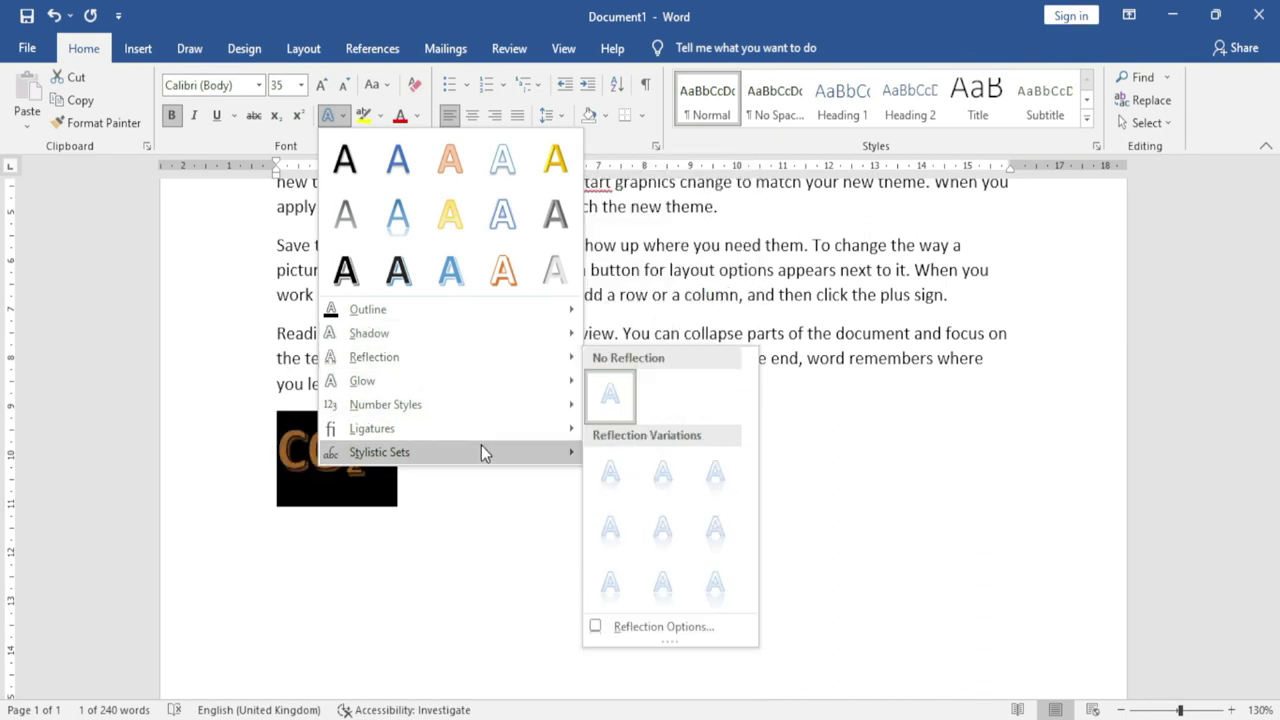
mouse_move(375, 381)
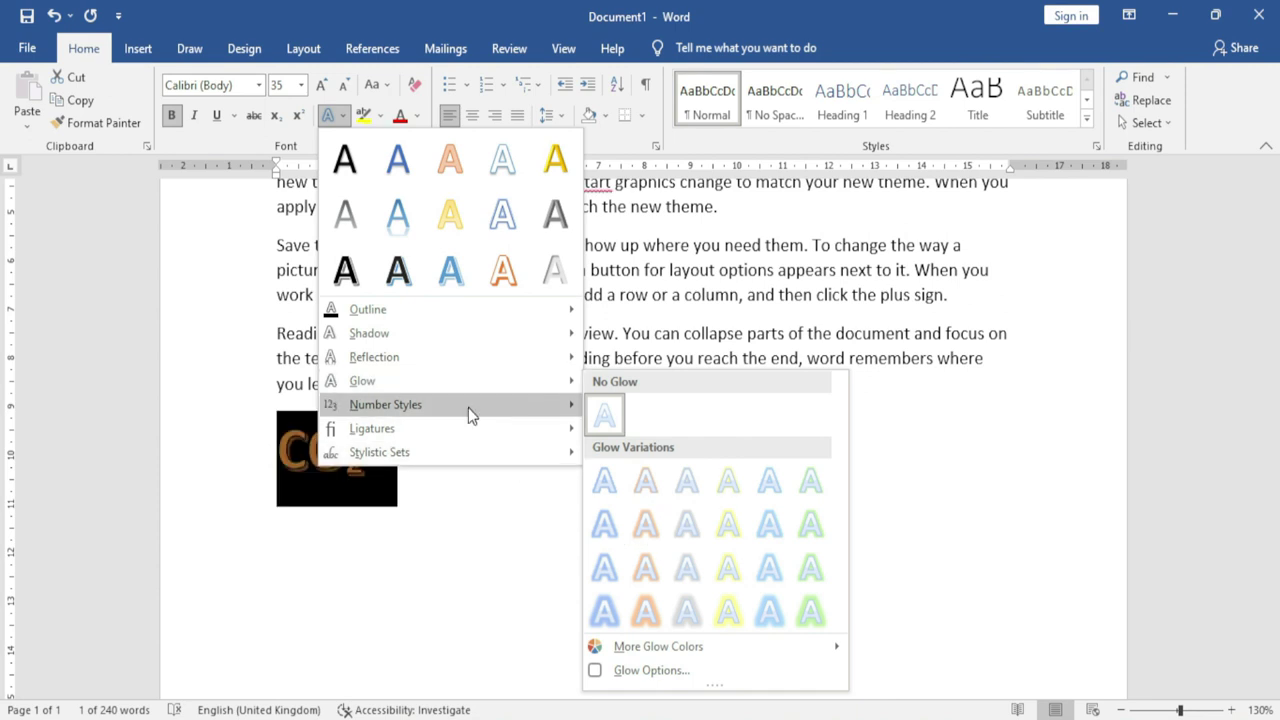
mouse_move(468, 407)
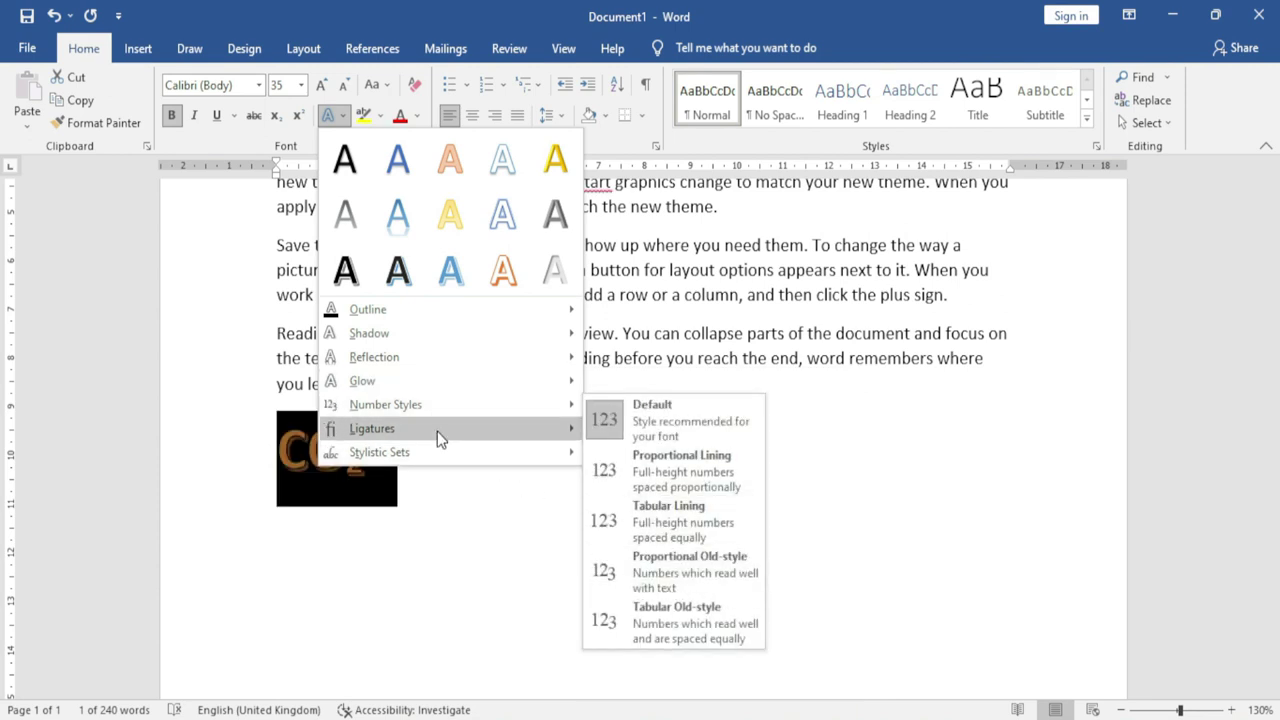
left_click(508, 532)
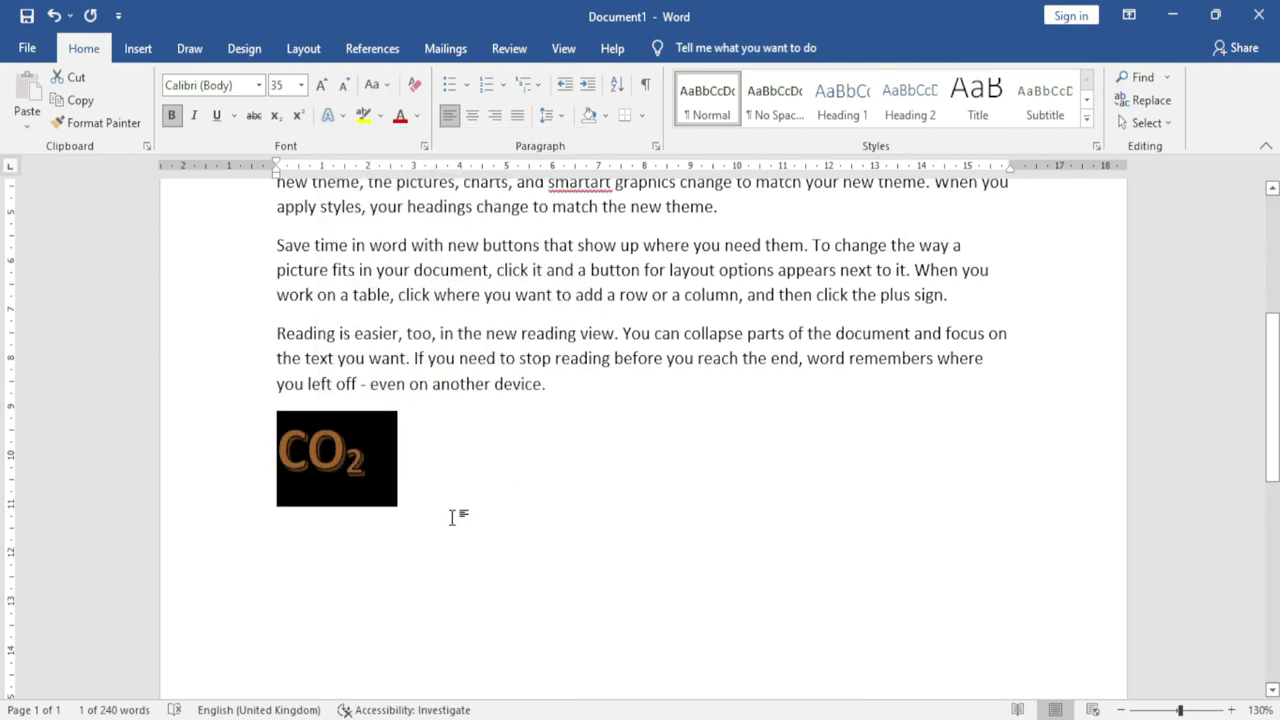
left_click(451, 468)
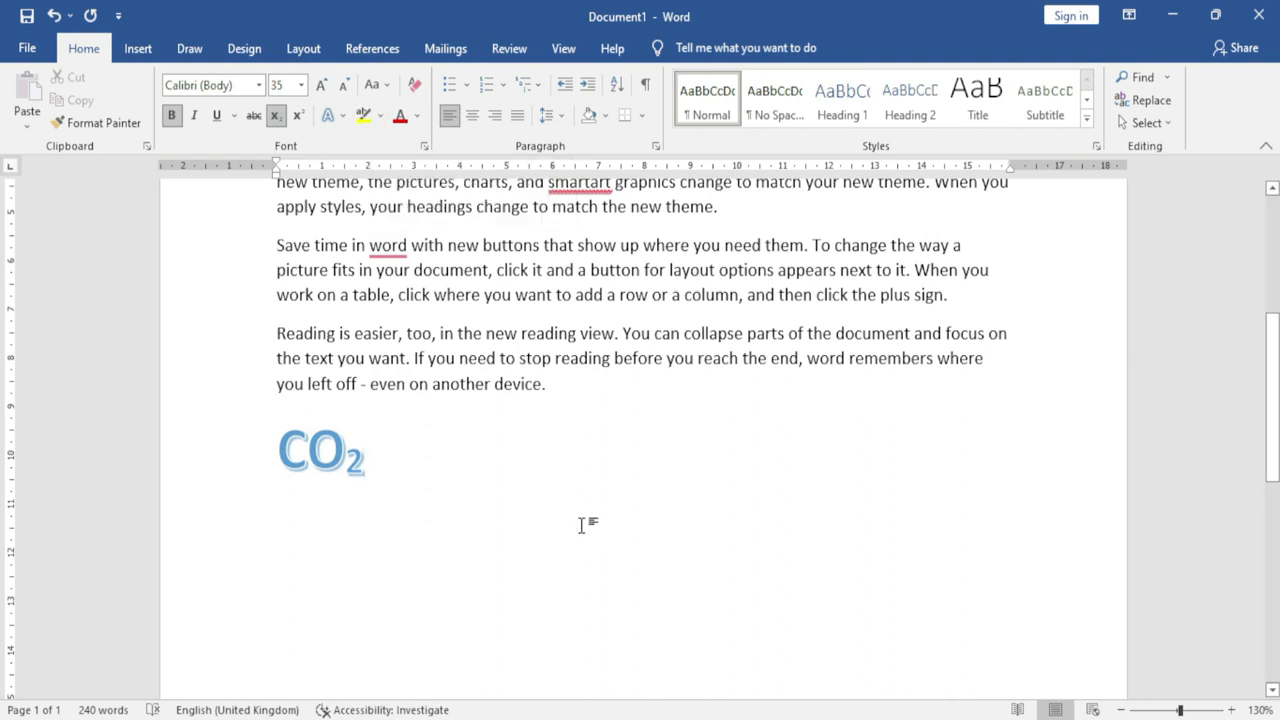
Step: Highlight the Reading paragraph's first line in yellow
left_click(232, 338)
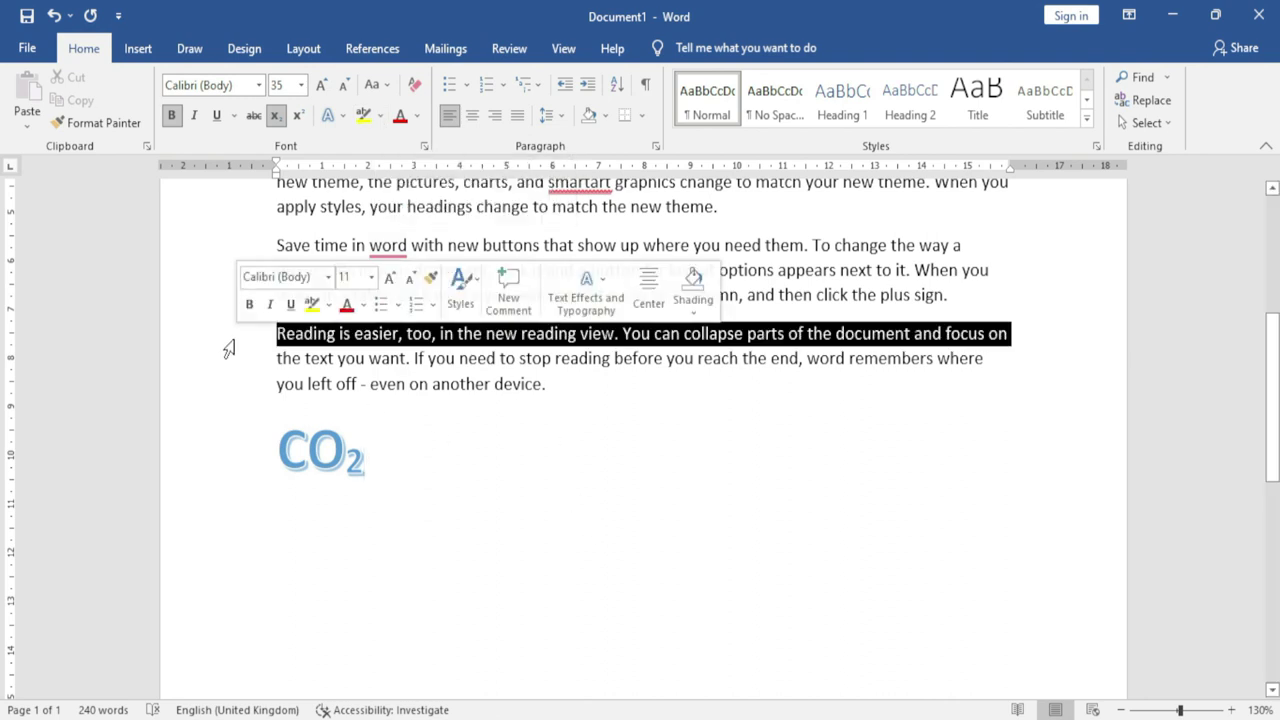
left_click(380, 117)
left_click(364, 141)
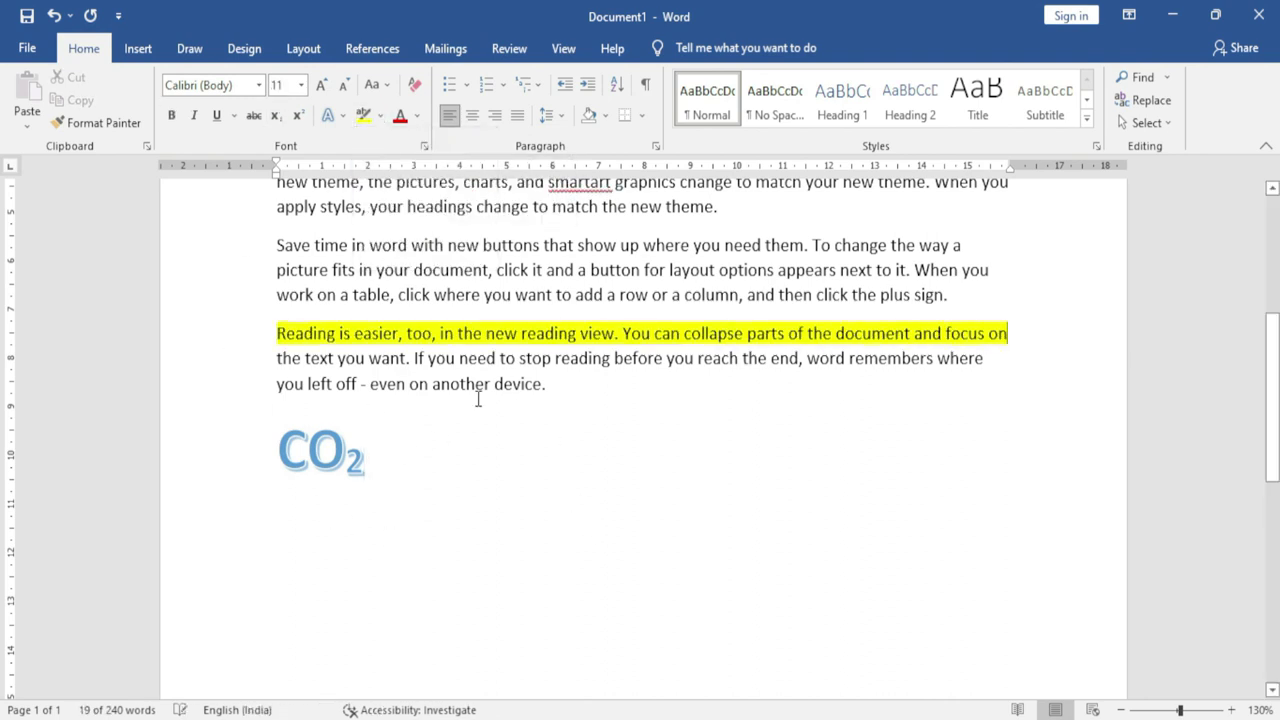
left_click(522, 498)
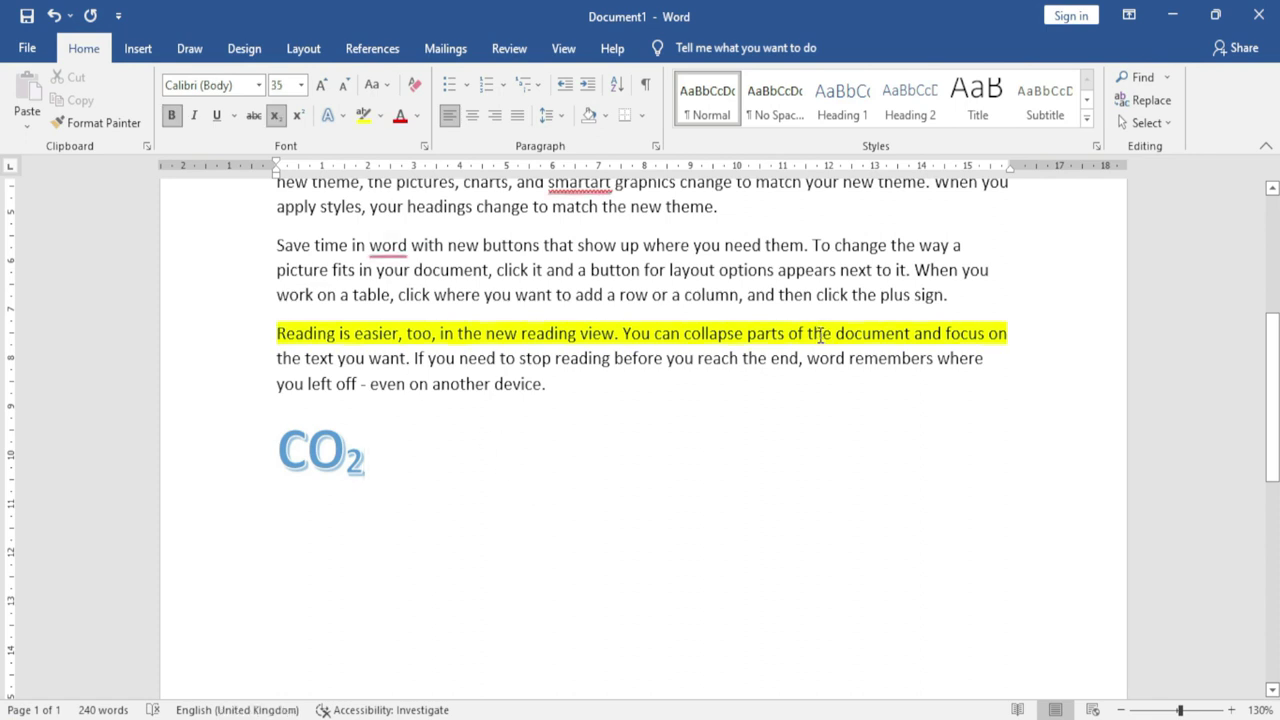
Step: Remove the highlight from that line with No Color
left_click(223, 334)
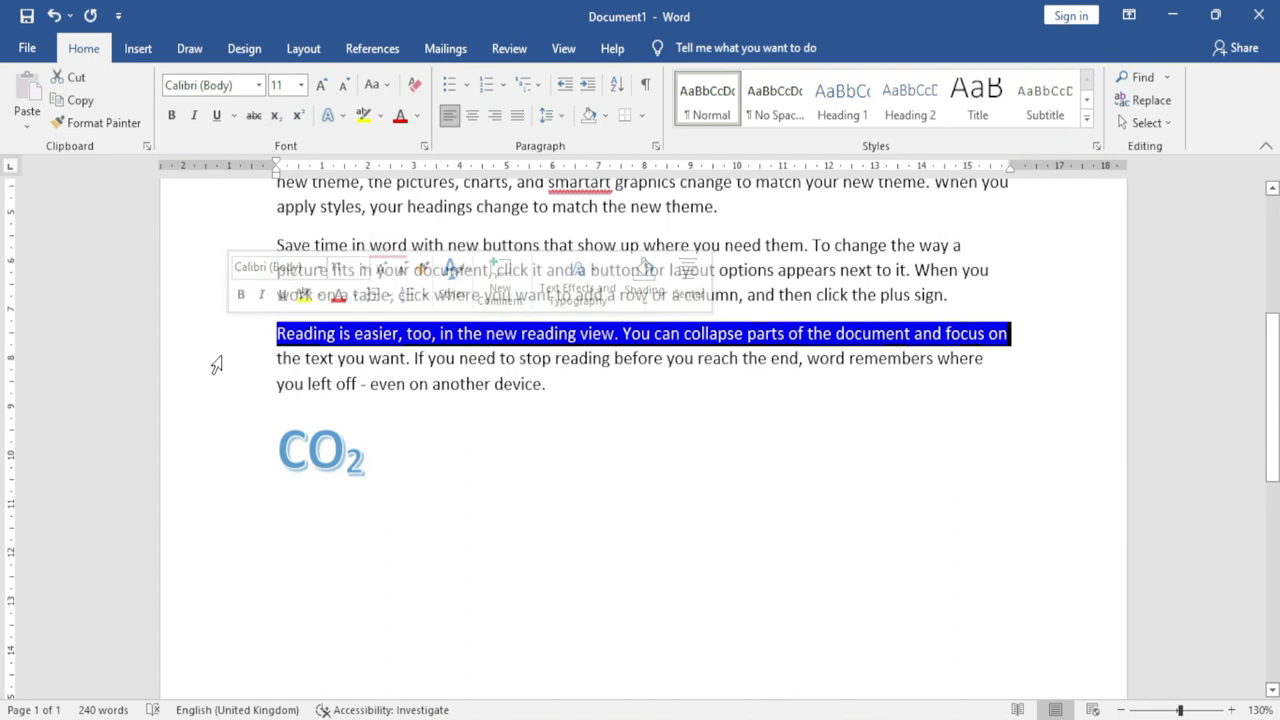
left_click(381, 116)
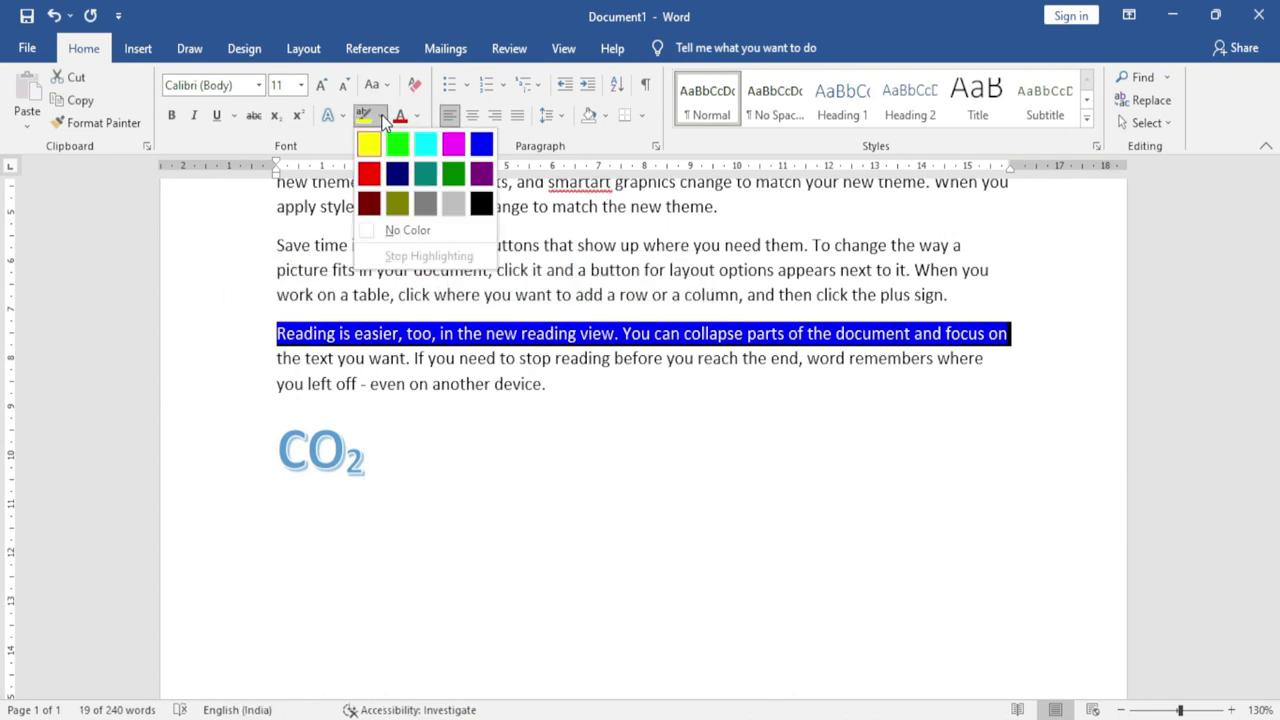
left_click(429, 230)
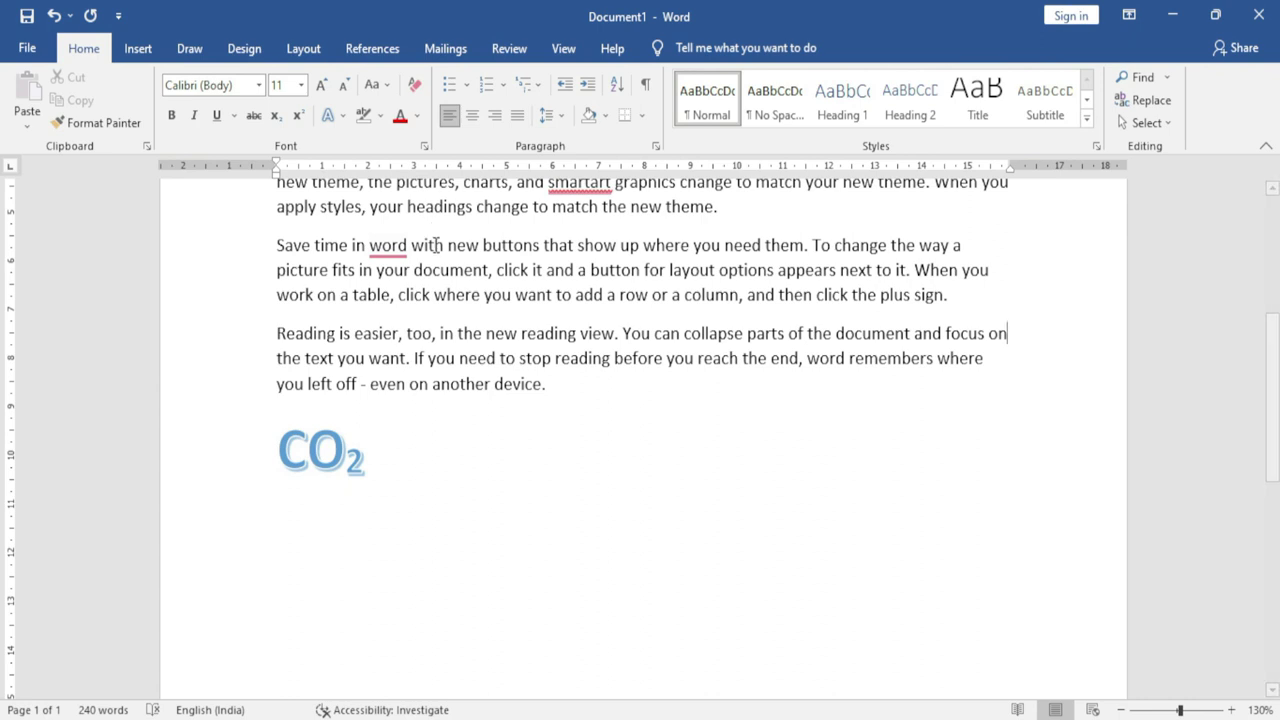
left_click(237, 343)
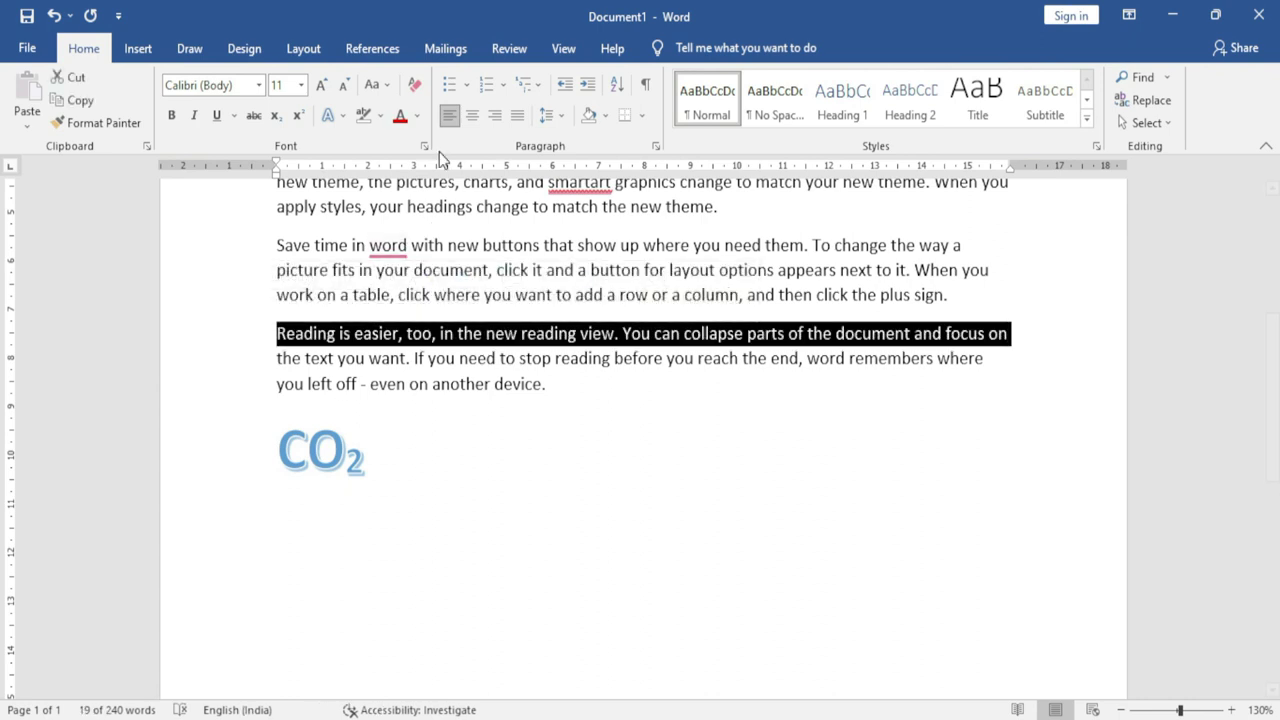
Step: Turn the Reading paragraph's first line red
left_click(417, 116)
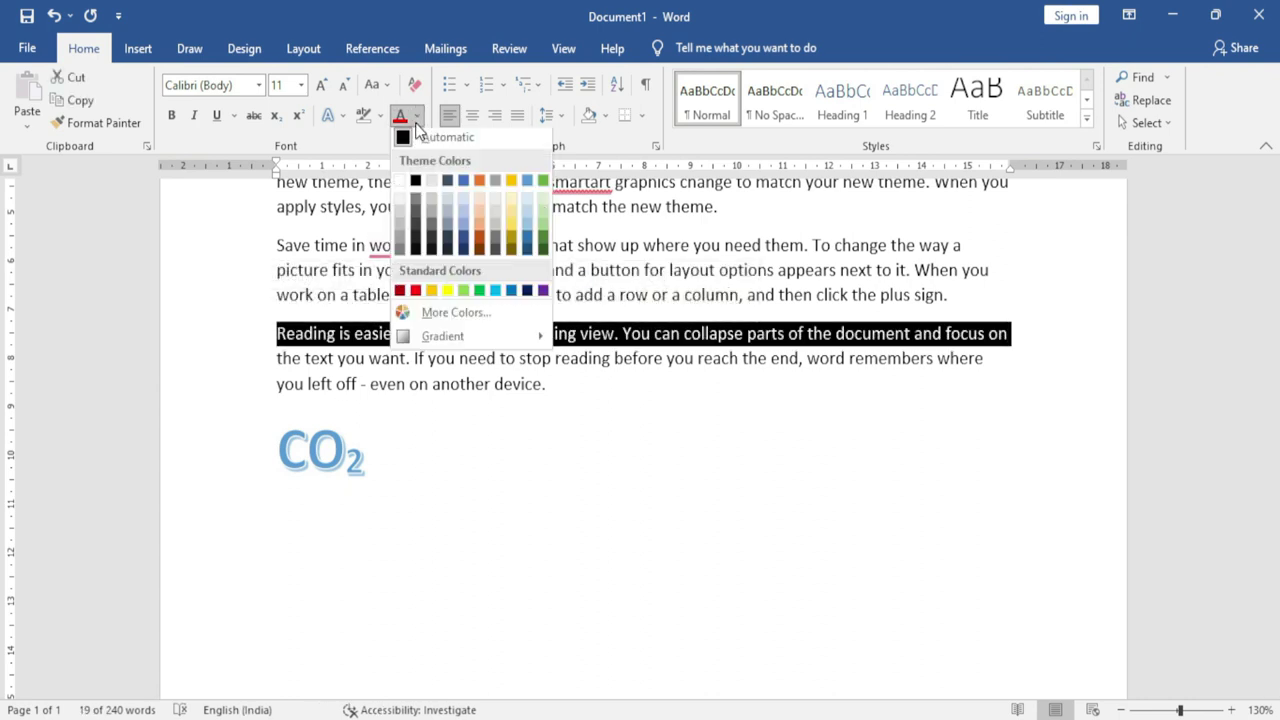
left_click(415, 294)
left_click(503, 458)
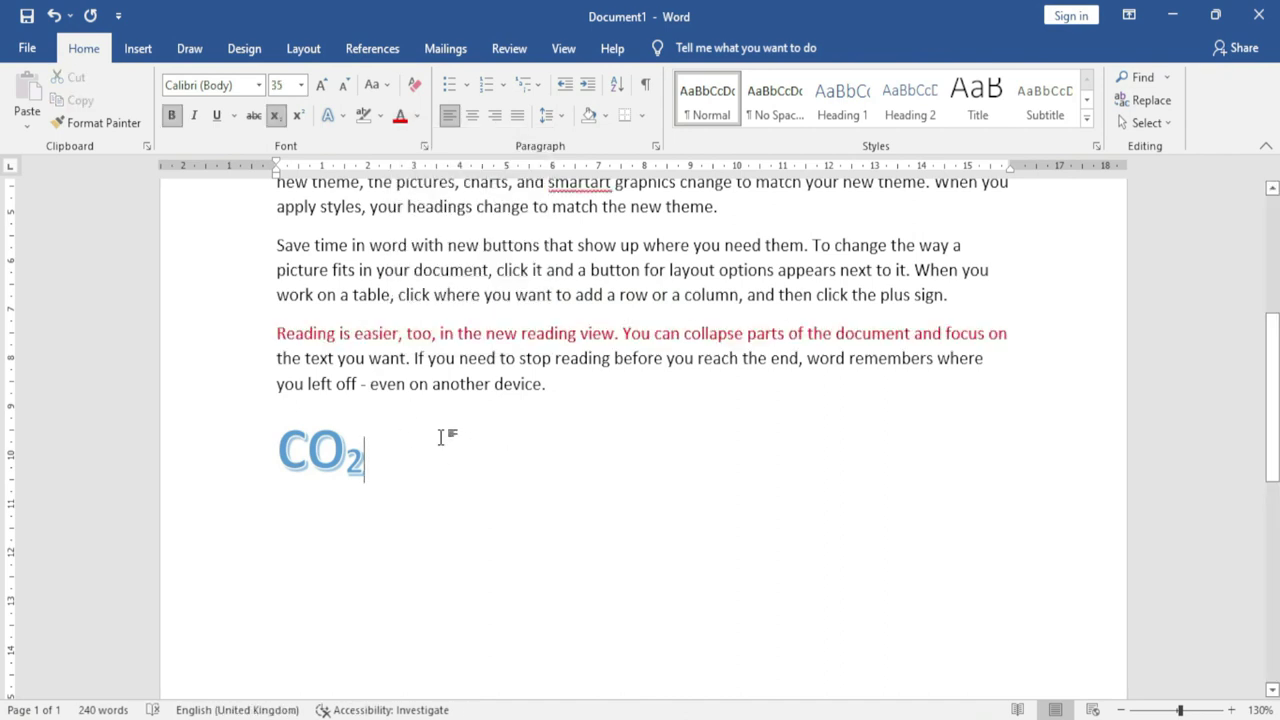
left_click(257, 346)
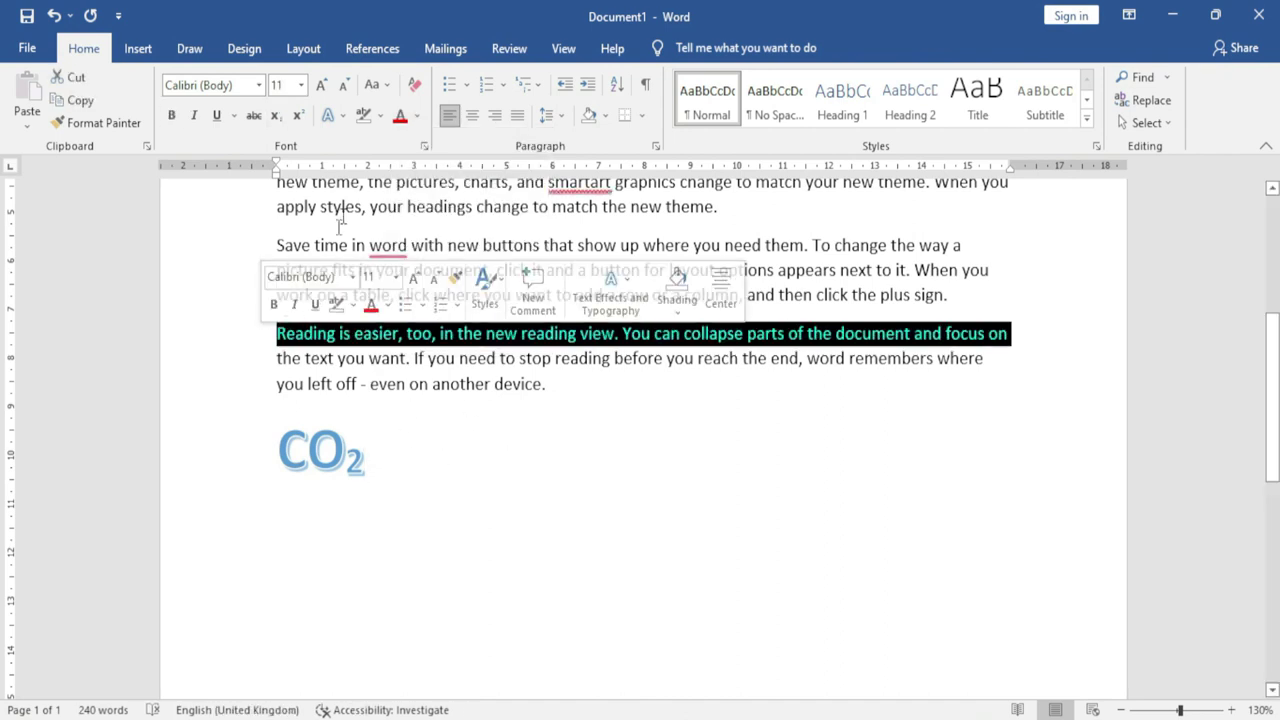
Step: Change the line's colour to a custom blue from More Colors > Custom
left_click(417, 116)
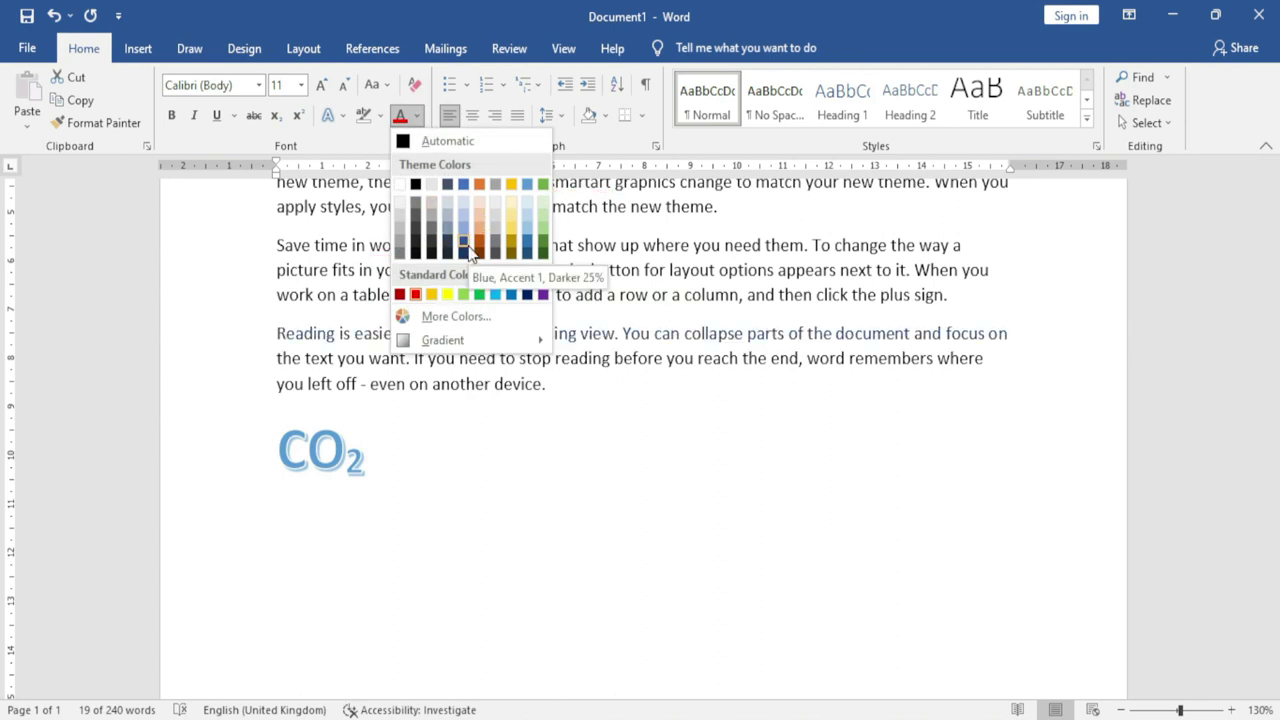
left_click(454, 317)
left_click(581, 217)
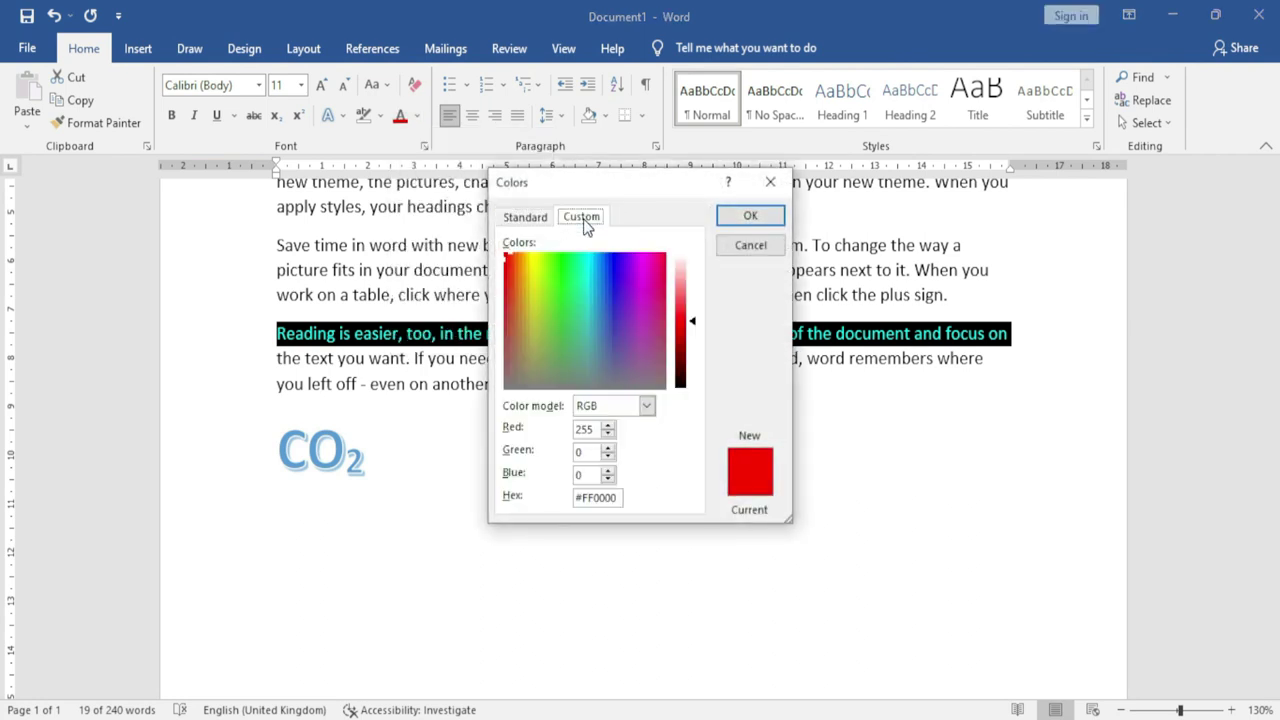
left_click_drag(557, 298, 587, 332)
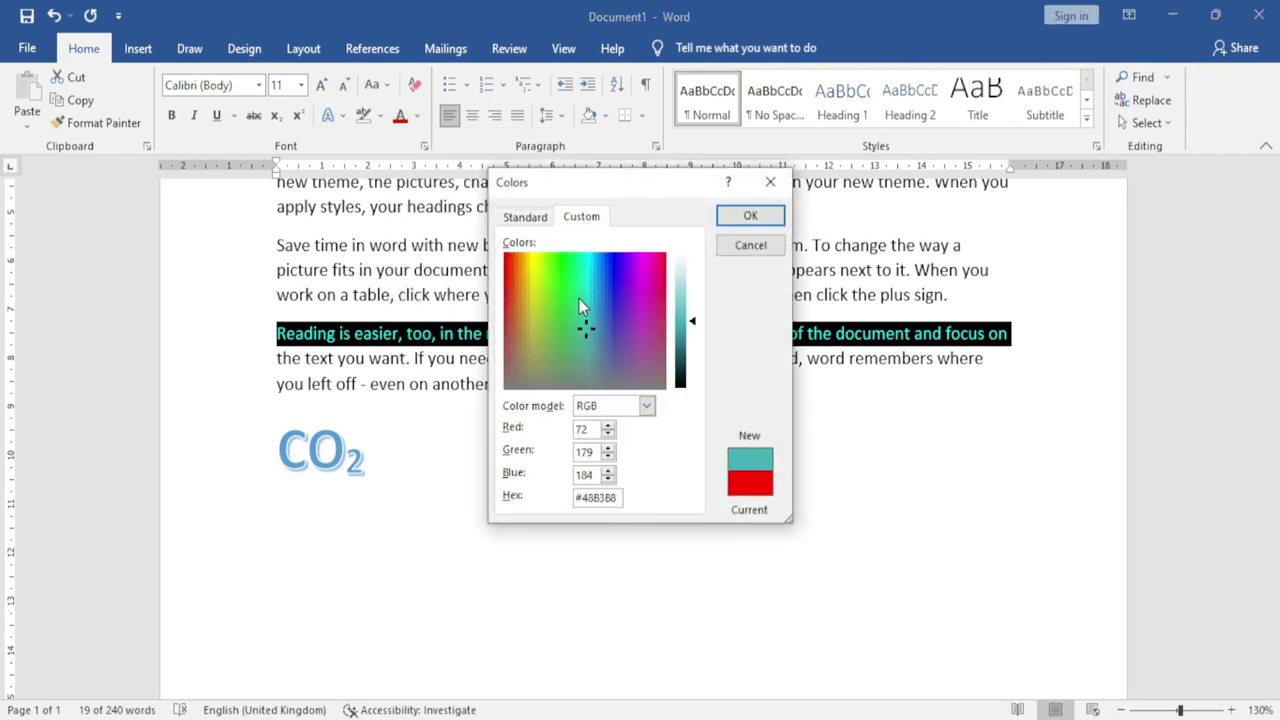
left_click(608, 290)
left_click(750, 216)
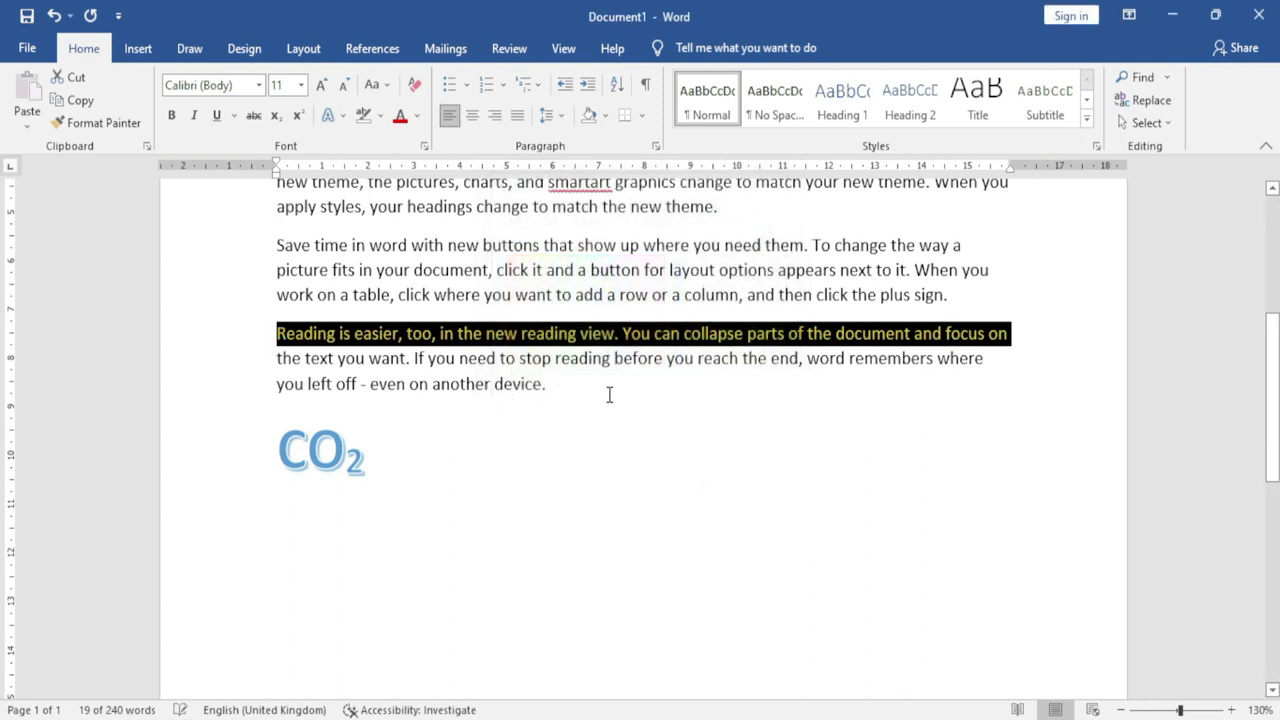
left_click(500, 384)
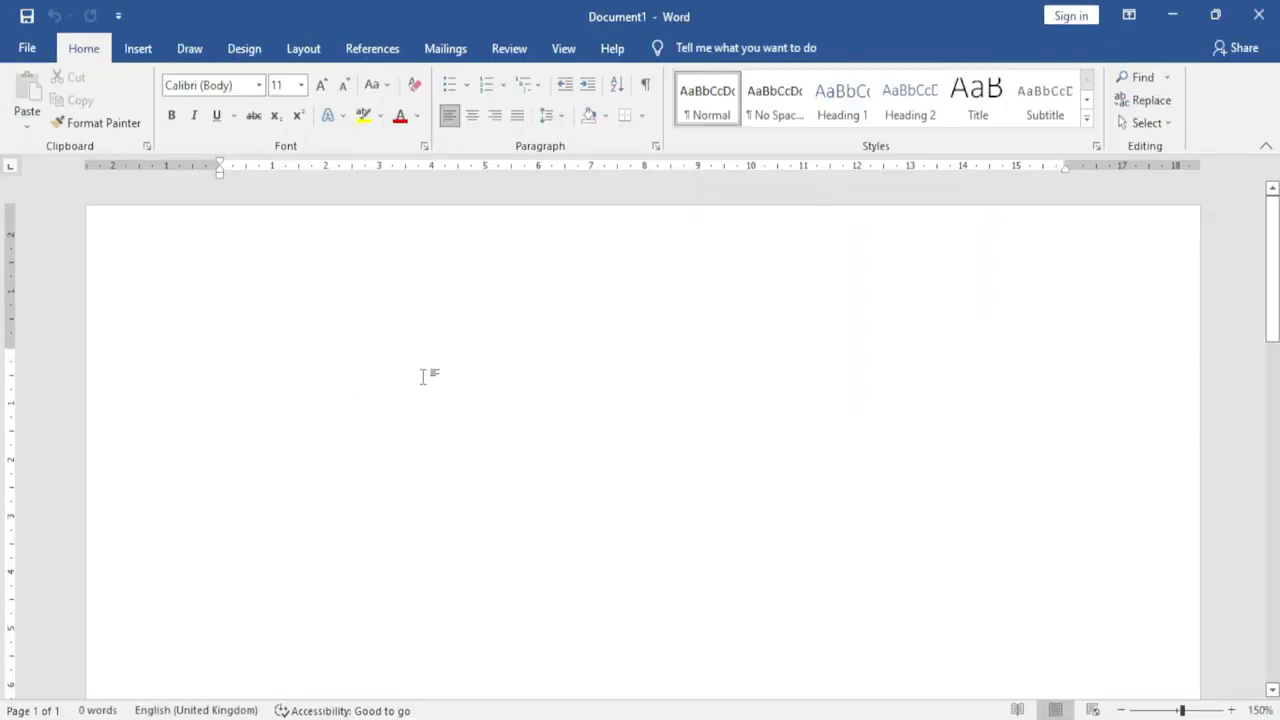
Step: Generate sample paragraphs starting 'Video provides a powerful way…' with =rand()
type("=")
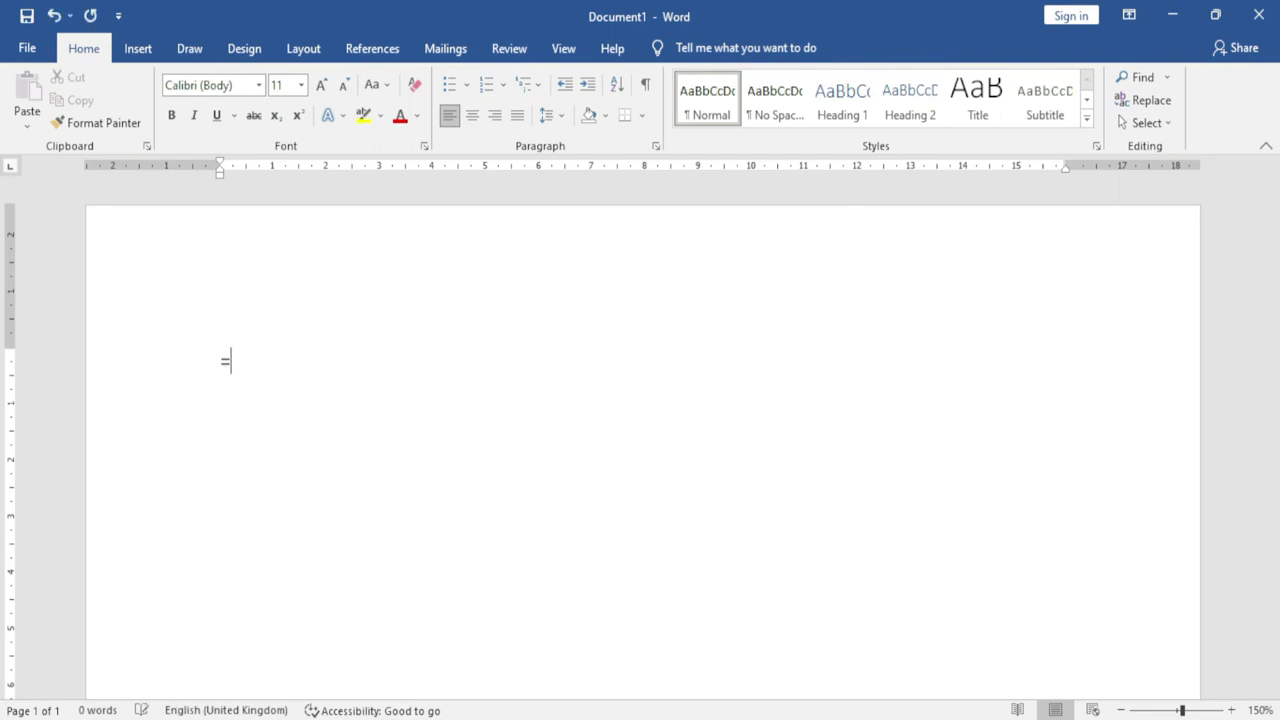
type("rand")
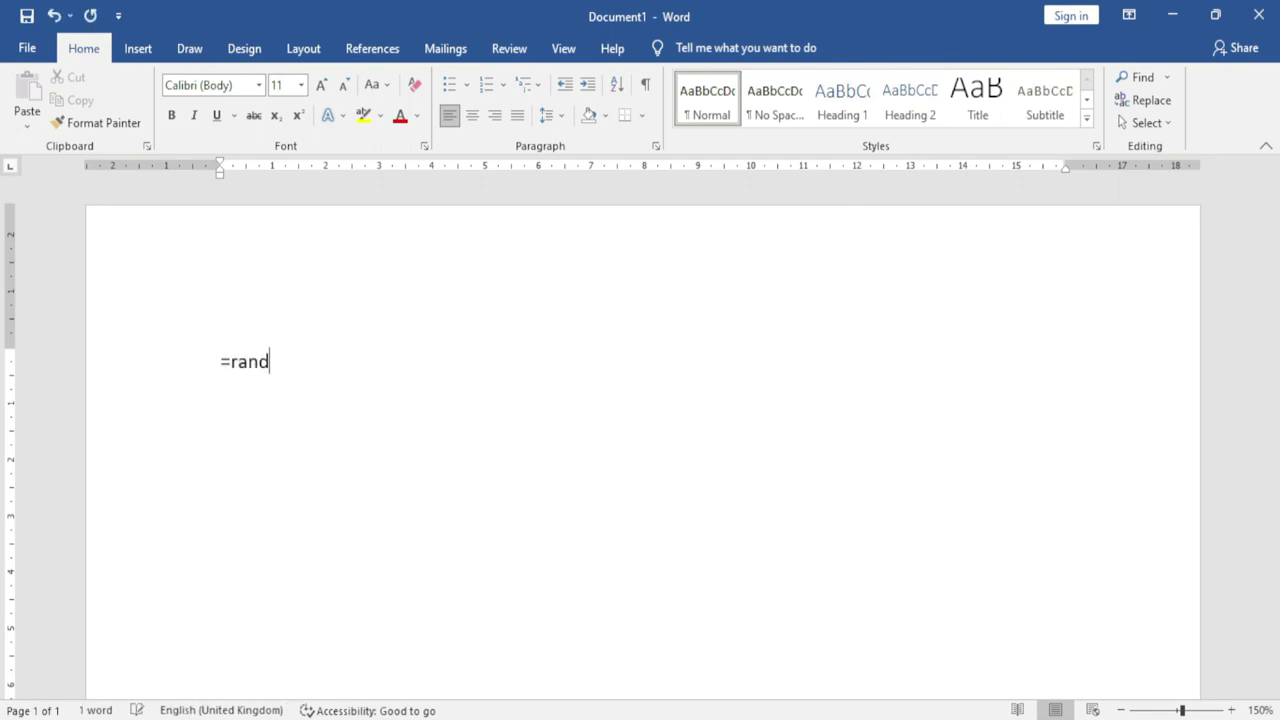
type("(")
key("Return")
scroll(383, 409, "up", 1)
scroll(803, 527, "up", 2)
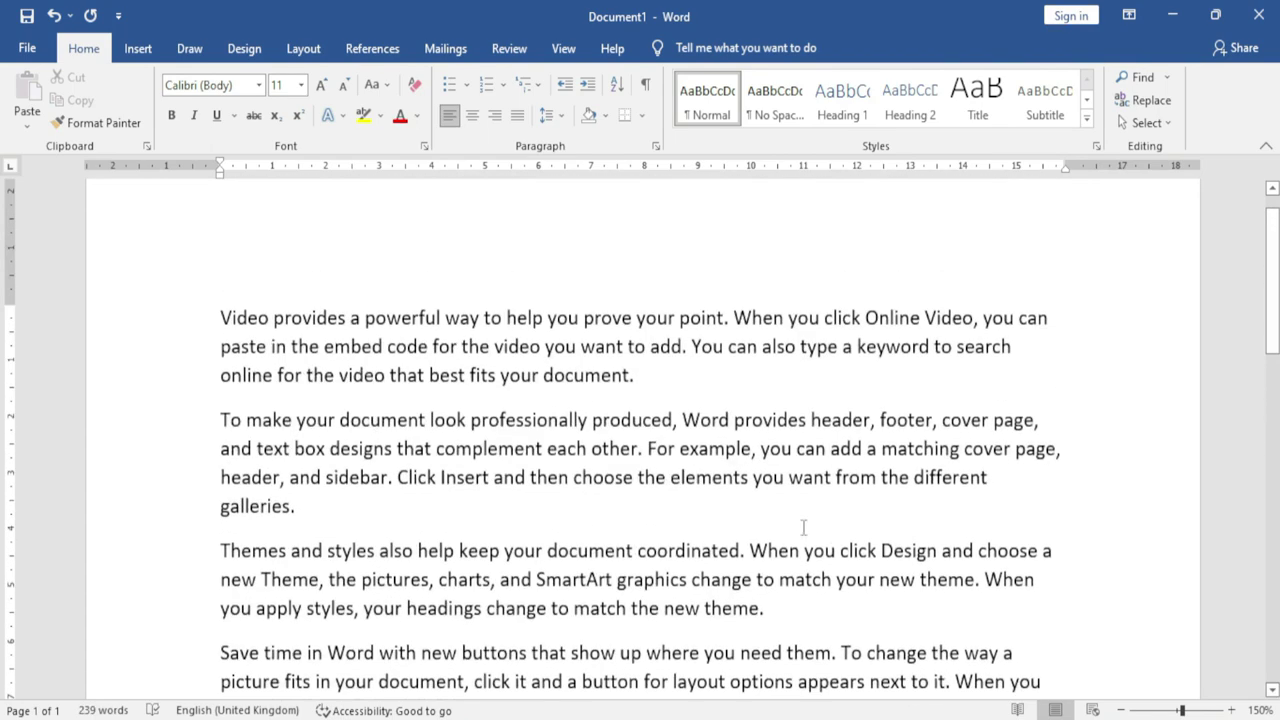
scroll(428, 609, "down", 1)
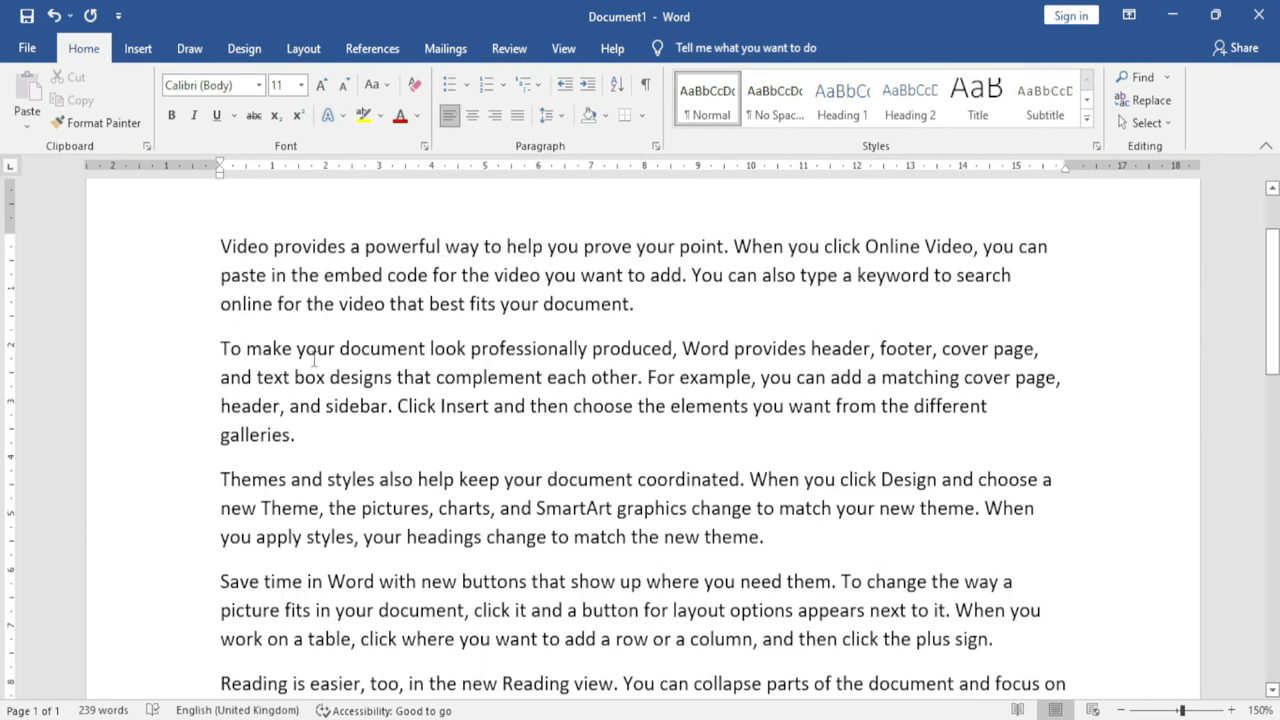
Step: Add bulleted items gdfghfhfgh, fghfghf, fghfgh and ghfgh at the document's end
left_click(447, 87)
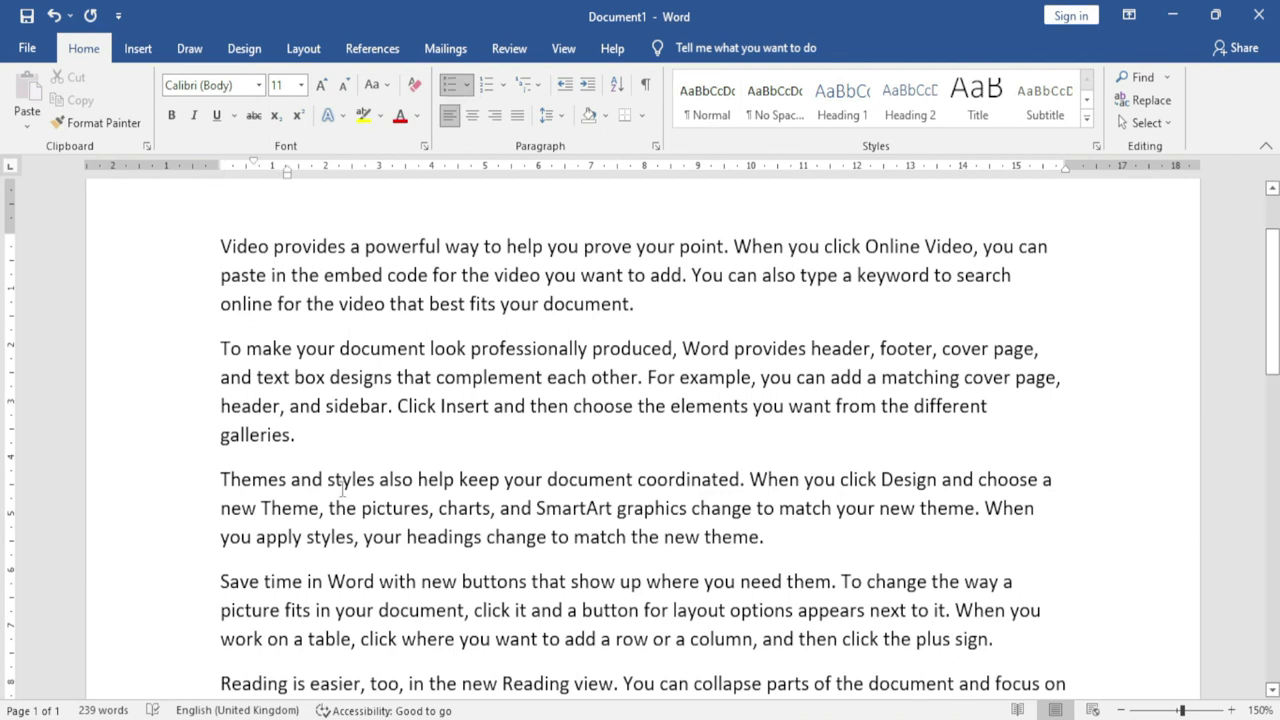
scroll(343, 489, "down", 3)
scroll(302, 481, "down", 1)
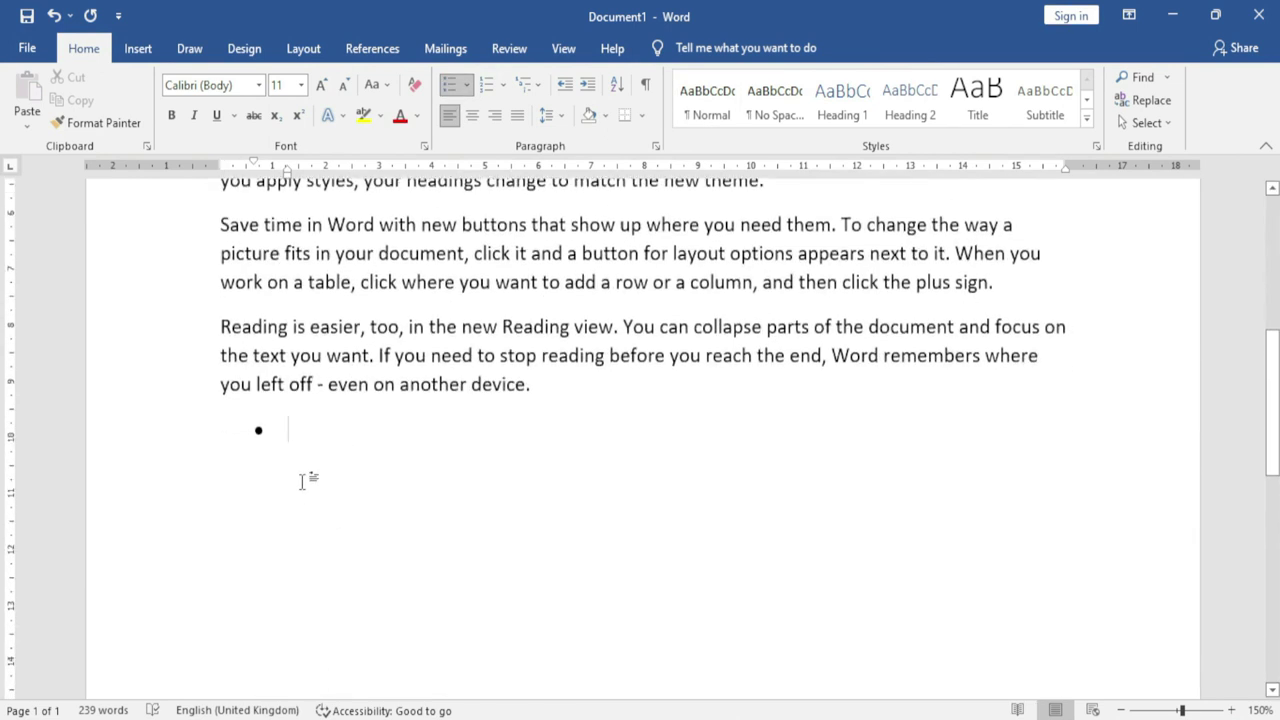
type("gdfghfhfgh")
key("Return")
type("fghfghf")
key("Return")
type("fghfgh")
key("Return")
type("ghfgh")
Step: End the list and type the plain line 'fdgfgfdgdfgdfgdfgfd'
key("Return")
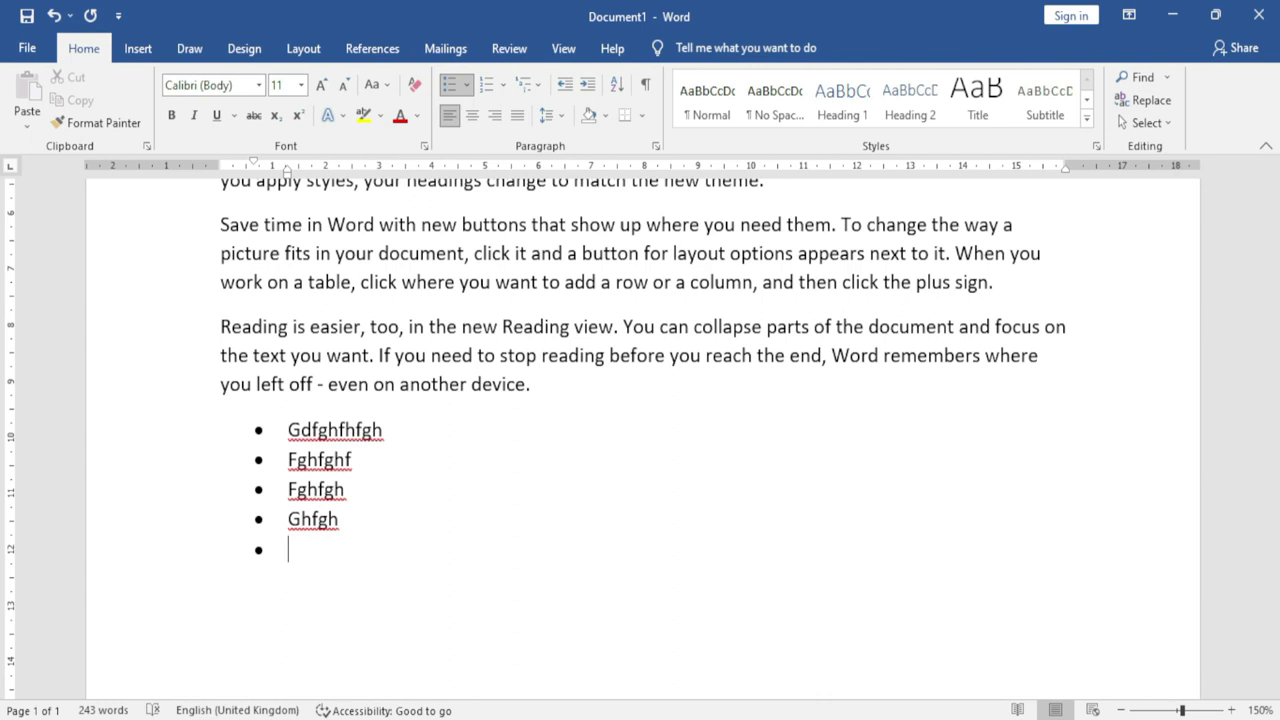
key("Return")
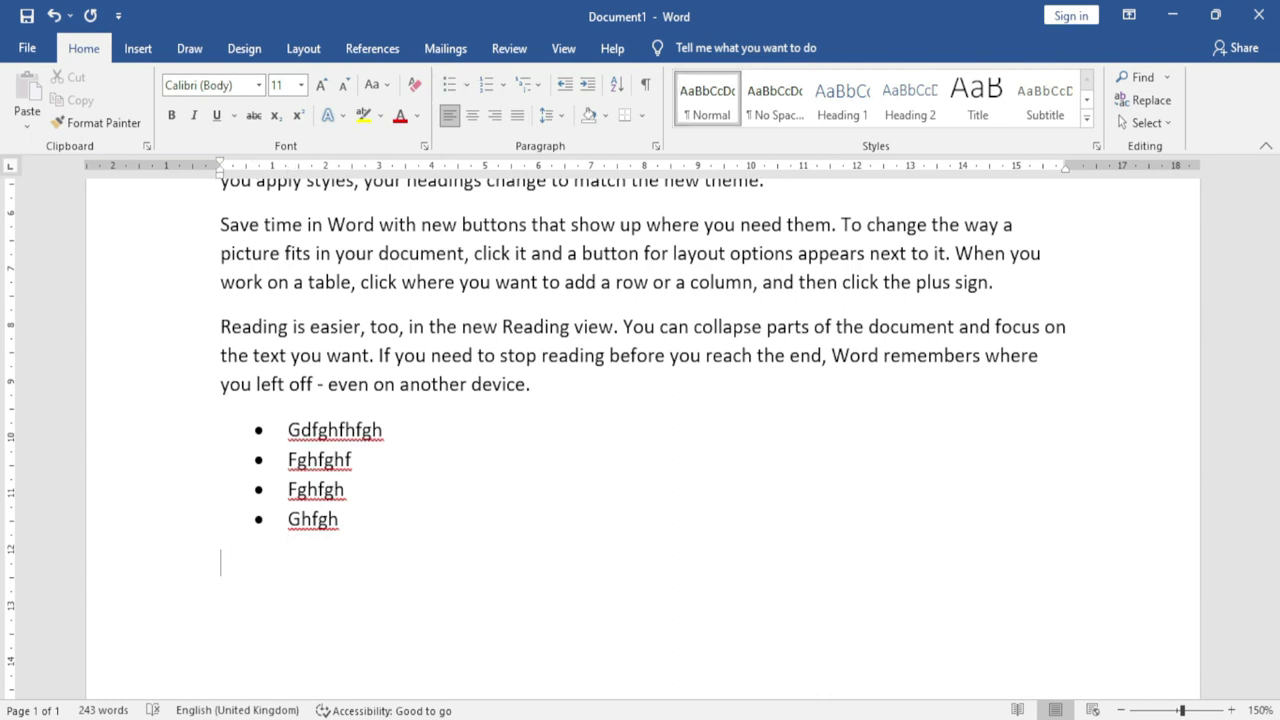
type("fdgfgfdgdfgdfgdf")
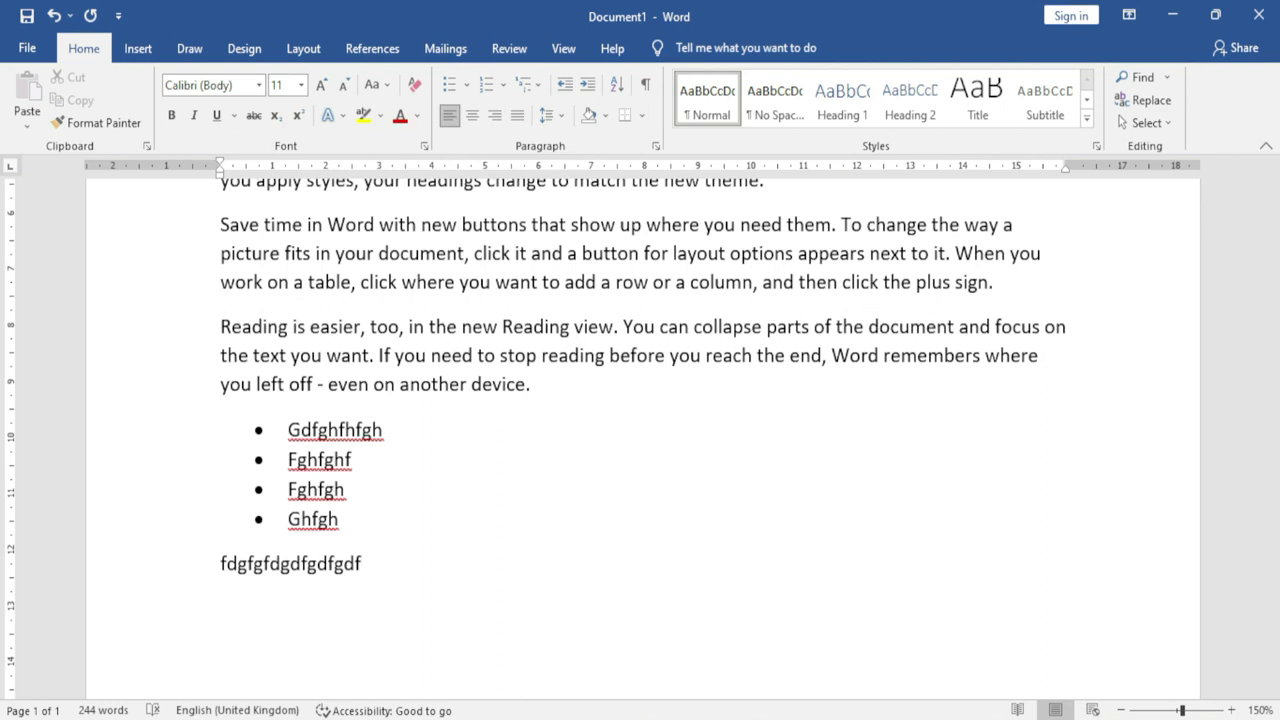
type("gfd")
Step: Define a Θ bullet from the Symbol font and apply it to the last line
left_click(466, 85)
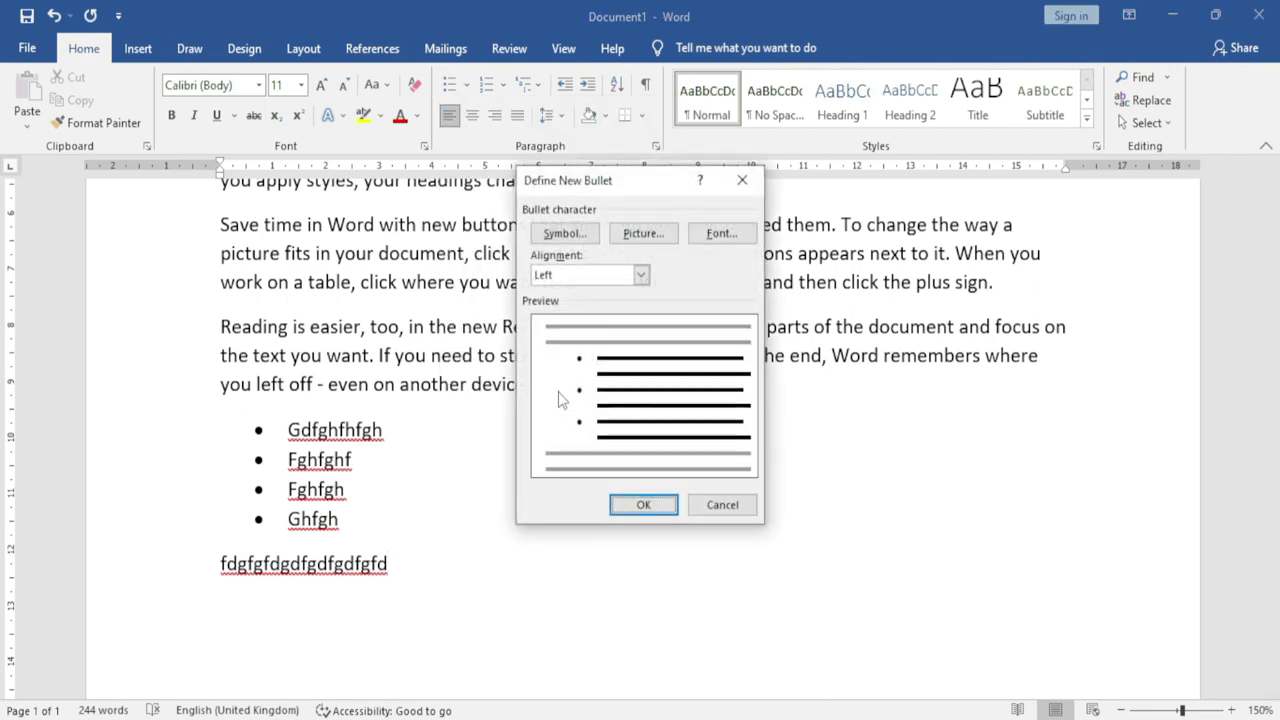
left_click_drag(572, 187, 627, 189)
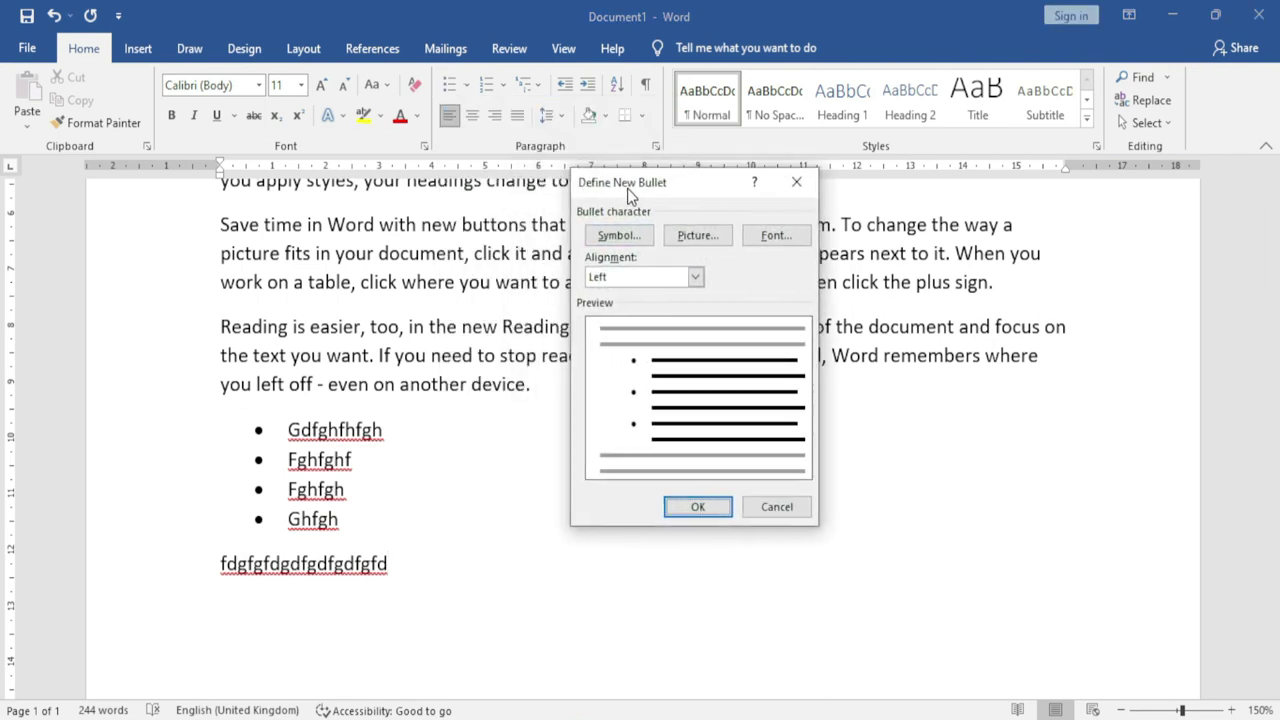
left_click(617, 237)
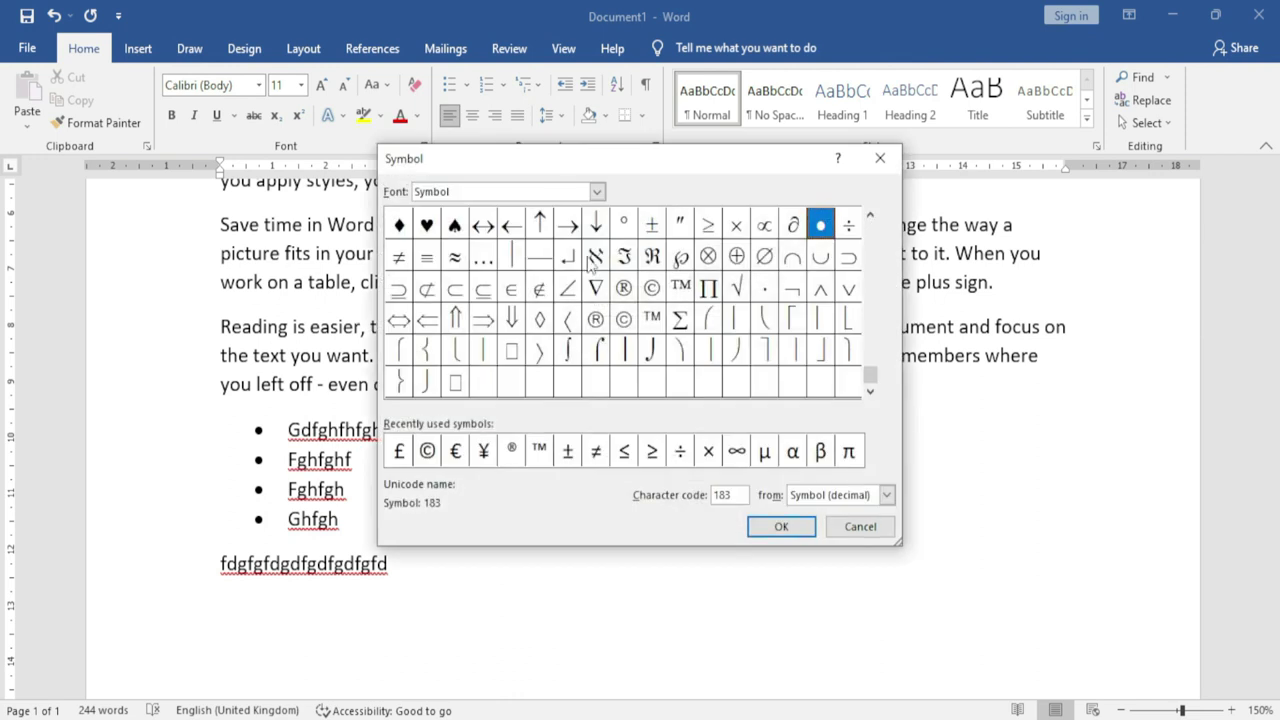
left_click(597, 191)
left_click(498, 249)
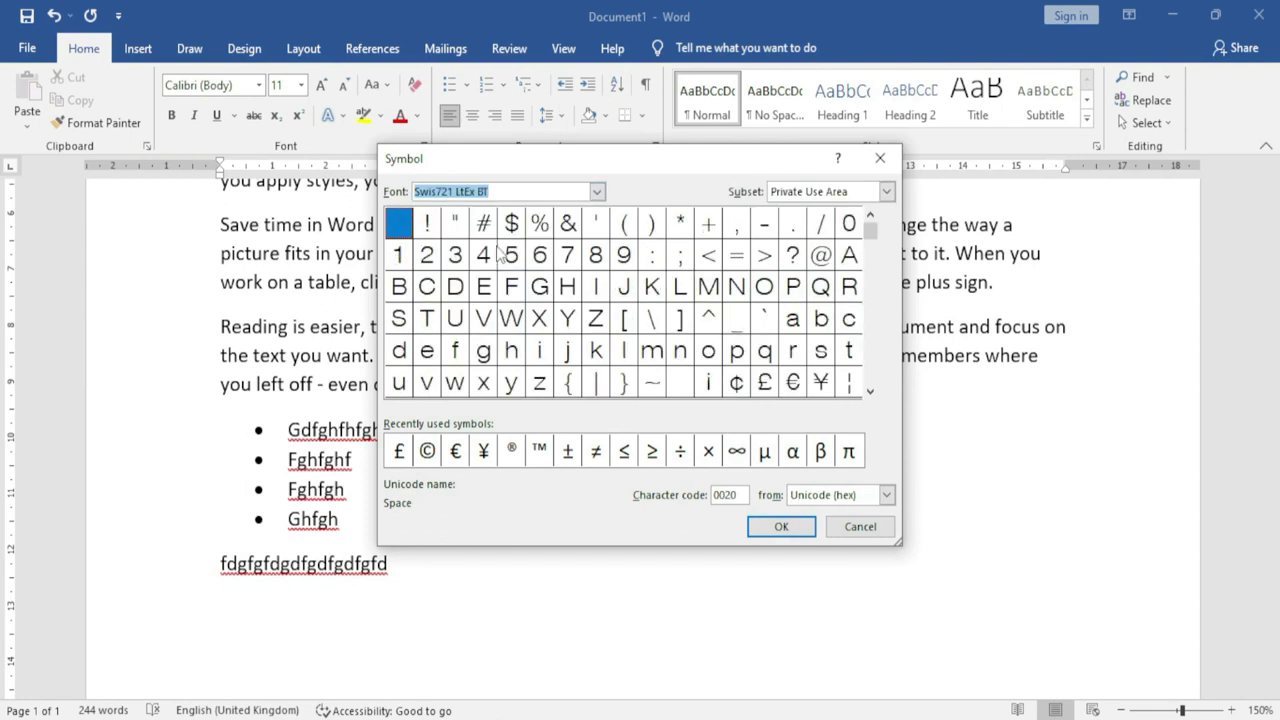
left_click(597, 191)
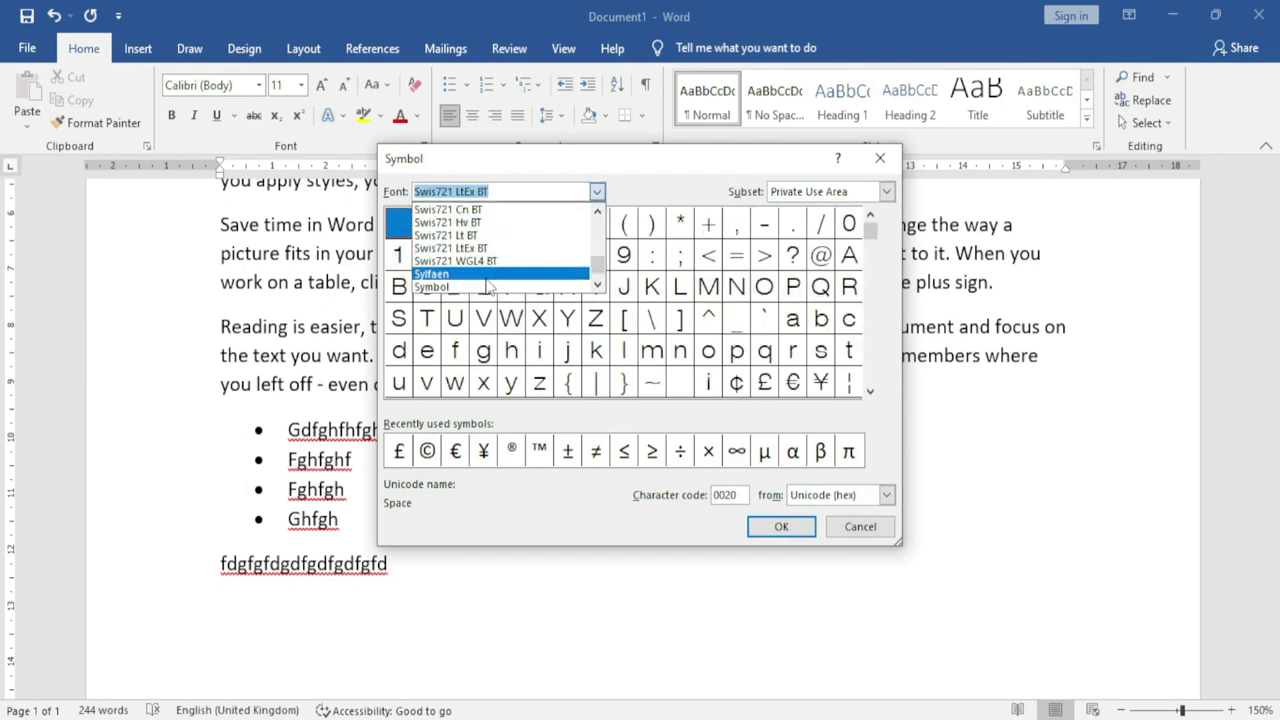
left_click(486, 289)
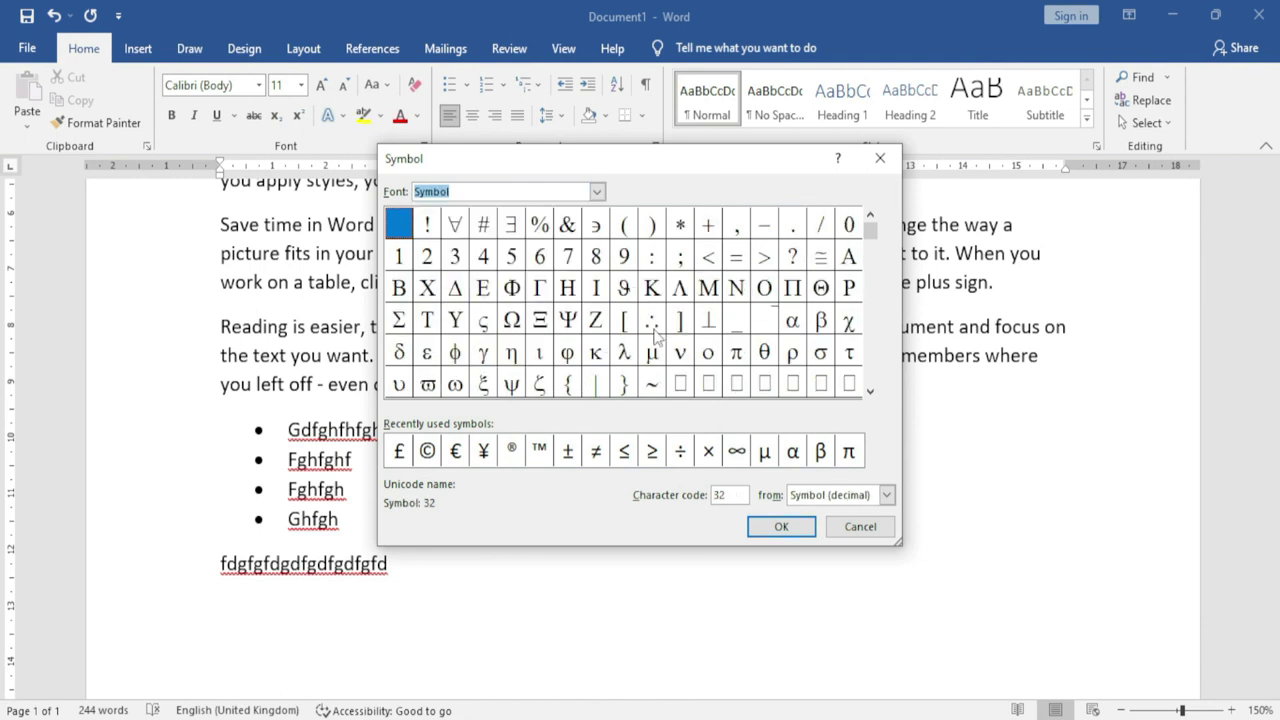
left_click(820, 289)
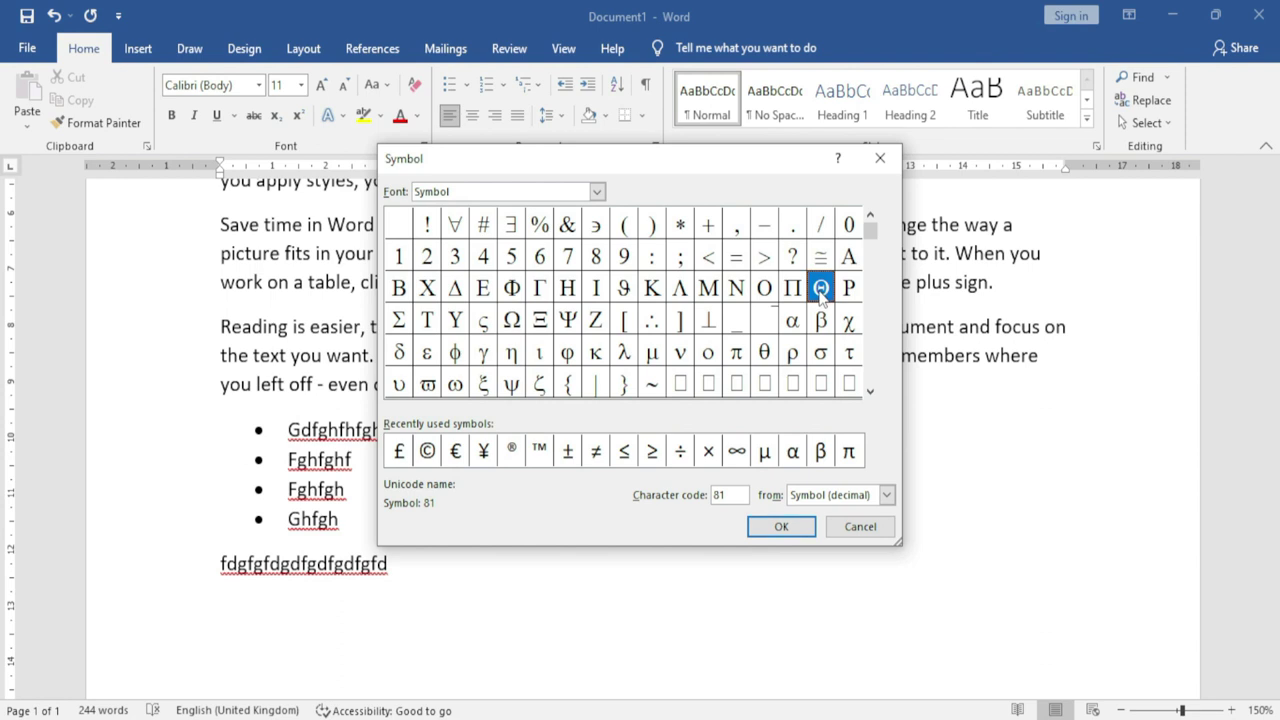
left_click(779, 527)
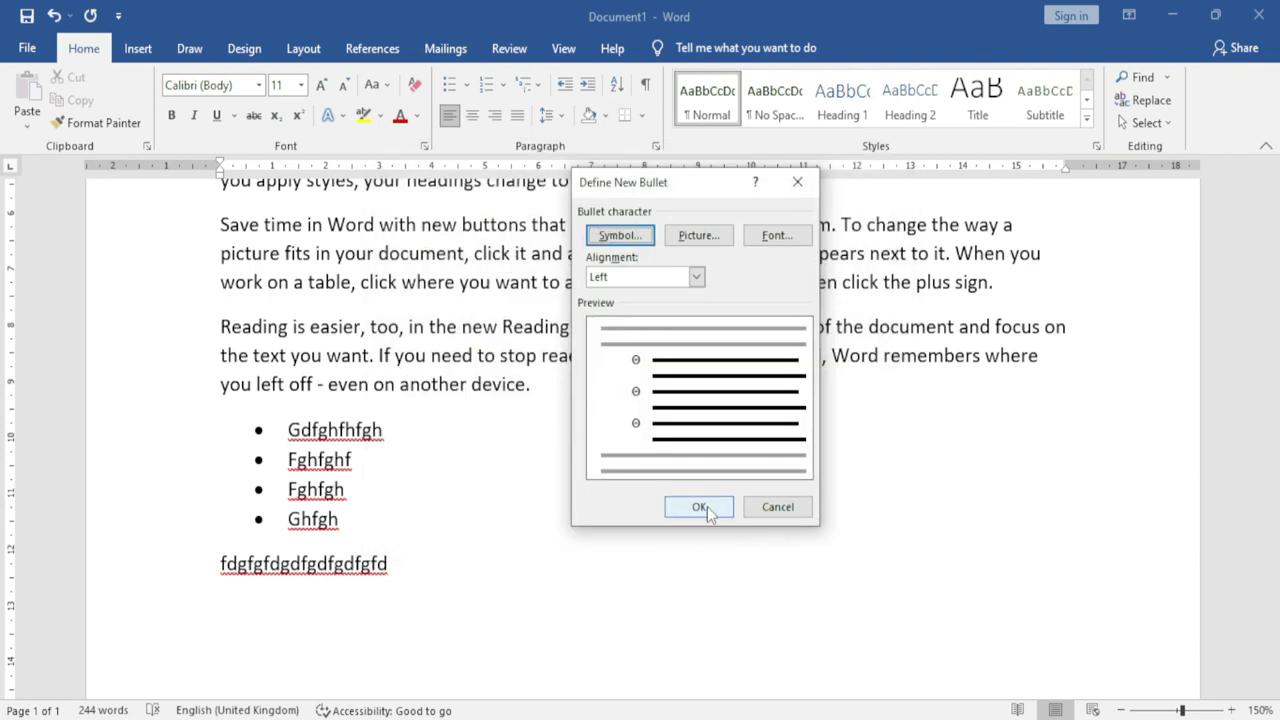
left_click(699, 507)
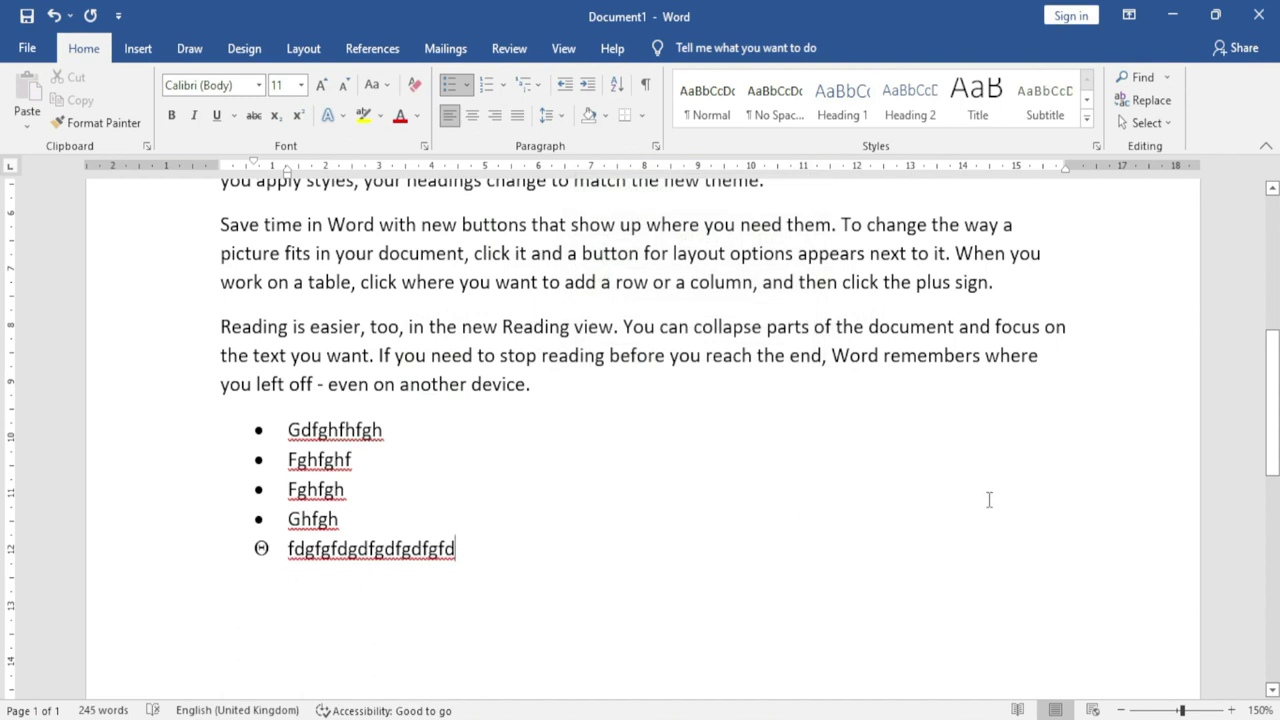
Step: Add Θ items 'fgdgf' and 'dfgdfg', then end the list
key("Return")
type("fgdgf")
key("Return")
type("Dfgdfgdfg")
key("Return")
key("Return")
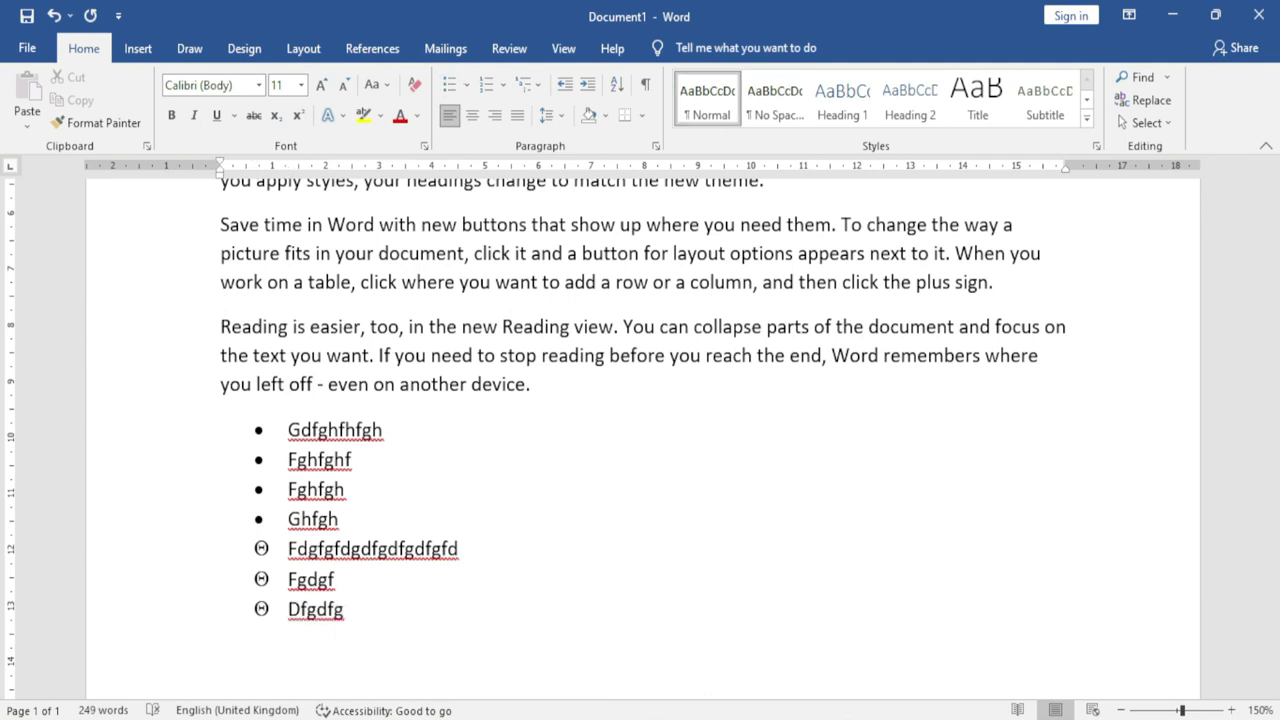
Step: Start defining a new picture bullet from Bing online images
left_click(462, 85)
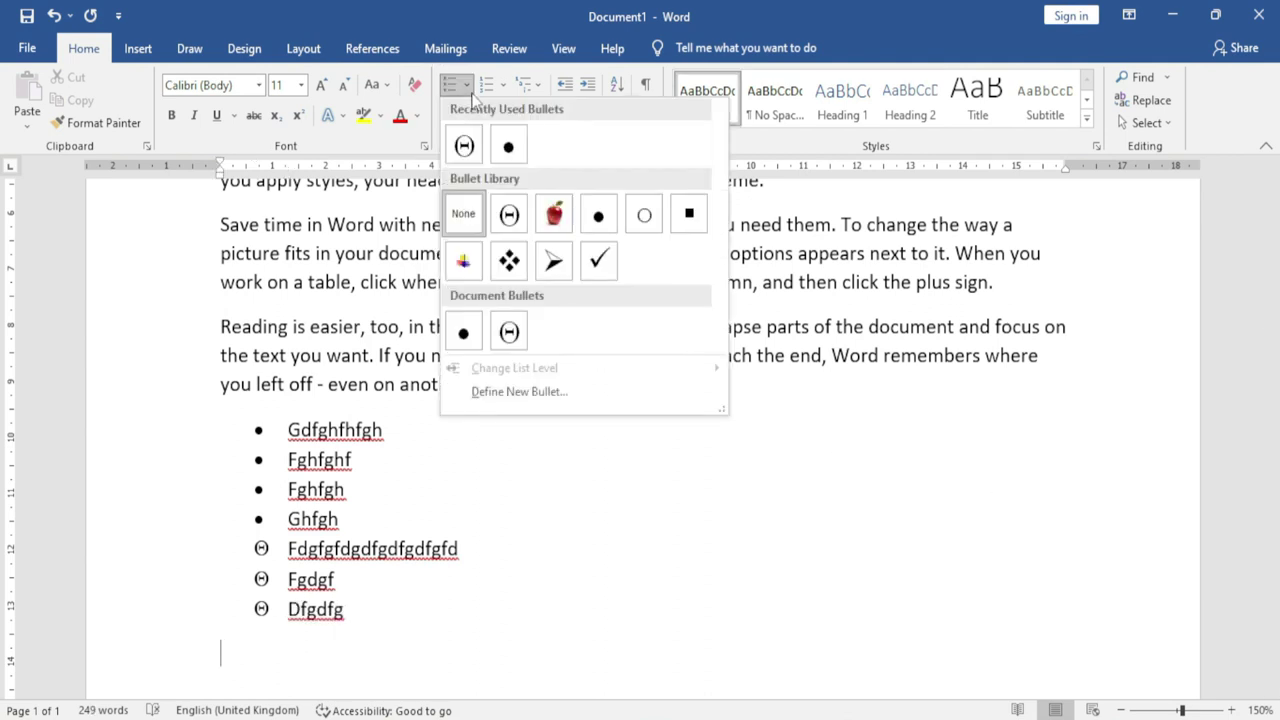
left_click(516, 392)
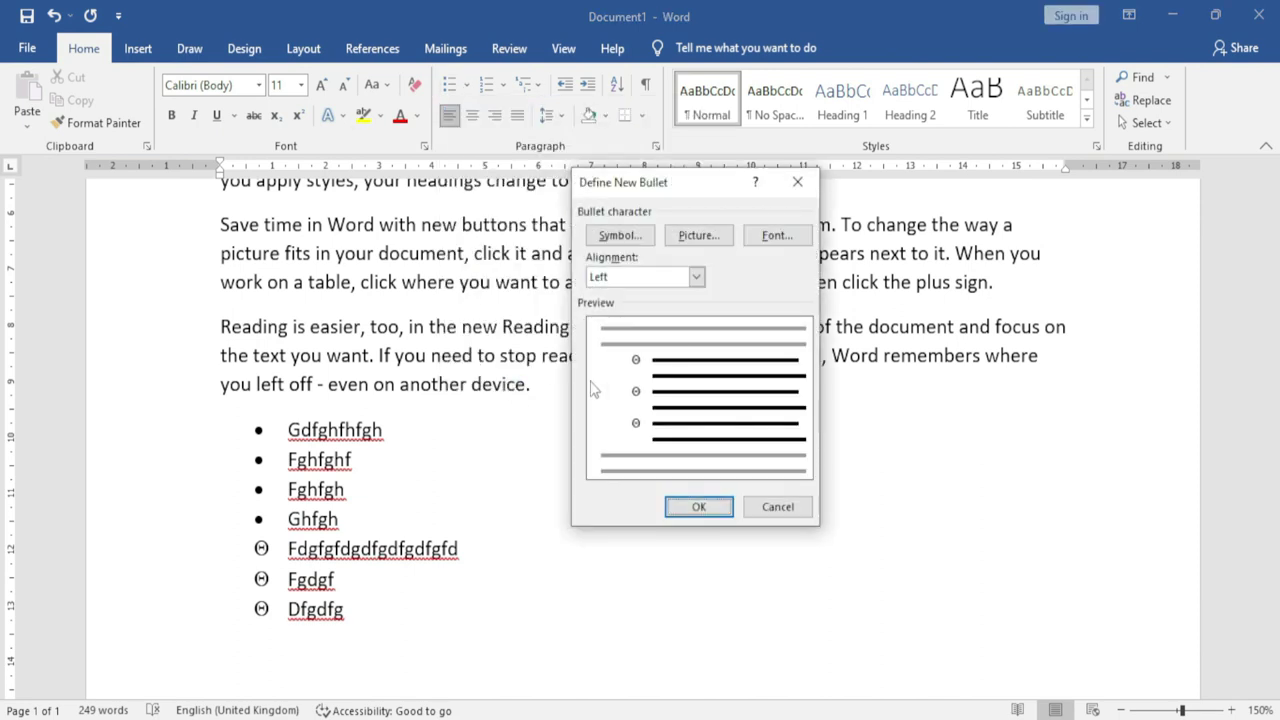
left_click(699, 238)
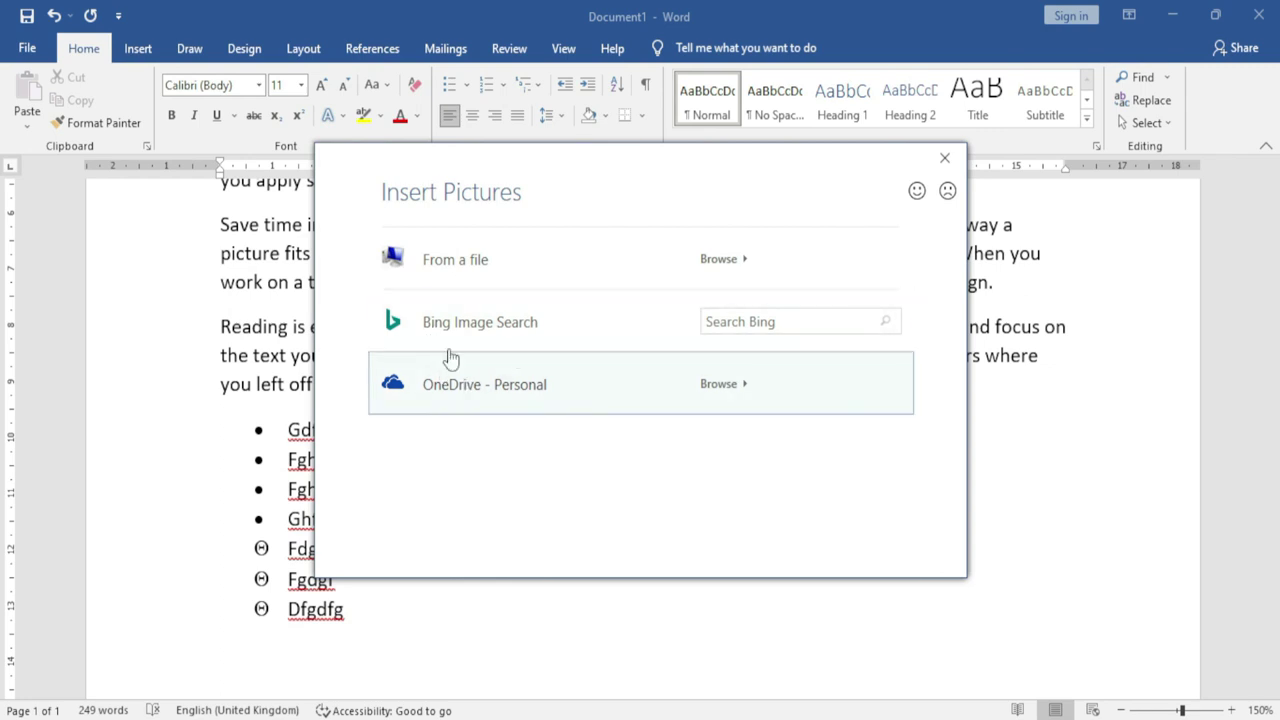
left_click(531, 325)
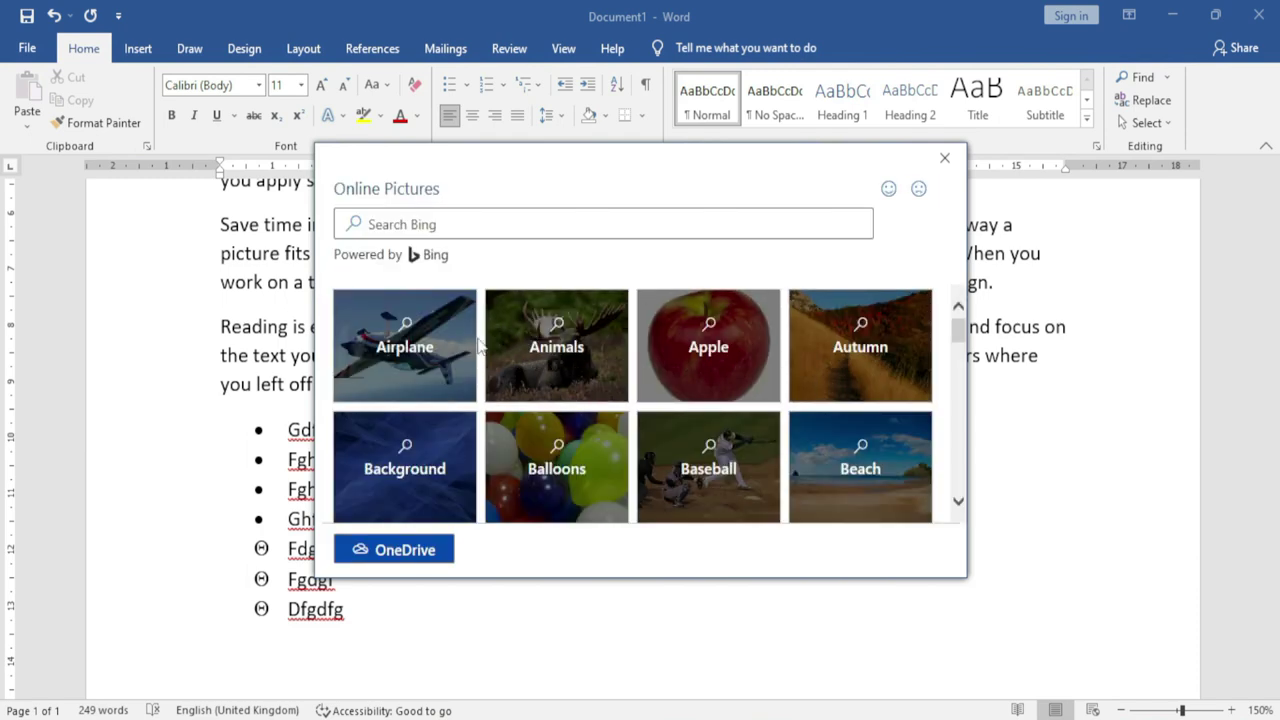
Step: Choose the red apples-with-slice image from the Apple results as the bullet
mouse_move(957, 335)
left_mouse_down()
mouse_move(954, 404)
mouse_move(944, 320)
left_mouse_up()
left_click(718, 338)
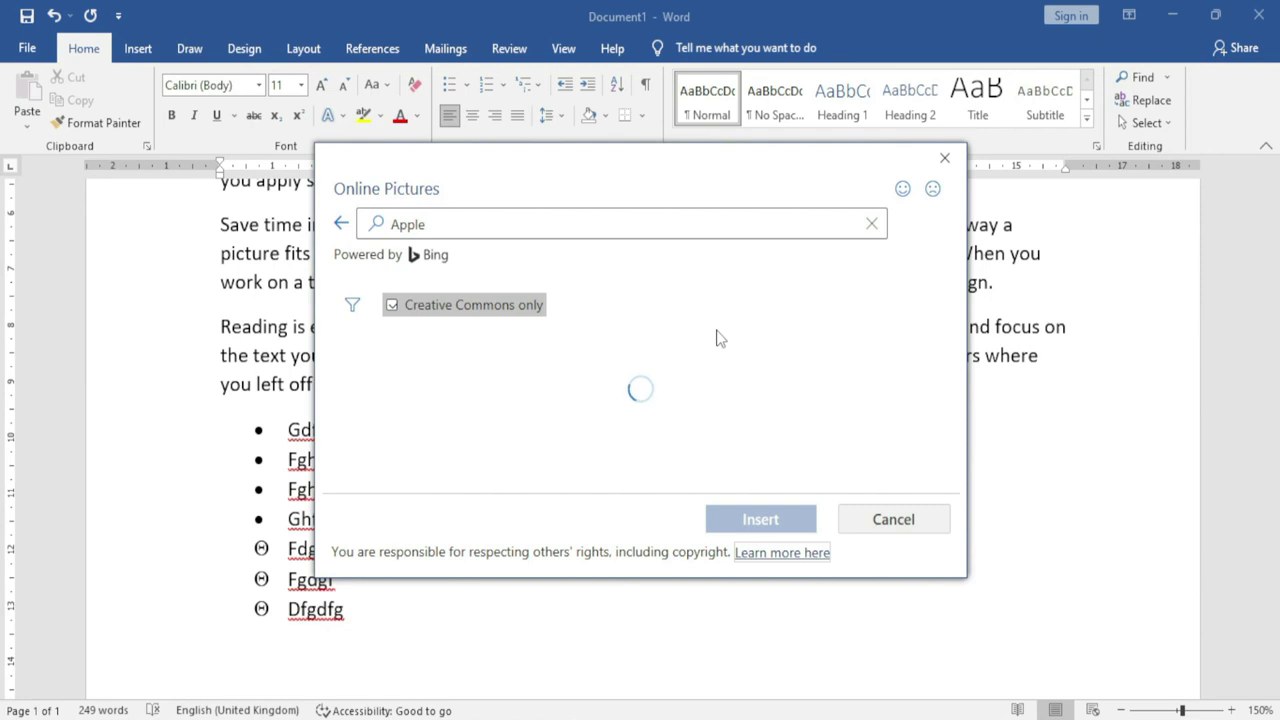
scroll(643, 363, "down", 3)
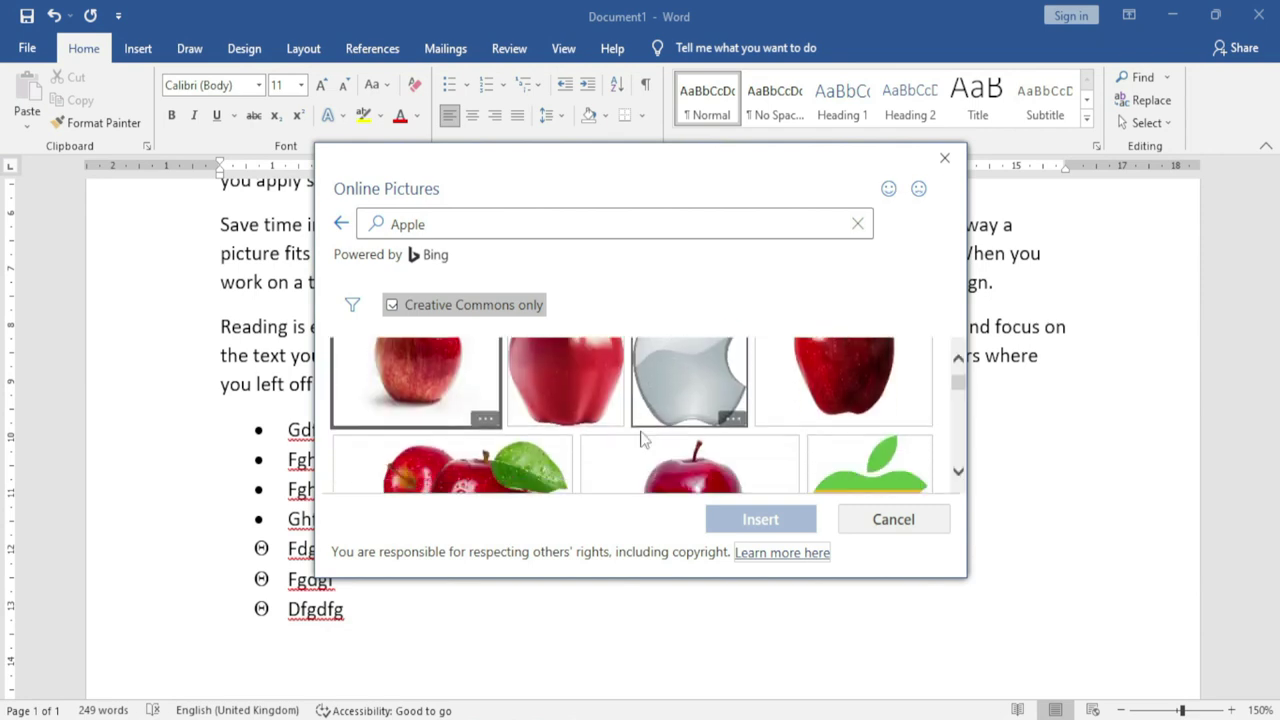
scroll(577, 441, "down", 1)
scroll(577, 443, "down", 1)
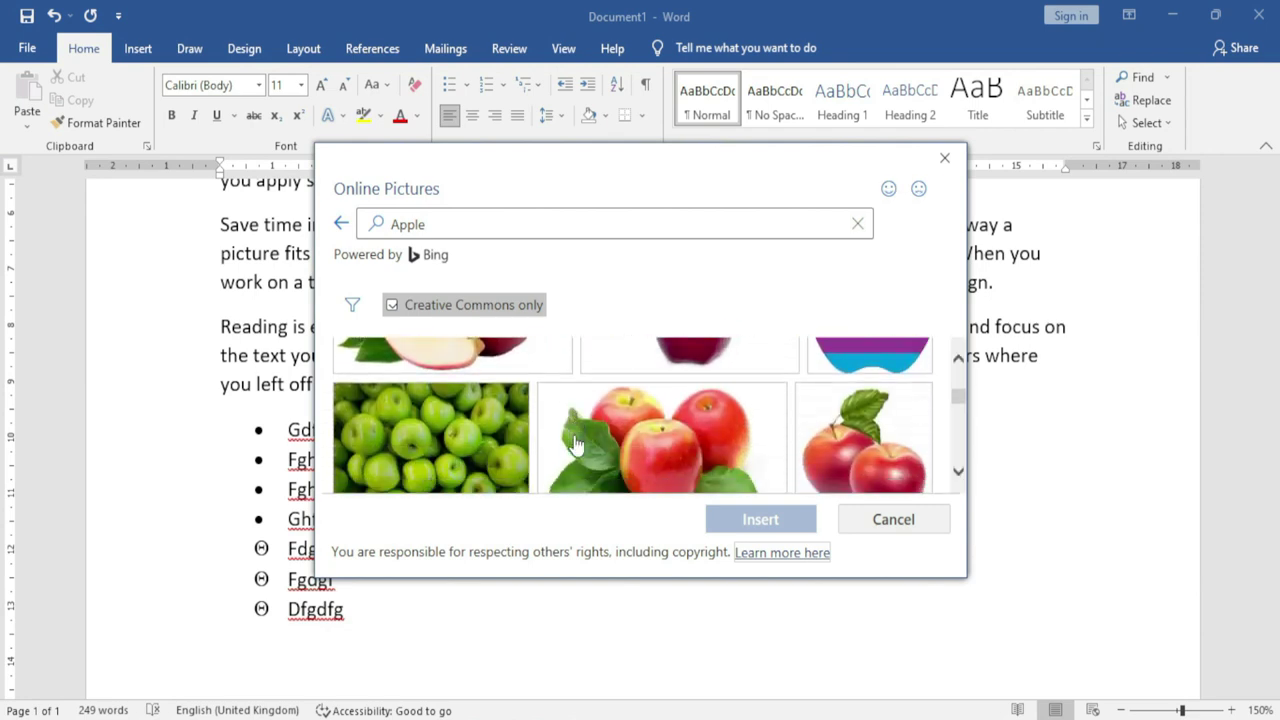
scroll(574, 440, "up", 2)
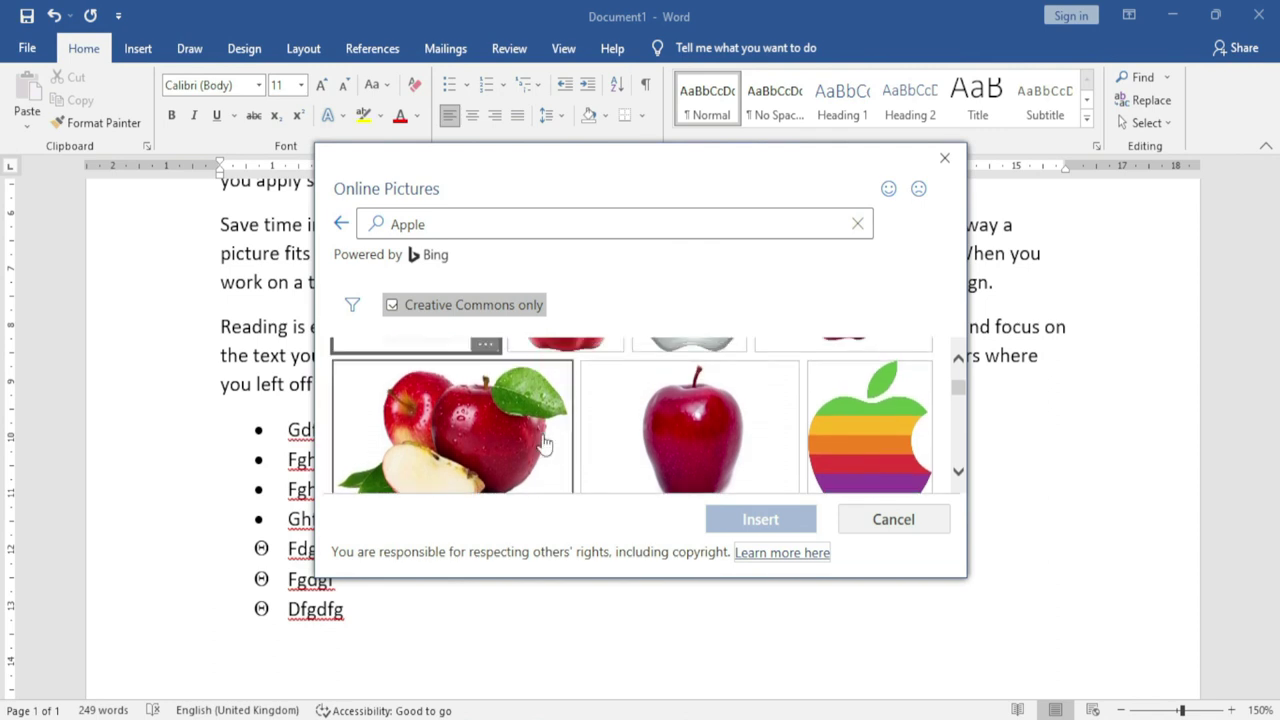
left_click(475, 430)
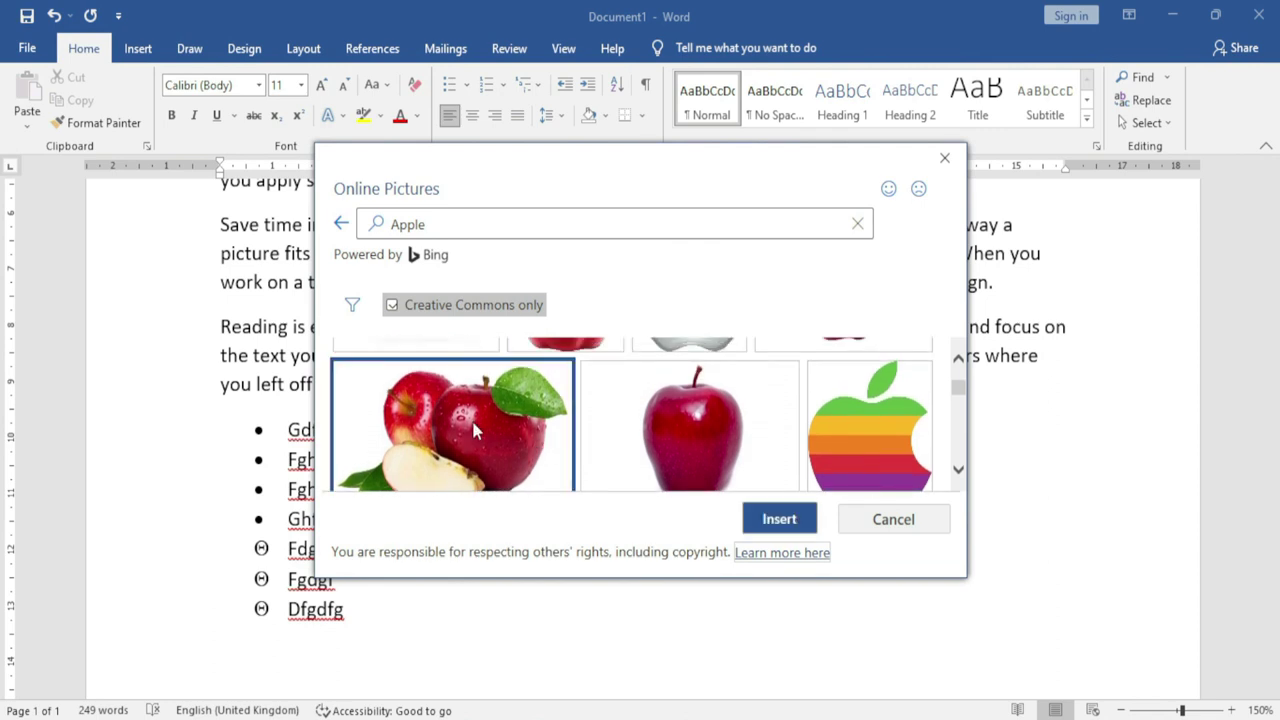
left_click(779, 527)
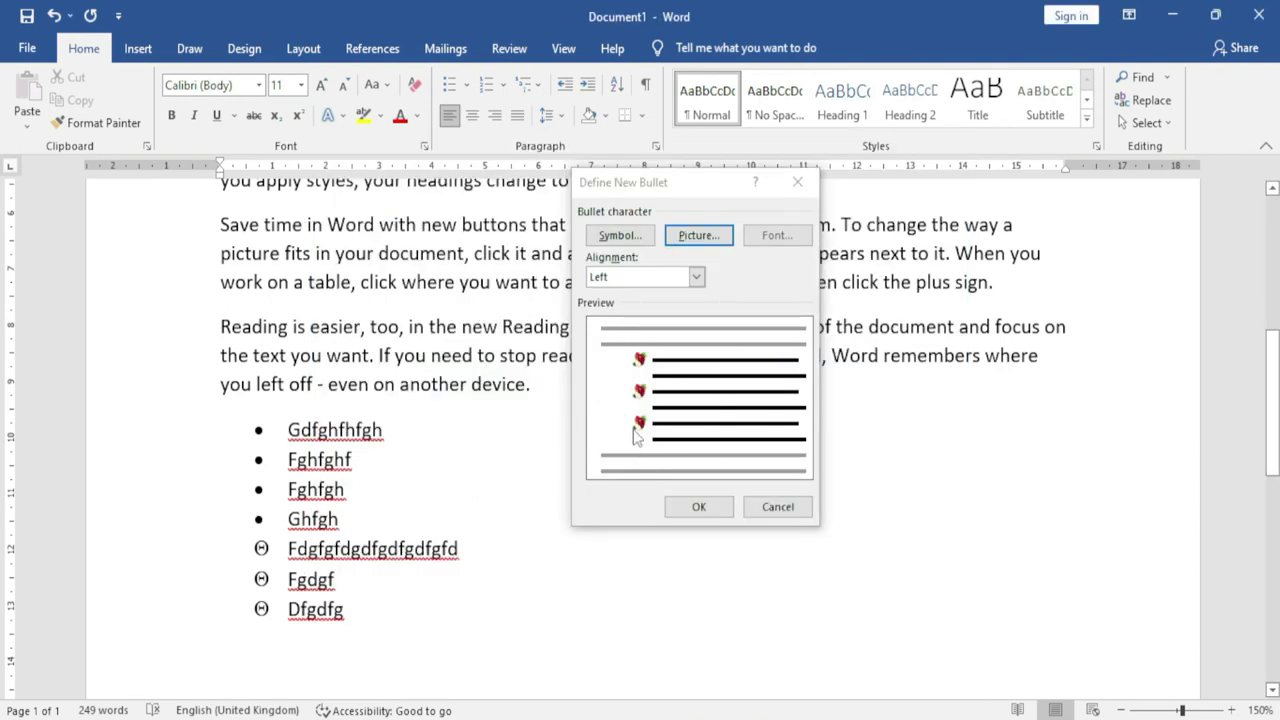
left_click(699, 508)
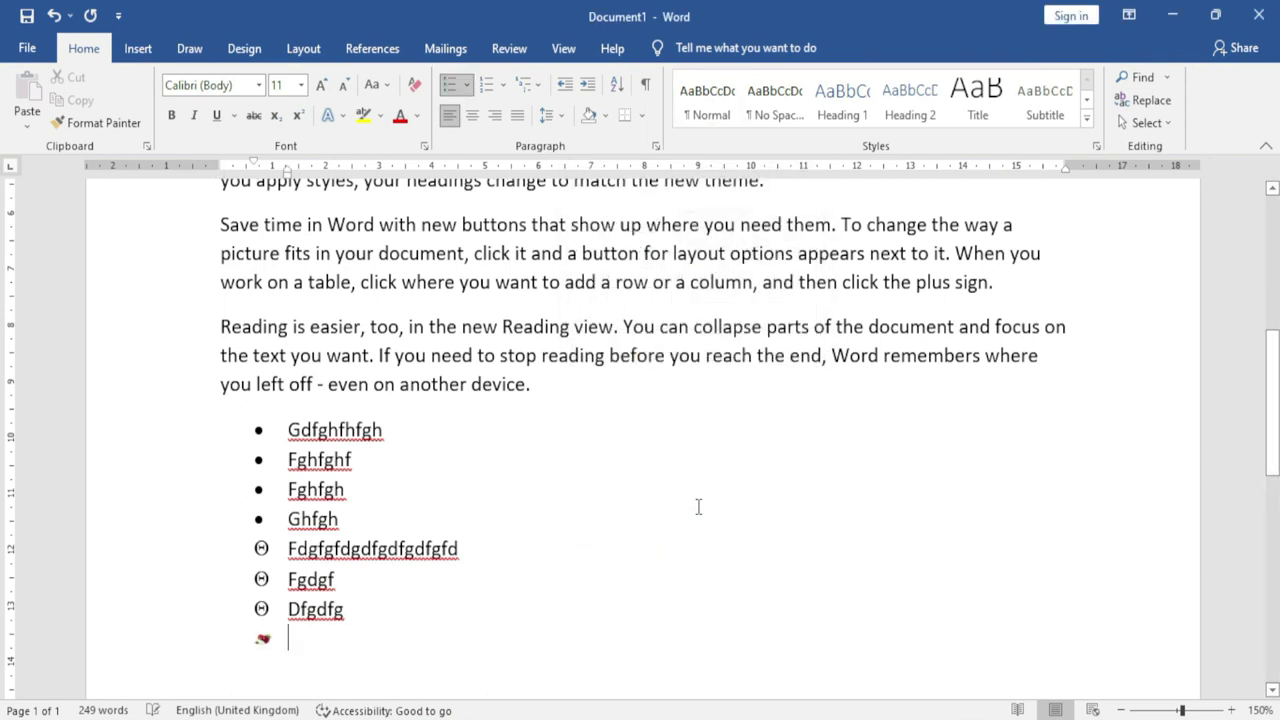
scroll(453, 577, "down", 3)
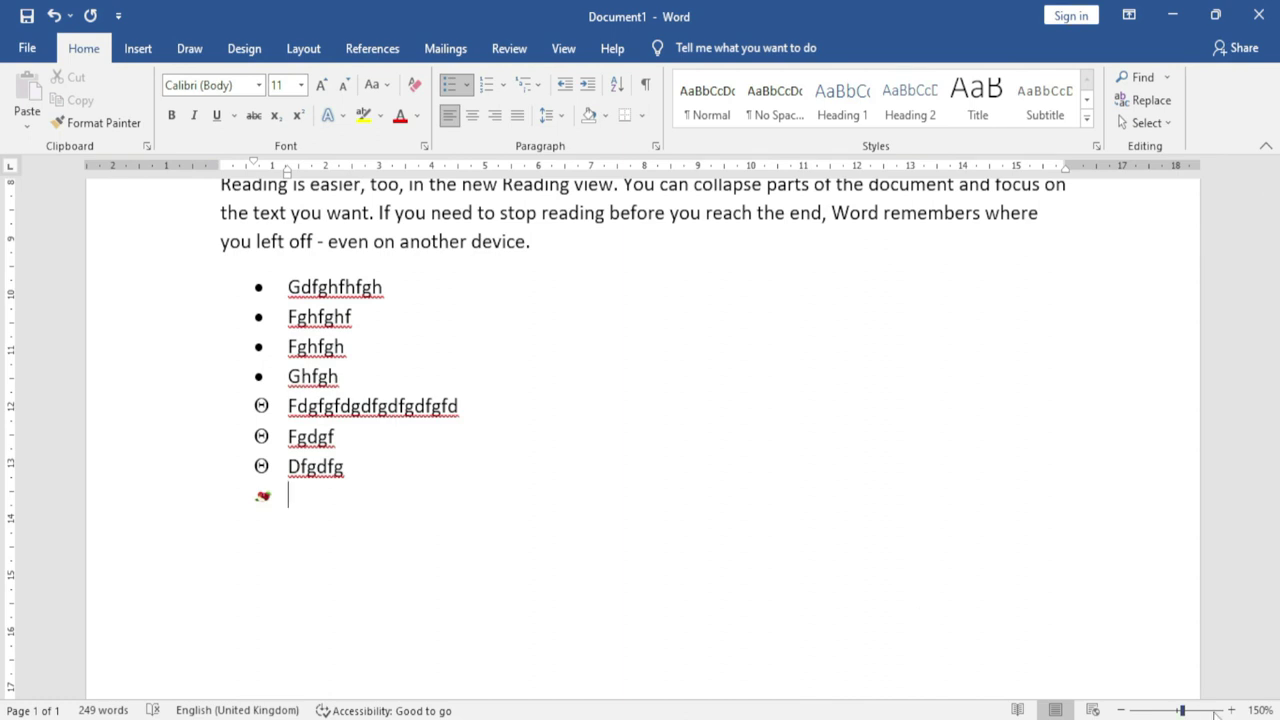
Step: Type apple-bullet items Gdgdfgd, Dfgdfg and Dfgdfg, end the list, and zoom back out
scroll(600, 560, "up", 15, "ctrl")
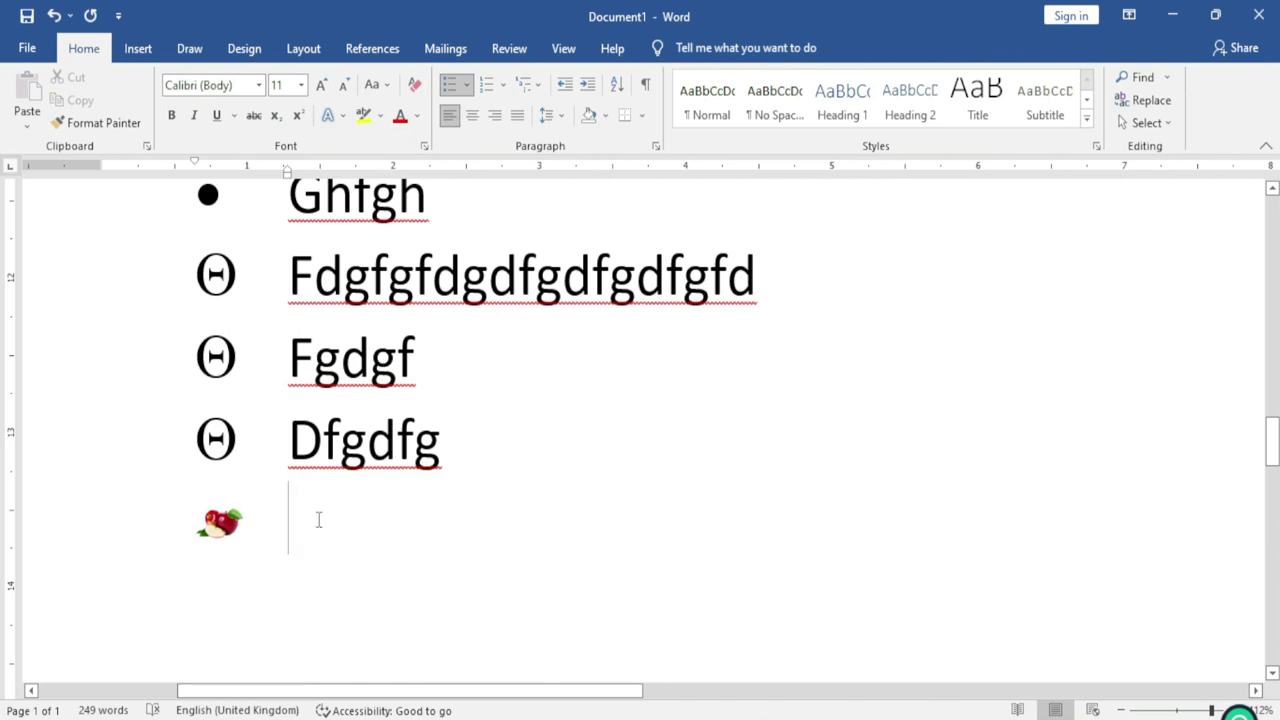
type("gdgdfgd")
key("Return")
type("Dfgdfgdfg")
key("Return")
type("Dfgdfgdfg")
key("Return")
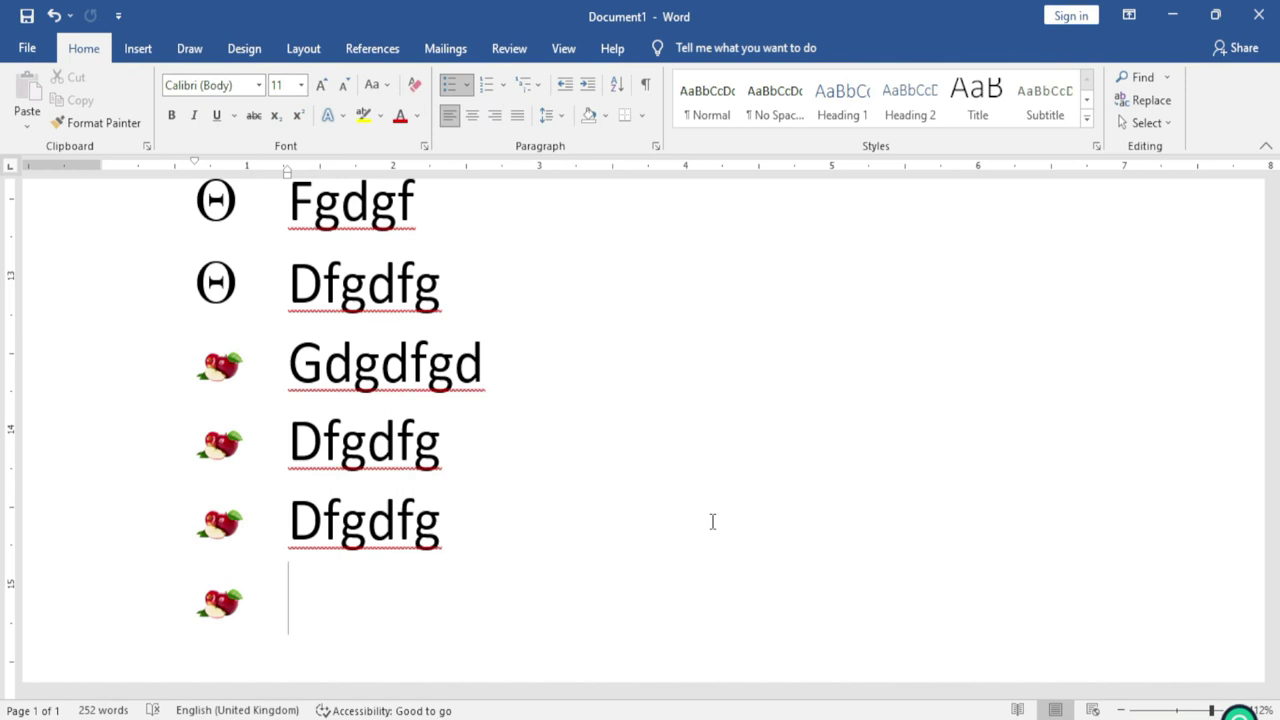
key("Return")
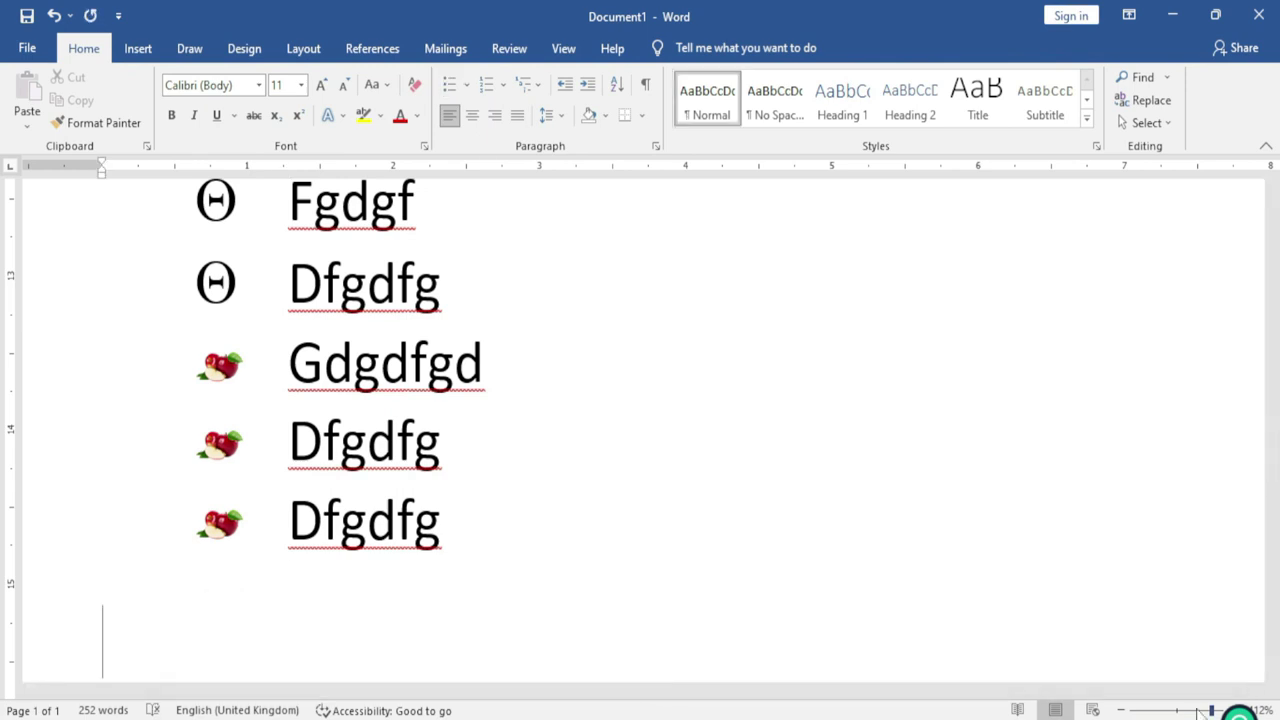
left_click(1175, 711)
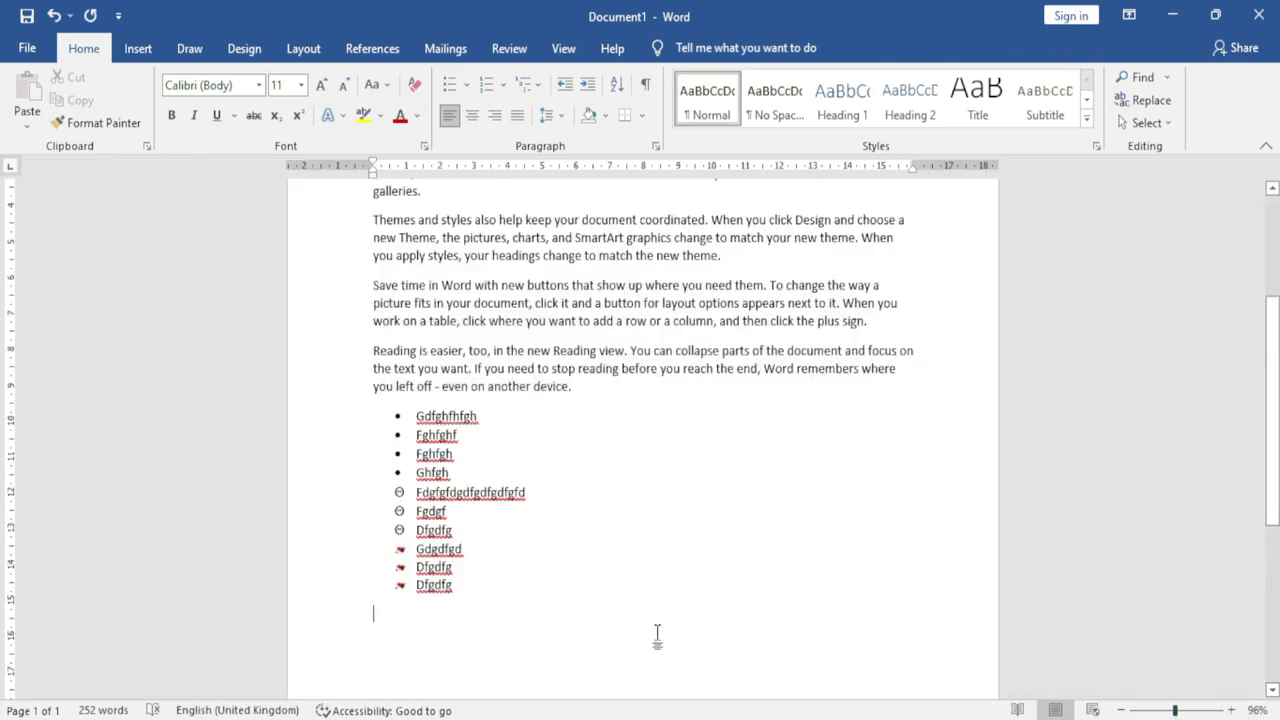
Step: Define a left-aligned apple picture bullet for the empty line after the list
left_click(466, 85)
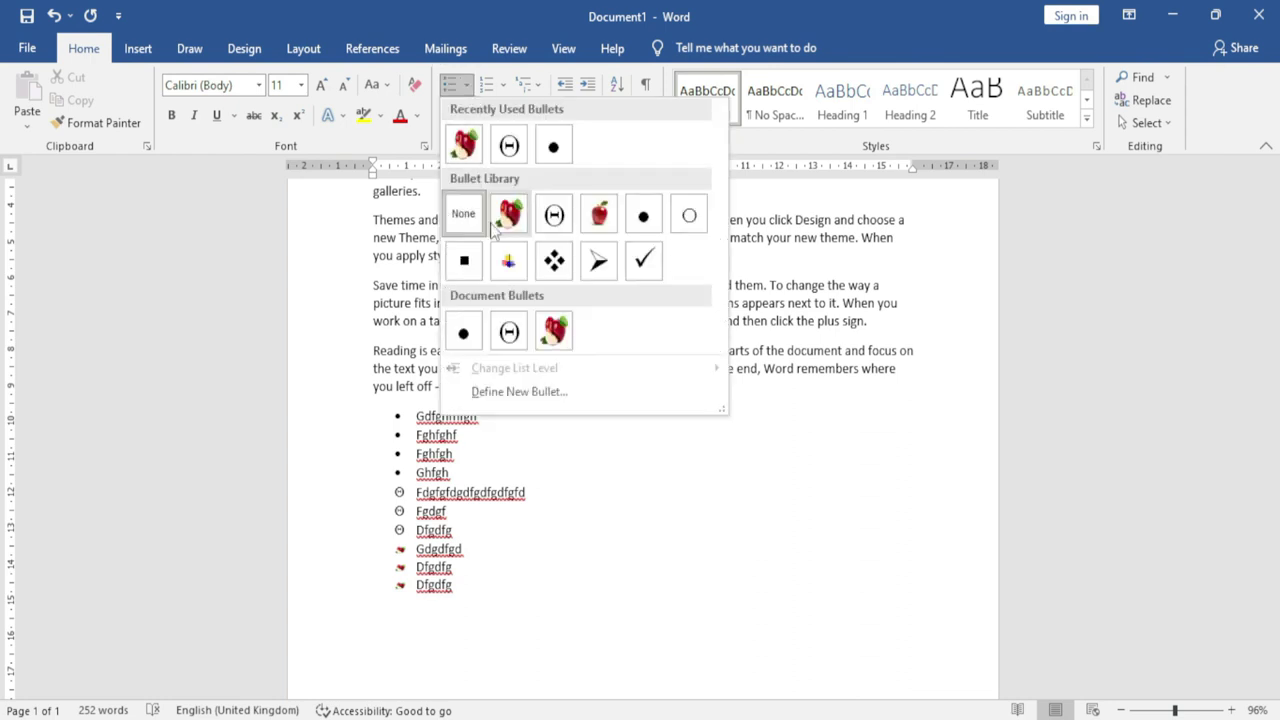
left_click(550, 394)
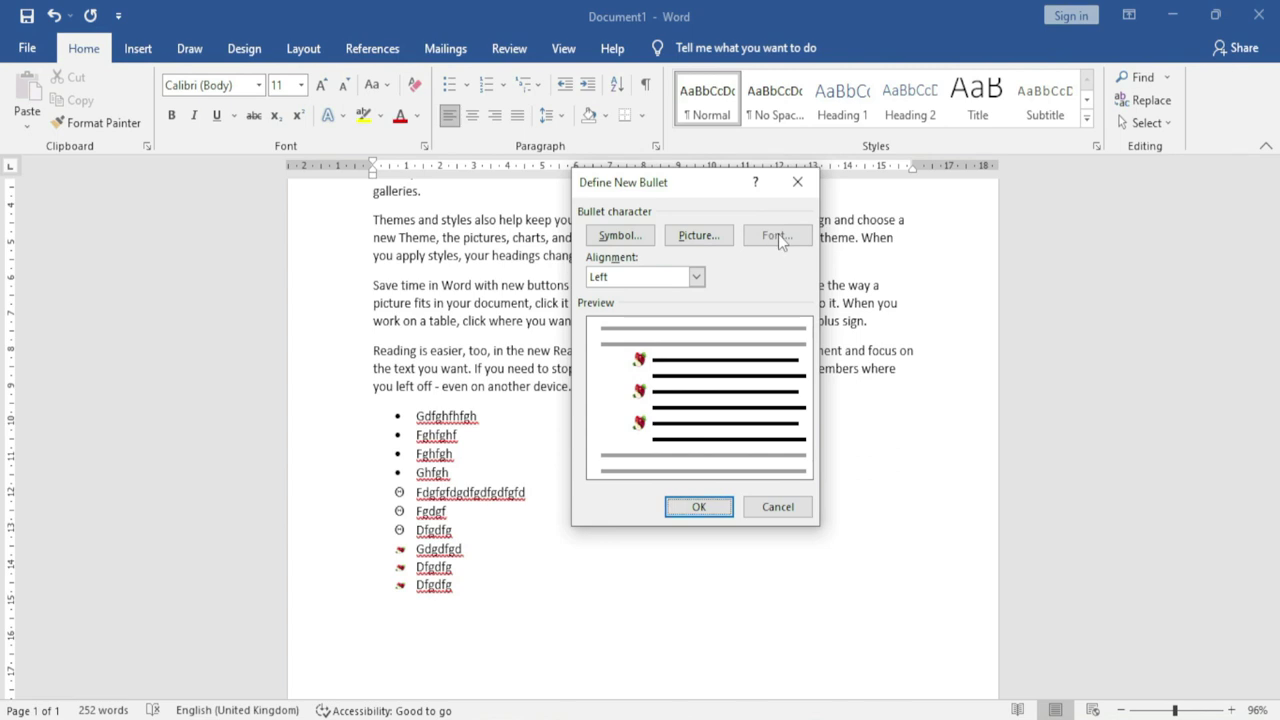
left_click(696, 277)
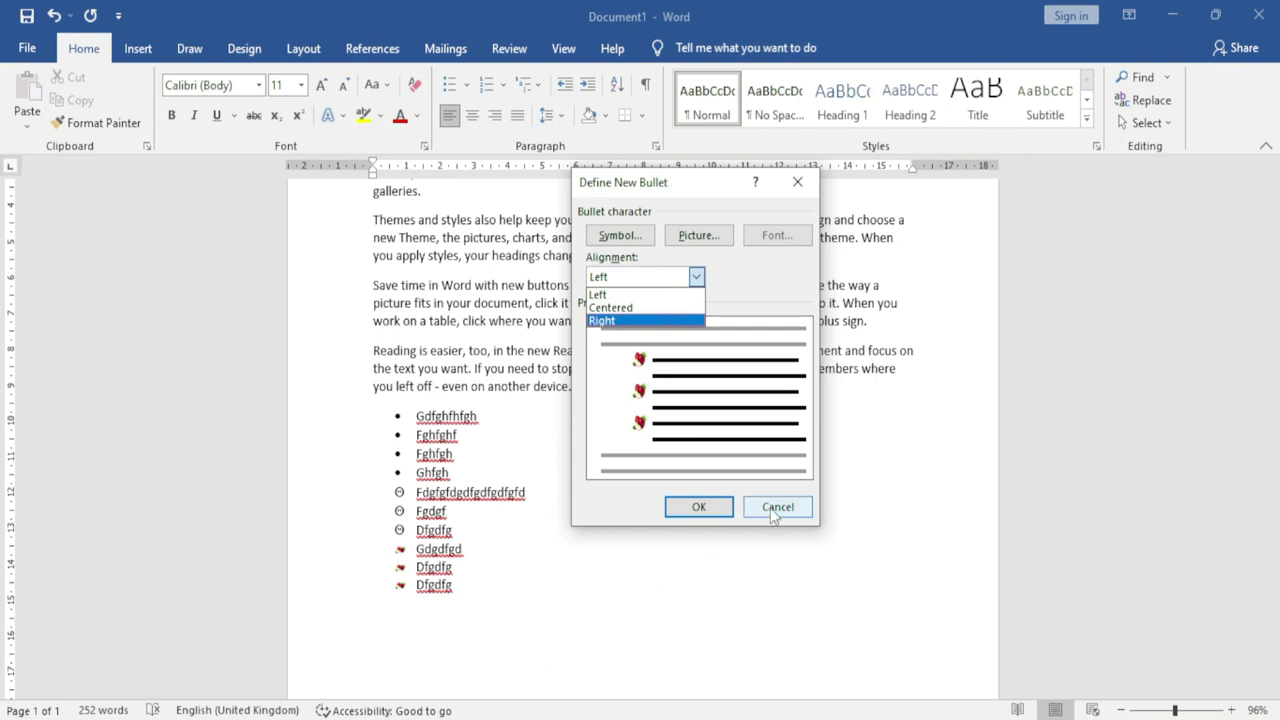
left_click(641, 308)
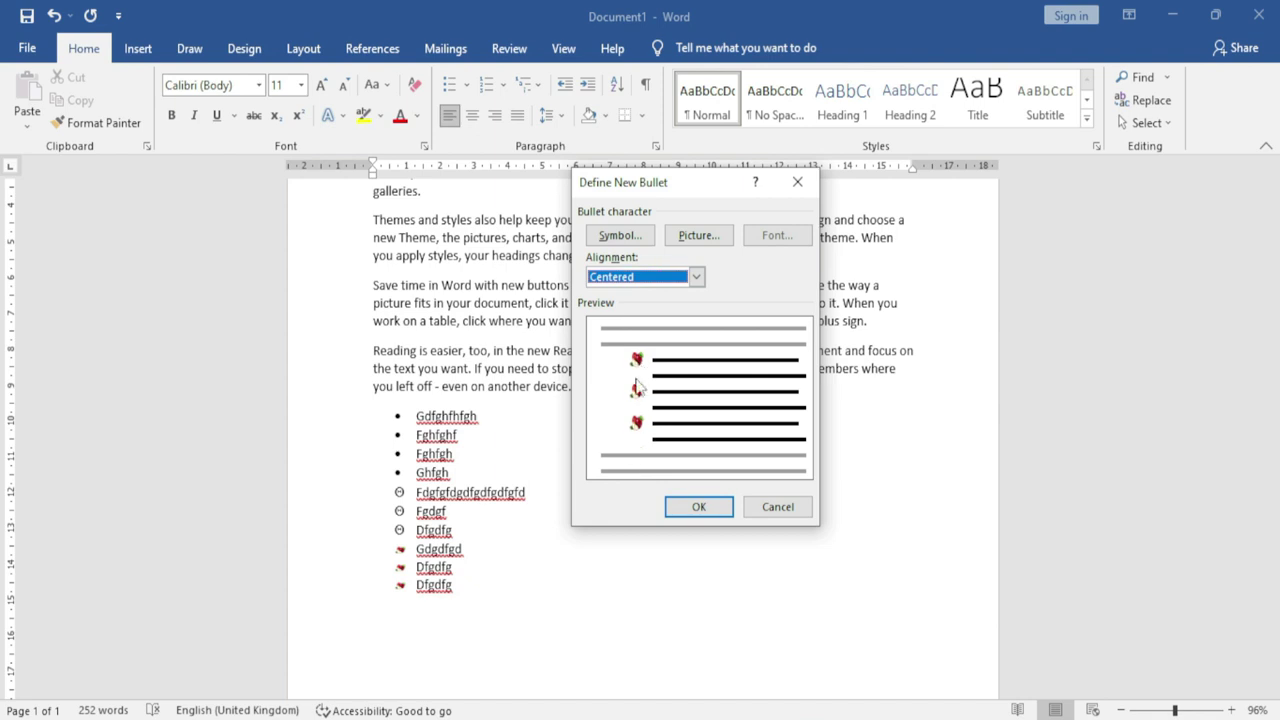
left_click(696, 277)
left_click(614, 321)
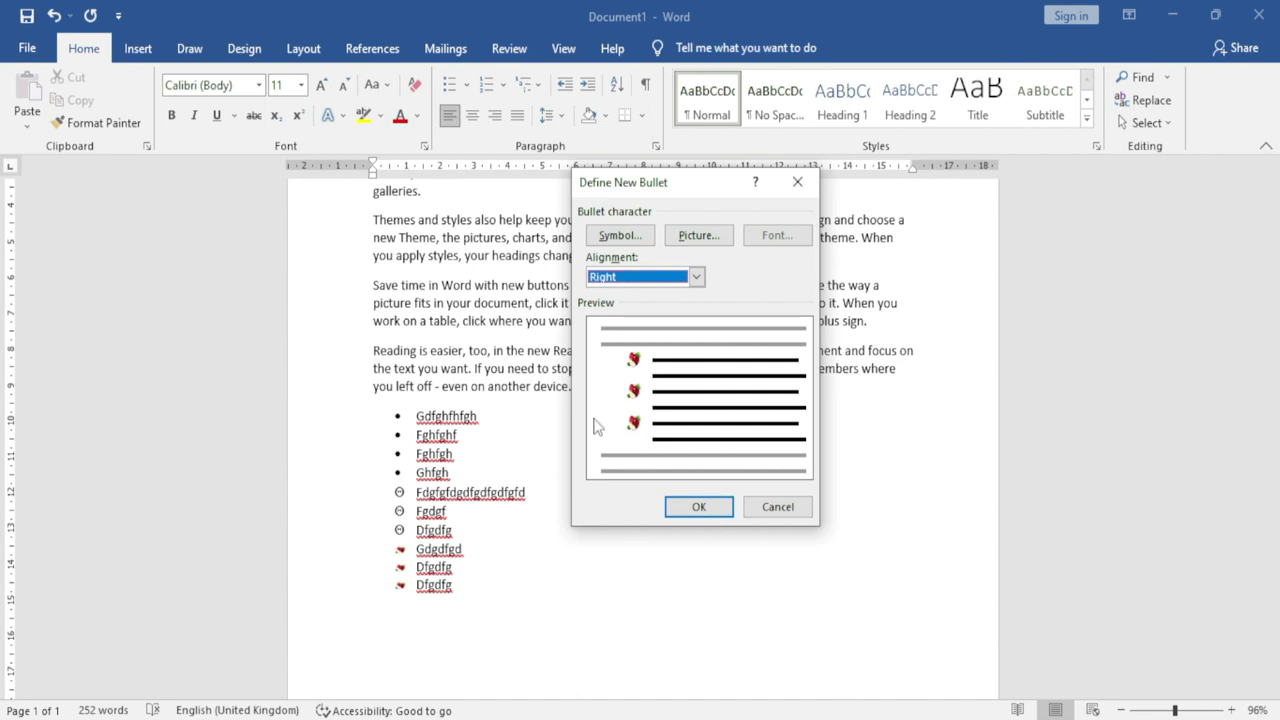
left_click(636, 279)
left_click(622, 298)
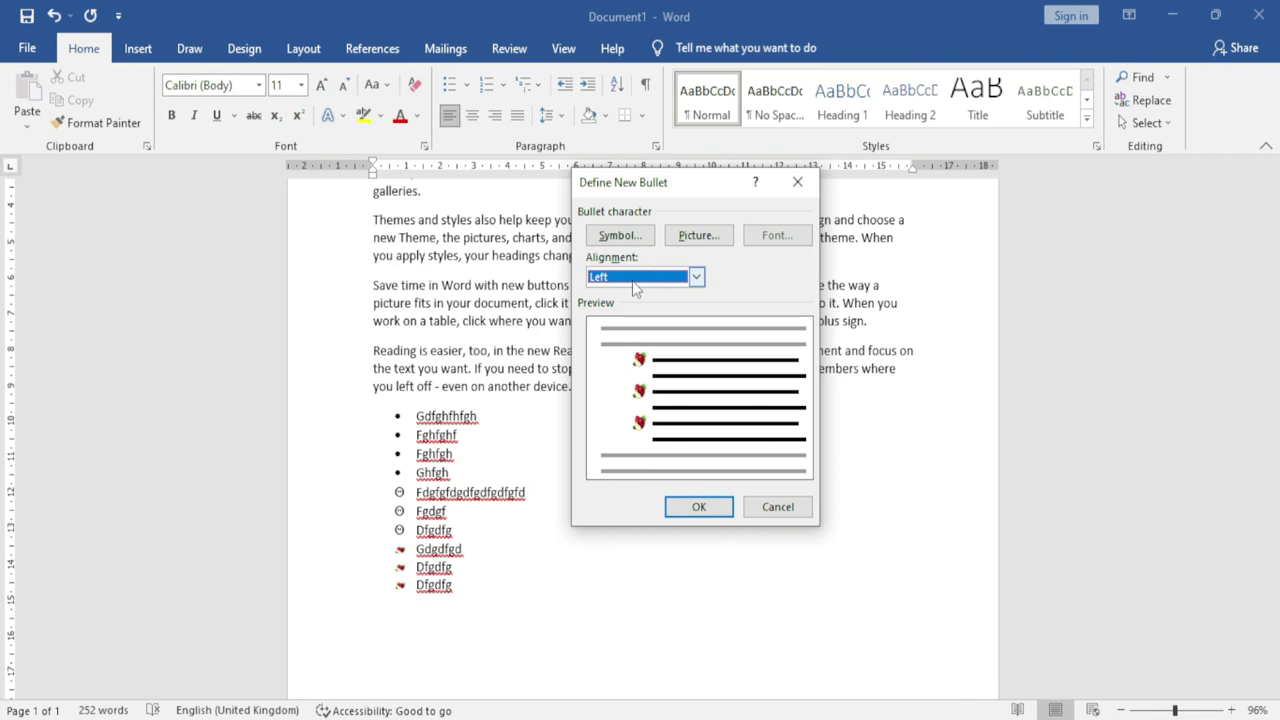
left_click(697, 506)
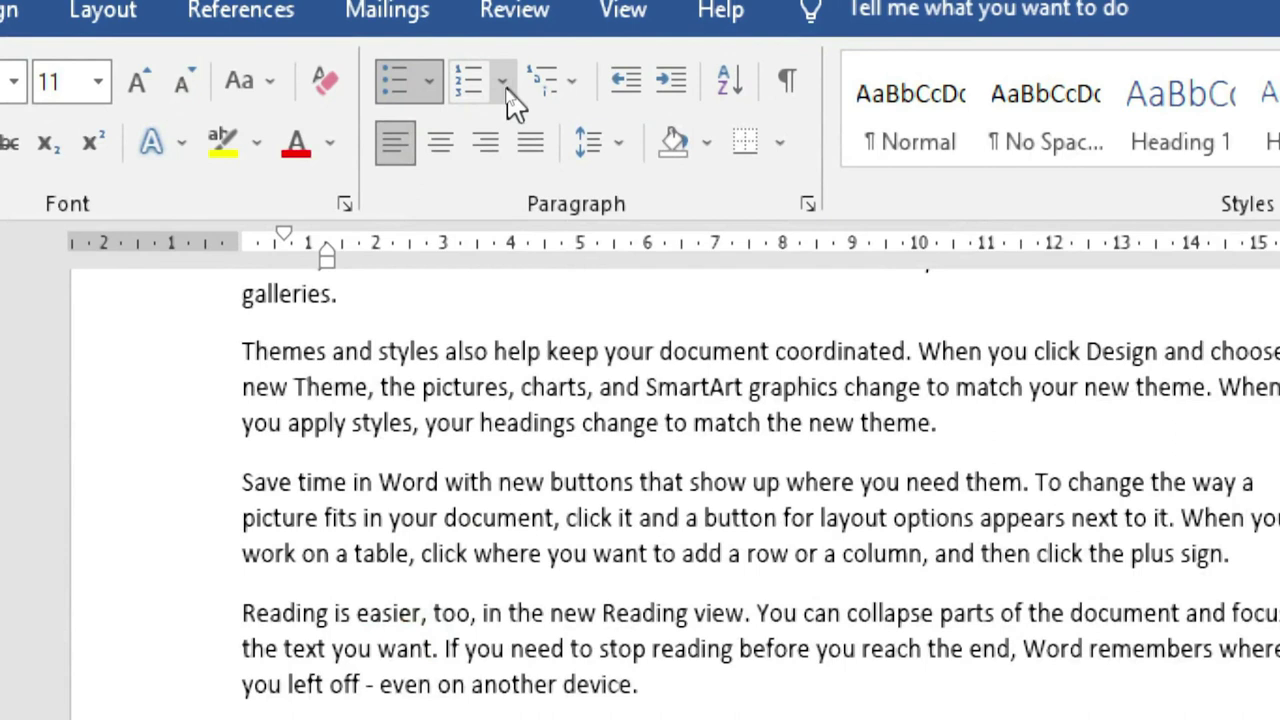
Step: Start a 1)-style numbered list with items dfgdfhgfh, ghfgh, fghfgh and fgh
left_click(505, 88)
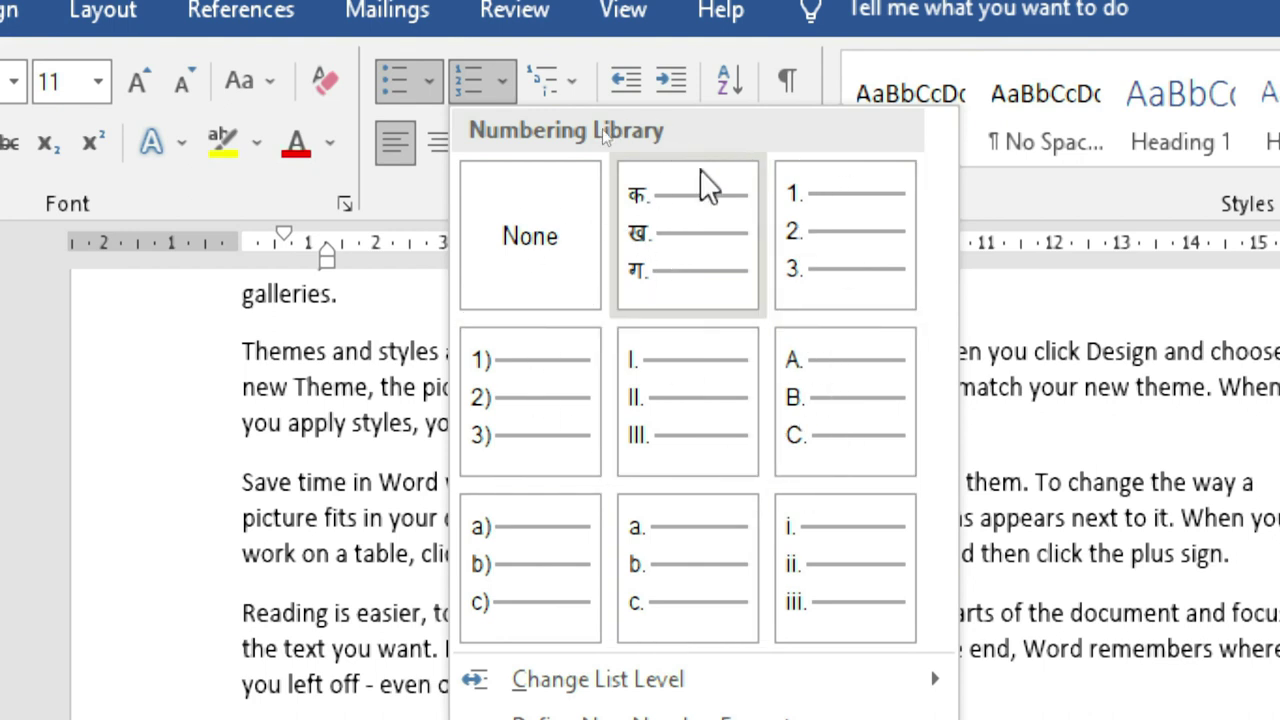
left_click(528, 409)
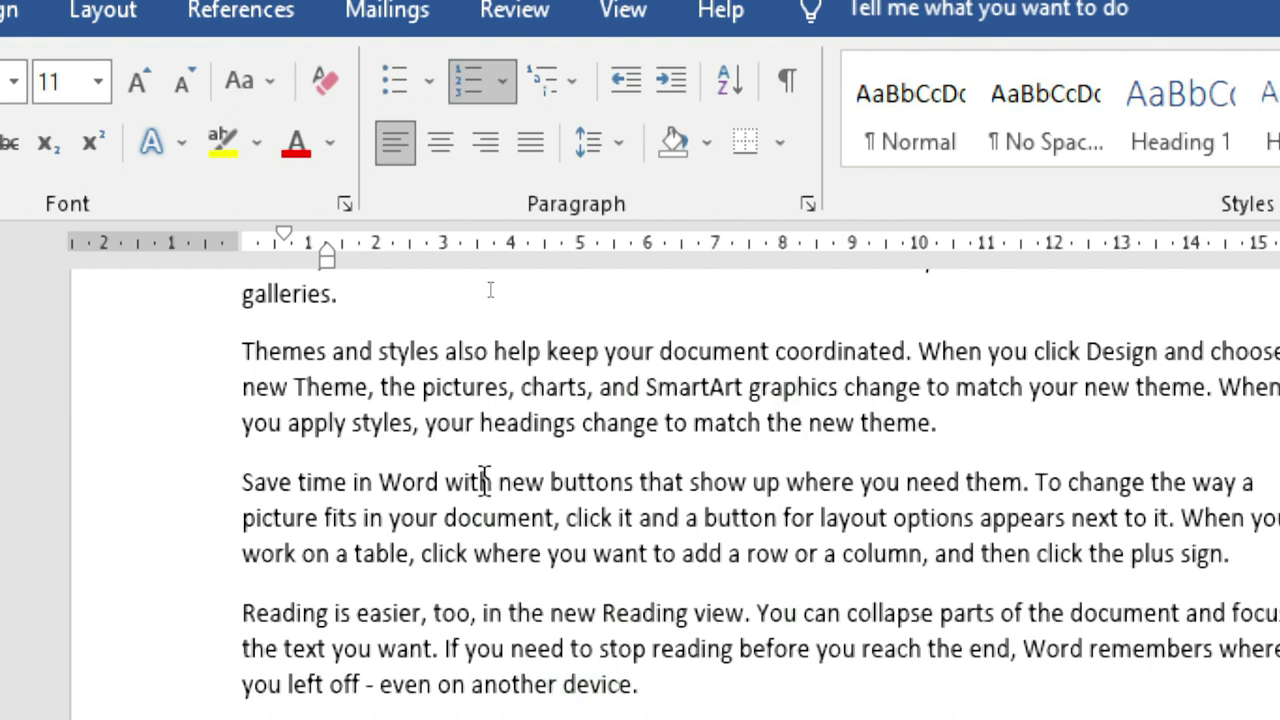
scroll(485, 481, "down", 2)
scroll(450, 375, "down", 1)
scroll(391, 608, "down", 2)
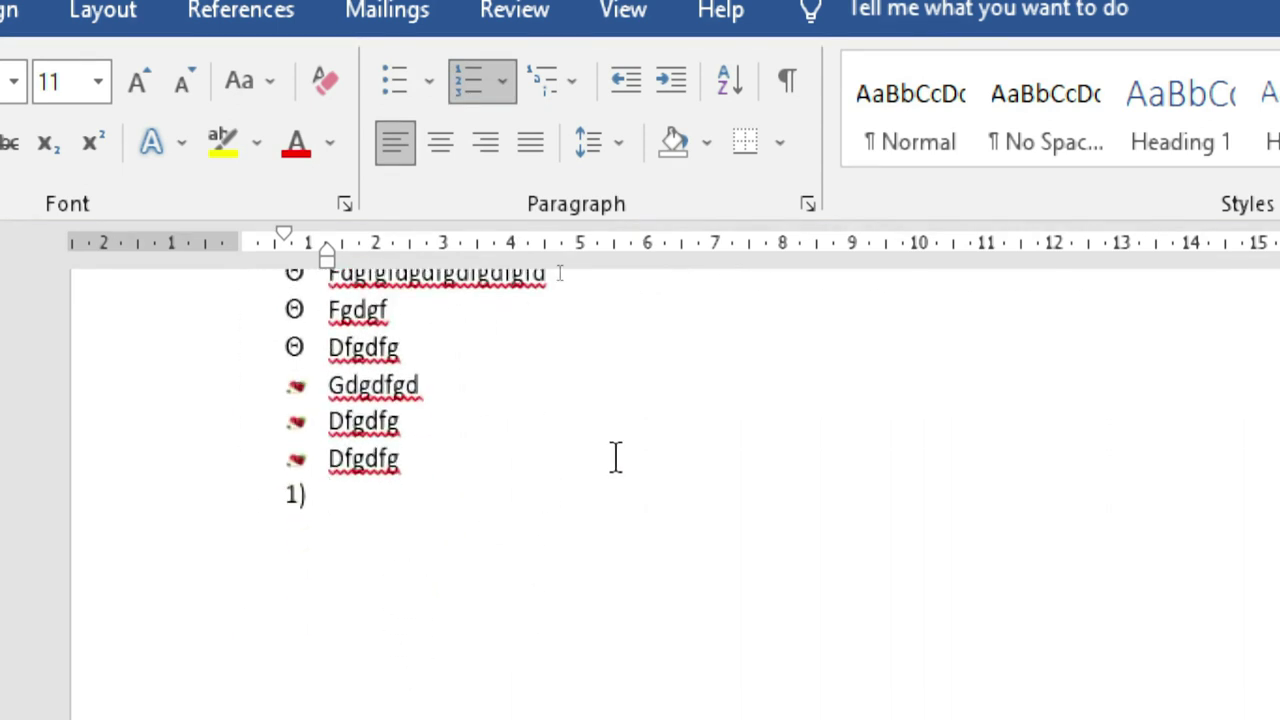
type("dfgdfhgfh")
key("Return")
type("ghfgh")
key("Return")
type("fghfgh")
key("Return")
type("fgh")
key("Return")
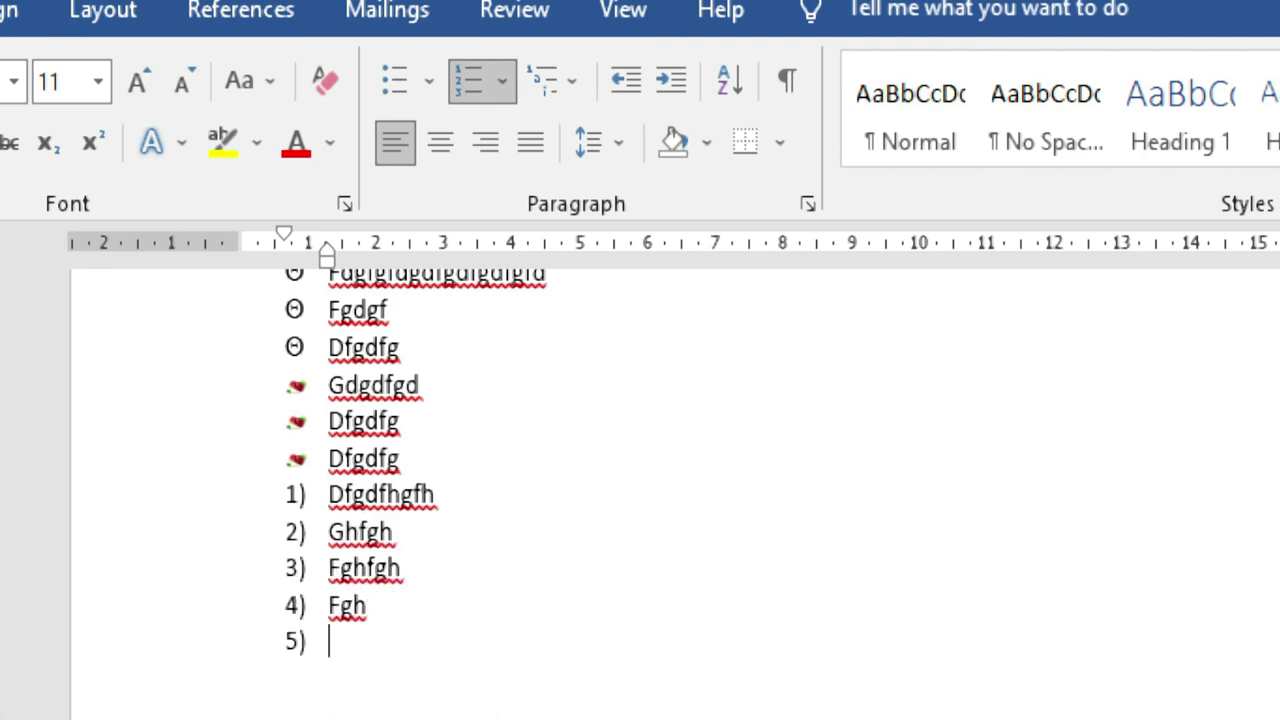
Step: Define a new number format using the Devanagari १, २, ३ number style
left_click(502, 81)
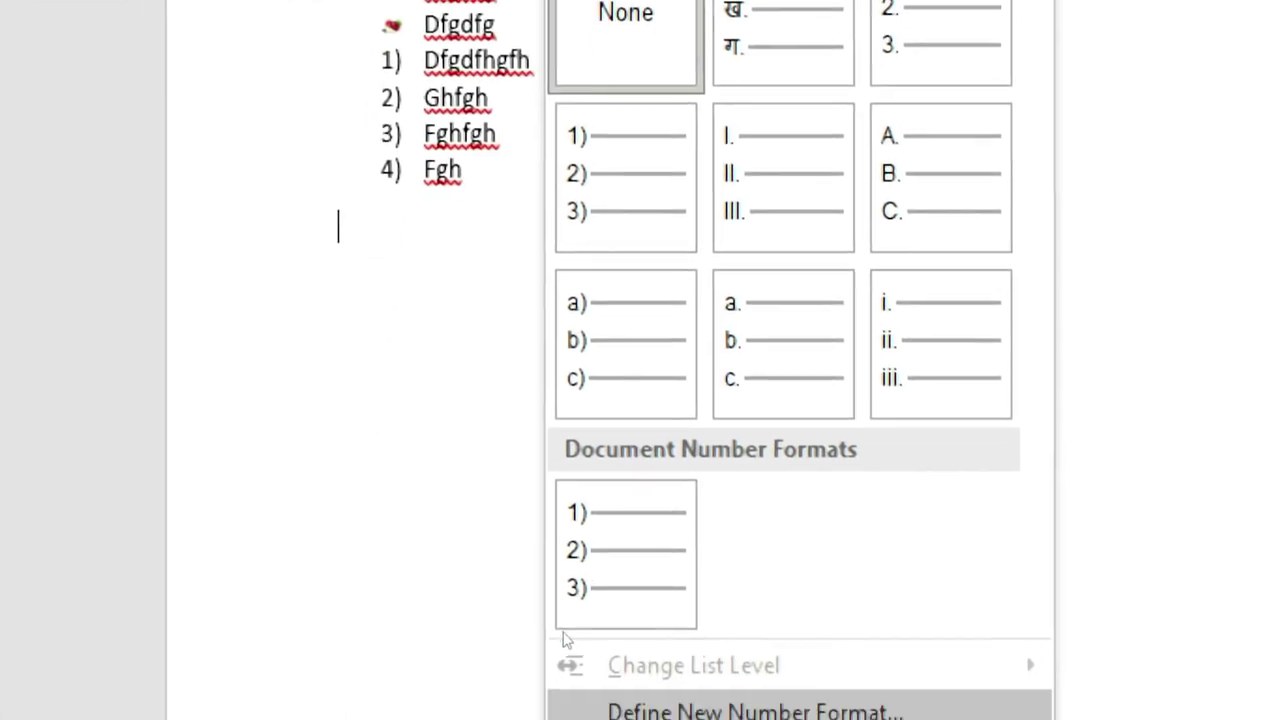
left_click(817, 690)
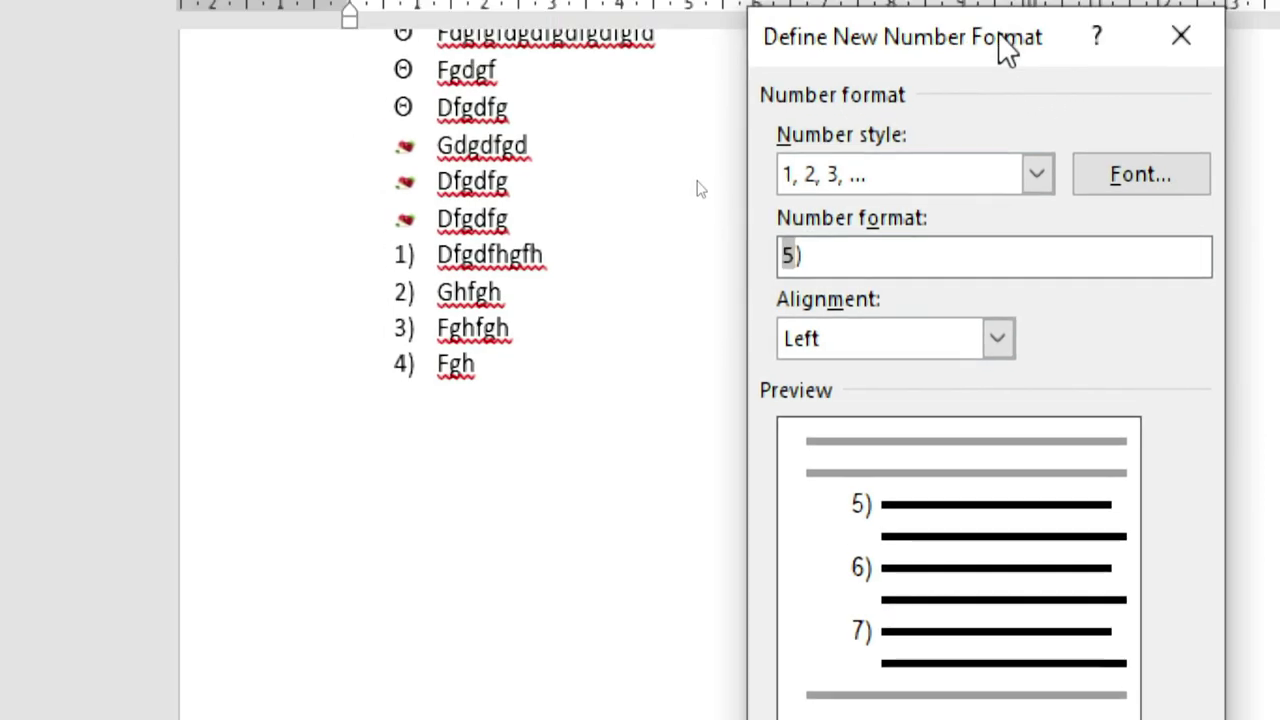
left_click_drag(1005, 50, 637, 51)
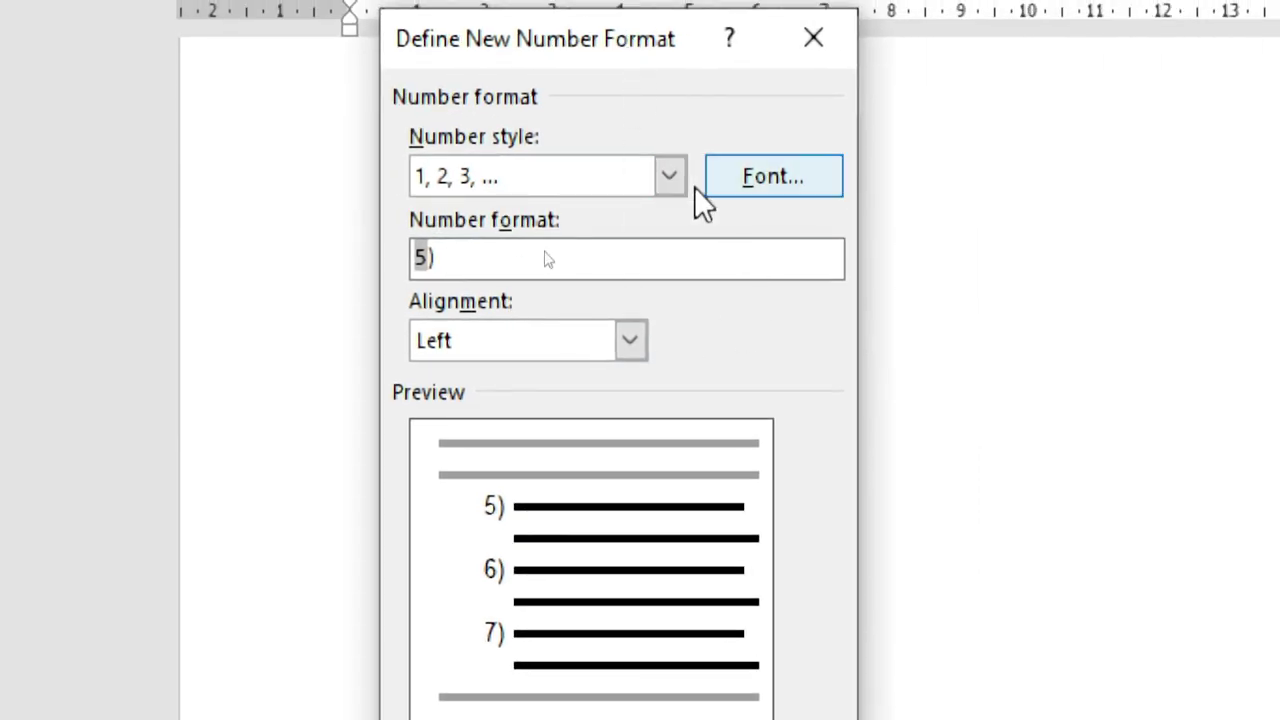
left_click(666, 180)
left_click_drag(668, 242, 671, 328)
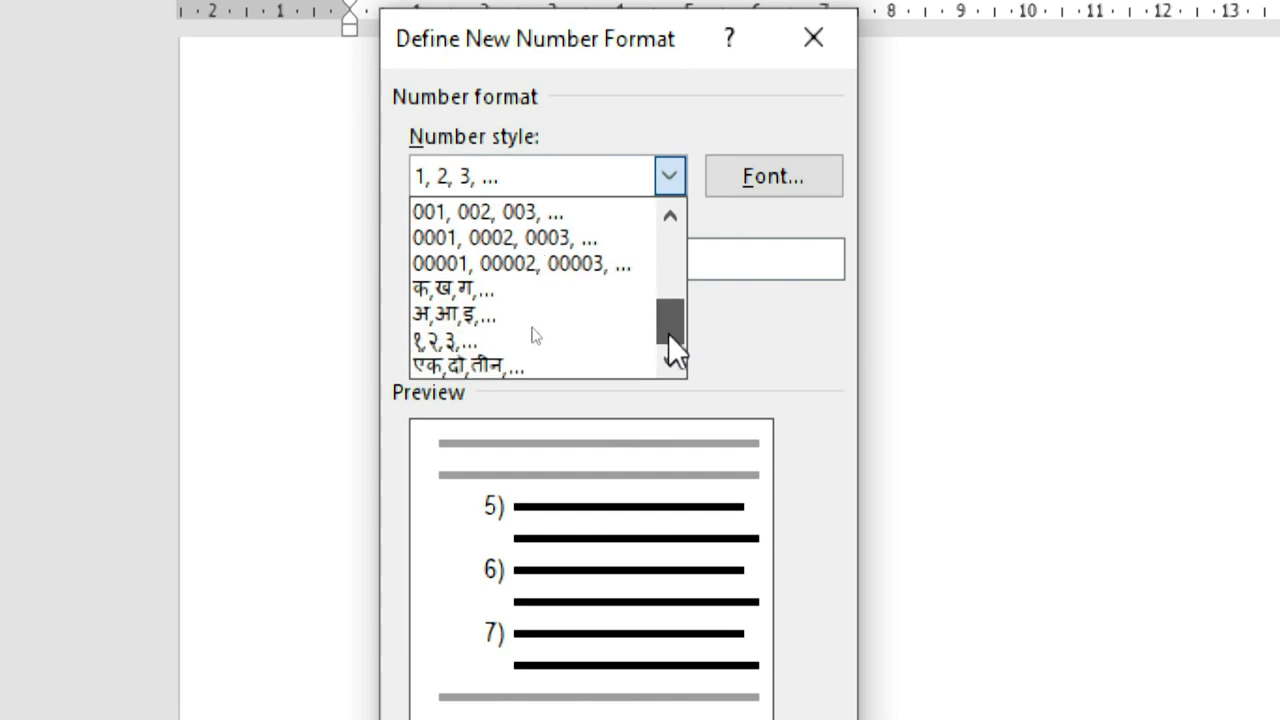
left_click(456, 339)
left_click(609, 502)
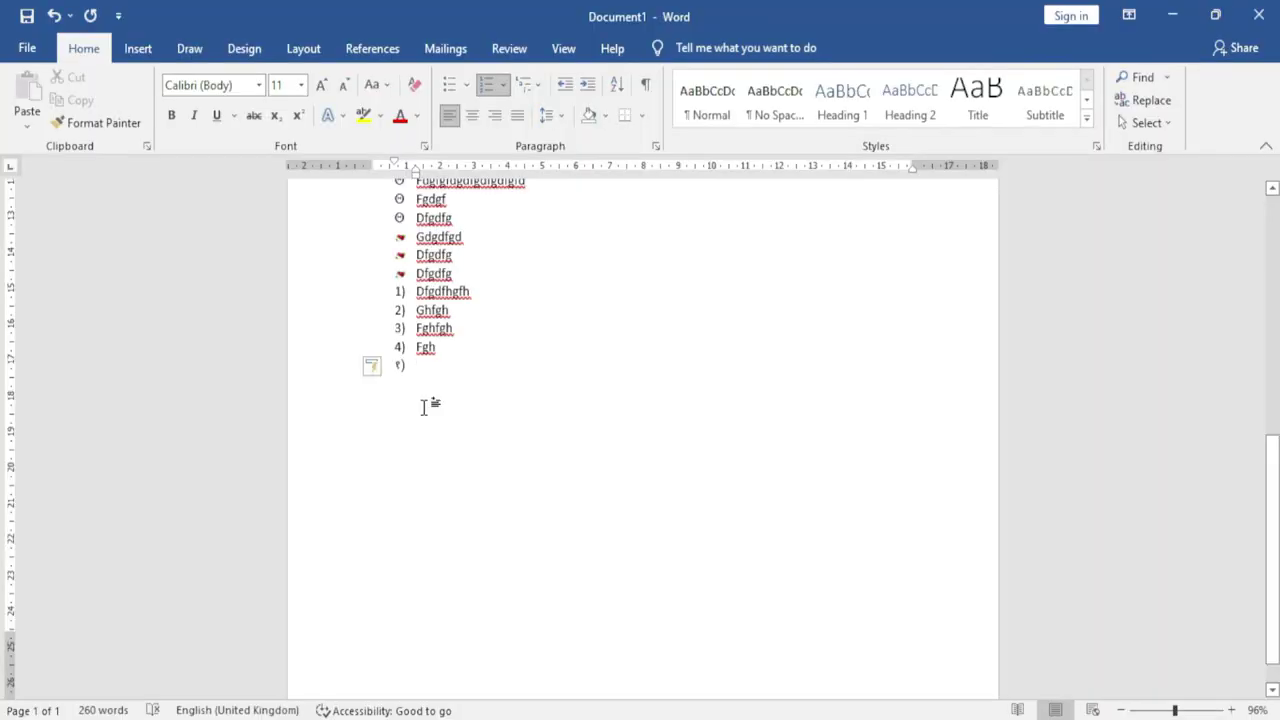
Step: Type Devanagari-numbered items dfhgfgh, h and fghfh, leaving an empty item ५)
type("dfhgfgh")
key("Return")
type("h")
key("Return")
type("fgh")
type("fh")
key("Return")
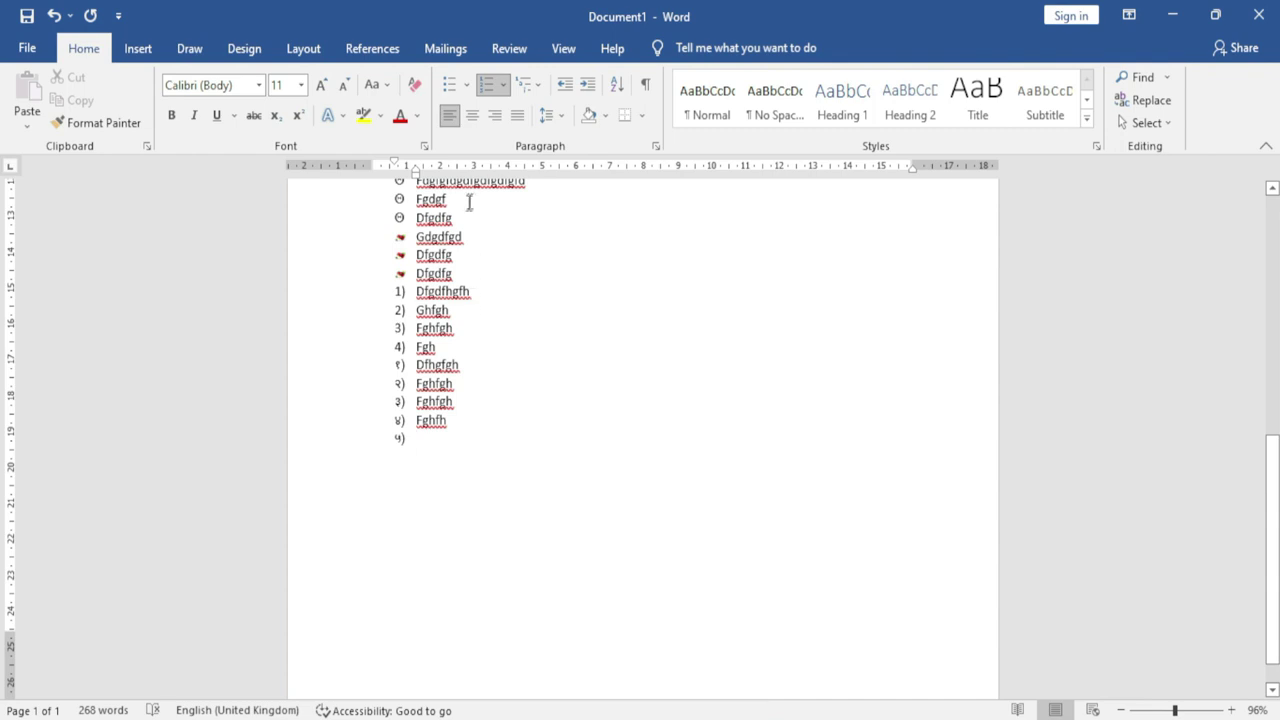
Step: Use Set Numbering Value to restart the empty last item at Devanagari १०)
left_click(503, 90)
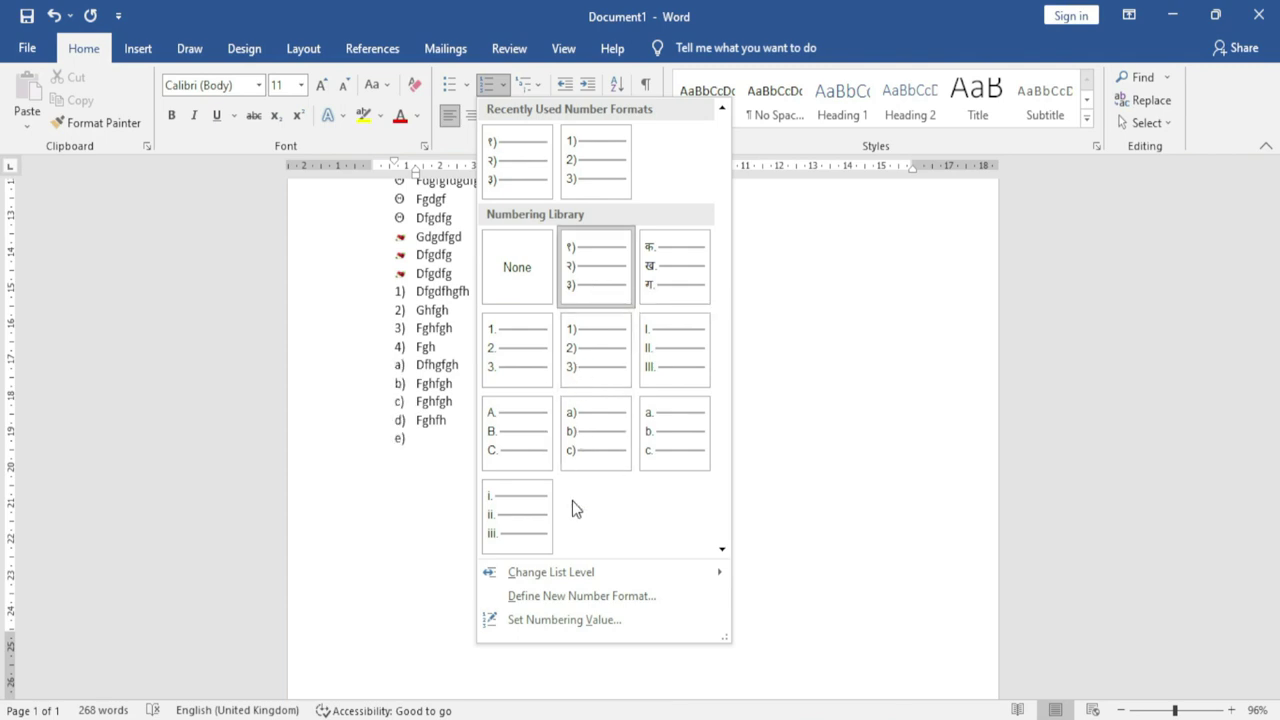
mouse_move(555, 577)
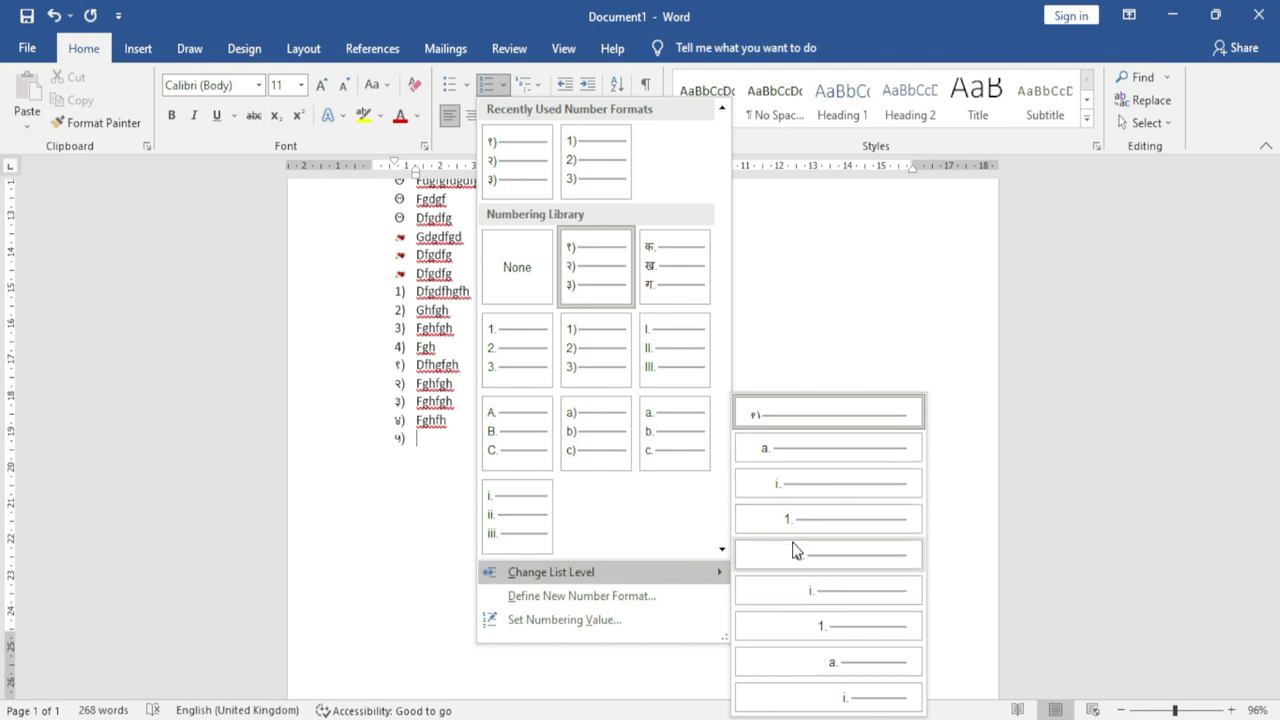
left_click(605, 624)
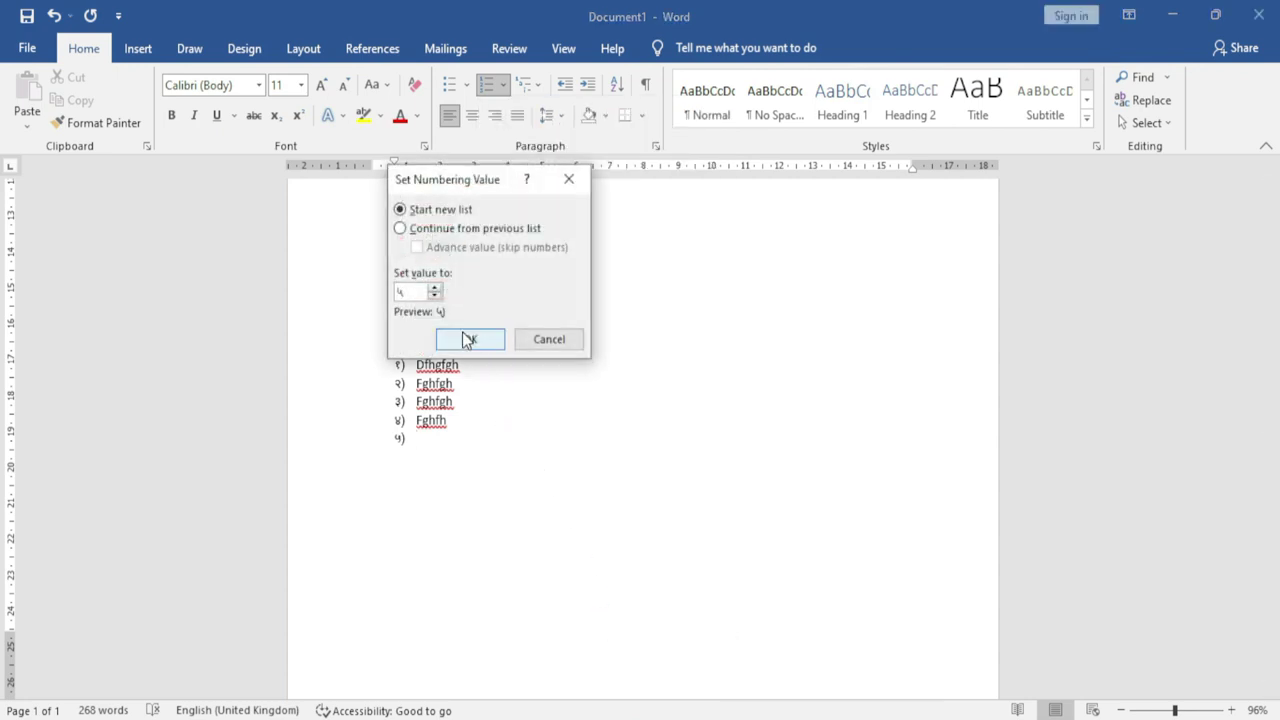
left_click_drag(445, 175, 648, 194)
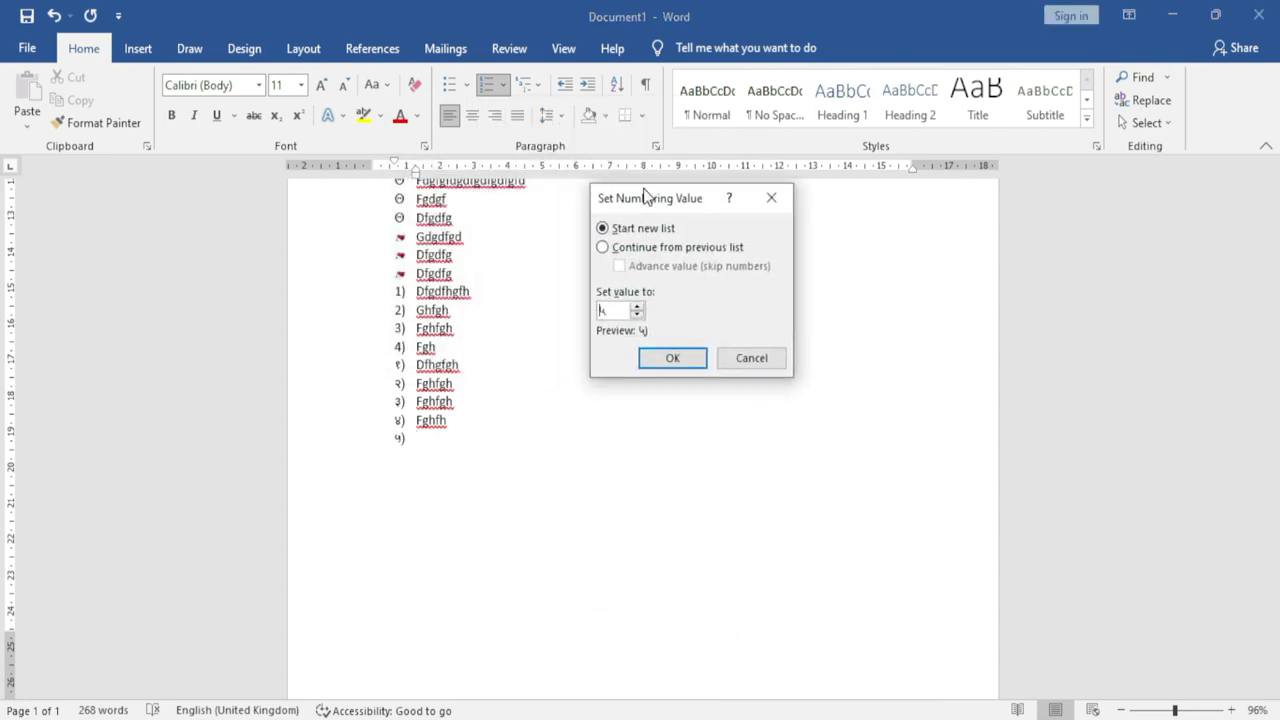
left_click(638, 308)
left_click(638, 308)
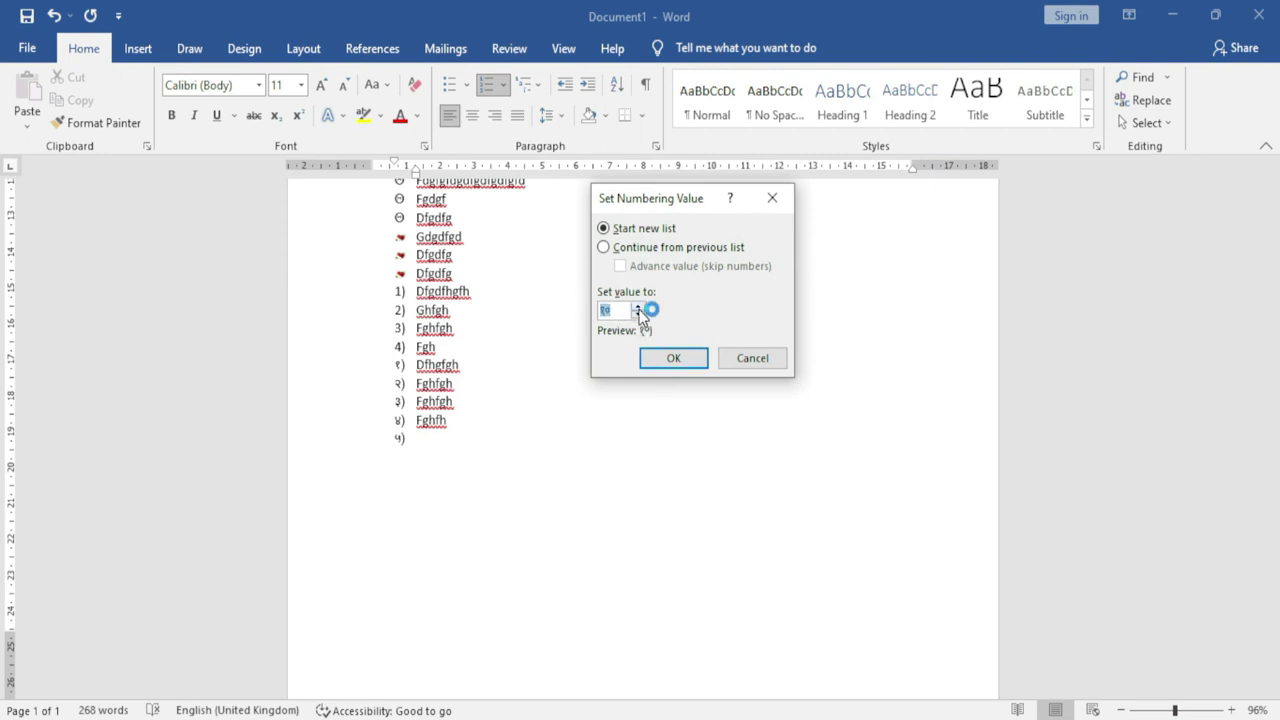
left_click(673, 358)
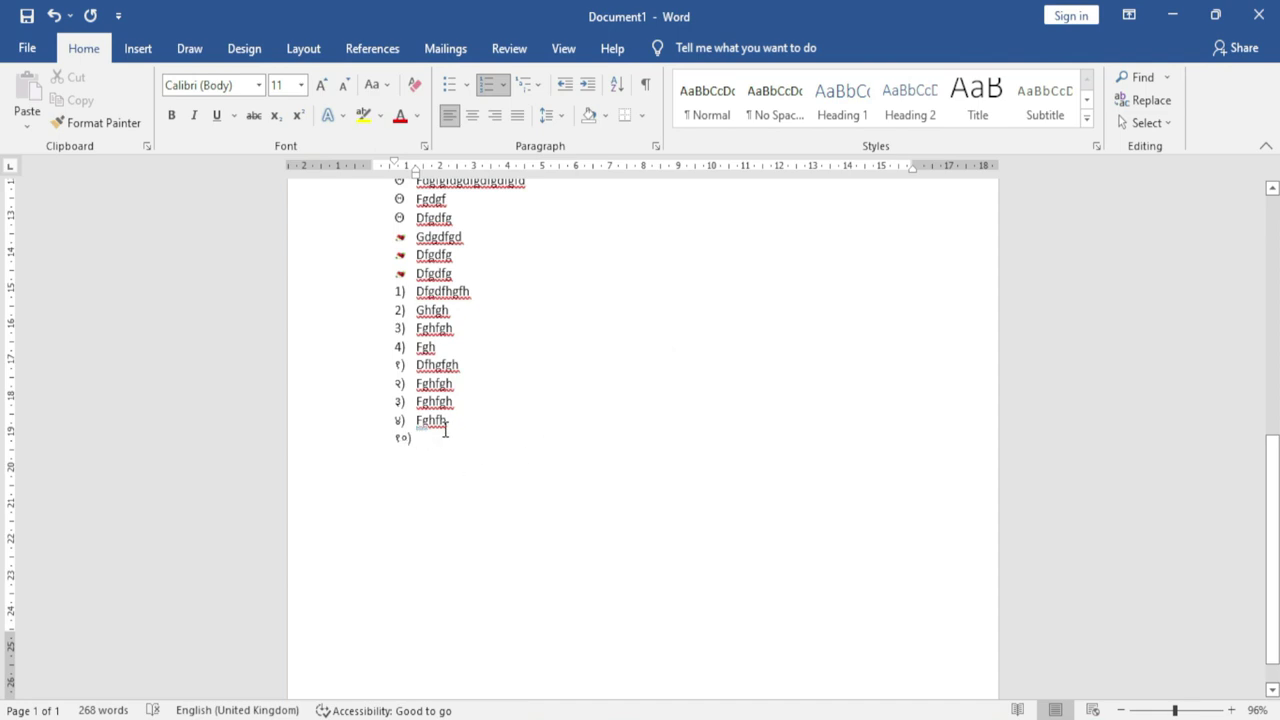
Step: Apply the Article/Section multilevel style, type heading Hbfghfghfgh, then lines fghfgh and fgh
left_click(544, 89)
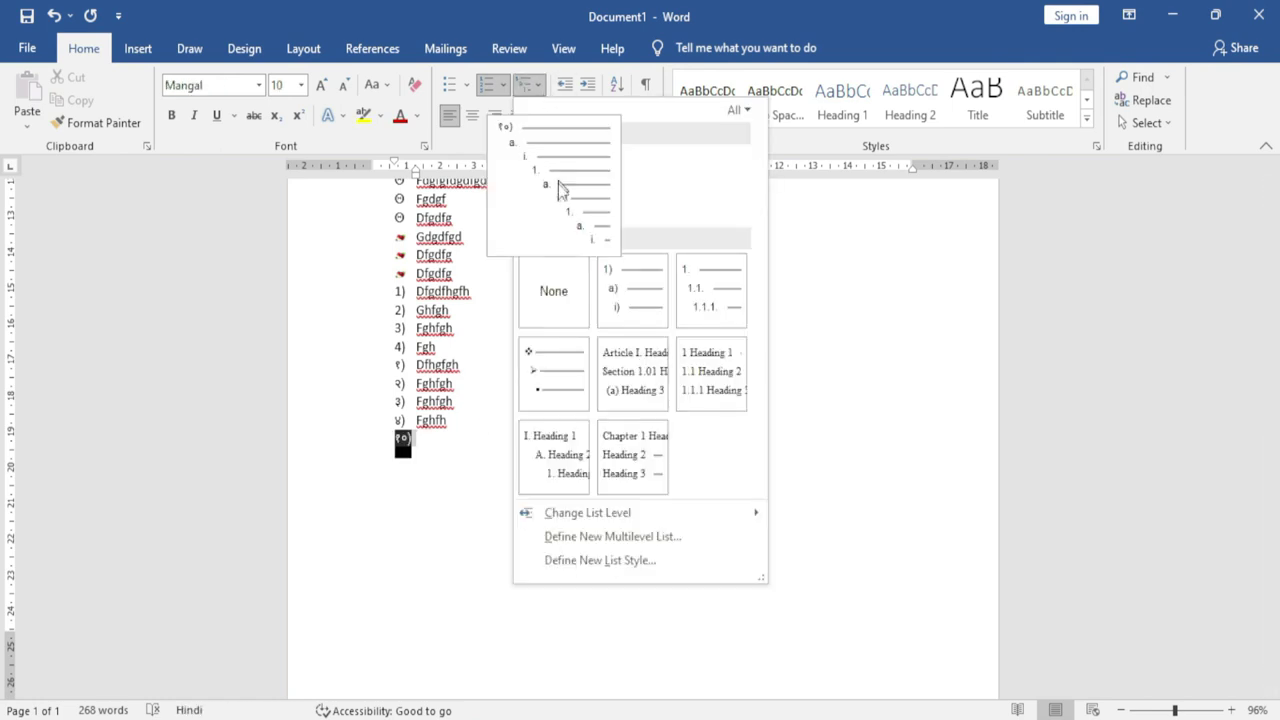
left_click(622, 370)
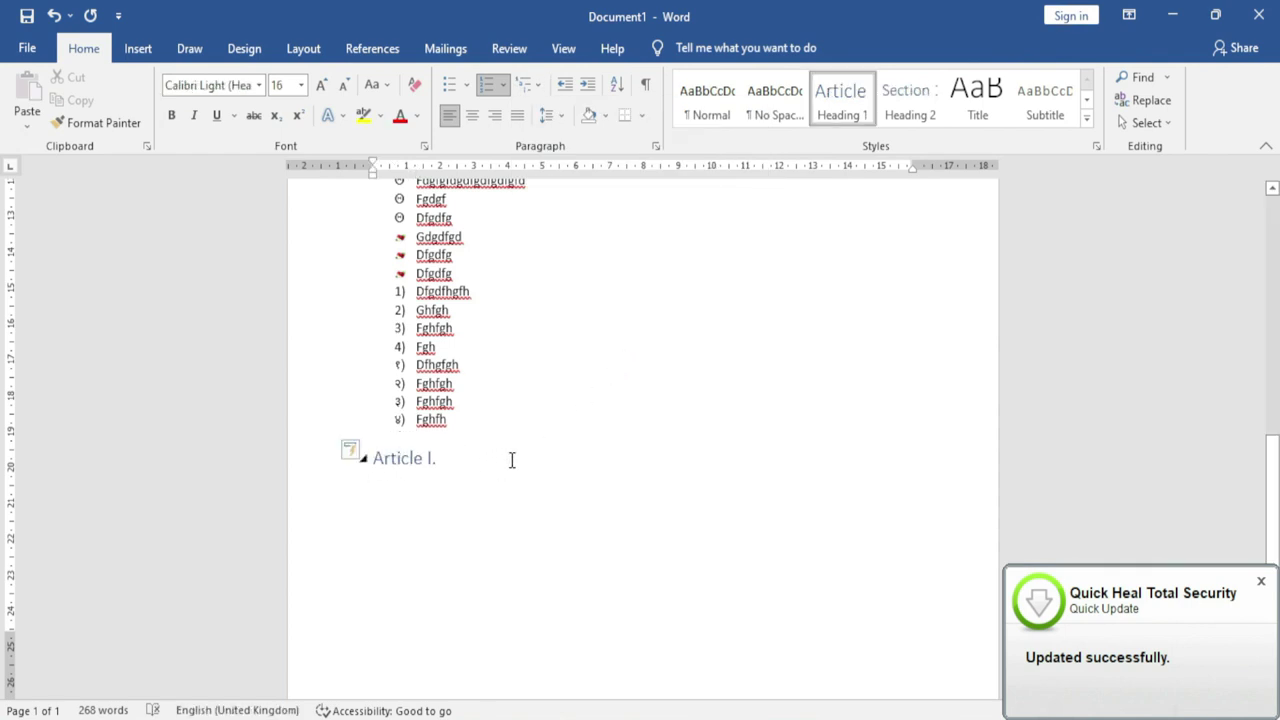
type("hbfghfghfgh")
key("Return")
type("Fghfghfghfghfghfghfgh")
key("Return")
key("Return")
type("fghfgh")
key("Return")
type("fgh")
key("Return")
type("fgh")
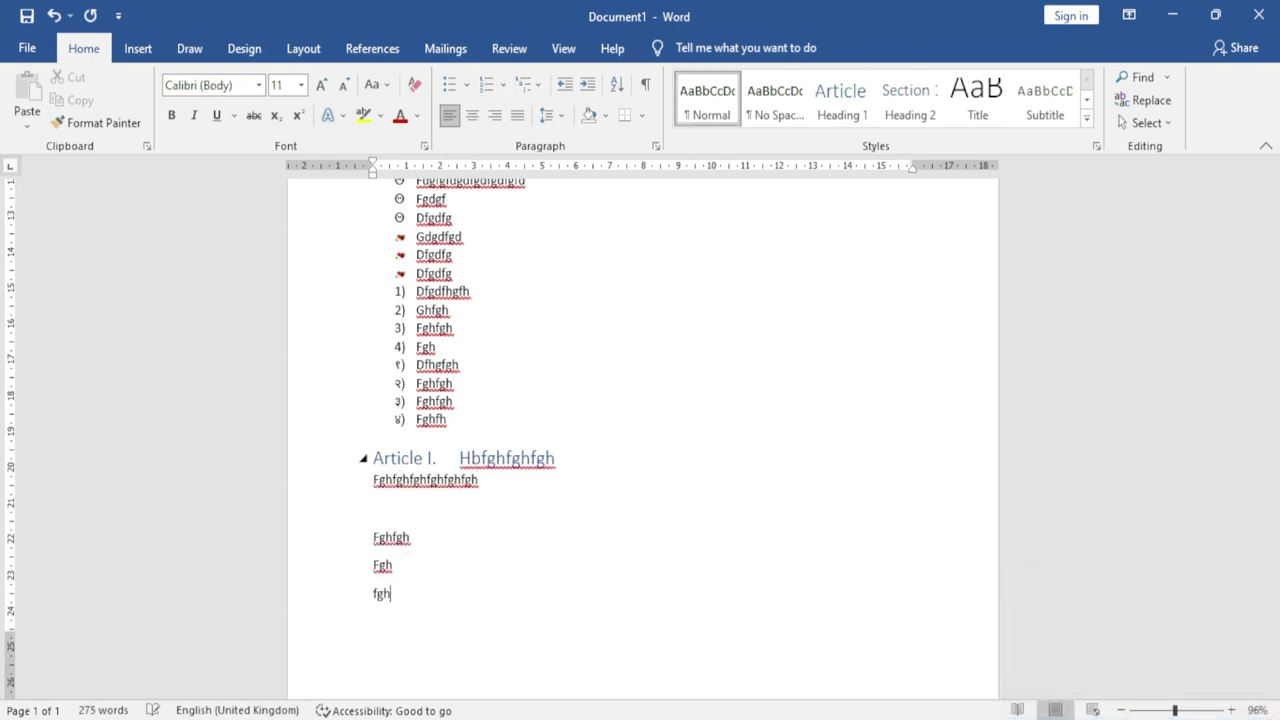
Step: Close the multilevel list gallery without applying a style and scroll to the top
left_click(530, 85)
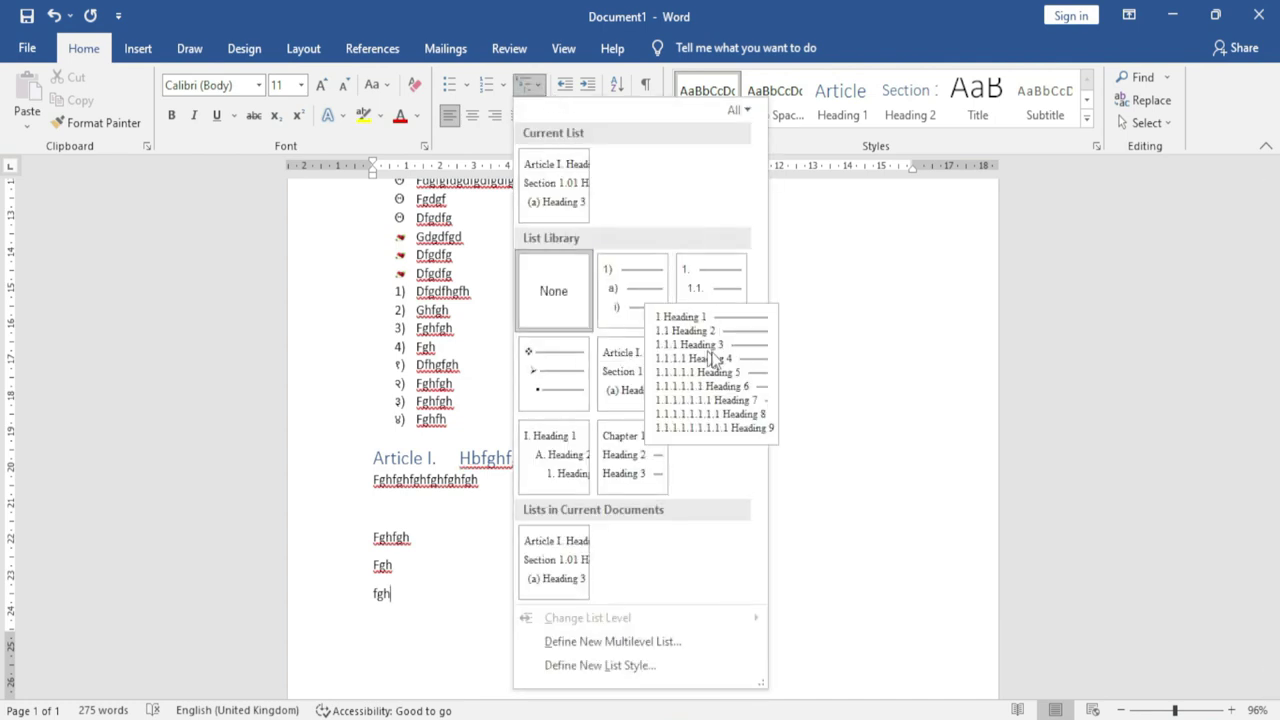
left_click(815, 361)
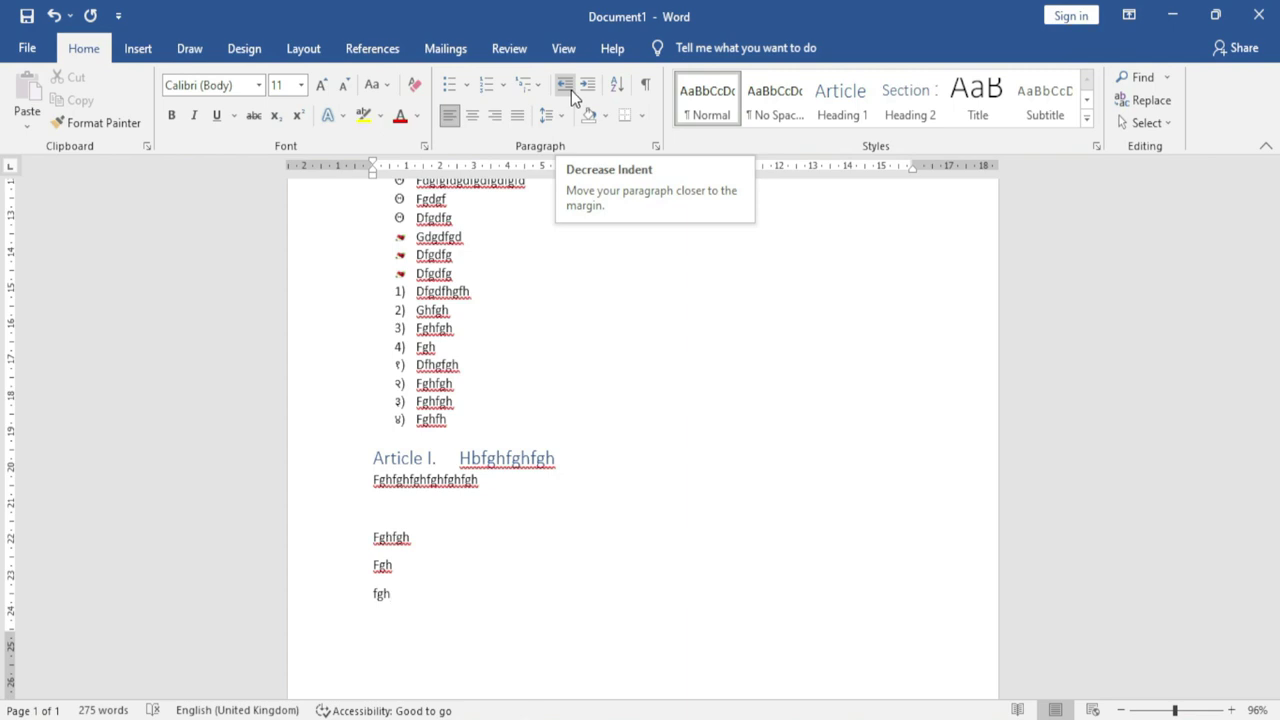
scroll(531, 369, "up", 3)
scroll(531, 369, "up", 3)
scroll(528, 374, "up", 3)
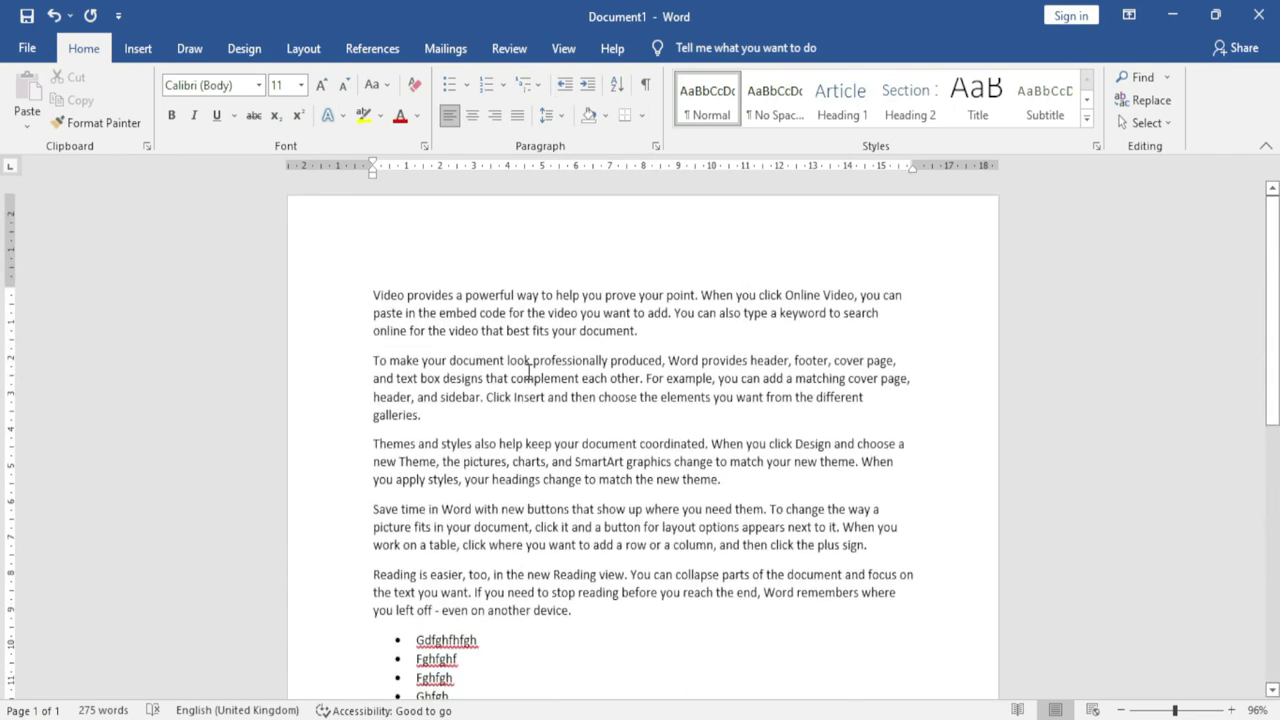
key("ctrl+a")
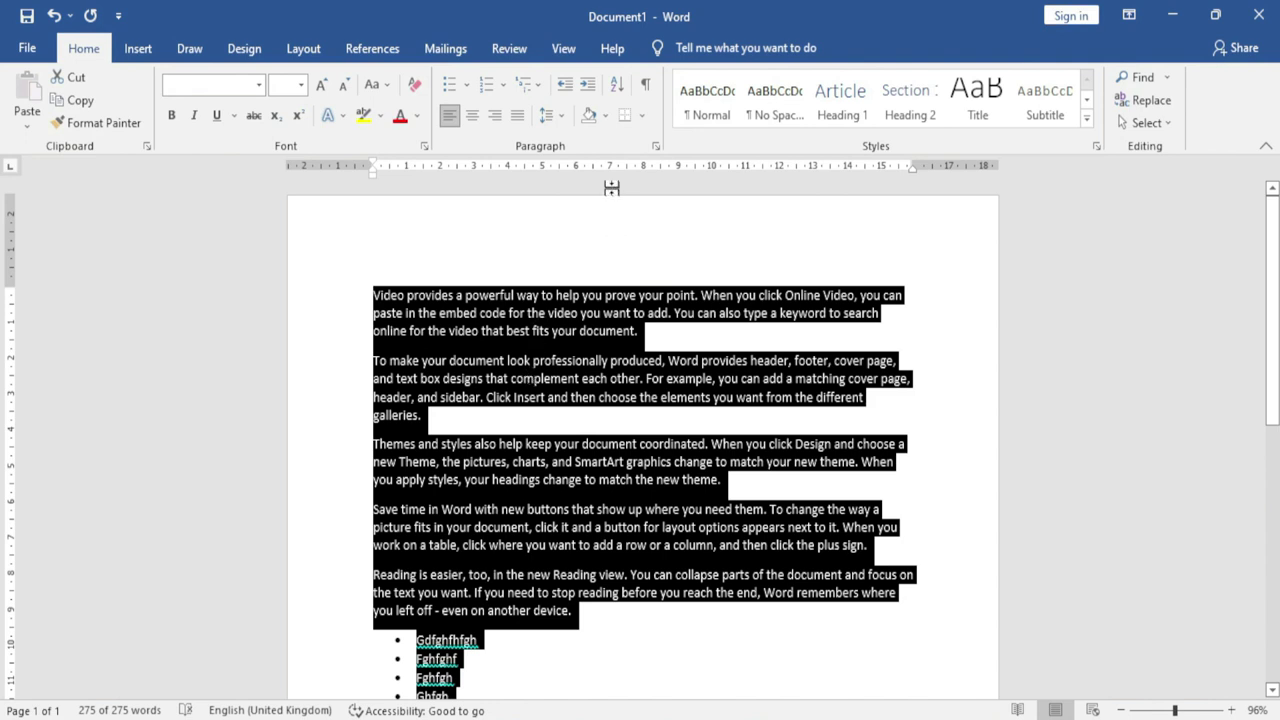
left_click(589, 89)
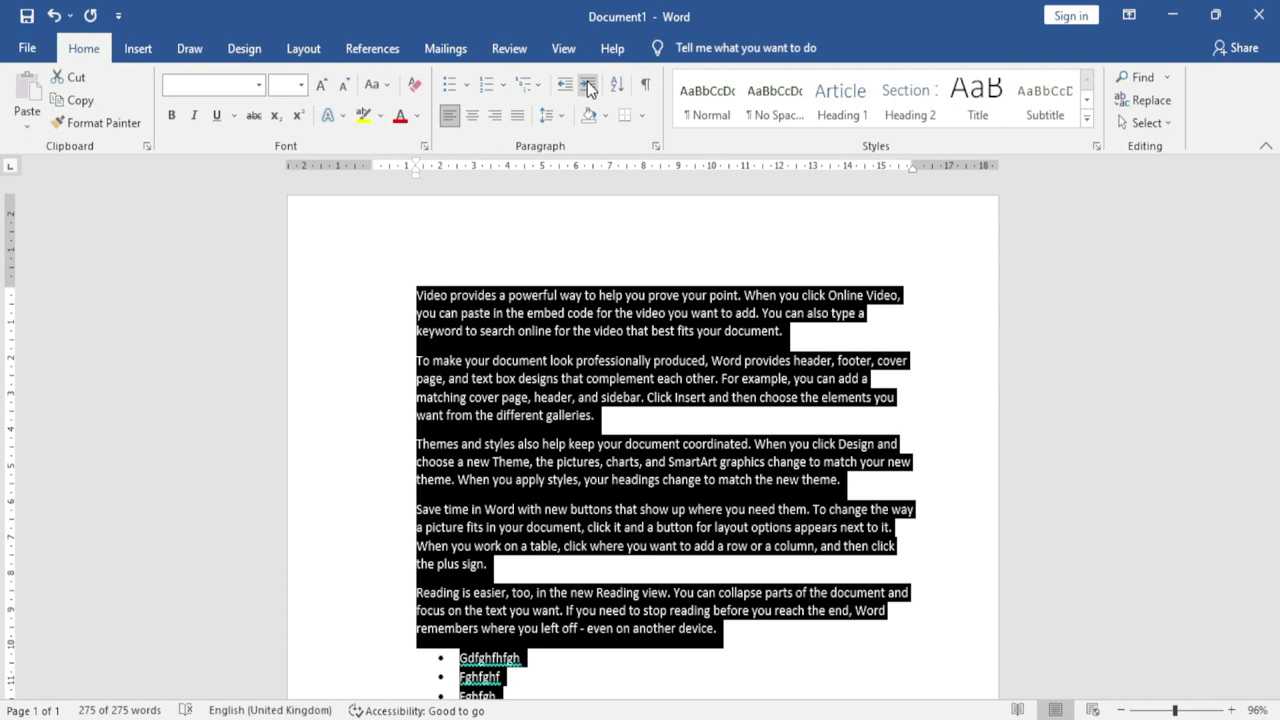
left_click(589, 89)
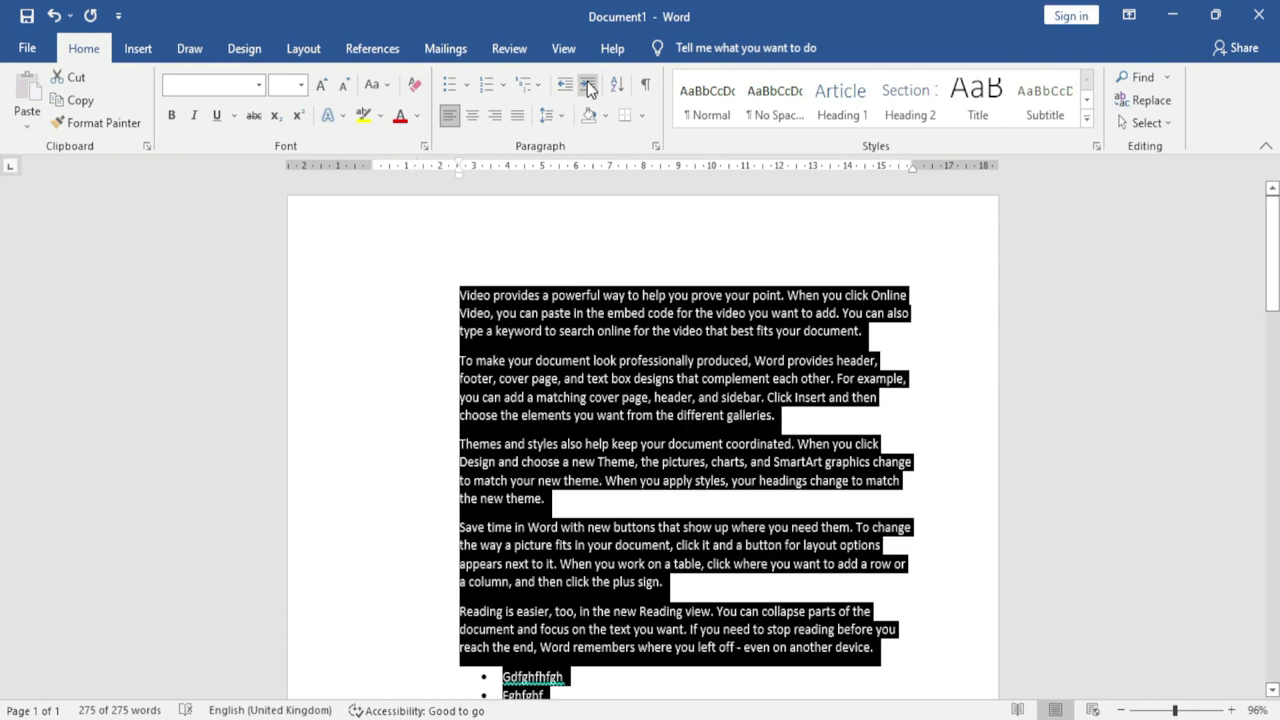
left_click(589, 89)
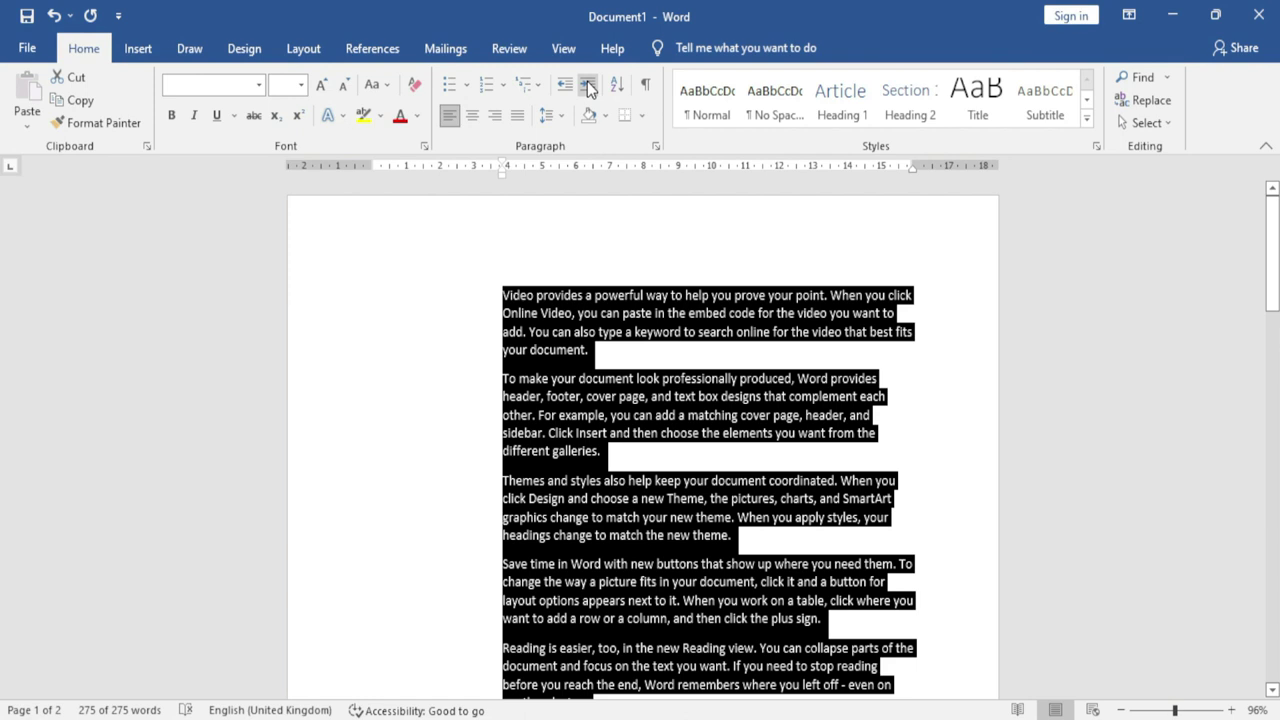
left_click(566, 88)
left_click(566, 88)
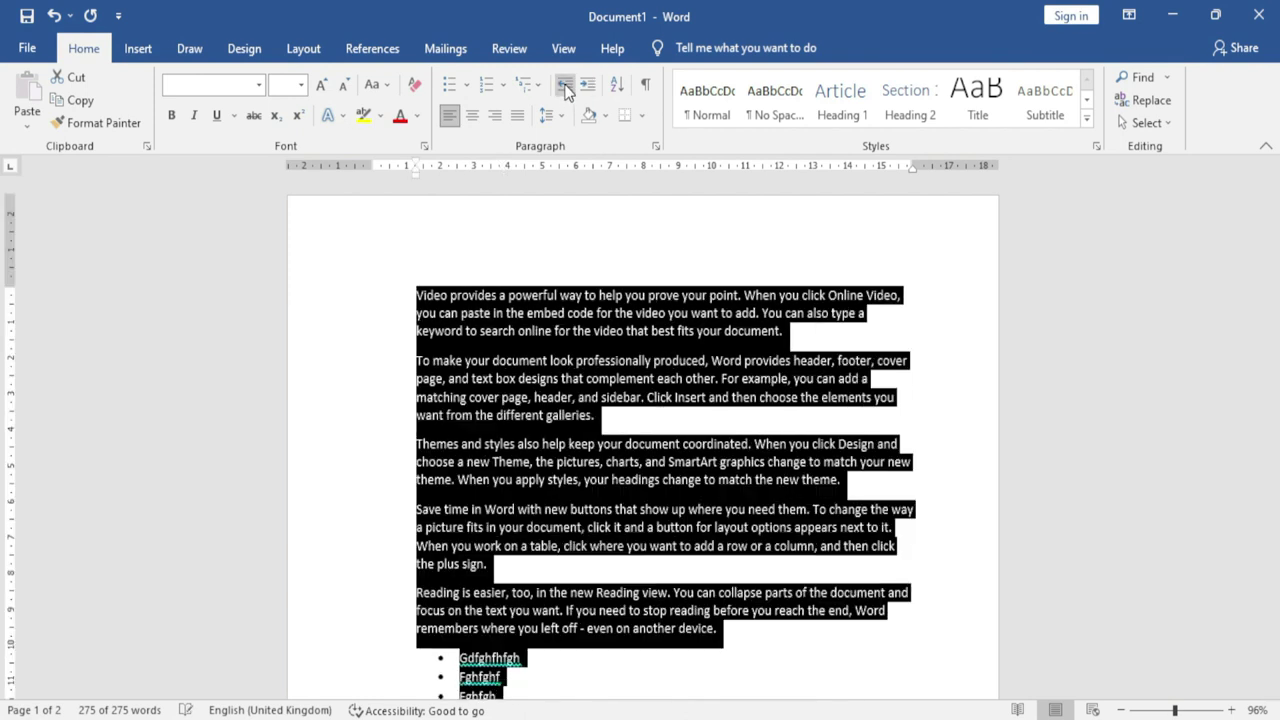
left_click(566, 88)
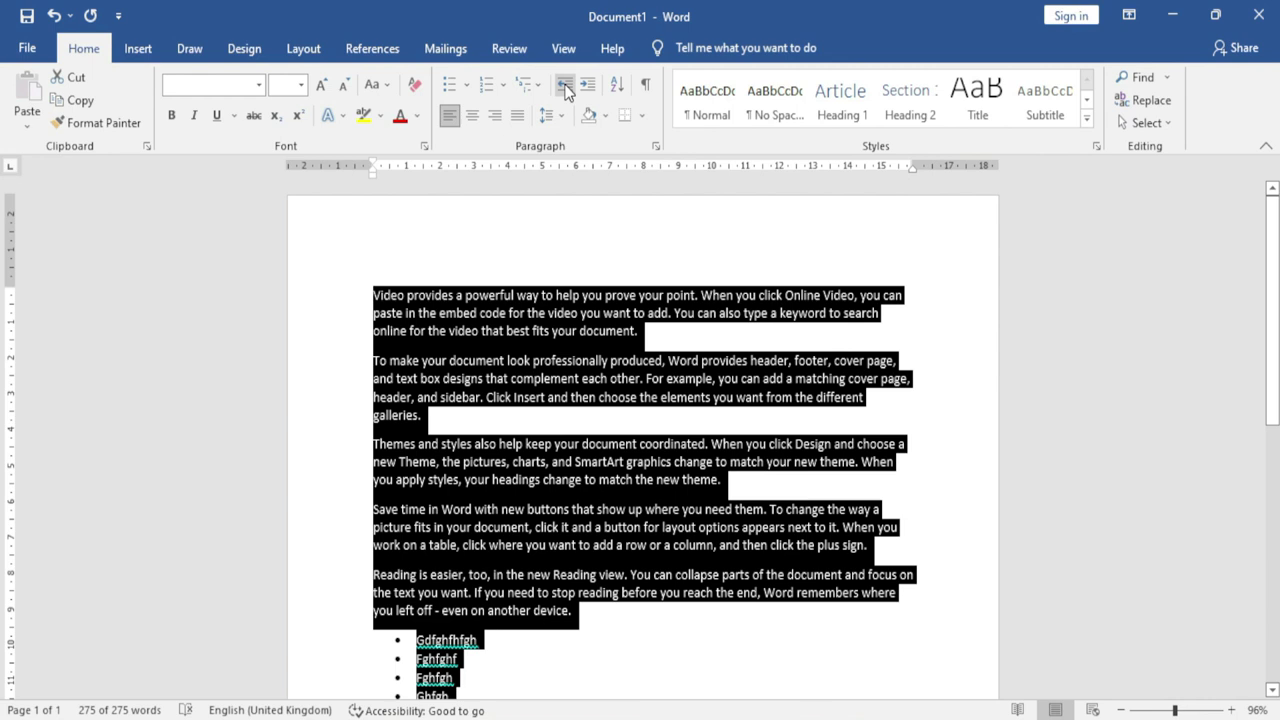
left_click(588, 88)
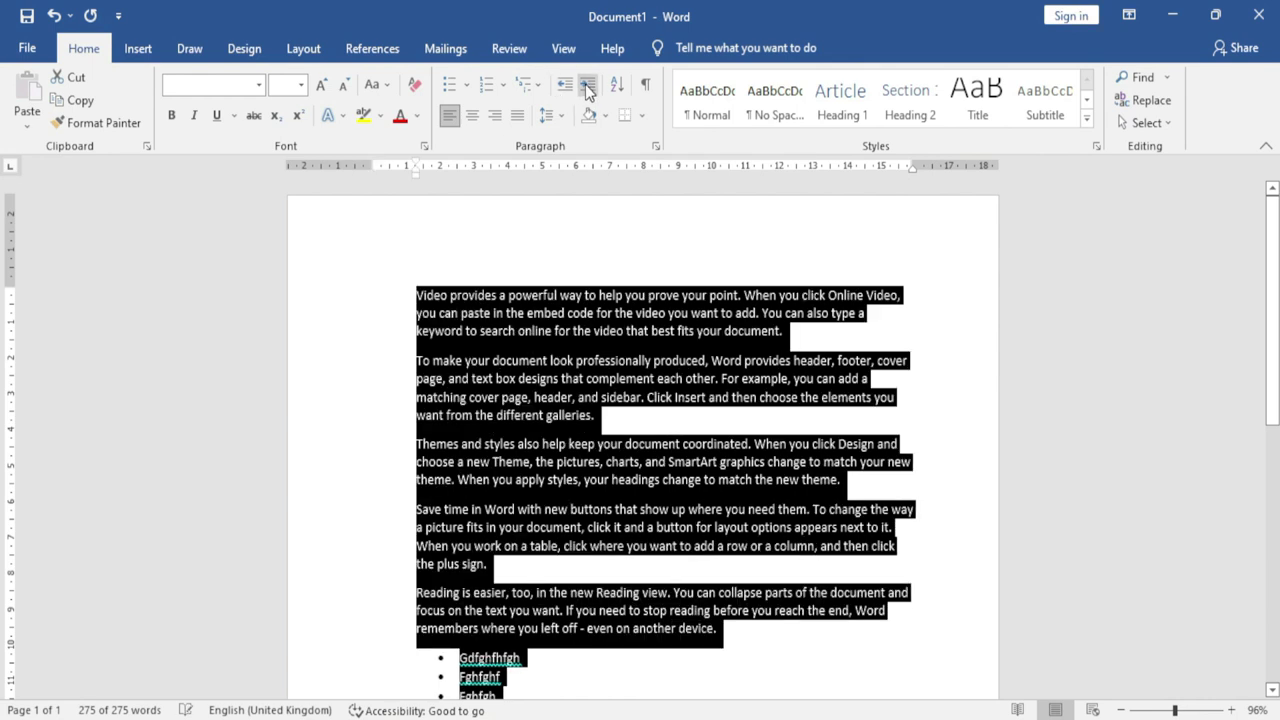
left_click(588, 88)
left_click(566, 88)
left_click(566, 88)
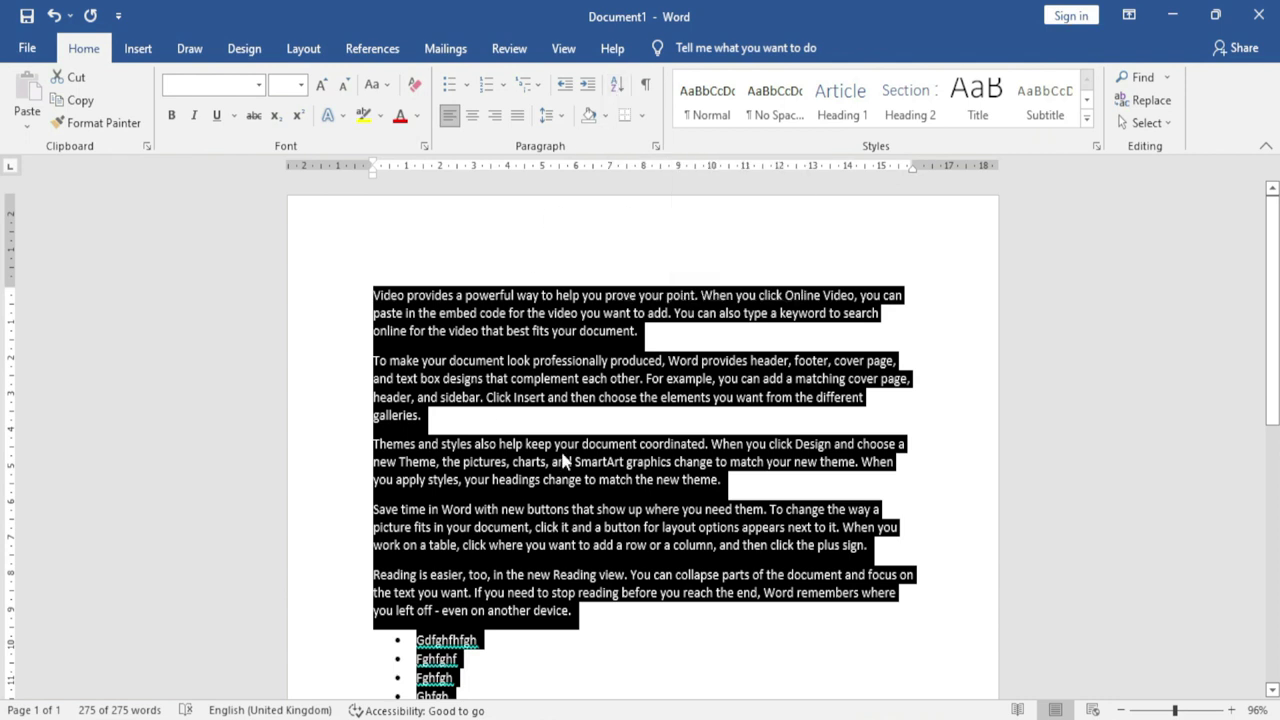
Step: Delete all content and type Name followed by four first names on separate lines
key("Delete")
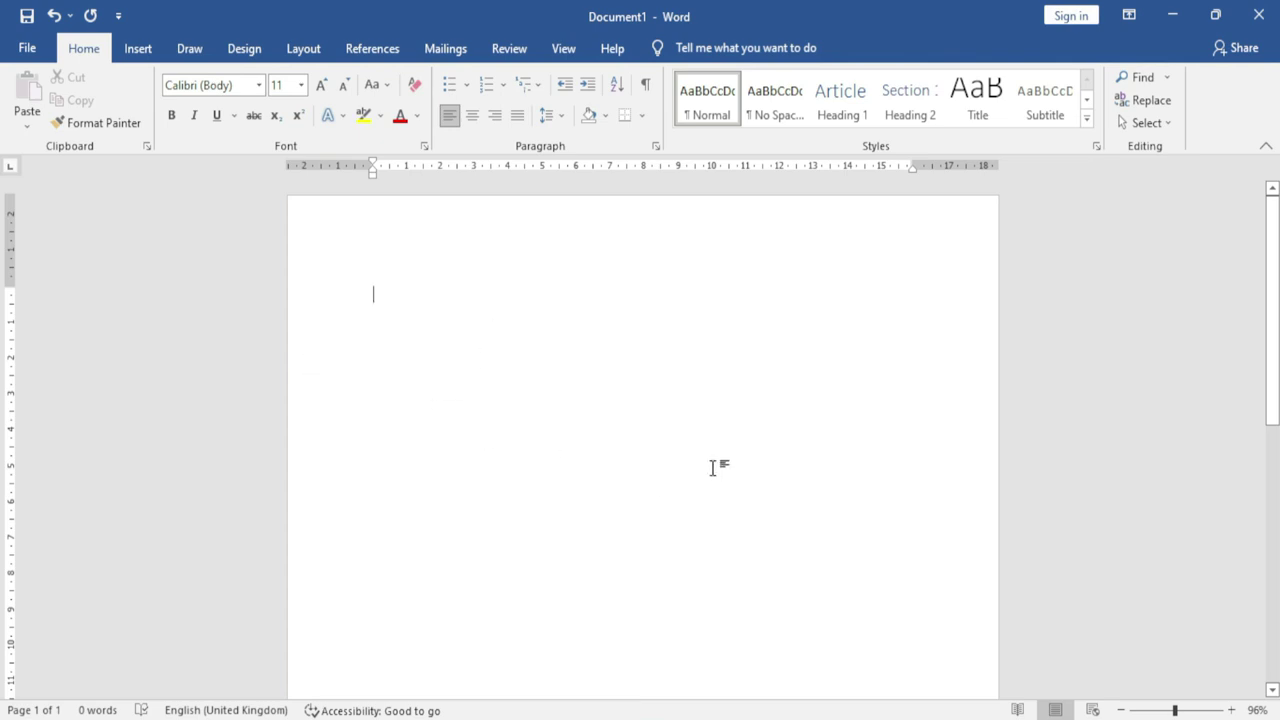
type("Name")
key("Return")
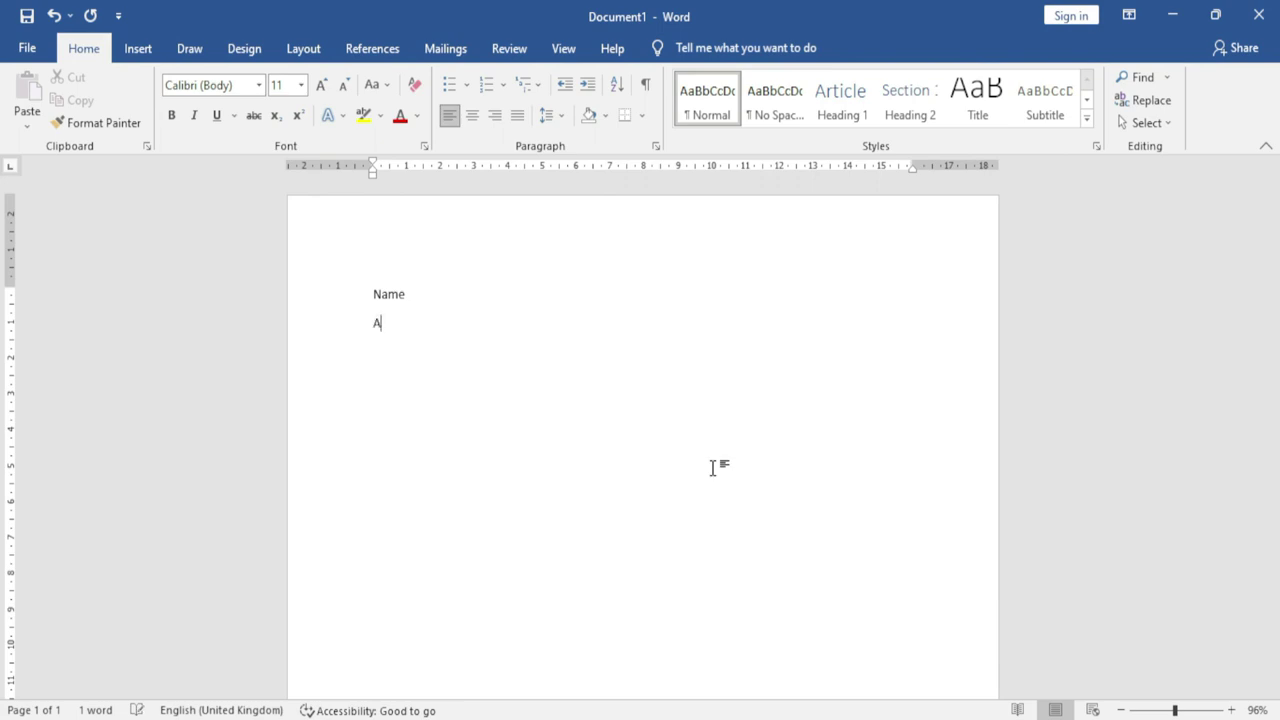
type("bha")
key("Return")
type("Mohan")
key("Return")
type("Kamal")
key("Return")
type("Deepak")
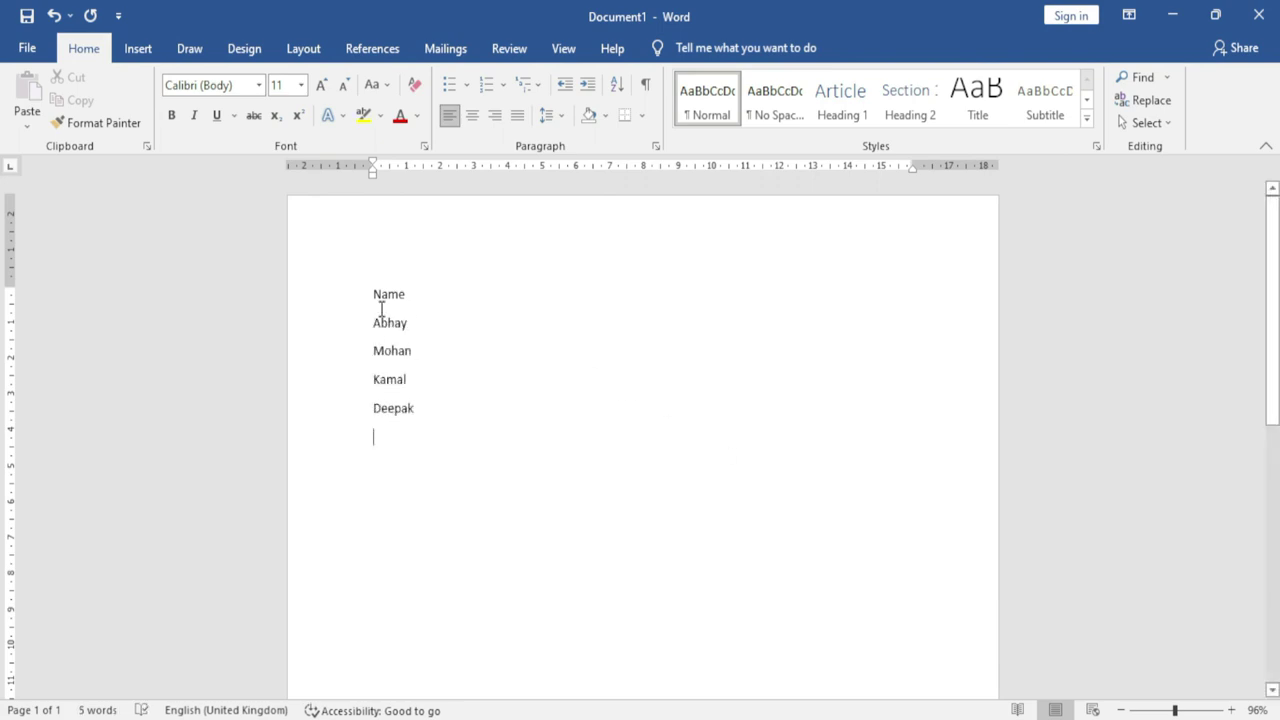
Step: Make the Name heading red and bold
left_click_drag(374, 302, 406, 433)
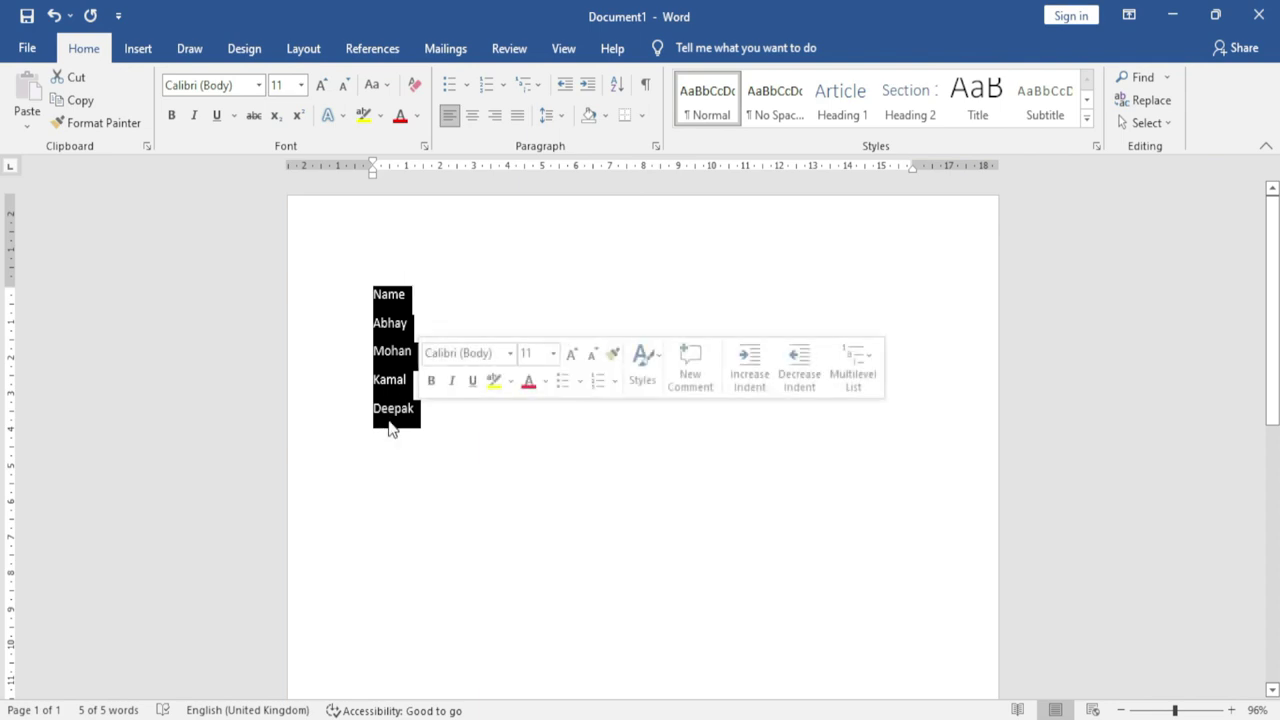
scroll(428, 477, "up", 5, "ctrl")
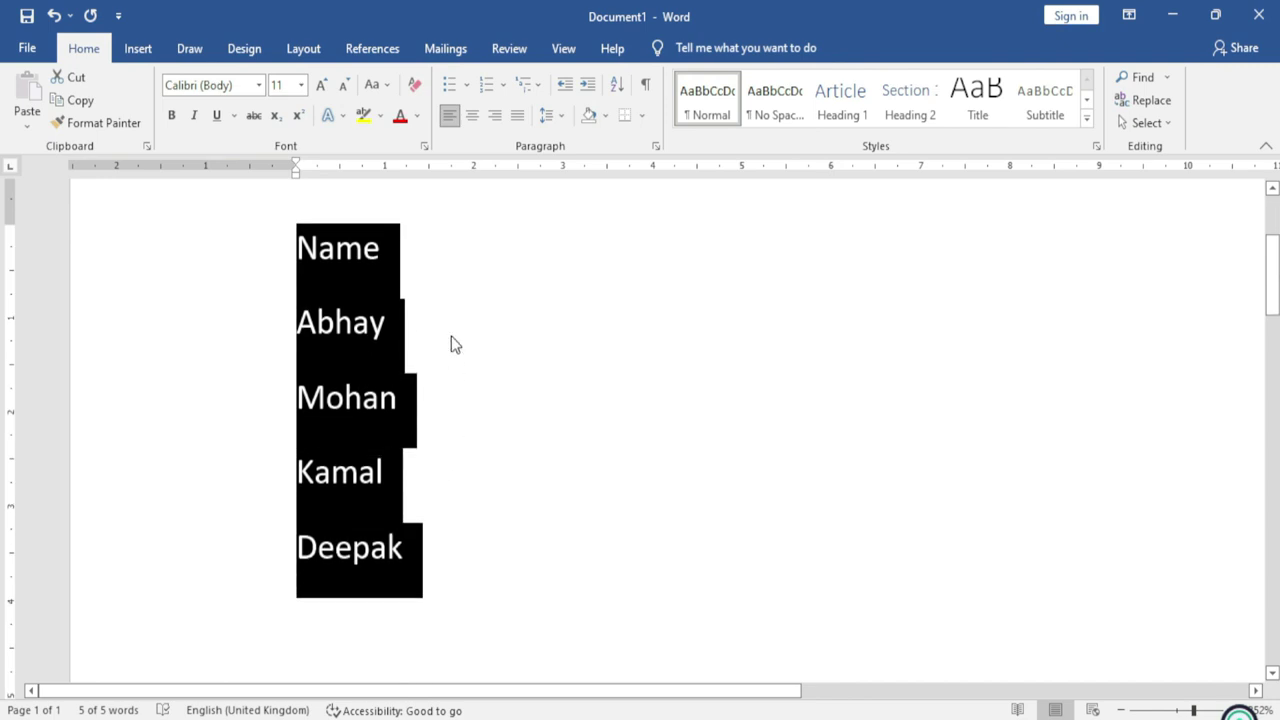
left_click(451, 336)
left_click_drag(296, 256, 392, 258)
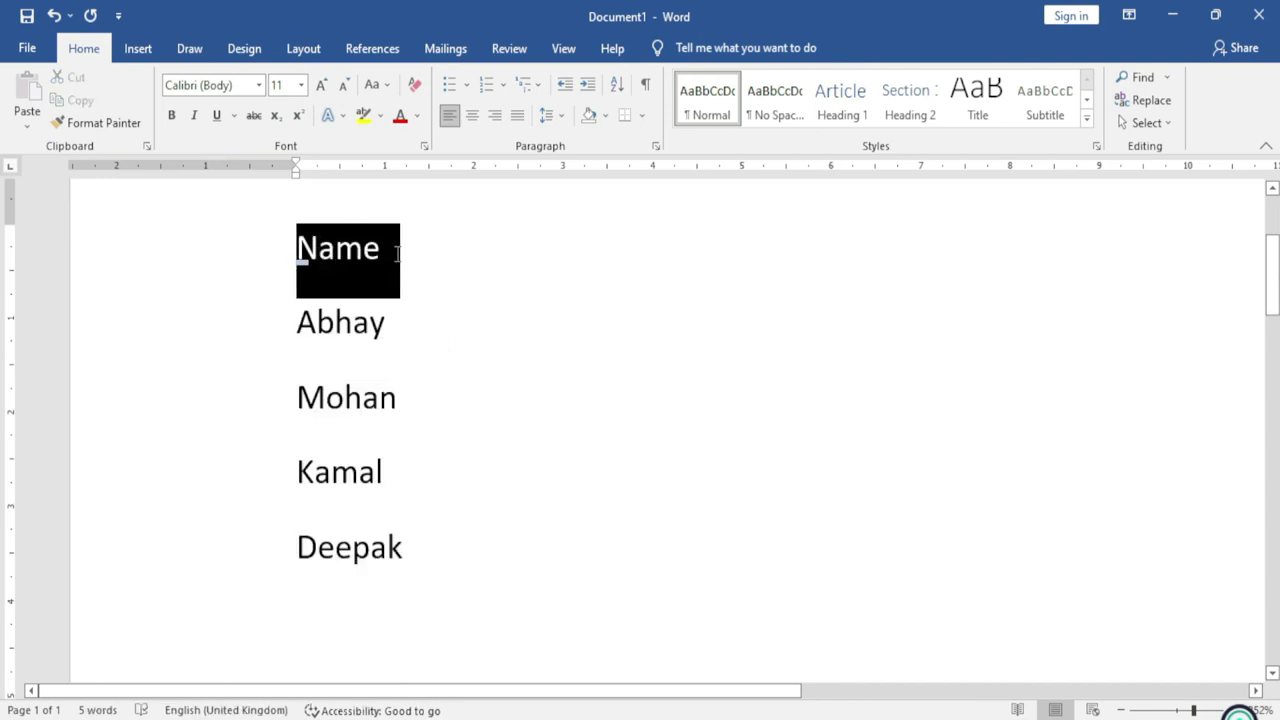
left_click(400, 117)
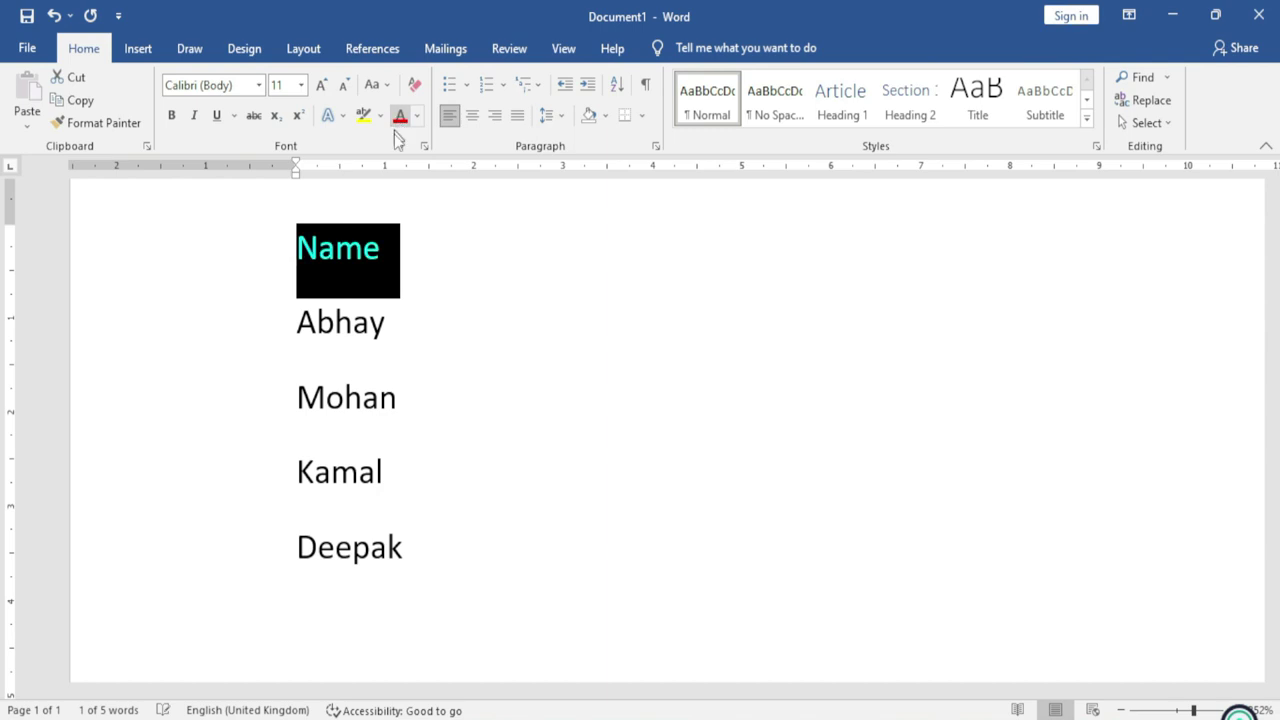
key("ctrl+b")
left_click(414, 440)
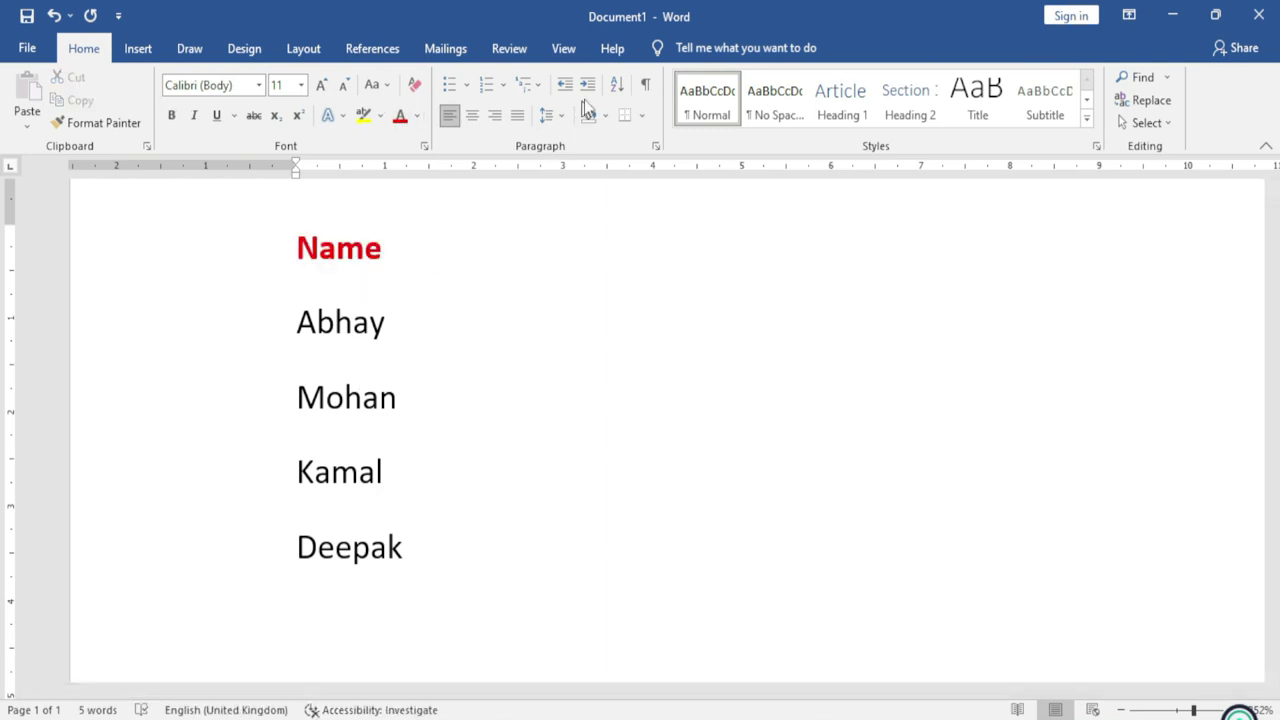
Step: Sort the name list in descending order
left_click(615, 88)
left_click_drag(820, 246, 749, 250)
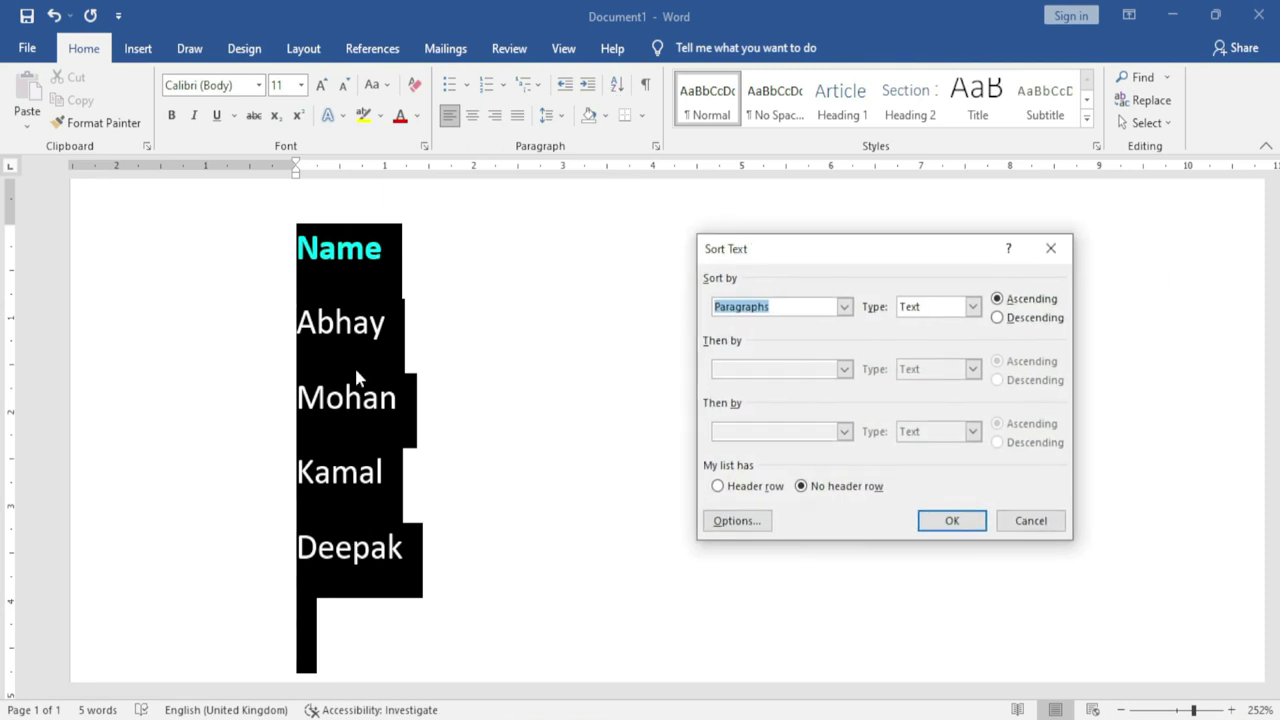
left_click(1021, 318)
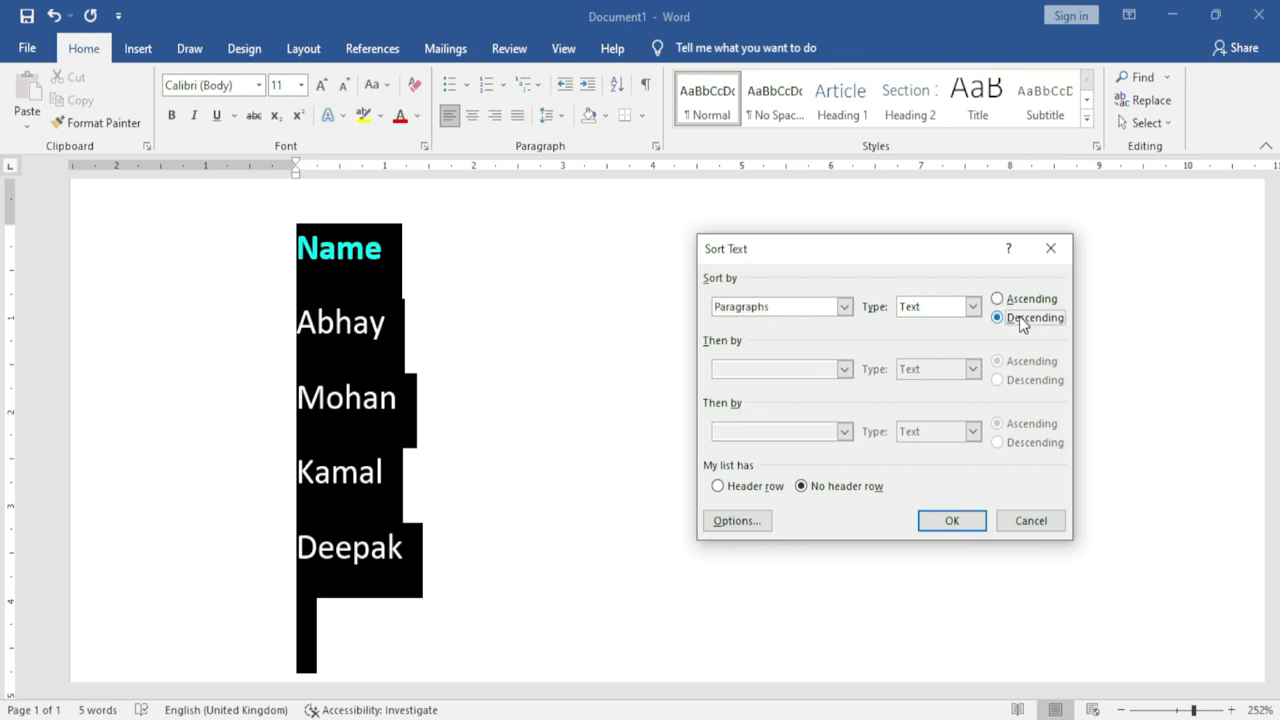
left_click(1020, 299)
left_click(1013, 320)
left_click(955, 521)
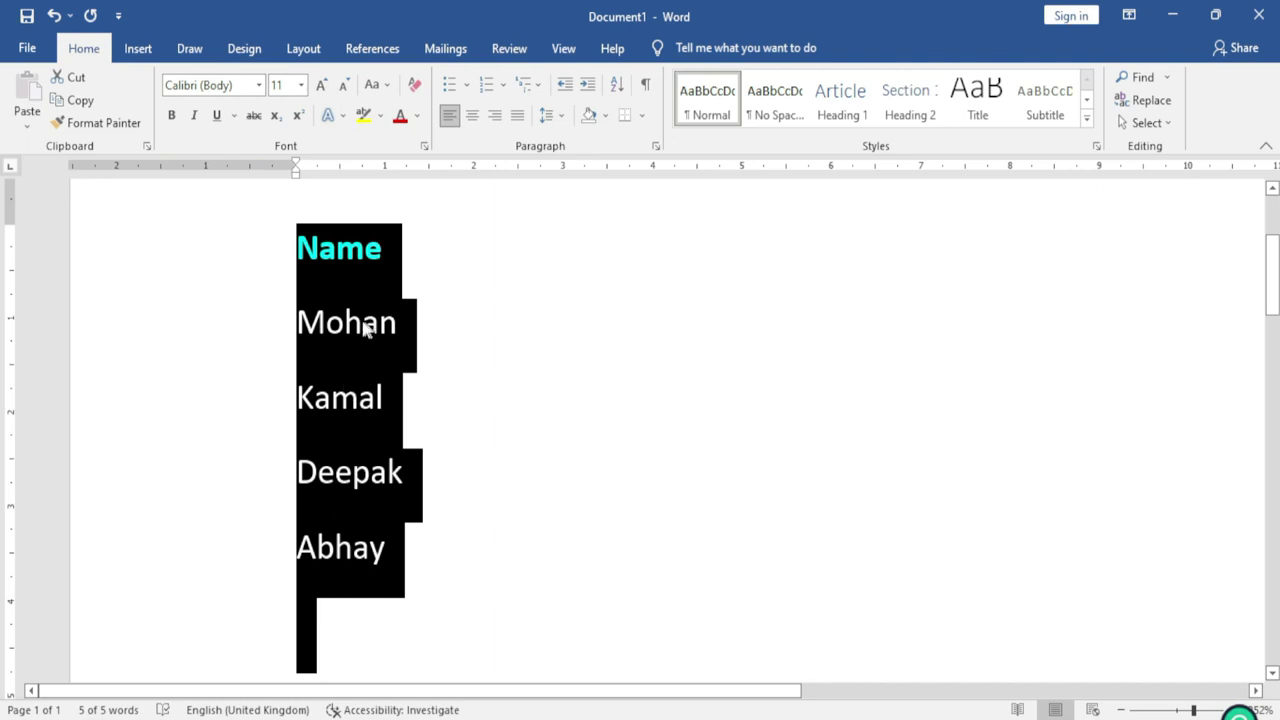
Step: Try an ascending sort of the names, then undo it to keep descending order
left_click(617, 88)
left_click(1000, 299)
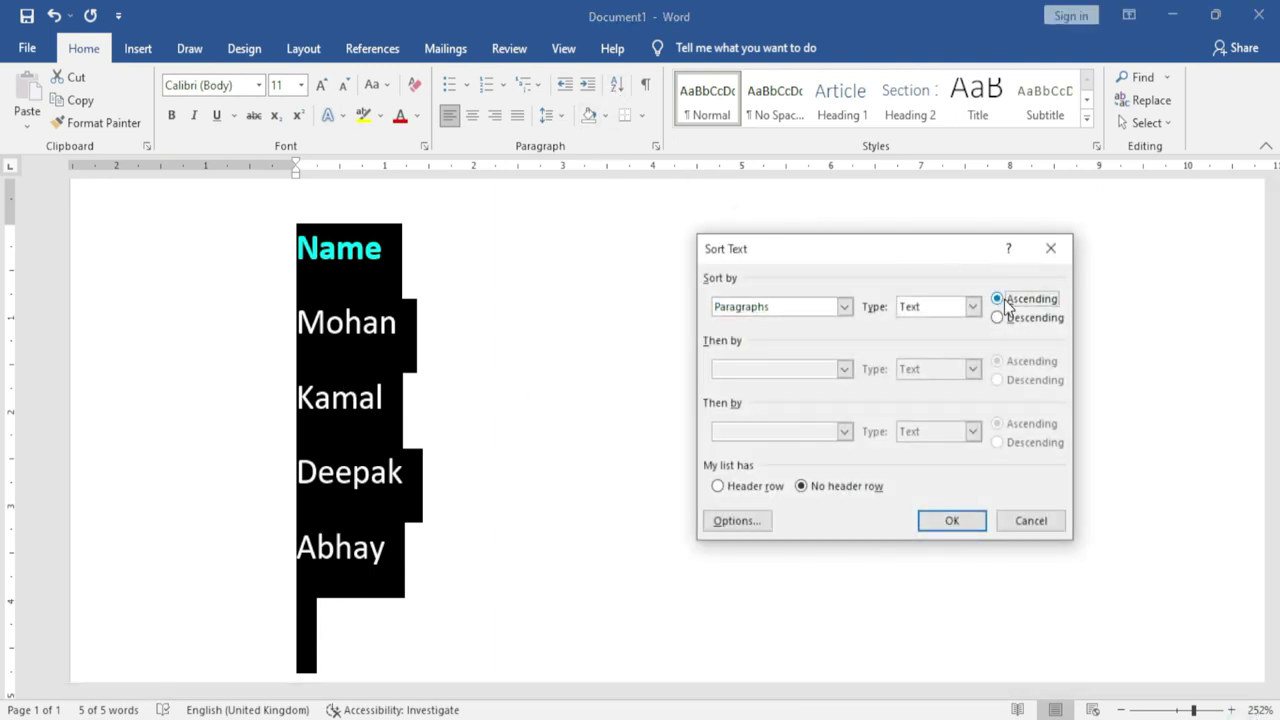
left_click(950, 520)
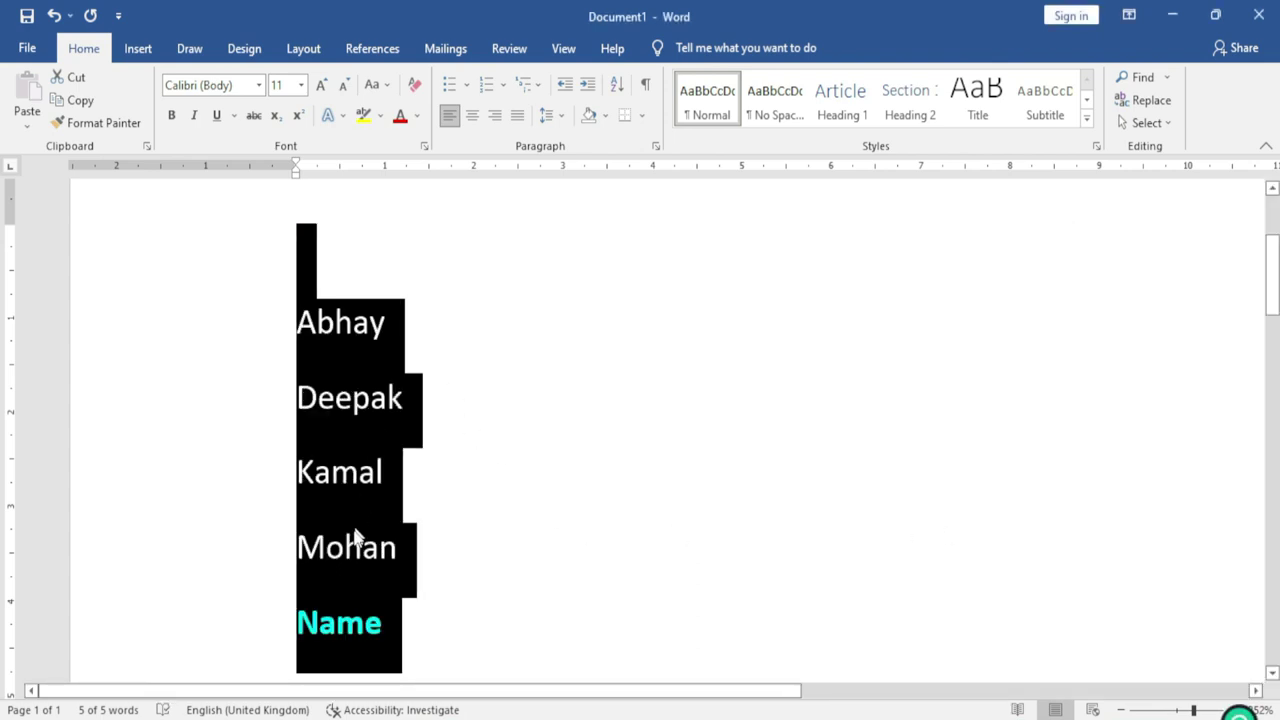
scroll(353, 565, "down", 1)
scroll(335, 503, "up", 1)
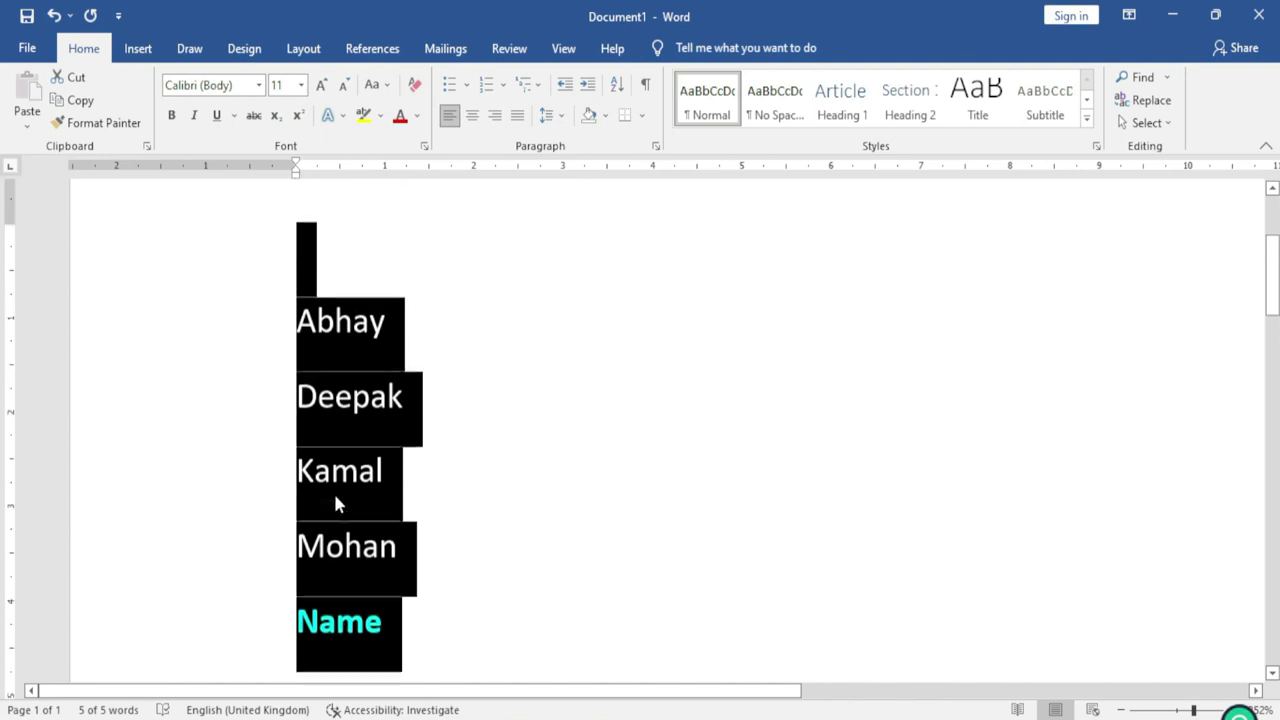
scroll(336, 505, "down", 1)
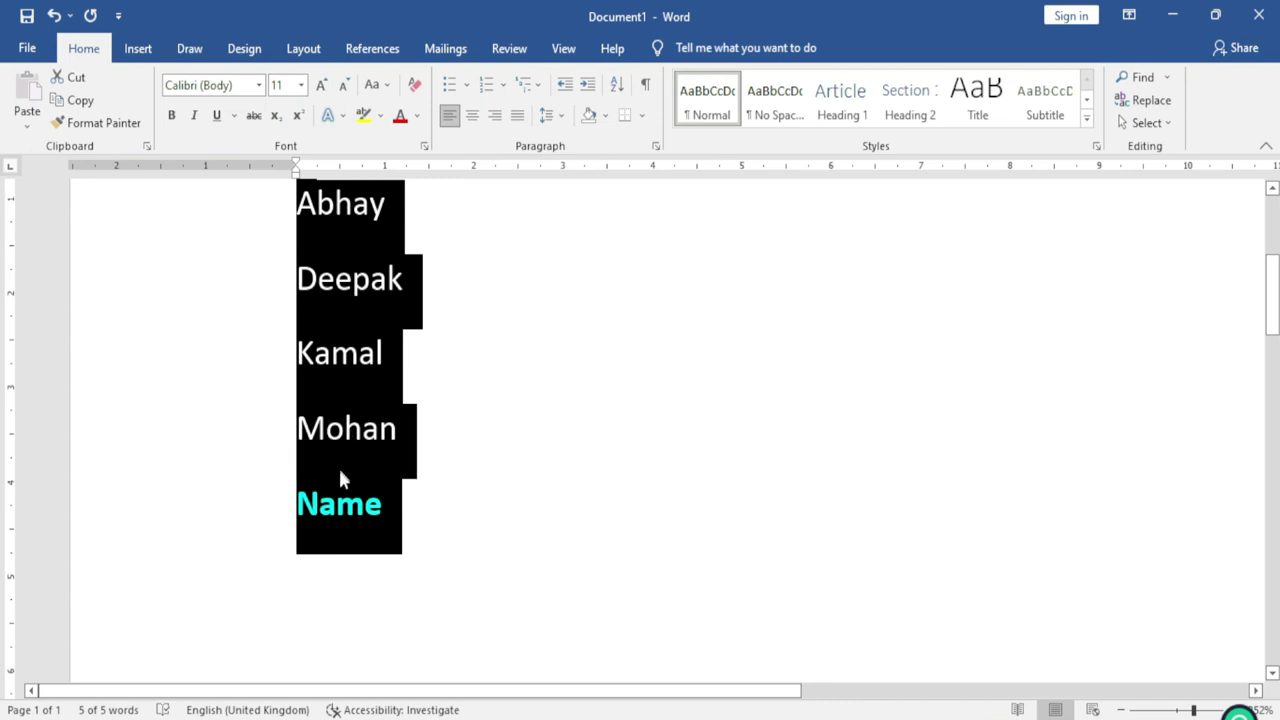
scroll(340, 475, "up", 1)
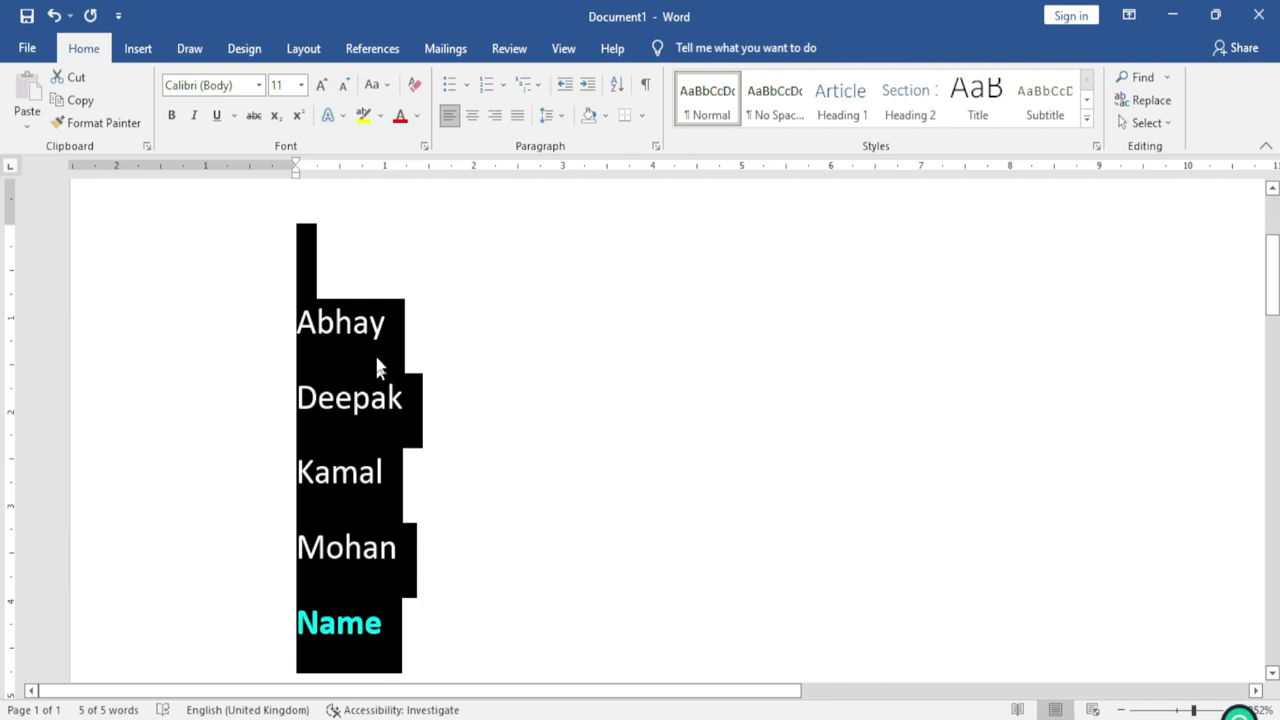
key("ctrl+z")
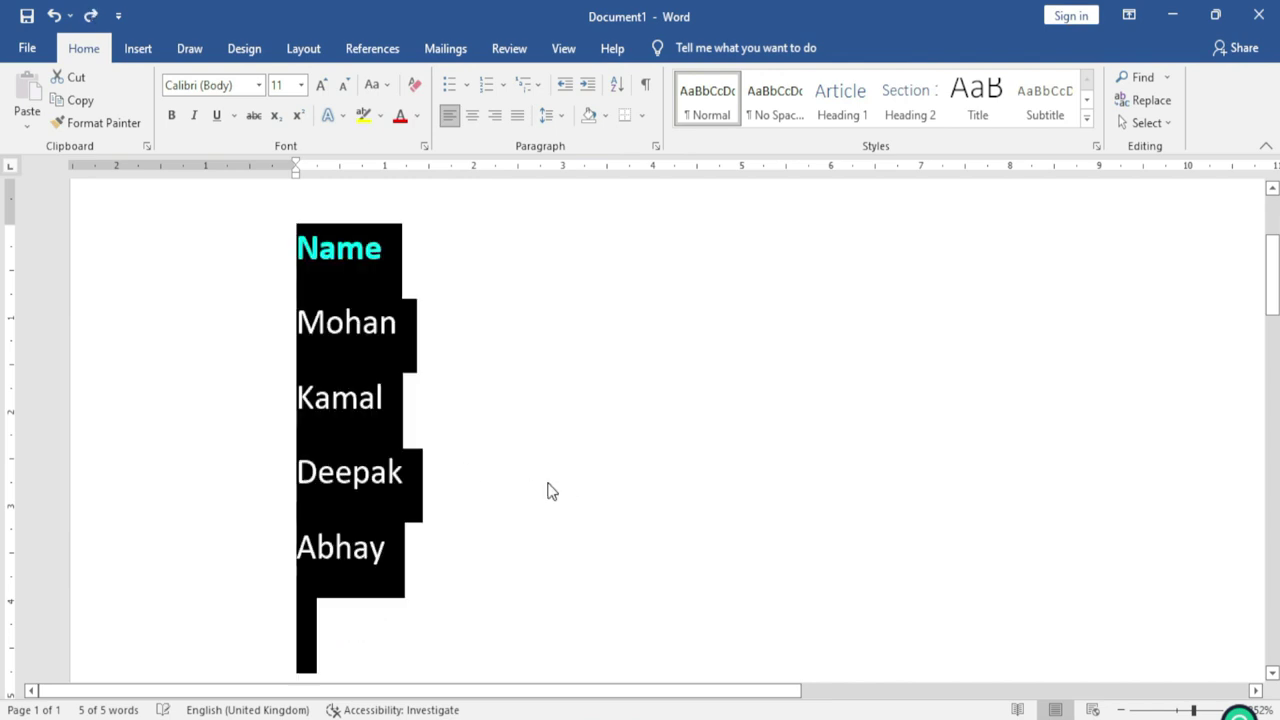
left_click(512, 400)
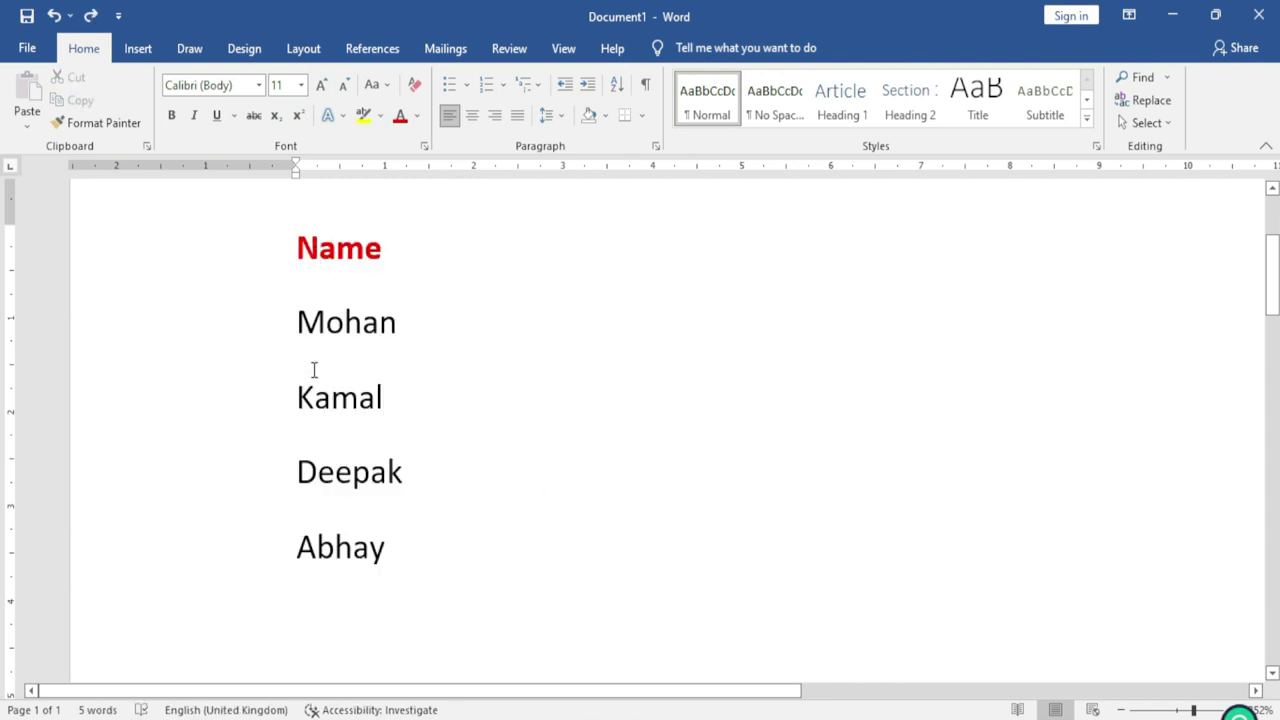
Step: Add a fifth first name on a new line below the last name
left_click(408, 569)
key("Return")
key("BackSpace")
type("Pankaj")
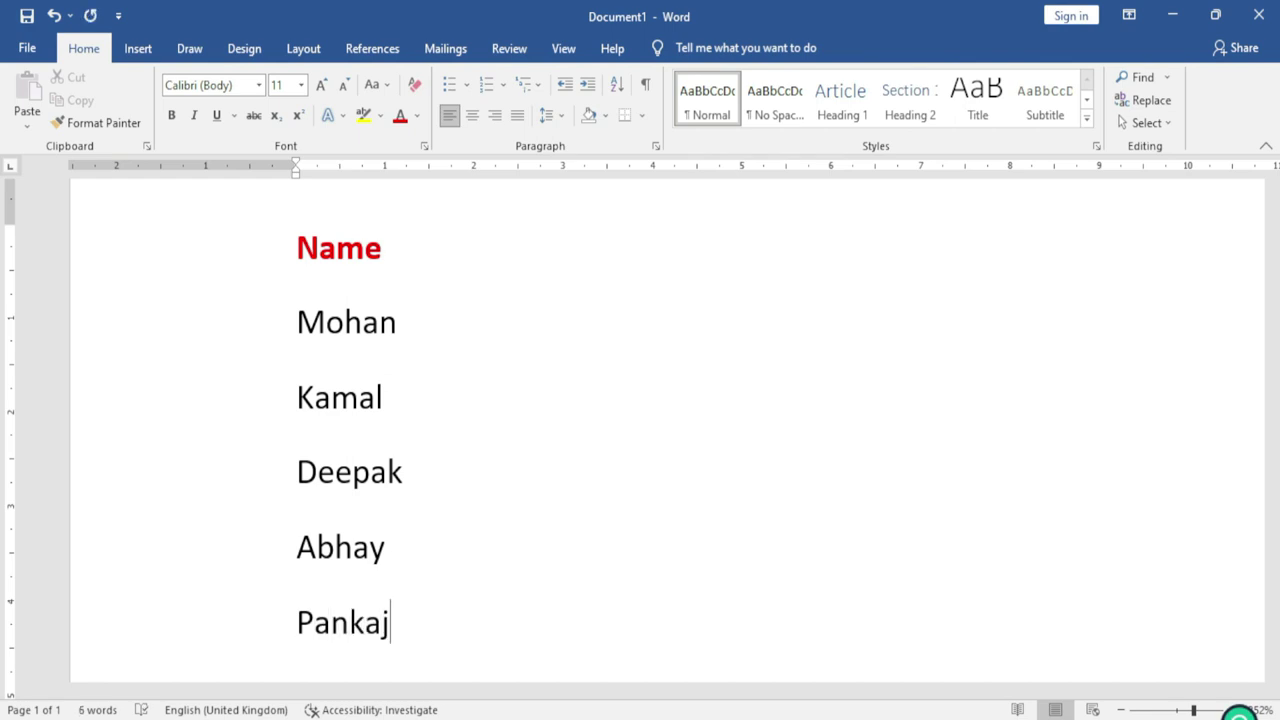
Step: Sort the names descending by paragraphs as text, with Name as the header row
left_click(617, 86)
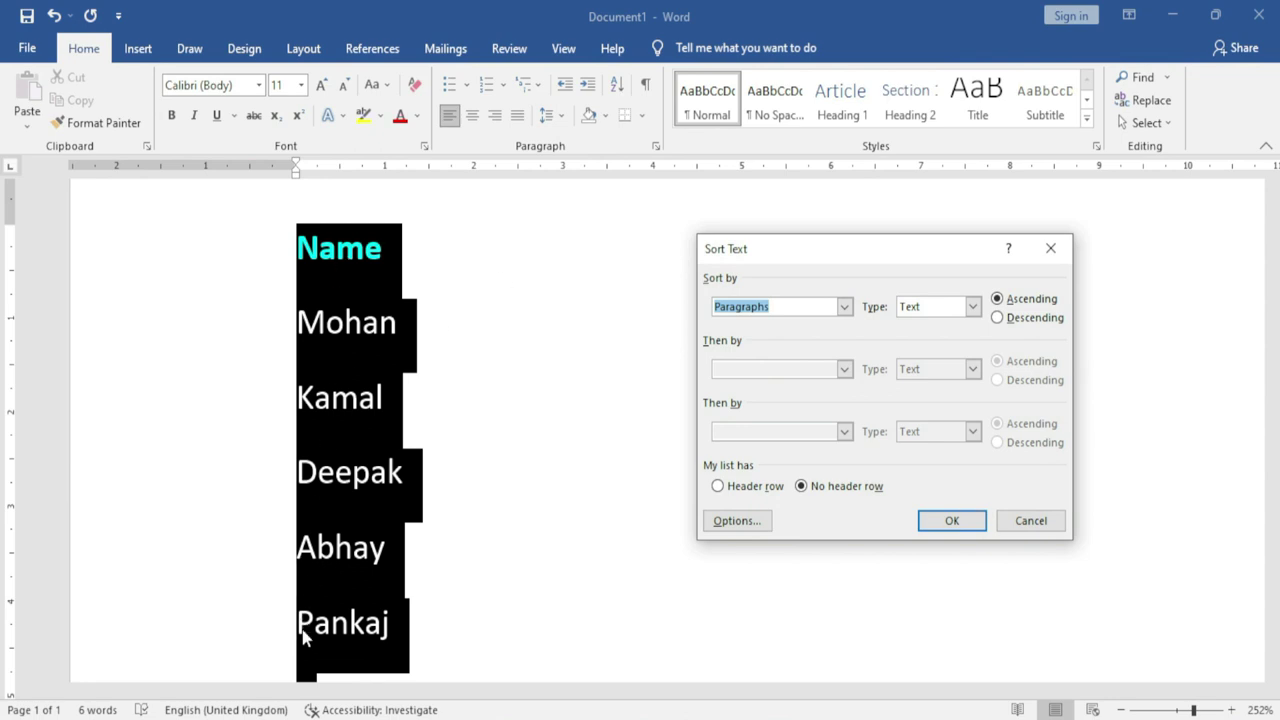
left_click_drag(823, 244, 751, 204)
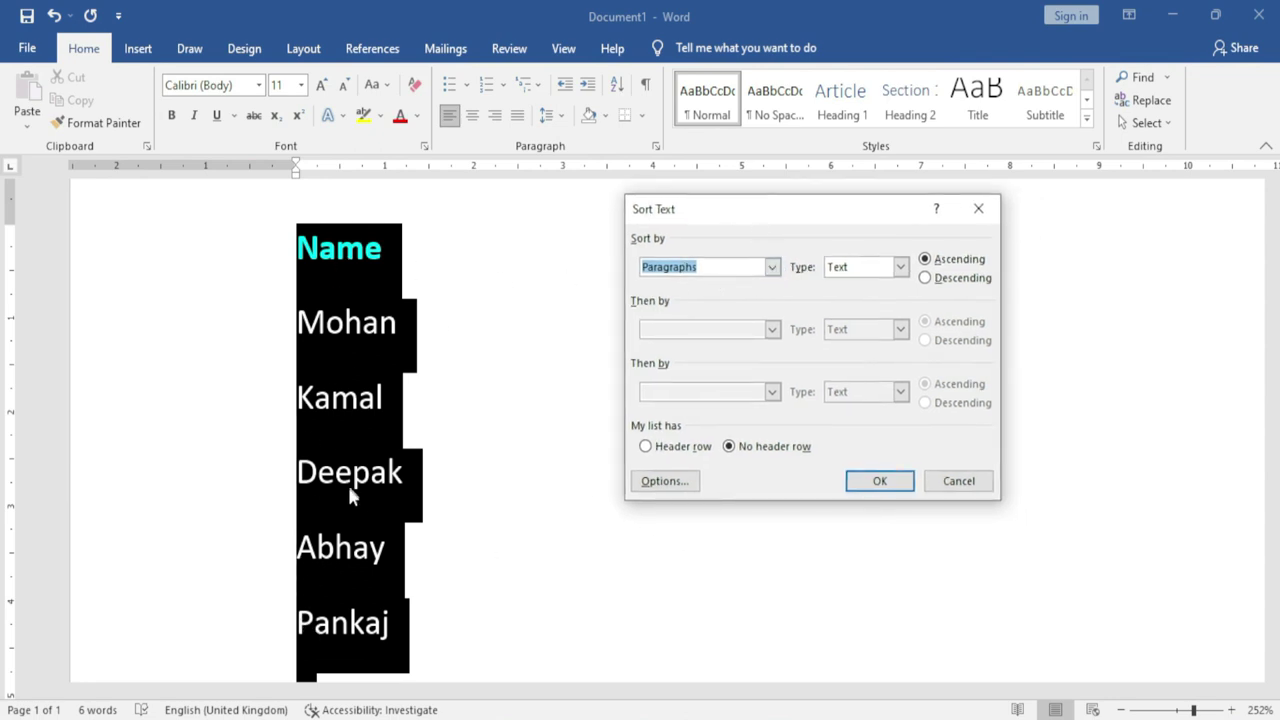
left_click(772, 267)
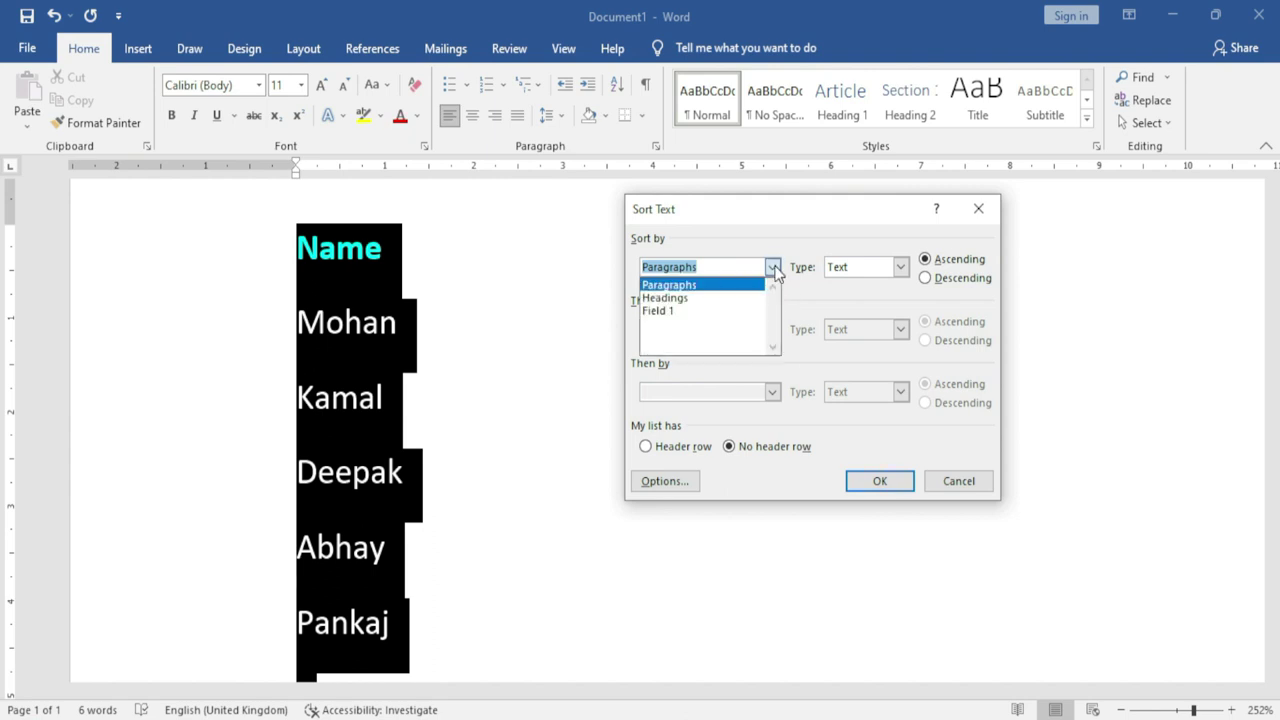
left_click(711, 286)
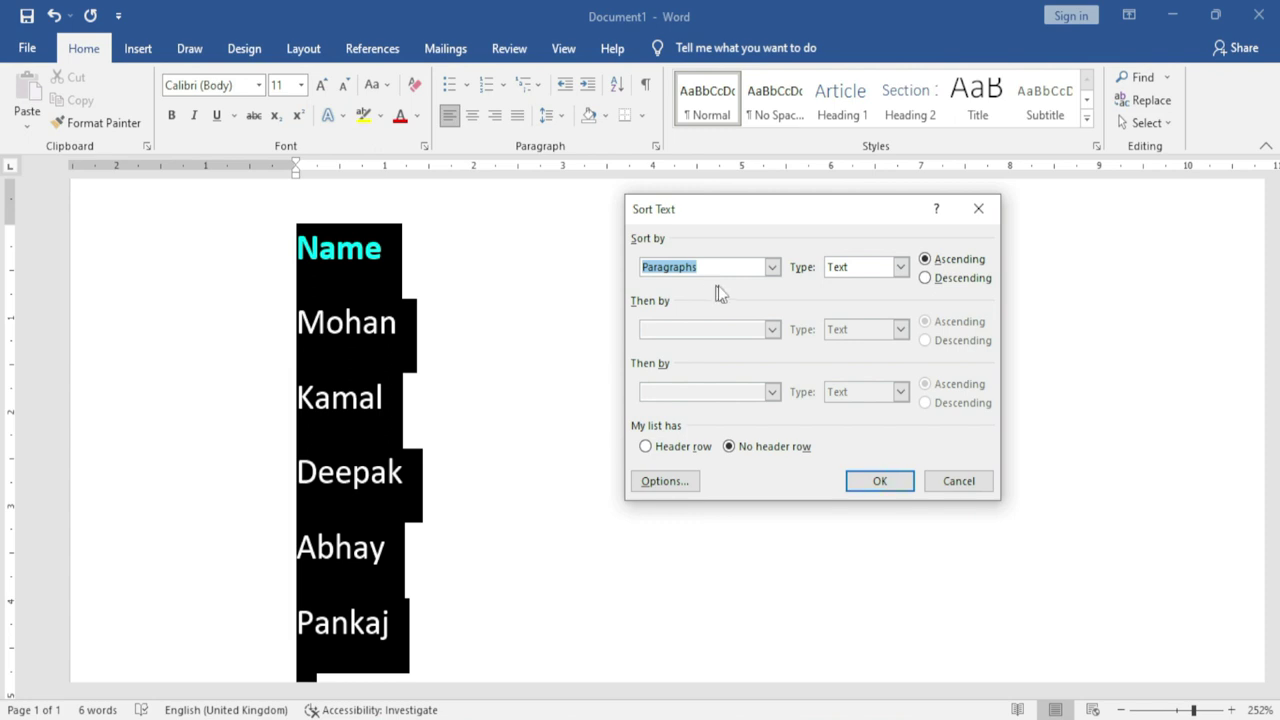
left_click(900, 267)
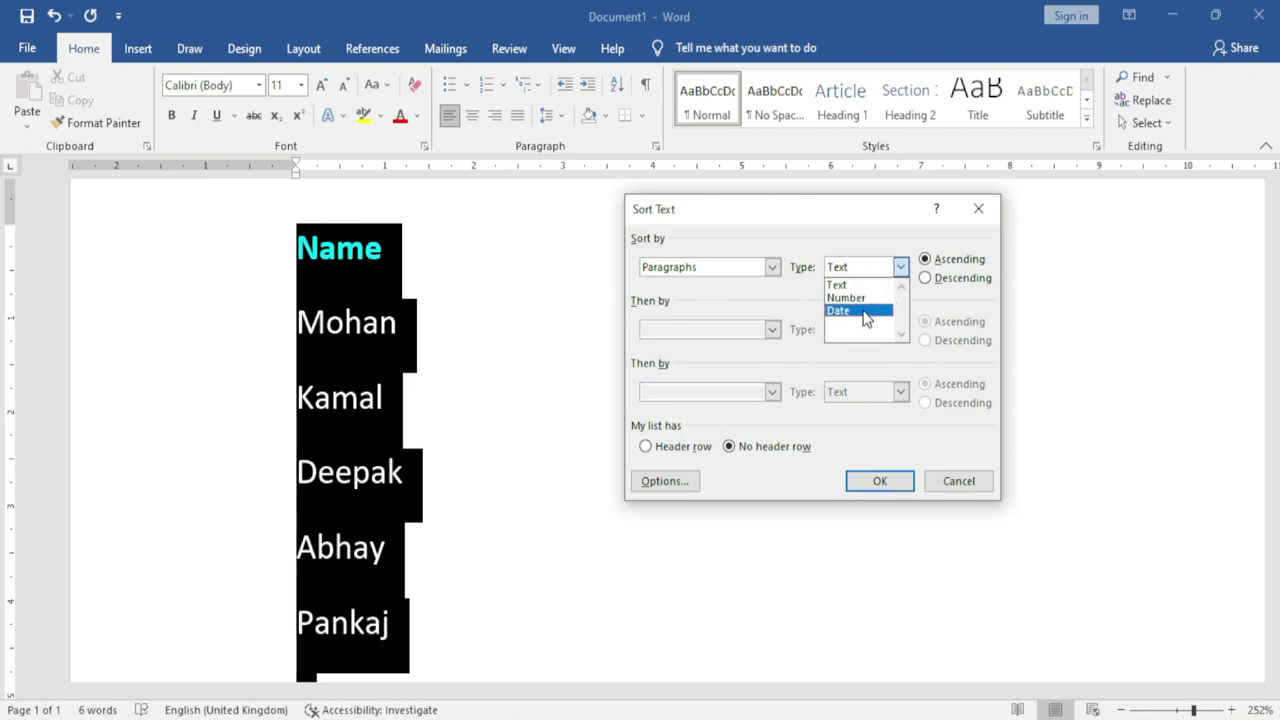
left_click(930, 306)
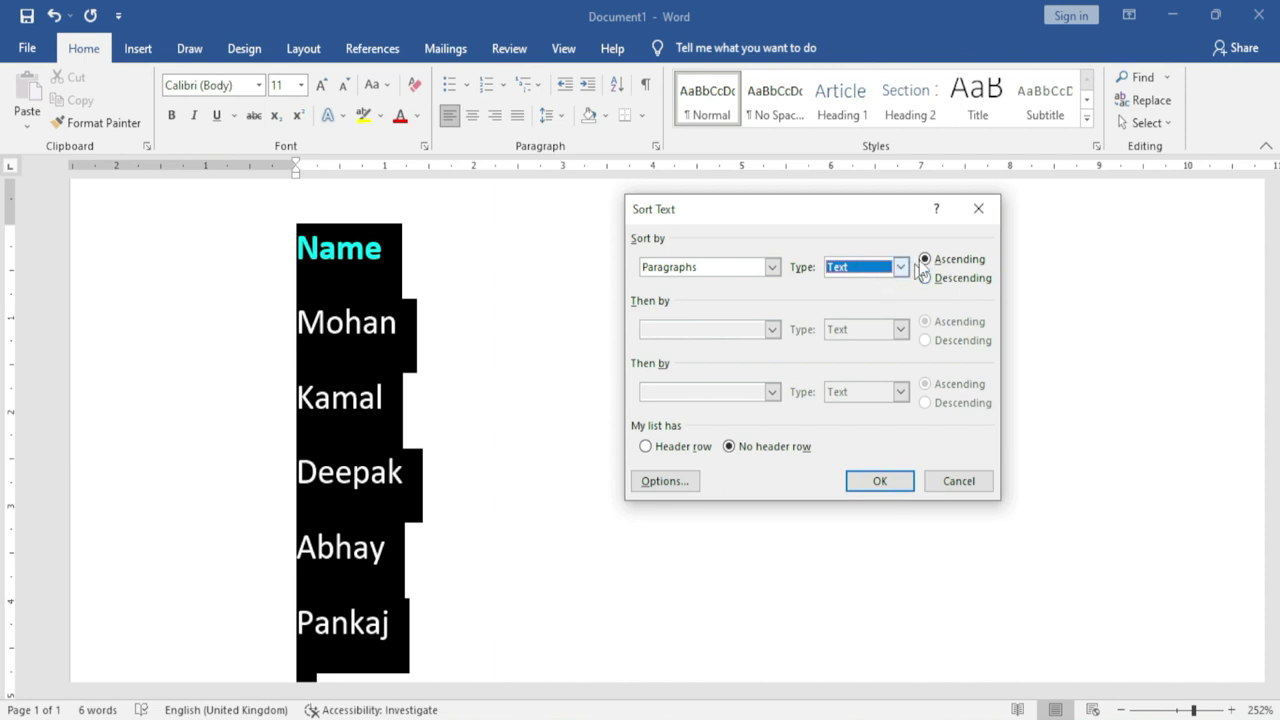
left_click(940, 280)
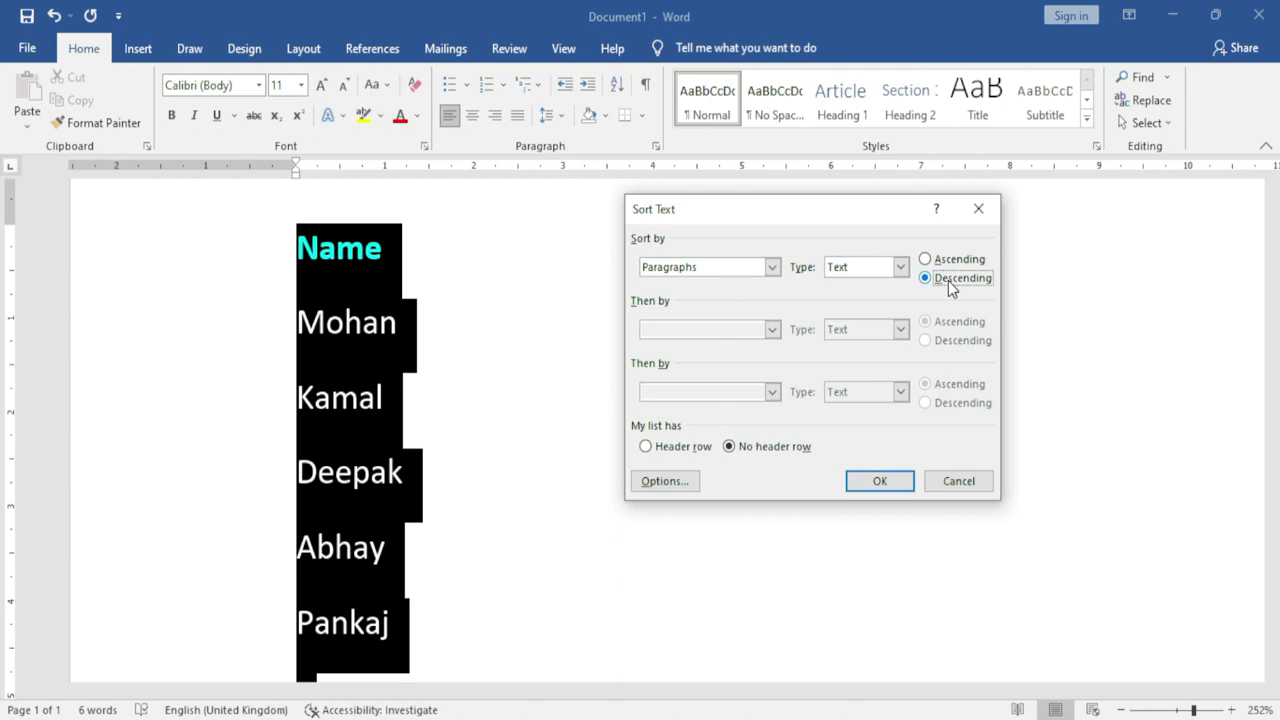
left_click(650, 446)
left_click(880, 481)
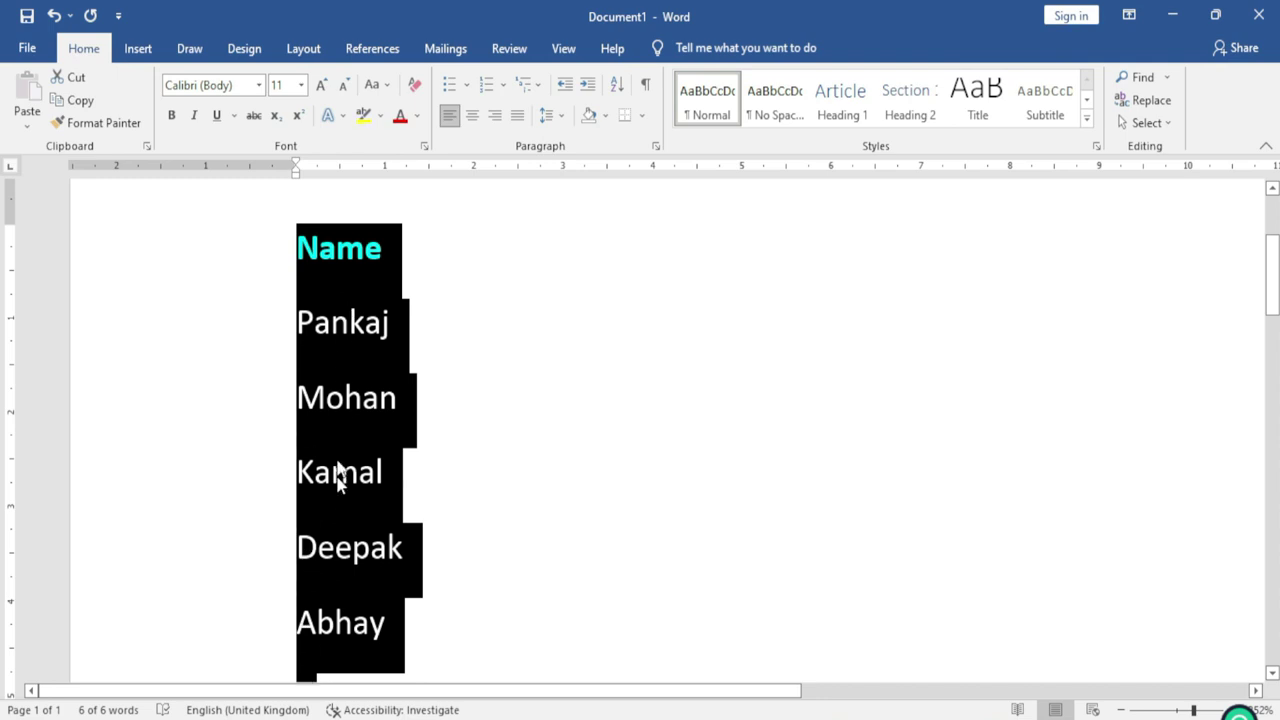
Step: Undo, then re-sort the names ascending with Name as the header row
key("ctrl+z")
left_click(617, 84)
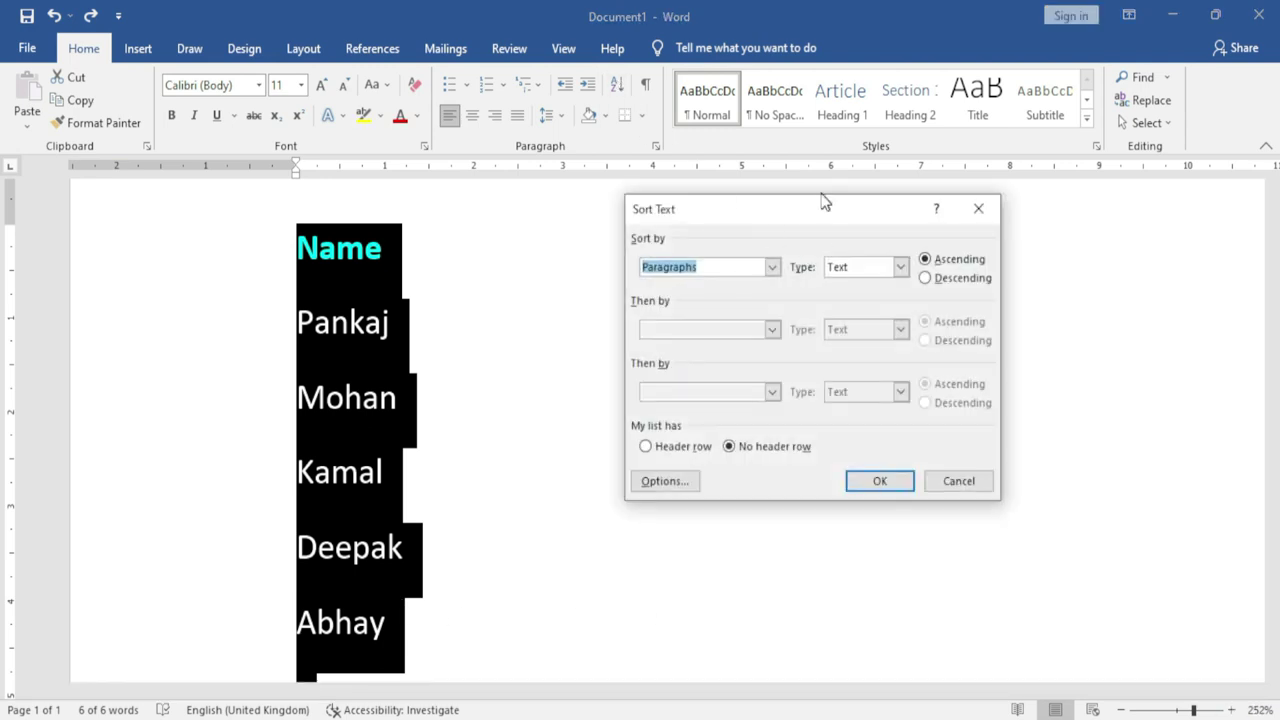
left_click_drag(823, 205, 865, 215)
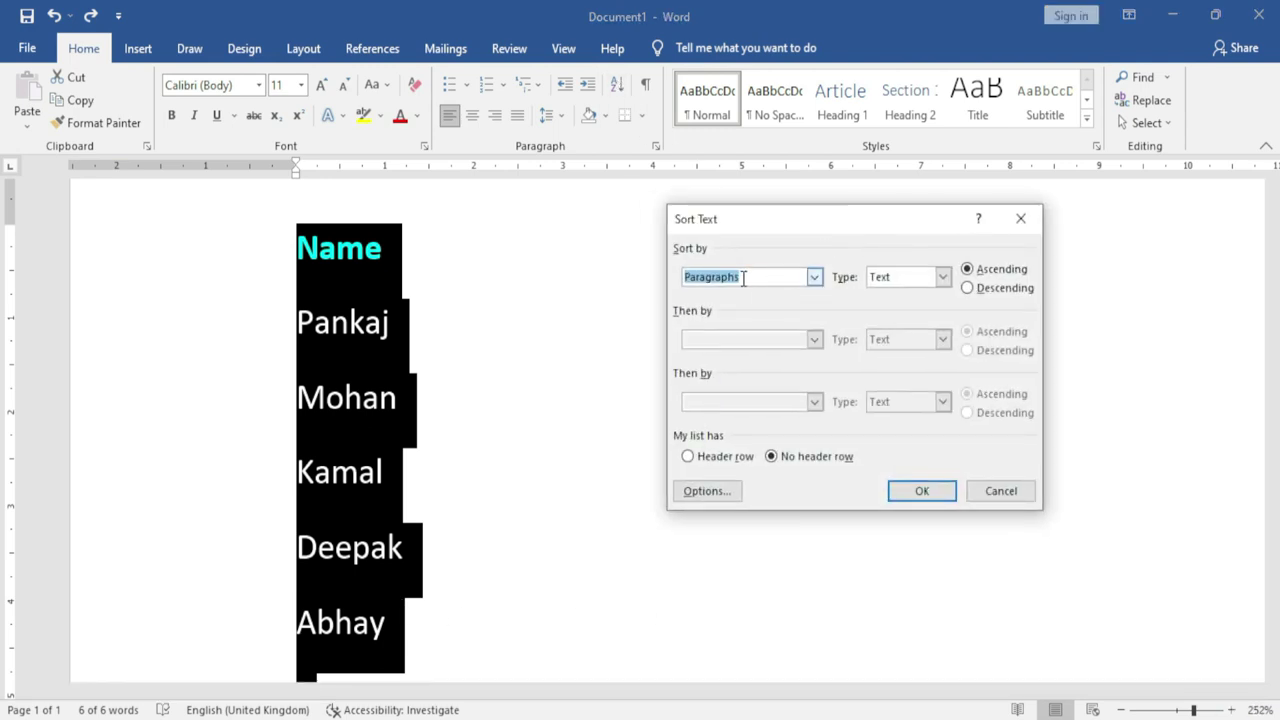
left_click(972, 271)
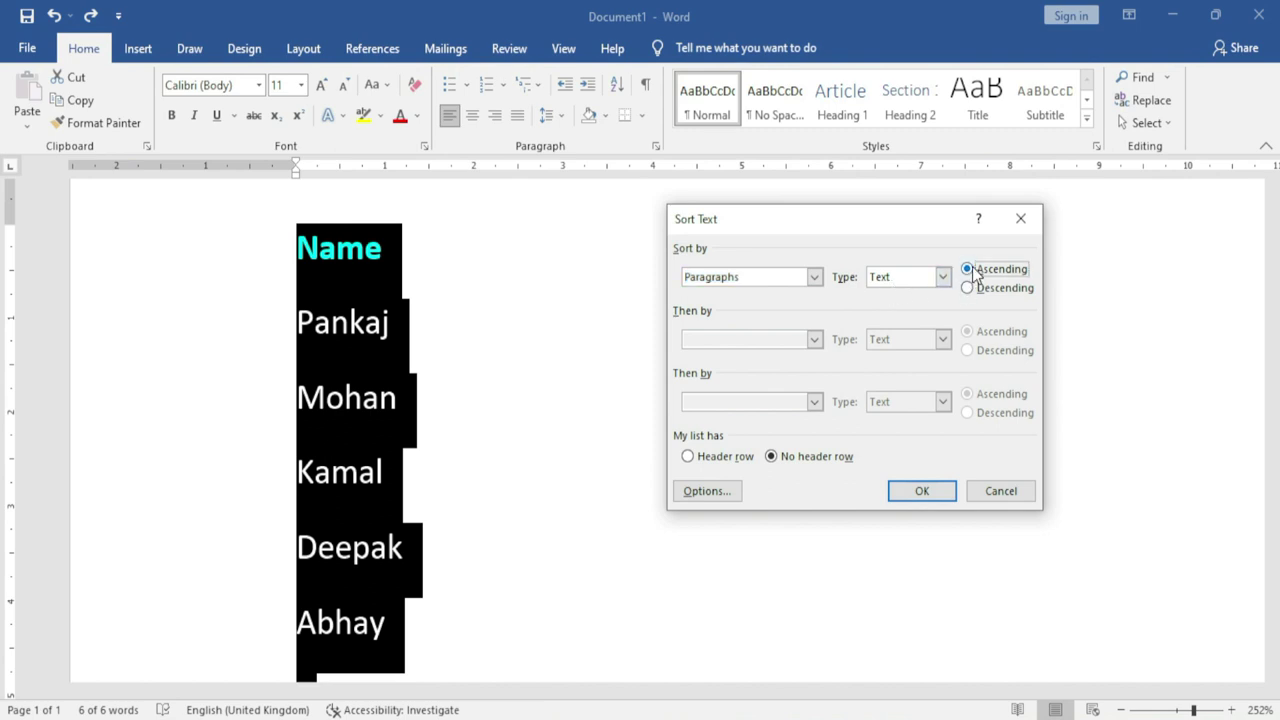
left_click(687, 457)
left_click(919, 493)
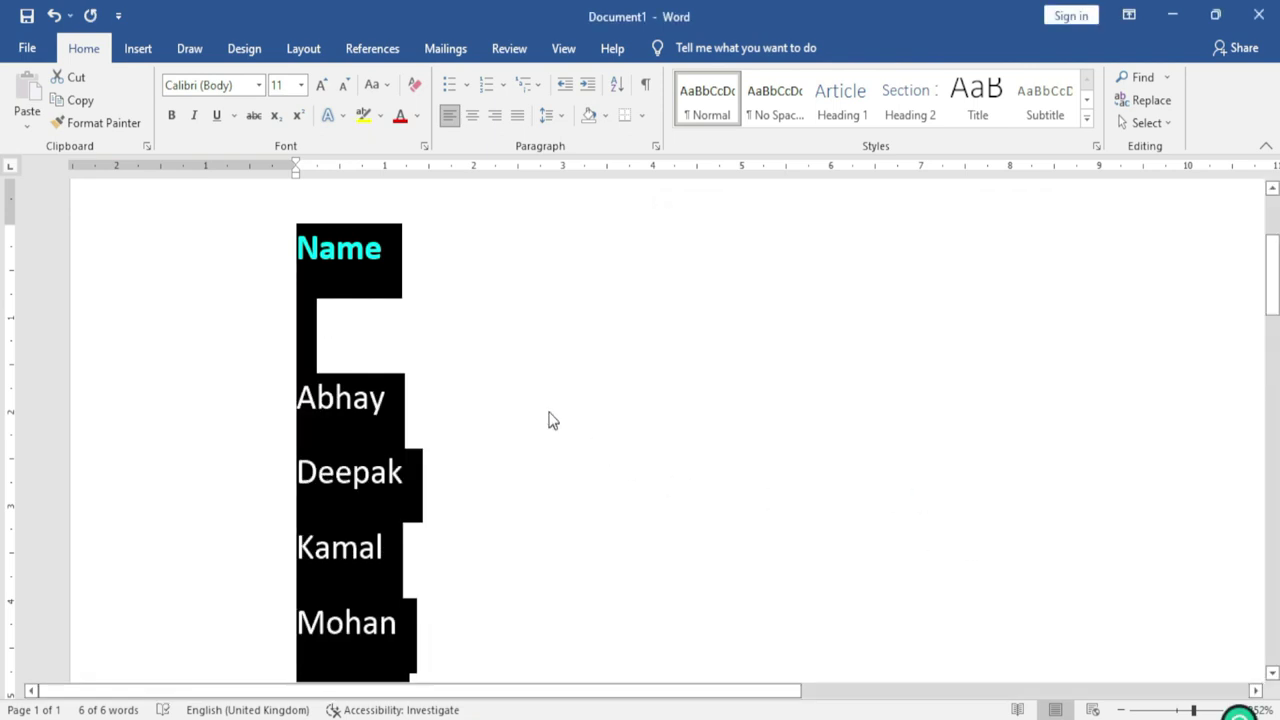
Step: Delete the blank line between the Name header and the first name
left_click(384, 396)
scroll(375, 392, "down", 3)
scroll(375, 392, "up", 2)
scroll(375, 392, "up", 1)
scroll(375, 392, "down", 3)
scroll(374, 389, "up", 2)
scroll(370, 370, "up", 1)
left_click(327, 326)
key("Delete")
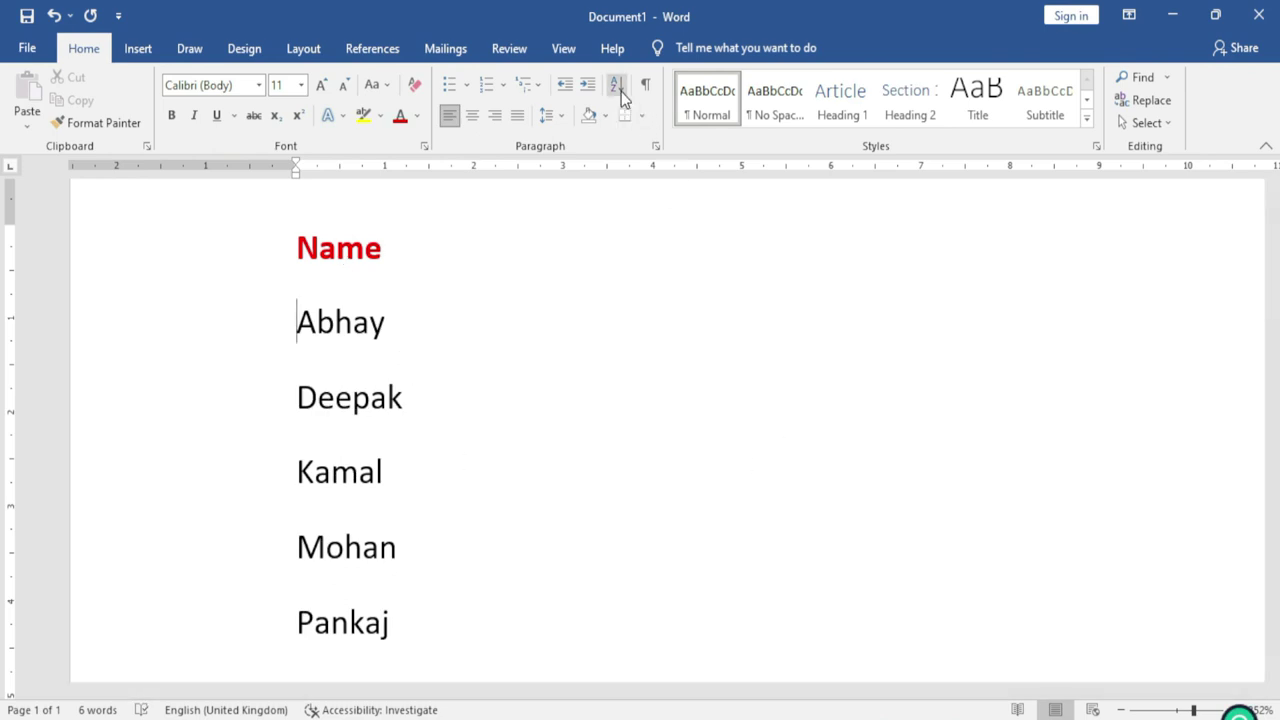
key("ctrl+a")
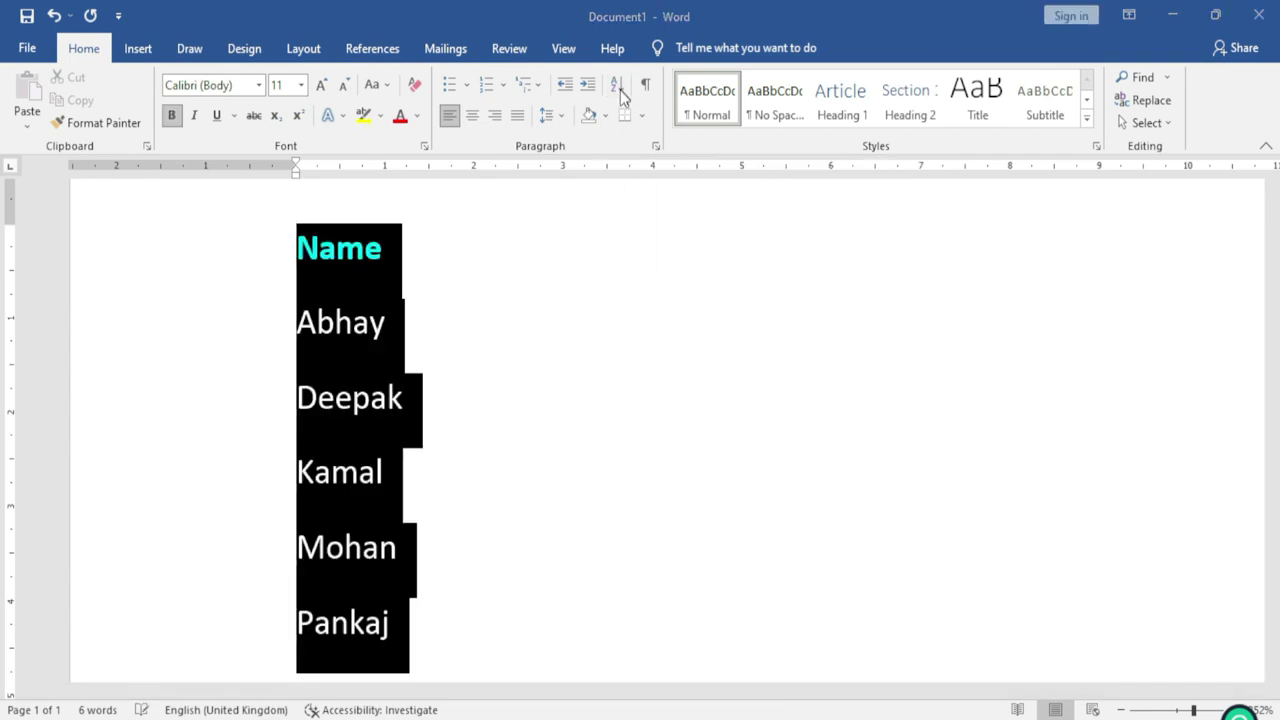
left_click(617, 88)
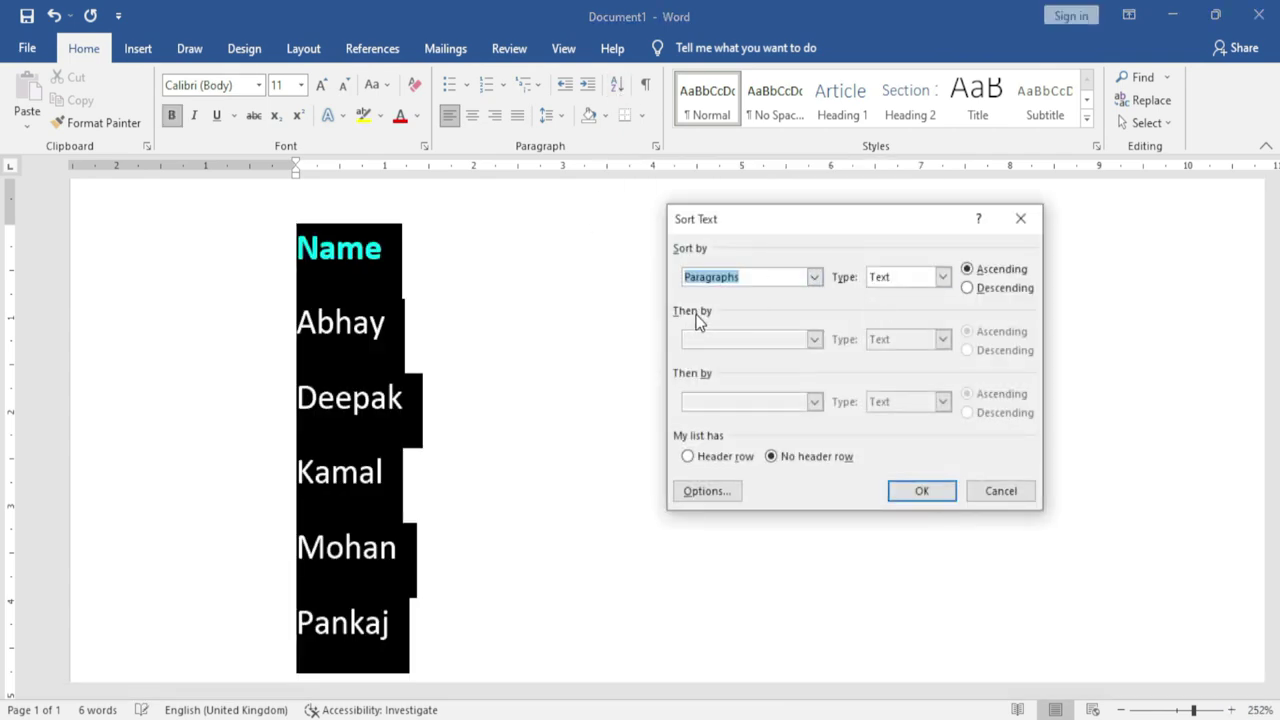
left_click(722, 495)
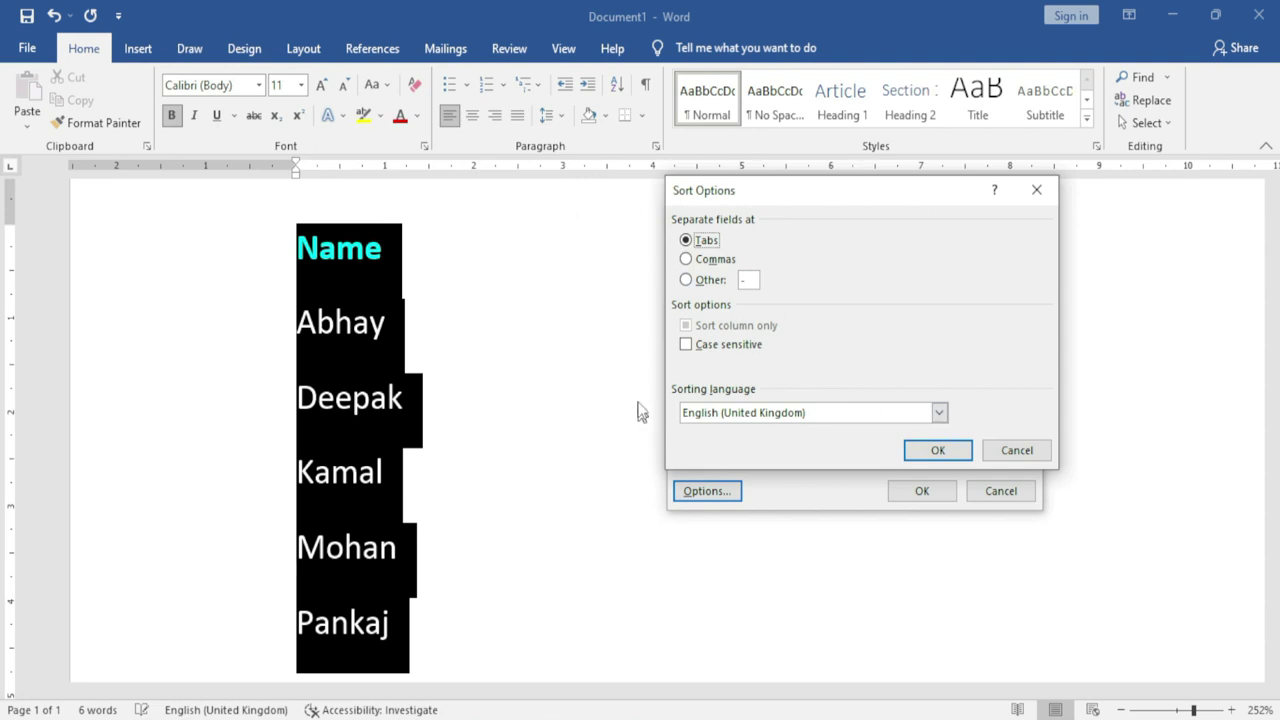
left_click(1035, 451)
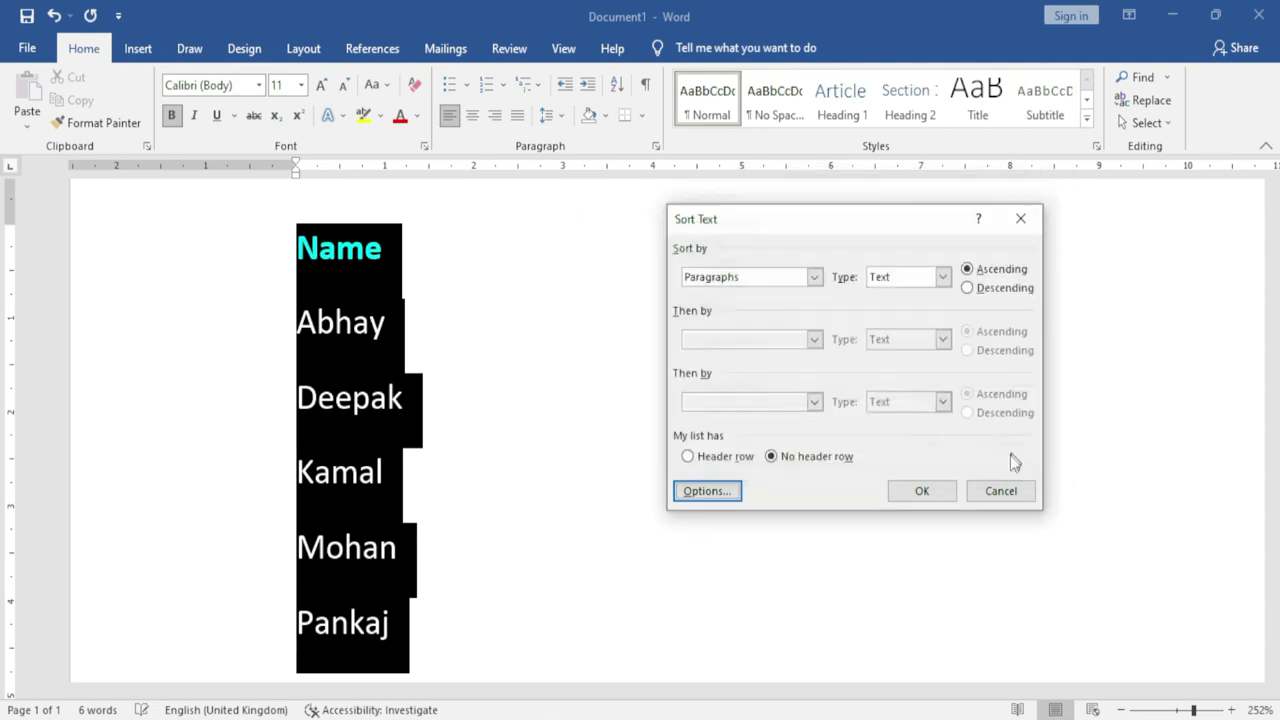
left_click(975, 491)
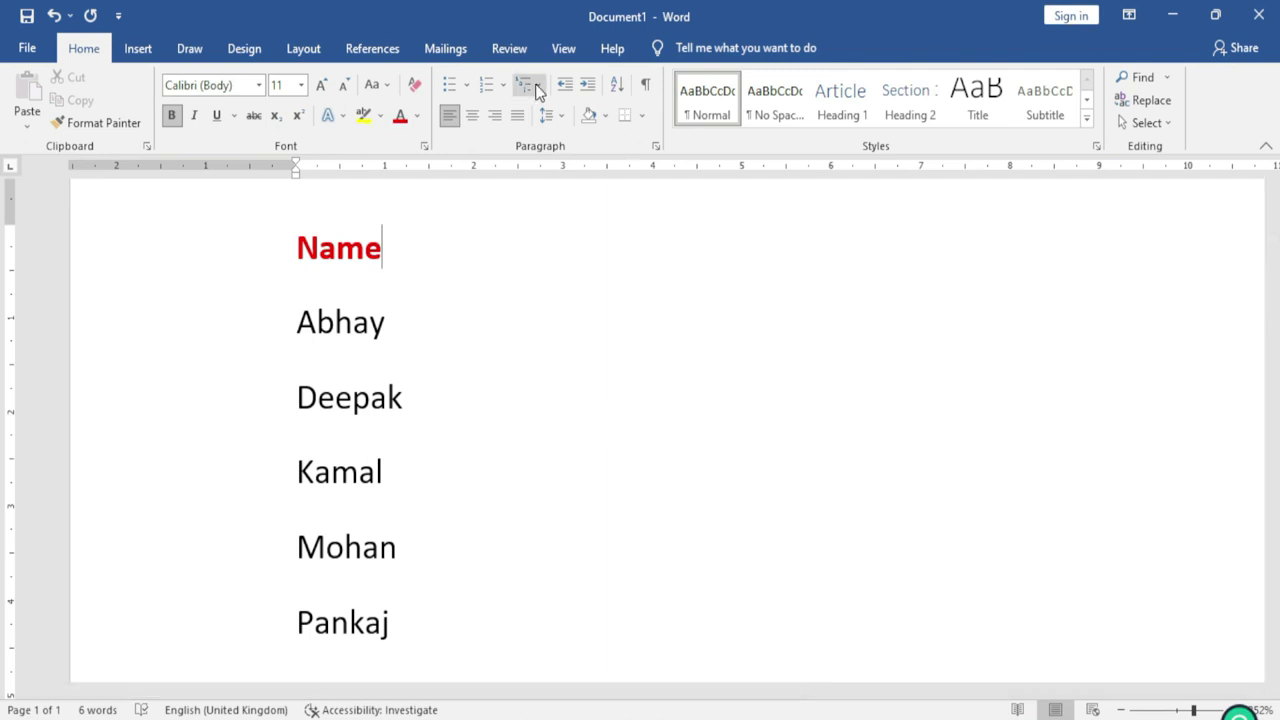
Step: Show paragraph marks, then select the whole name list with Ctrl+A and delete it
left_click(648, 88)
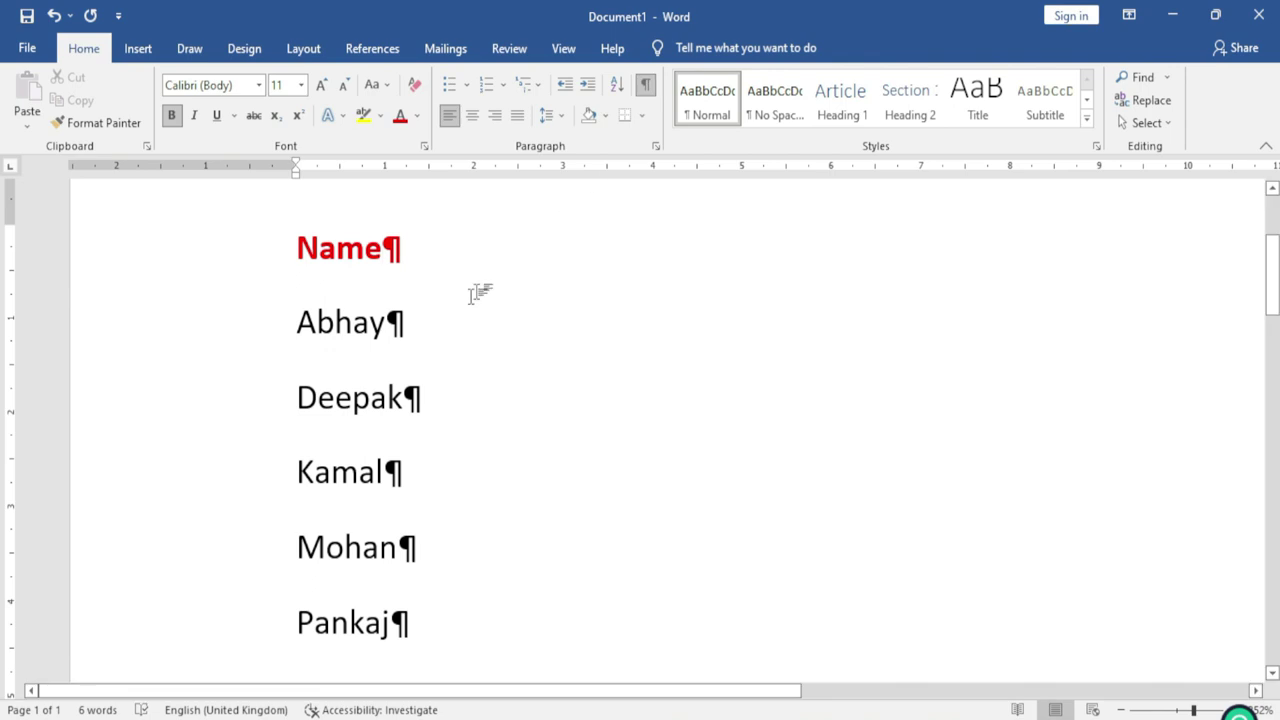
scroll(366, 366, "down", 1)
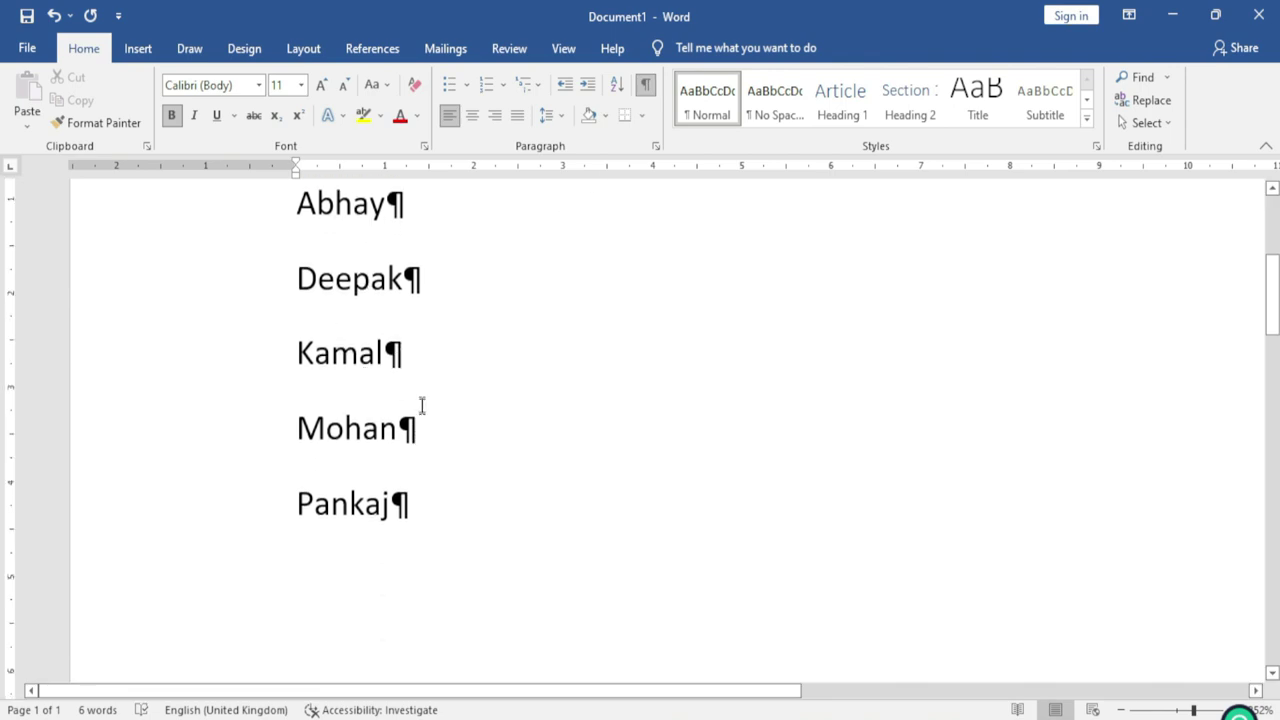
scroll(426, 437, "up", 2)
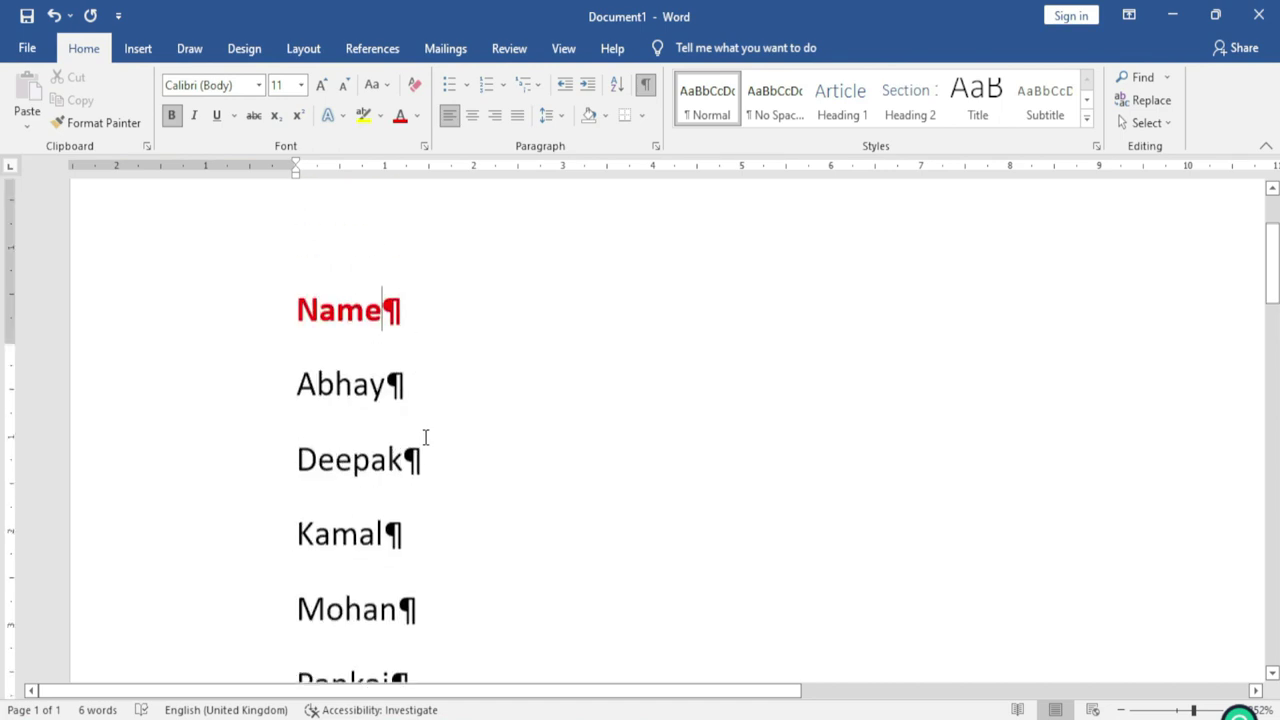
scroll(423, 437, "down", 1)
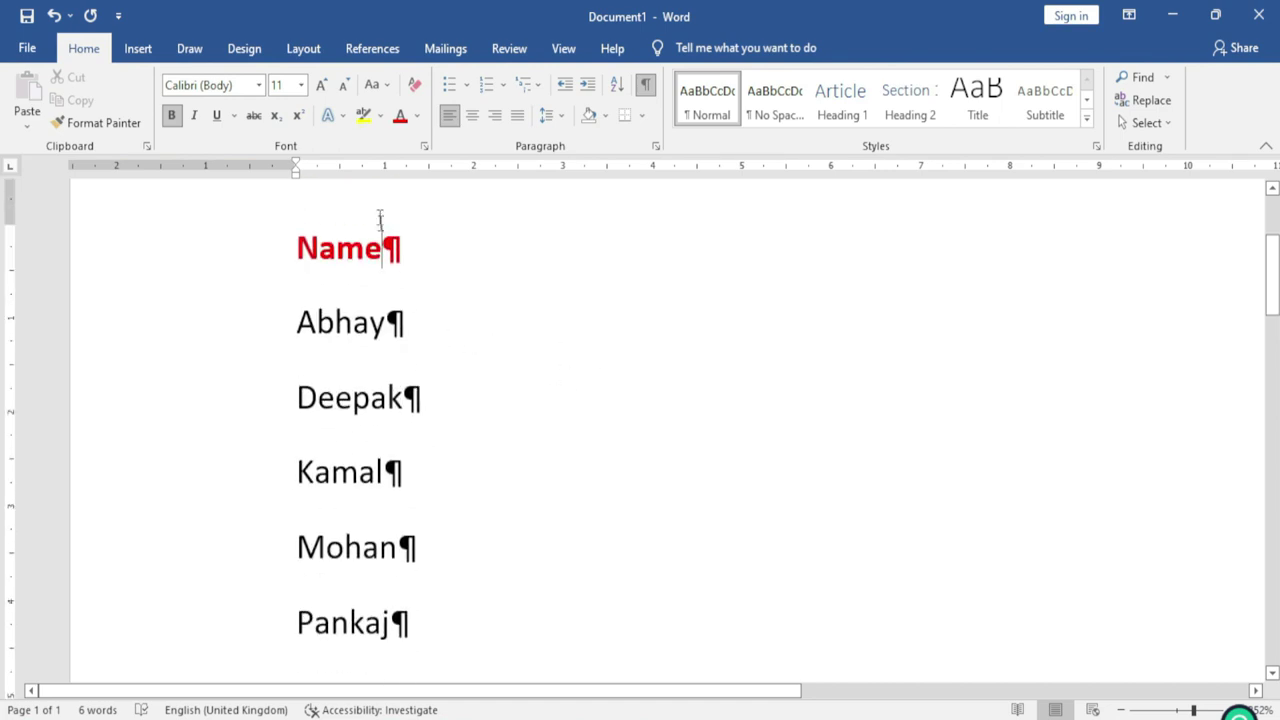
key("ctrl+a")
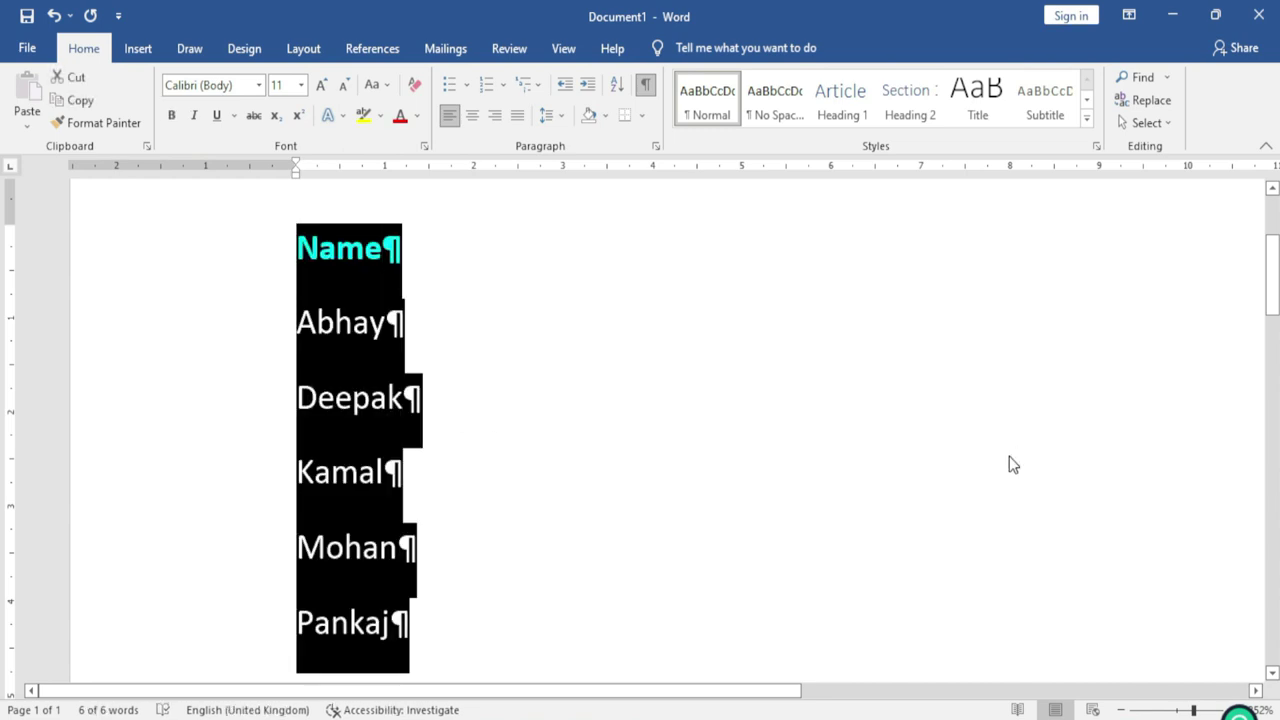
key("Delete")
Step: Replace the names list with three paragraphs of sample text using =rand(3)
type("=rand(")
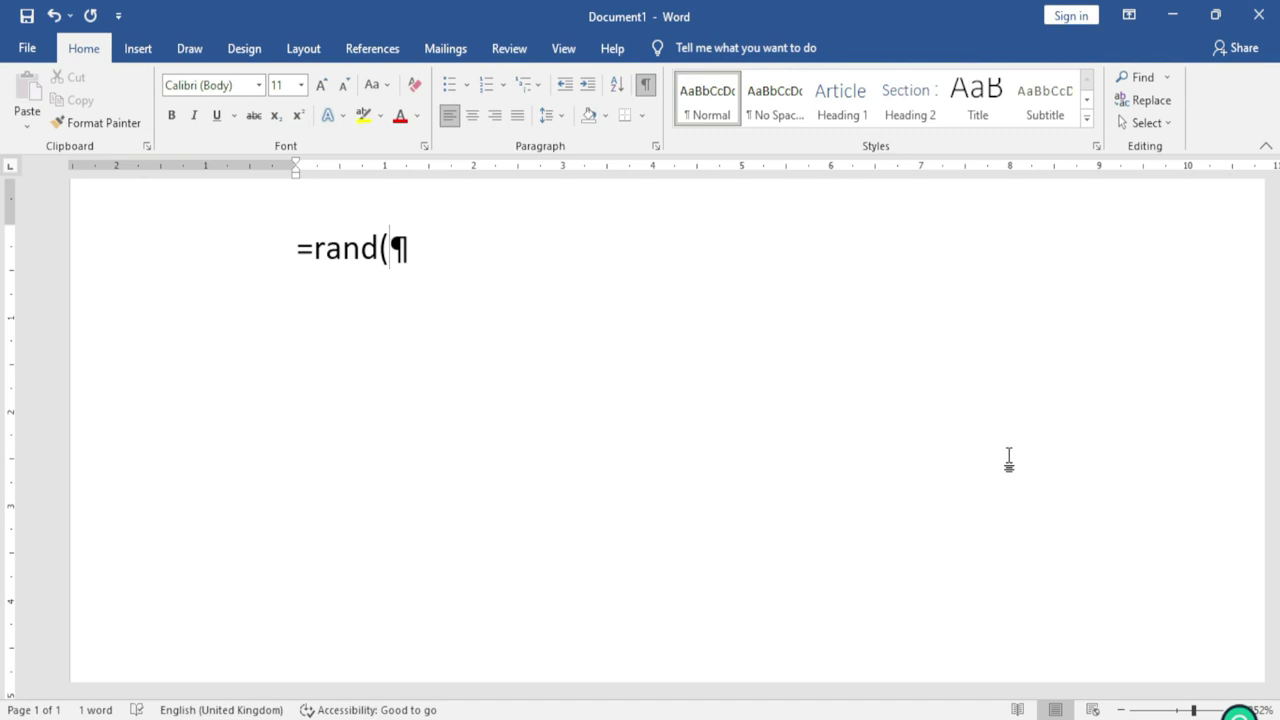
type("3)")
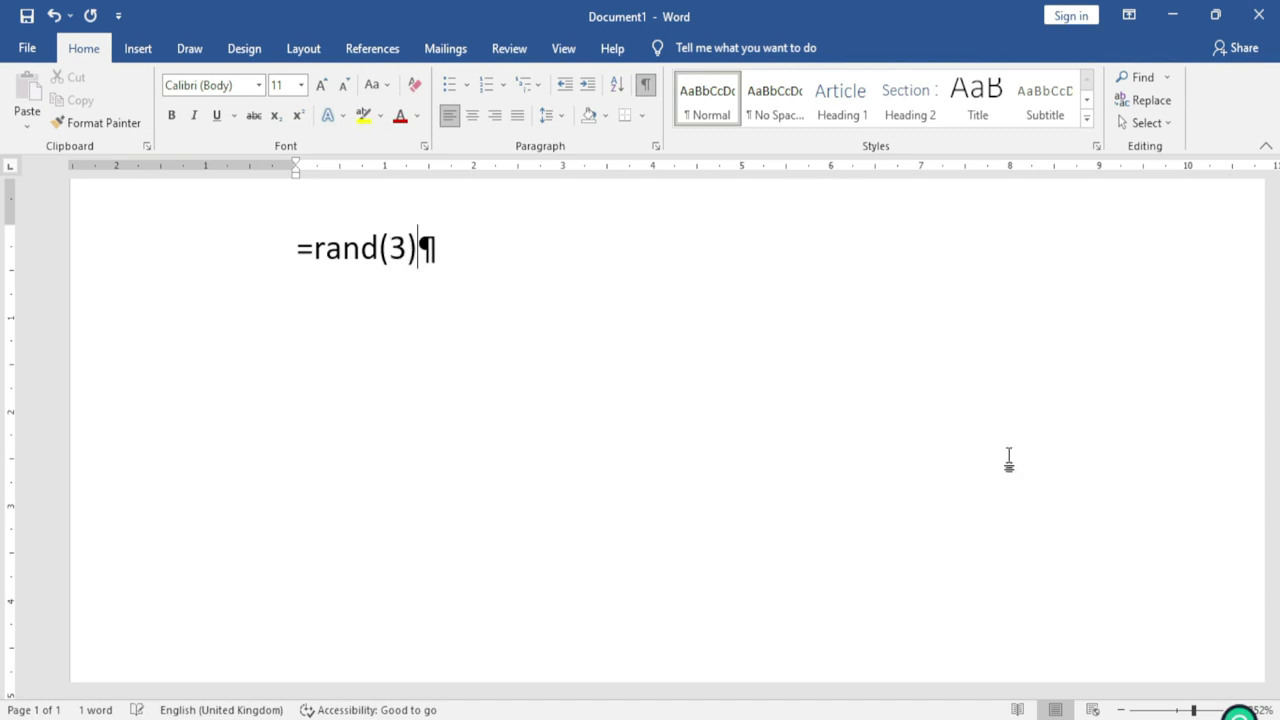
key("Return")
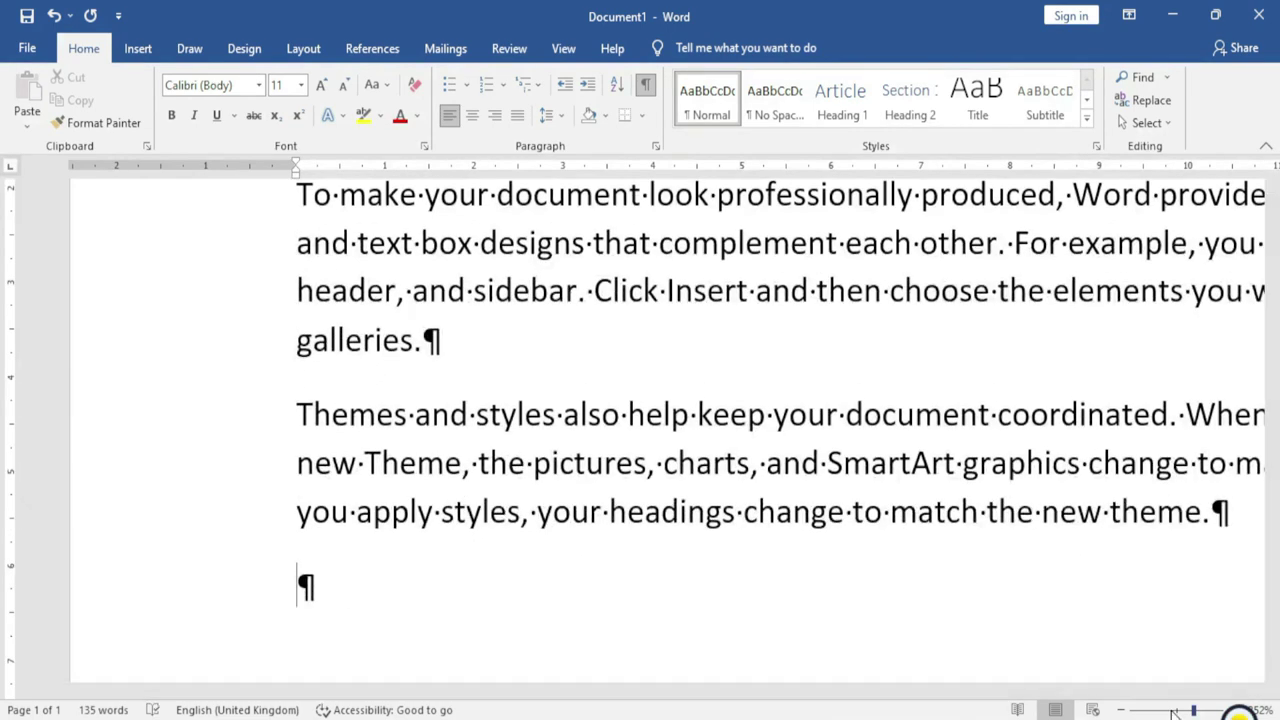
scroll(920, 554, "down", 5)
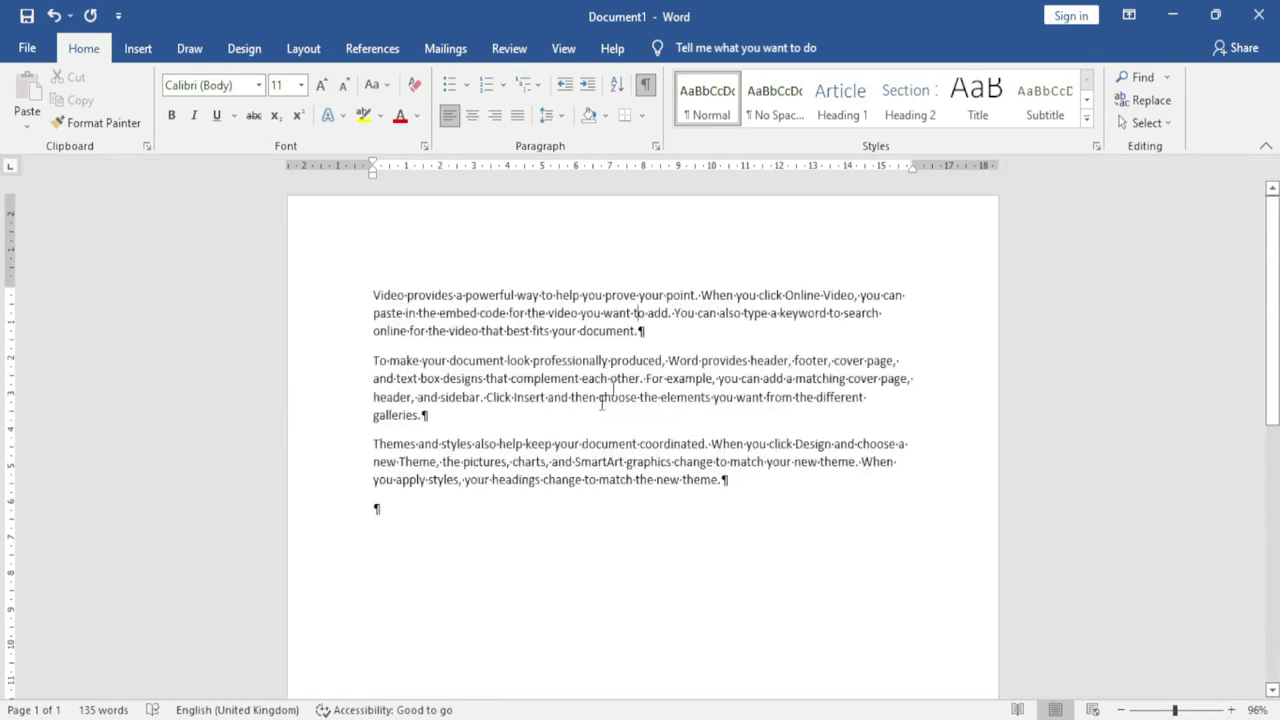
left_click(440, 418)
Step: Zoom the page to 120% and hide the paragraph and space marks
left_click(1233, 710)
left_click(1233, 710)
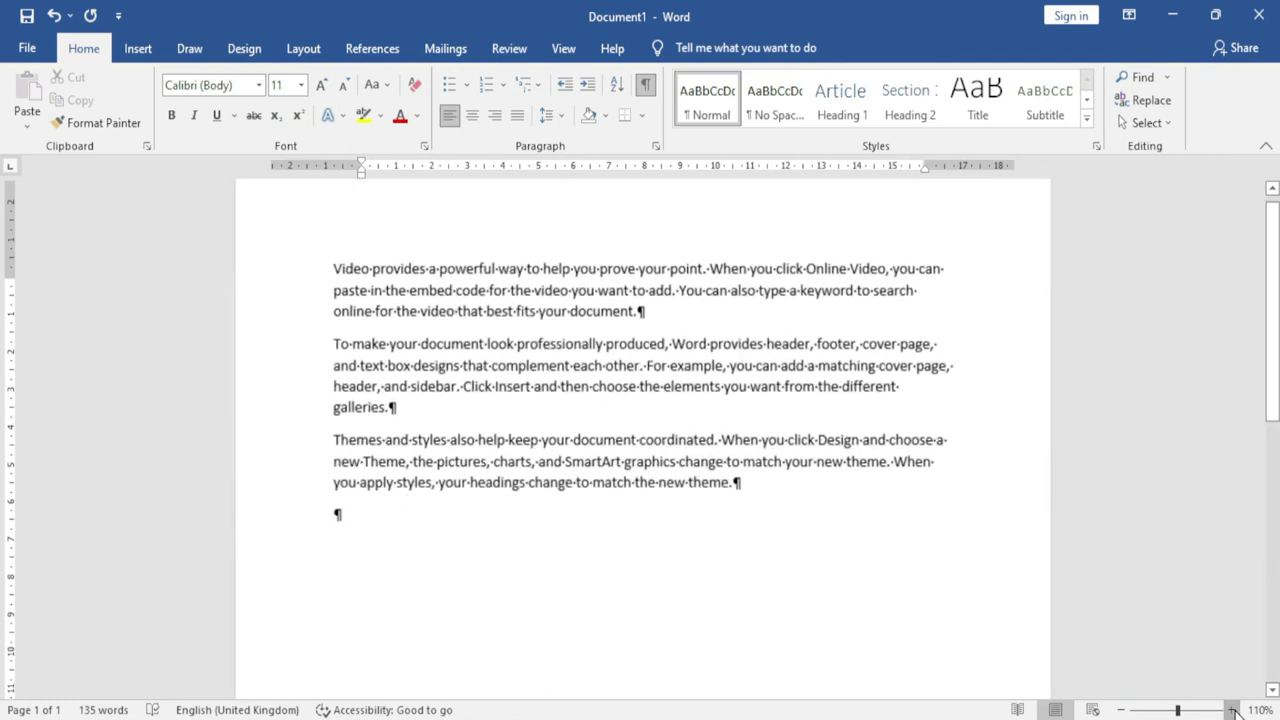
left_click(1233, 710)
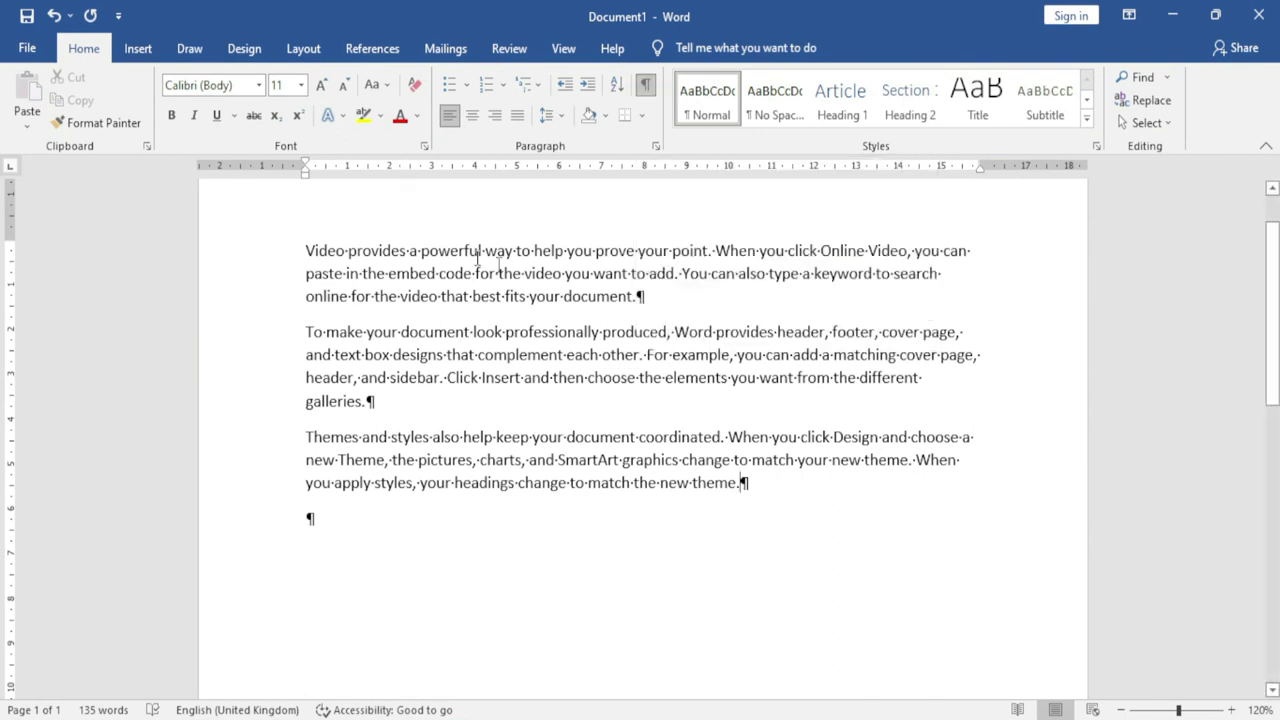
left_click(646, 88)
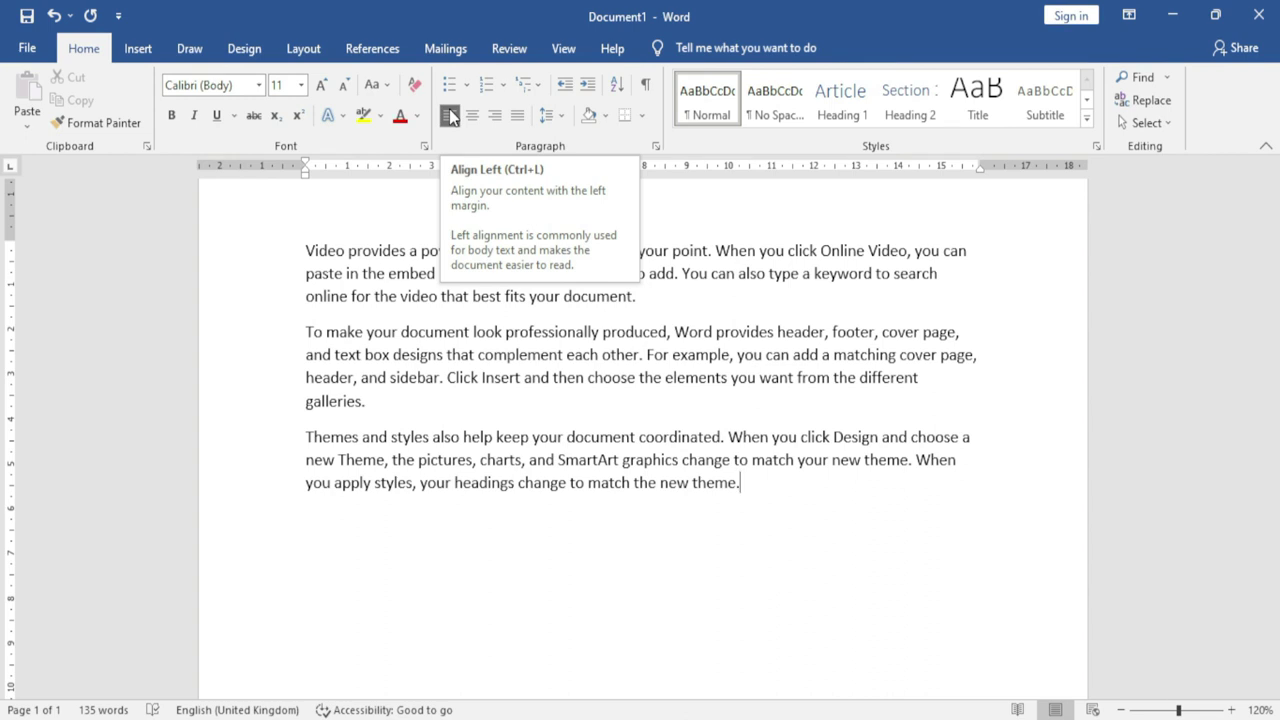
Step: Break the first paragraph after 'Video provides a', keep it left-aligned, and remove the space before 'powerful'
left_click(418, 250)
key("Return")
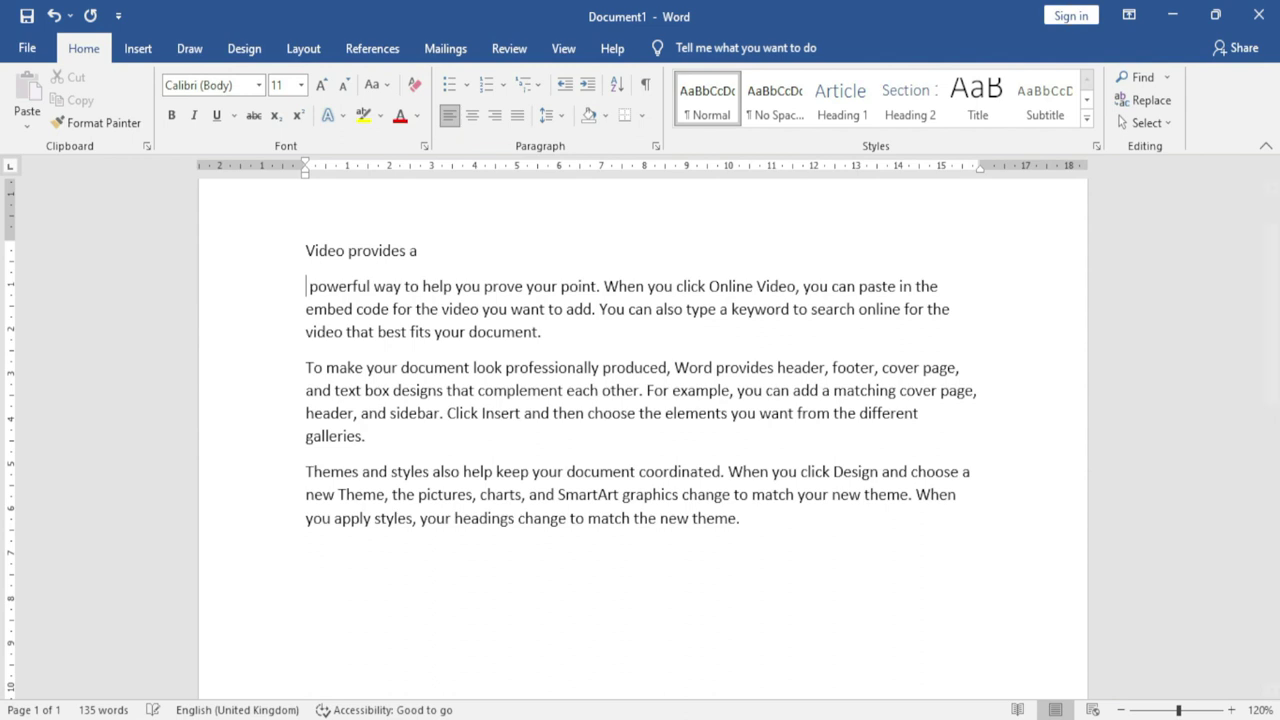
left_click(307, 250)
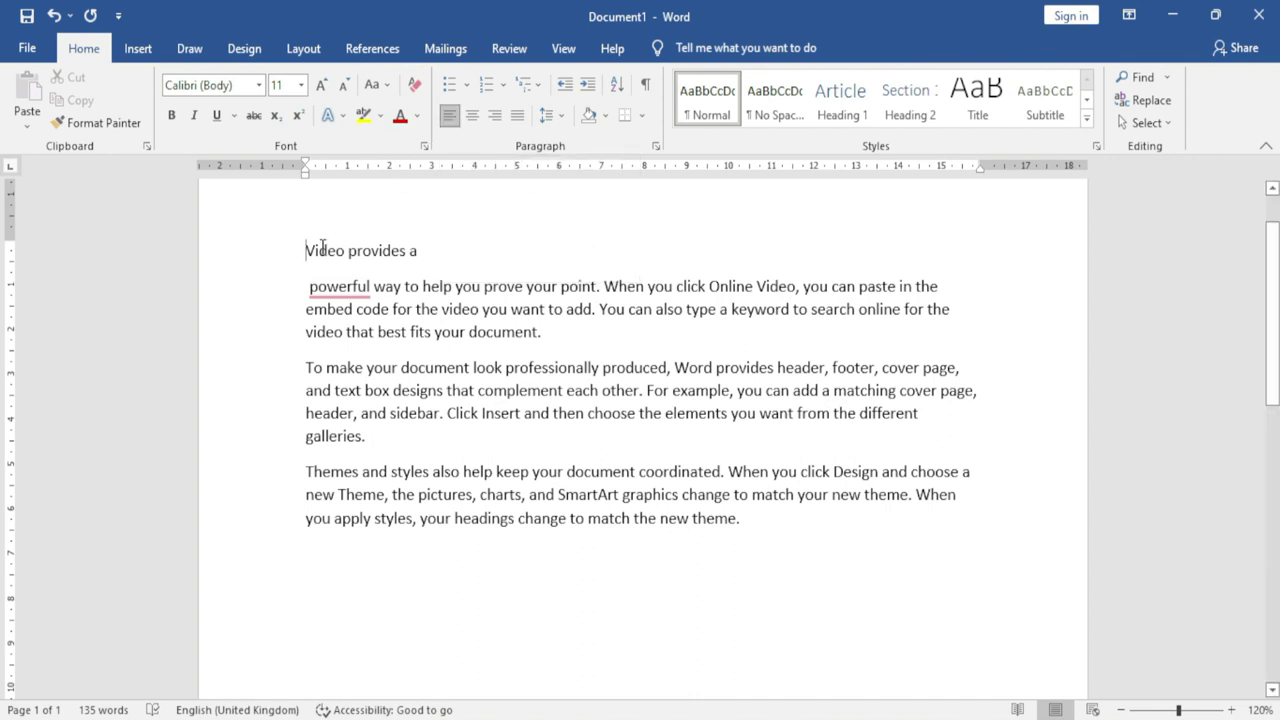
left_click(477, 116)
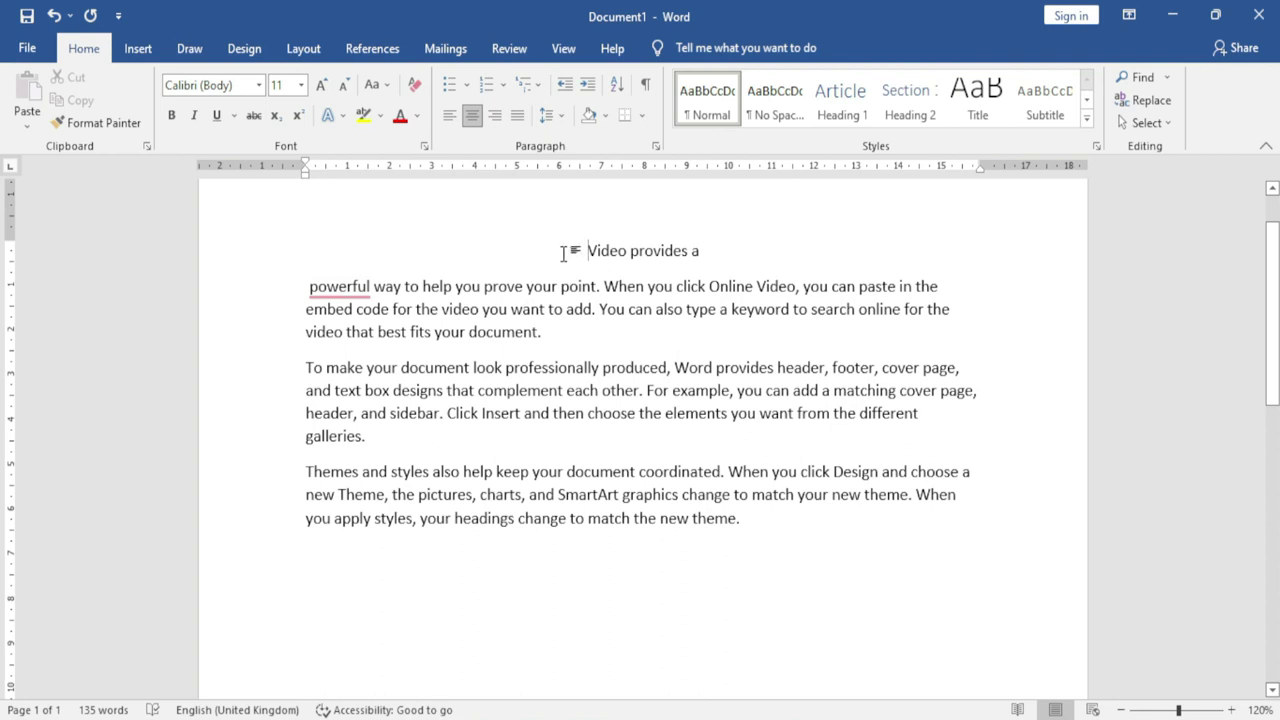
left_click(493, 117)
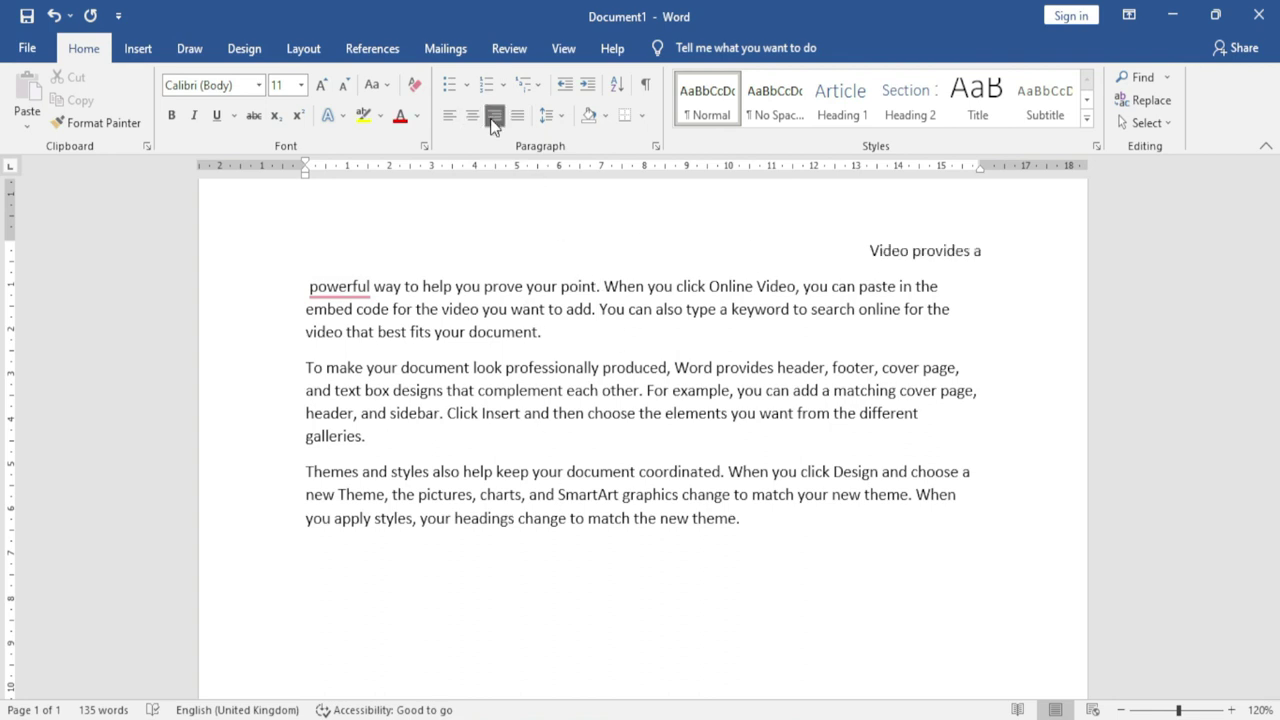
left_click(450, 117)
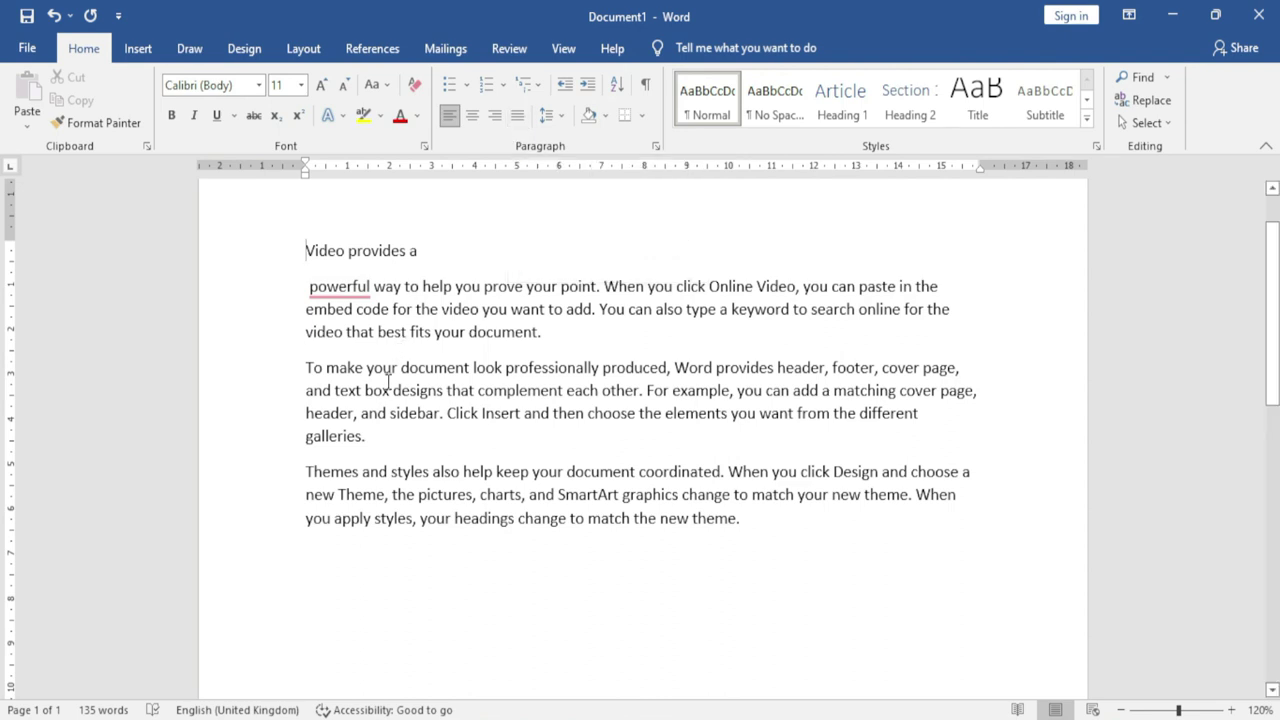
left_click(307, 288)
key("Delete")
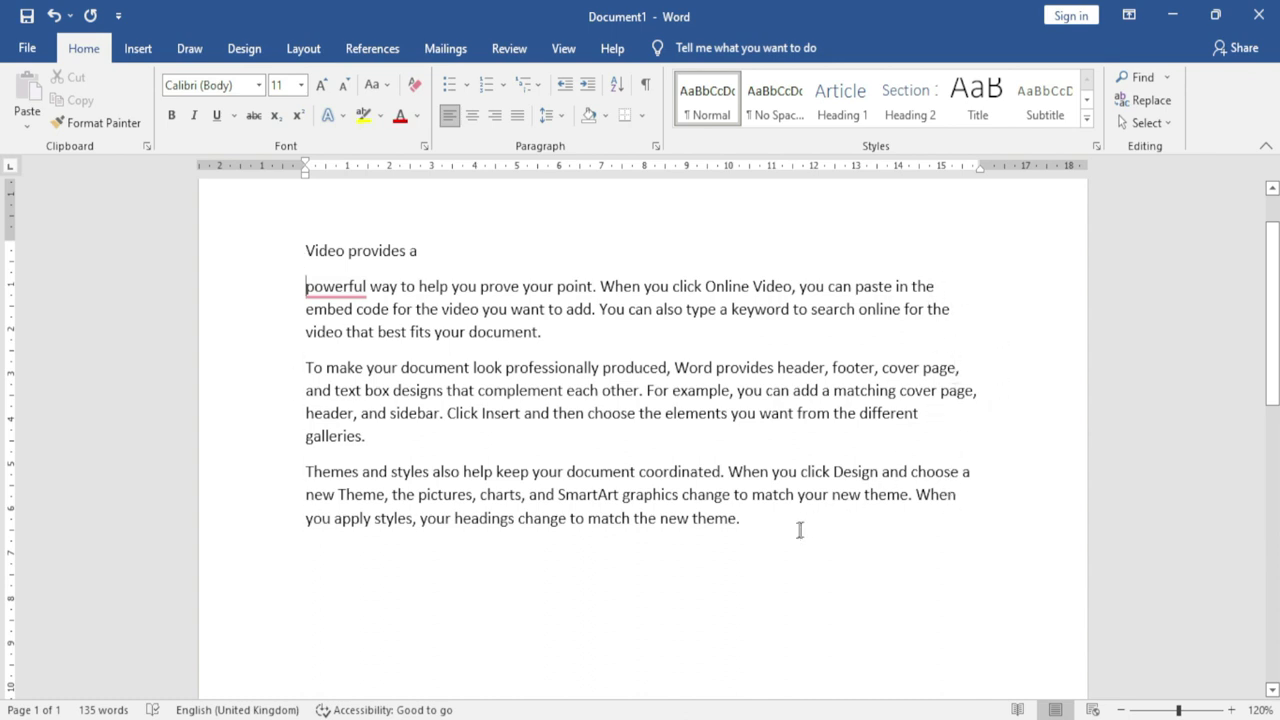
Step: Justify all the sample paragraphs
left_click_drag(769, 541, 320, 232)
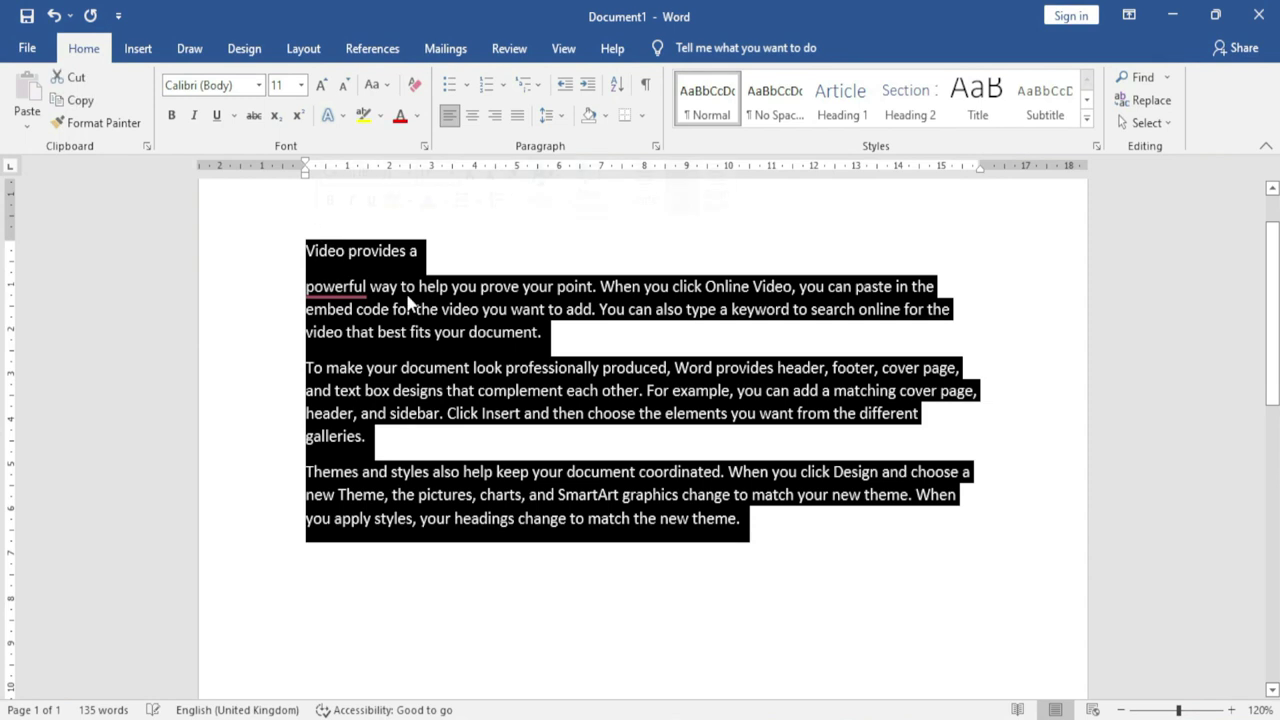
left_click(517, 118)
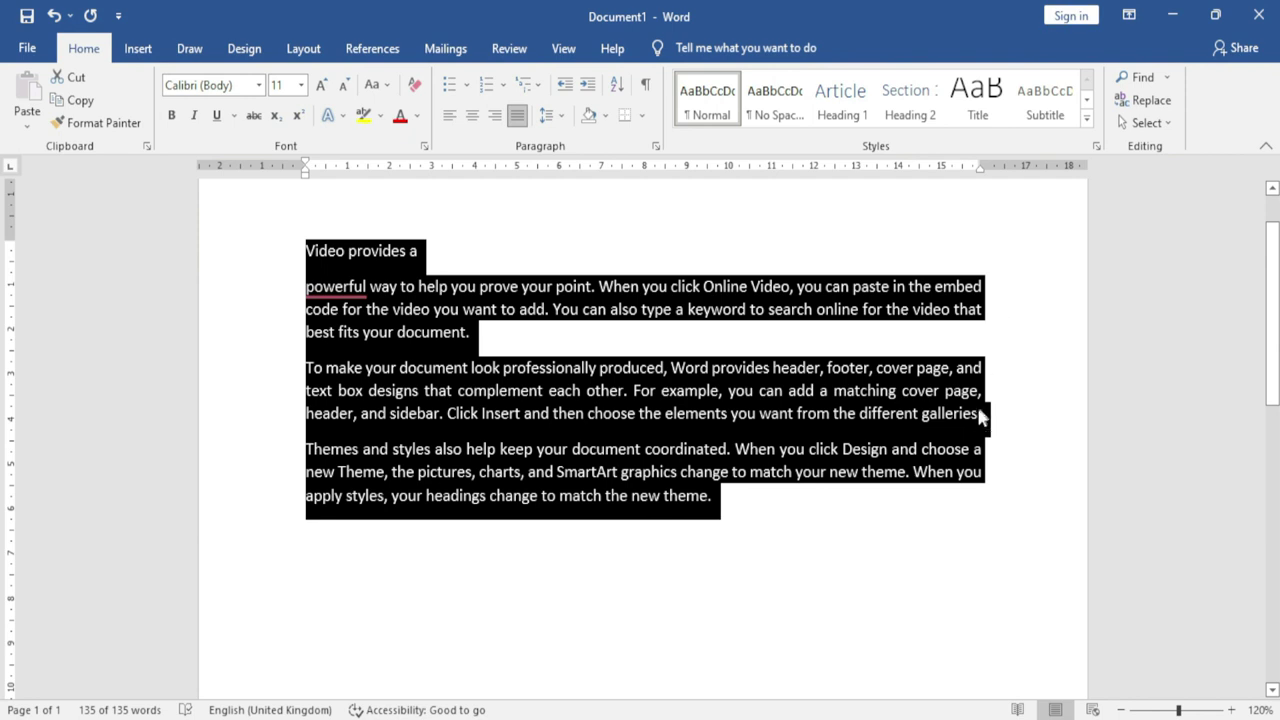
left_click(986, 286)
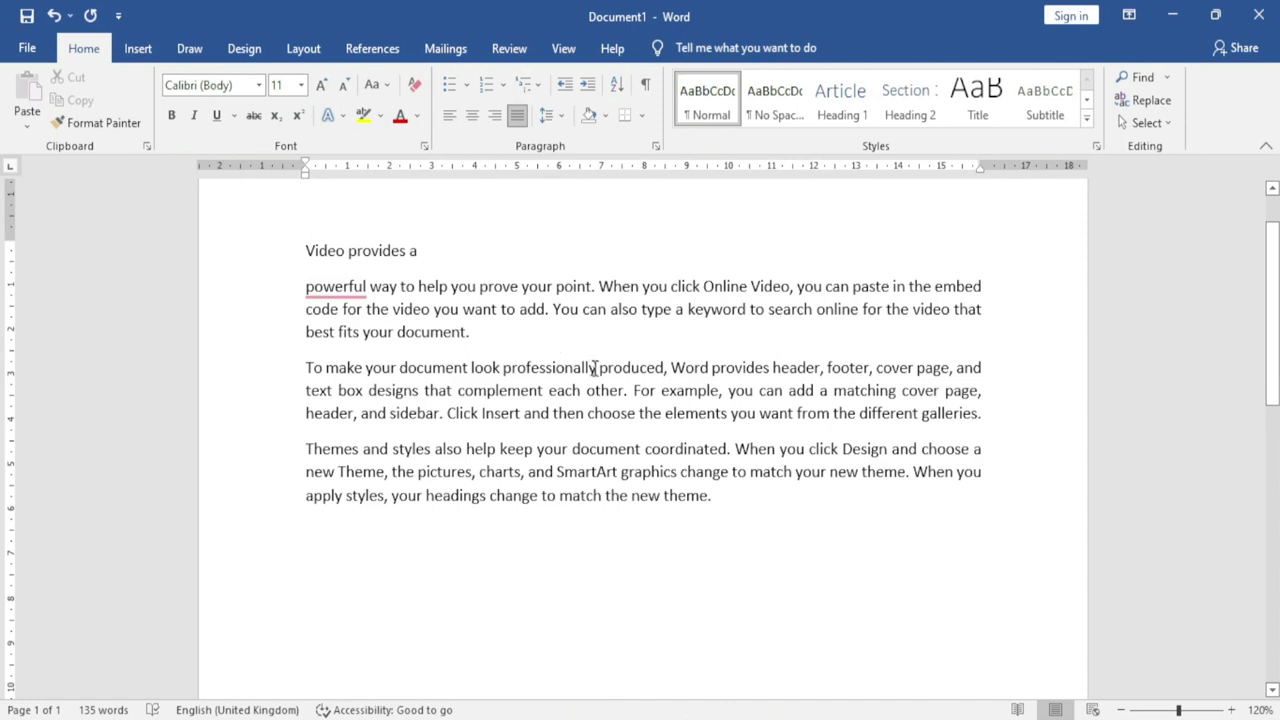
Step: Insert the filler 'sfdsdfsdsdfsdfs sdf sdf sd fsd f sdf' before 'produced' in the second paragraph
type("sfdsdfsdf")
key("Return")
type("fsd")
key("BackSpace")
key("BackSpace")
key("BackSpace")
type("sdfs sdf sdf sd fsd f sdf")
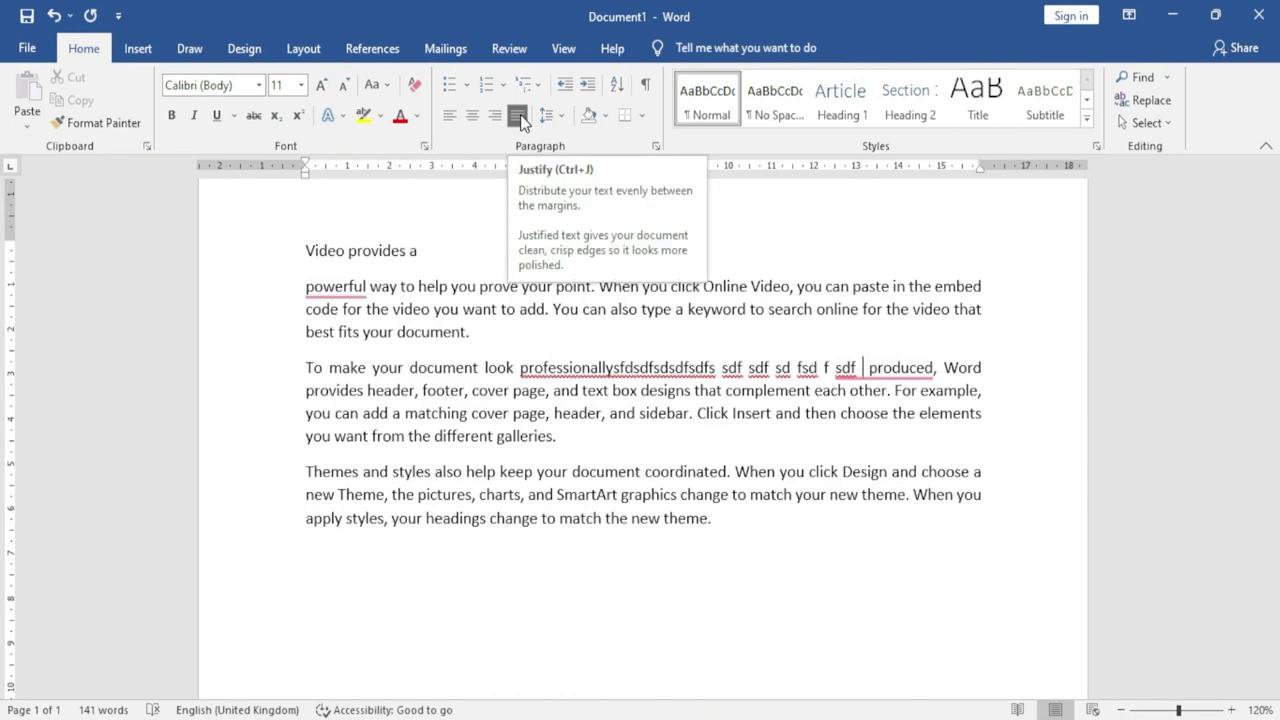
left_click(564, 117)
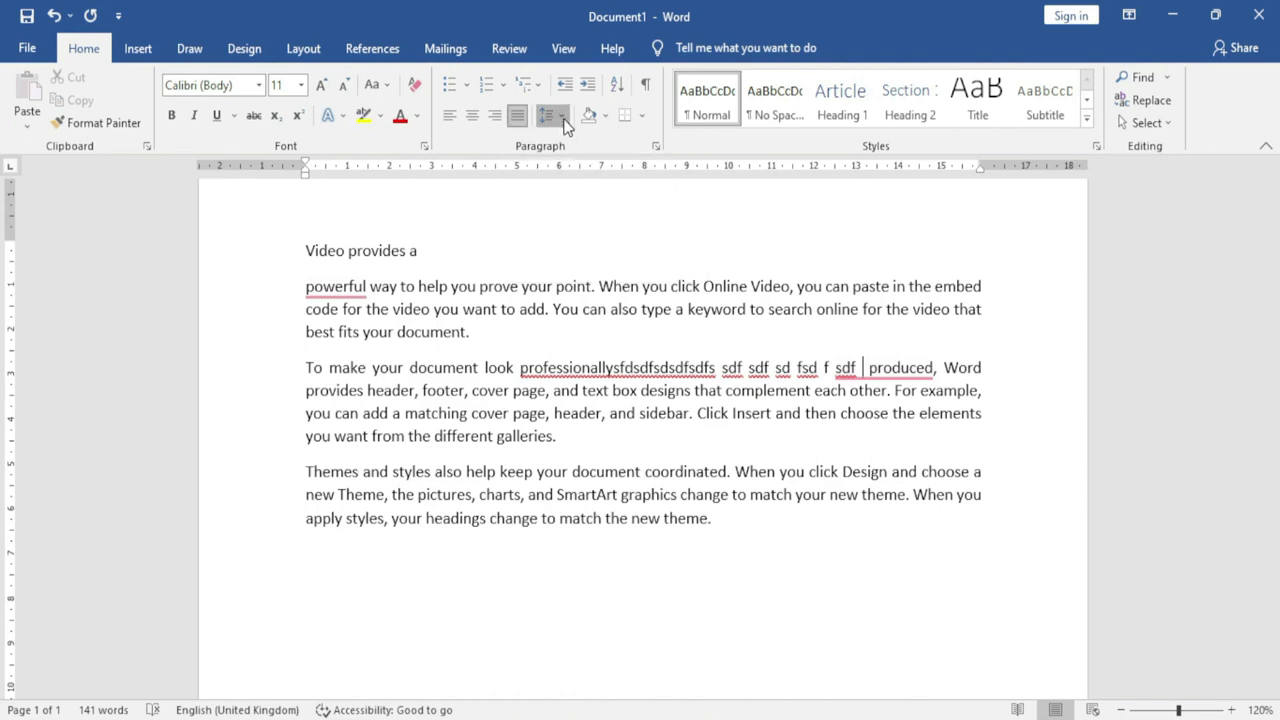
left_click(705, 535)
Step: Select all the text, leave line spacing unchanged, and bring up the Shading colour palette
left_click_drag(720, 537, 308, 219)
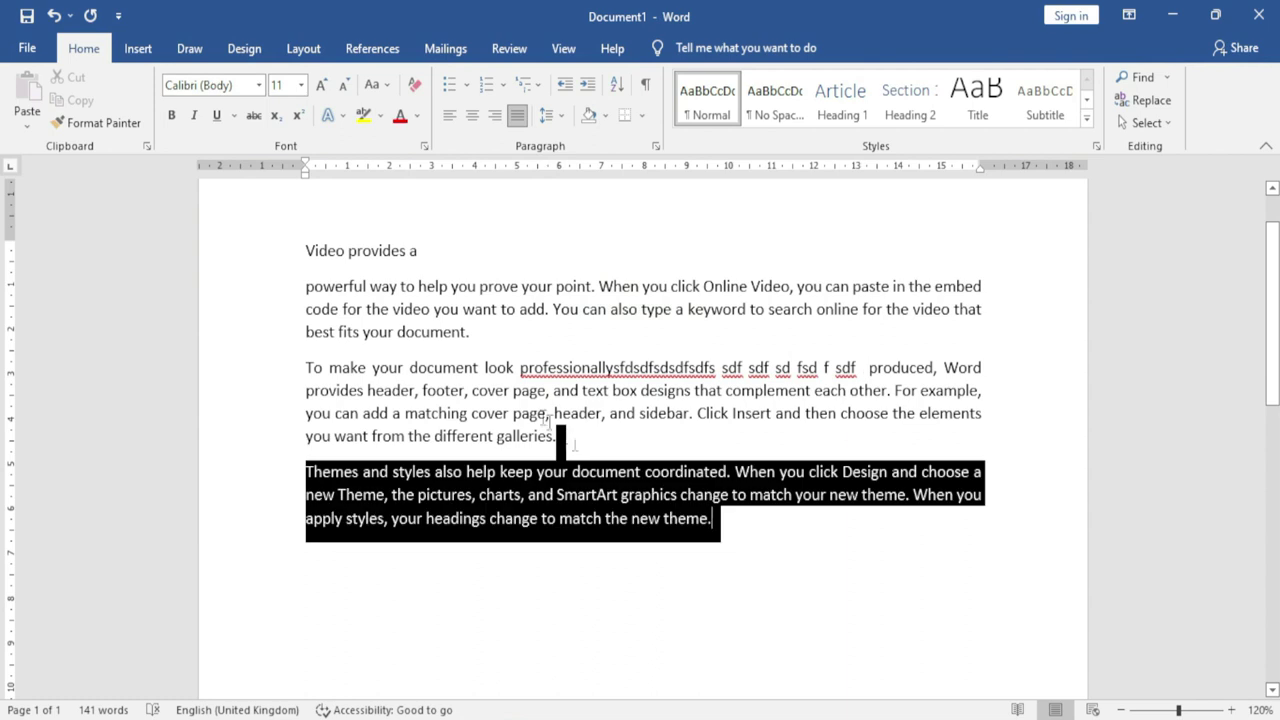
left_click(564, 118)
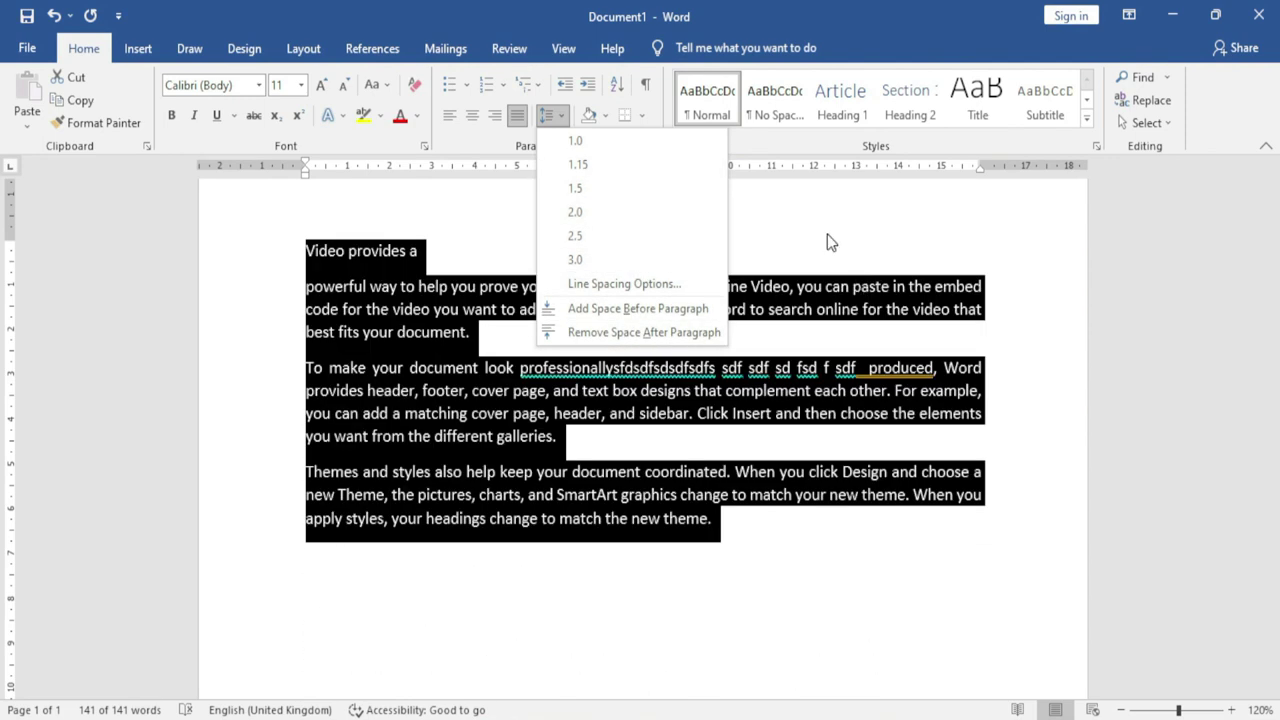
left_click(828, 240)
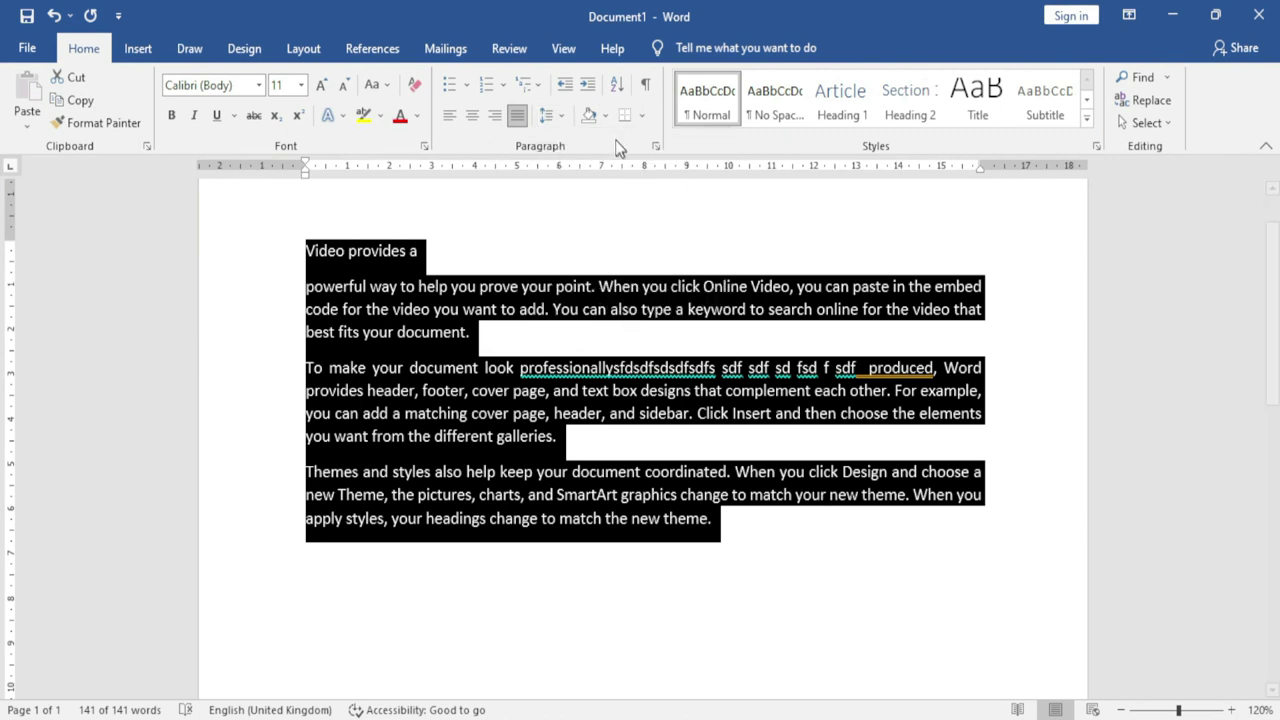
left_click(605, 116)
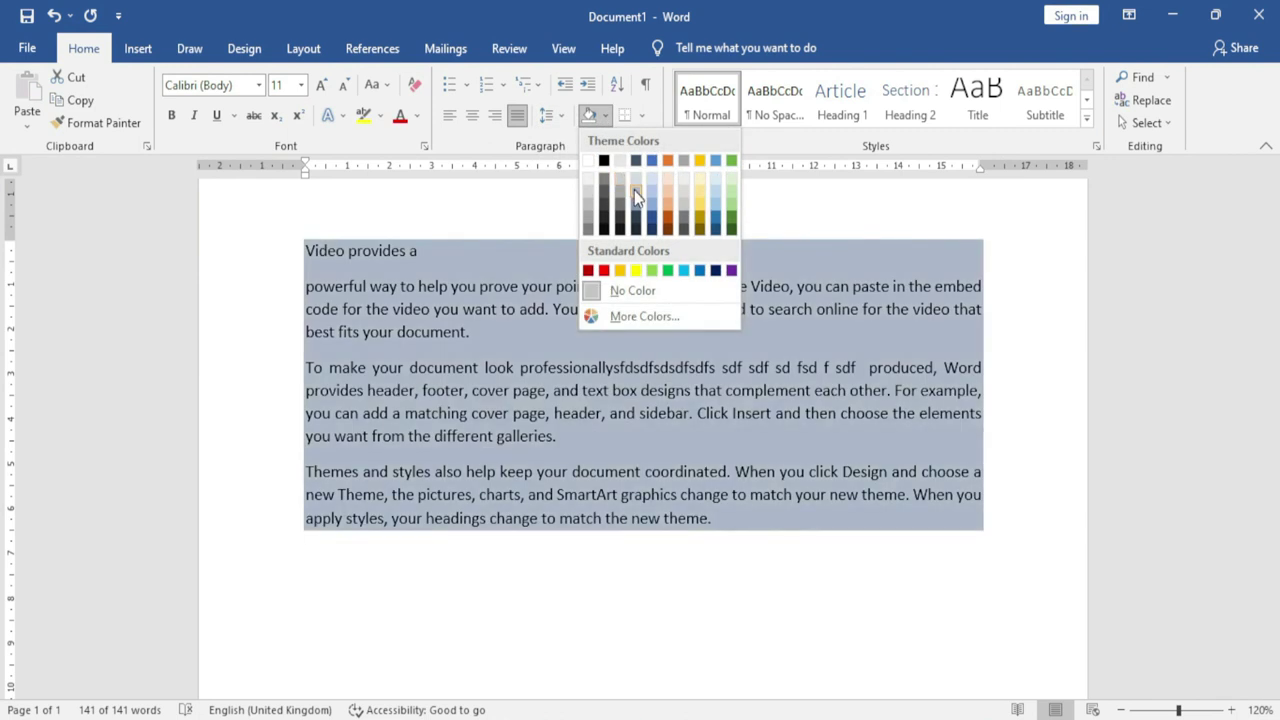
key("Escape")
left_click(529, 248)
left_click(271, 260)
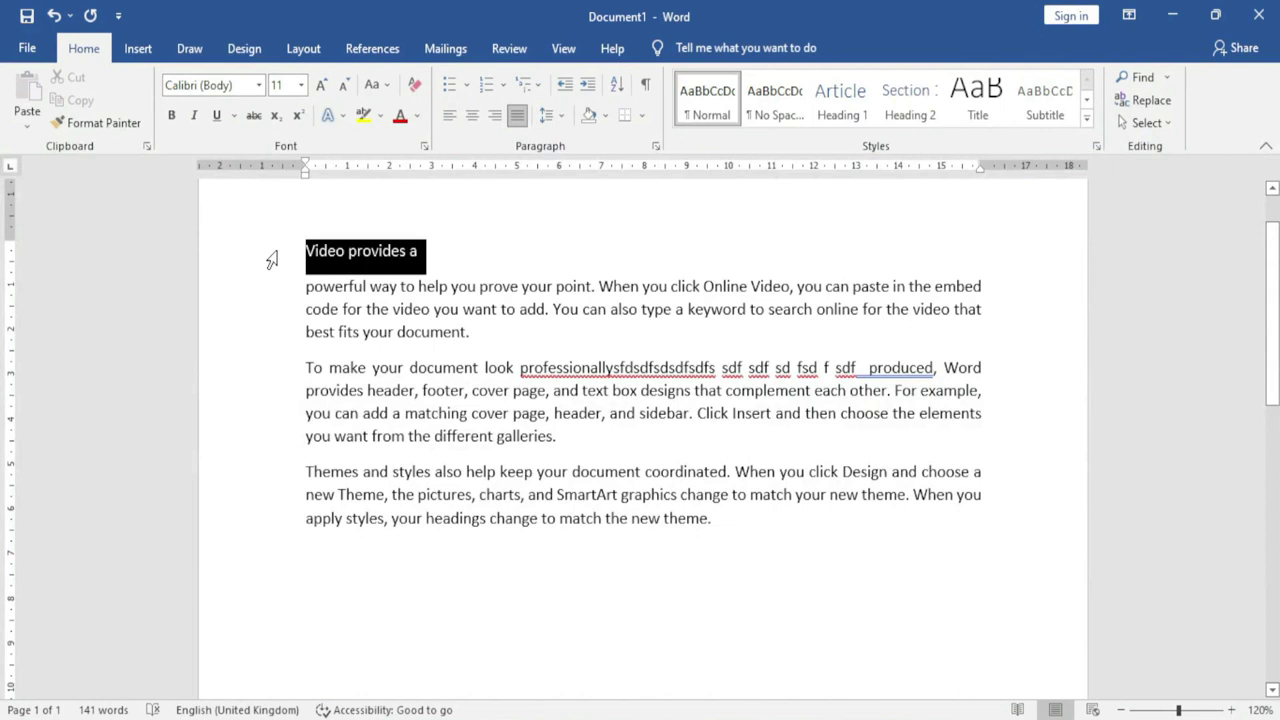
left_click(605, 116)
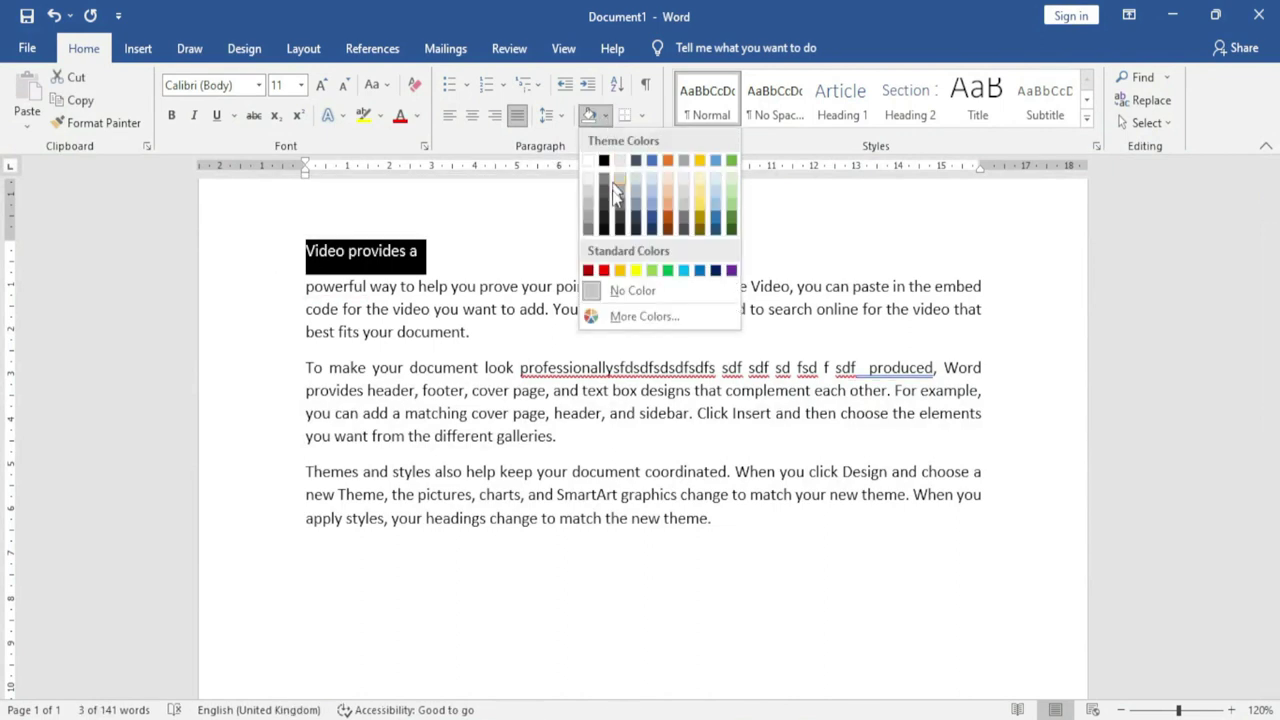
left_click(633, 270)
left_click(482, 325)
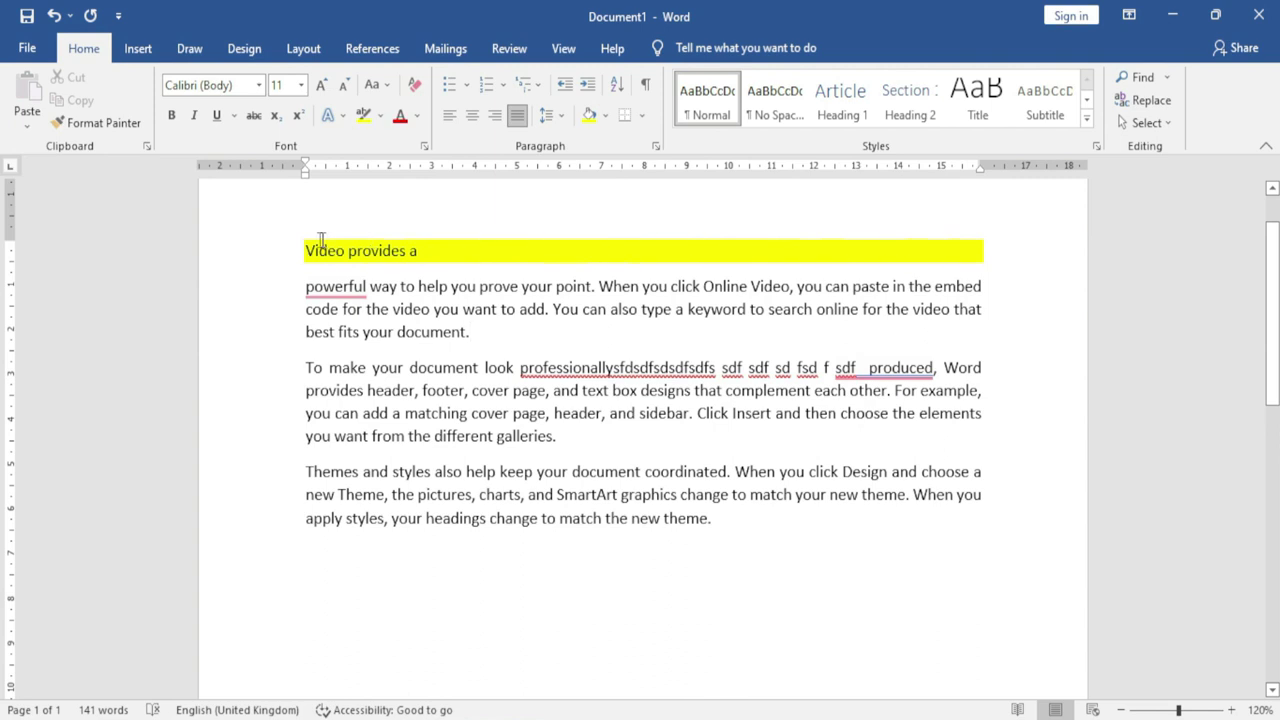
left_click(258, 254)
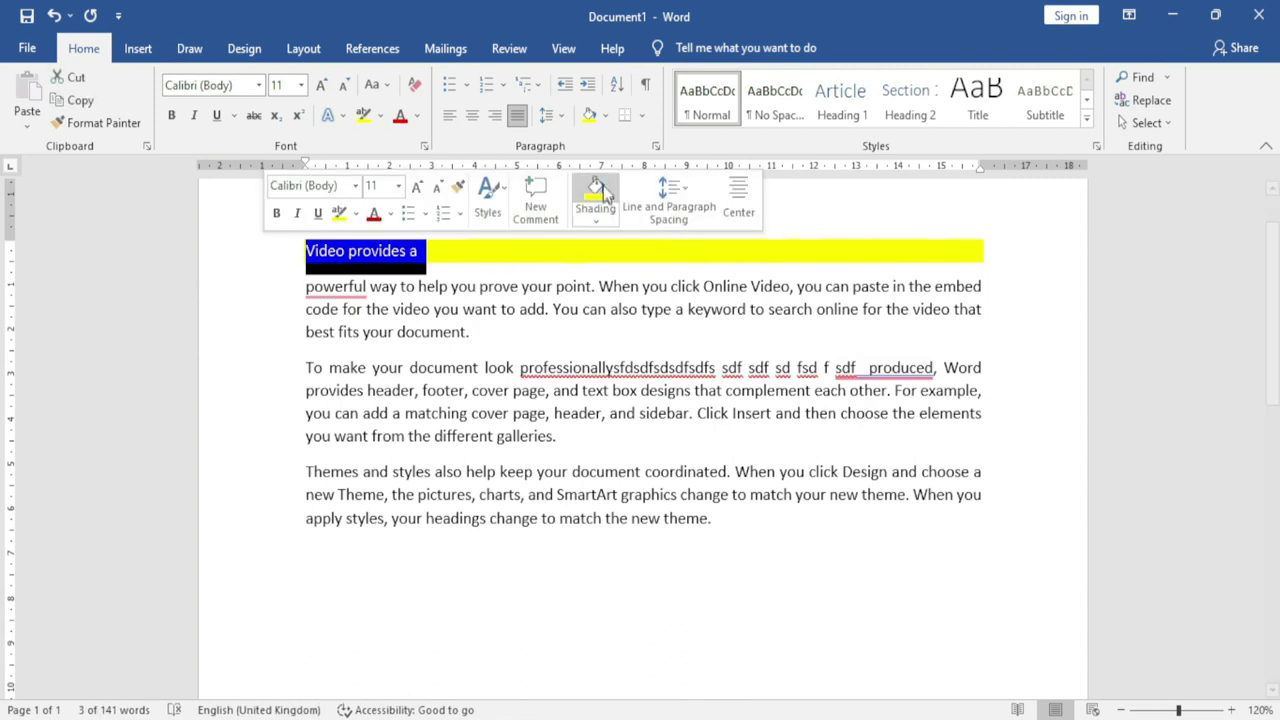
left_click(603, 115)
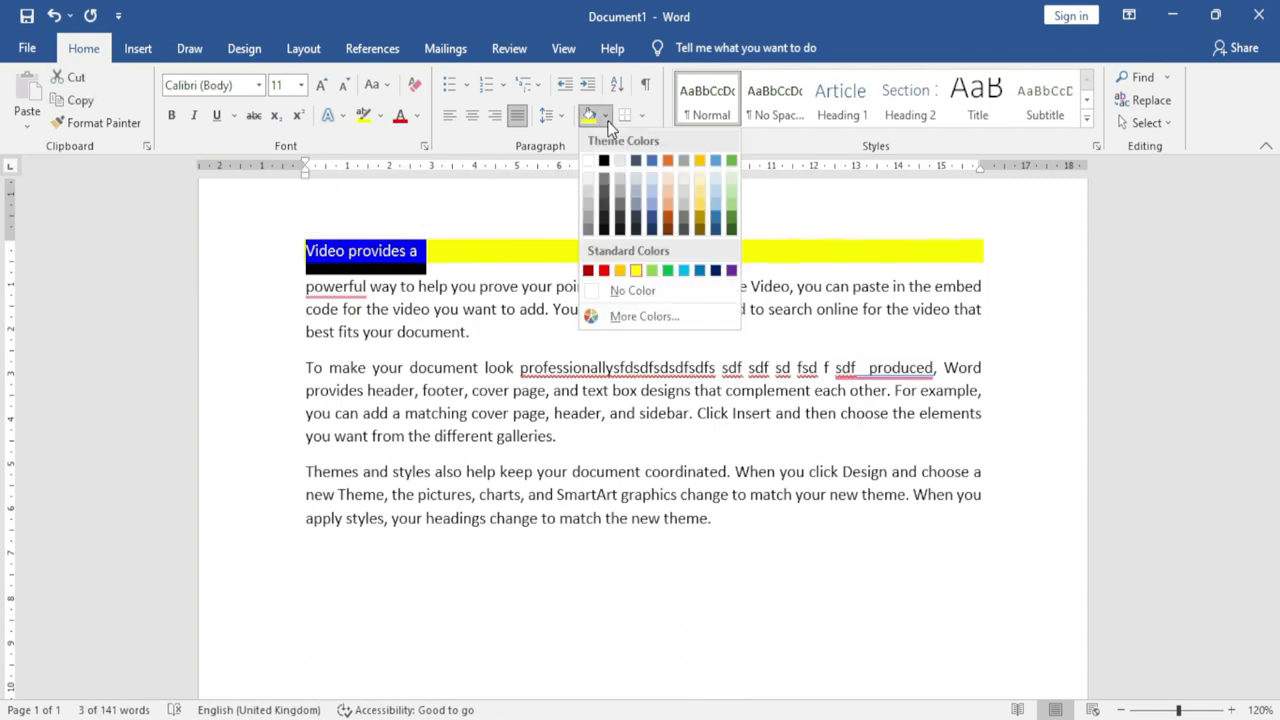
left_click(630, 291)
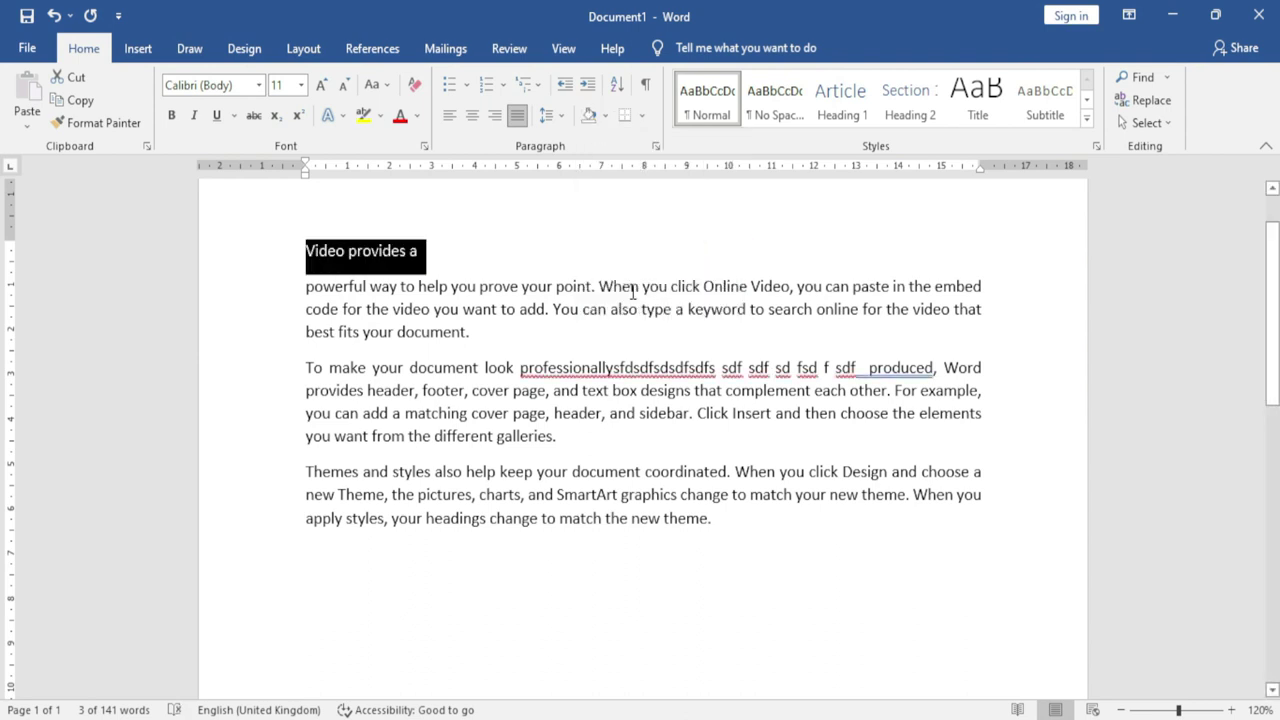
left_click(486, 242)
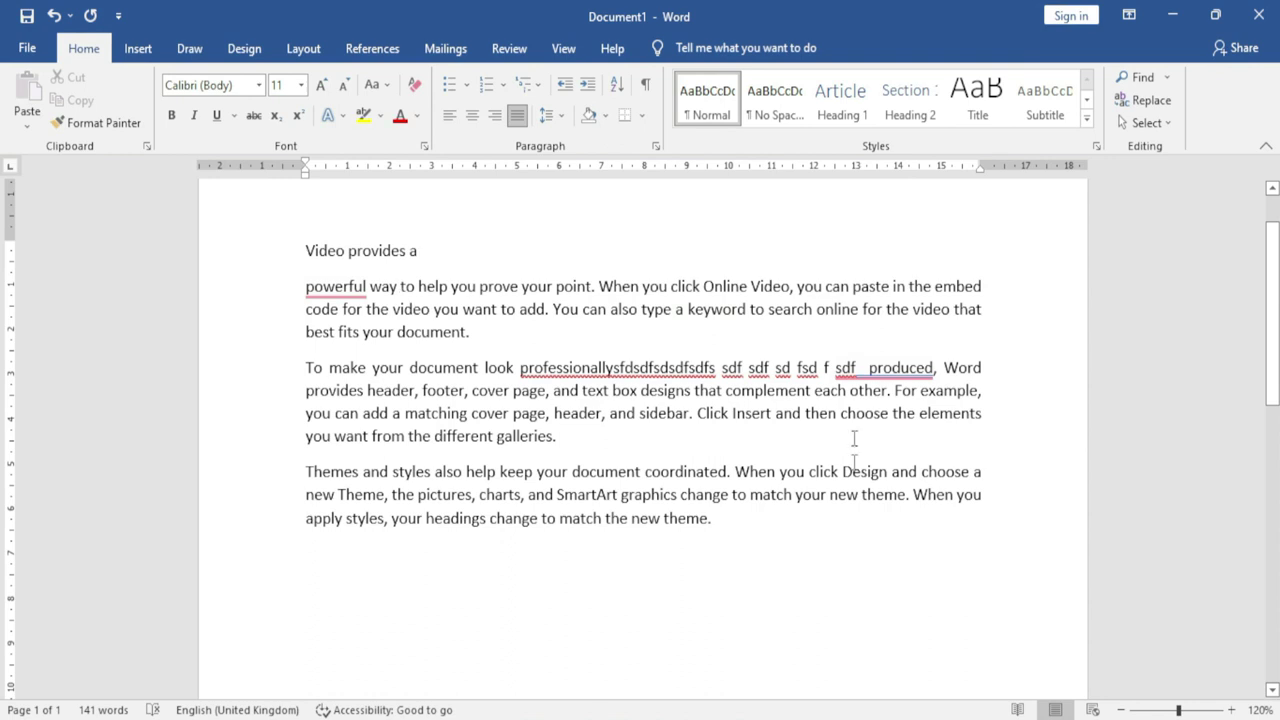
Step: Apply All Borders to every cell of the table holding the paragraphs
mouse_move(716, 519)
left_mouse_down()
mouse_move(398, 284)
mouse_move(306, 250)
left_mouse_up()
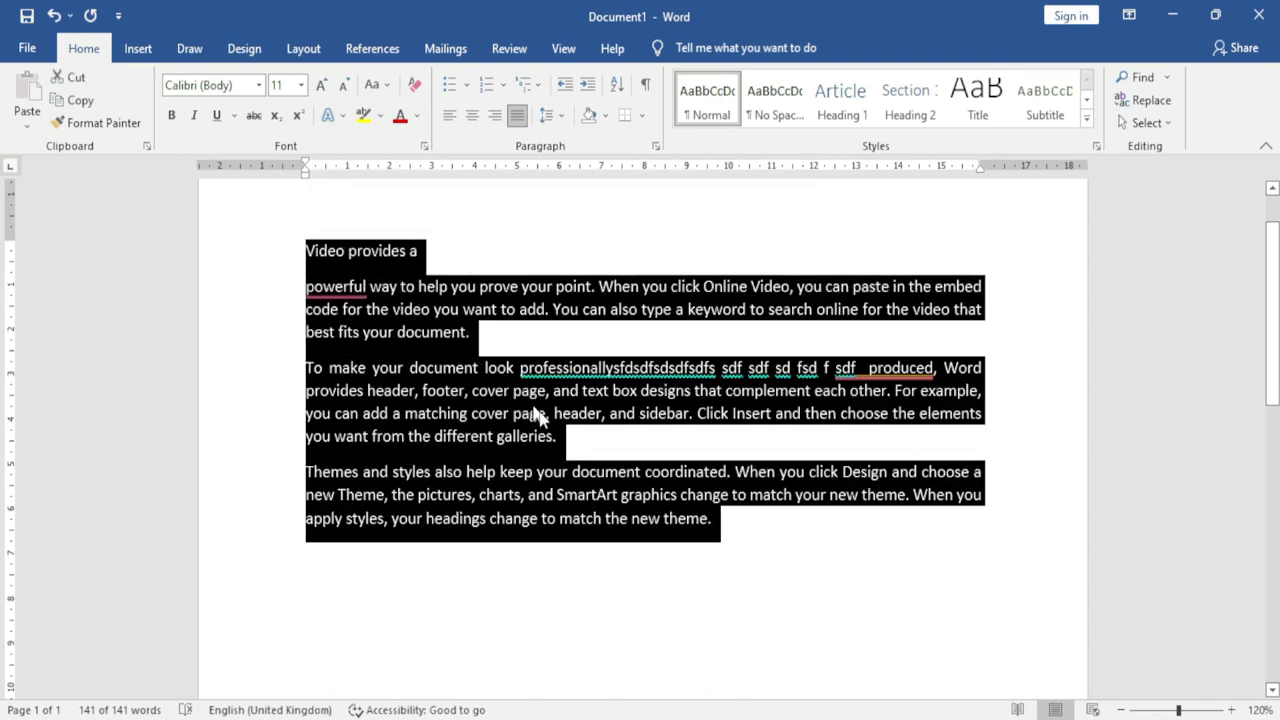
left_click(643, 115)
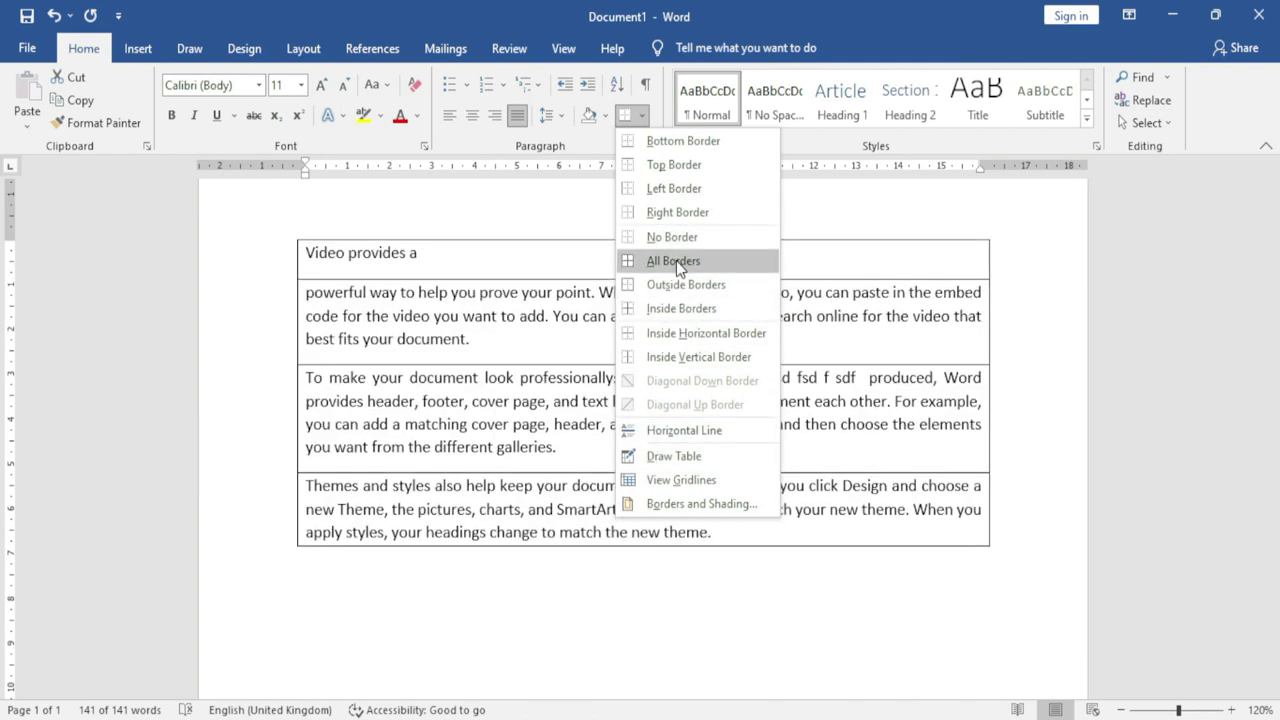
left_click(676, 260)
left_click(450, 262)
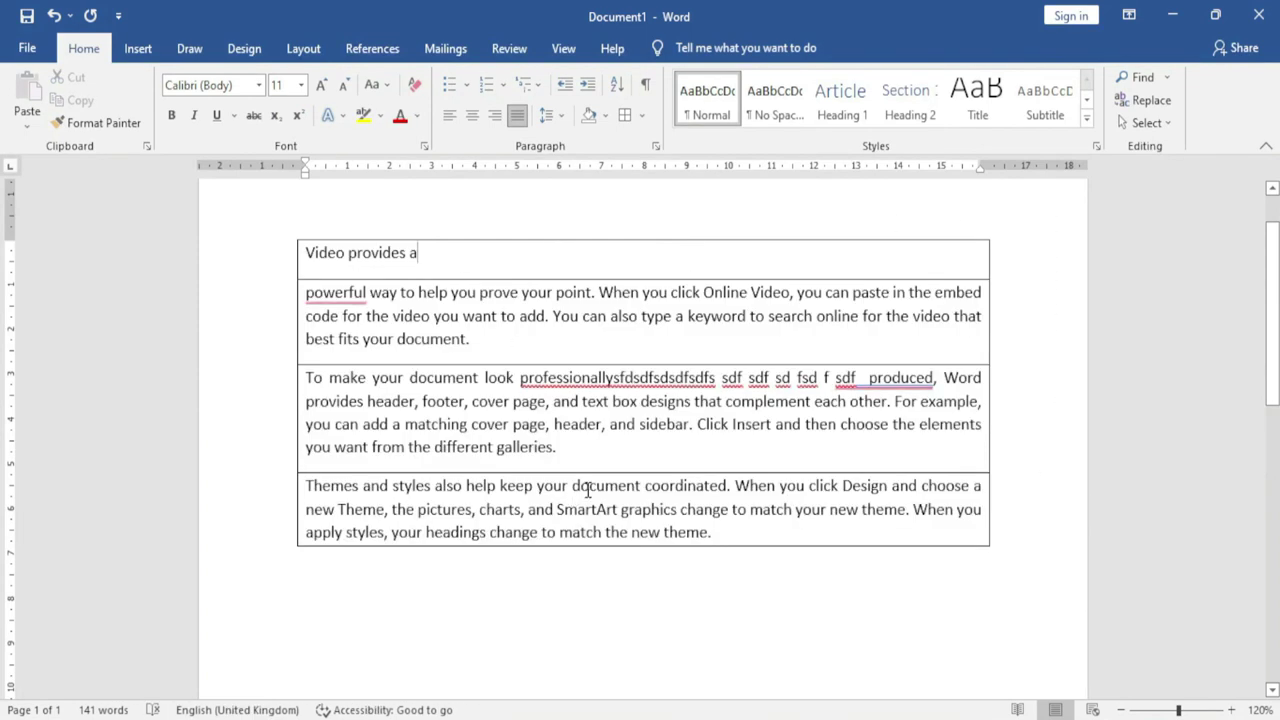
Step: Switch on Draw Table mode from the Borders menu
left_click(644, 115)
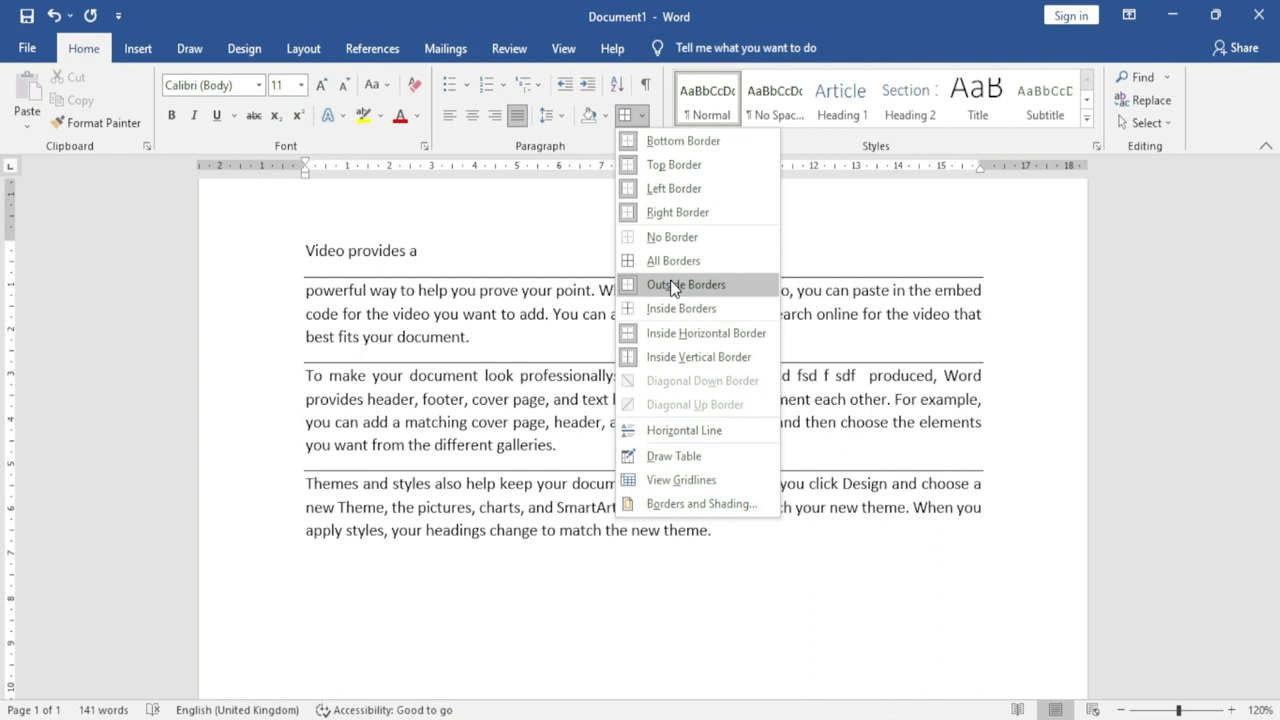
left_click(698, 458)
scroll(630, 530, "down", 5)
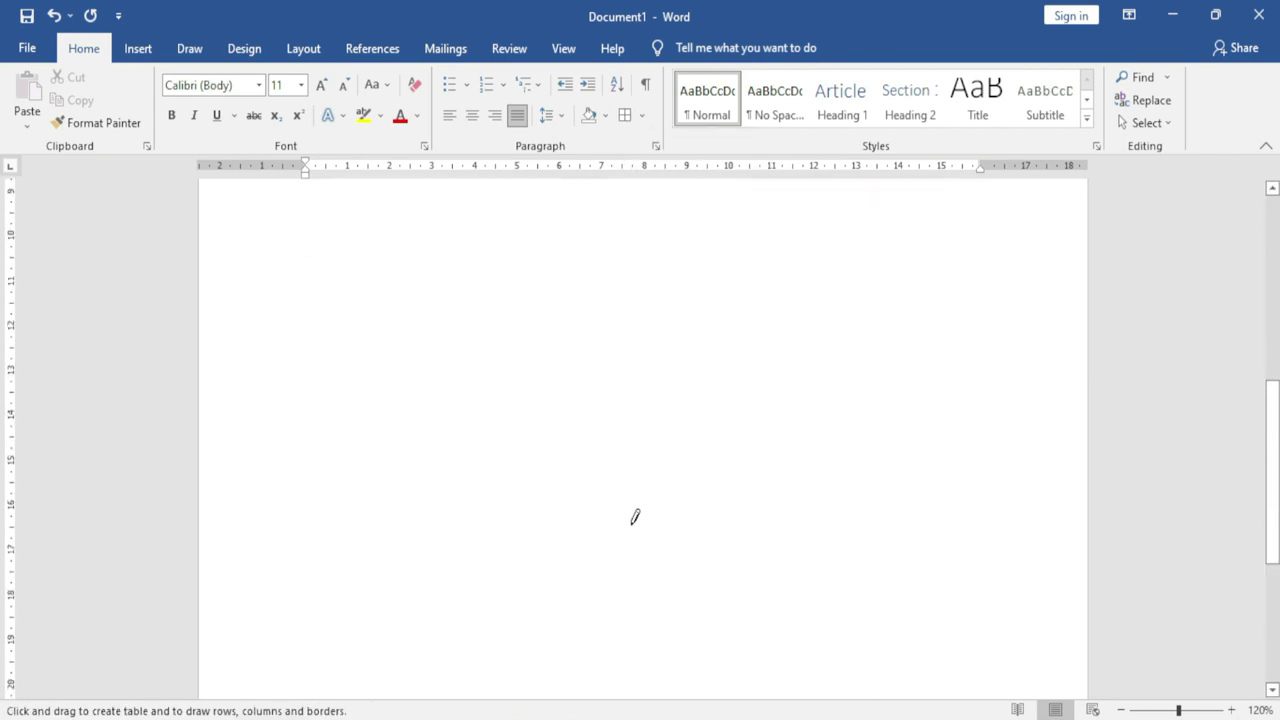
Step: Draw a table outline below the text and split it into three rows with two lines
left_click_drag(353, 297, 913, 551)
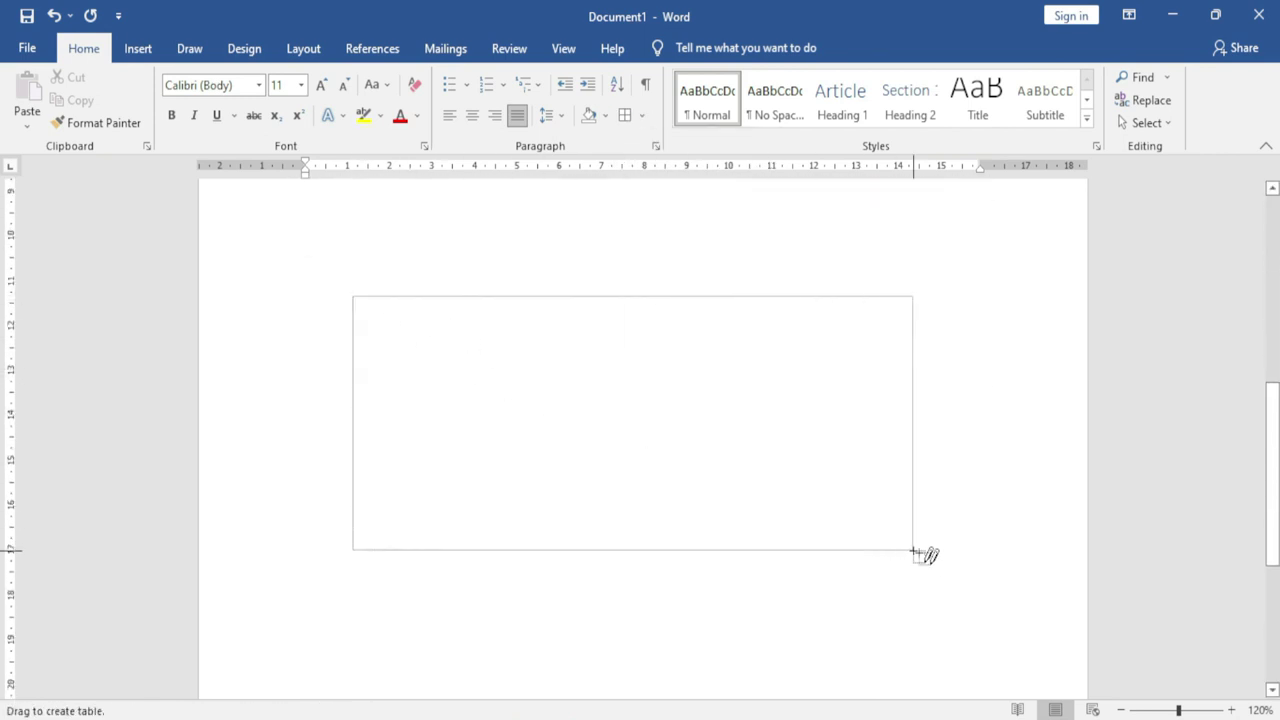
left_click_drag(360, 380, 733, 385)
left_click_drag(360, 446, 696, 440)
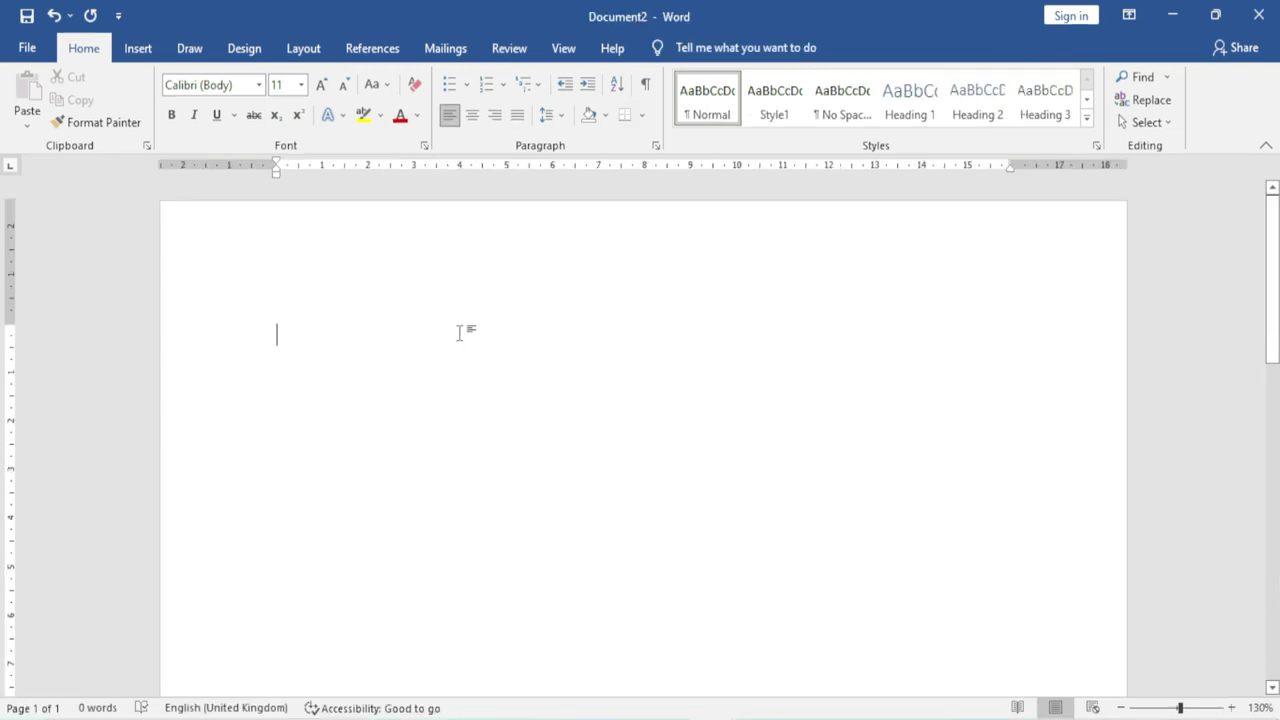
Step: Generate sample paragraphs with =rand(), giving 239 words starting 'Video provides a powerful way…'
type("=rand(")
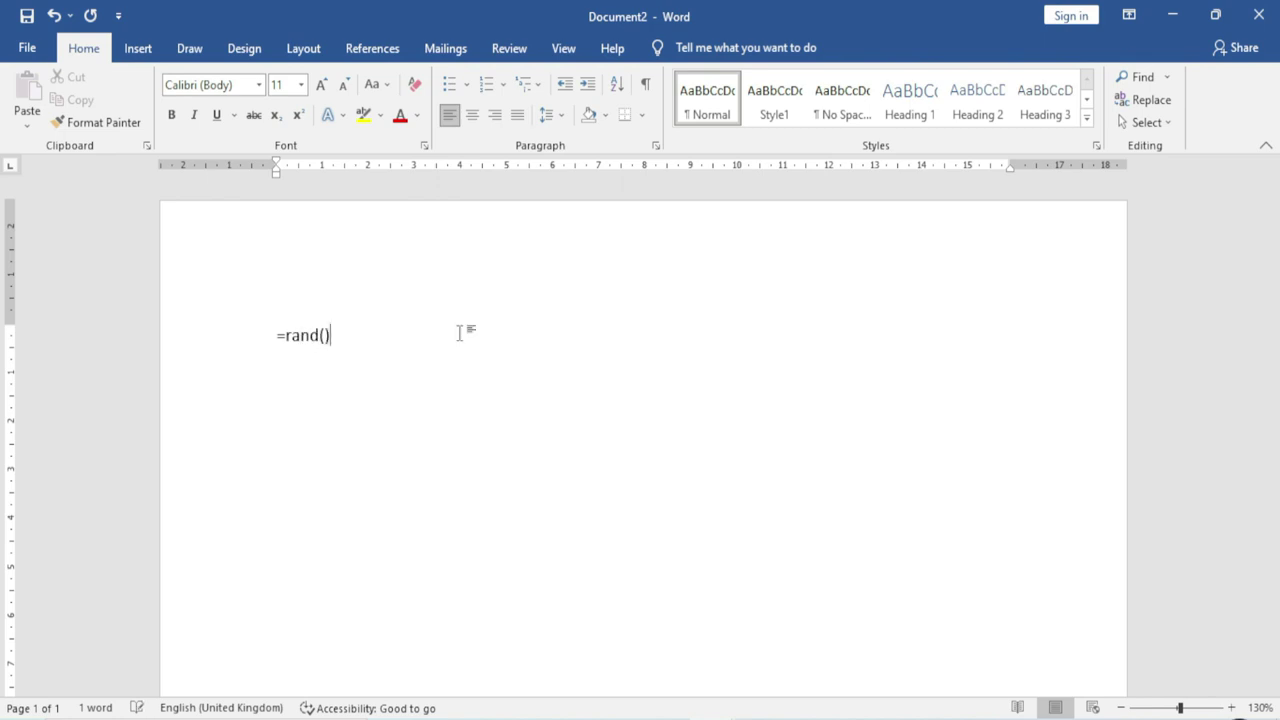
key("Return")
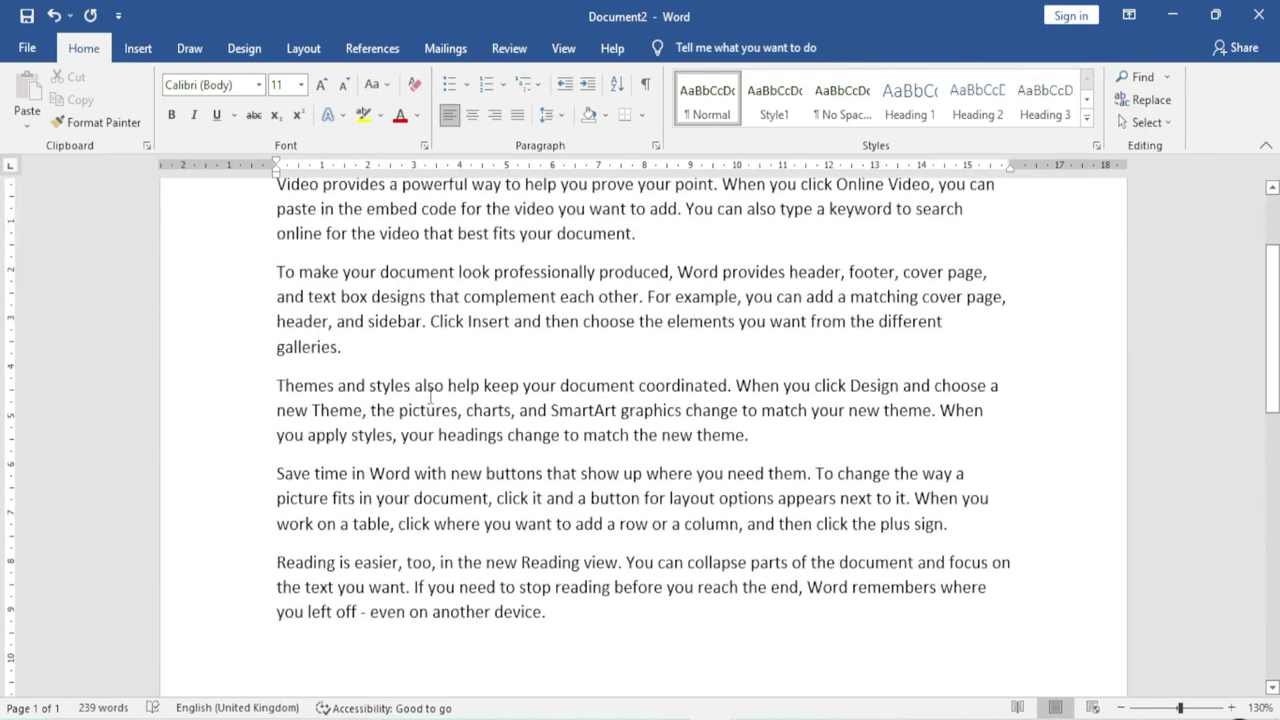
scroll(430, 397, "up", 3)
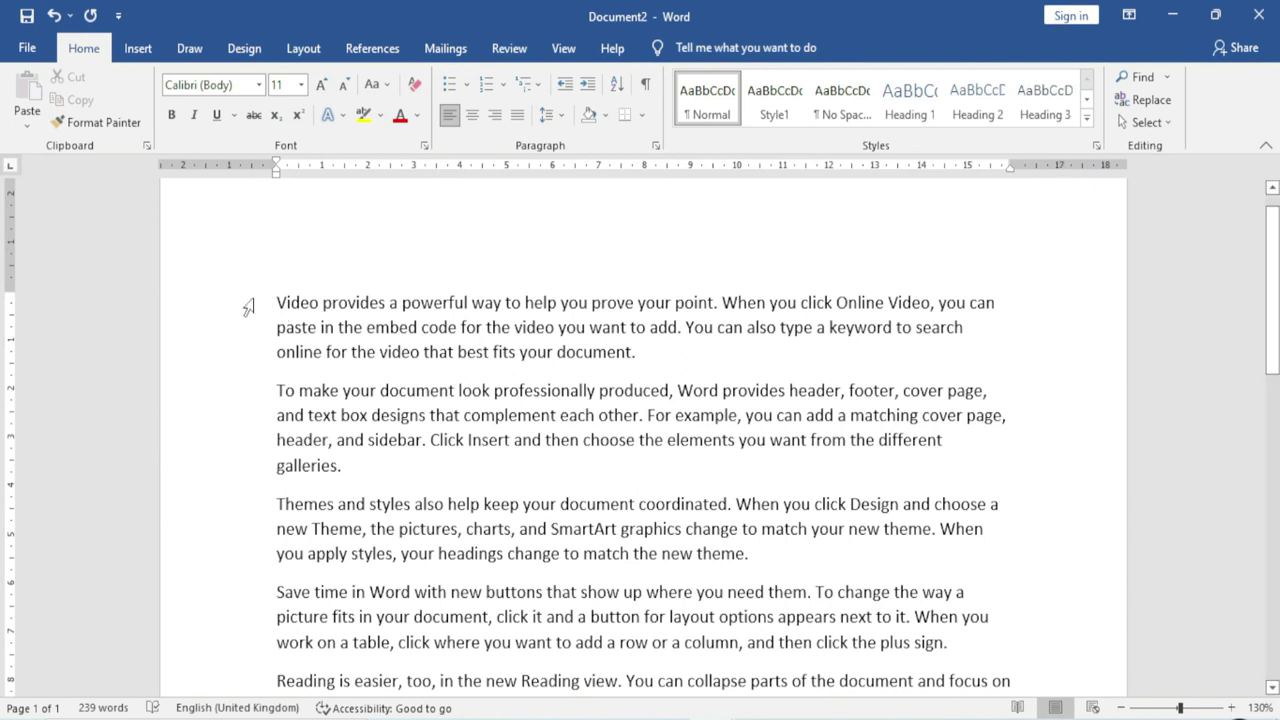
Step: Style the first paragraph as Intense Reference, giving bold blue small capitals
left_click_drag(250, 303, 252, 352)
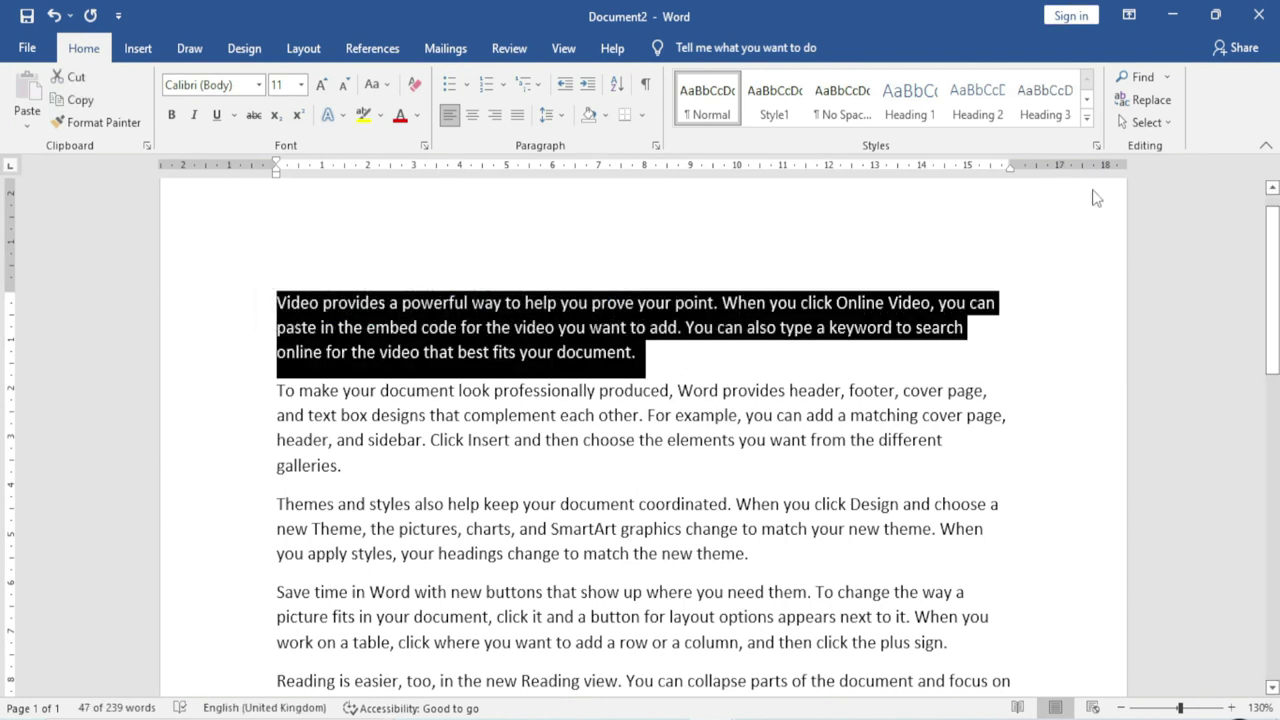
left_click(1087, 117)
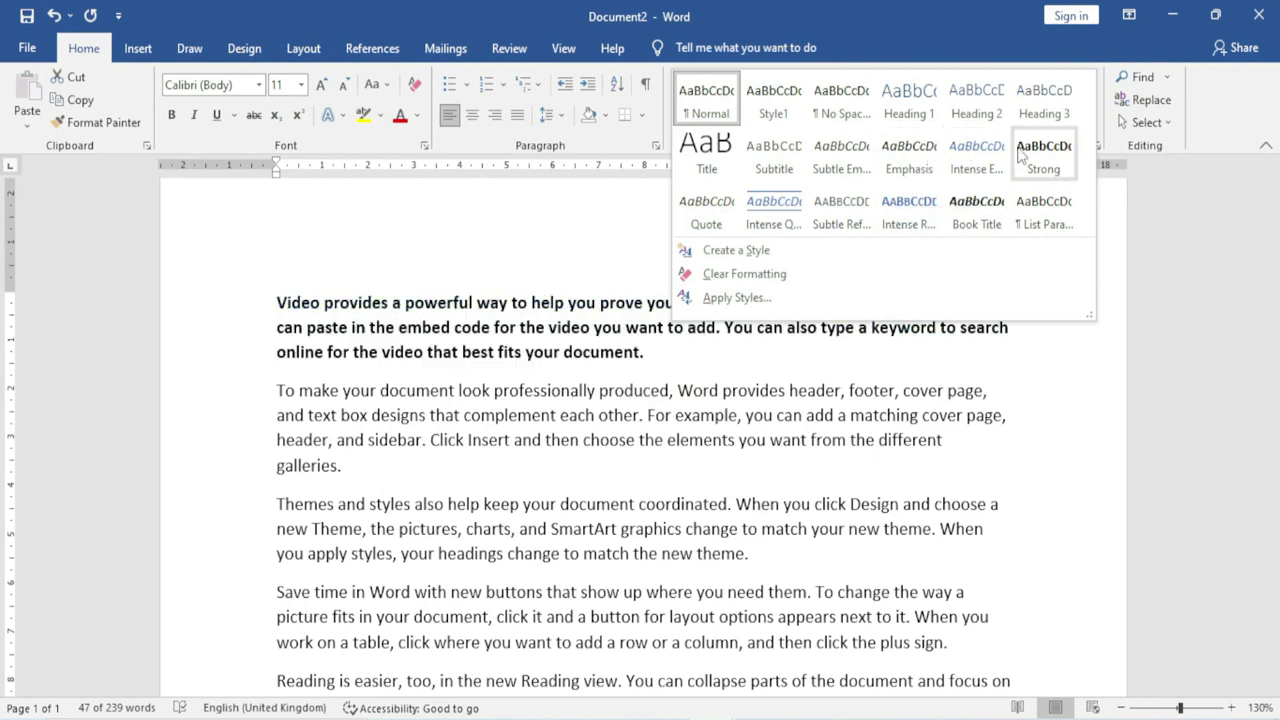
left_click(905, 212)
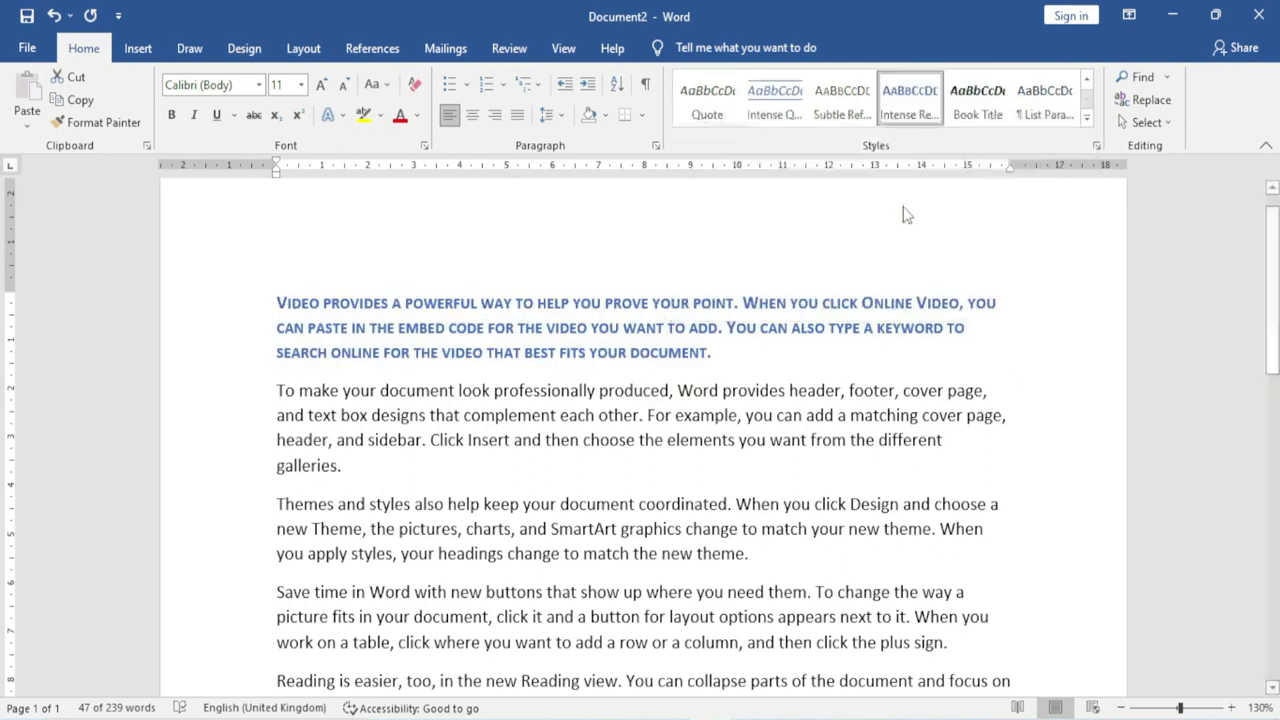
left_click(803, 391)
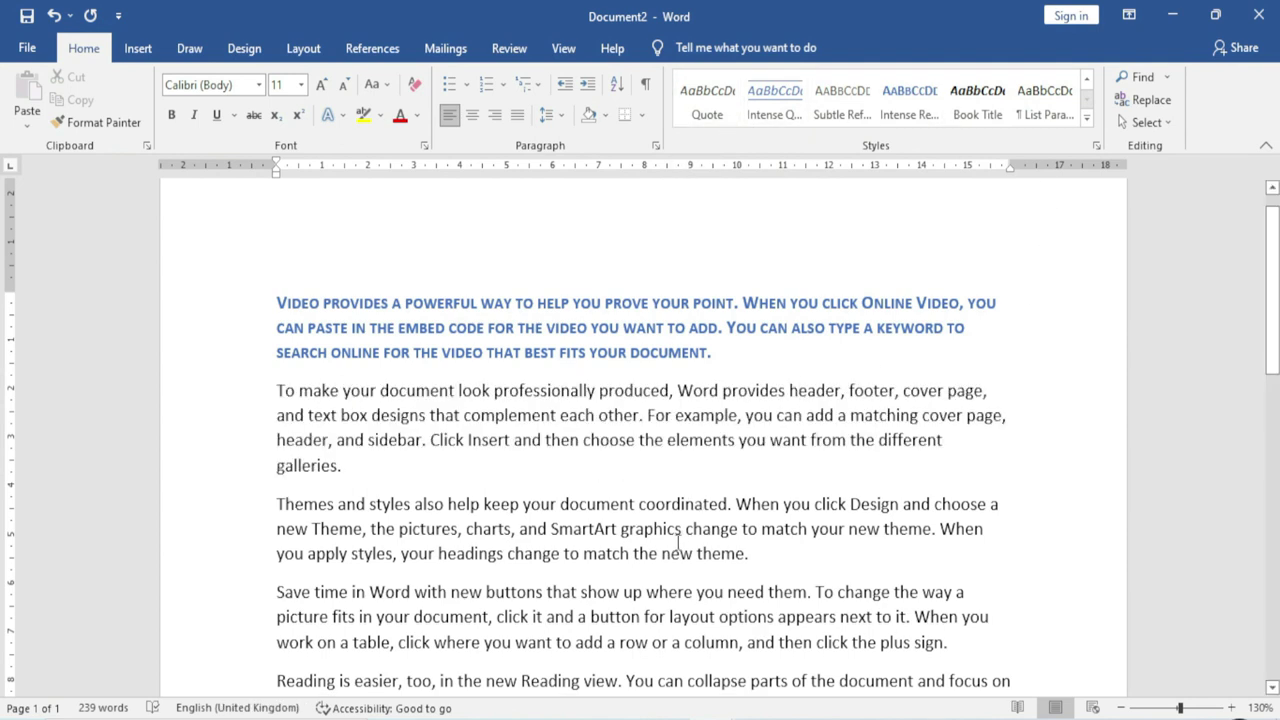
left_click(1088, 117)
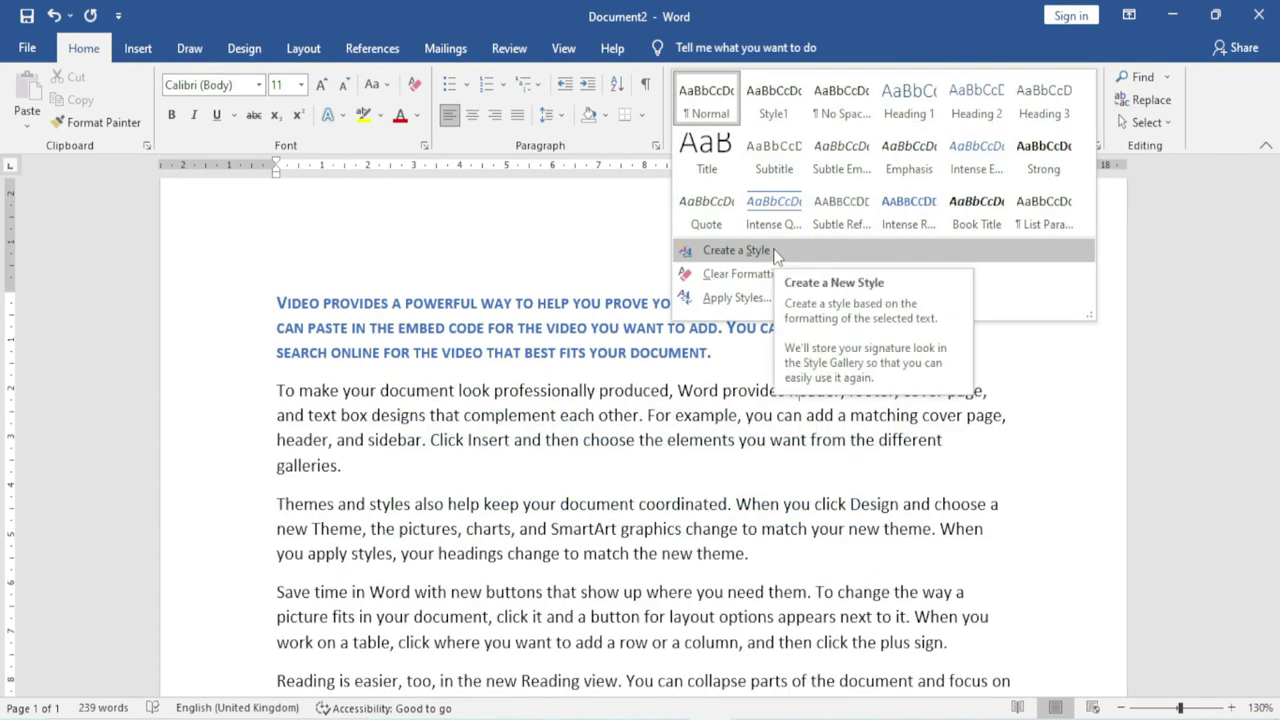
Step: Create a new paragraph style named 'Demo' from the first paragraph's formatting
left_click(776, 256)
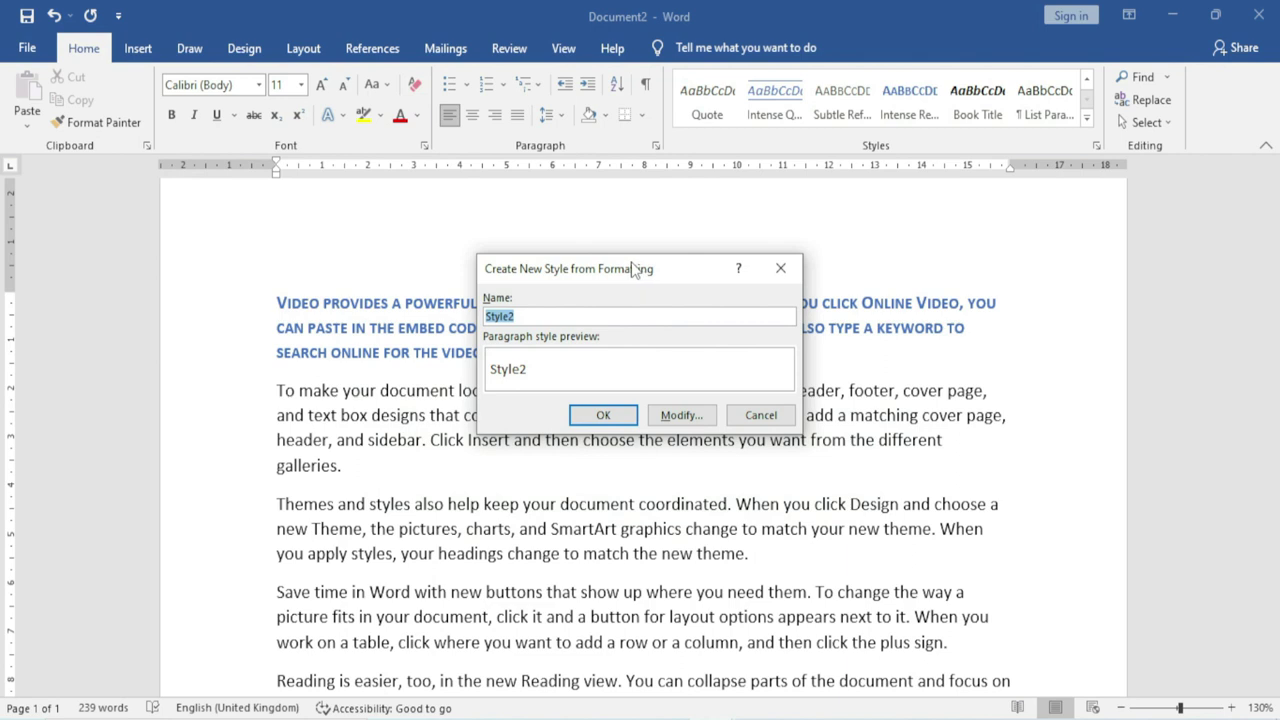
left_click_drag(636, 267, 882, 322)
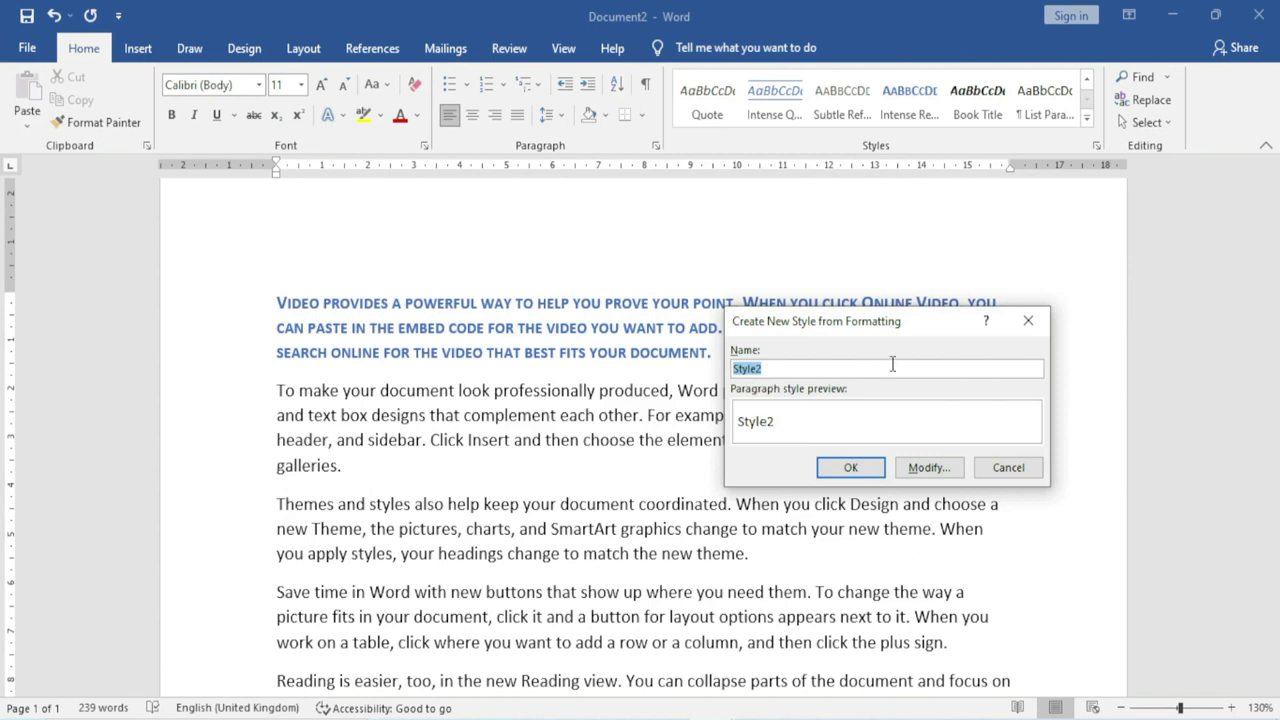
type("Demo")
left_click(848, 470)
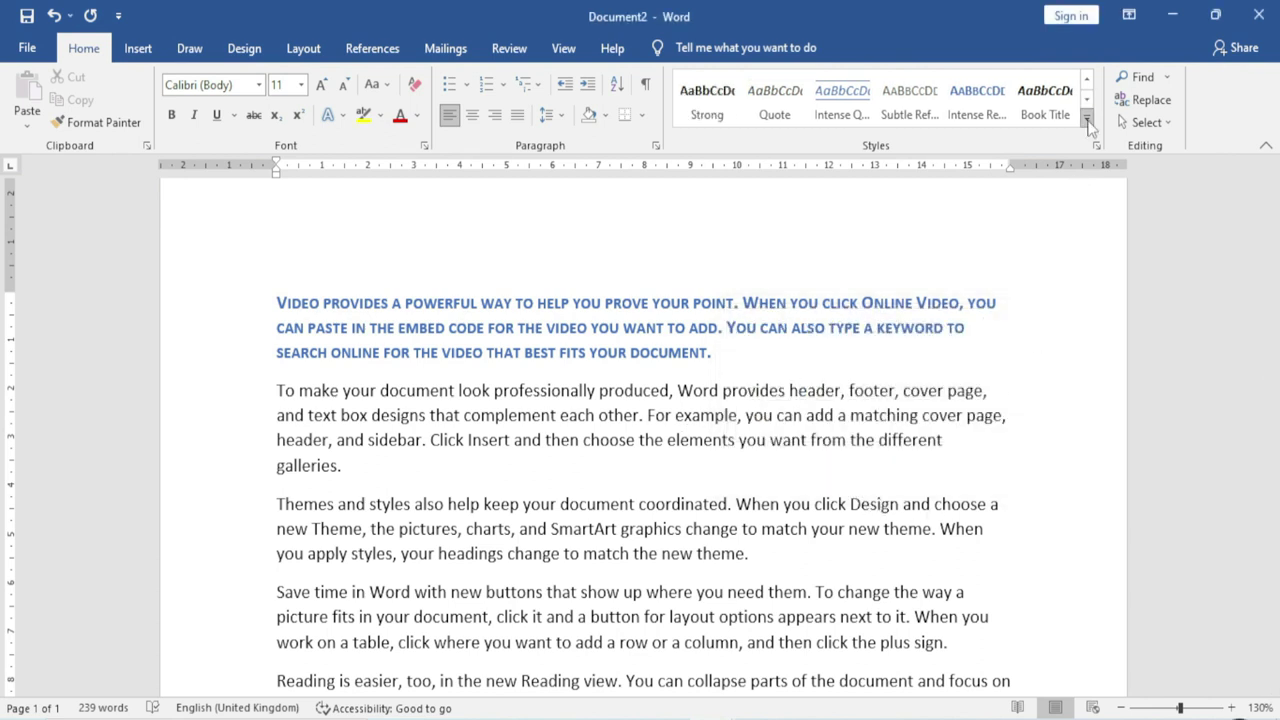
left_click(1087, 118)
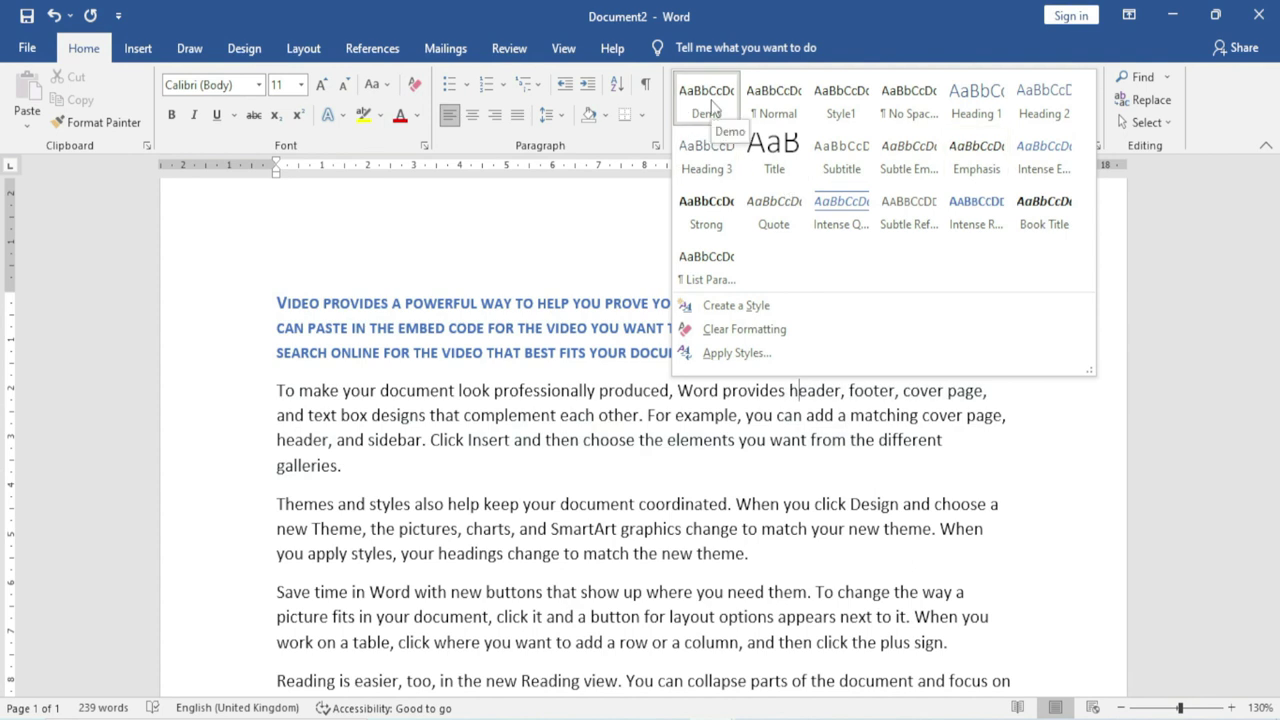
Step: Open Modify Style for Demo and keep it based on the Normal style
right_click(711, 107)
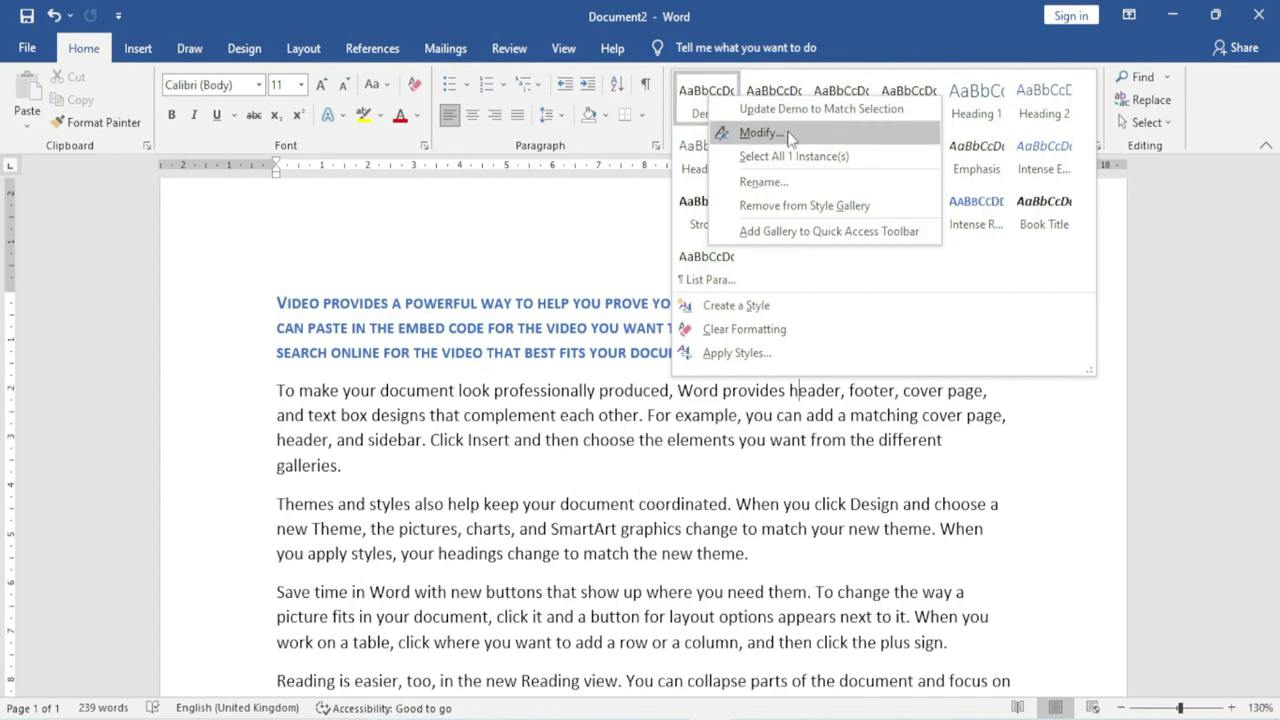
left_click(790, 137)
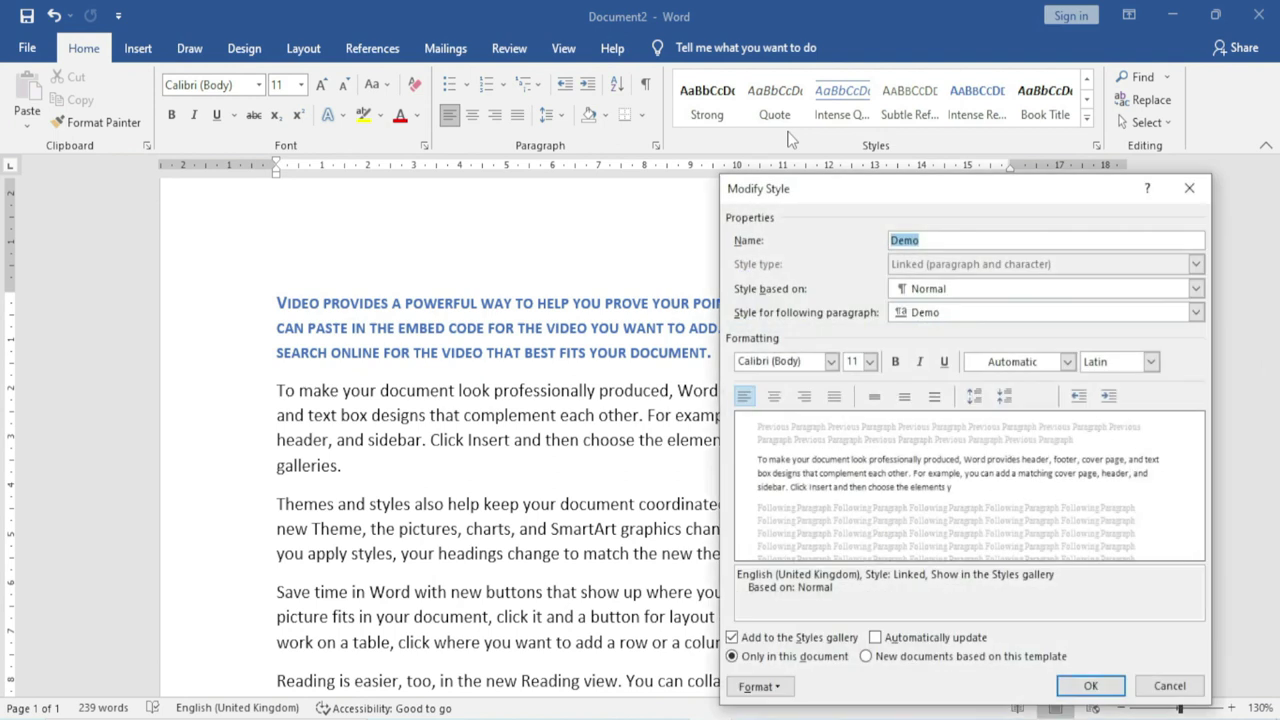
mouse_move(886, 190)
left_mouse_down()
mouse_move(595, 112)
mouse_move(591, 84)
left_mouse_up()
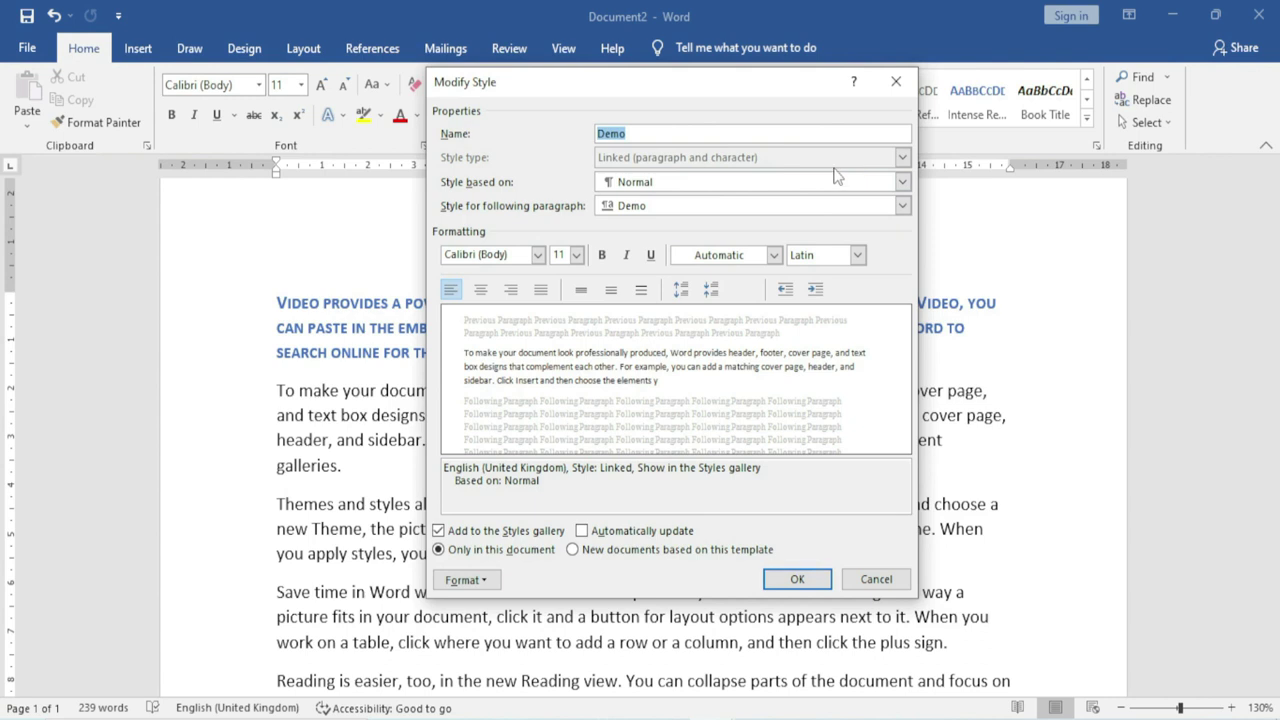
left_click(746, 183)
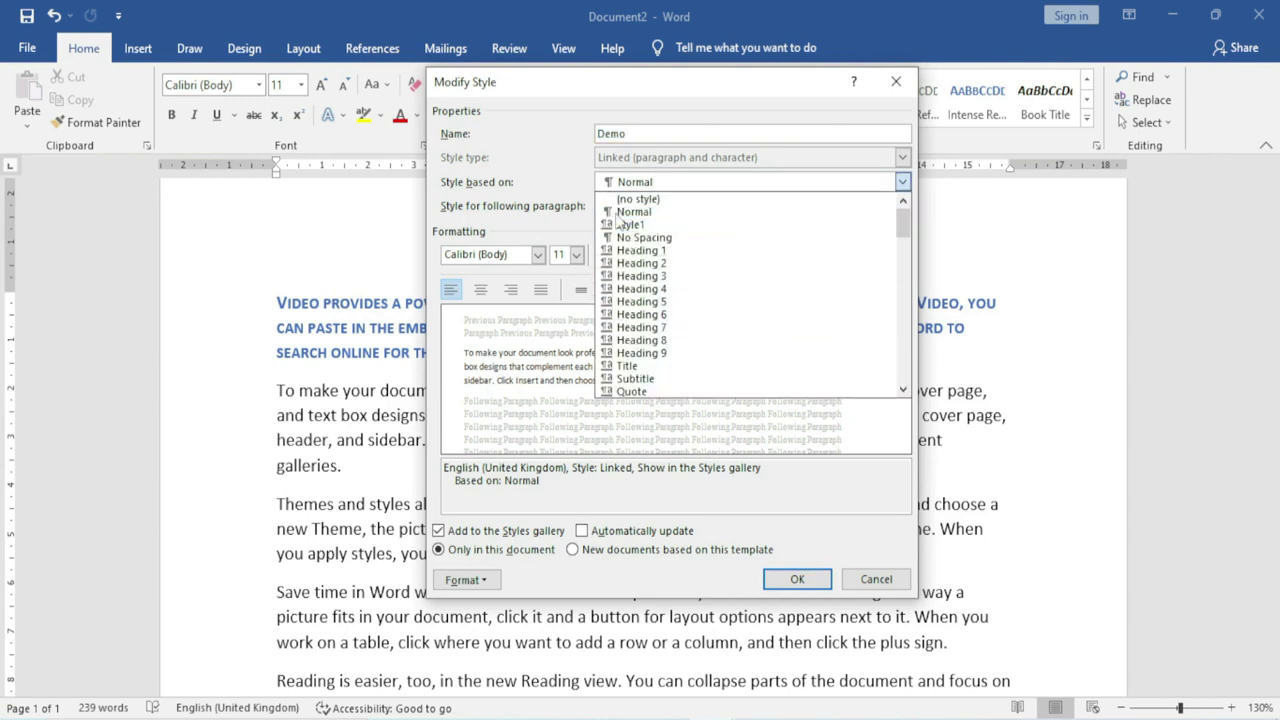
left_click(553, 143)
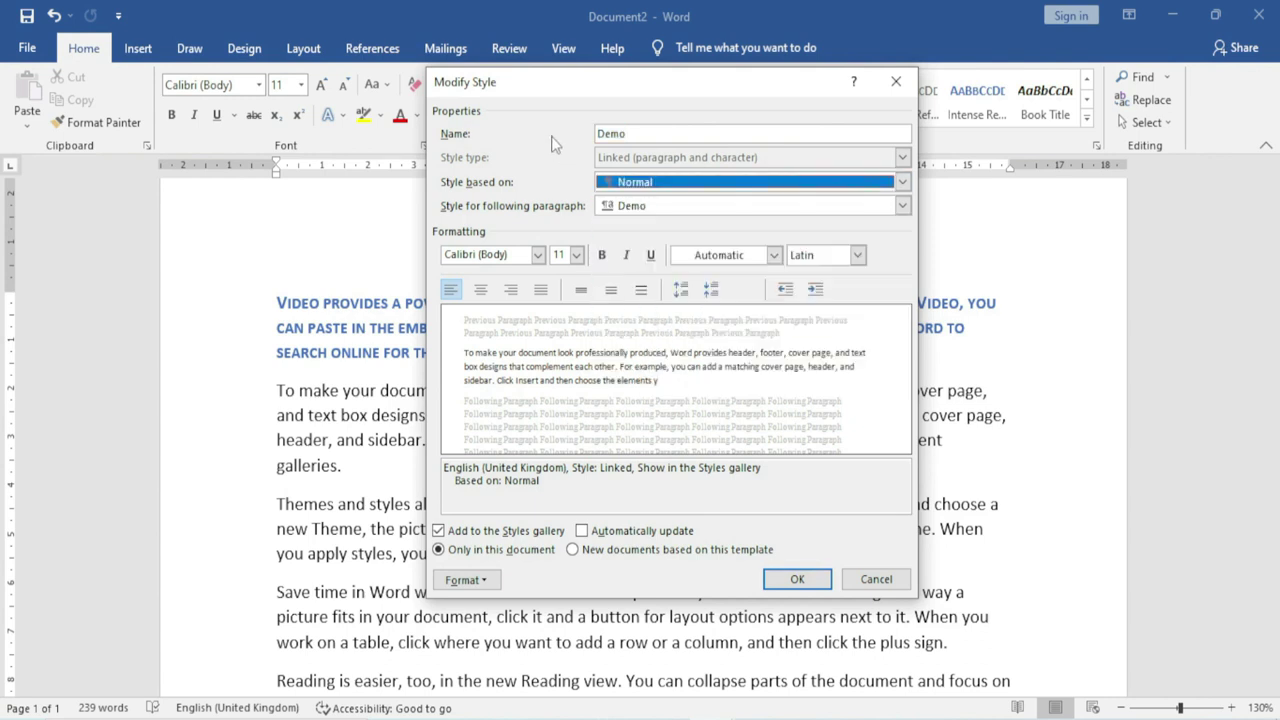
Step: Set the Demo style's font to Arial Rounded MT Bold at 20 pt
left_click(539, 255)
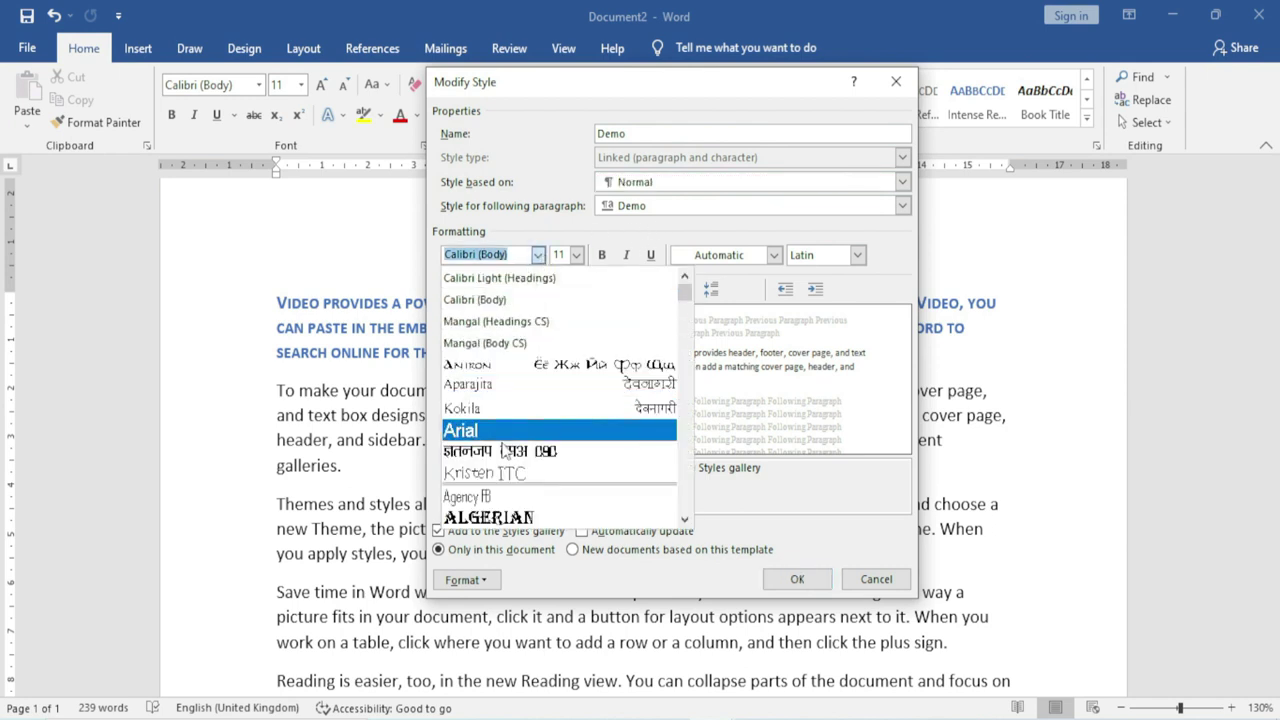
scroll(508, 458, "down", 1)
scroll(522, 487, "down", 2)
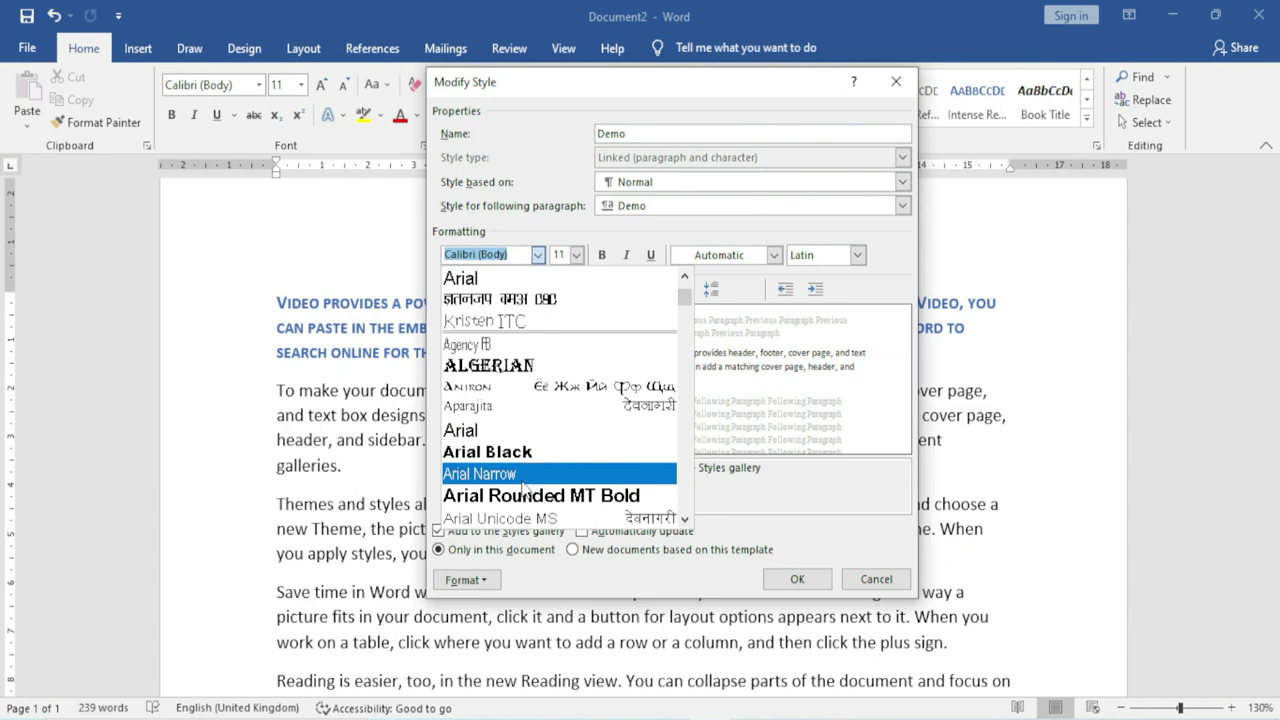
scroll(522, 487, "down", 1)
left_click(527, 476)
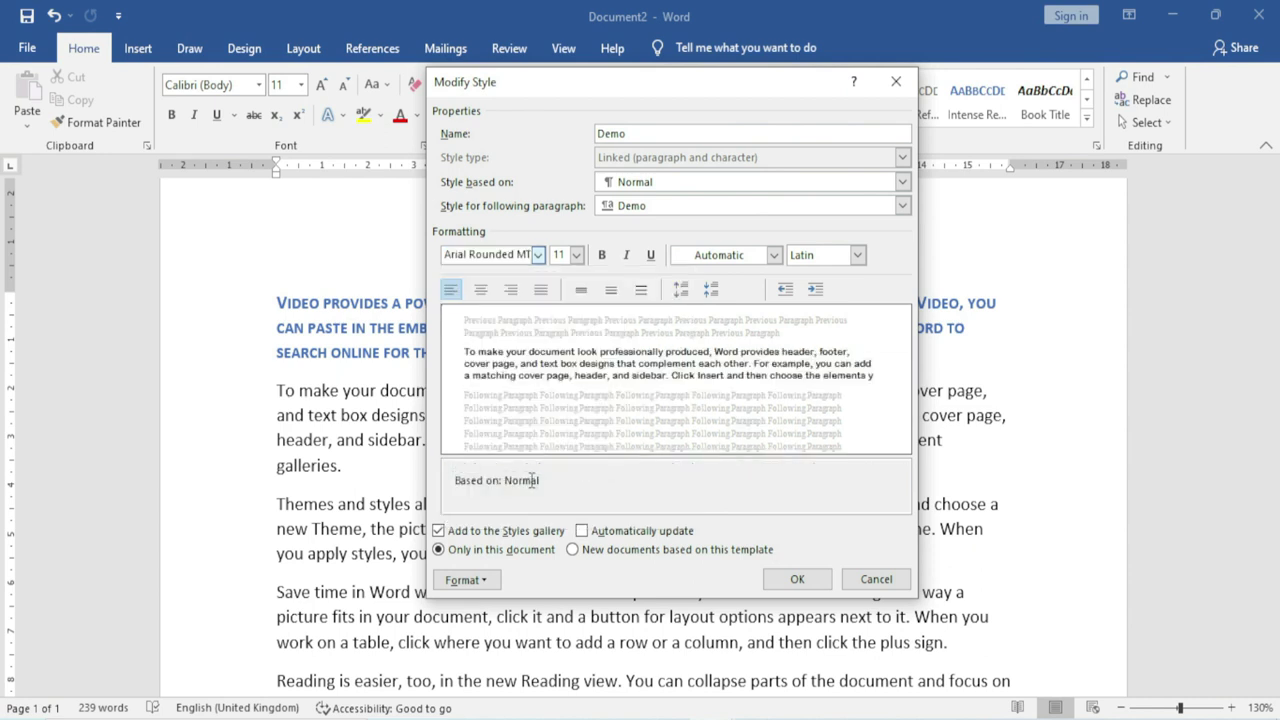
left_click(577, 256)
left_click(557, 389)
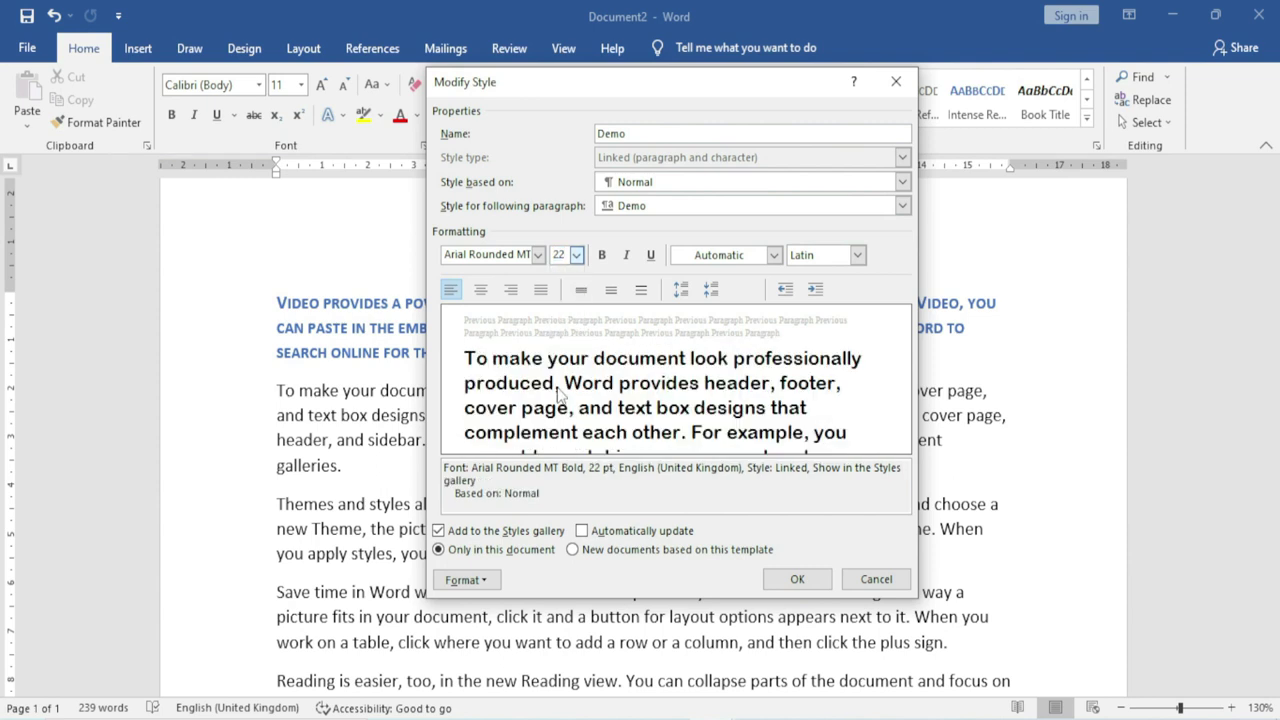
left_click(577, 256)
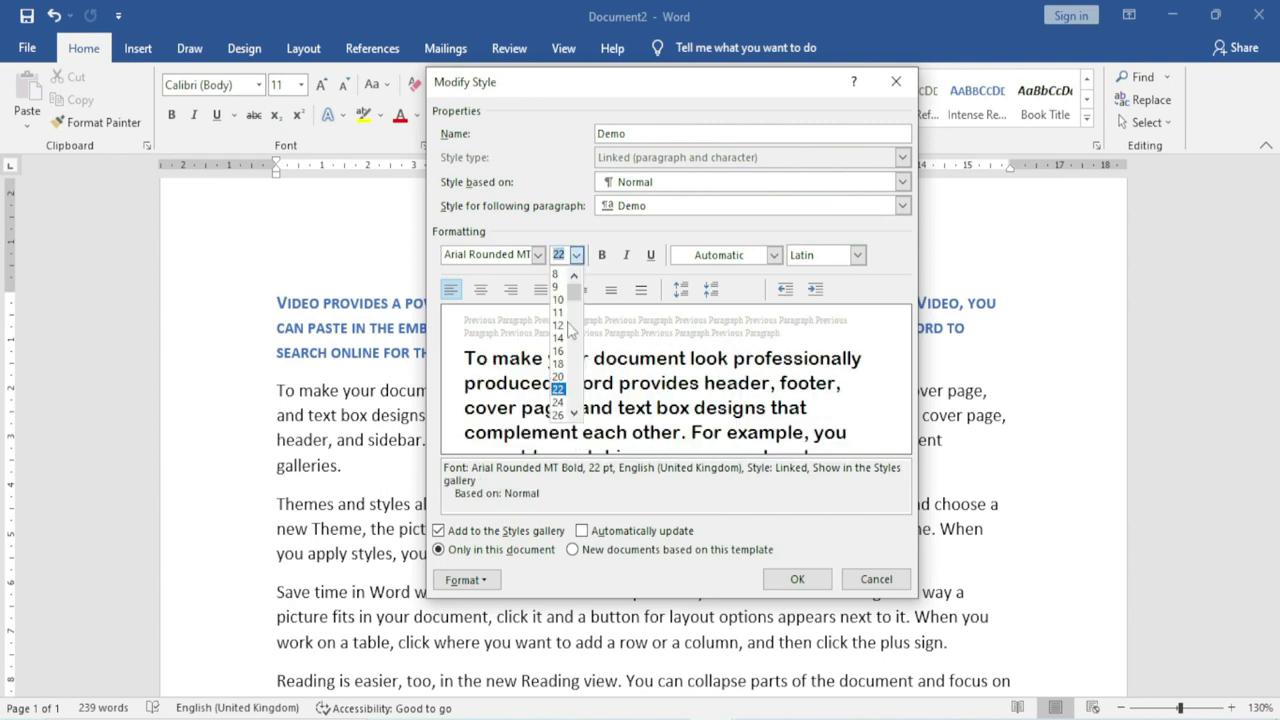
left_click(563, 378)
Step: Make the Demo style red and justified, and apply the changes
left_click(774, 255)
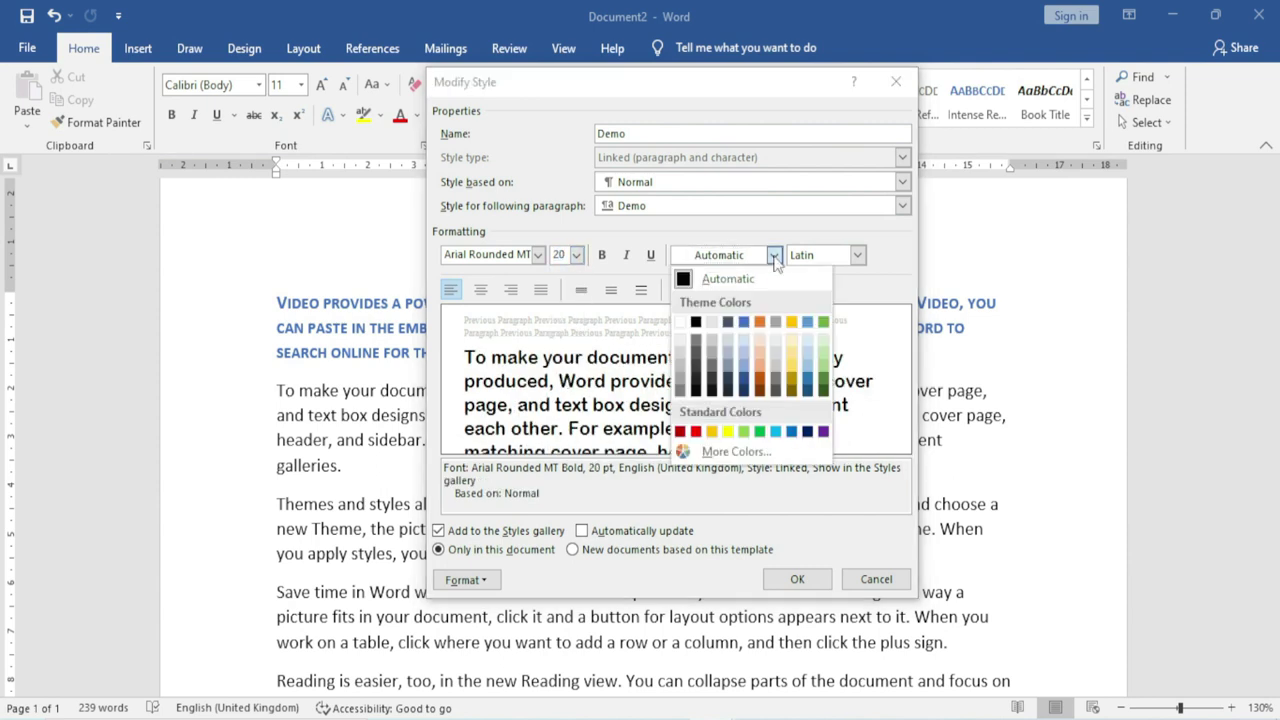
left_click(694, 431)
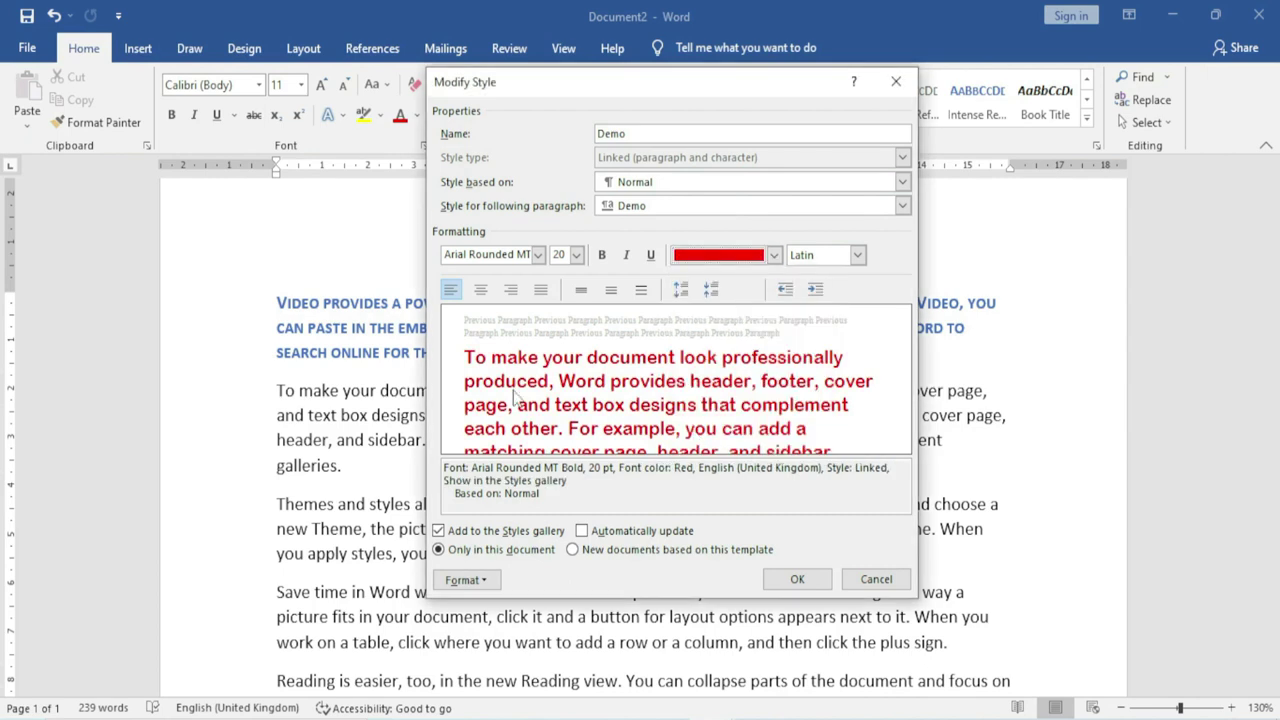
key("Tab")
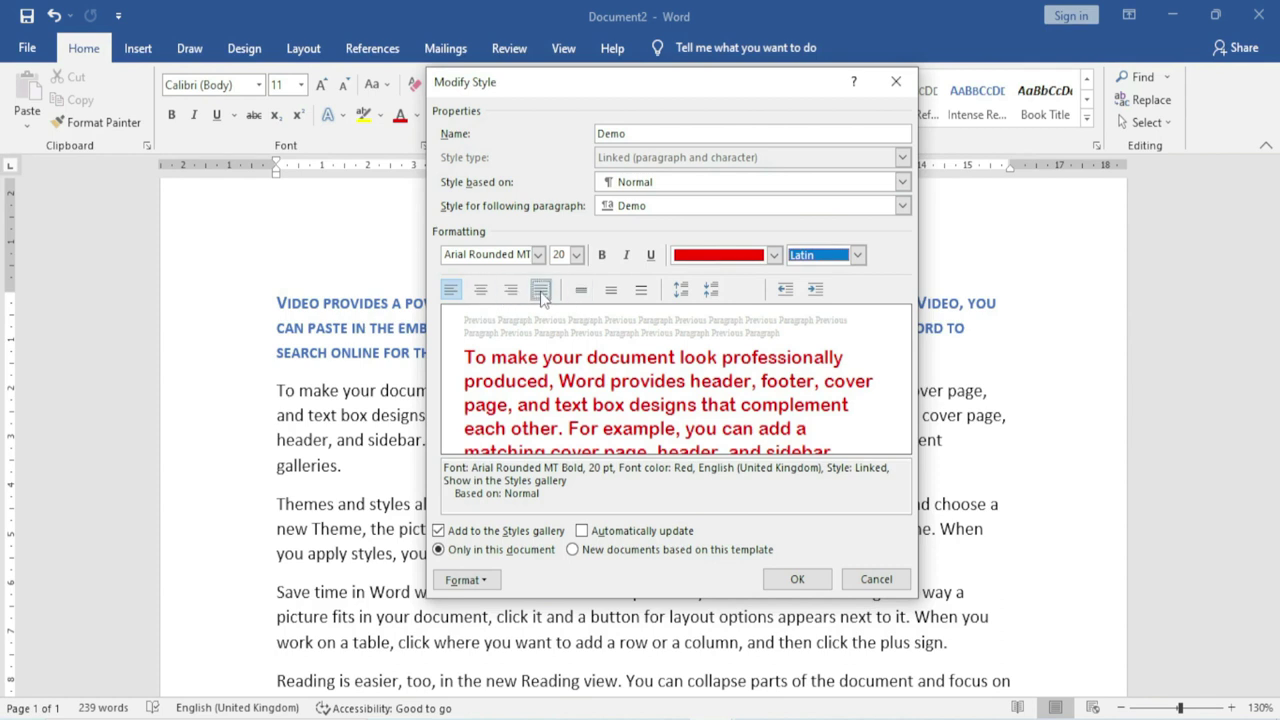
left_click(541, 291)
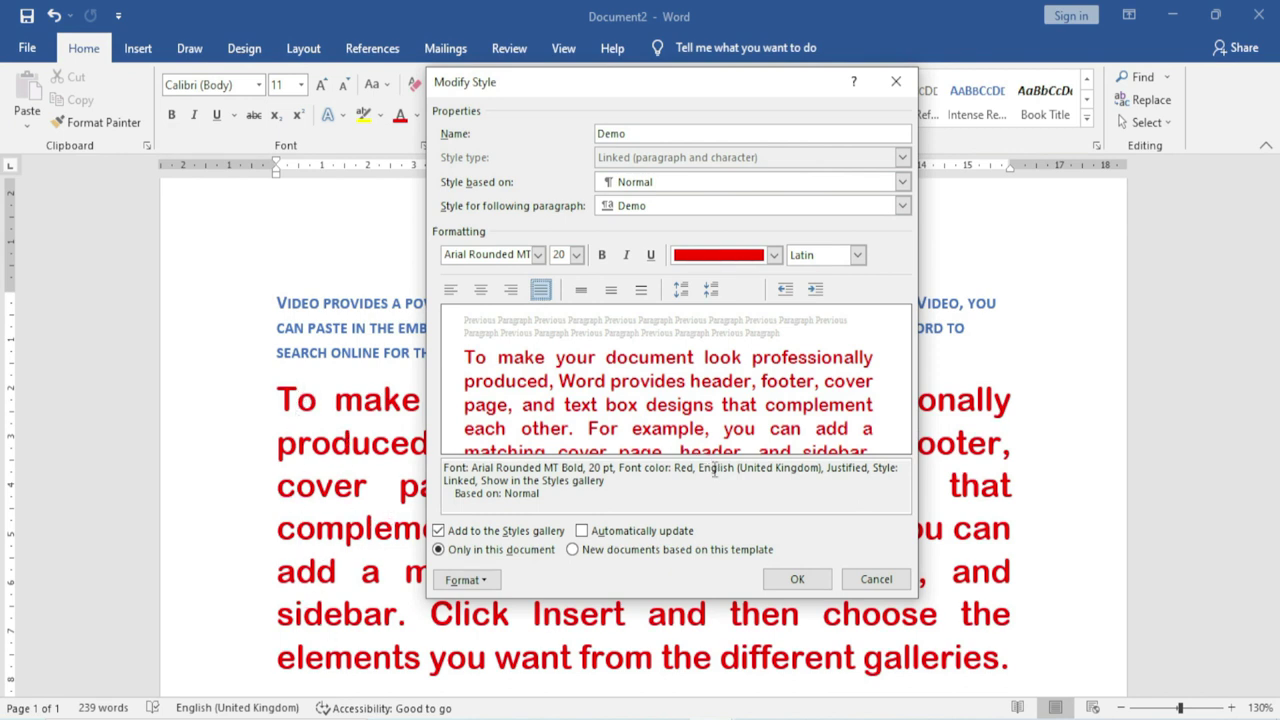
left_click(782, 579)
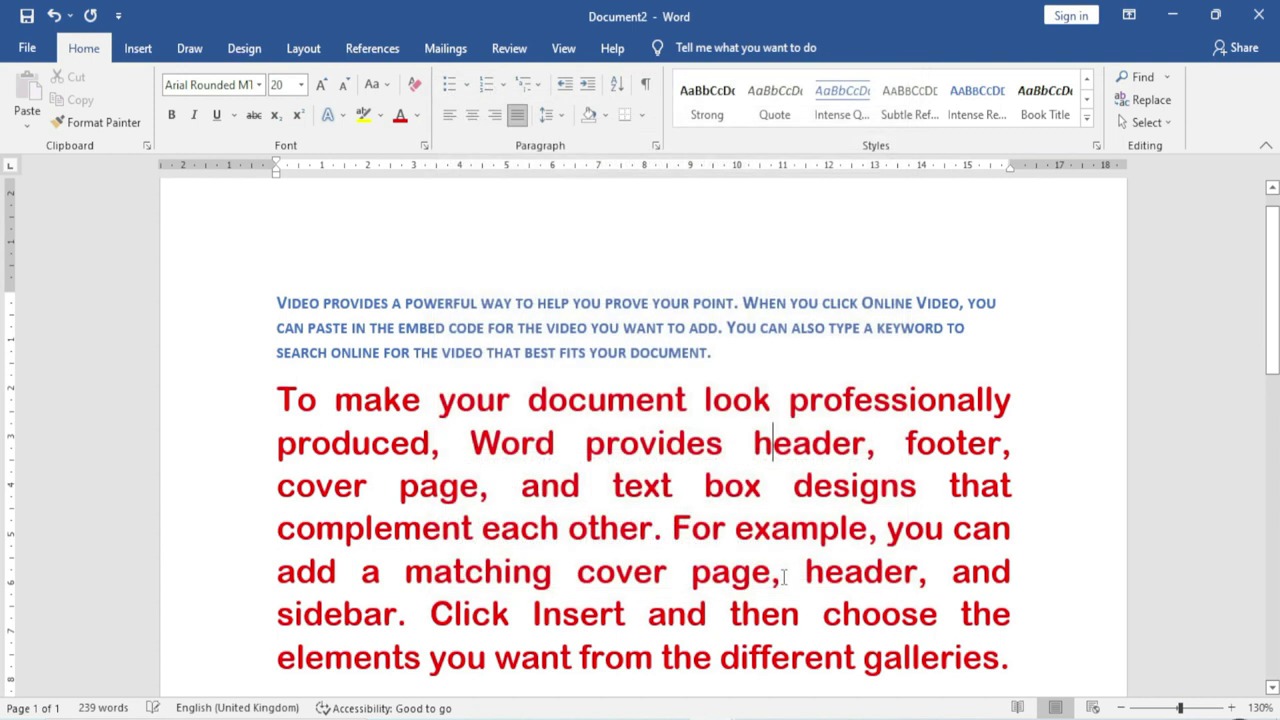
Step: Apply the Demo style to the 'Save time in Word' paragraph
scroll(566, 581, "down", 1)
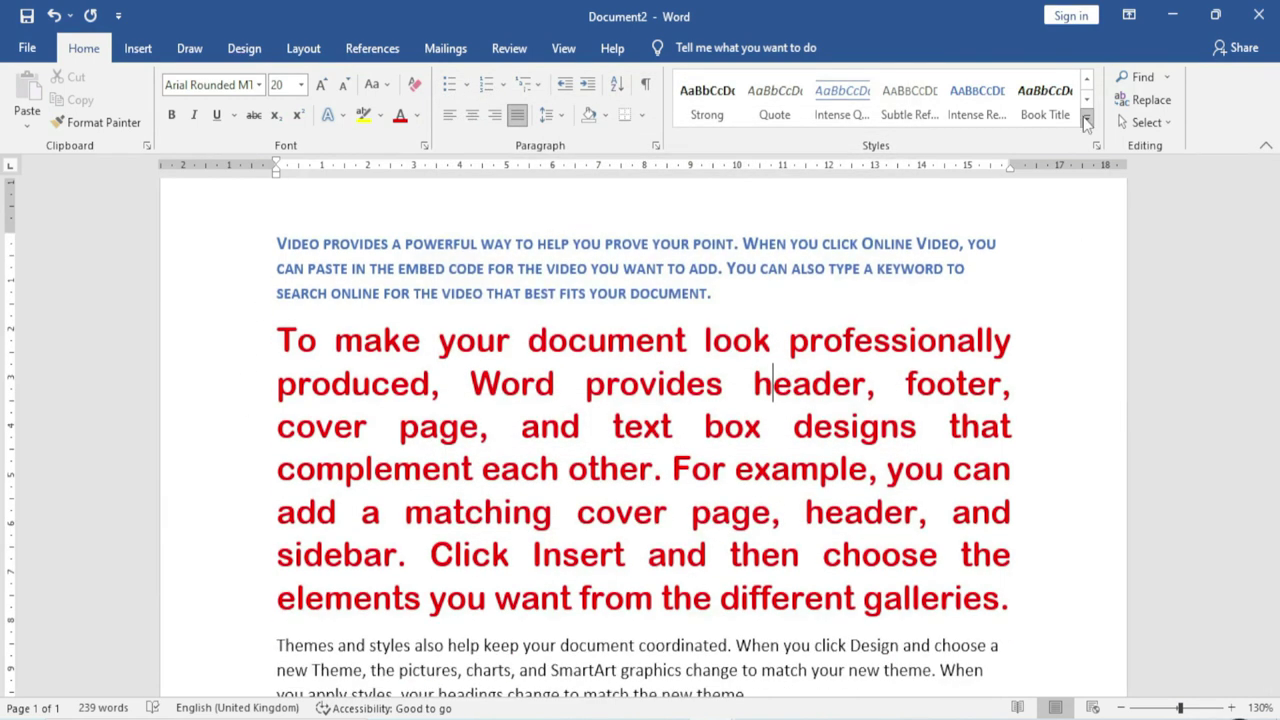
left_click(1087, 118)
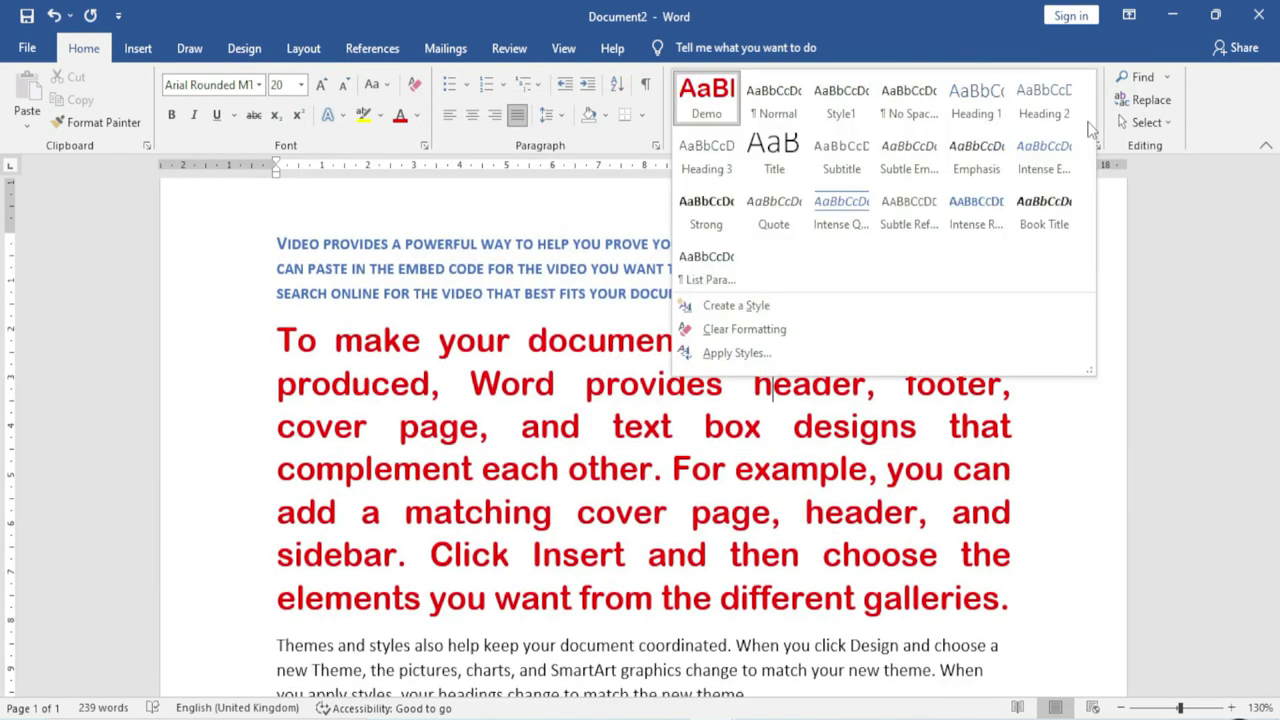
left_click(713, 103)
scroll(560, 465, "down", 4)
scroll(563, 462, "down", 2)
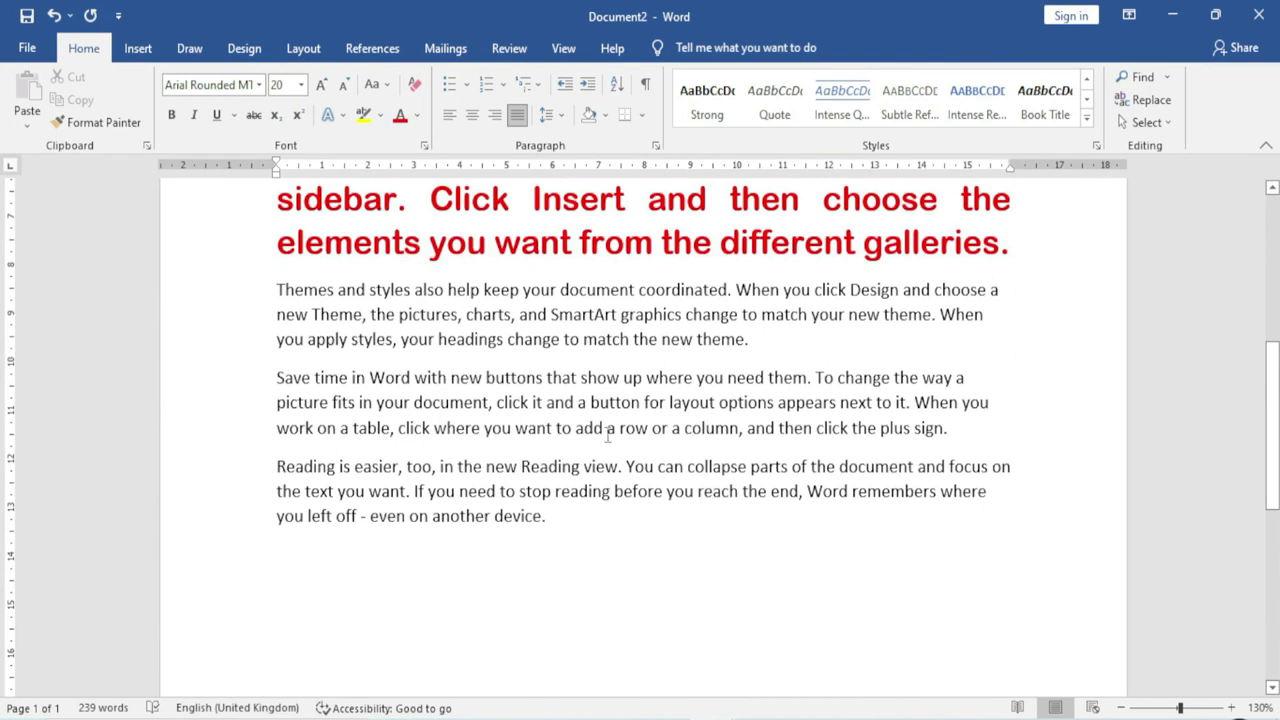
left_click_drag(230, 380, 244, 428)
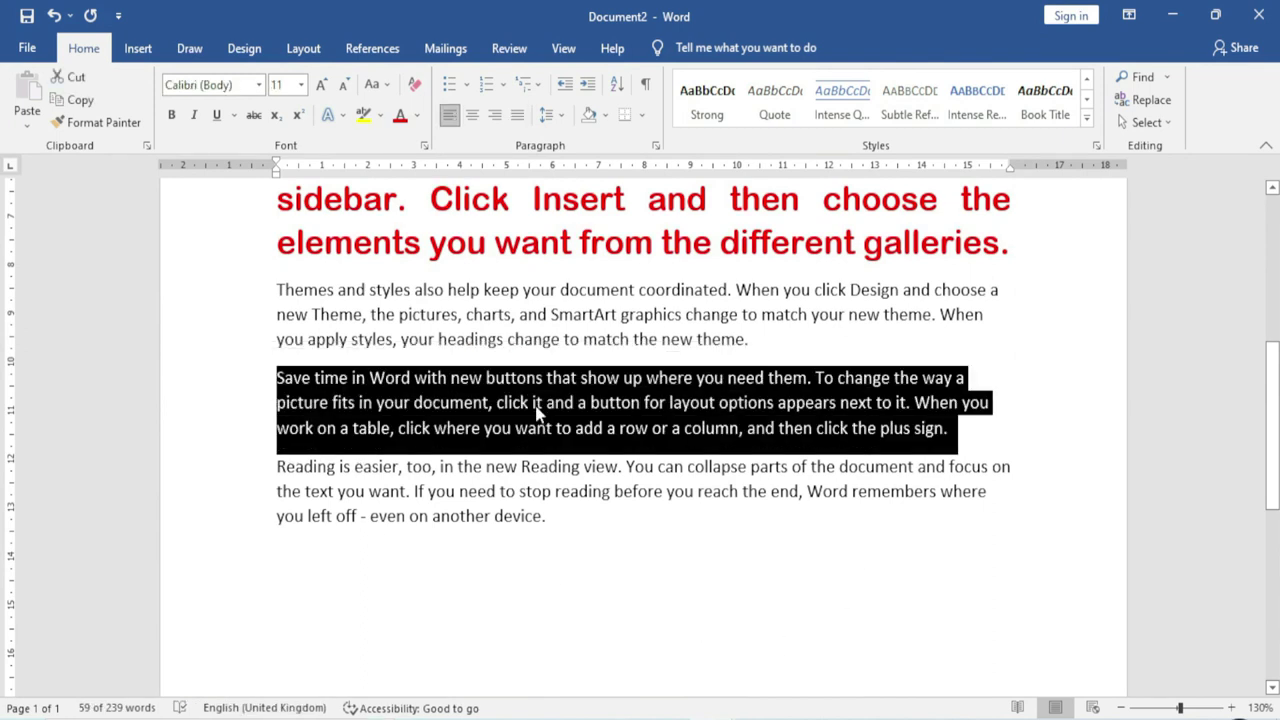
left_click(1087, 117)
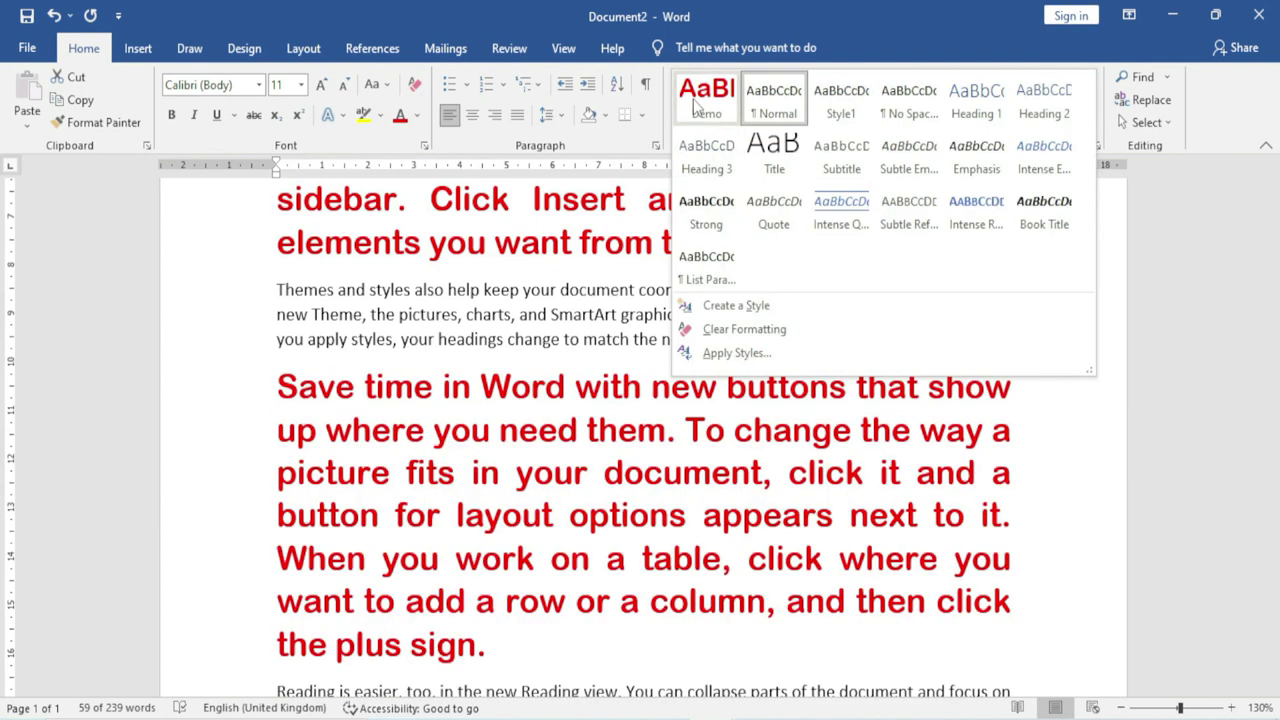
left_click(697, 105)
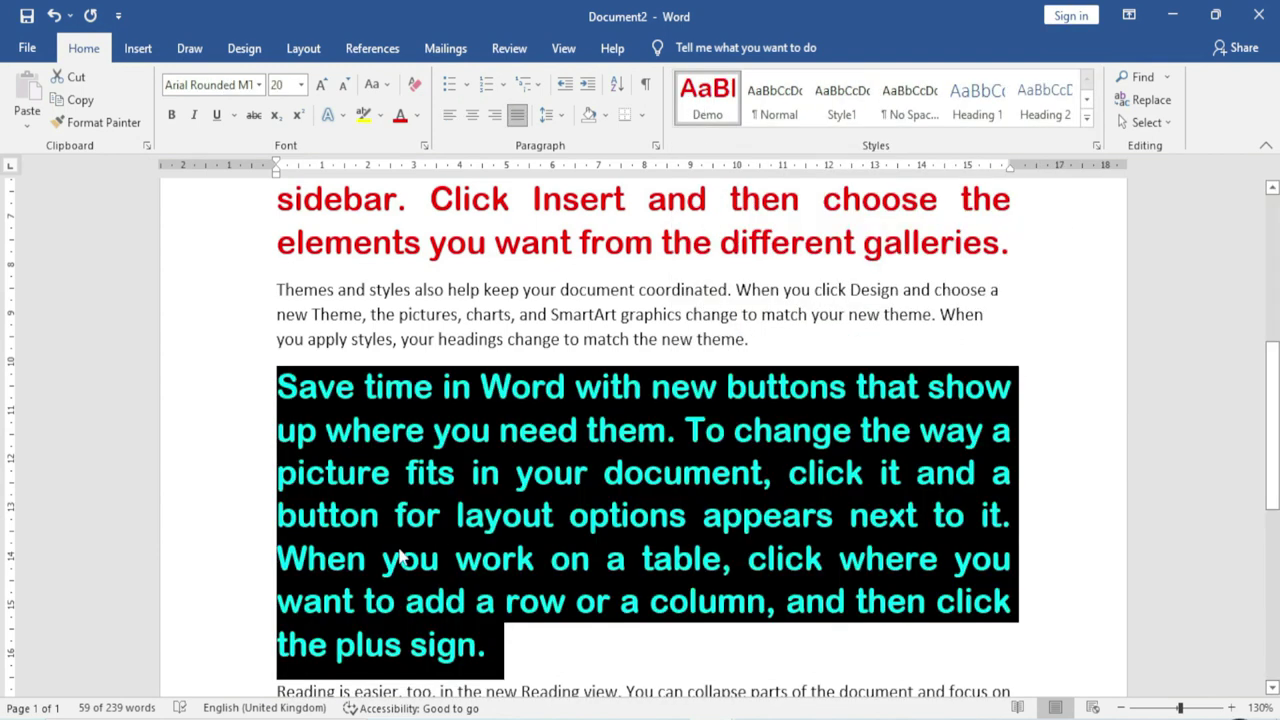
left_click(419, 473)
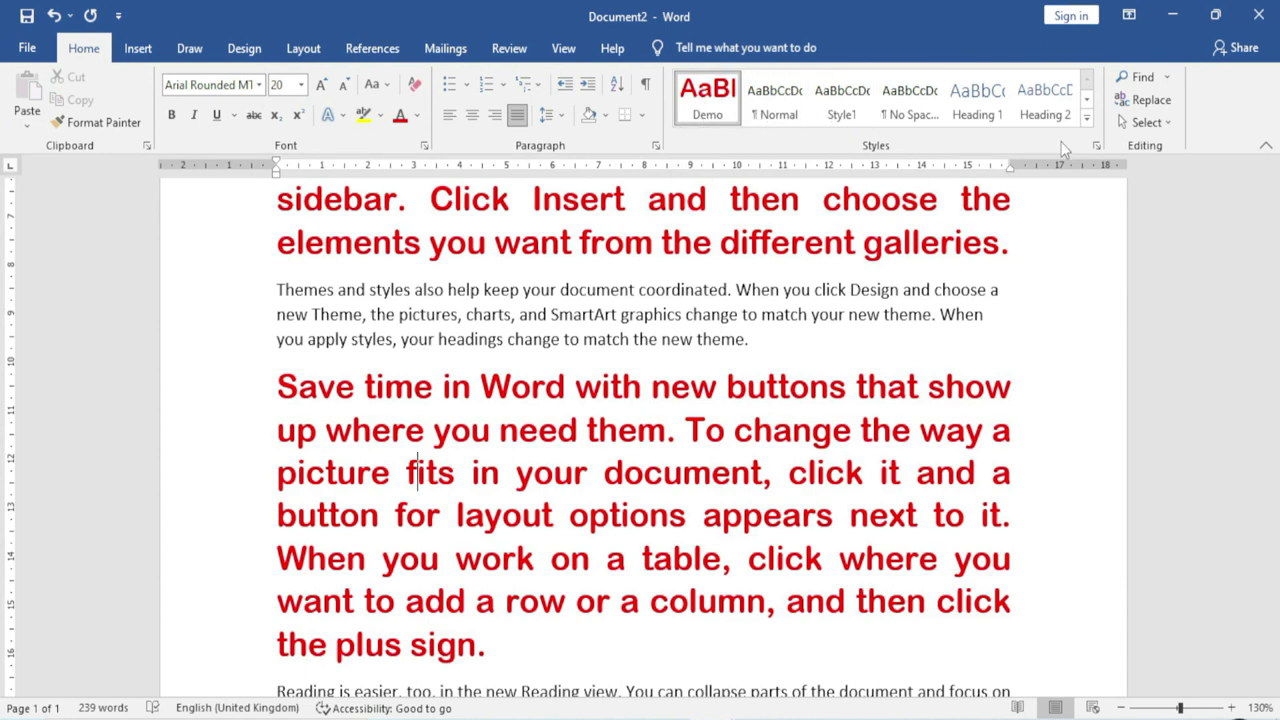
Step: Strip the red 'Save time' paragraph back to plain text with Clear Formatting
left_click(1087, 120)
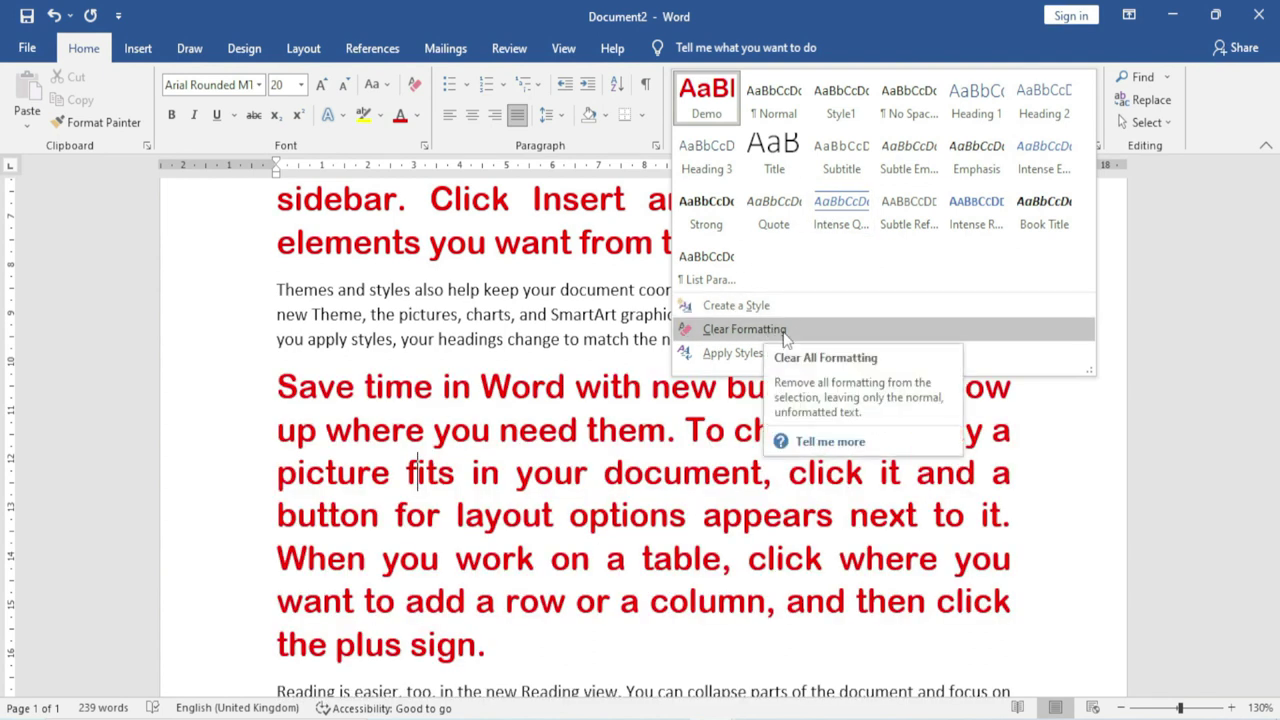
left_click(289, 460)
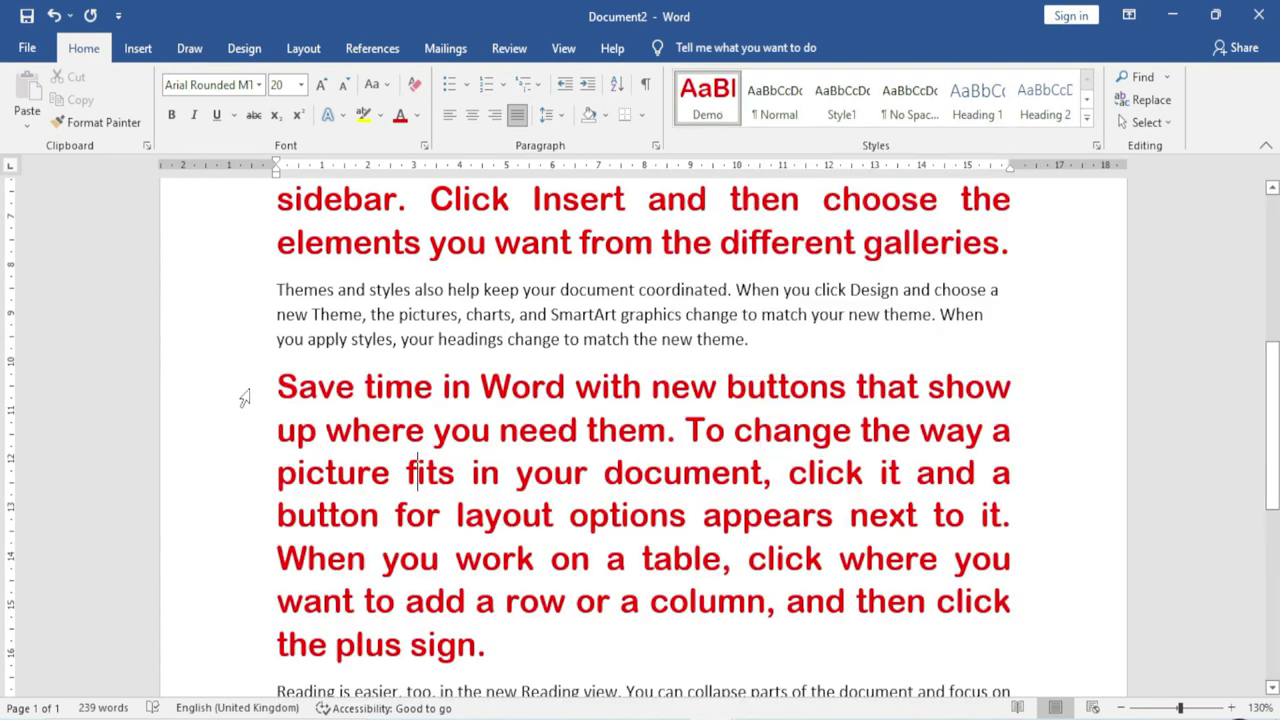
left_click_drag(244, 399, 266, 645)
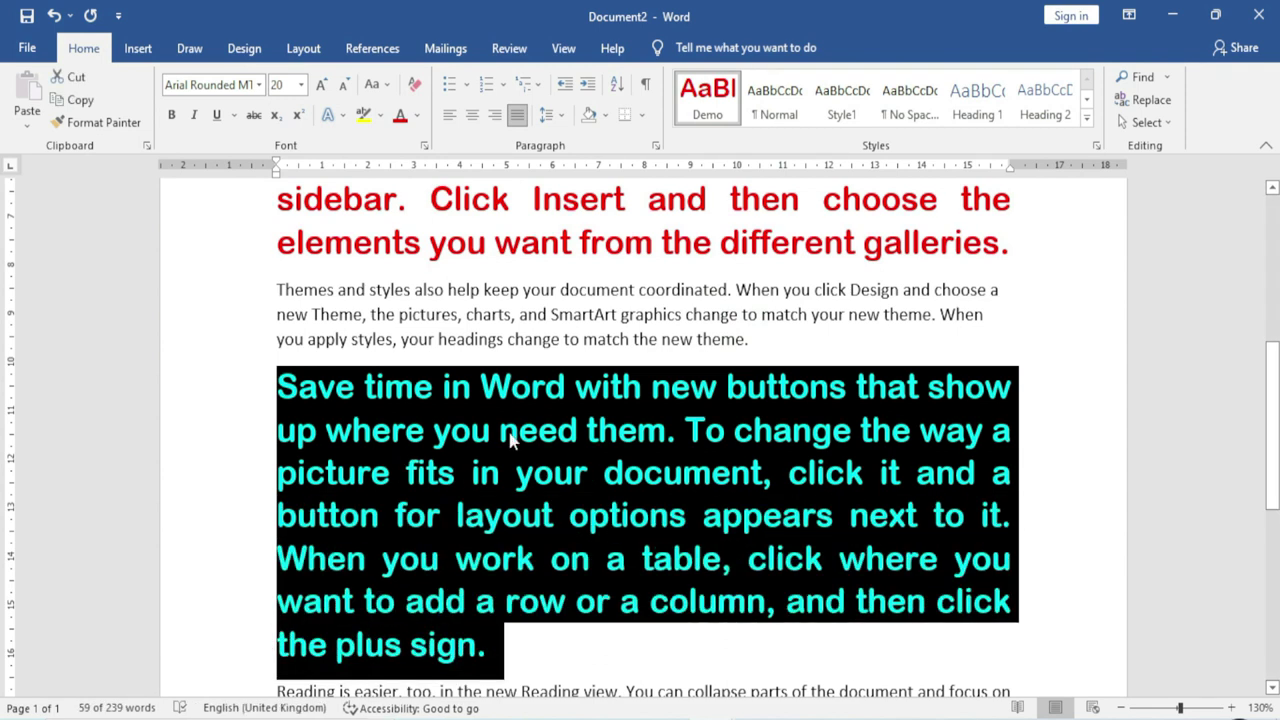
left_click(1087, 117)
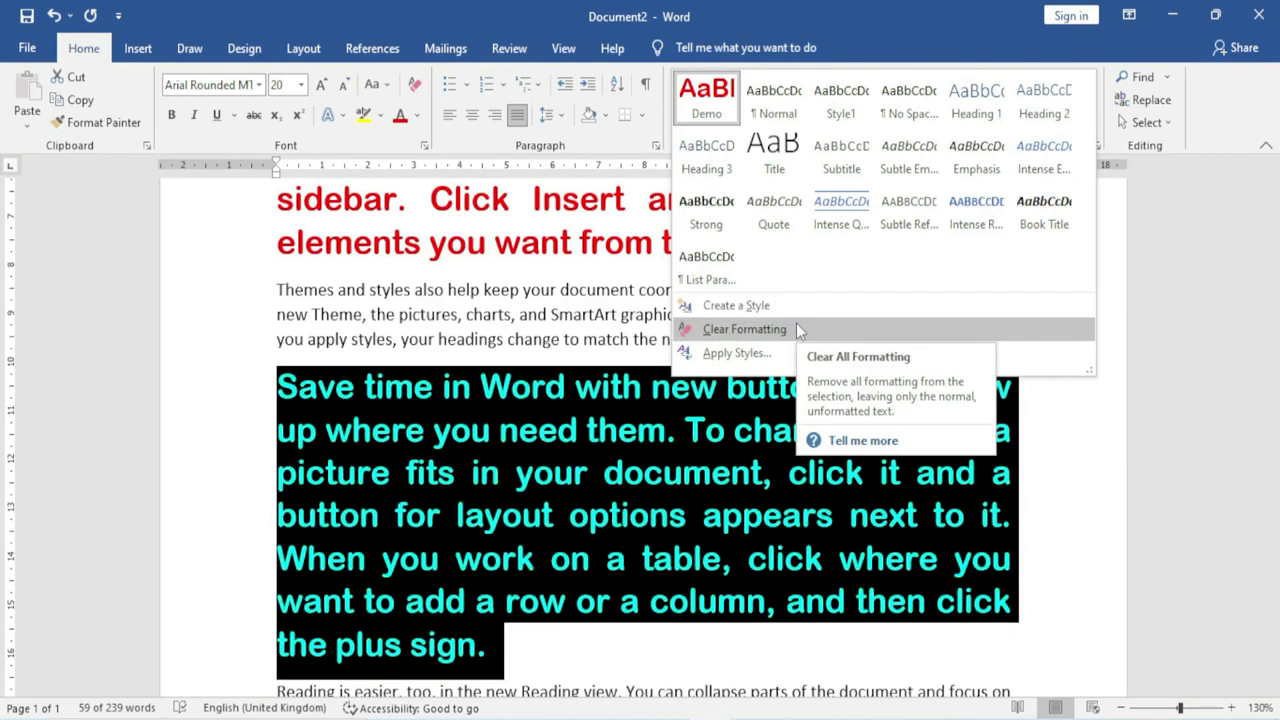
left_click(796, 329)
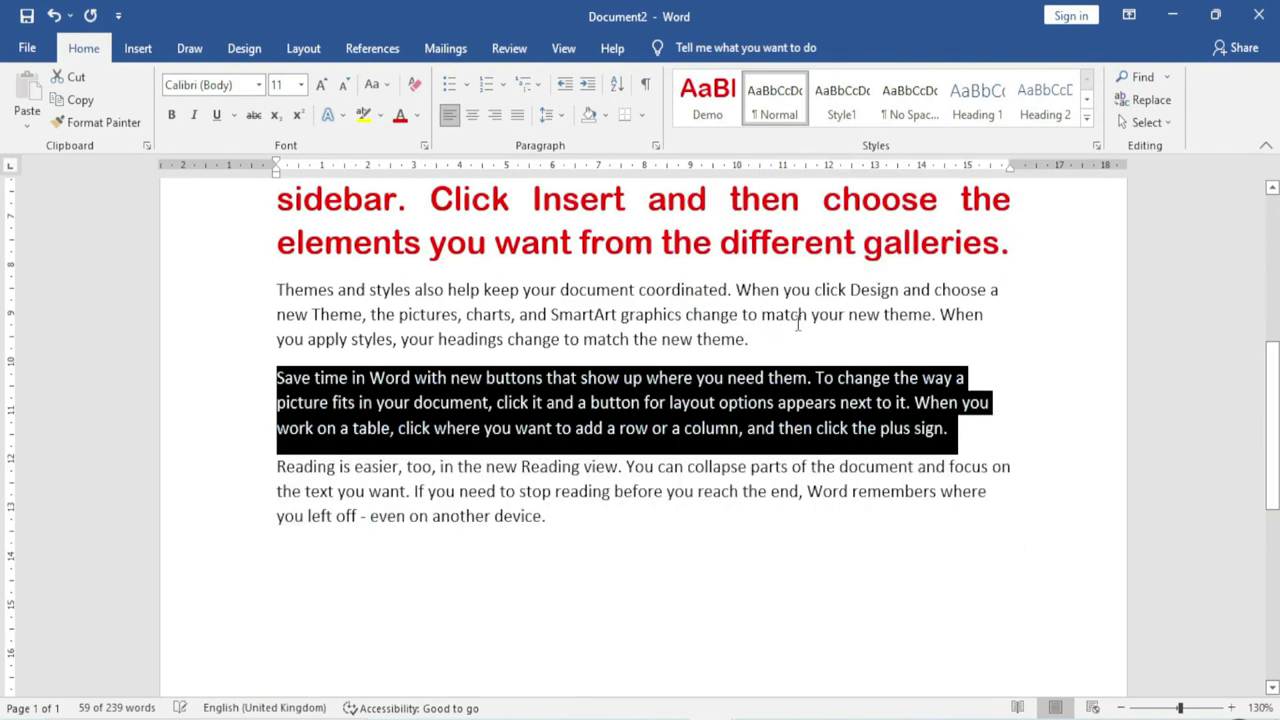
Step: Reselect the 'Save time in Word' paragraph and bring up the full Styles gallery
left_click(630, 447)
left_click_drag(237, 381, 265, 525)
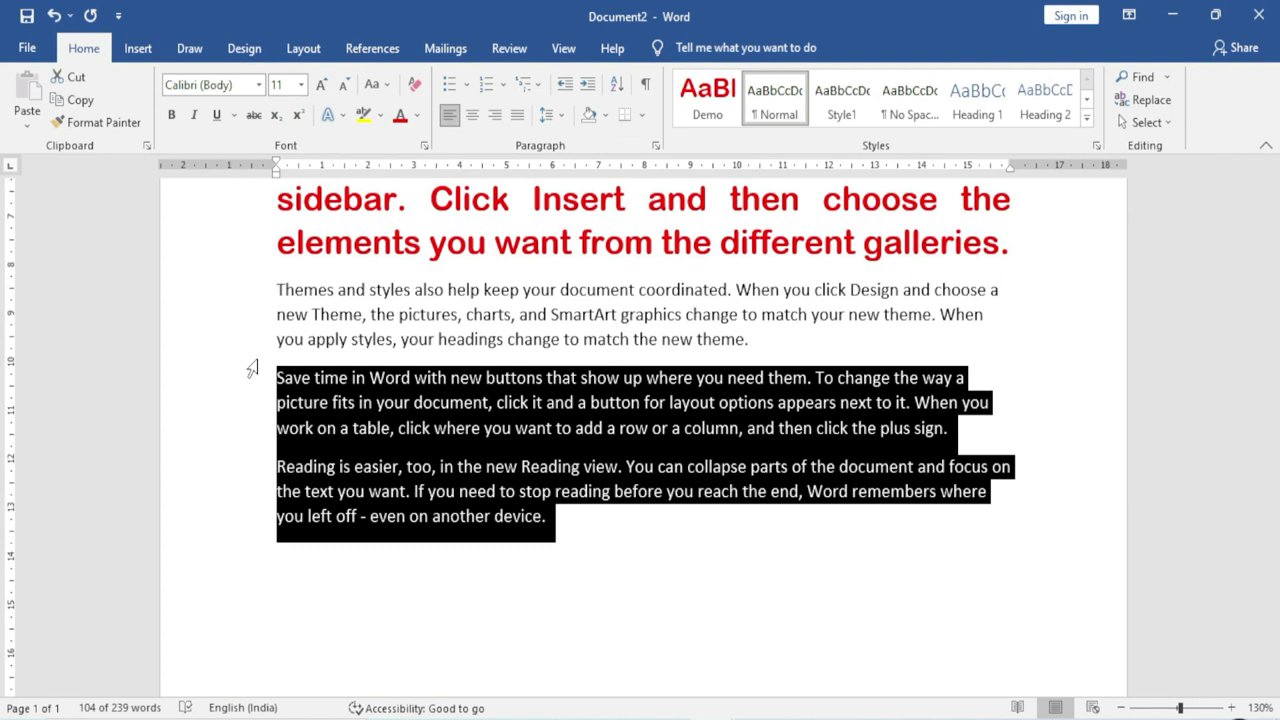
left_click(1087, 116)
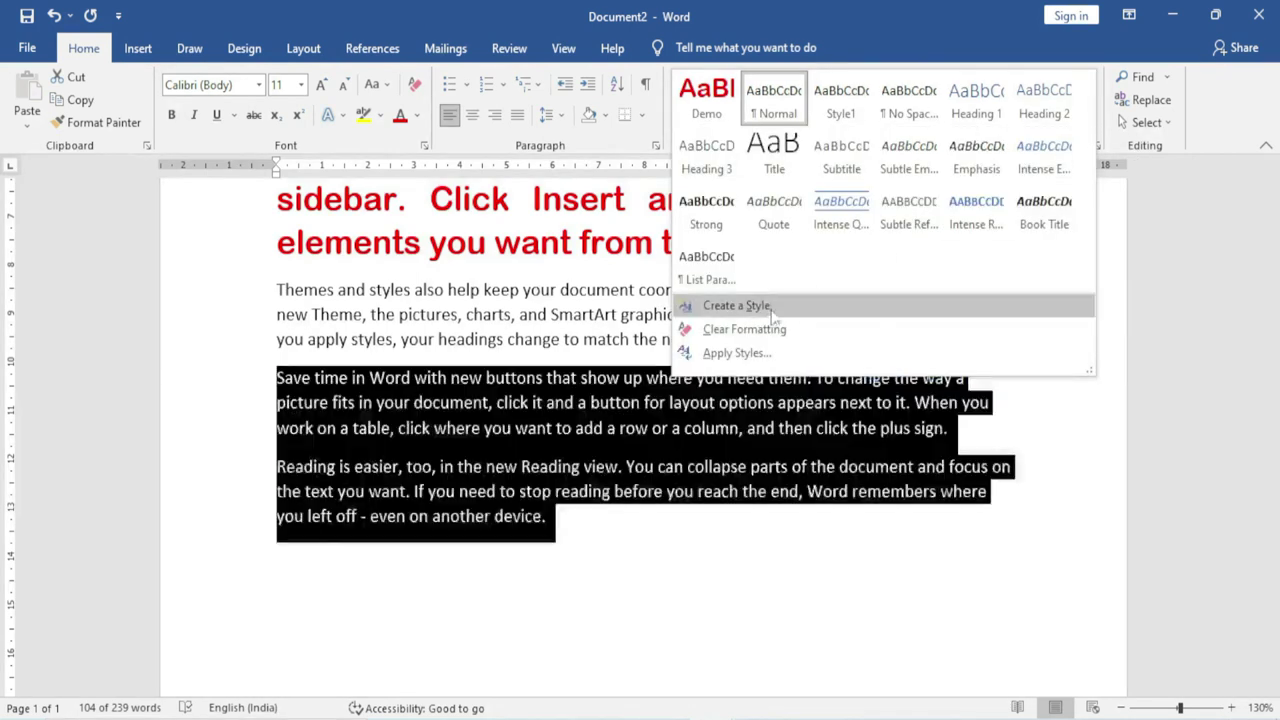
left_click(736, 545)
left_click(632, 551)
left_click(277, 378)
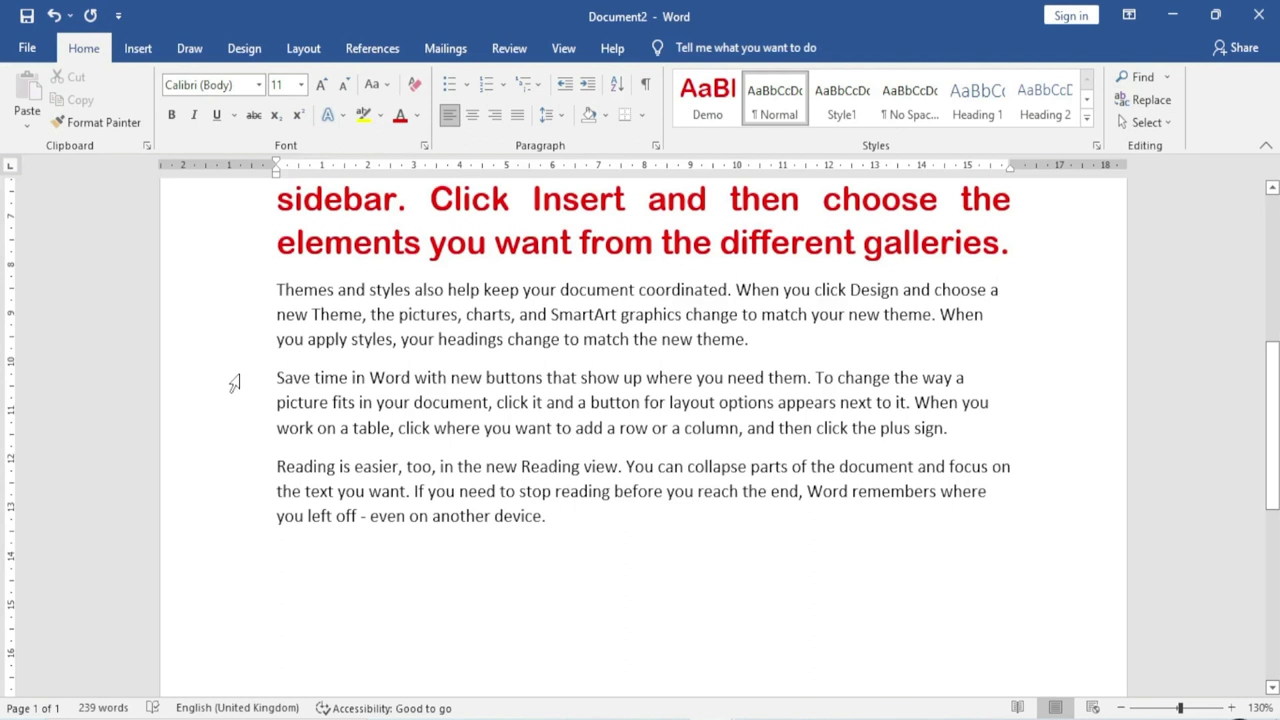
left_click_drag(234, 383, 243, 428)
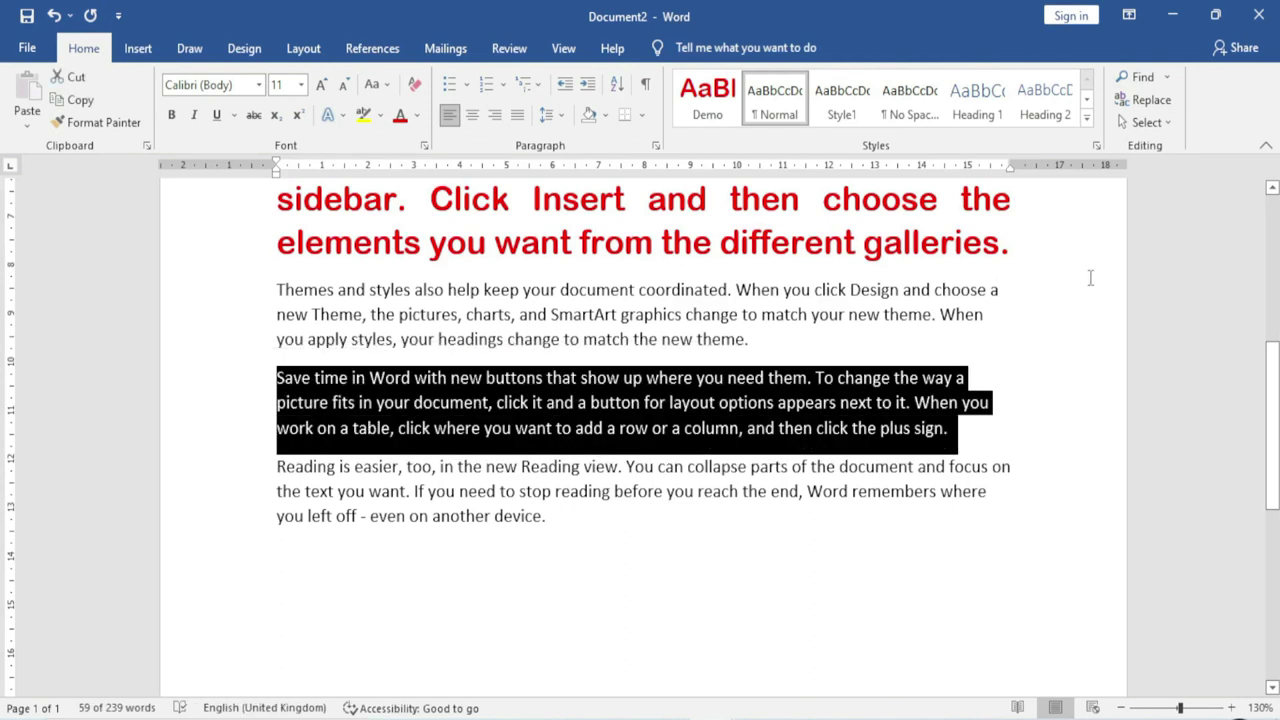
left_click(1086, 116)
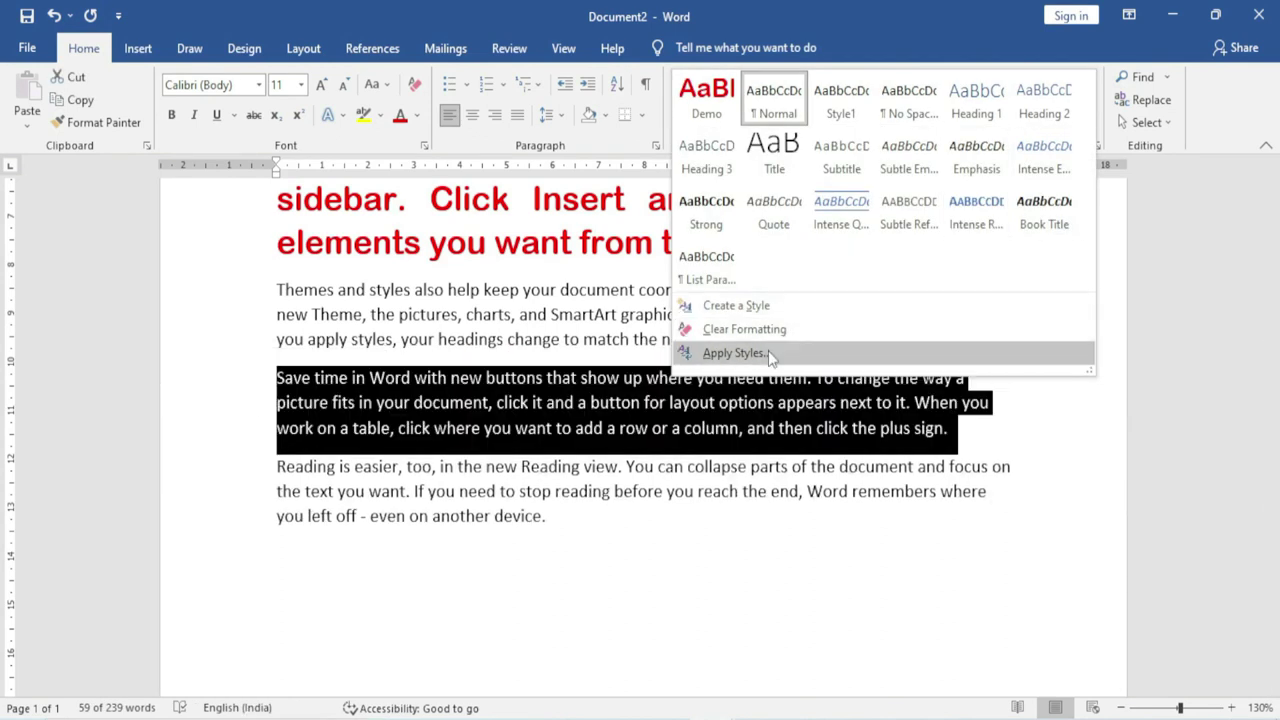
Step: Apply Heading 2 to the 'Save time' paragraph from the Apply Styles name list
left_click(735, 353)
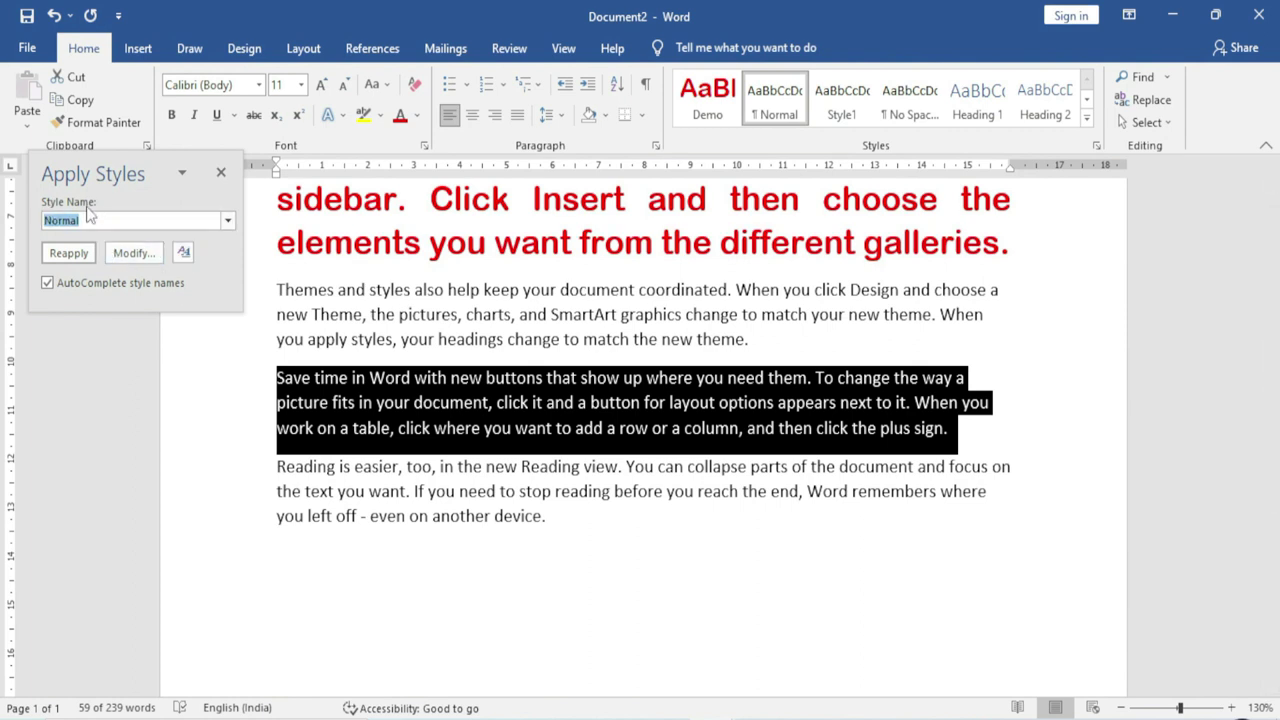
left_click(229, 221)
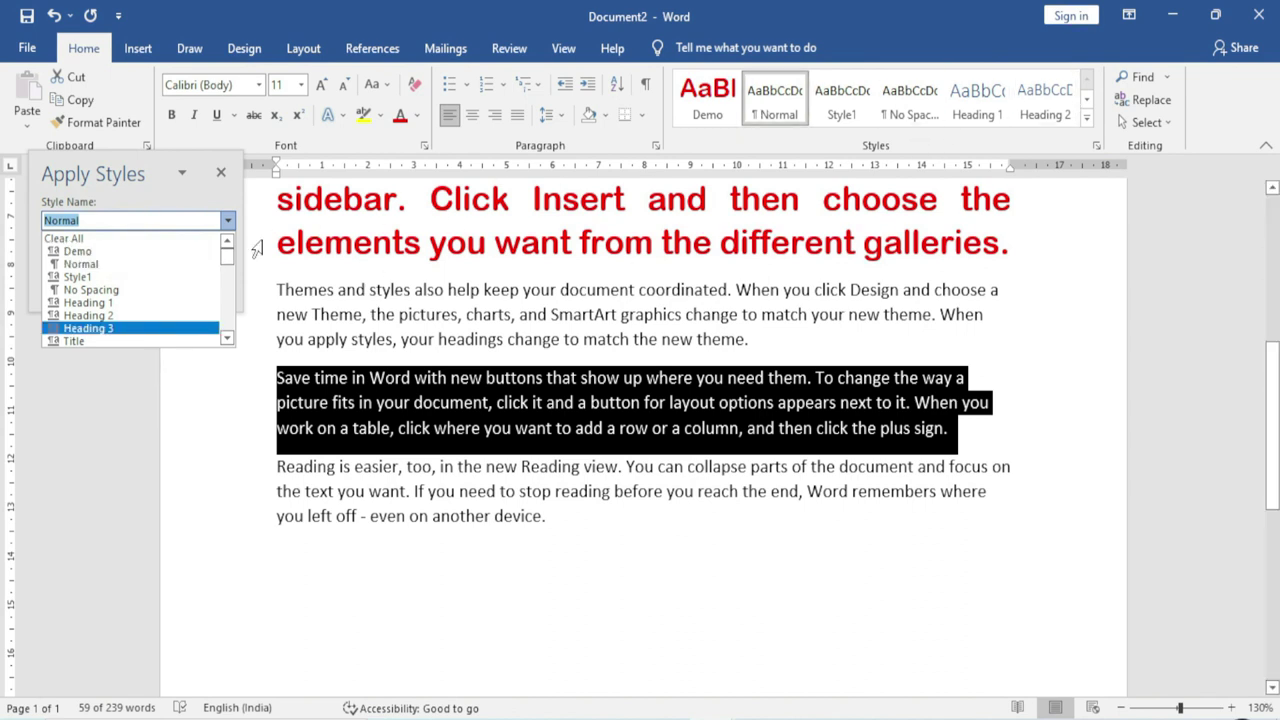
left_click_drag(227, 262, 227, 333)
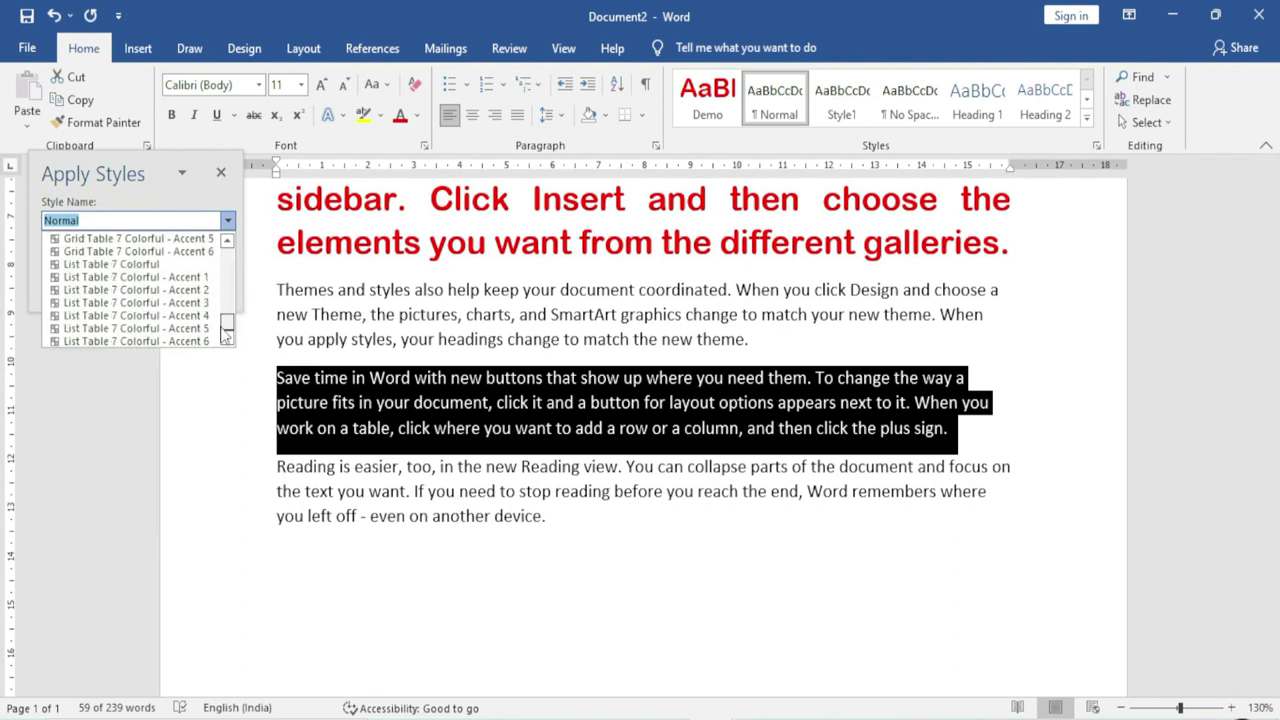
left_click_drag(227, 335, 231, 254)
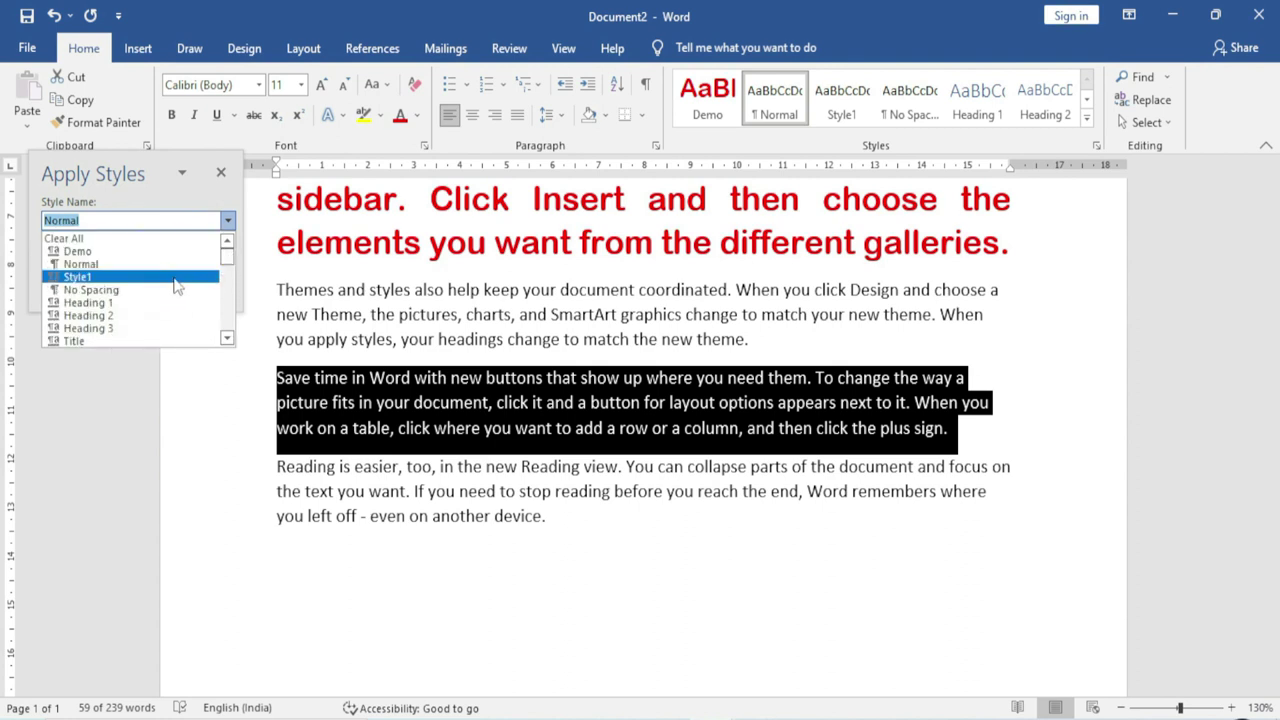
left_click(100, 315)
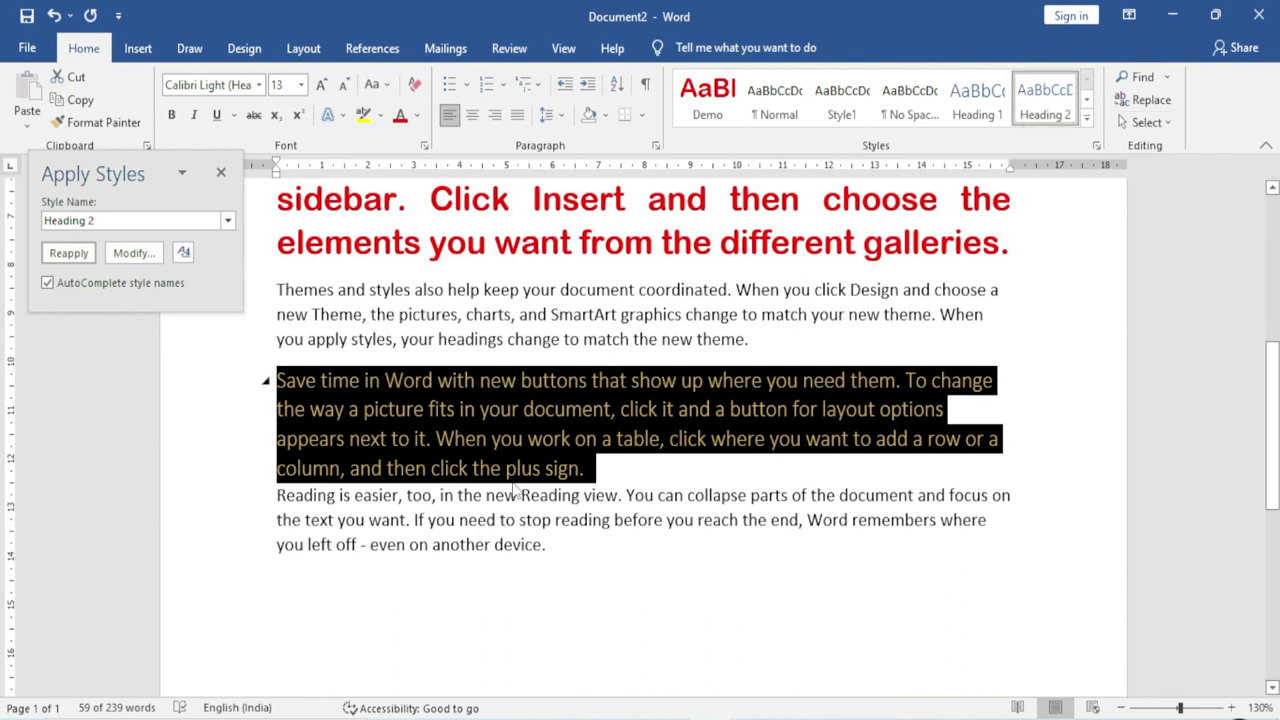
left_click(337, 468)
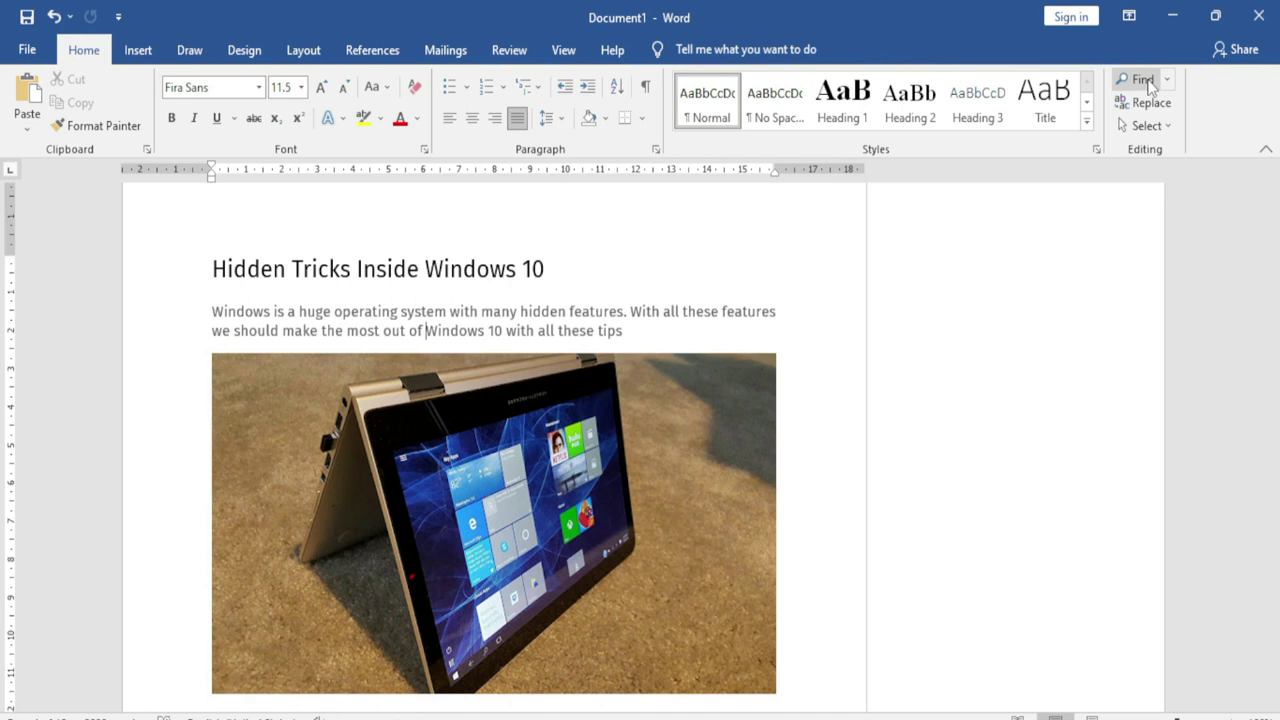
Step: Try a Navigation pane search for 'your', clear it, and list the document's headings
left_click(1143, 88)
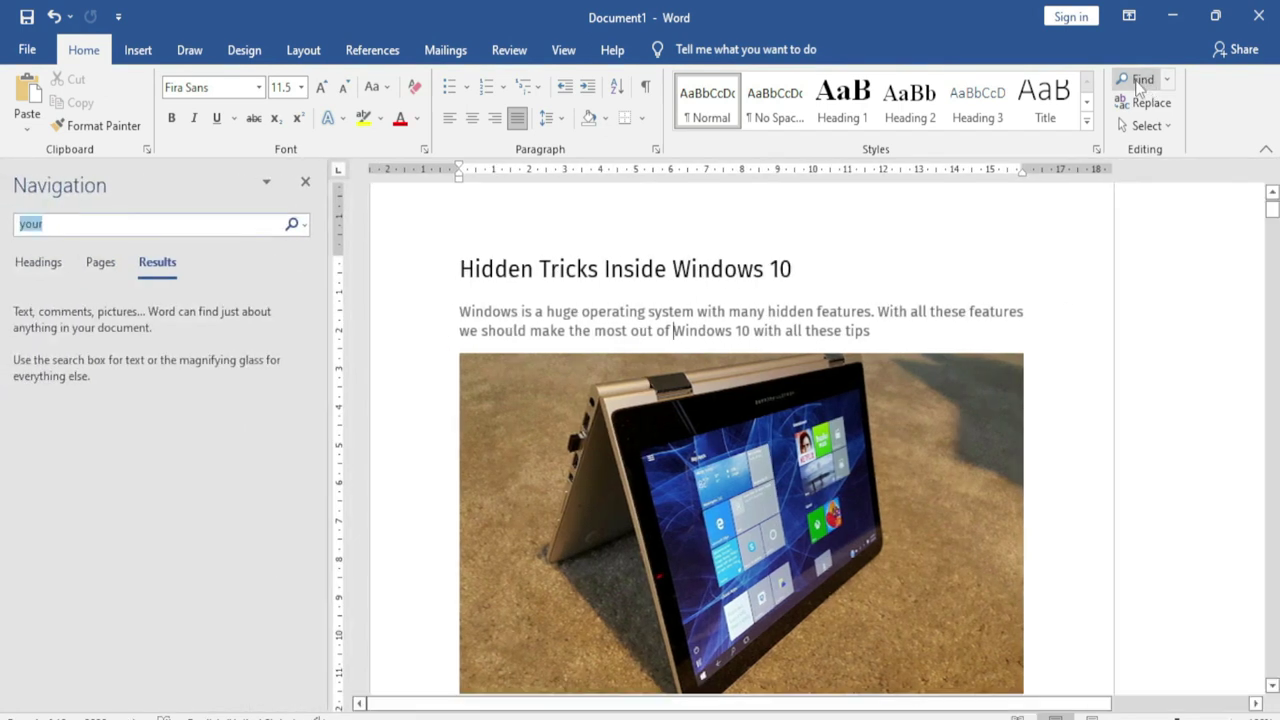
type("your")
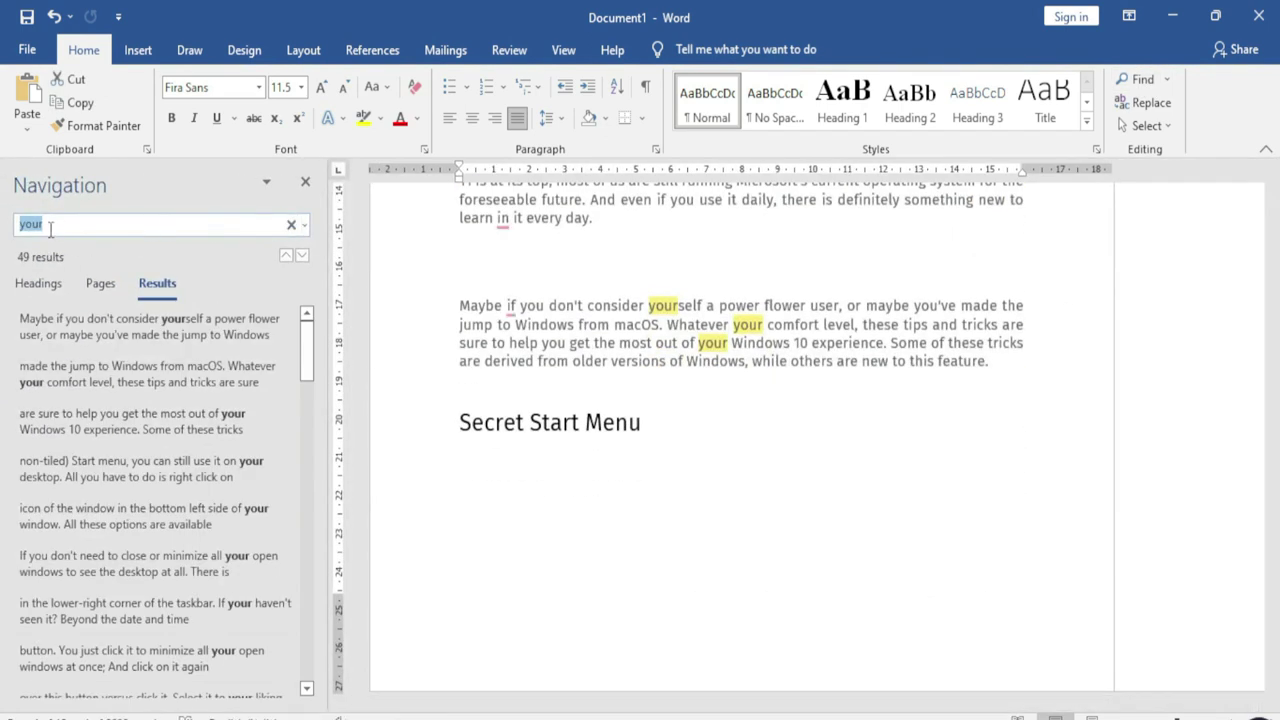
key("BackSpace")
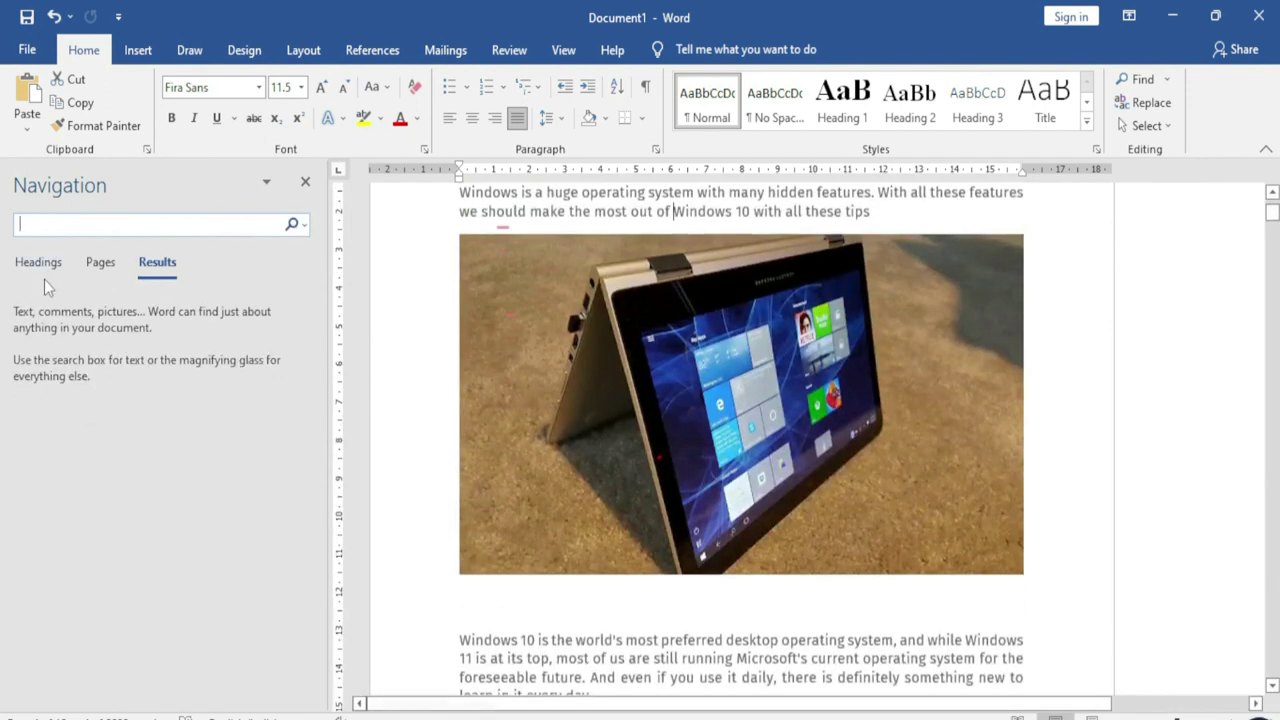
left_click(38, 263)
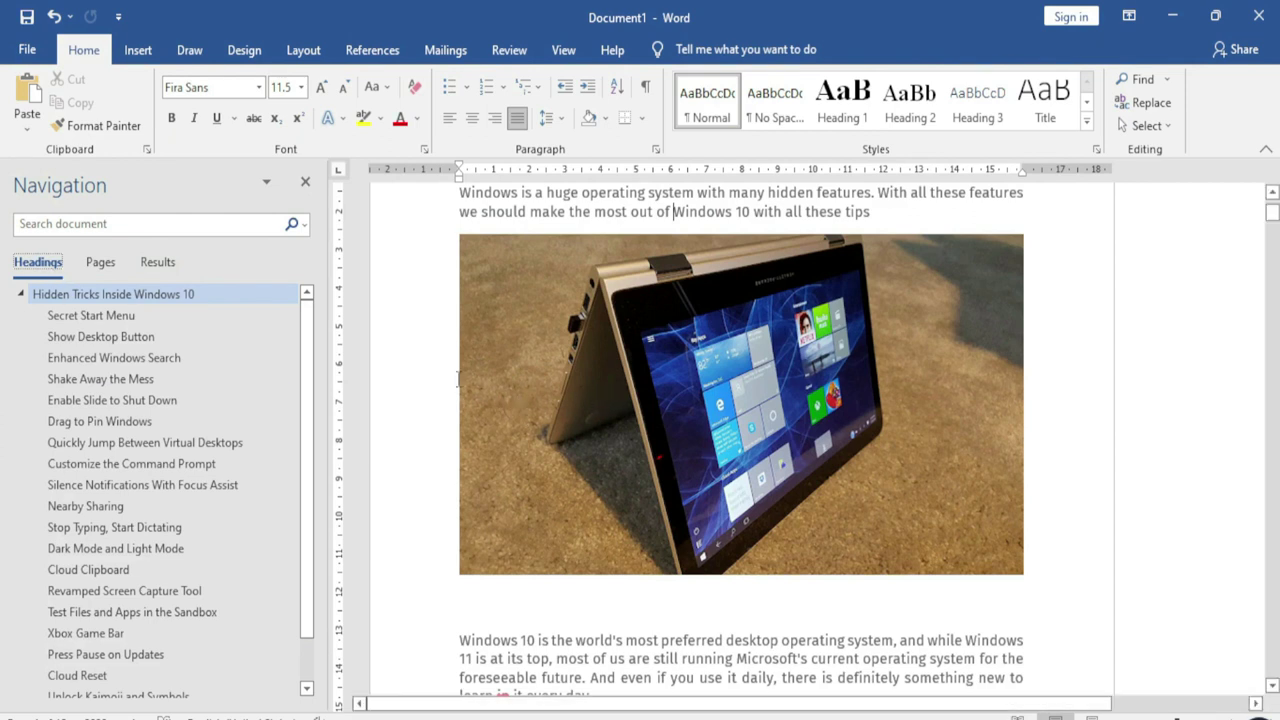
Step: Jump to Quickly Jump Between Virtual Desktops, Show Desktop Button, then Revamped Screen Capture Tool
left_click(497, 412)
scroll(510, 425, "down", 4)
scroll(537, 449, "down", 3)
scroll(537, 449, "down", 3)
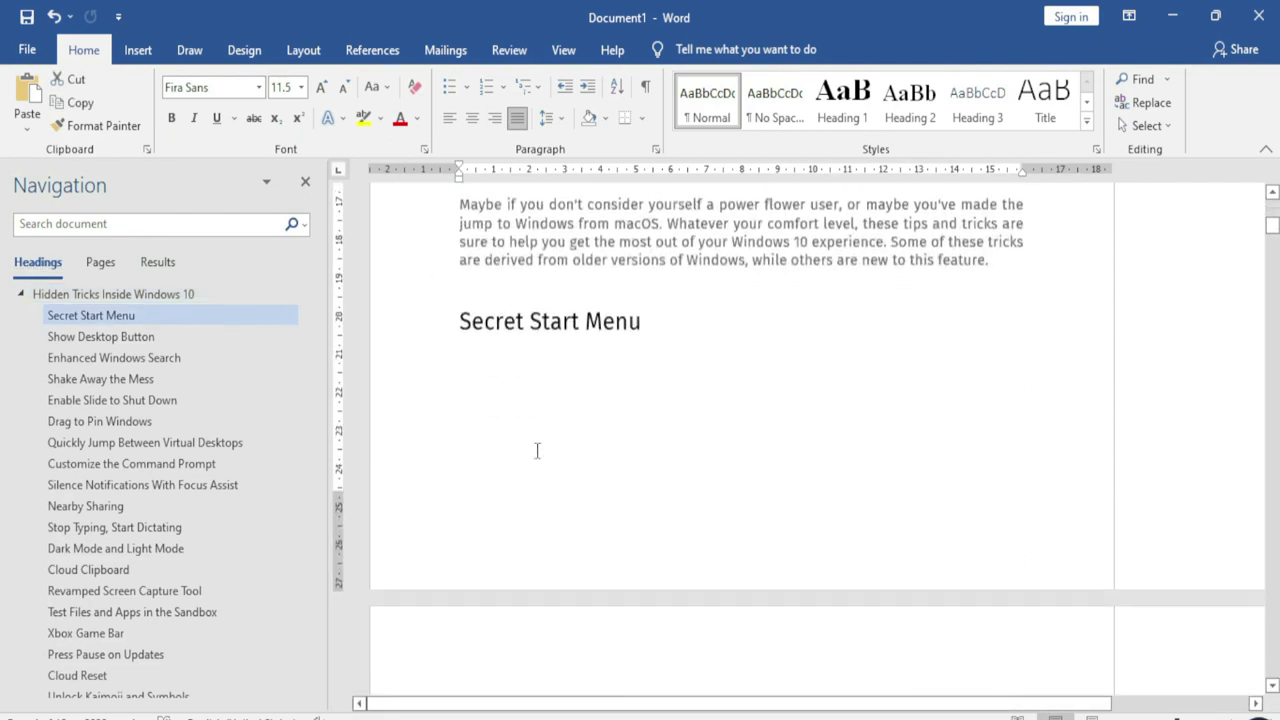
scroll(537, 451, "down", 3)
scroll(537, 451, "down", 4)
scroll(537, 451, "down", 3)
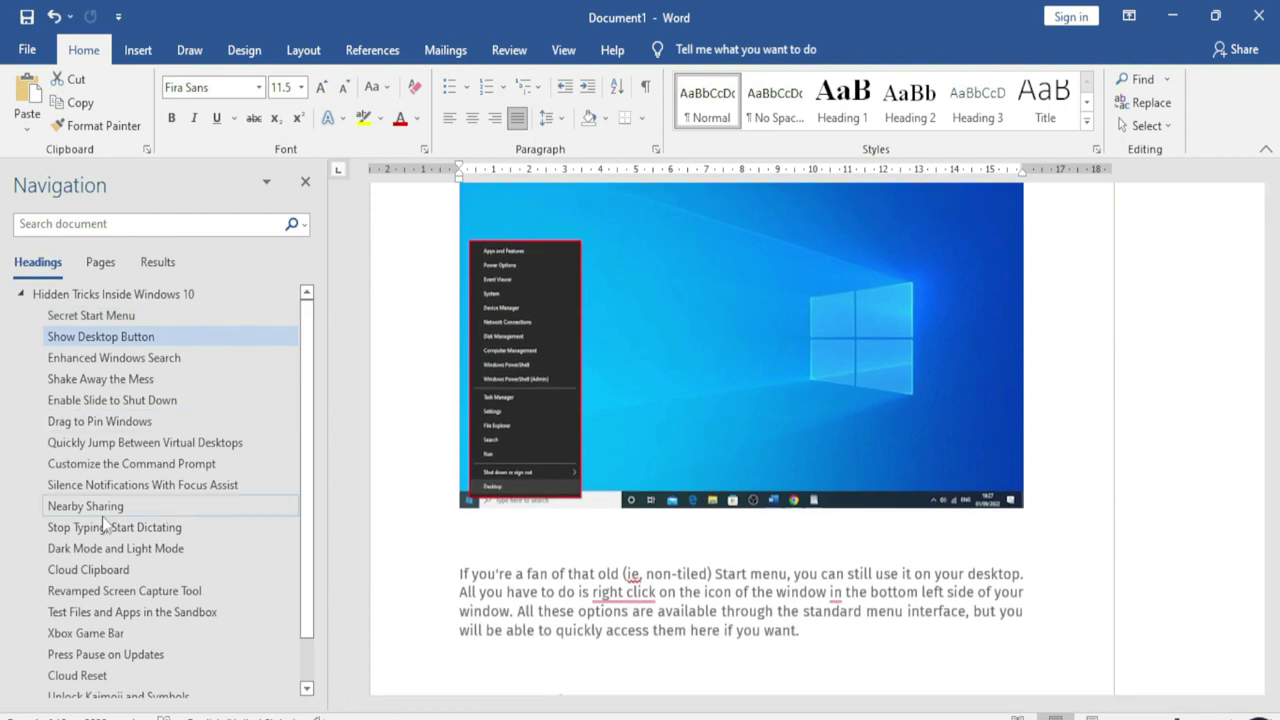
left_click(120, 442)
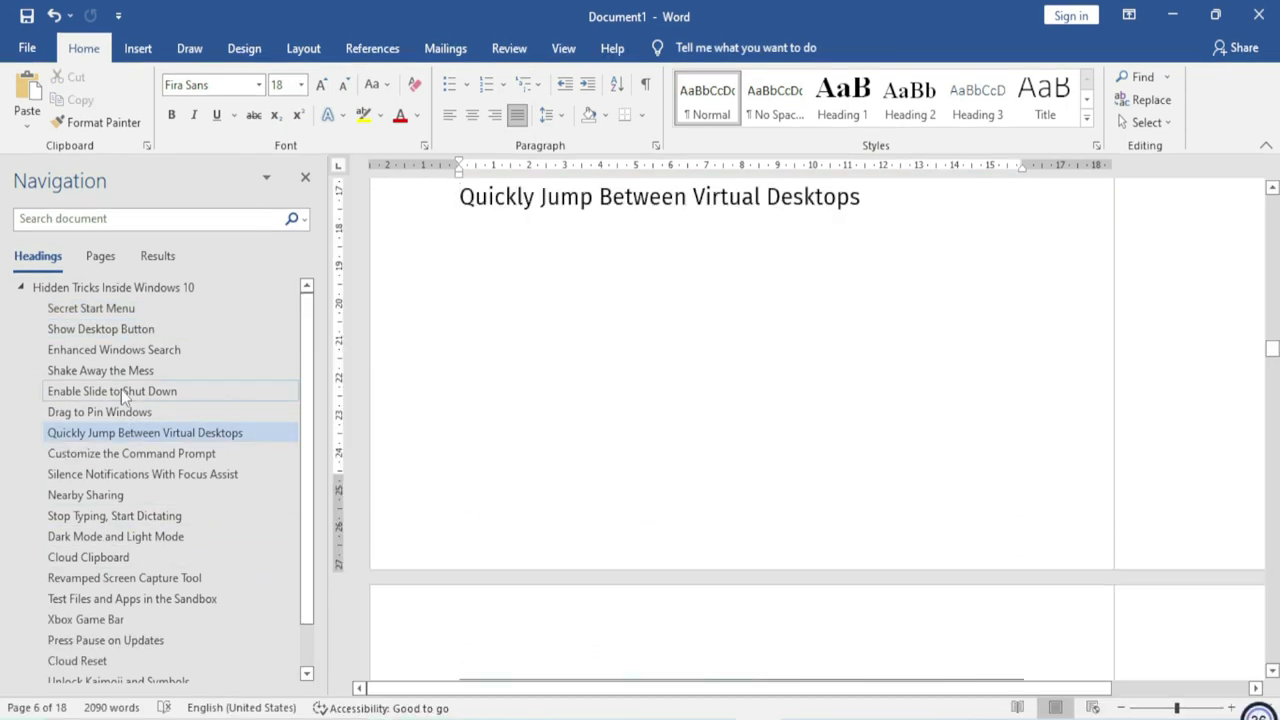
left_click(97, 338)
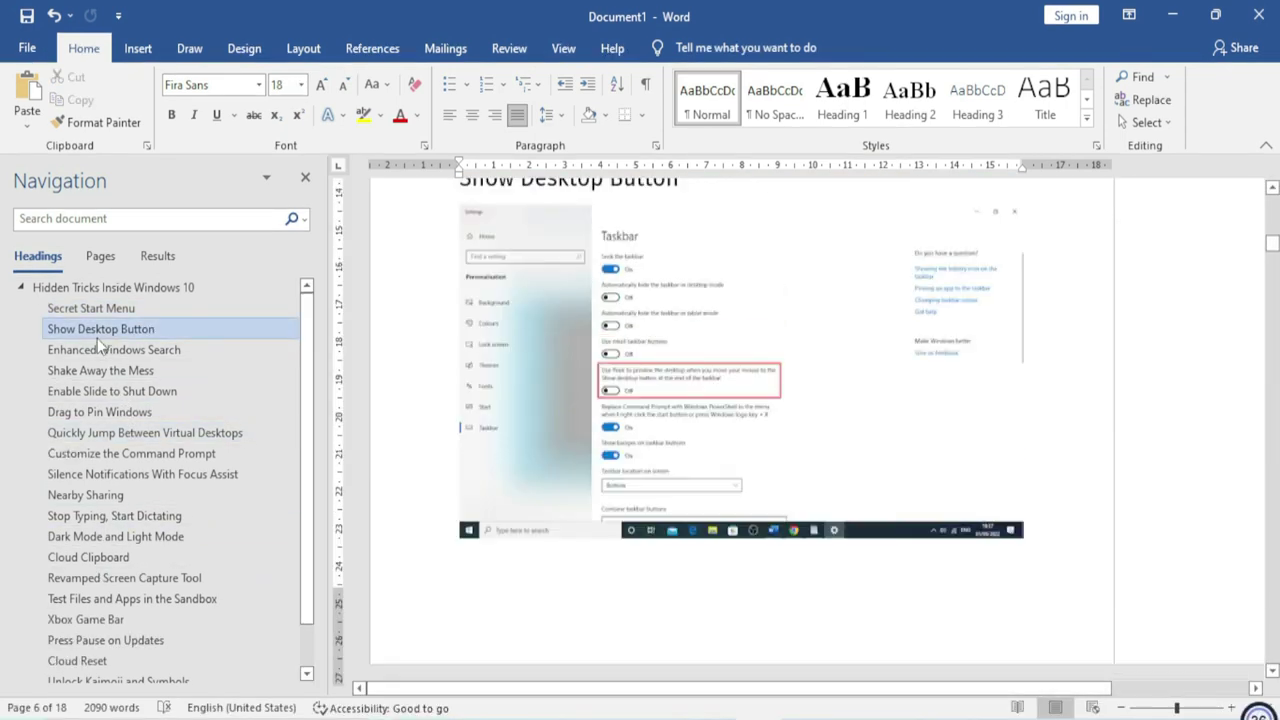
scroll(110, 411, "down", 1)
left_click(130, 527)
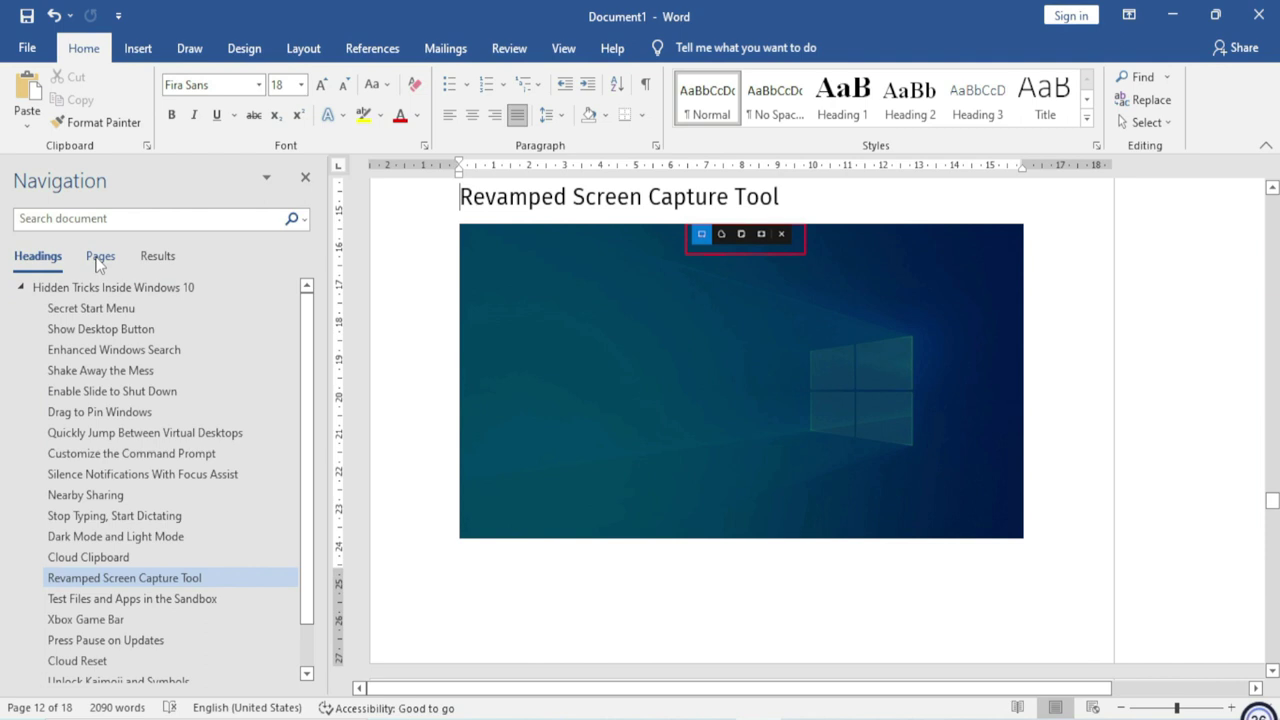
Step: Go to page 6 via the page thumbnails, then show the still-empty Results view
left_click(99, 258)
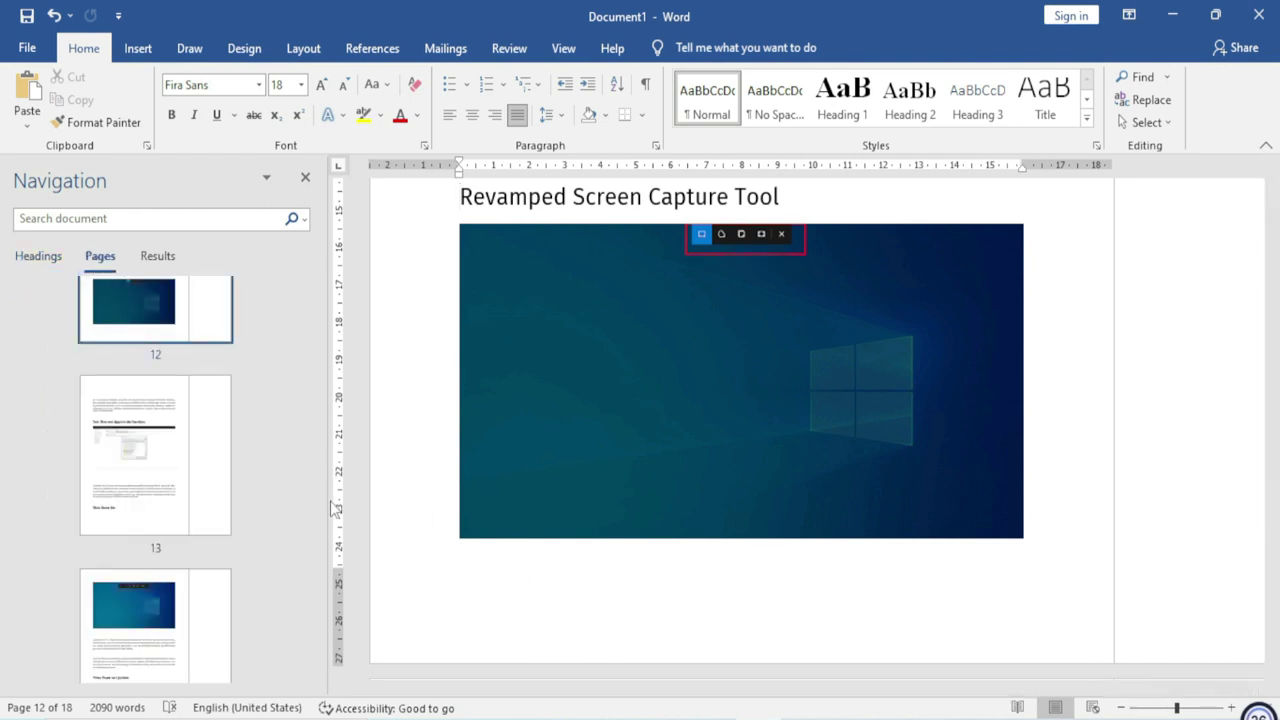
mouse_move(307, 553)
left_mouse_down()
mouse_move(320, 374)
mouse_move(297, 420)
left_mouse_up()
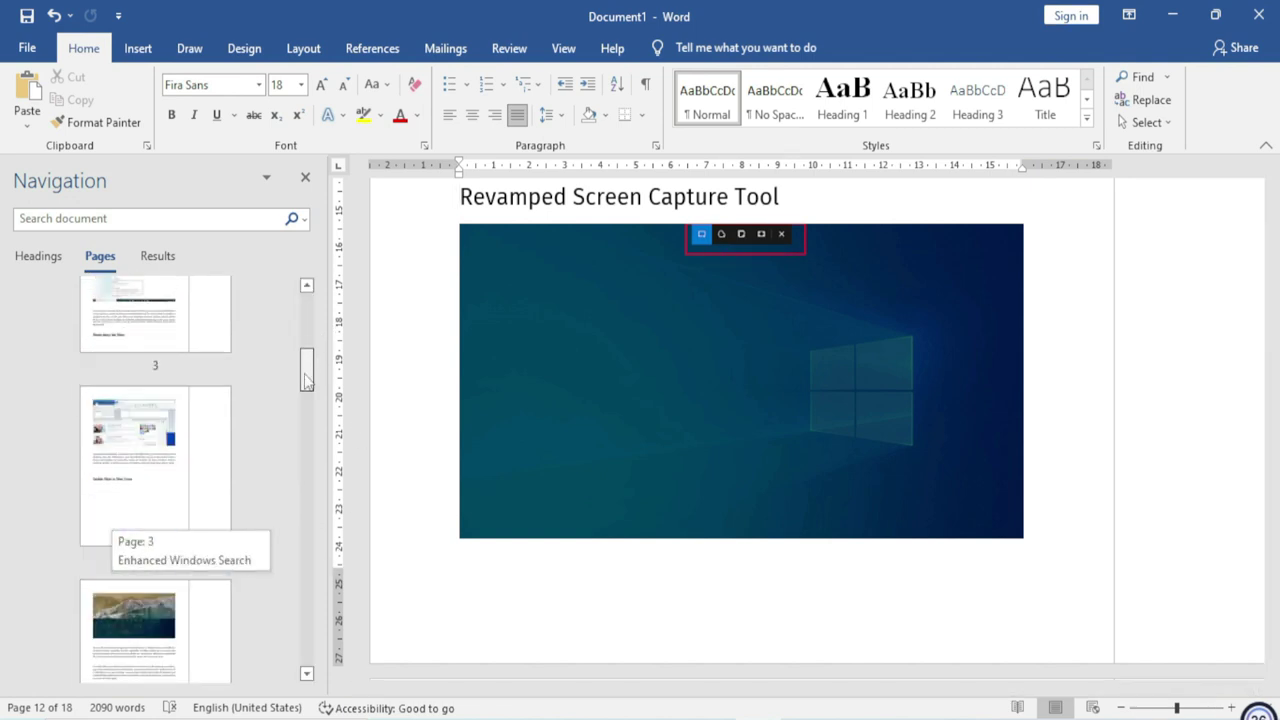
left_click(137, 388)
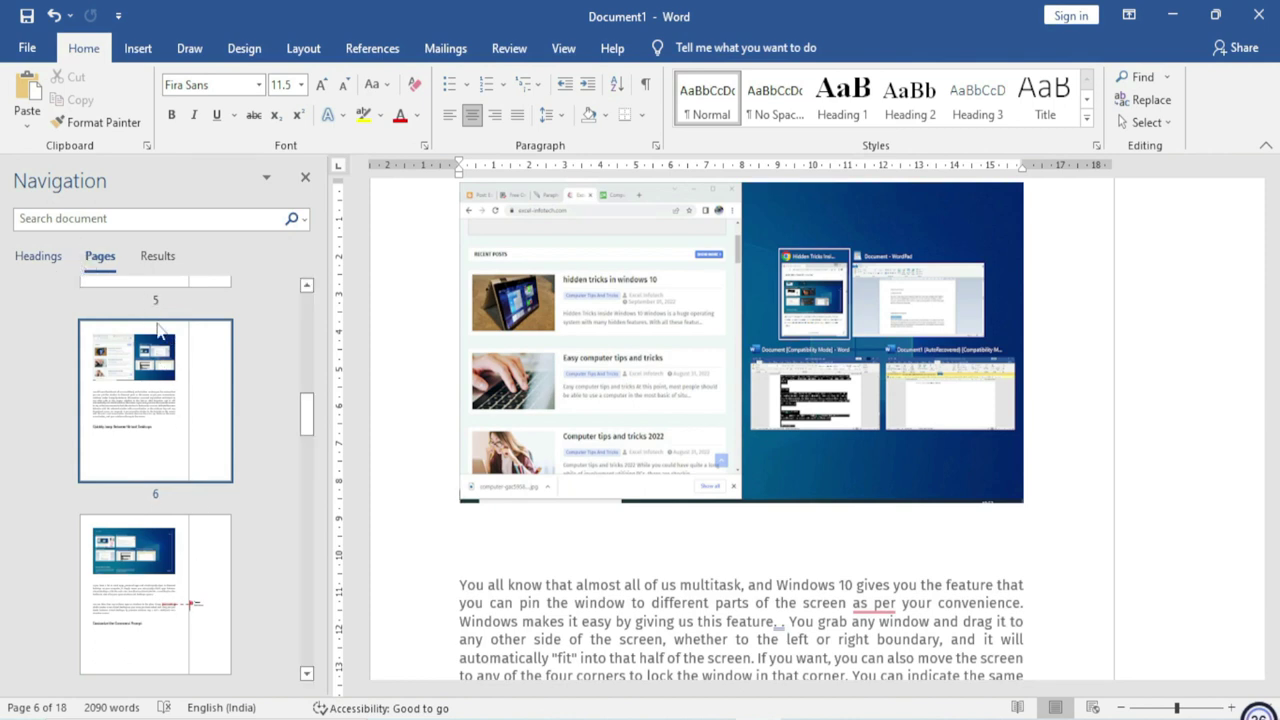
left_click(150, 261)
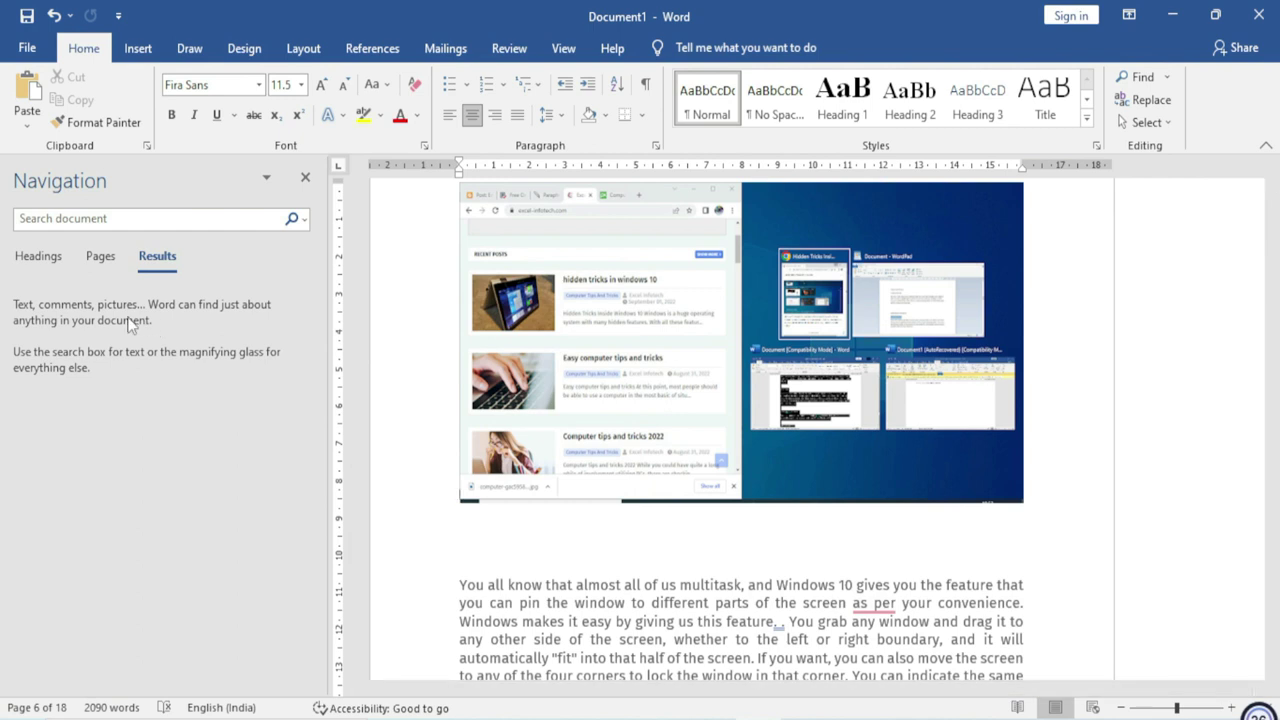
Step: Search the document for 'your', finding 49 matches, and browse the results list
left_click(90, 222)
type("your")
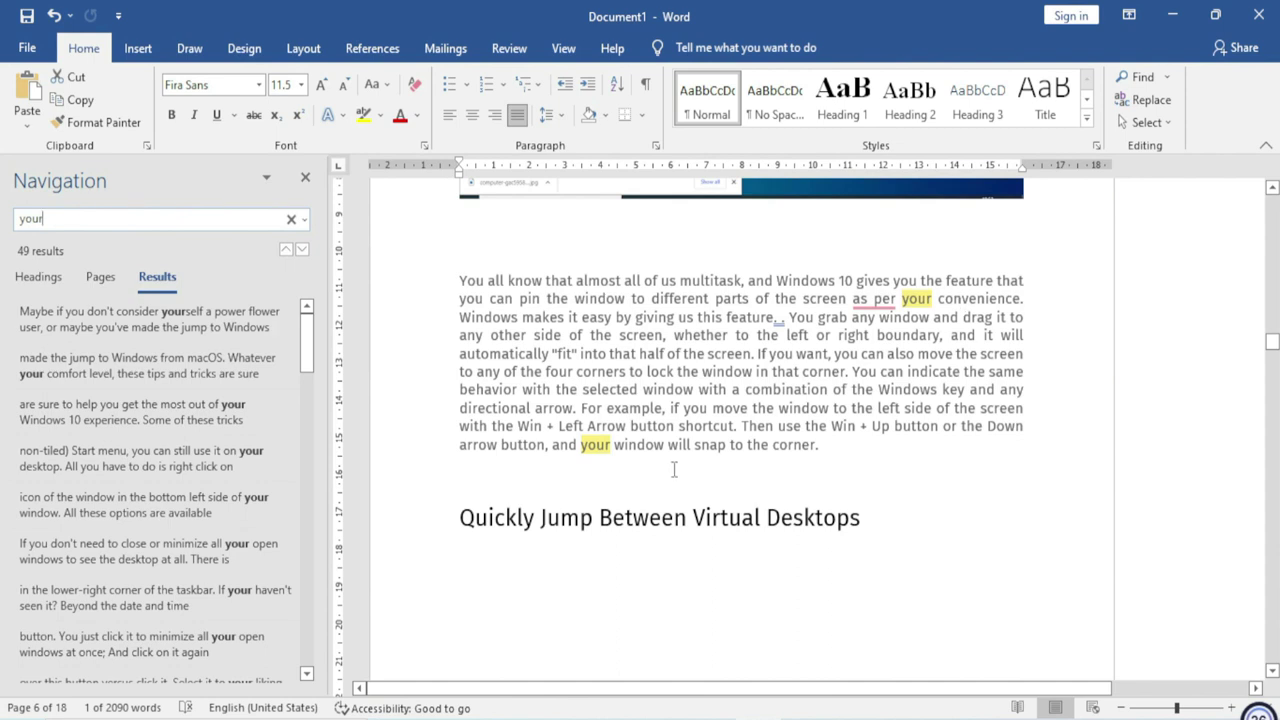
scroll(674, 470, "down", 3)
scroll(674, 470, "down", 5)
scroll(674, 470, "down", 2)
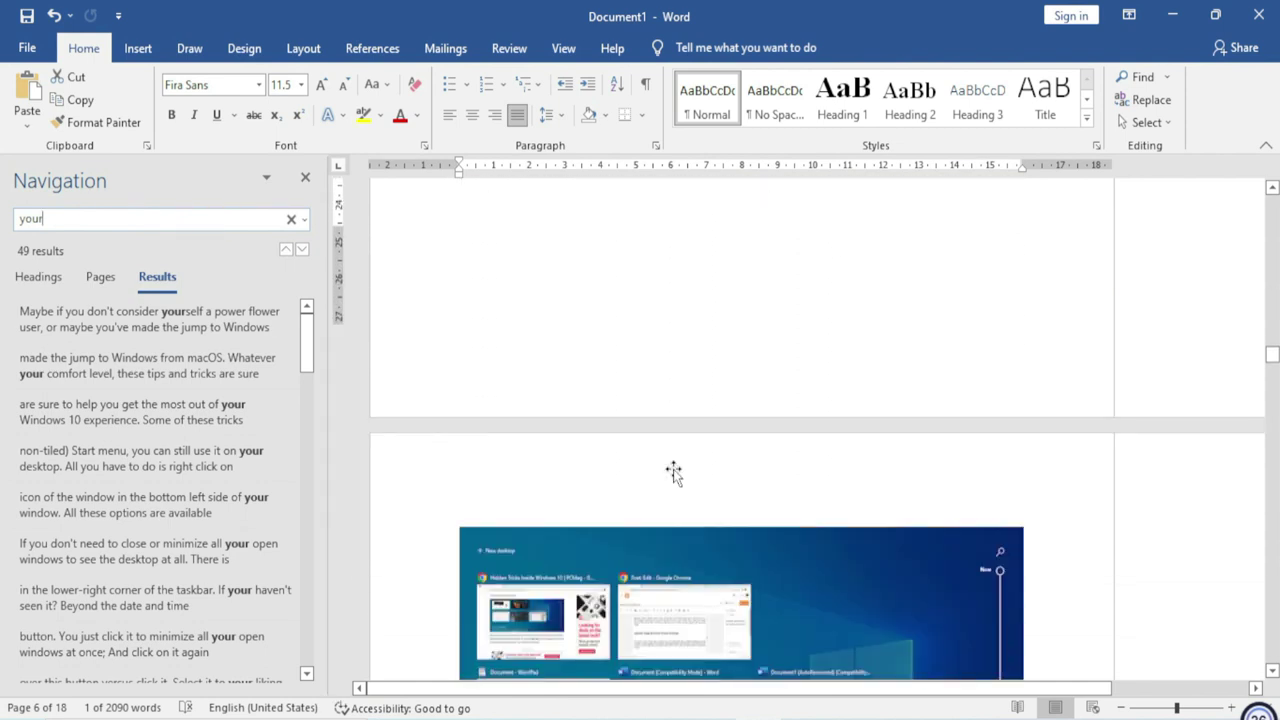
scroll(675, 472, "down", 8)
scroll(675, 472, "down", 3)
scroll(618, 424, "up", 2)
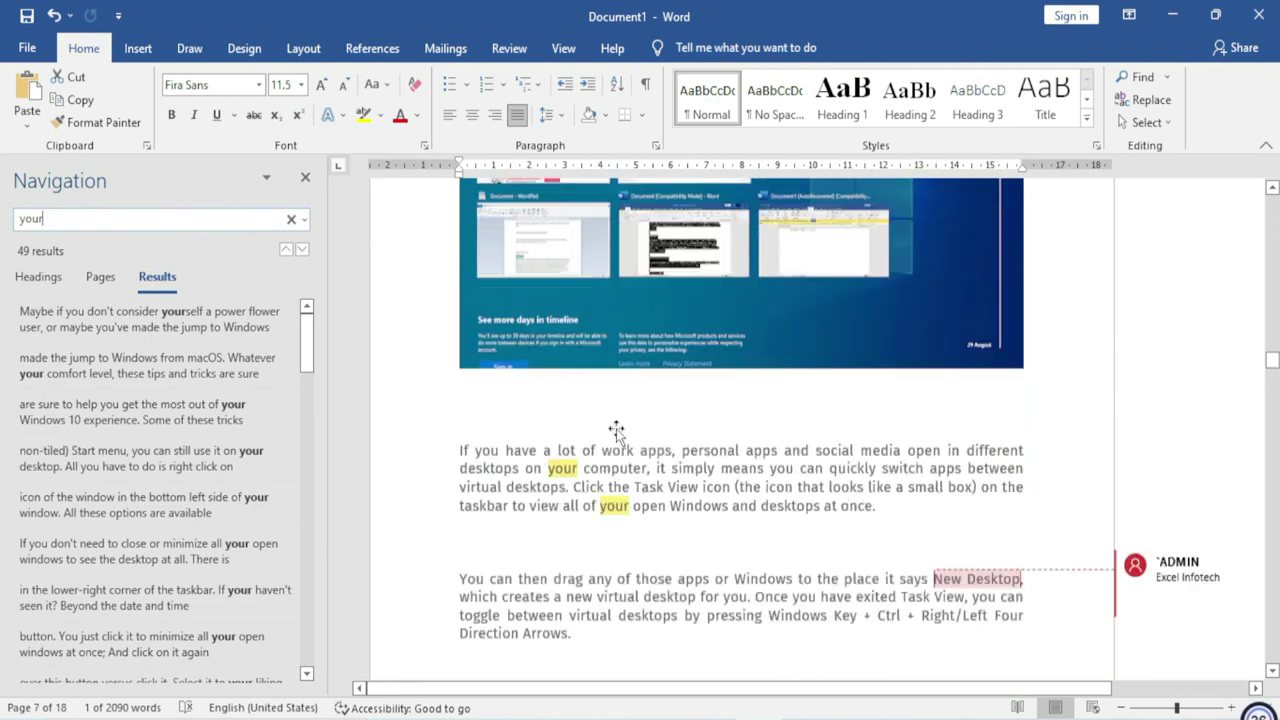
scroll(618, 424, "up", 5)
scroll(618, 426, "up", 6)
scroll(618, 428, "up", 6)
scroll(618, 428, "up", 1)
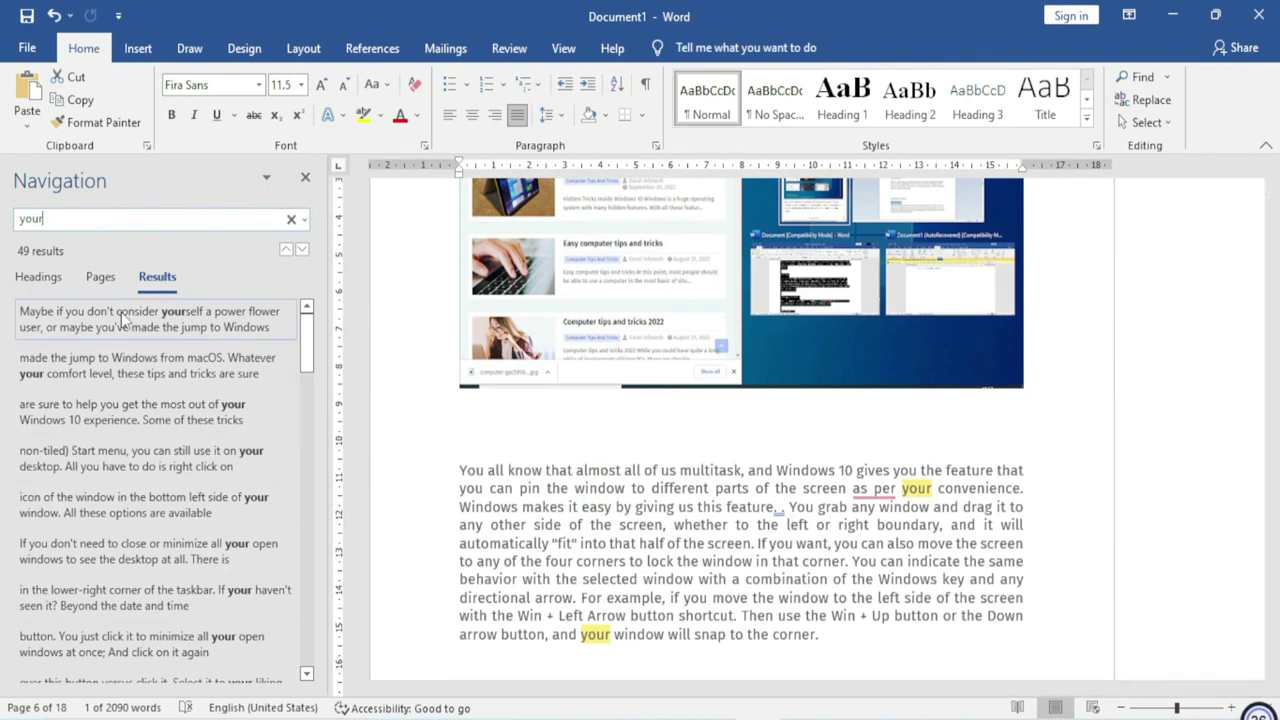
scroll(298, 390, "down", 3)
scroll(295, 410, "down", 3)
scroll(292, 430, "down", 3)
scroll(289, 448, "down", 3)
scroll(287, 465, "down", 3)
scroll(285, 490, "down", 3)
scroll(282, 515, "down", 3)
scroll(280, 538, "down", 2)
scroll(281, 532, "up", 1)
scroll(281, 525, "up", 1)
scroll(281, 519, "up", 1)
scroll(281, 517, "up", 1)
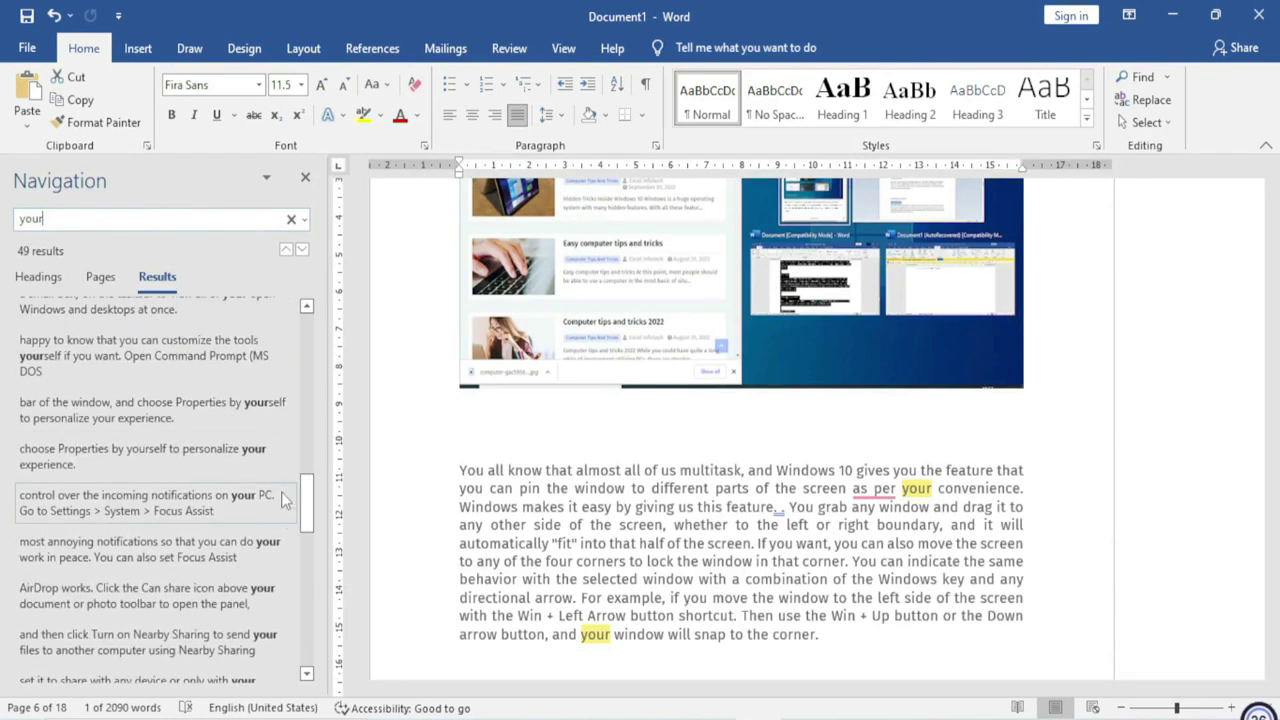
Step: Jump to the page 8 match in the Command Prompt paragraph and close the Navigation pane
left_click(199, 413)
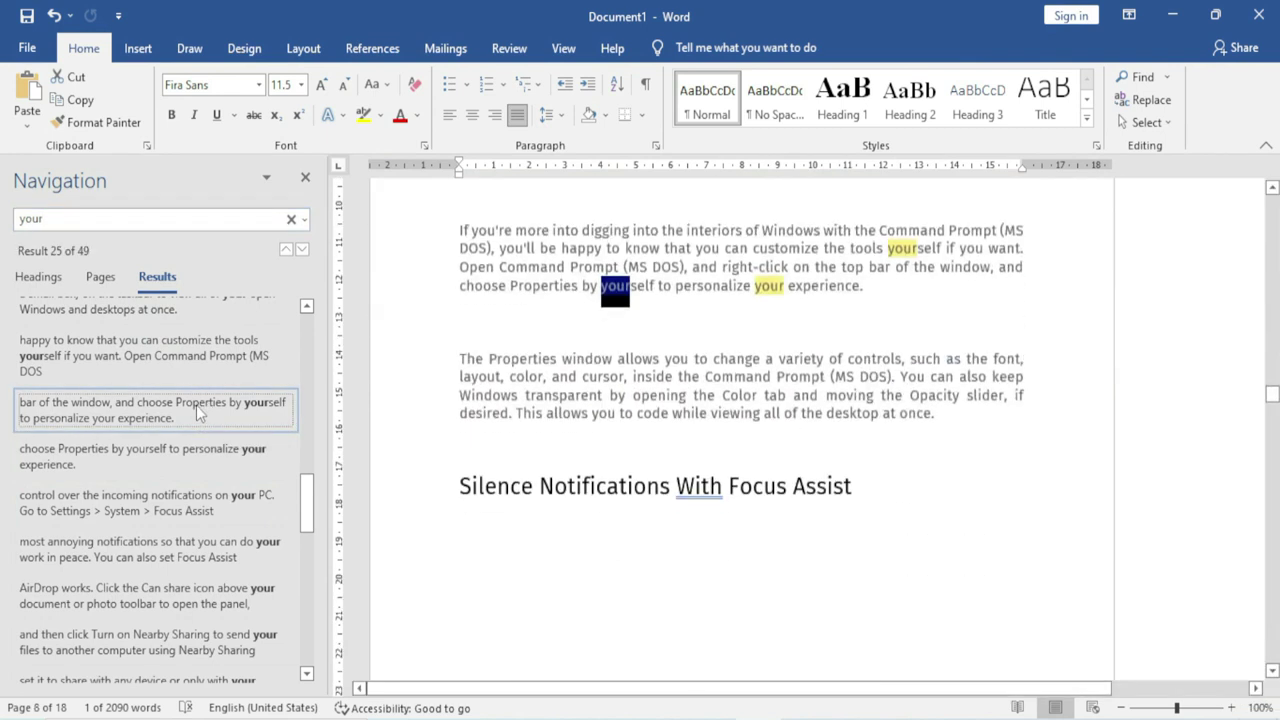
left_click_drag(307, 505, 309, 344)
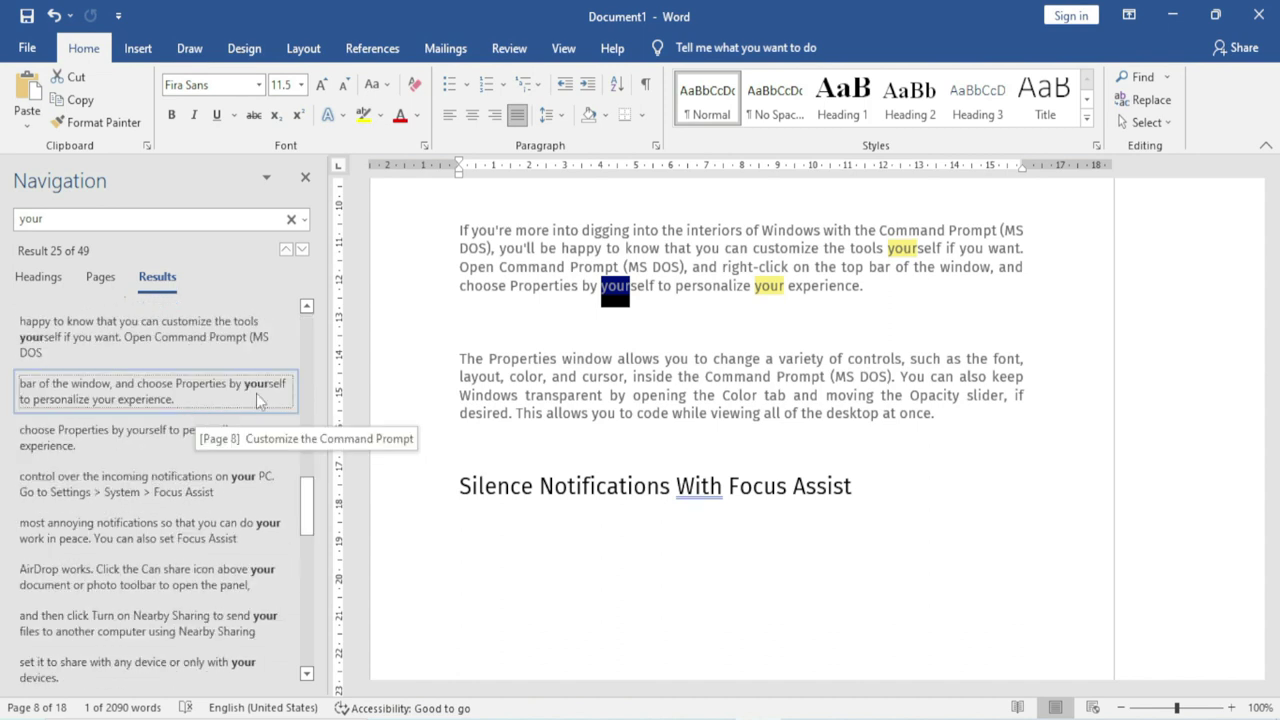
left_click(305, 178)
Step: Open the Advanced Find dialog for 'your' and move it to the right side
left_click(520, 349)
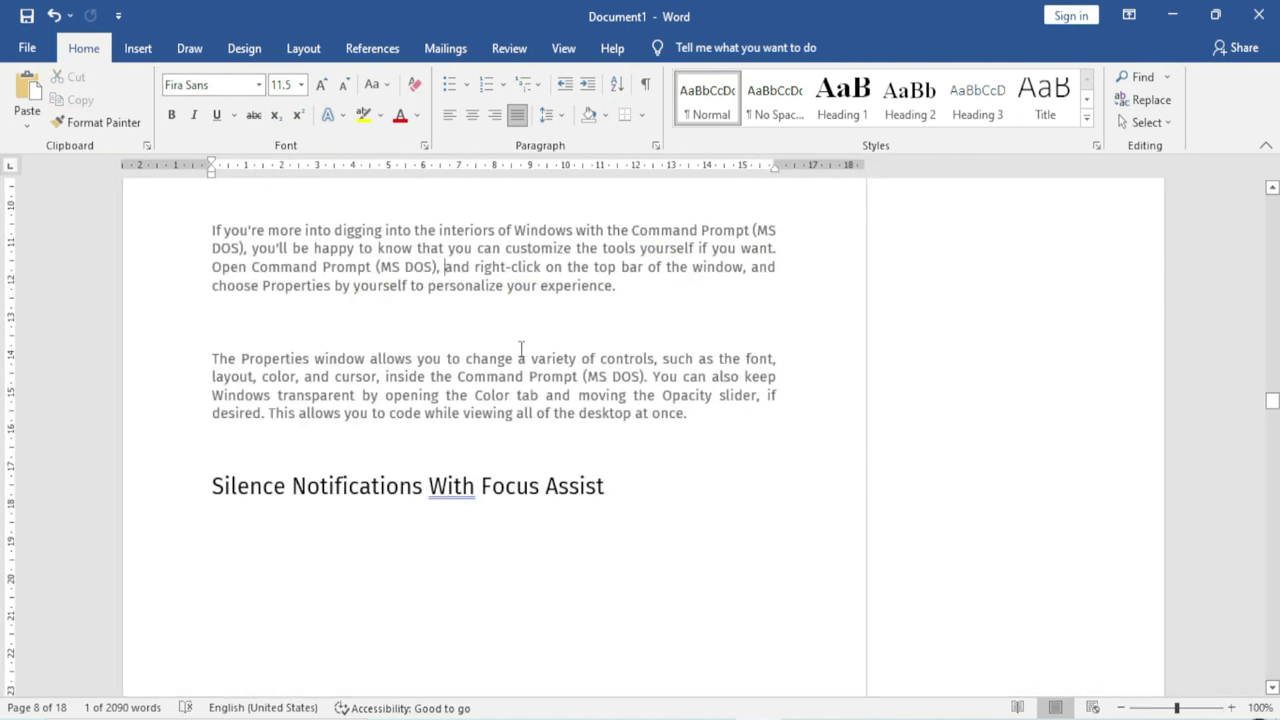
scroll(530, 366, "up", 4)
scroll(530, 366, "up", 3)
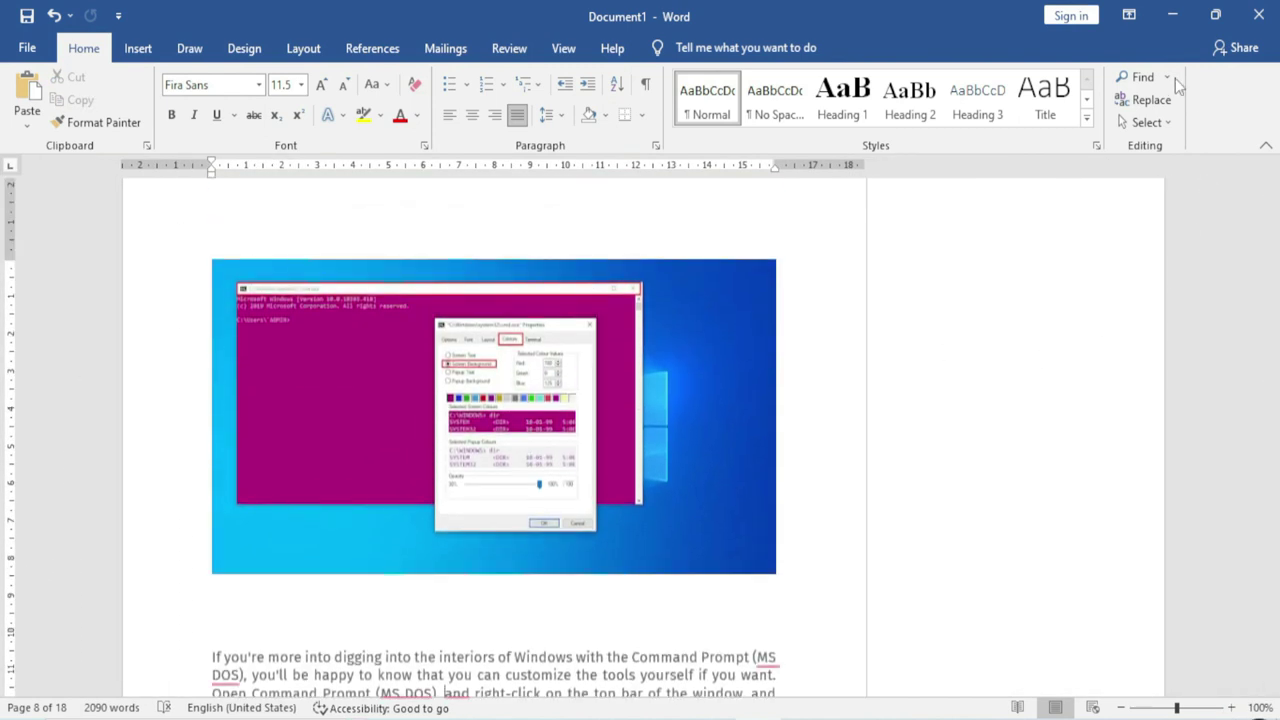
left_click(1167, 77)
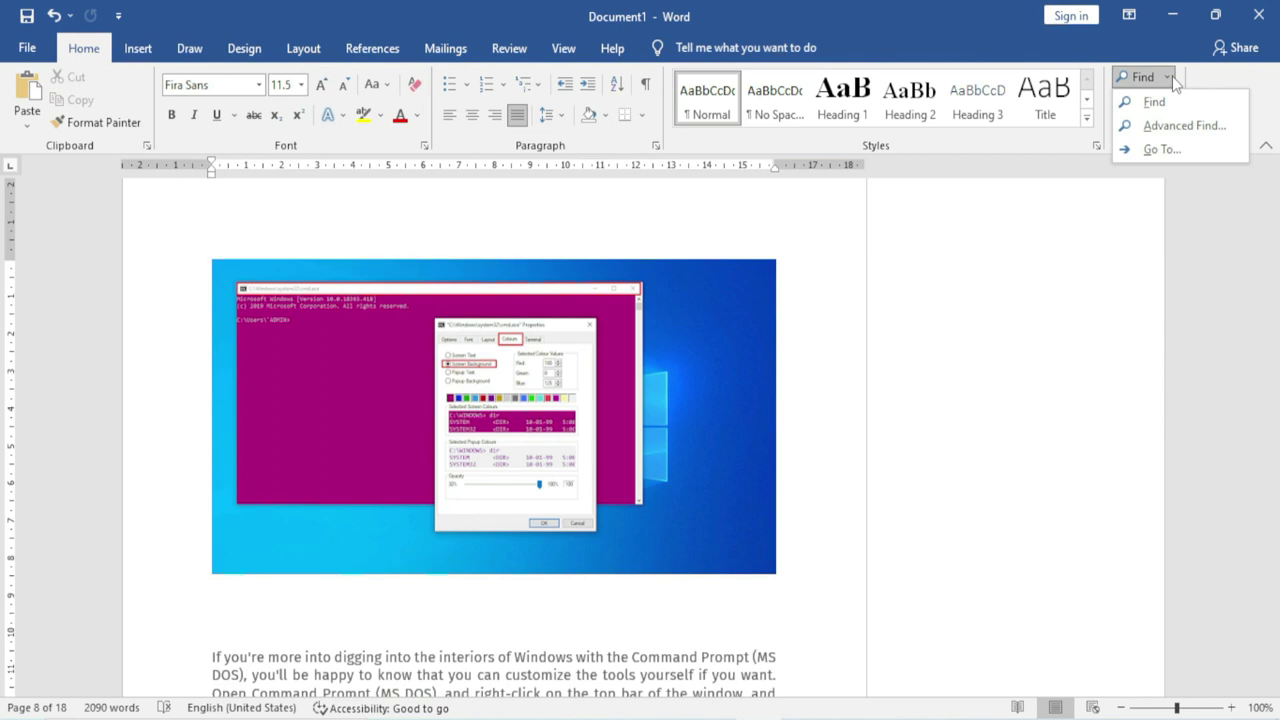
left_click(1190, 136)
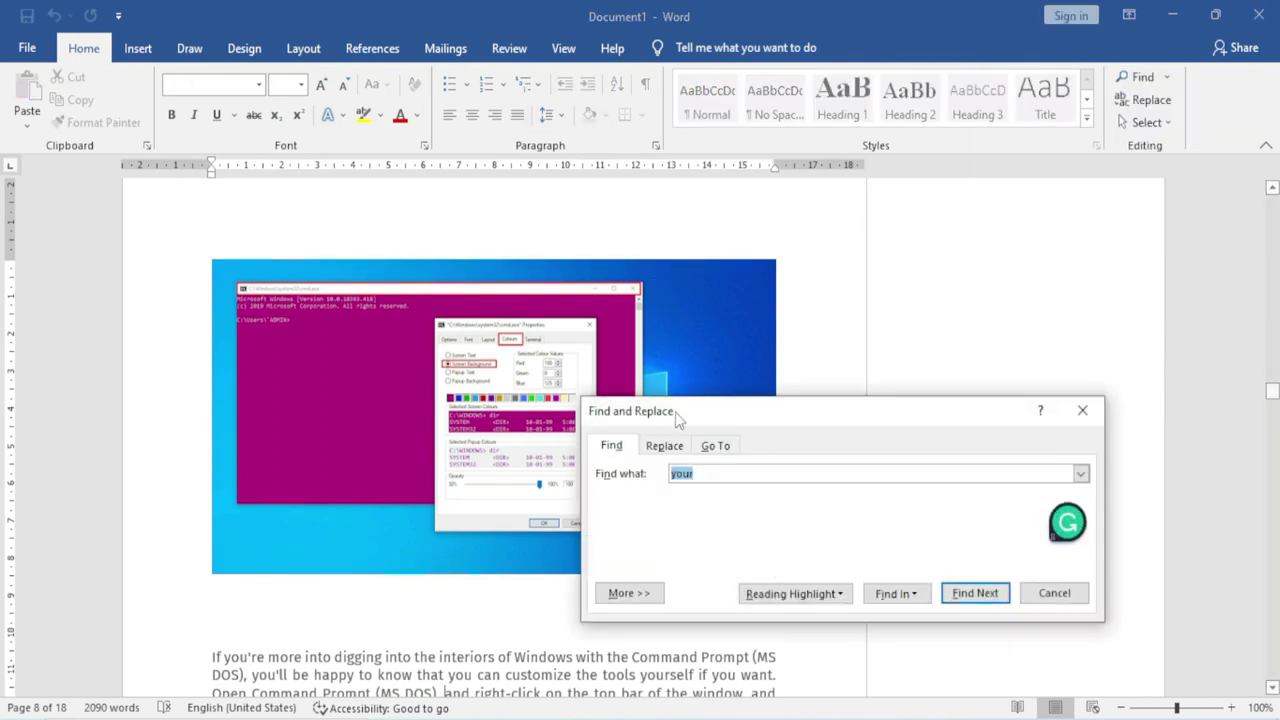
left_click_drag(674, 418, 379, 238)
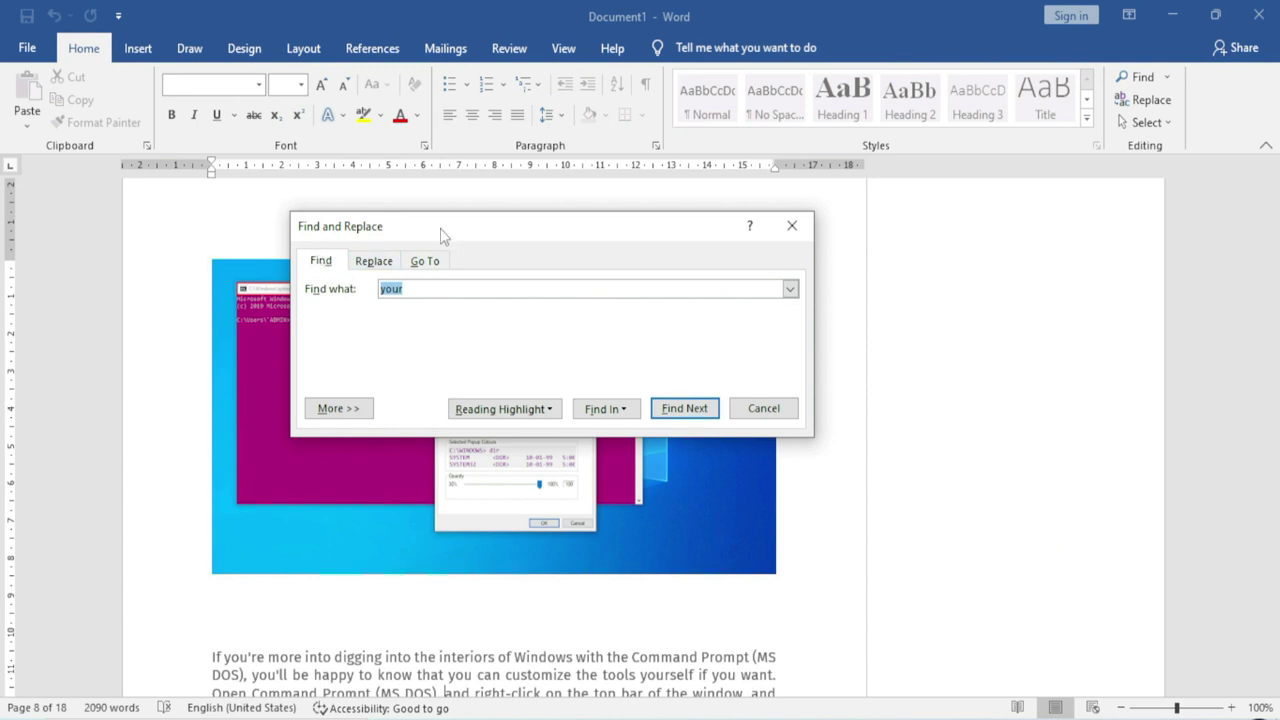
left_click_drag(440, 228, 847, 223)
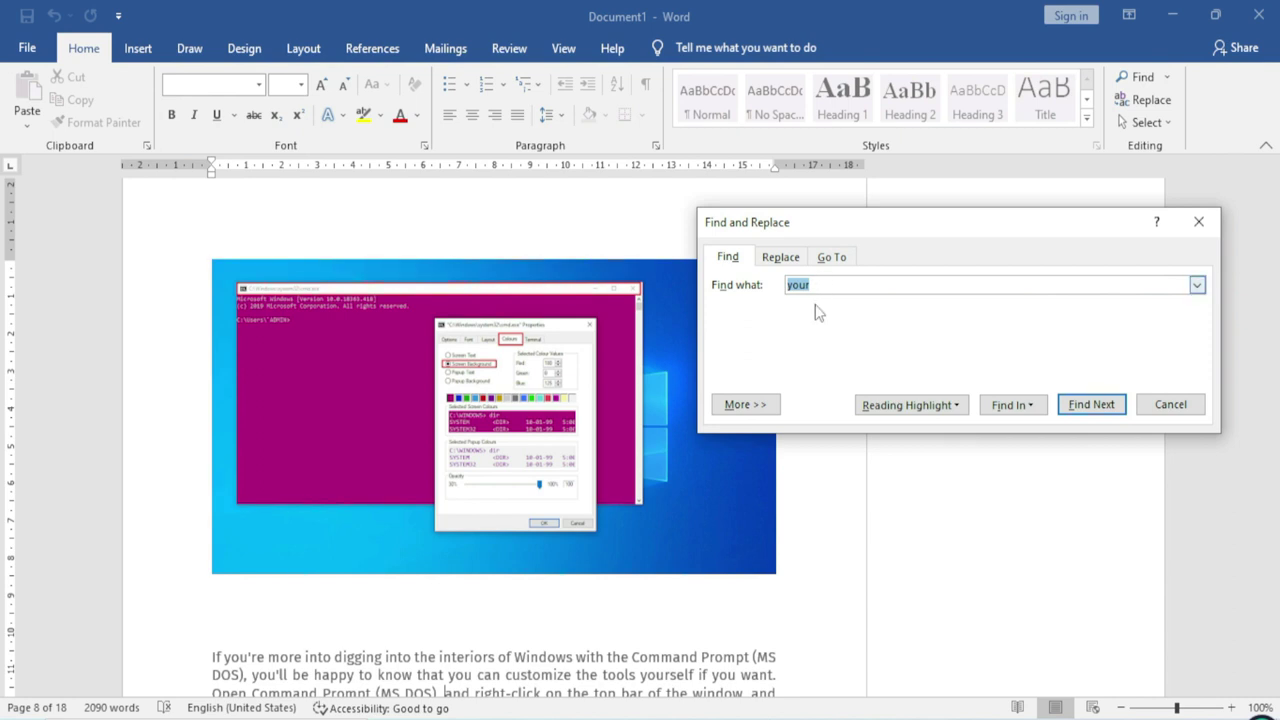
left_click(825, 285)
Step: Step through the next four occurrences of 'your' with Find Next
left_click(1098, 406)
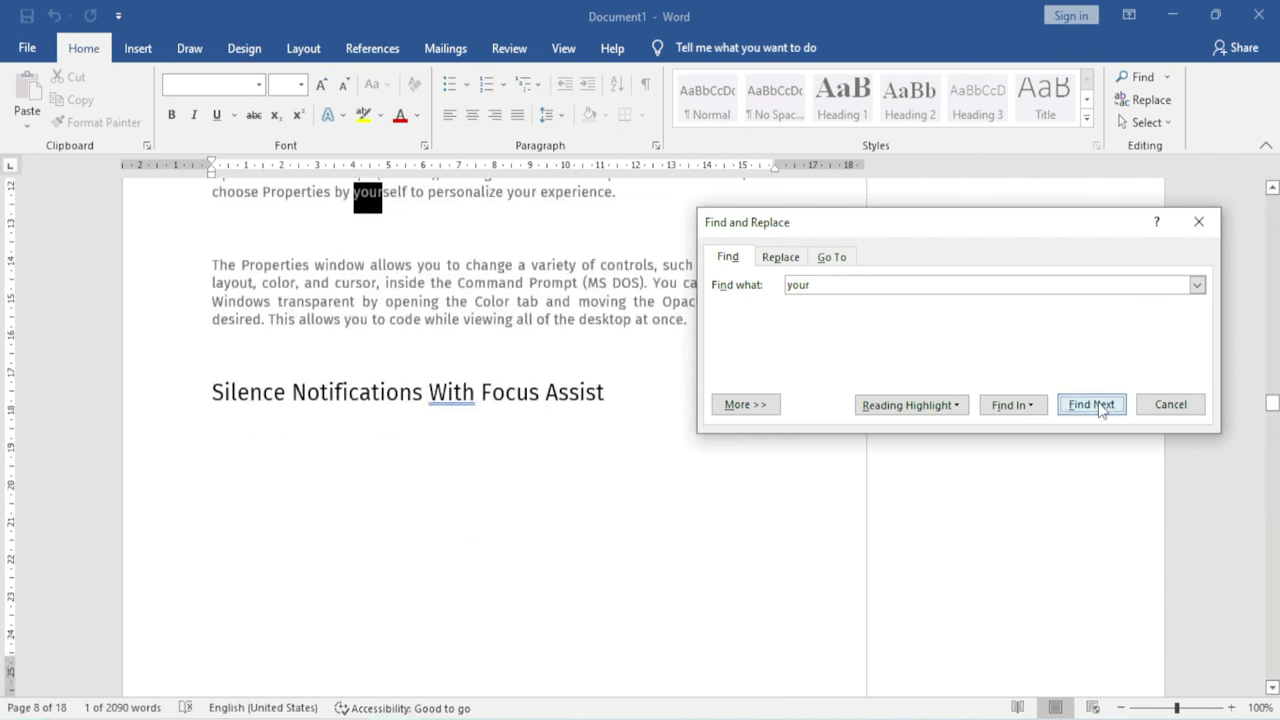
left_click(1095, 406)
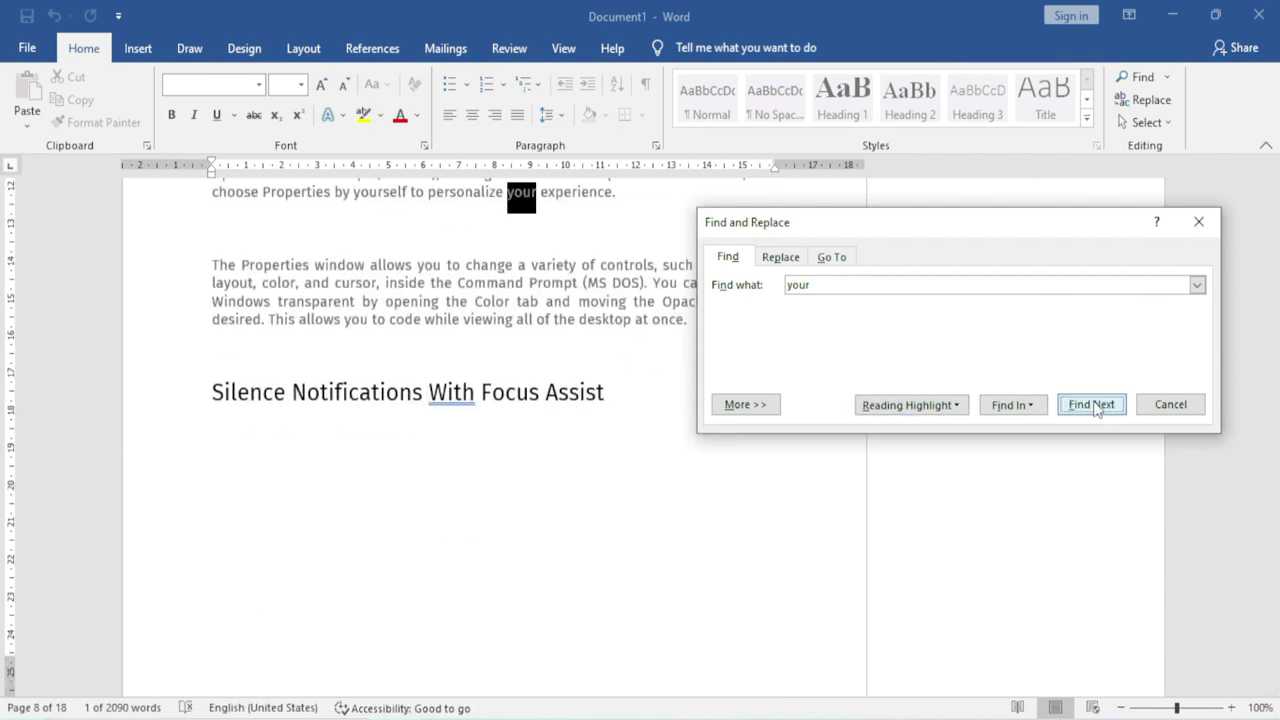
left_click(1095, 406)
left_click(1095, 406)
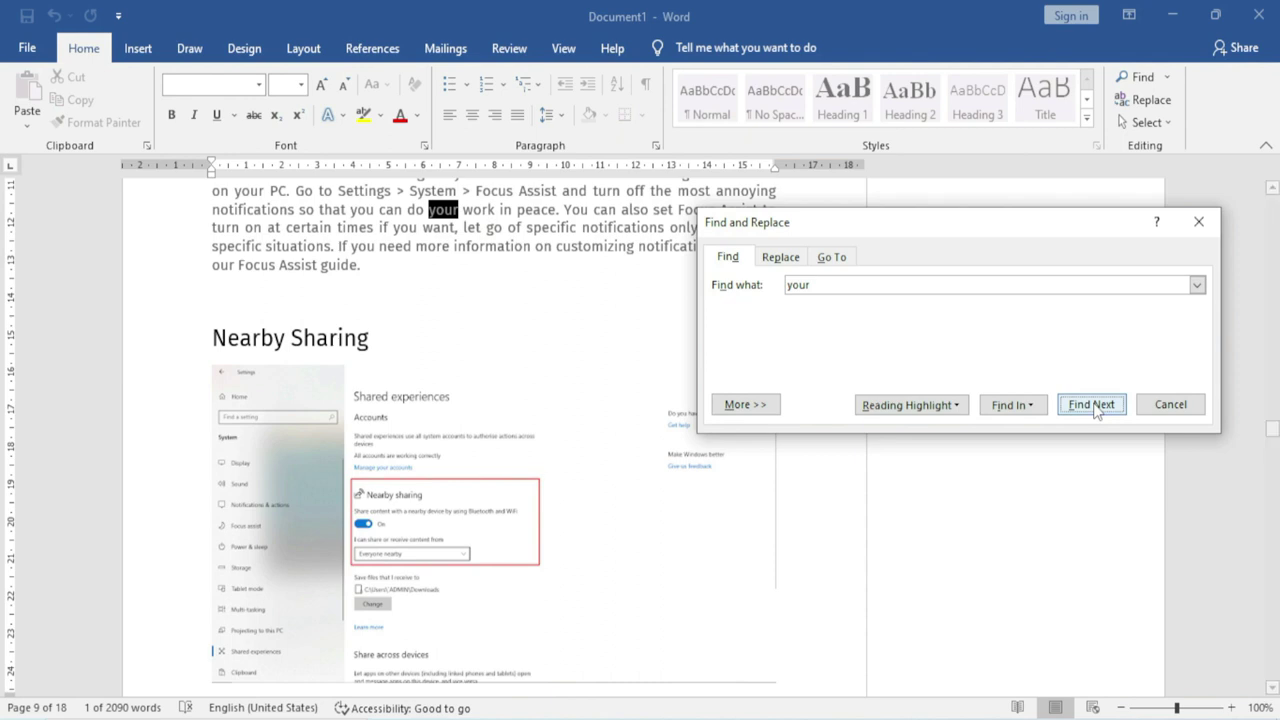
Step: Reading-highlight all 49 occurrences of 'your' in yellow
left_click(964, 410)
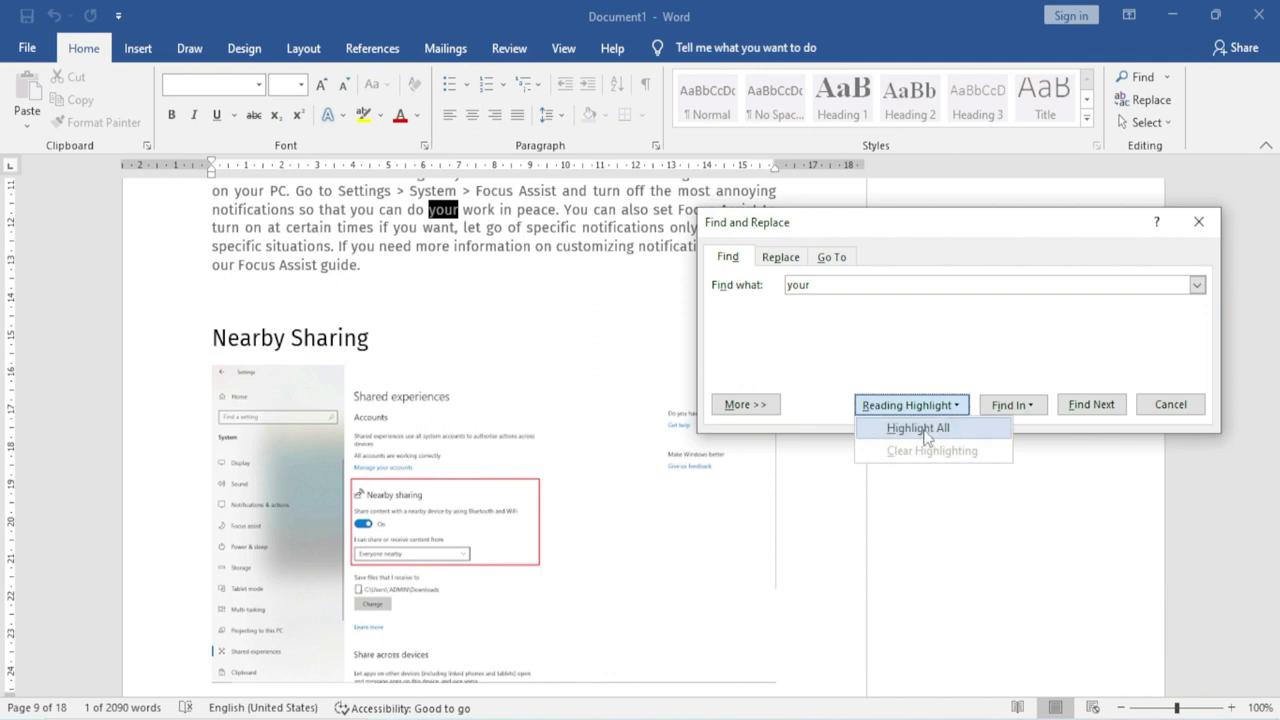
left_click(927, 432)
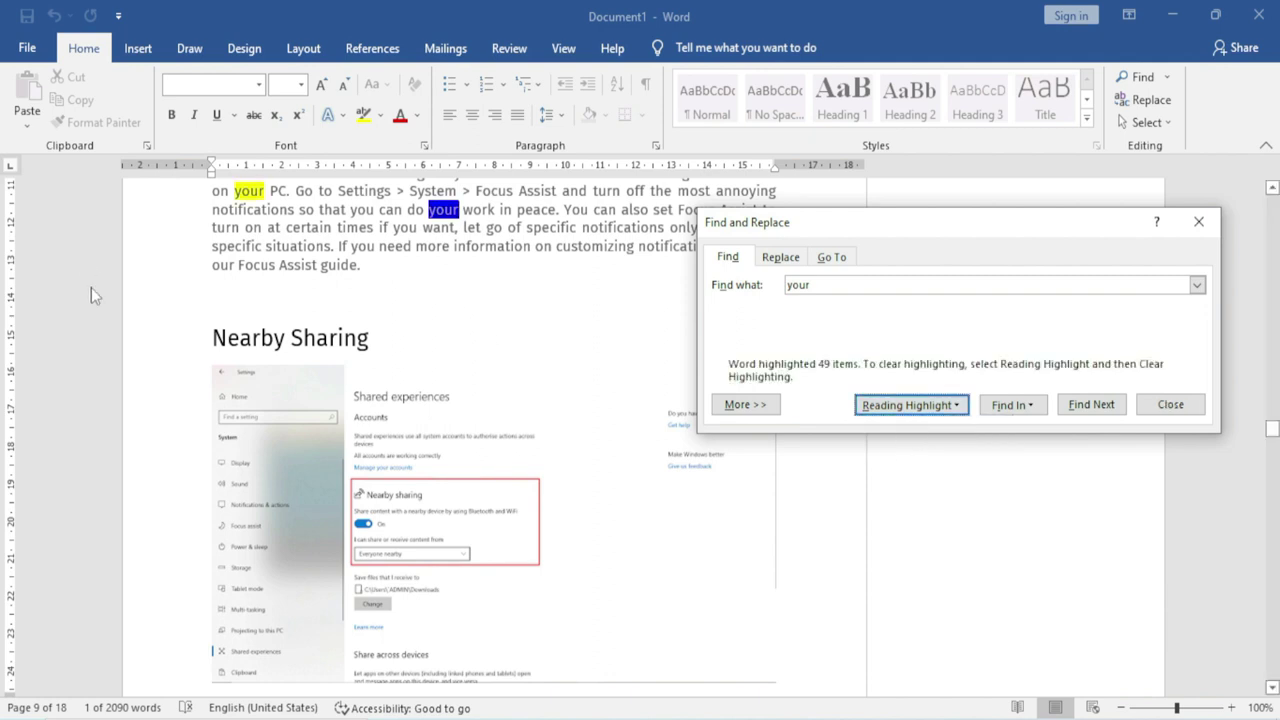
scroll(439, 331, "down", 10)
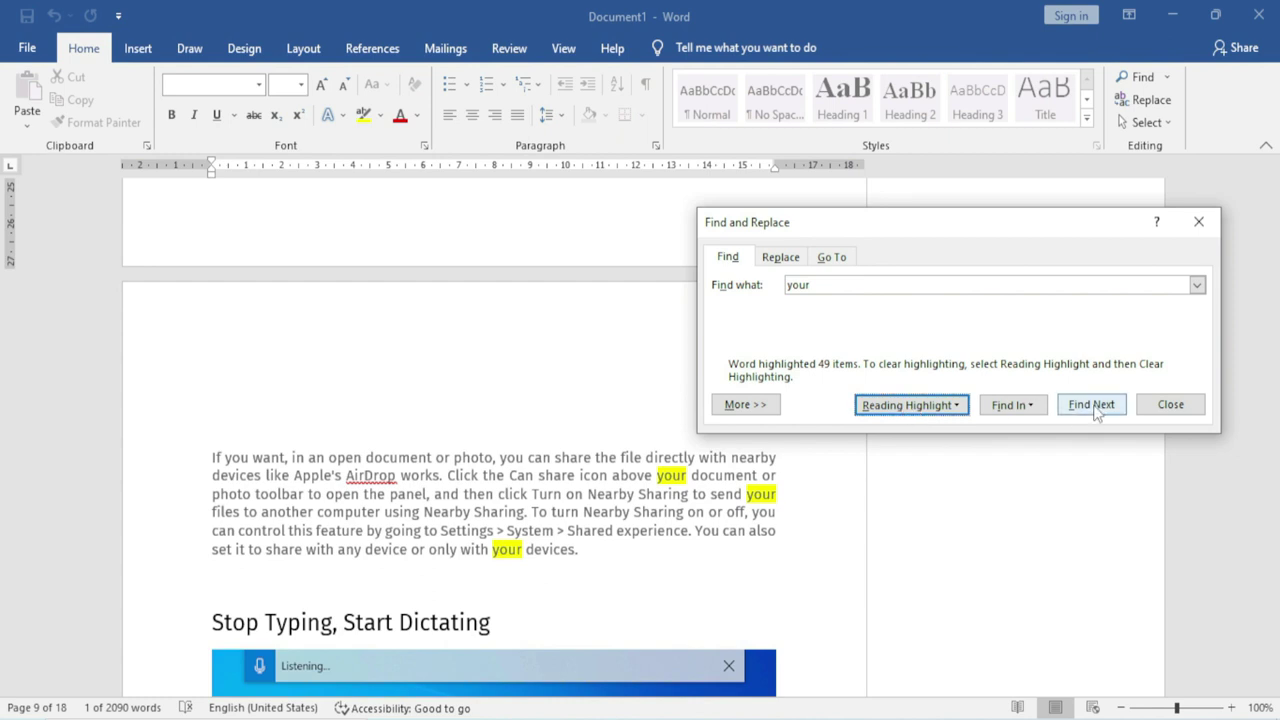
left_click(1038, 412)
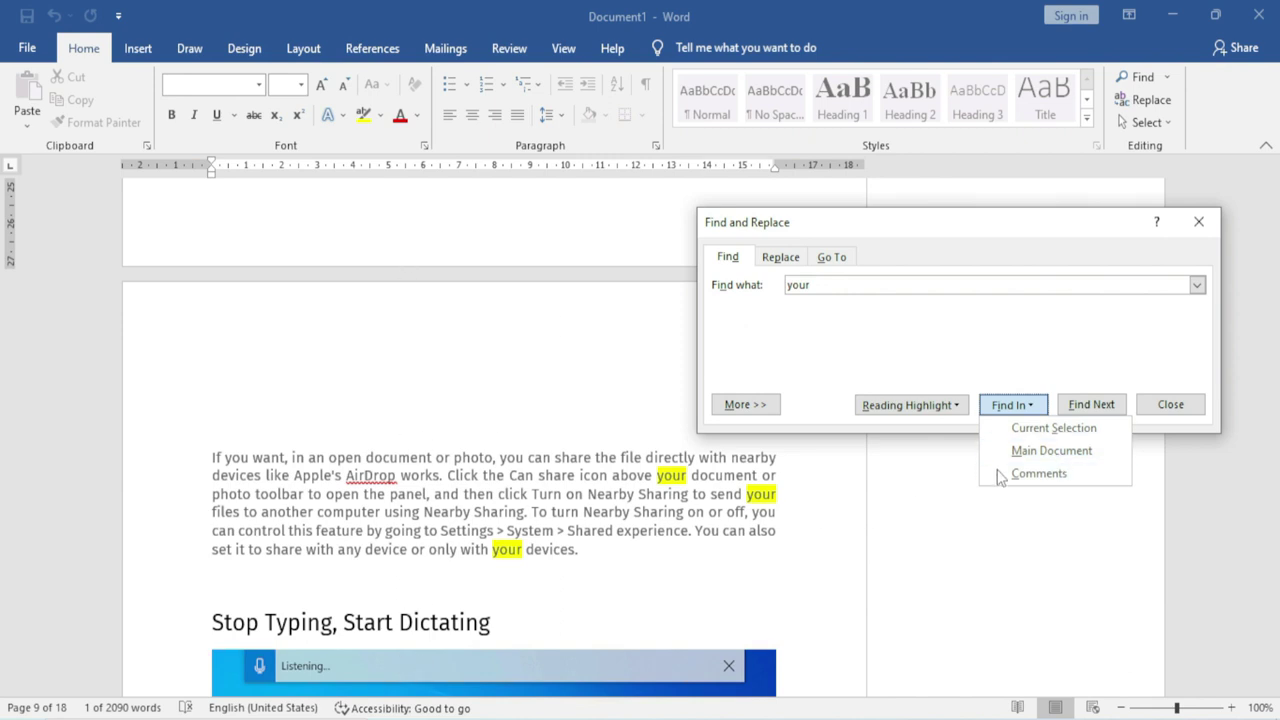
Step: Search for 'your' in the comments, then in the main document, finding 49 matches
left_click(1049, 483)
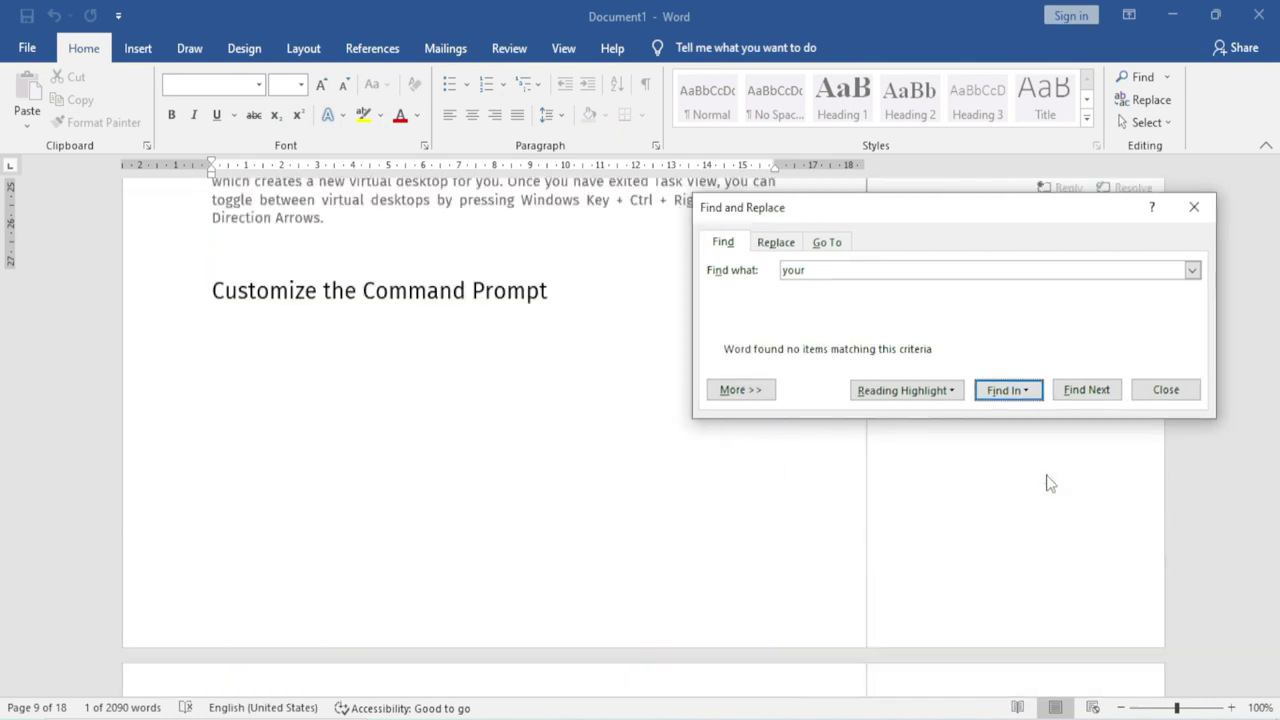
left_click_drag(862, 220, 630, 426)
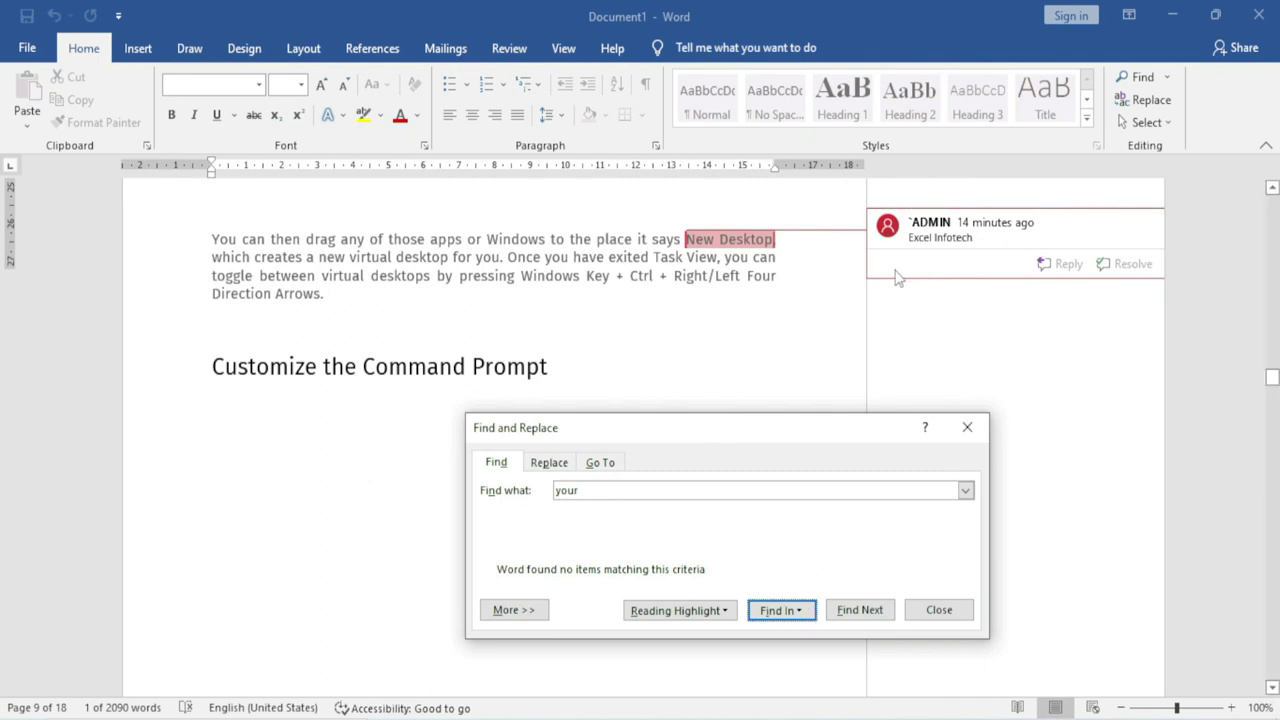
left_click(781, 610)
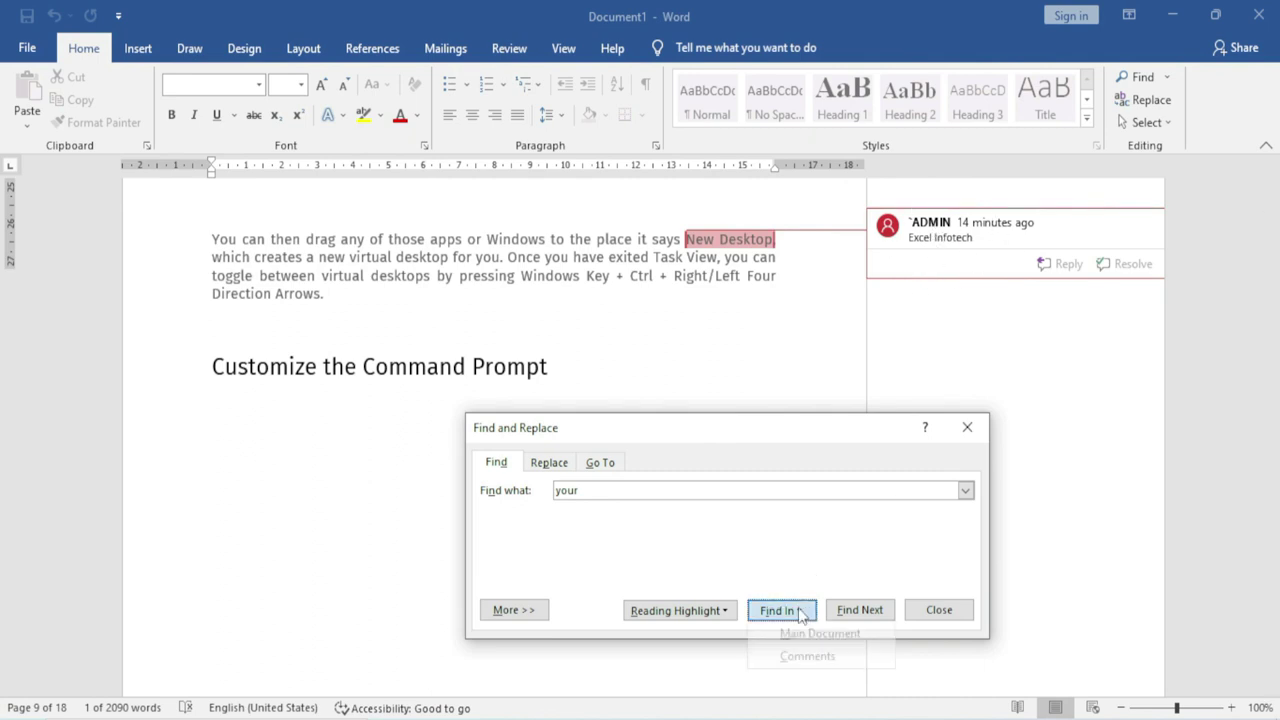
left_click(810, 634)
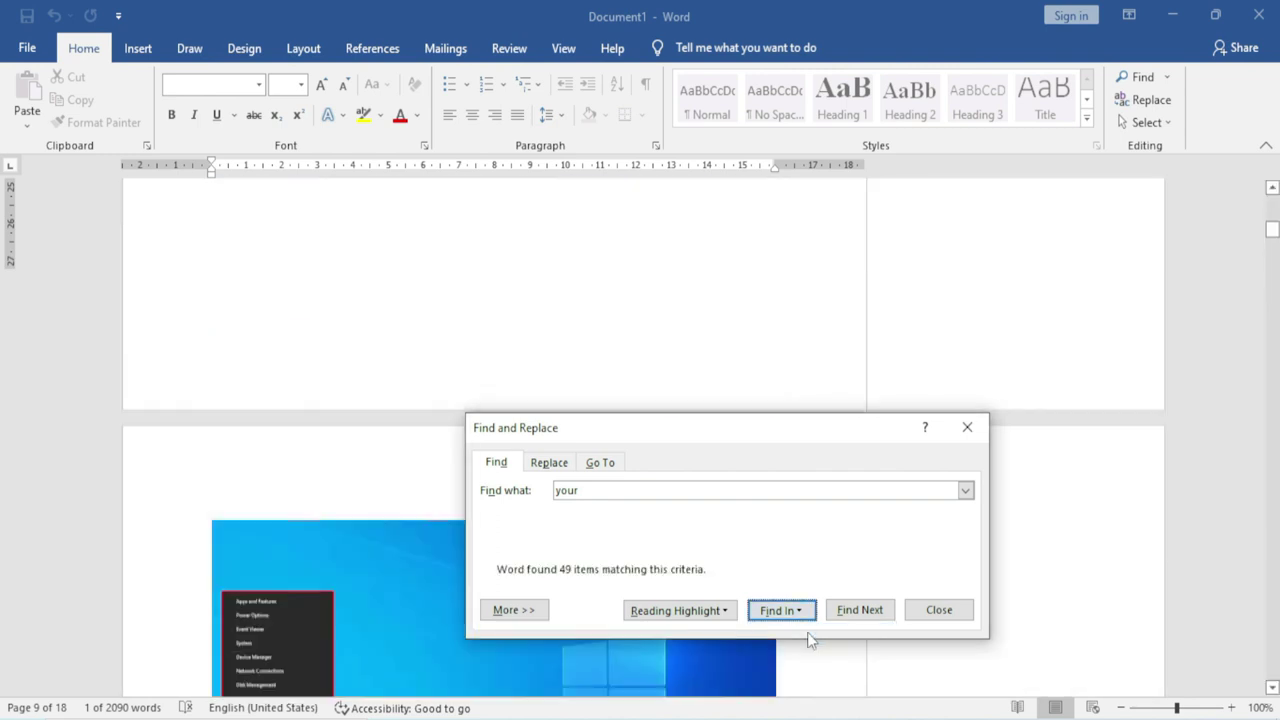
left_click_drag(748, 423, 983, 260)
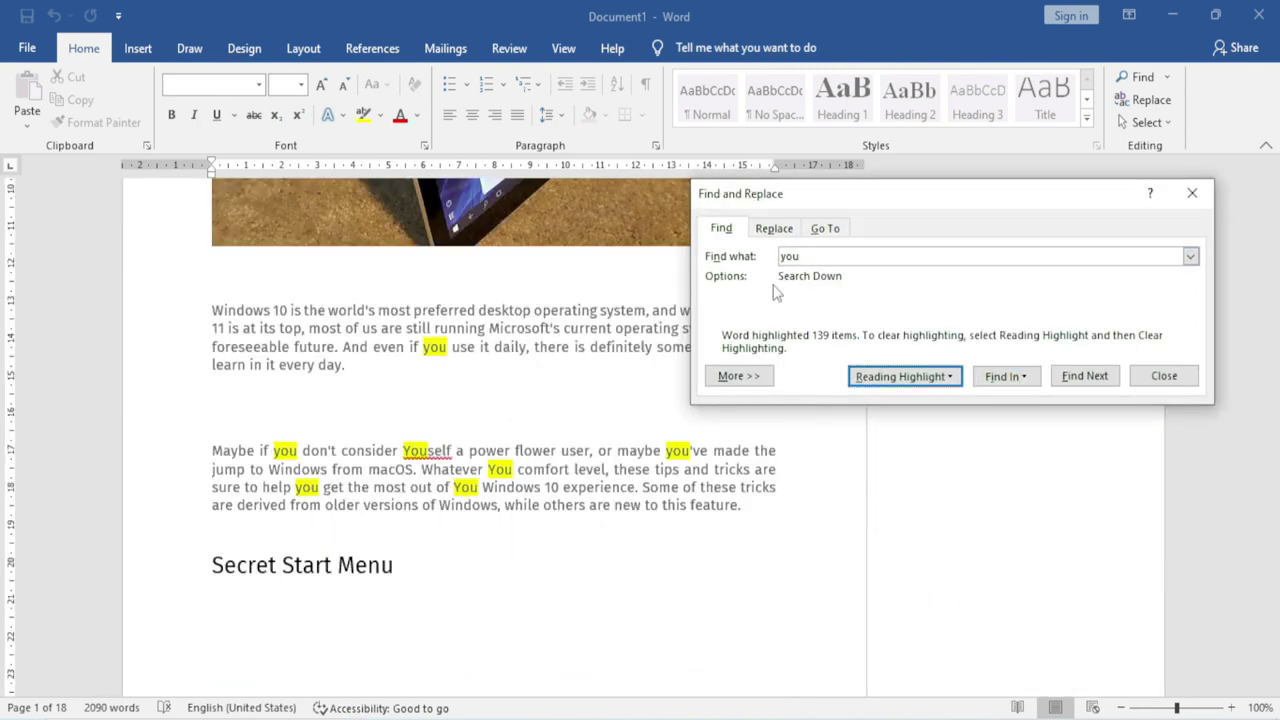
Step: Replace all 139 occurrences of 'you' with 'your' and dismiss the confirmation
left_click(773, 232)
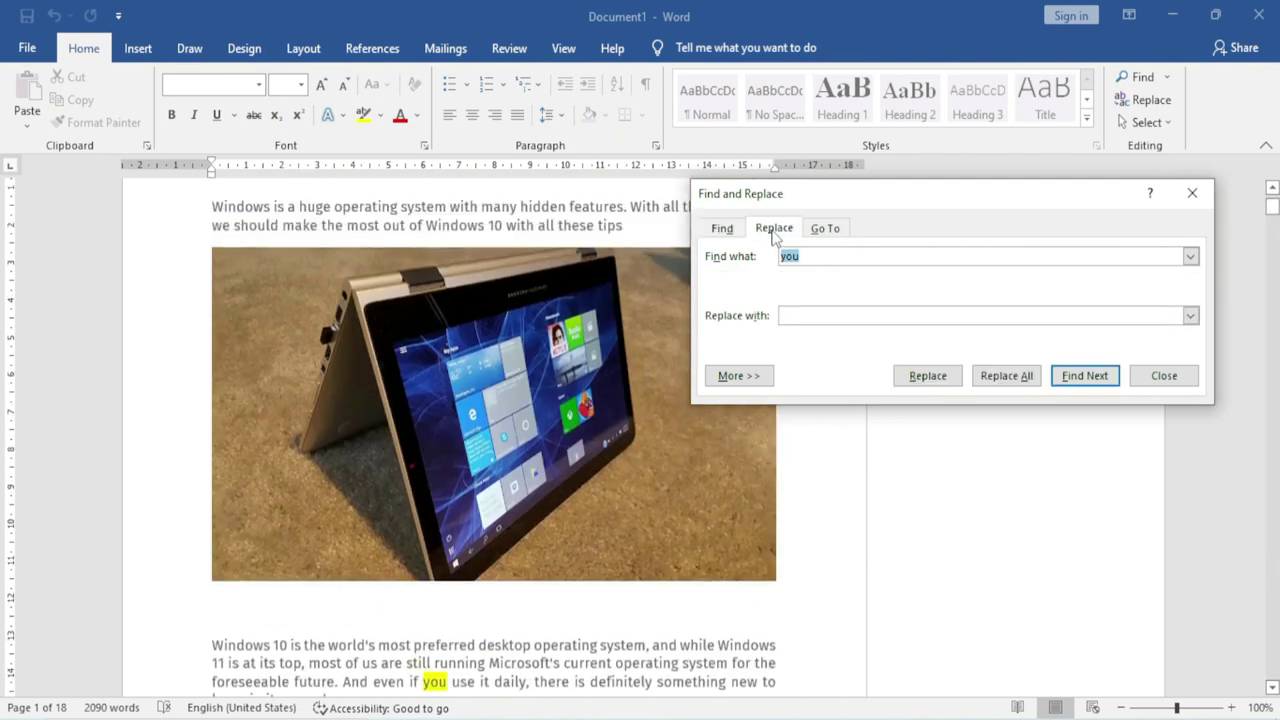
left_click_drag(885, 193, 896, 237)
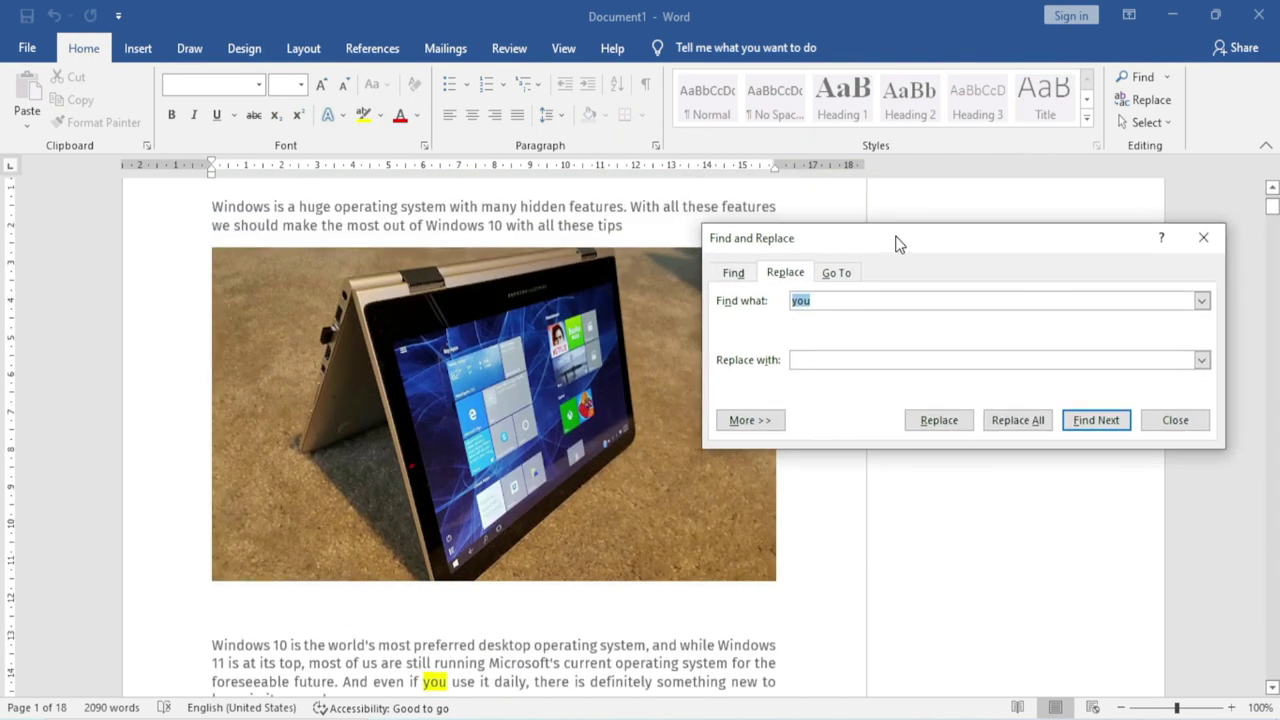
left_click(828, 300)
double_click(828, 300)
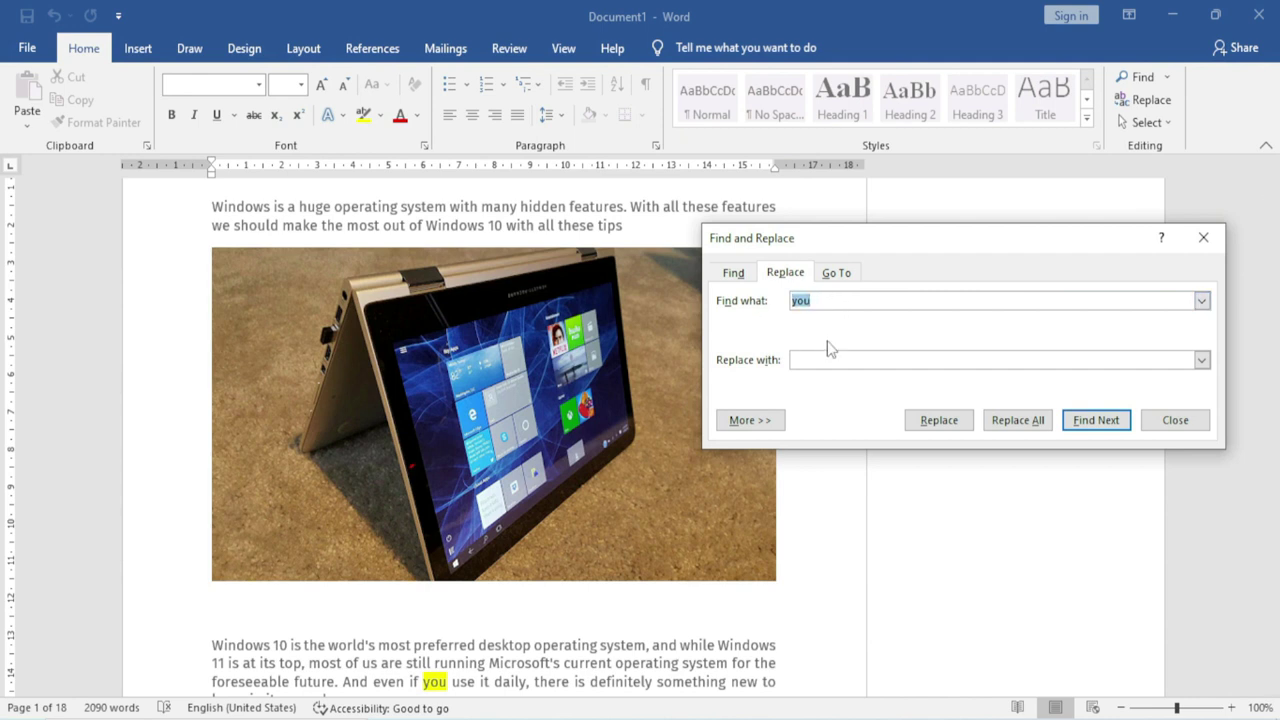
left_click(805, 362)
type("your")
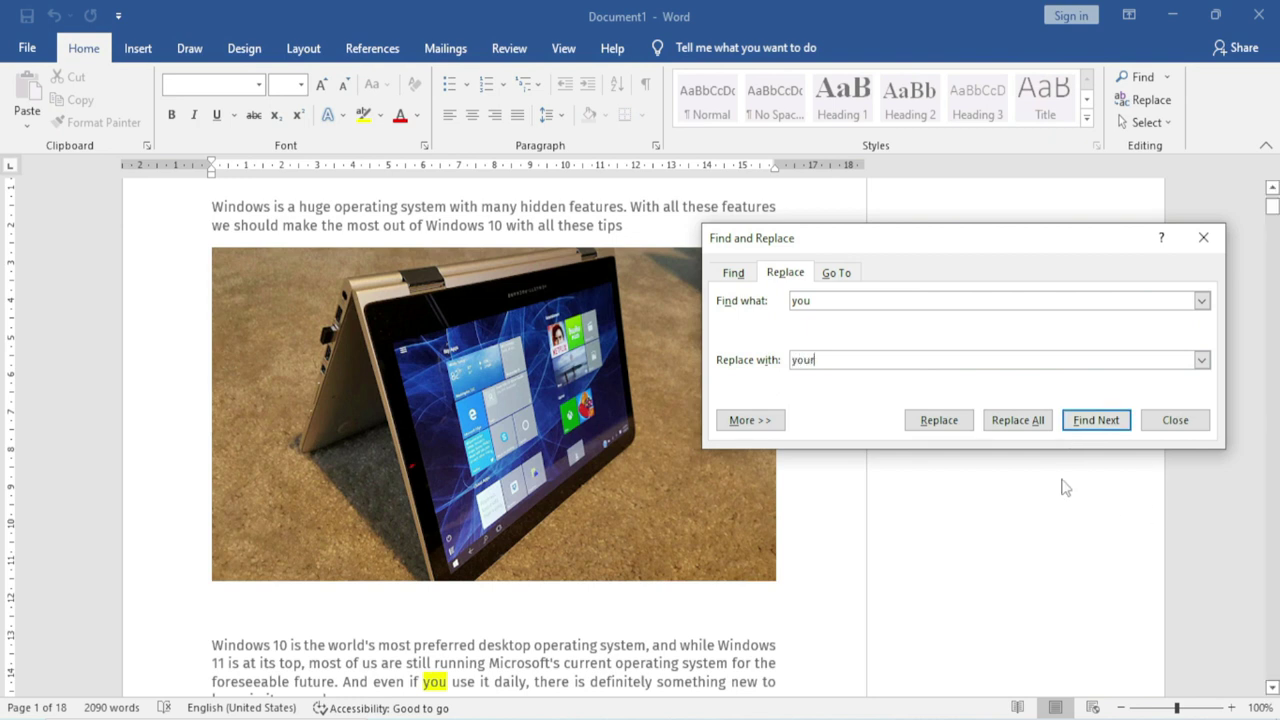
left_click(990, 421)
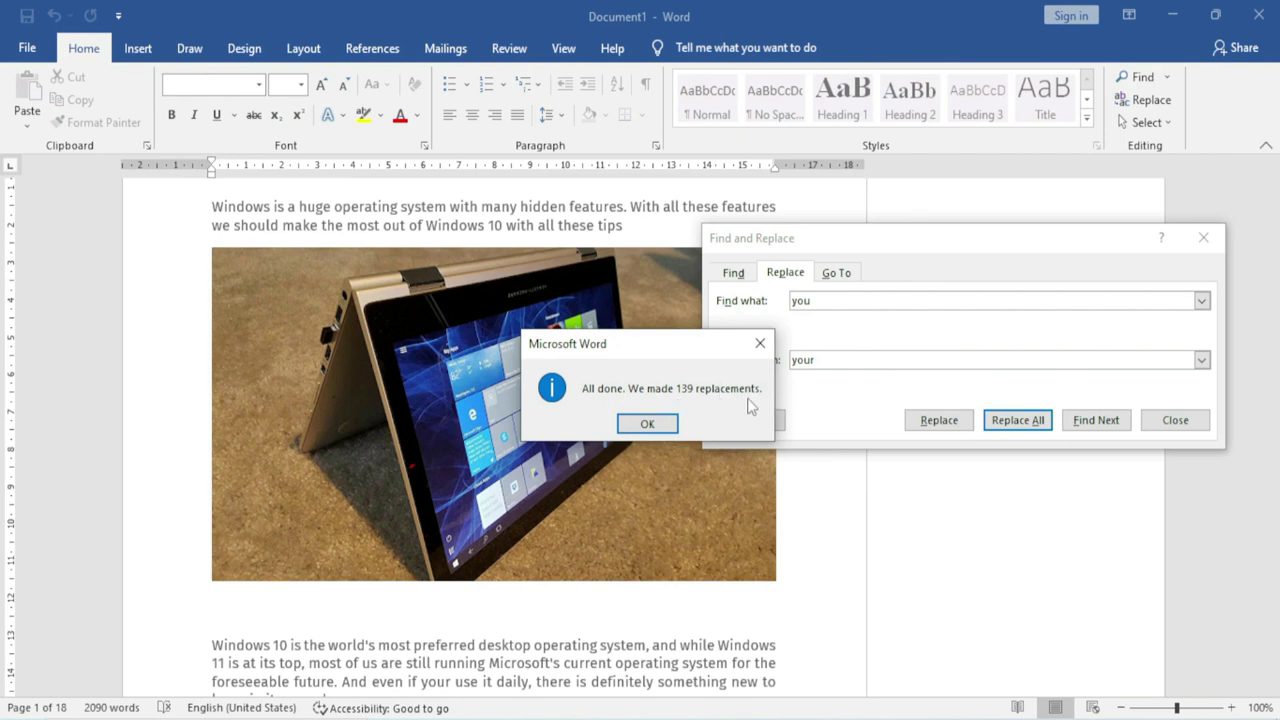
left_click(647, 423)
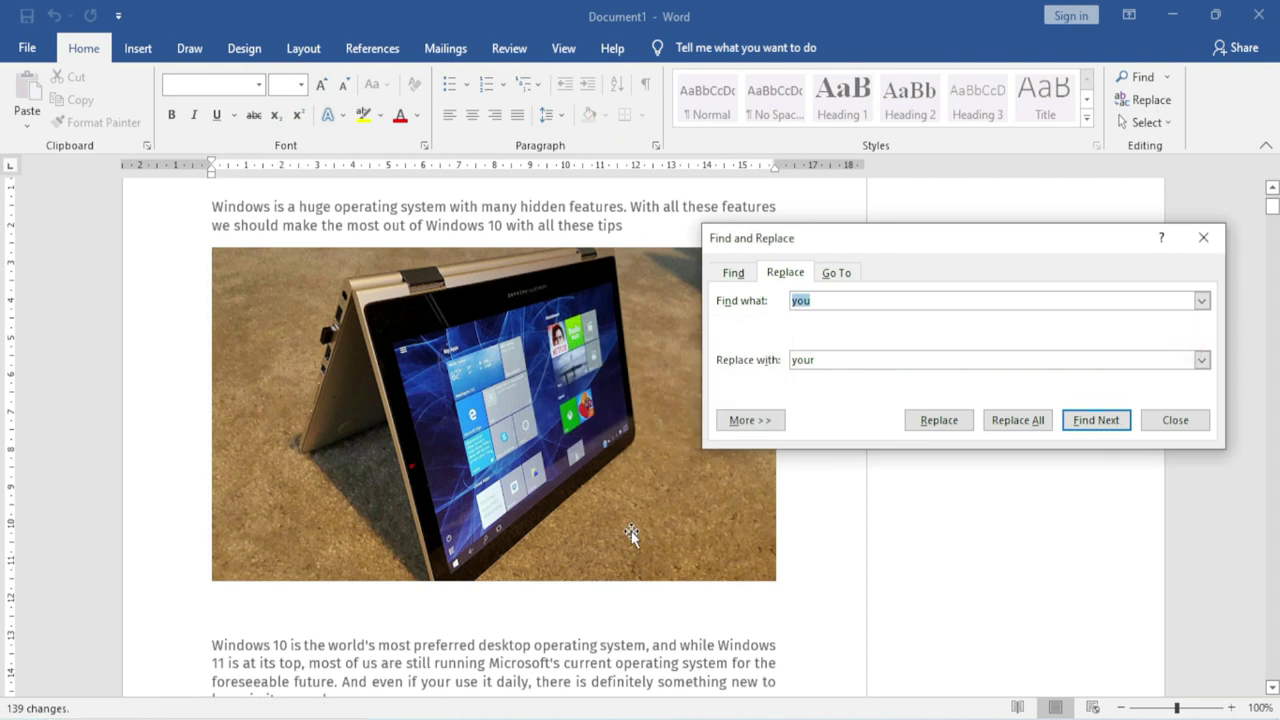
Step: Scroll through the document to check the replacements, then select the Find what term to overwrite it
scroll(508, 550, "down", 10)
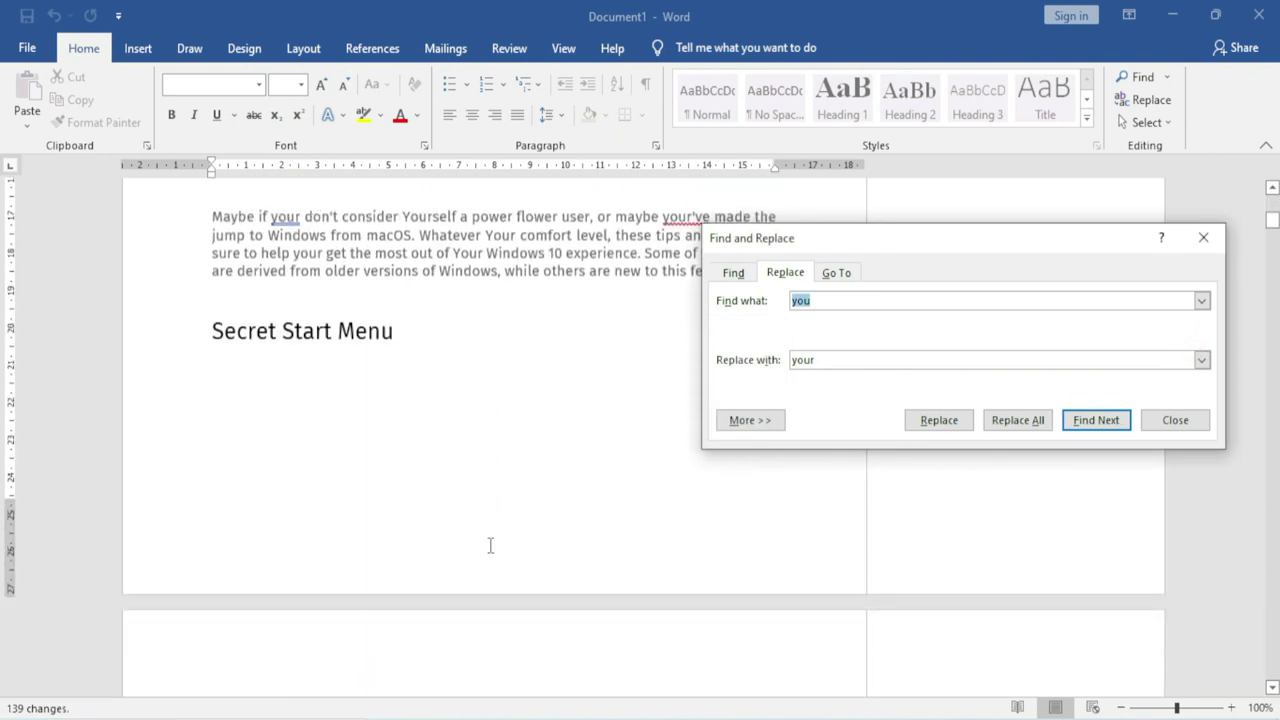
scroll(490, 545, "down", 3)
scroll(488, 543, "up", 4)
scroll(491, 544, "up", 3)
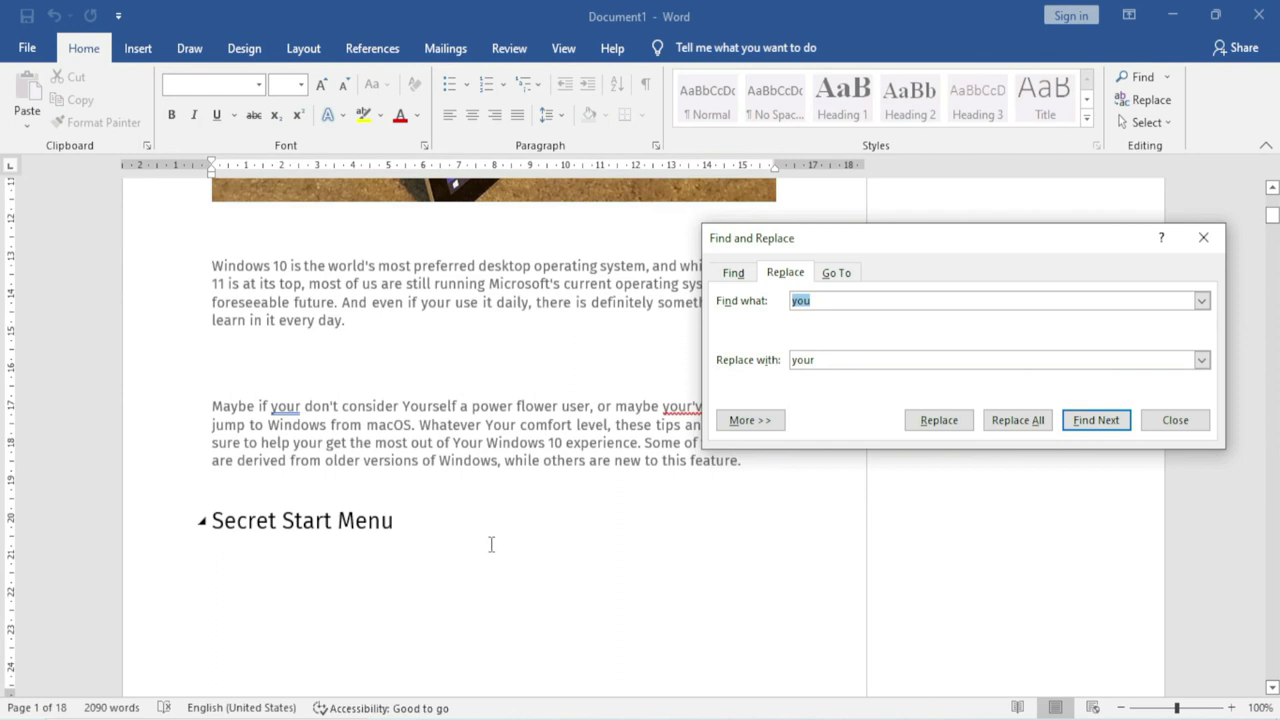
key("Tab")
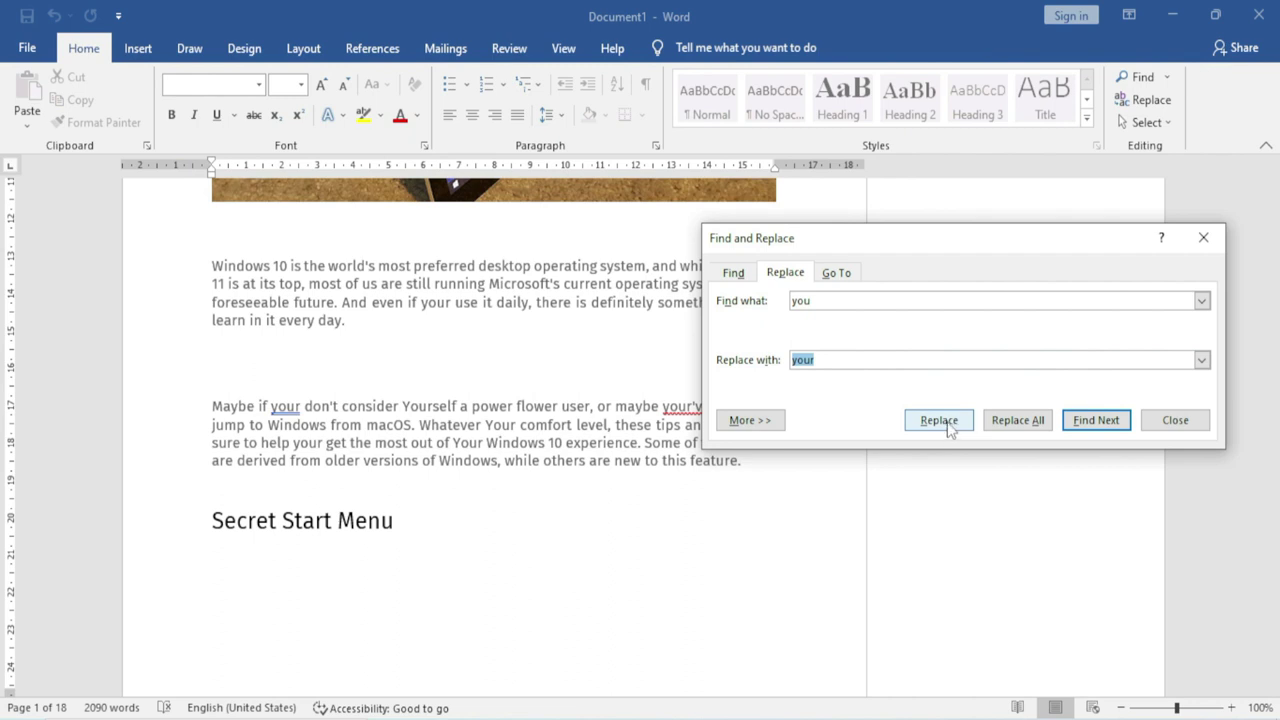
left_click_drag(829, 305, 776, 307)
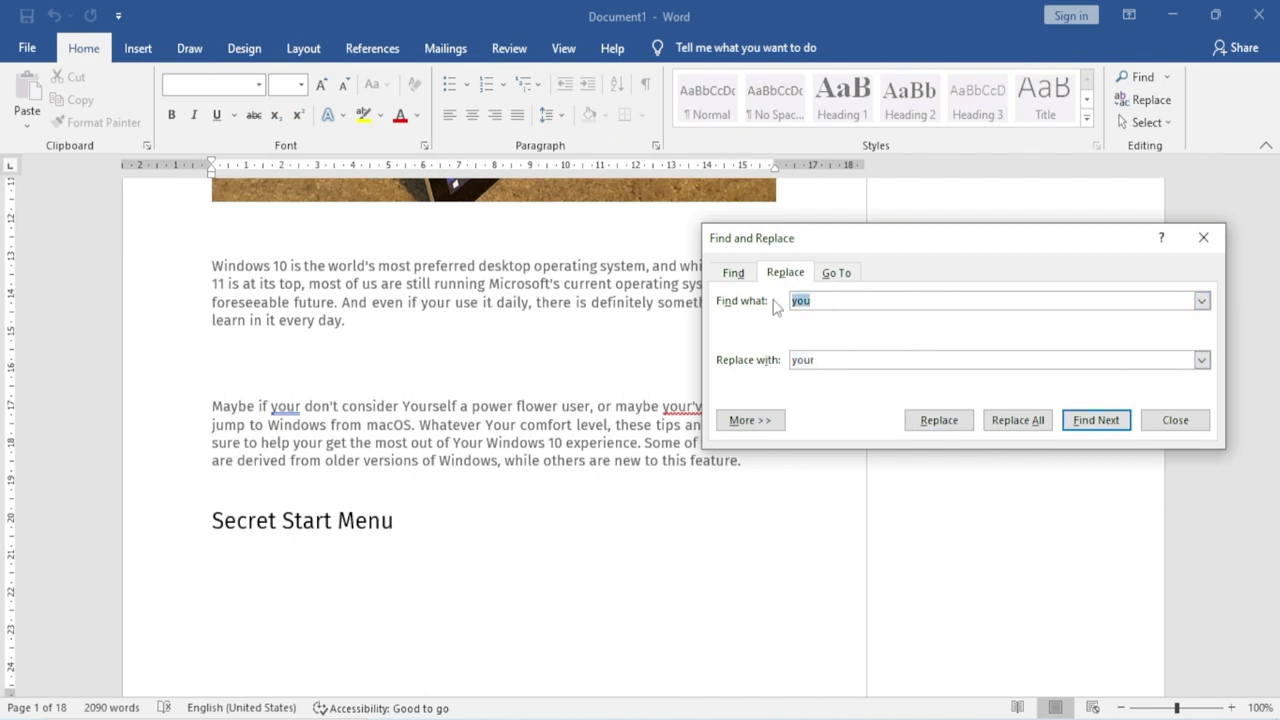
Step: Change 'your' back to 'you' with Find Next, Replace, and then Replace All
type("y")
double_click(829, 360)
left_click(838, 359)
left_click(1078, 424)
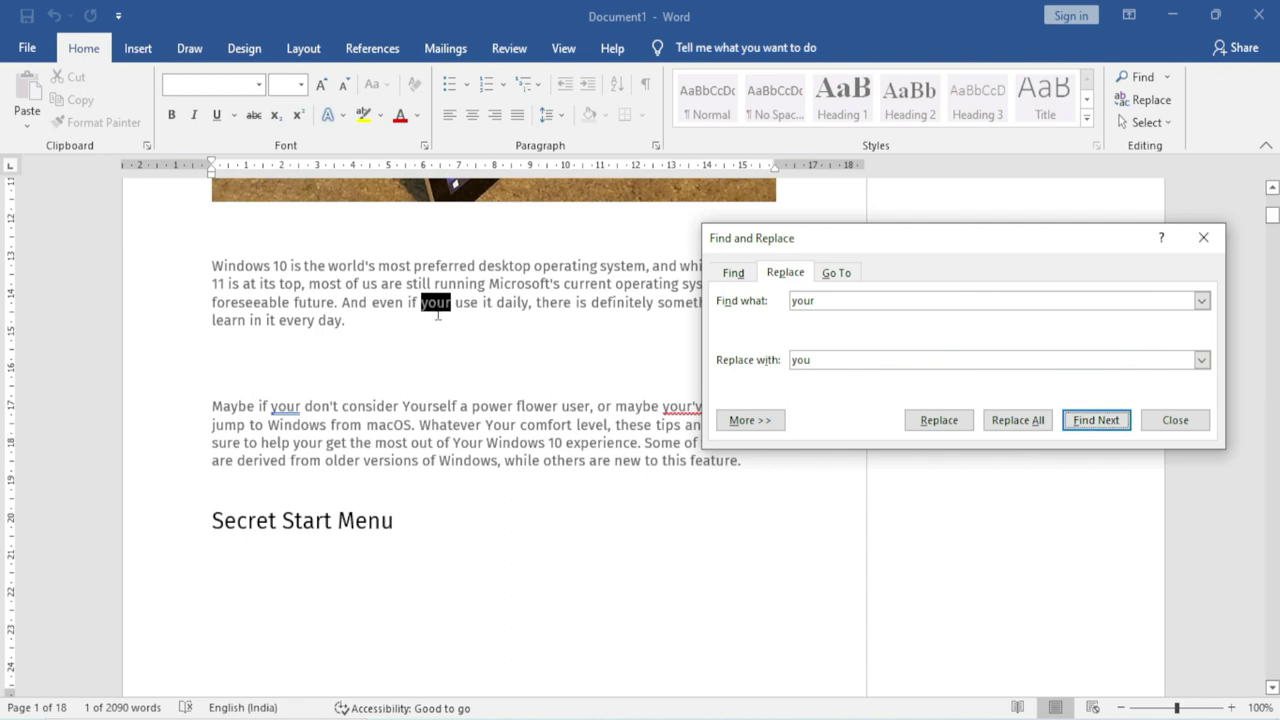
left_click(946, 424)
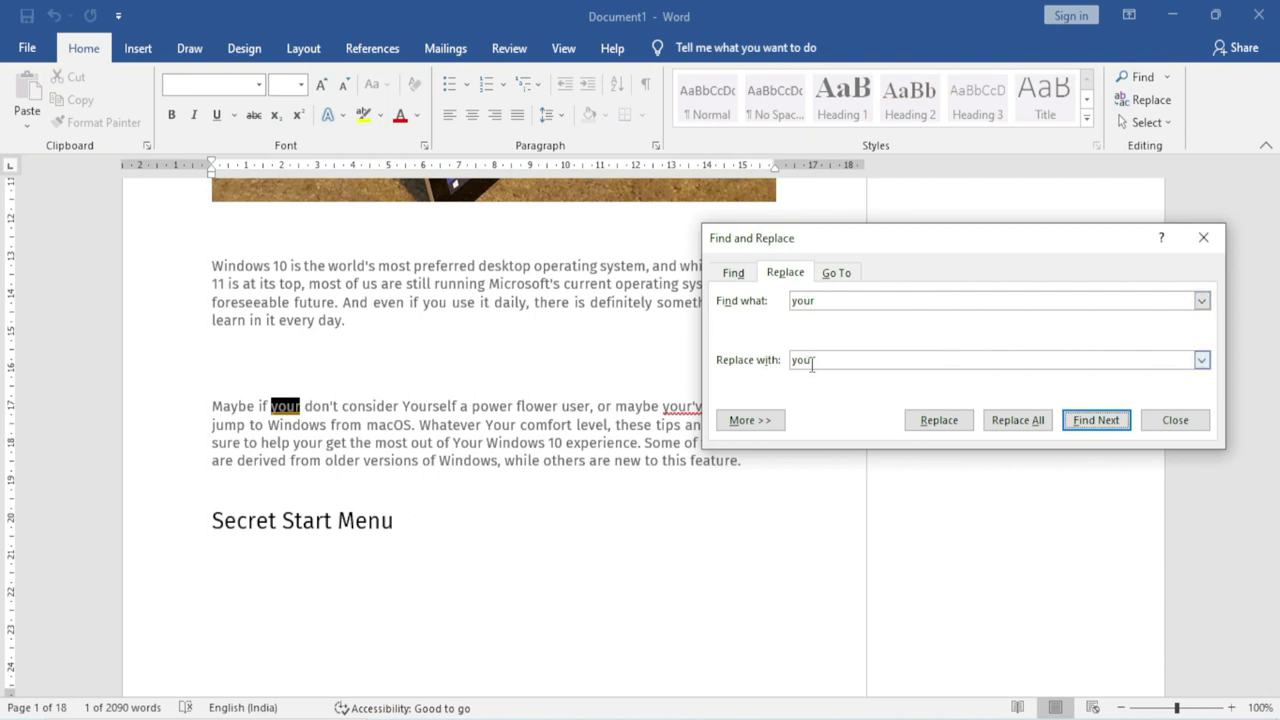
left_click(1008, 421)
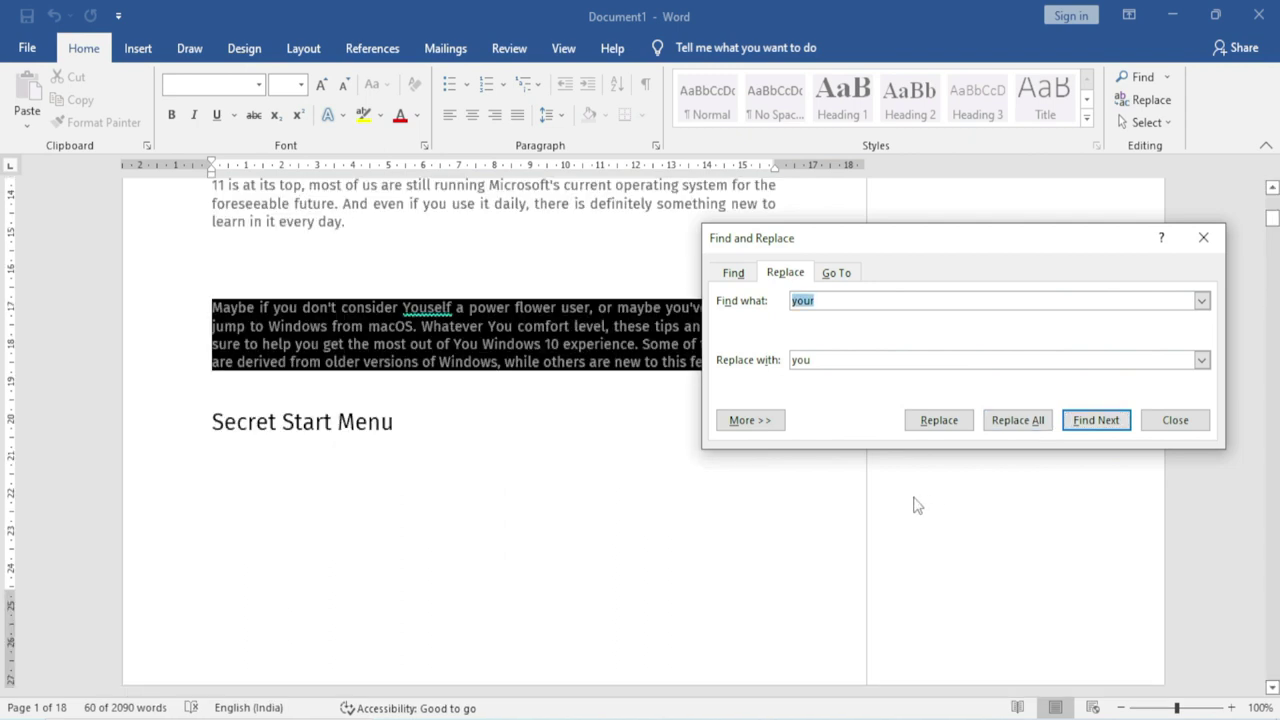
Step: Use Go To by Page to jump to page 10, then back to page 1
left_click(838, 275)
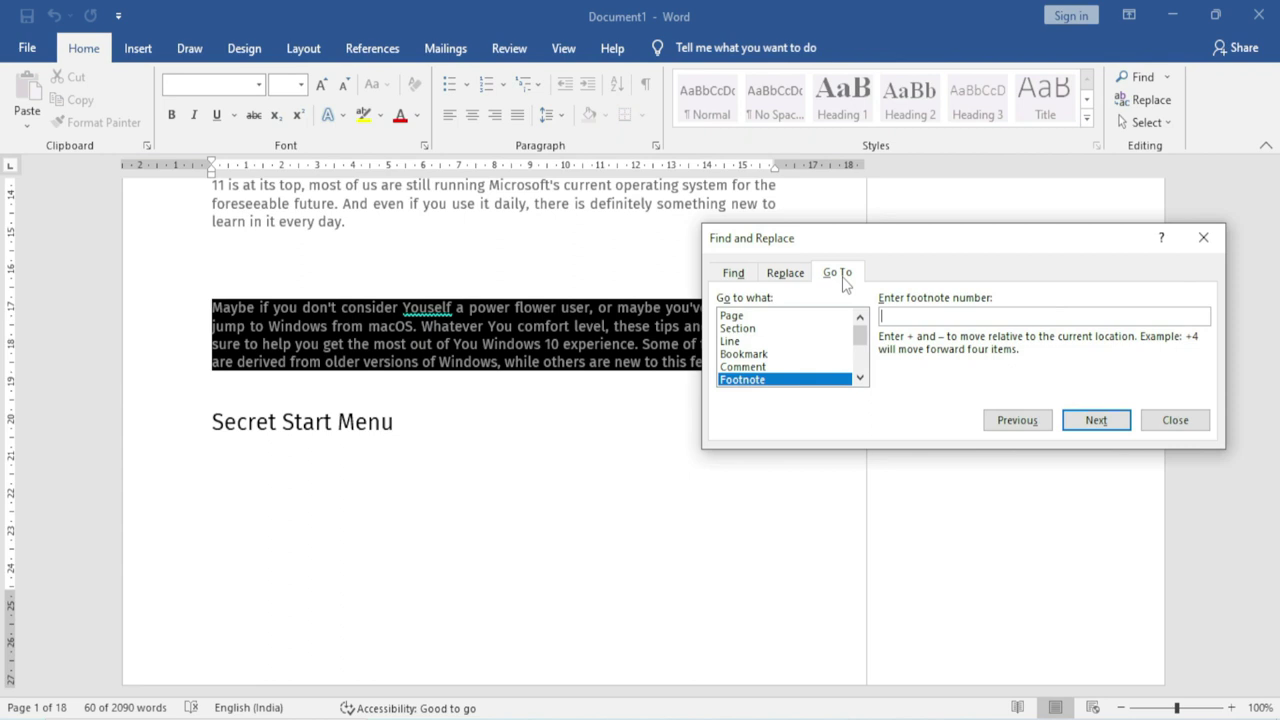
mouse_move(888, 247)
left_mouse_down()
mouse_move(729, 244)
mouse_move(760, 283)
left_mouse_up()
left_click(605, 313)
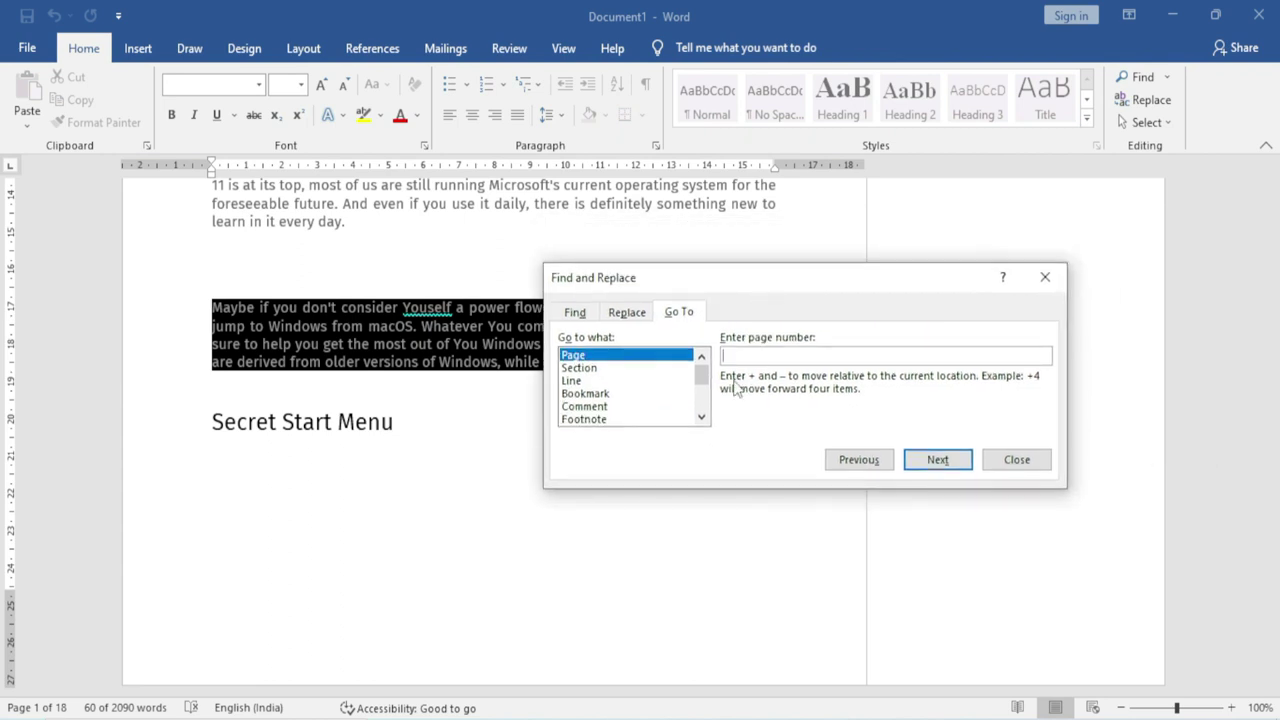
left_click(828, 360)
type("10")
left_click(940, 461)
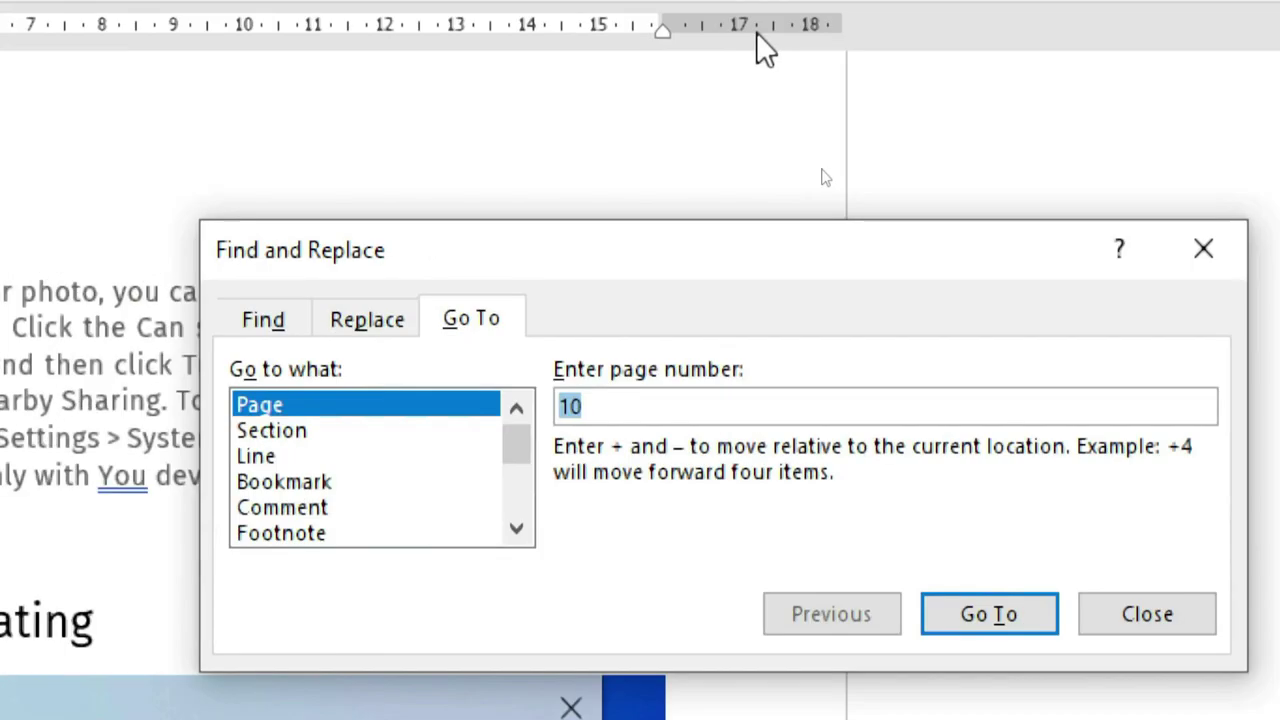
type("1")
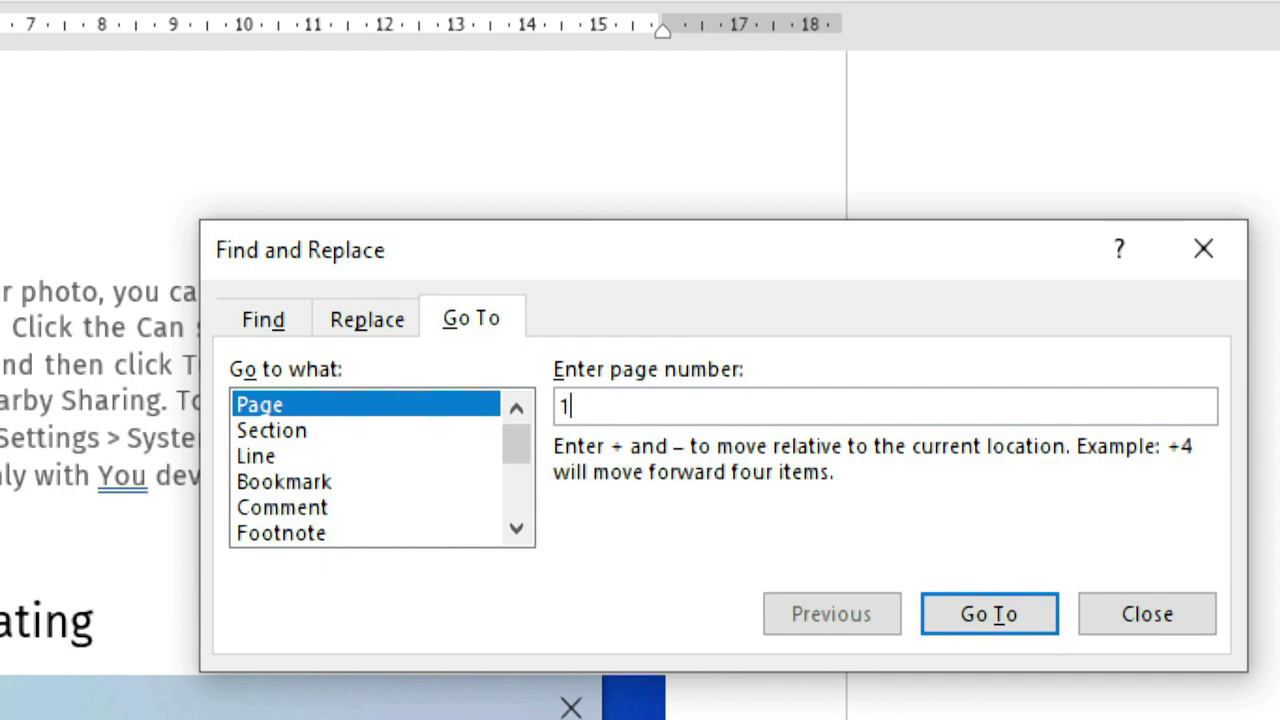
left_click(1006, 618)
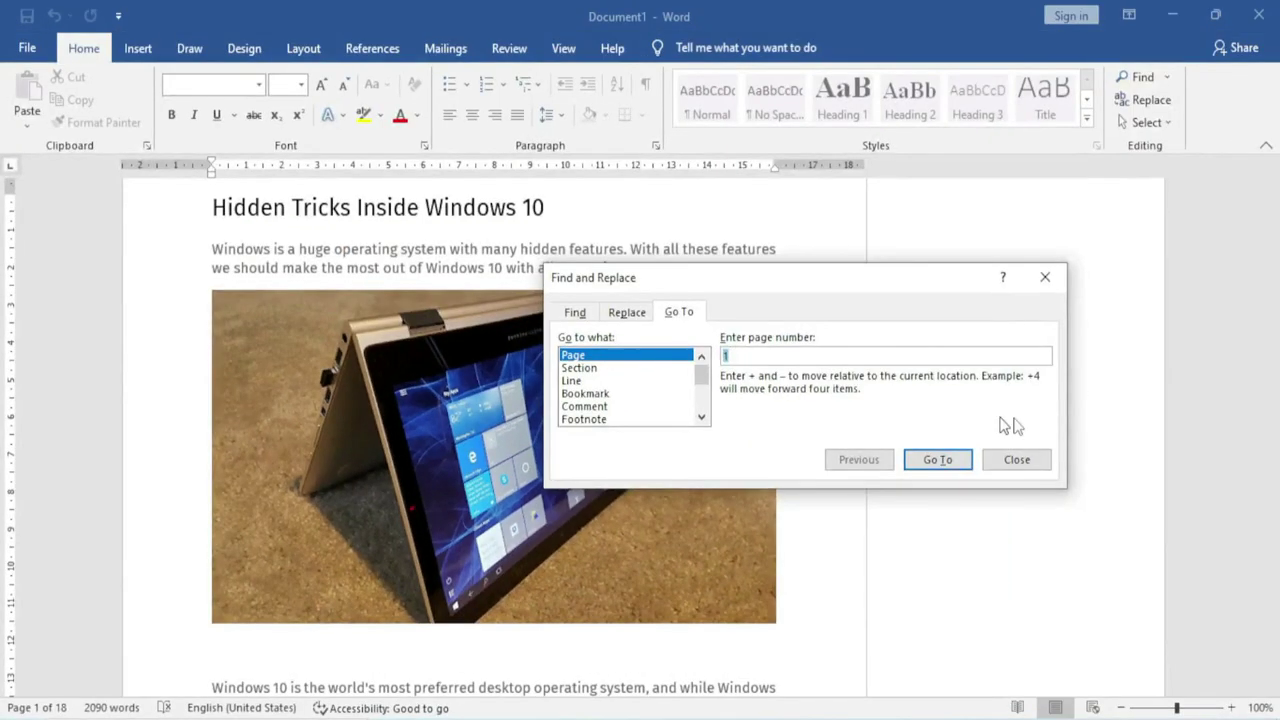
Step: Use Go To to jump to the next section and to line 22, then close the dialog
left_click(590, 369)
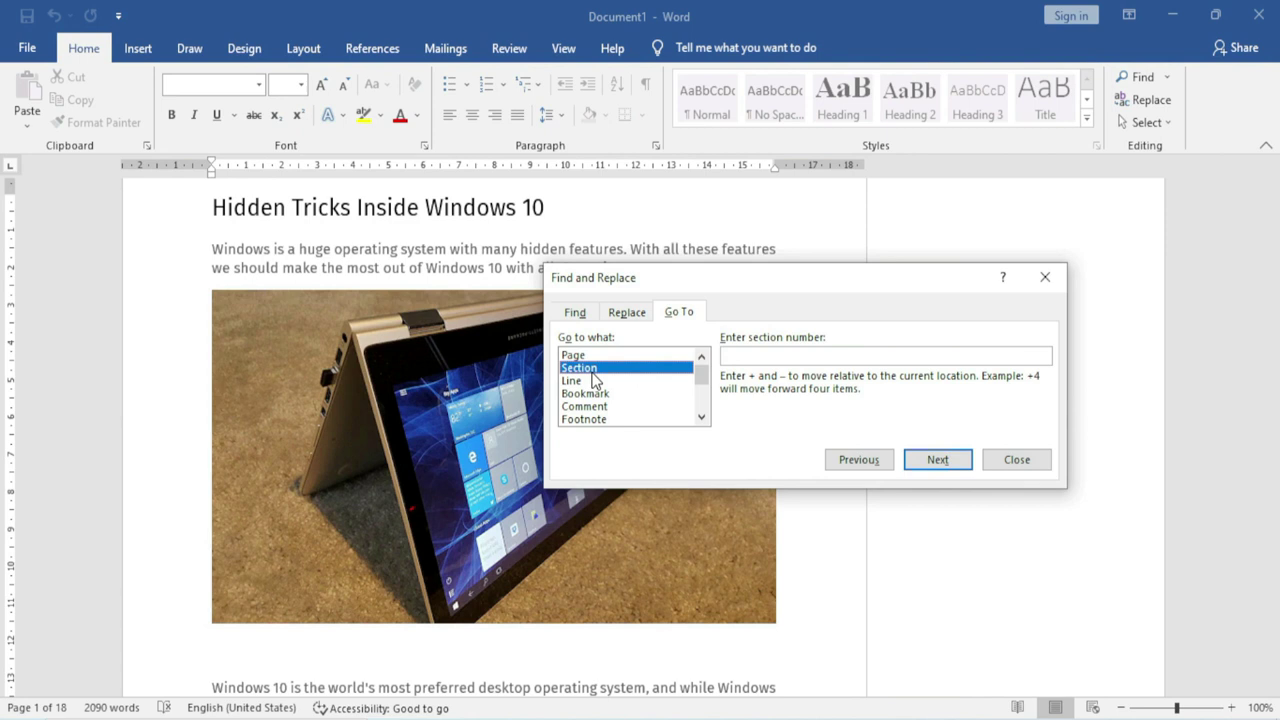
left_click(937, 462)
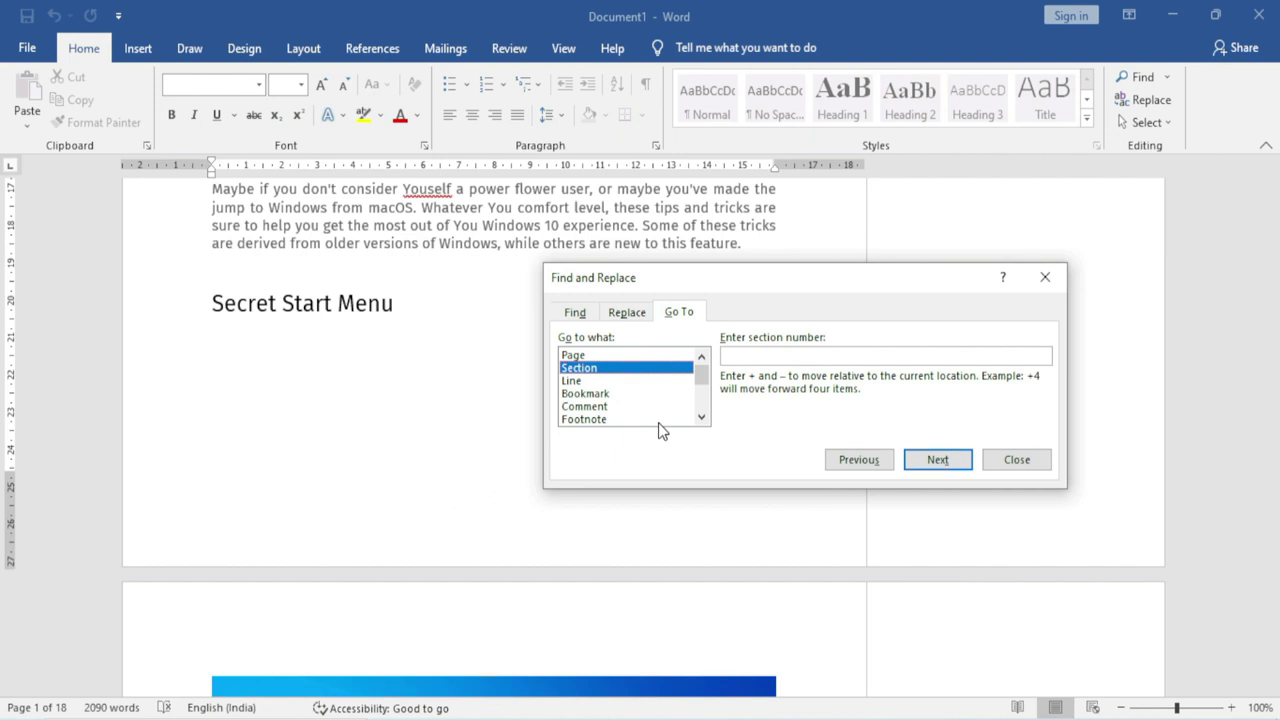
left_click(572, 383)
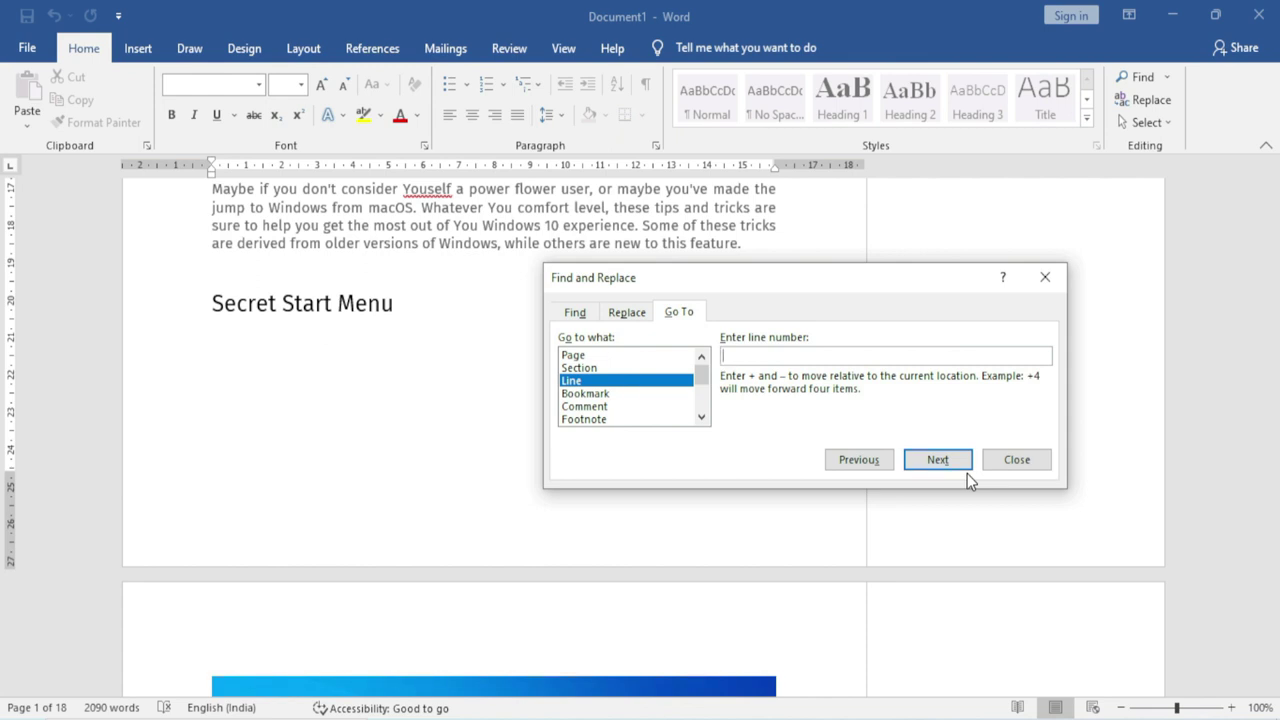
type("22")
left_click(937, 460)
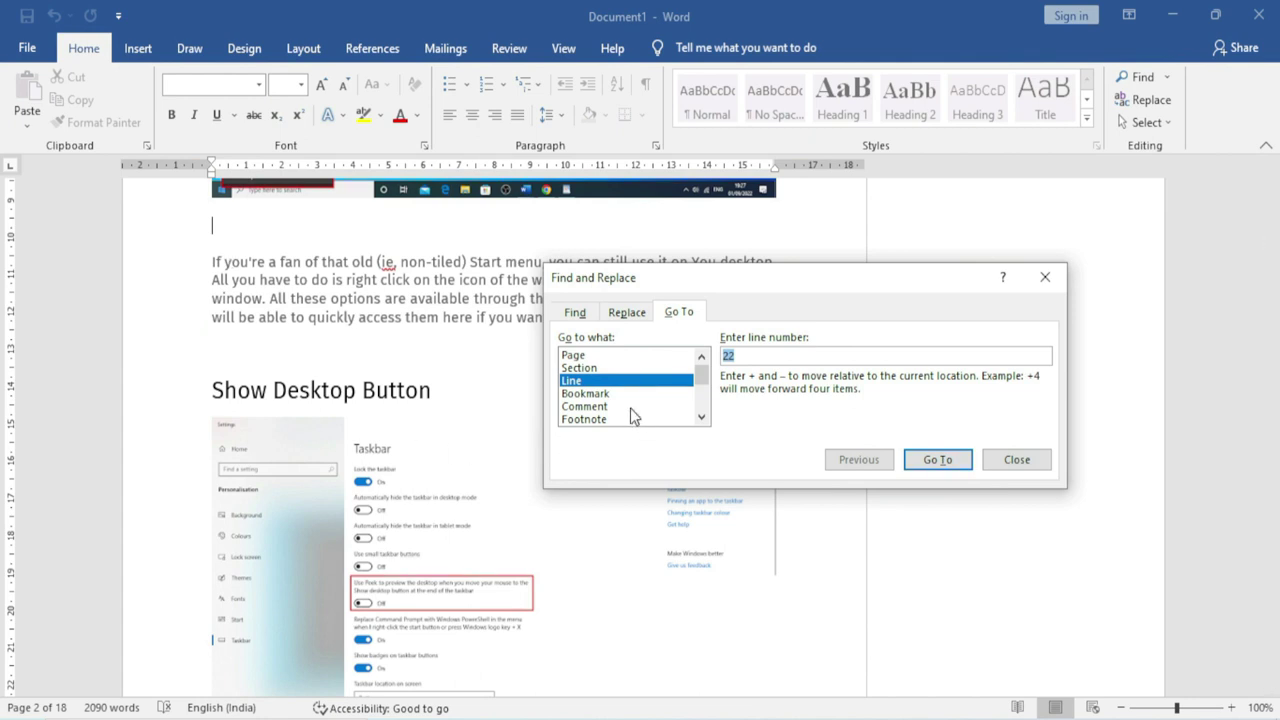
left_click(605, 394)
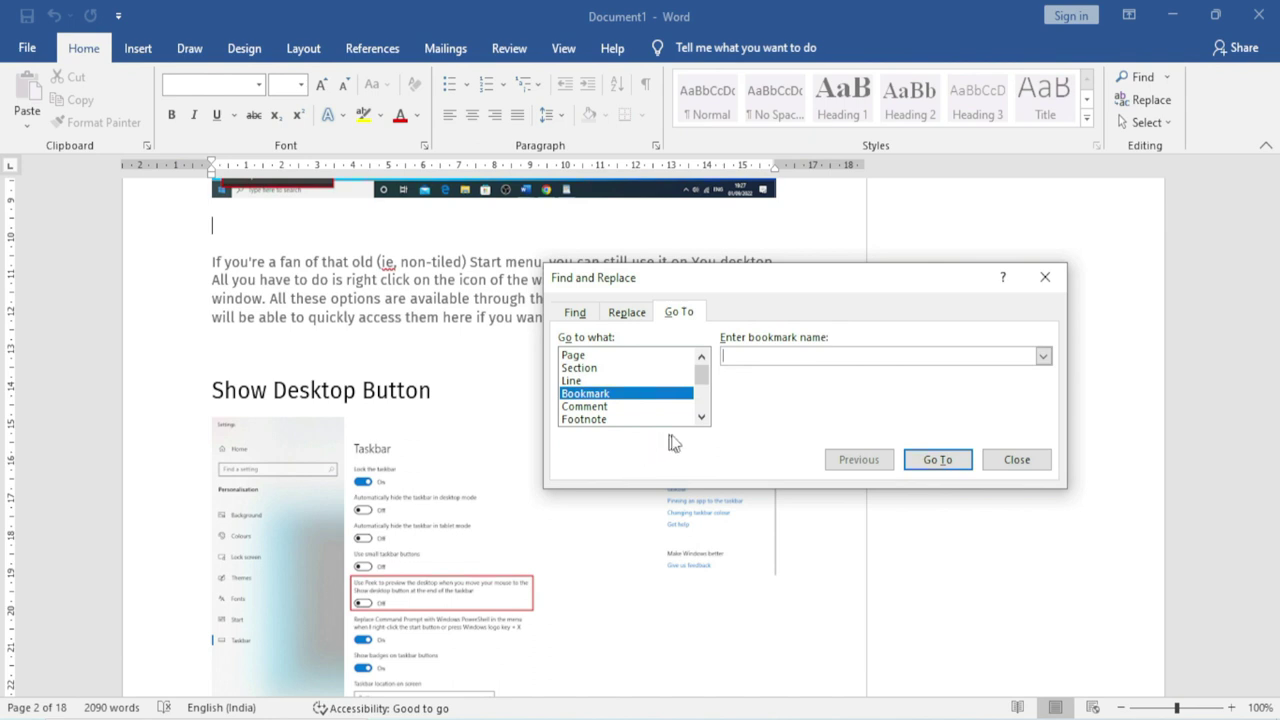
left_click(996, 465)
Step: Select the word 'available' in the old Start menu paragraph
left_click_drag(421, 298, 480, 299)
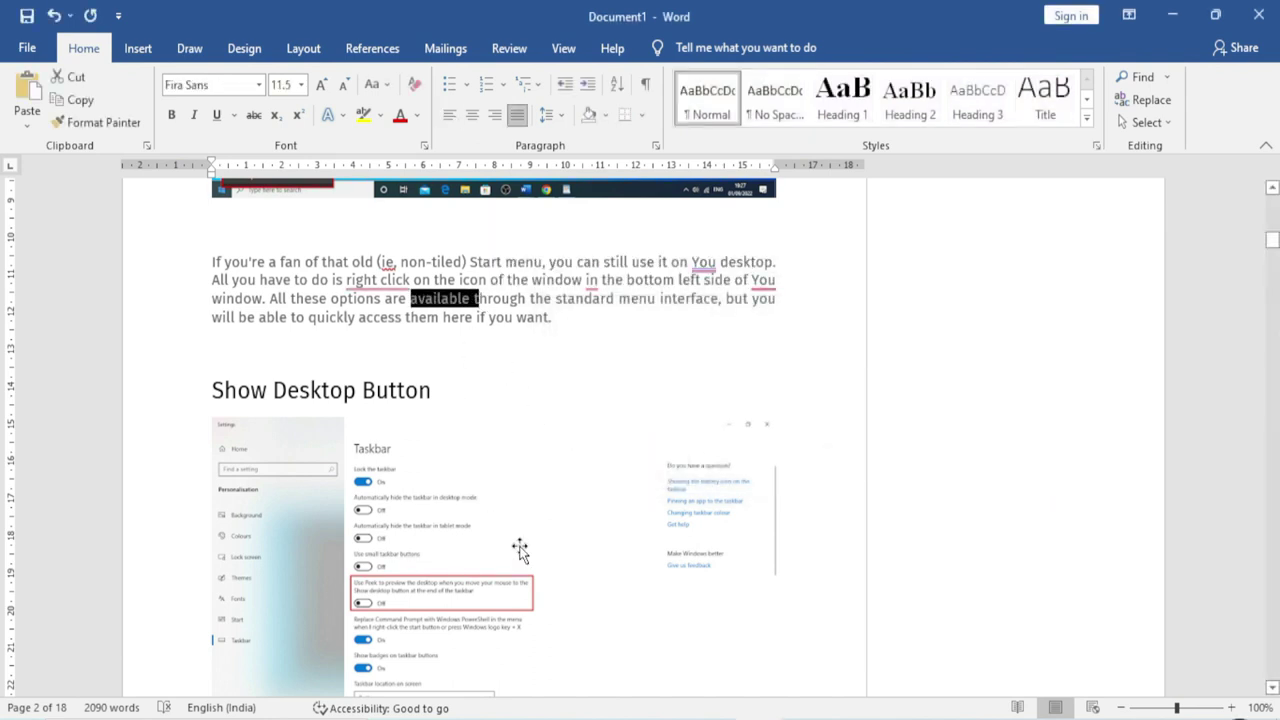
triple_click(437, 314)
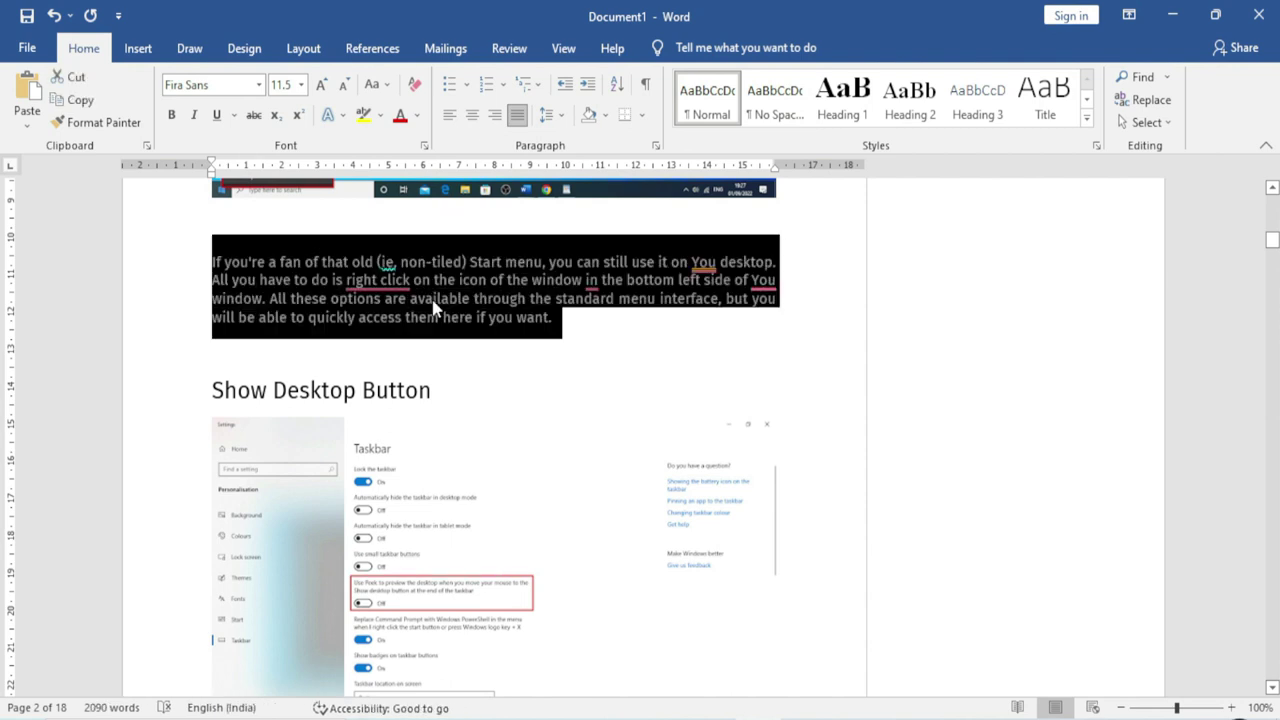
left_click(446, 298)
double_click(436, 298)
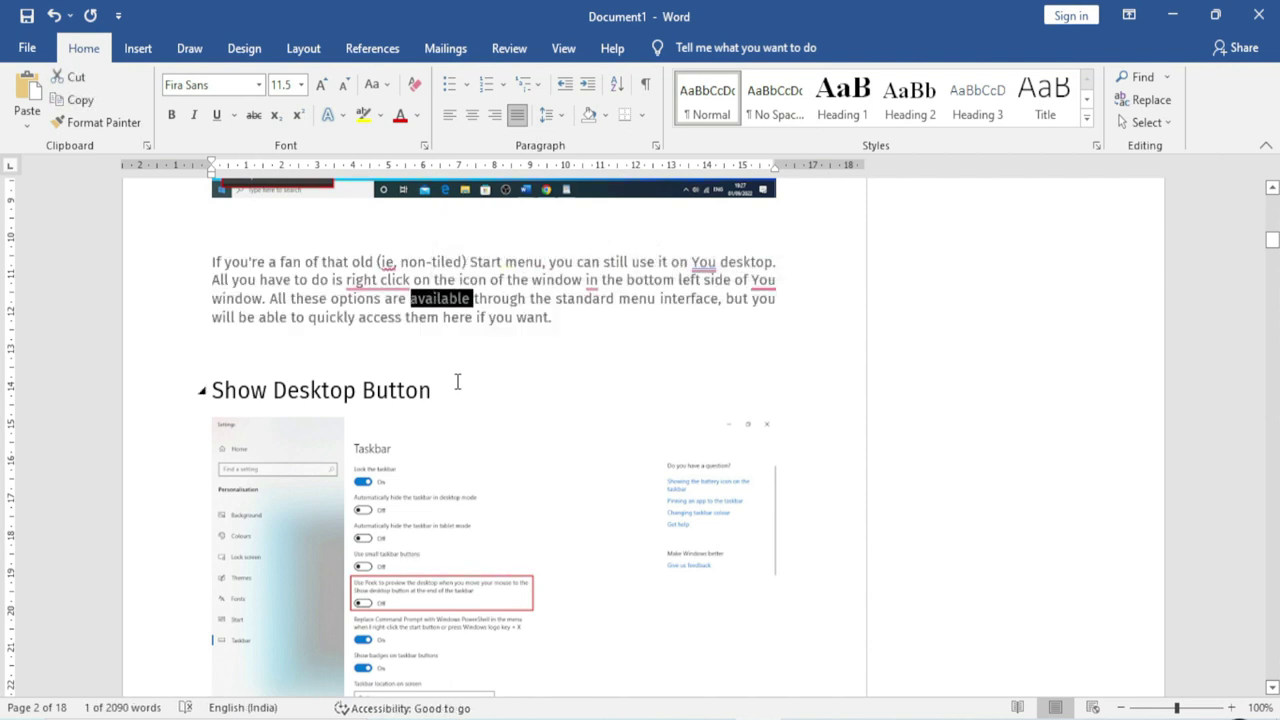
Step: Add a bookmark named 'a' on the selected word 'available'
left_click(139, 49)
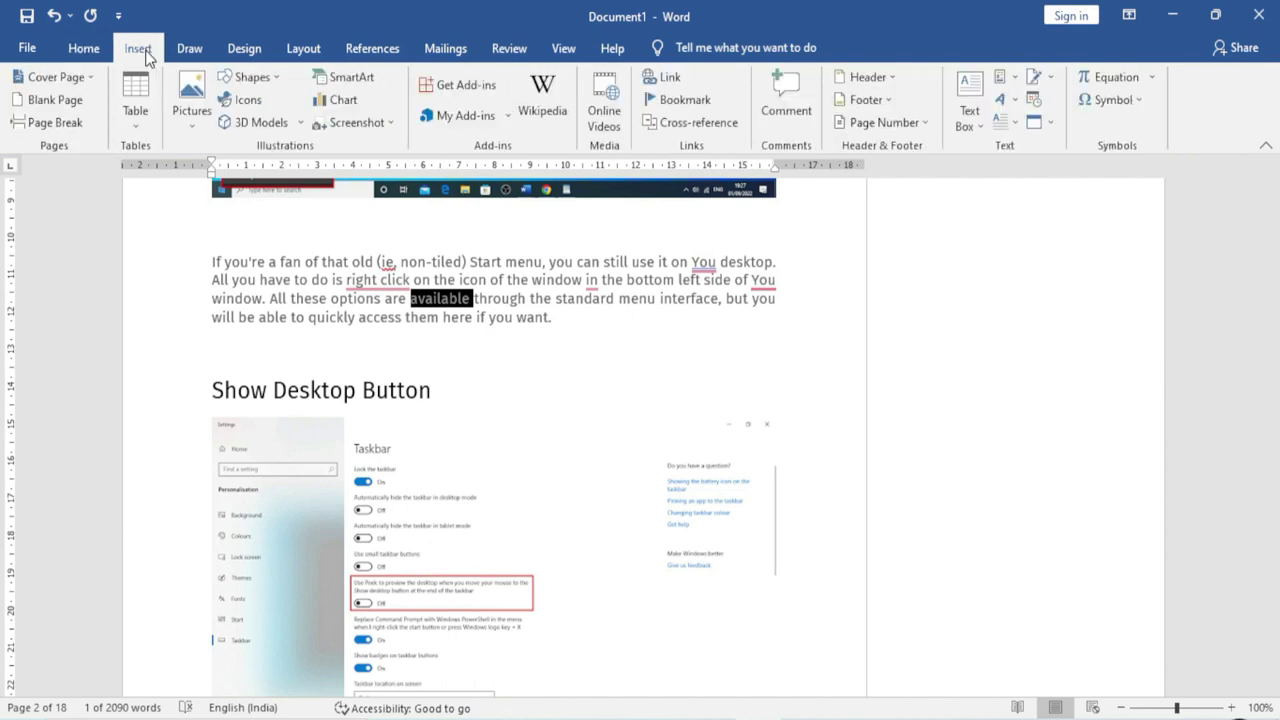
left_click(683, 101)
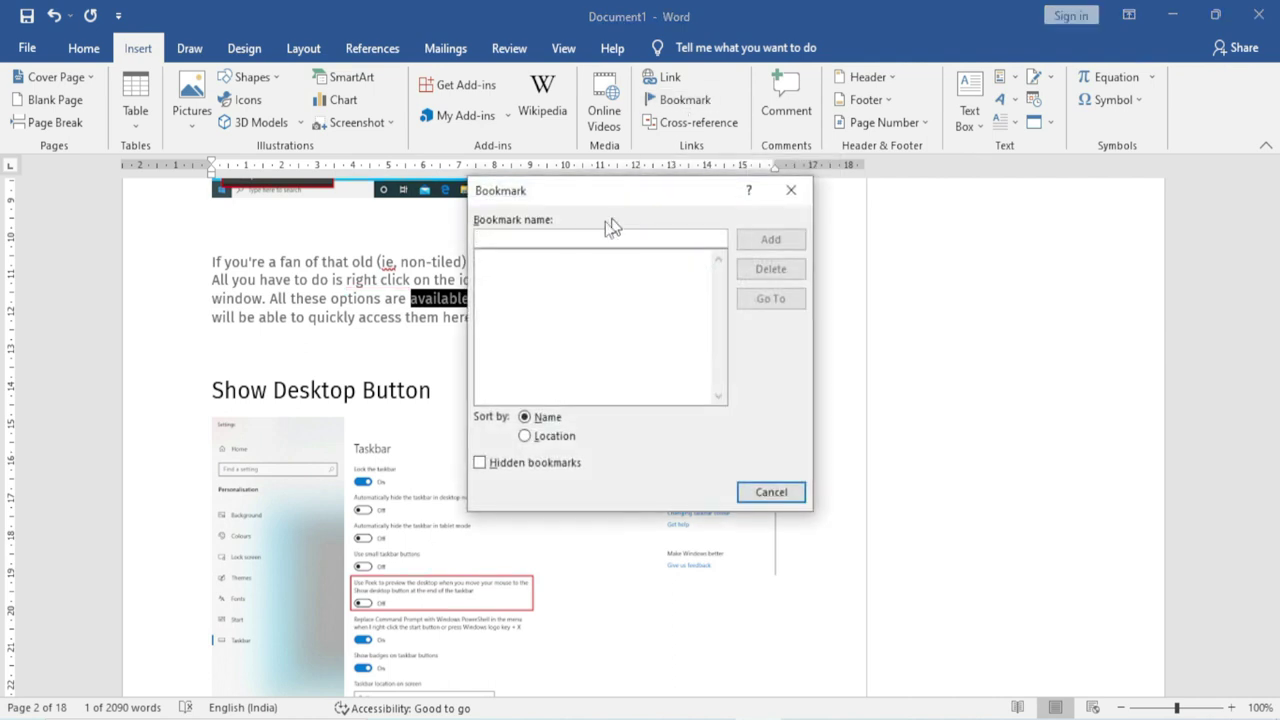
type("a")
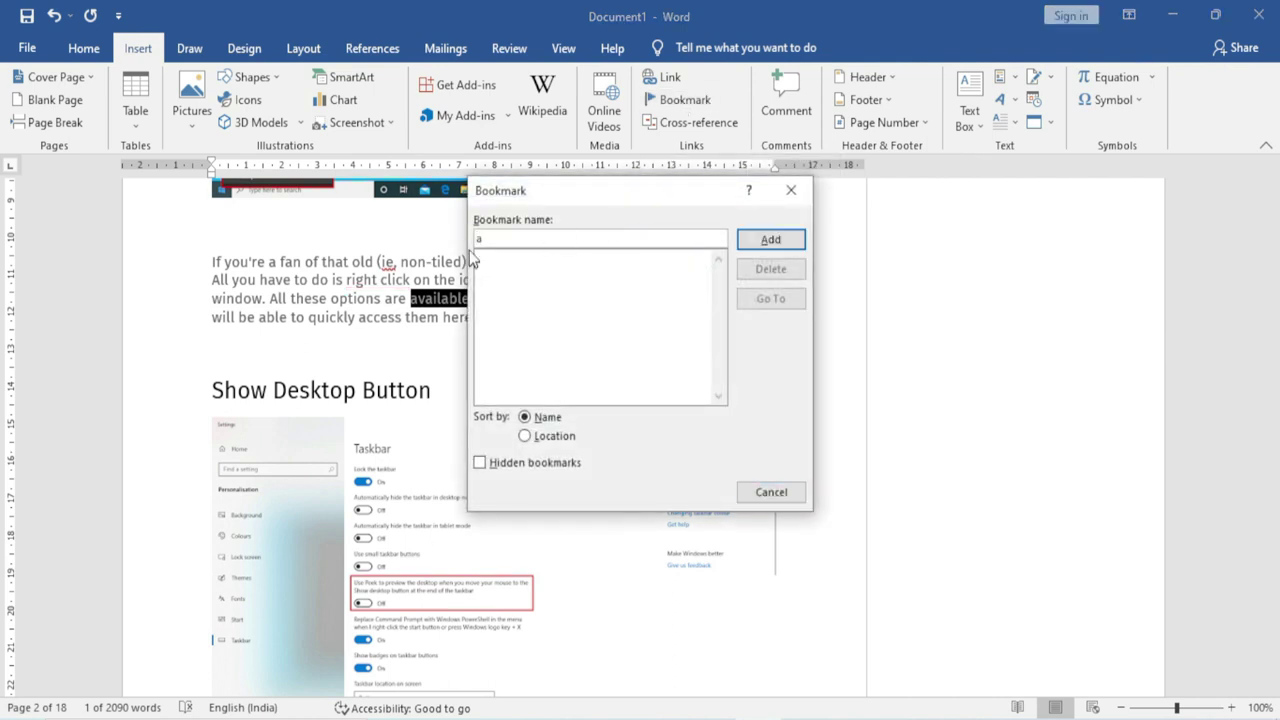
left_click(772, 240)
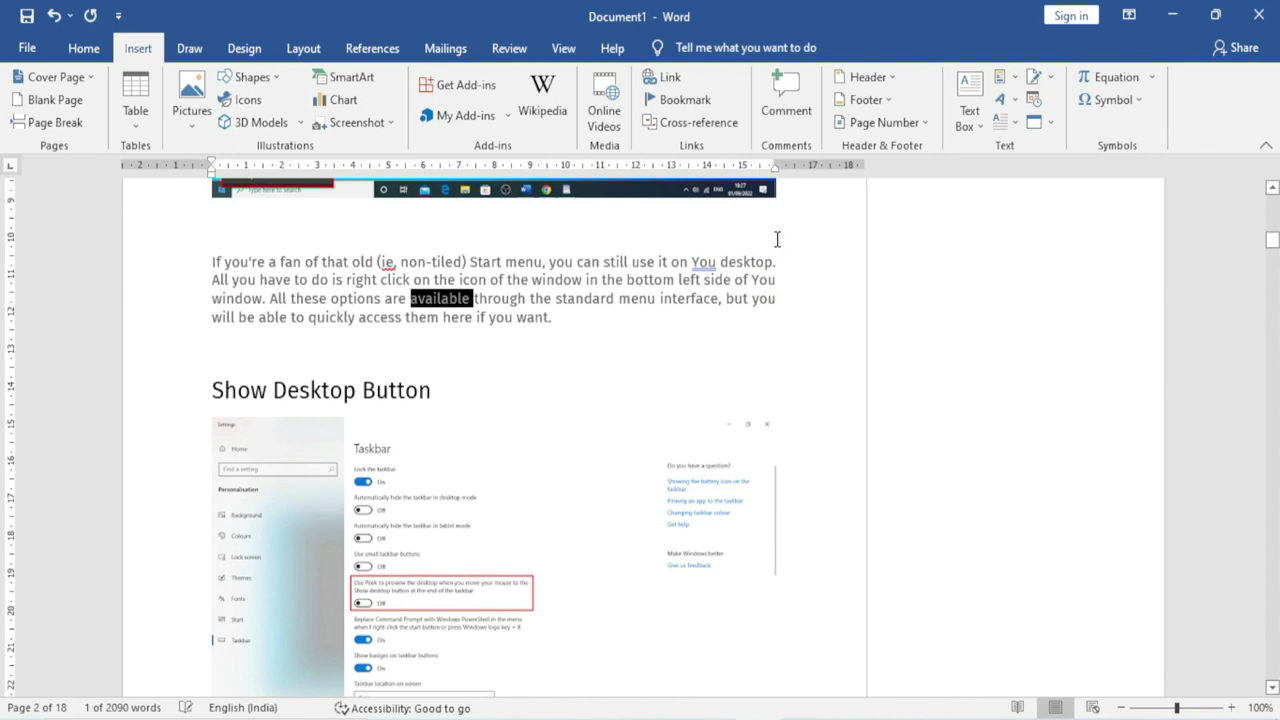
Step: Jump back to bookmark 'a' using the Go To tab of Advanced Find
scroll(774, 244, "down", 10)
left_click(84, 48)
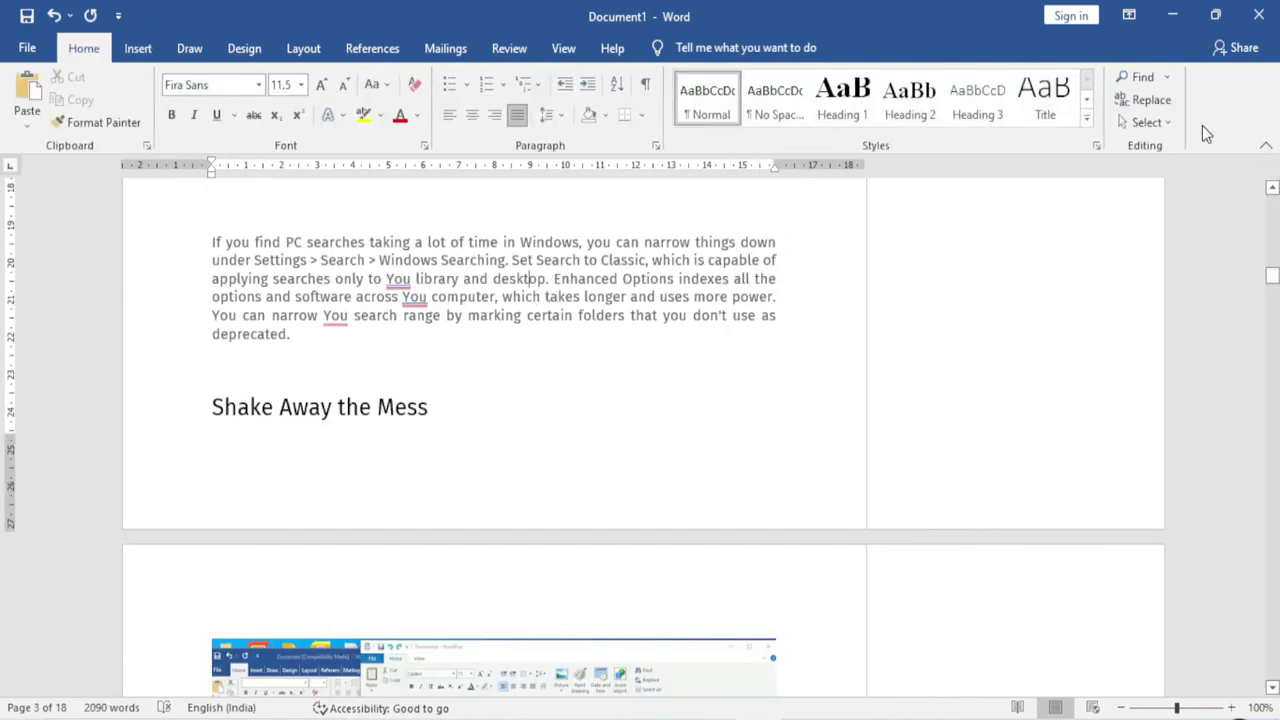
left_click(1166, 77)
left_click(1161, 121)
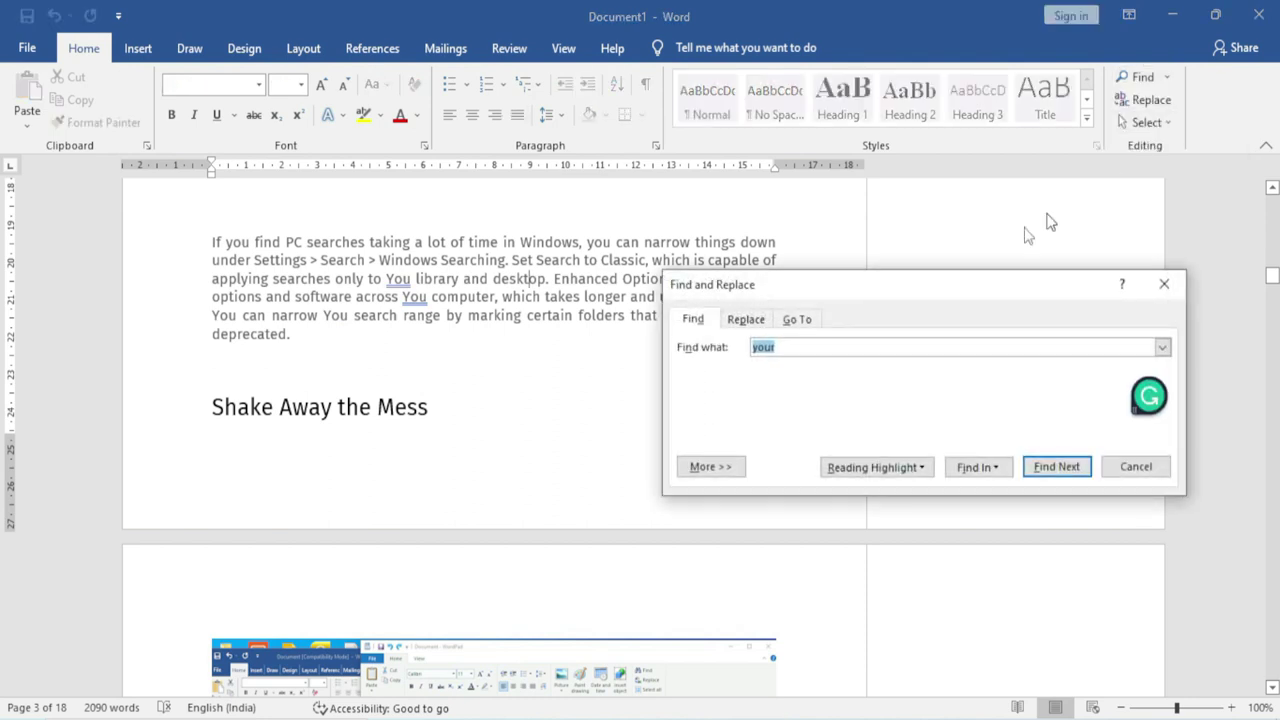
left_click(798, 318)
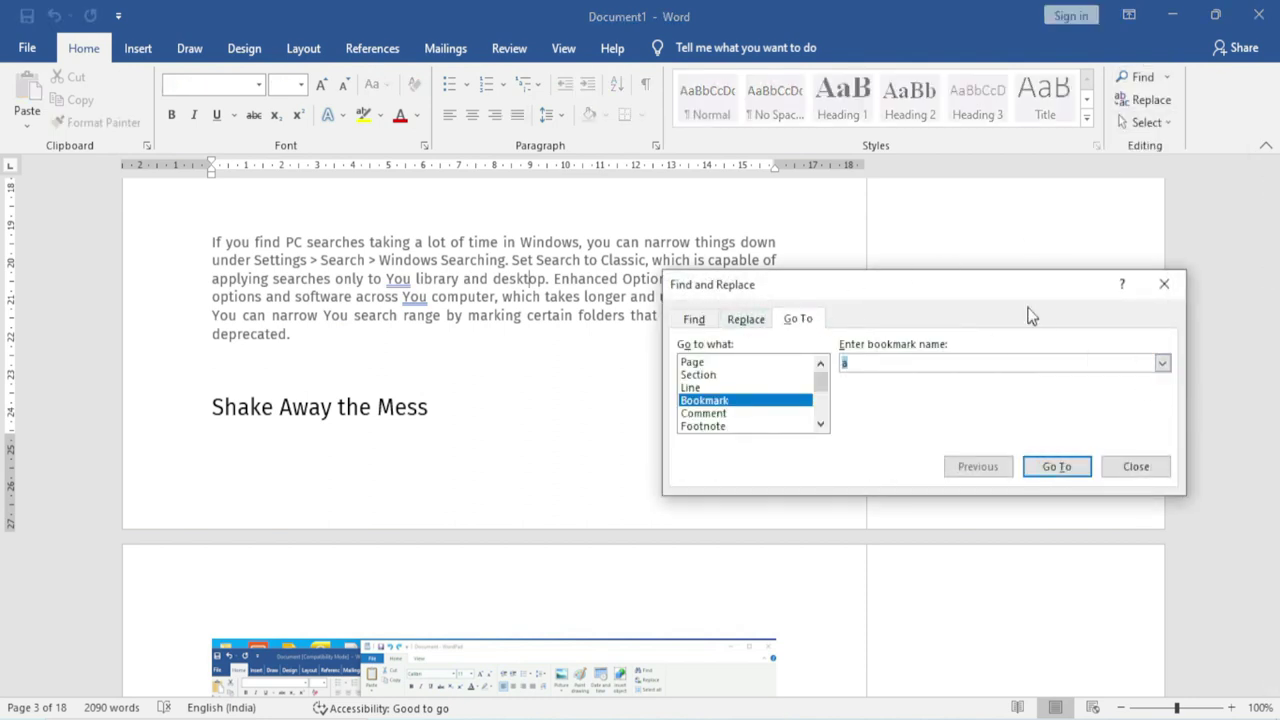
left_click_drag(1013, 280, 865, 235)
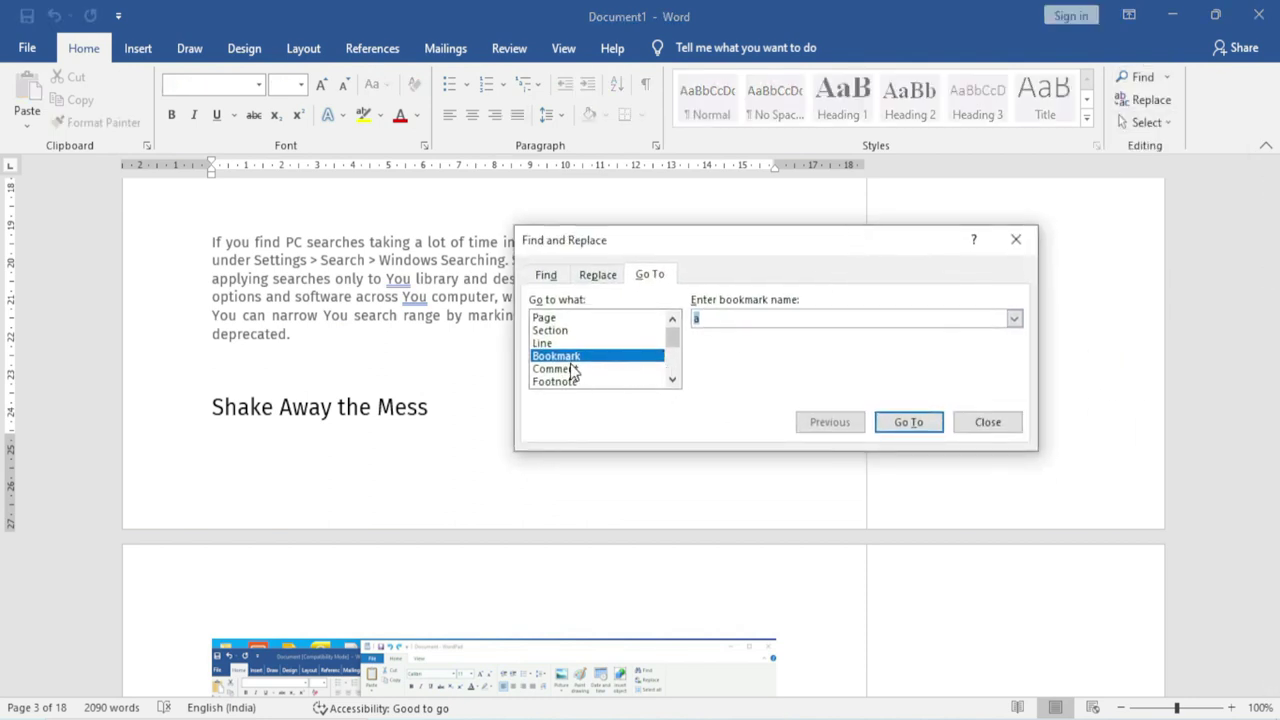
left_click(718, 322)
left_click(1014, 319)
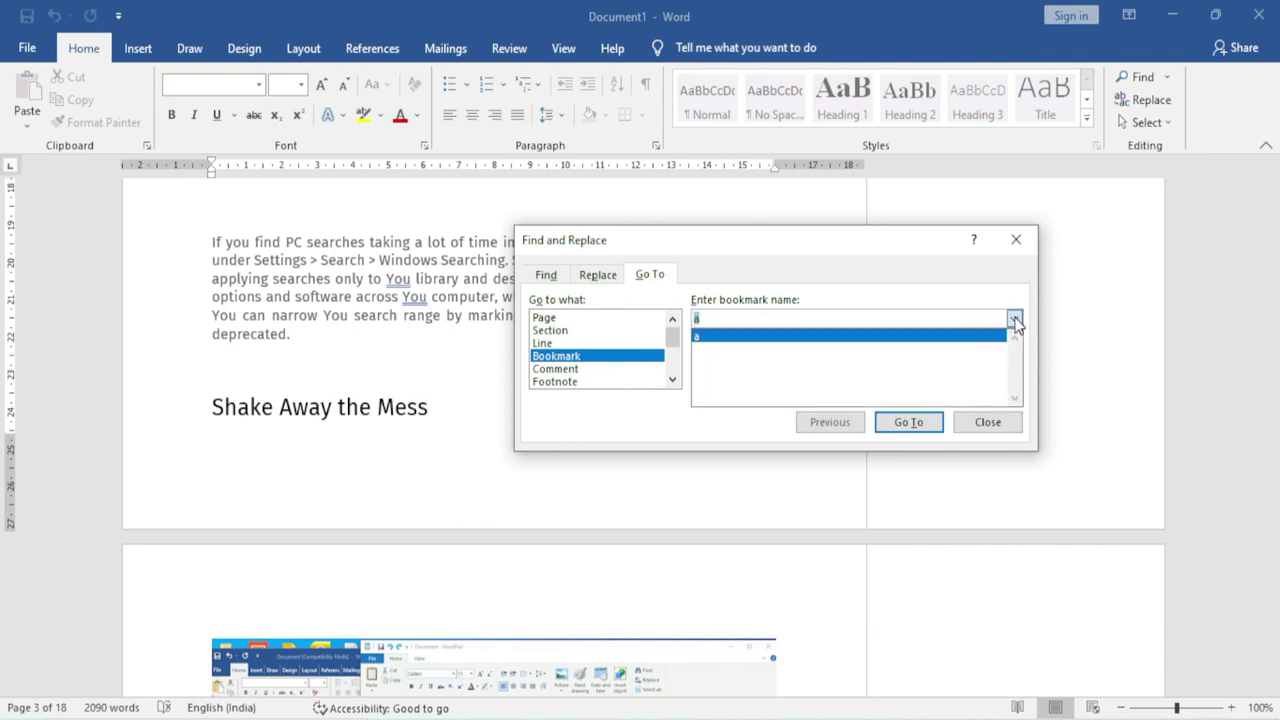
left_click(708, 335)
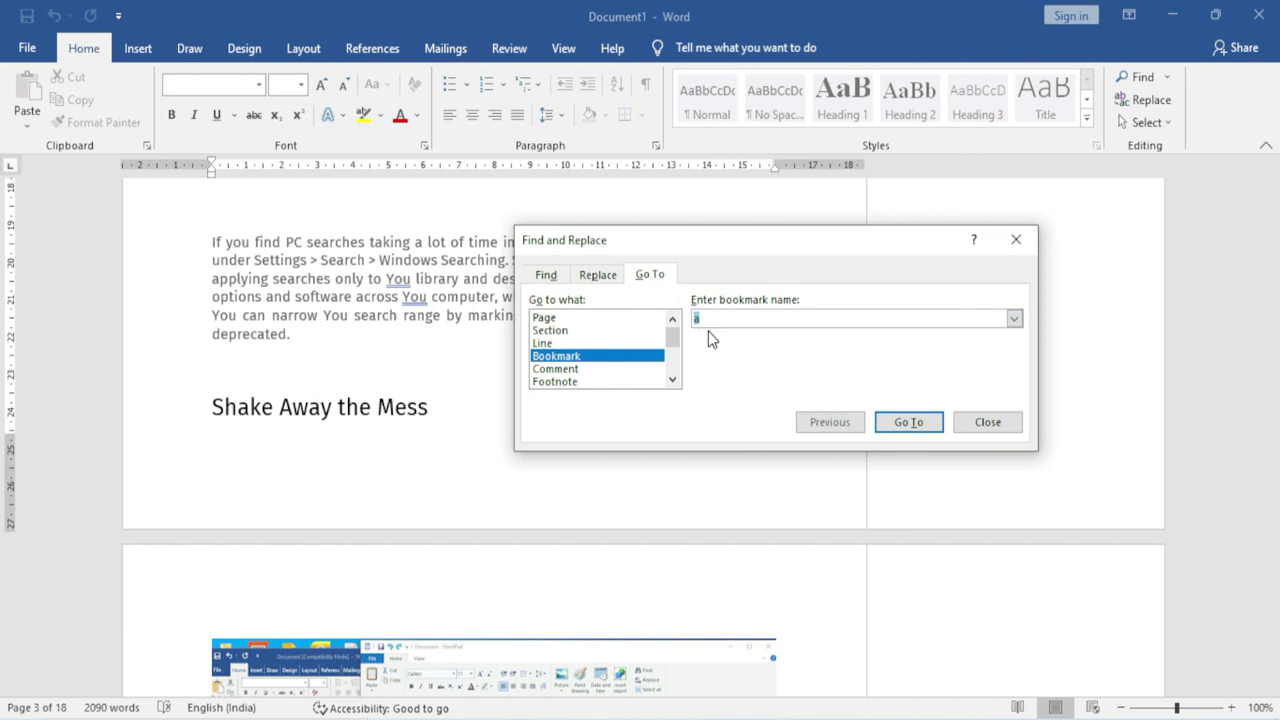
left_click(910, 423)
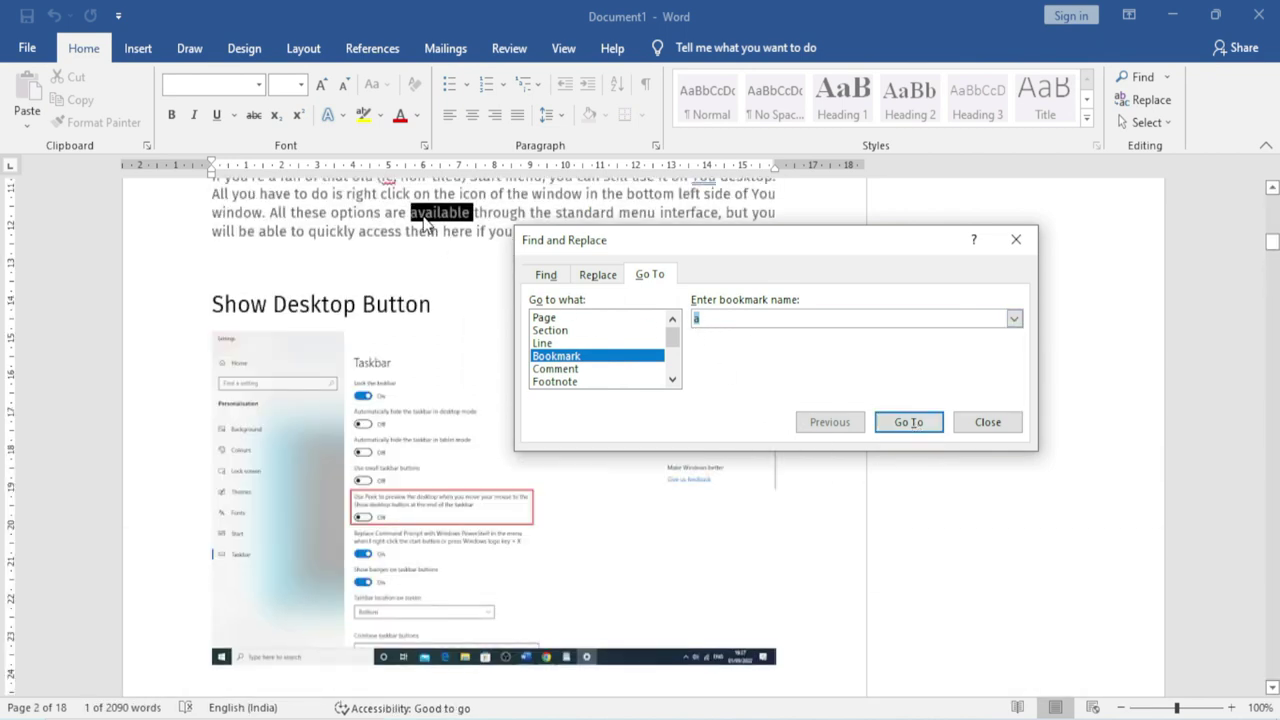
Step: Go to the next comment on page 7, then close the Find and Replace window
left_click(561, 371)
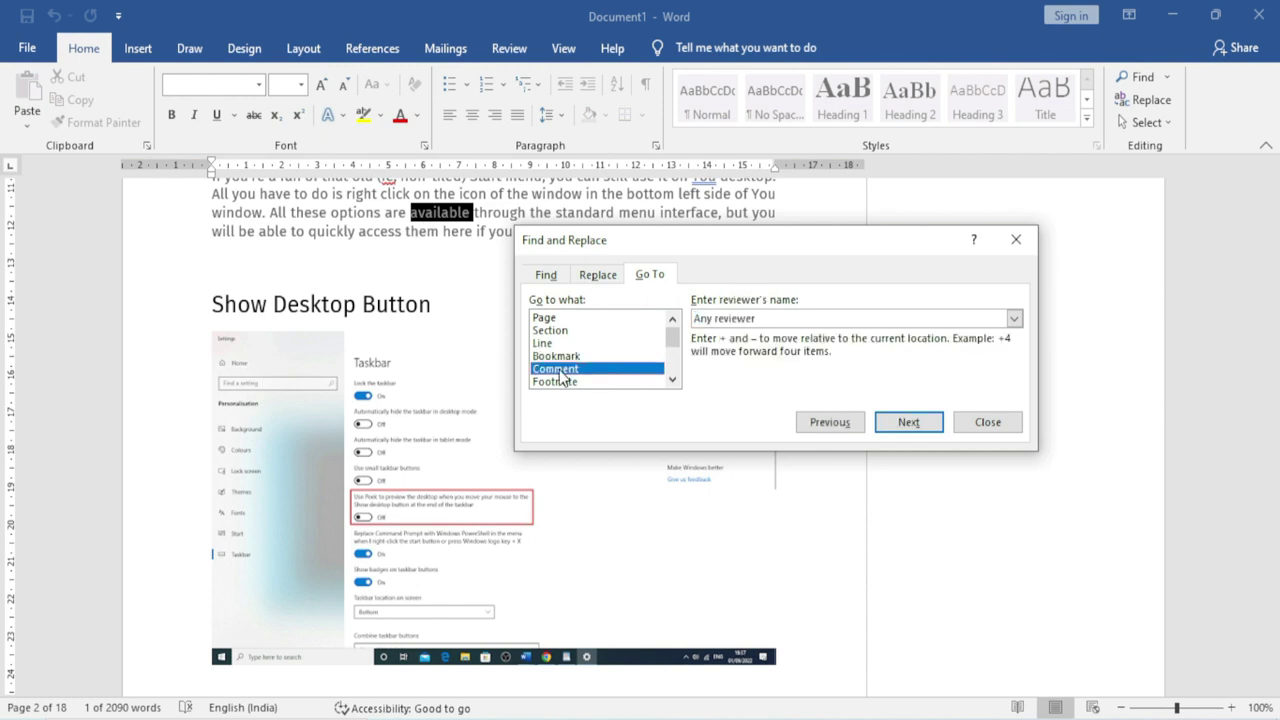
left_click(908, 423)
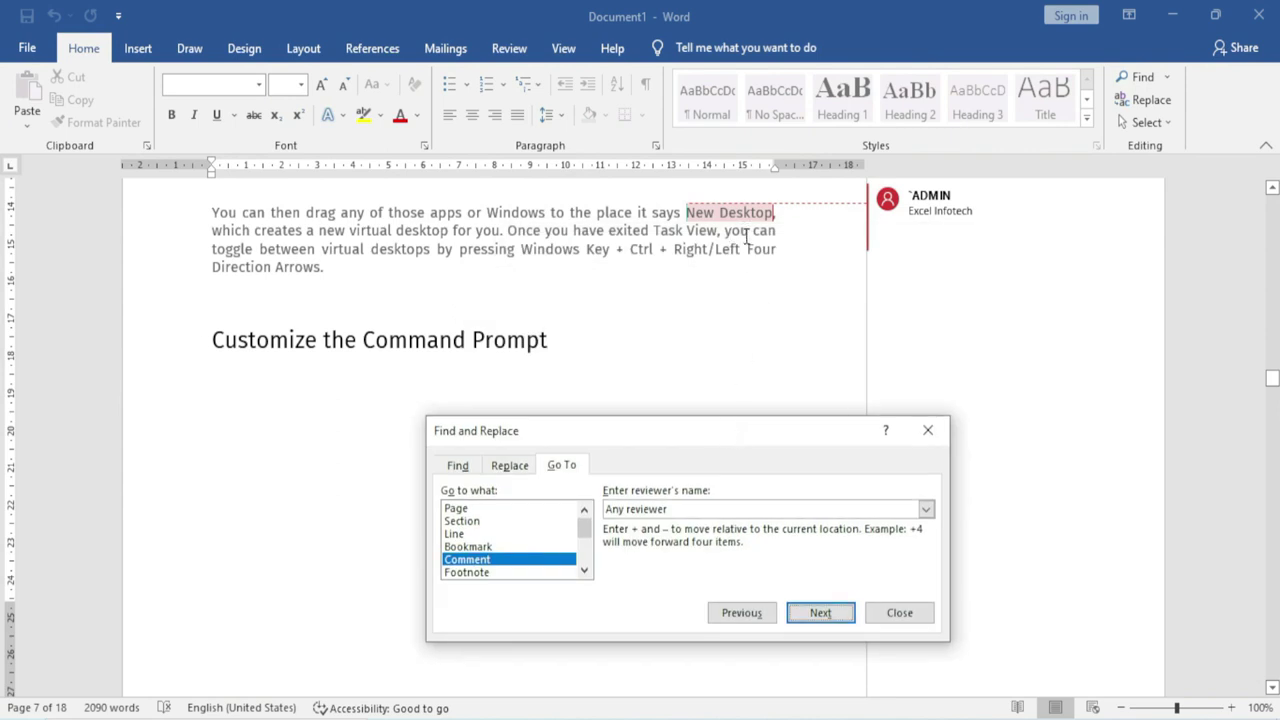
left_click_drag(625, 432, 717, 304)
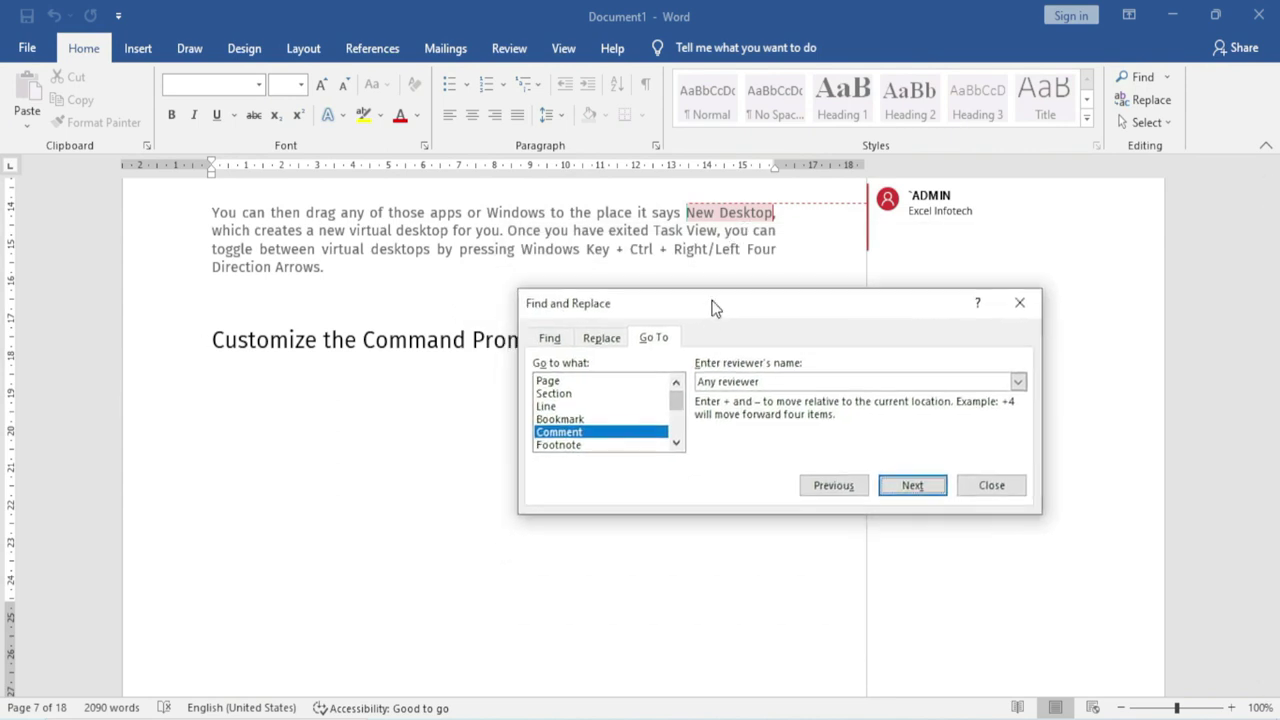
left_click(578, 446)
mouse_move(680, 404)
left_mouse_down()
mouse_move(677, 432)
mouse_move(677, 418)
left_mouse_up()
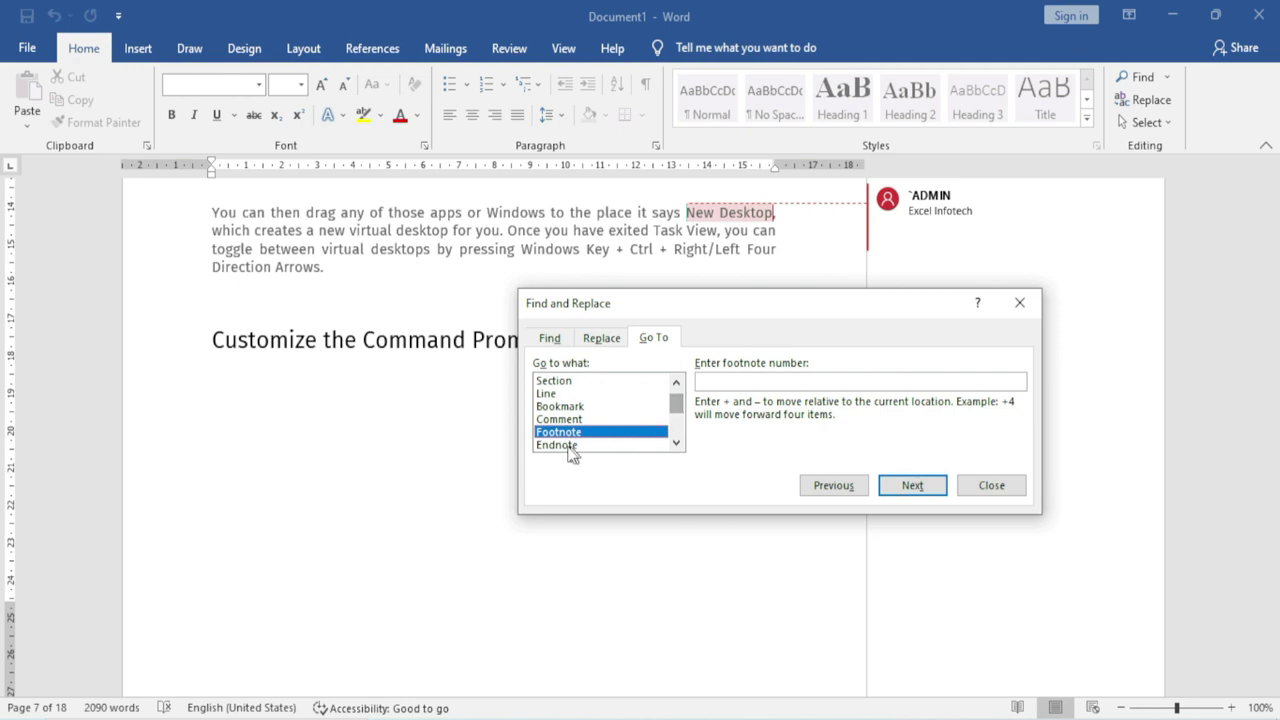
left_click(984, 485)
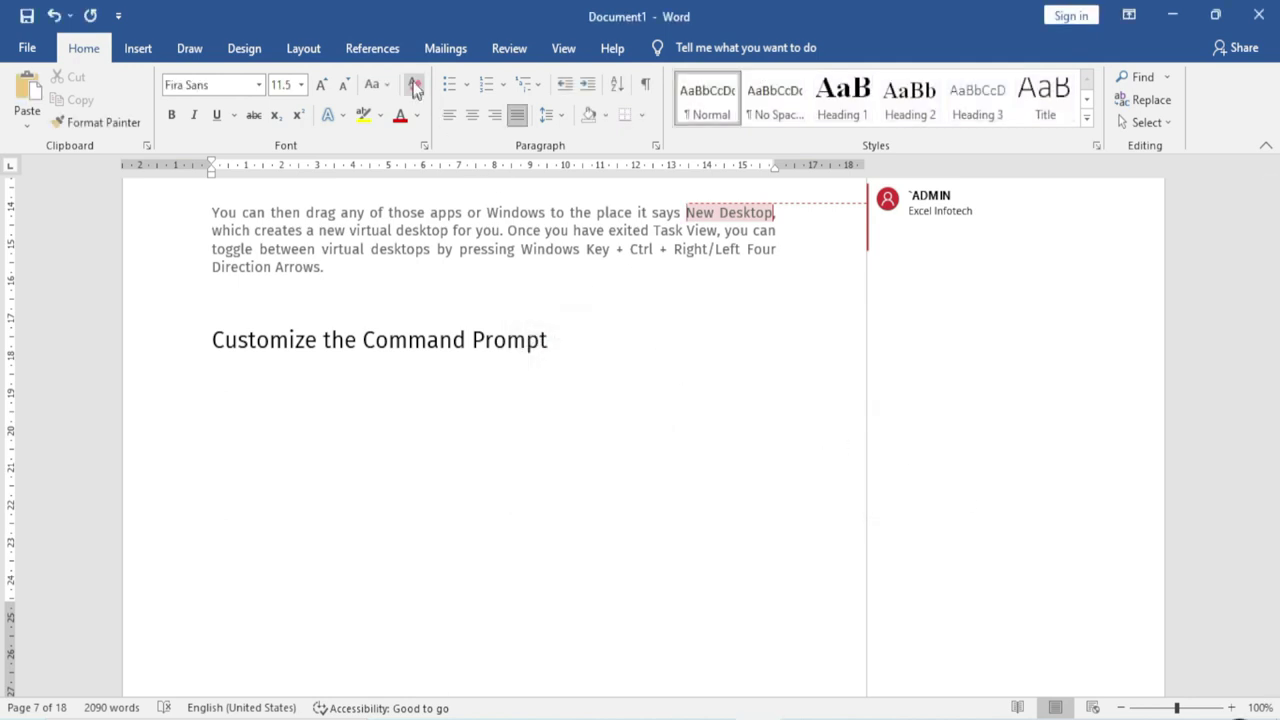
Step: Insert footnote 1 after 'New Desktop' with the text 'fdfgdfg'
left_click(388, 47)
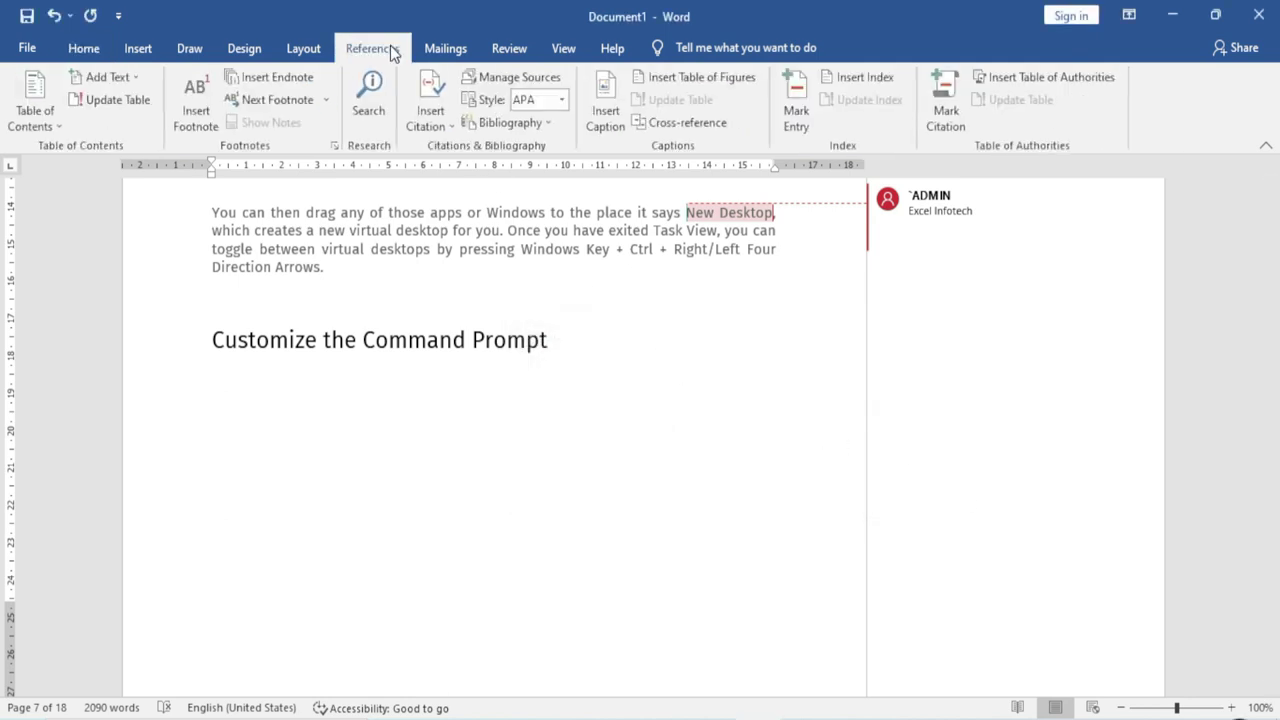
left_click(195, 108)
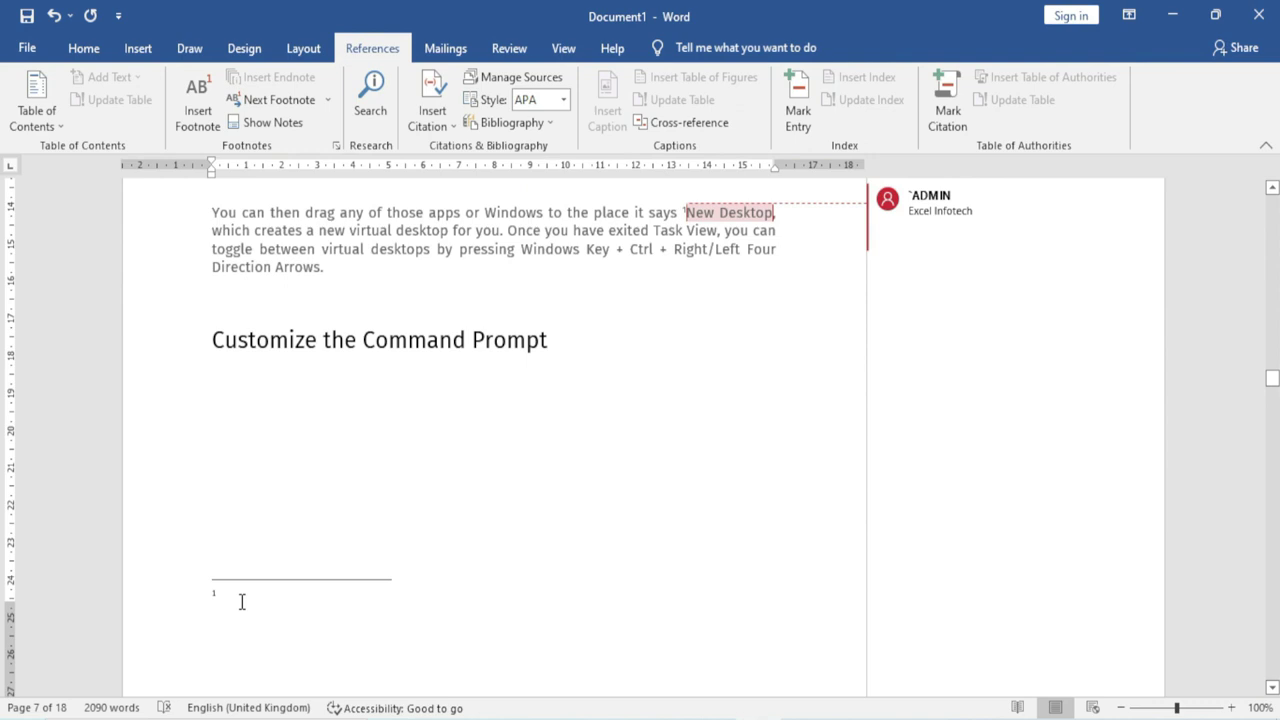
type("fdfgdfg")
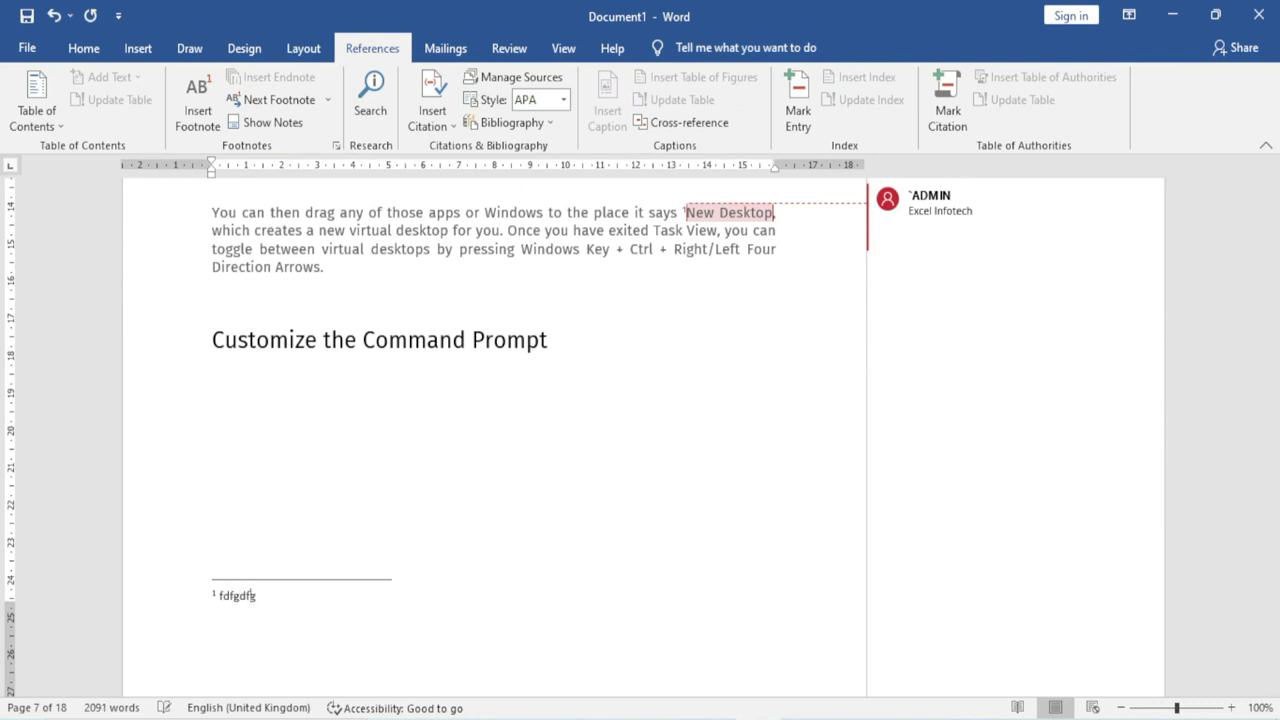
left_click(403, 266)
scroll(440, 397, "up", 5)
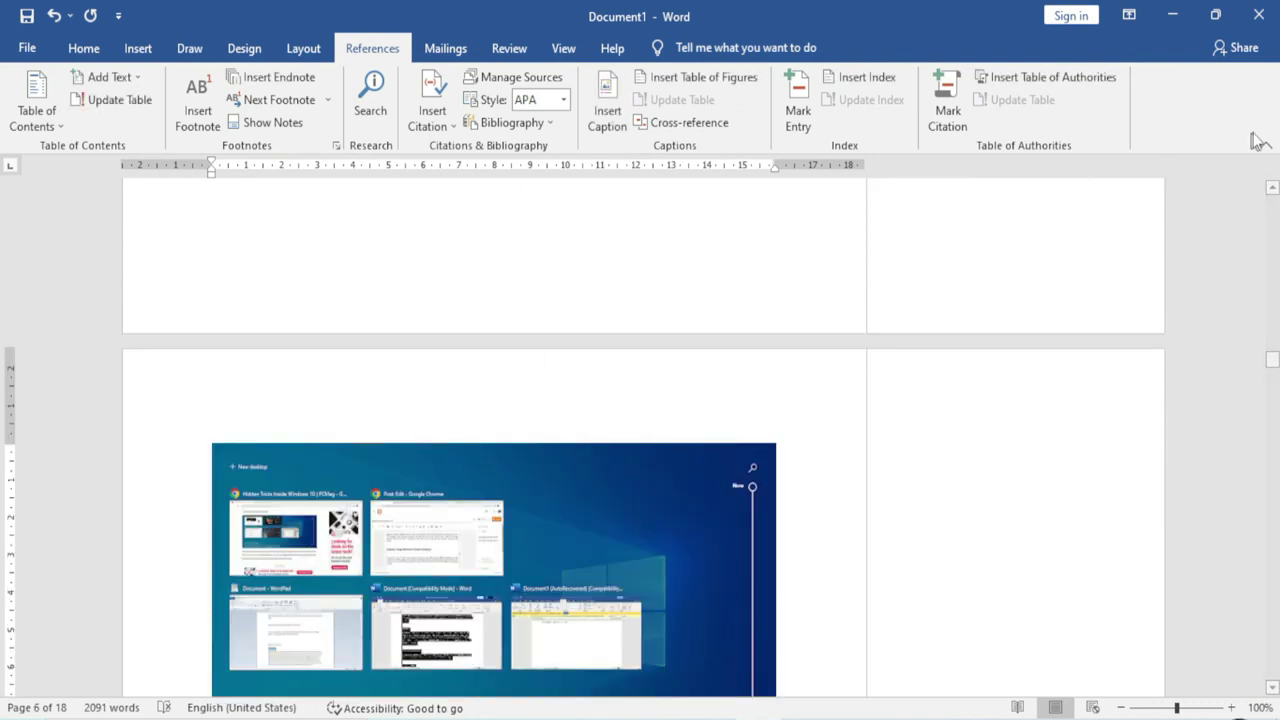
left_click(84, 48)
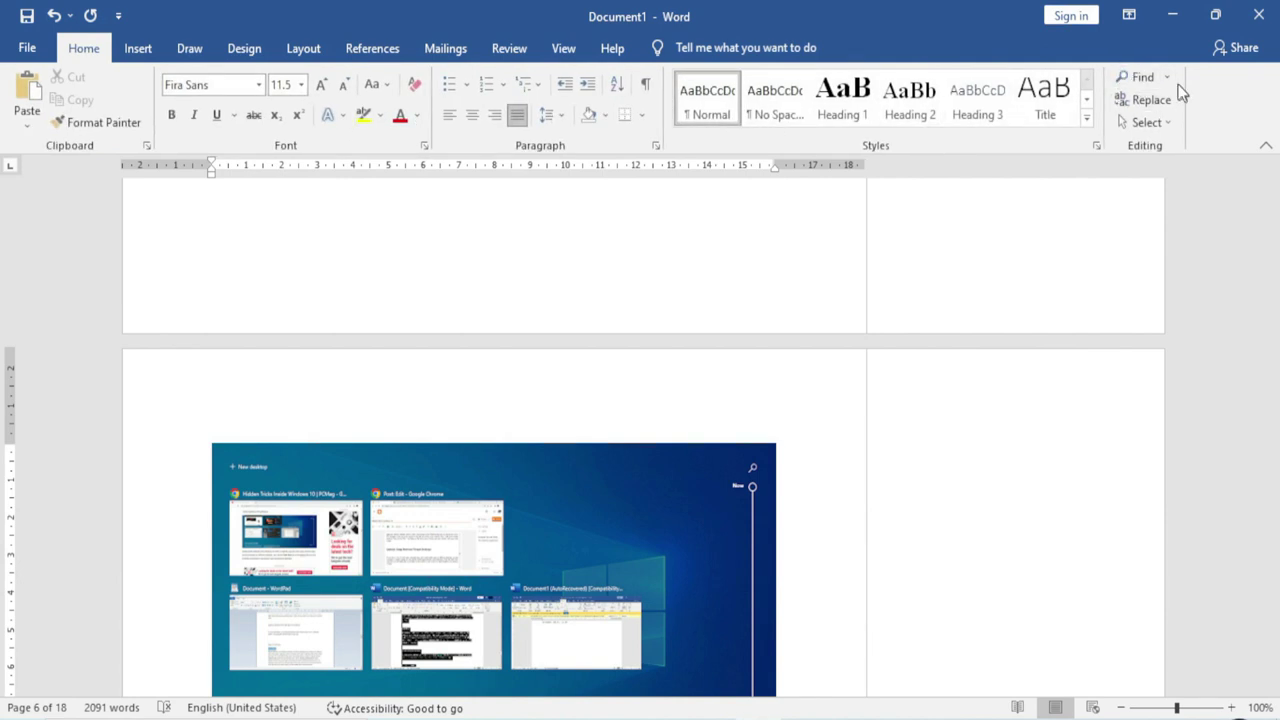
Step: Jump to footnote 1 on page 7 via Go To > Footnote > Next
left_click(1166, 77)
left_click(1160, 128)
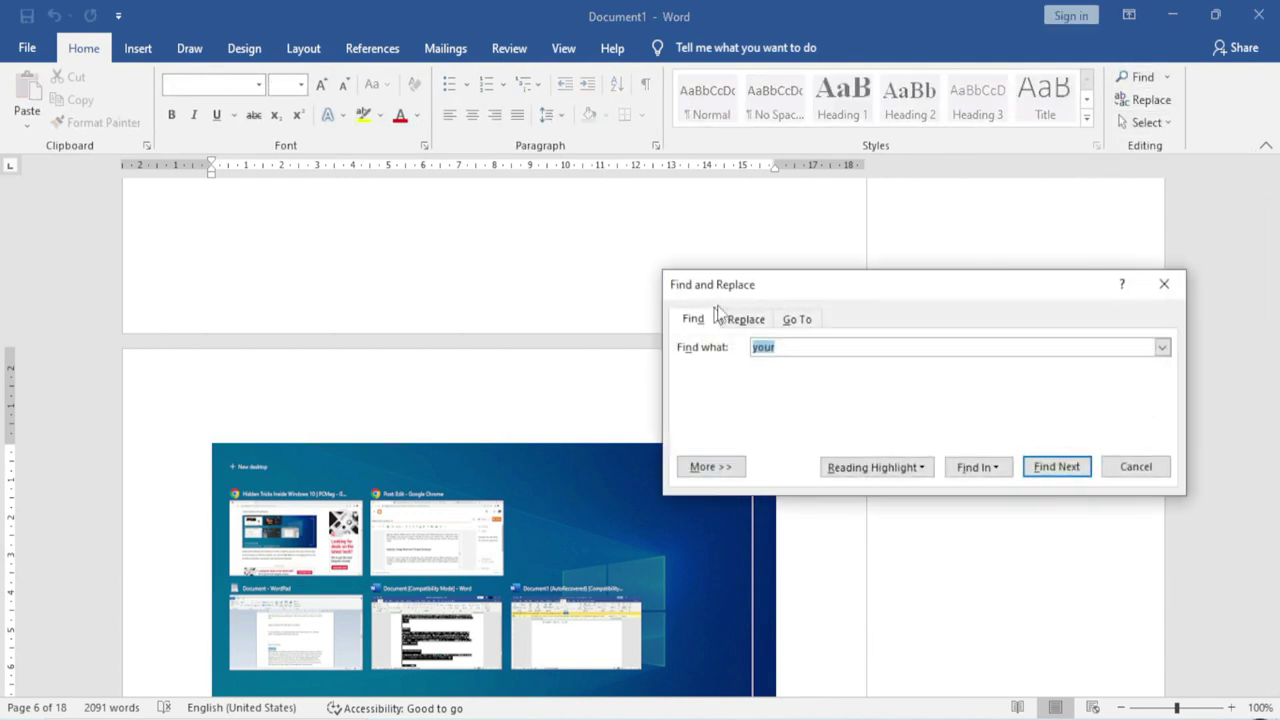
left_click(797, 319)
left_click_drag(830, 288, 772, 181)
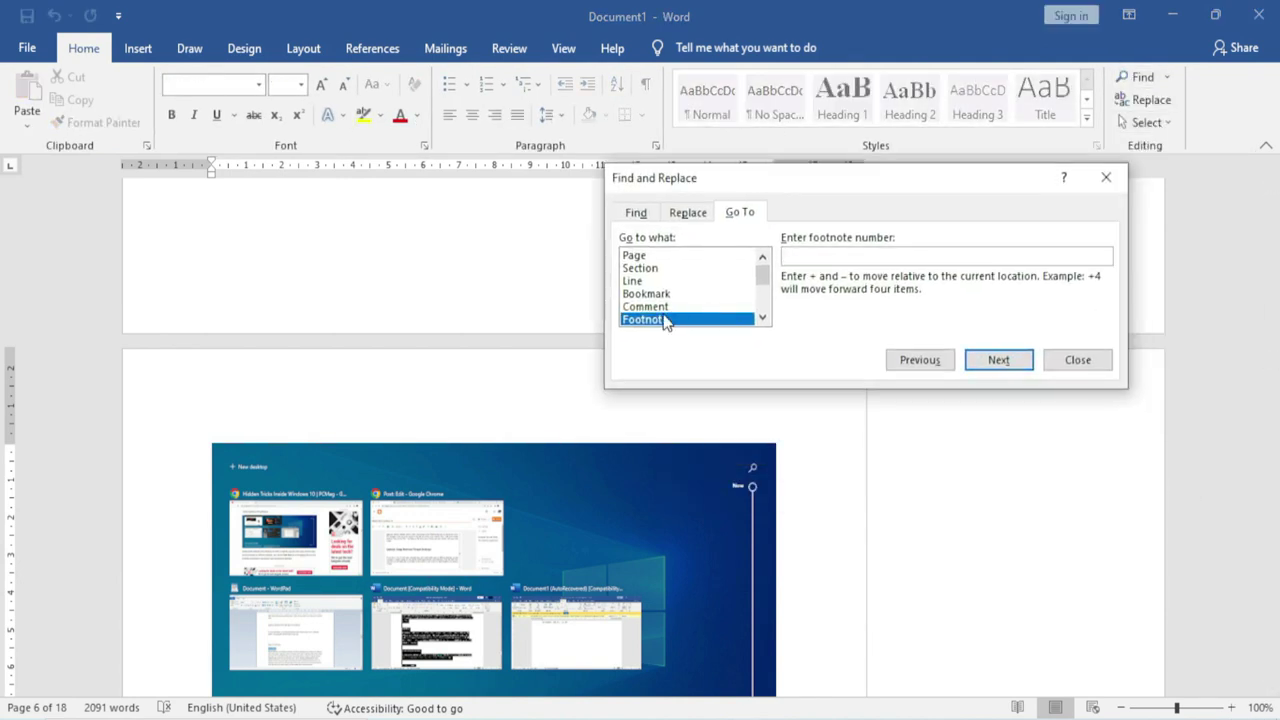
left_click(993, 360)
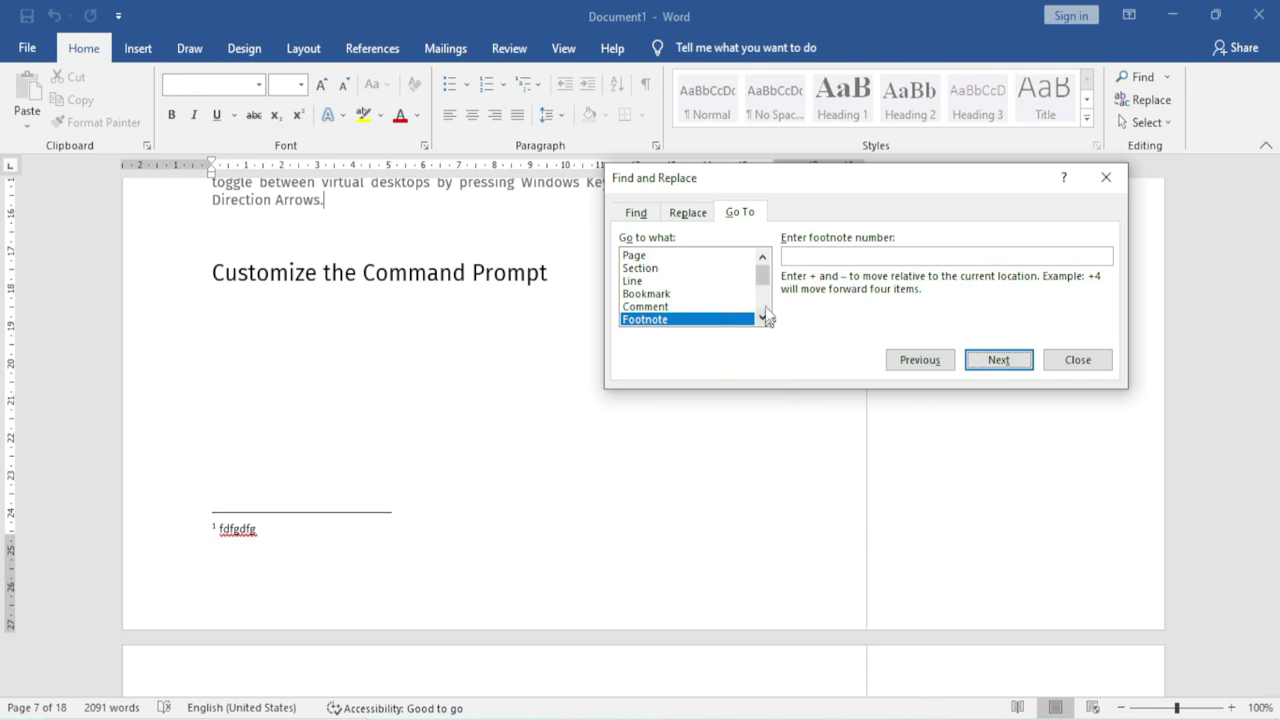
left_click_drag(766, 270, 763, 305)
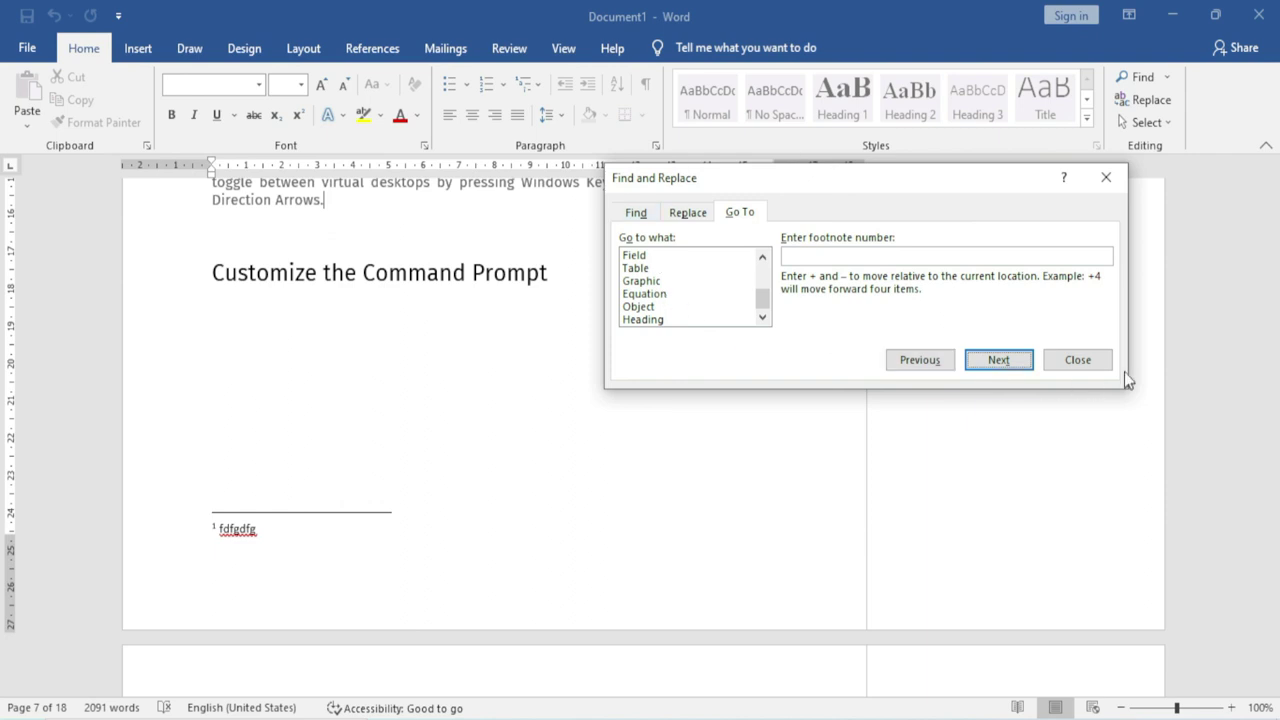
left_click(1082, 359)
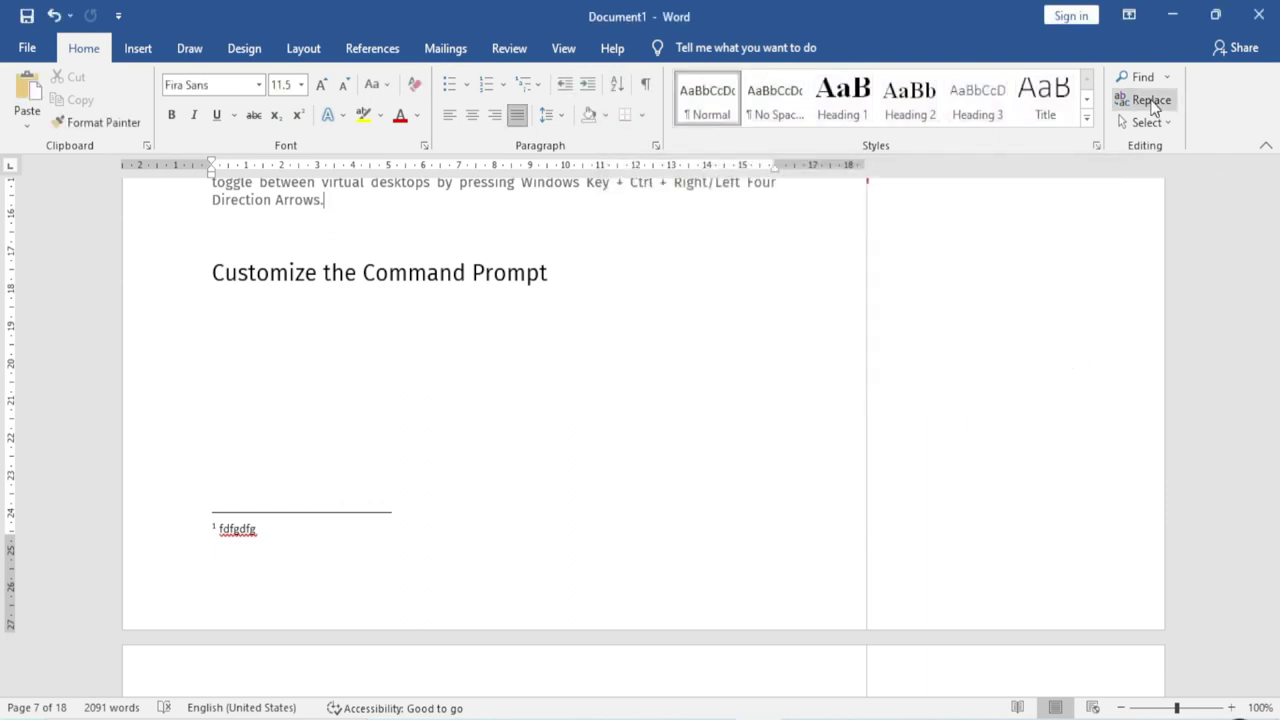
Step: Open the Replace dialog and close it again
left_click(1153, 107)
left_click_drag(950, 240, 766, 241)
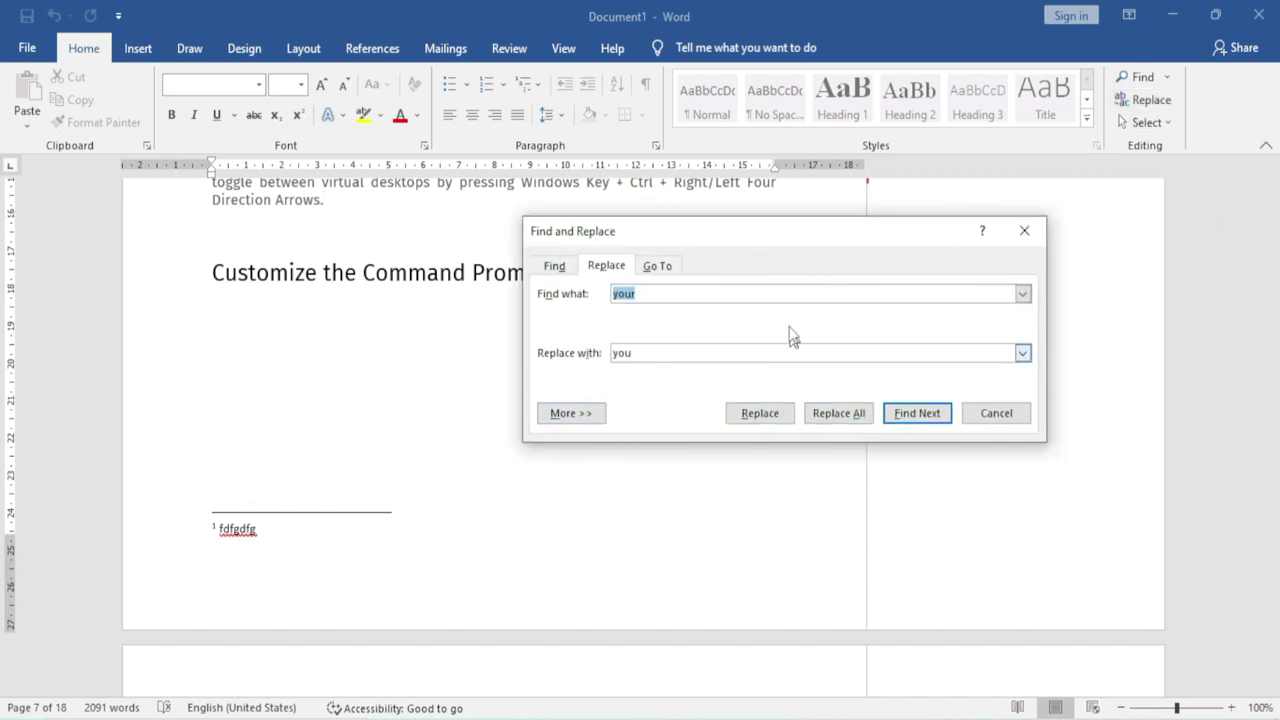
left_click(1024, 231)
left_click(1163, 122)
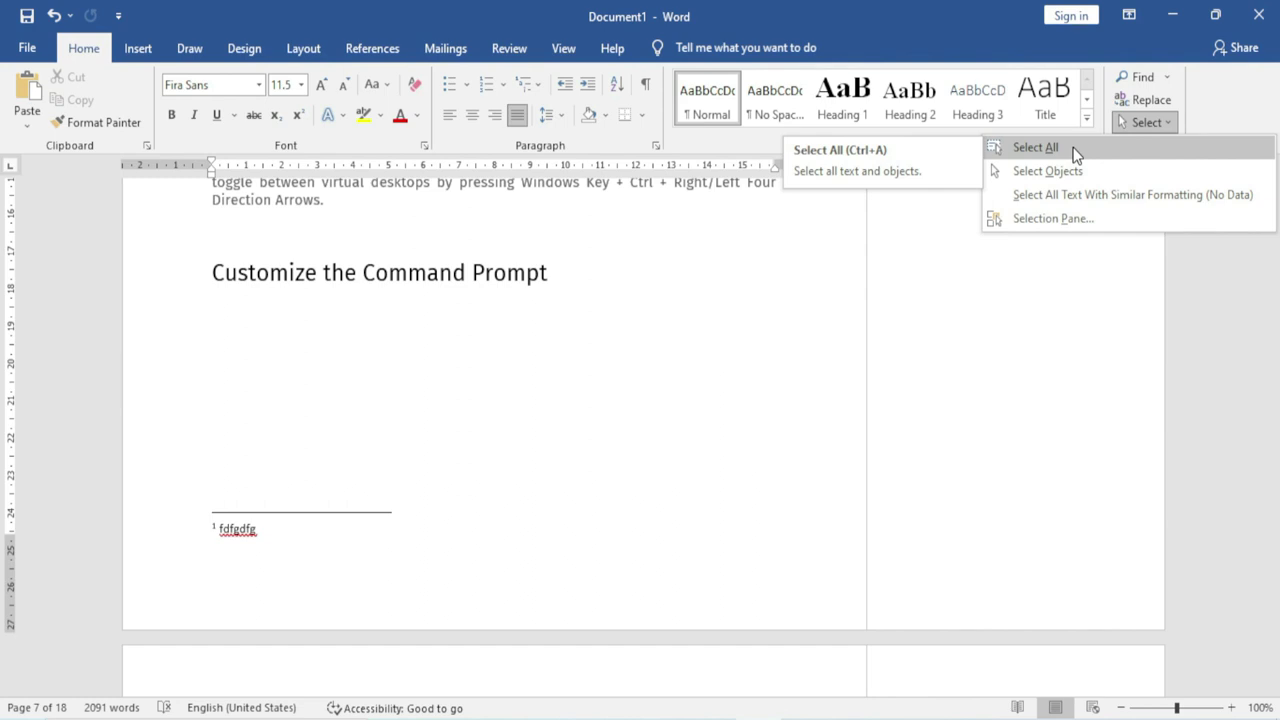
Step: Select all the document text, then clear the selection
left_click(1073, 147)
scroll(380, 305, "up", 1)
scroll(382, 302, "up", 3)
scroll(382, 302, "up", 5)
scroll(382, 302, "up", 5)
scroll(383, 302, "up", 4)
scroll(383, 303, "up", 2)
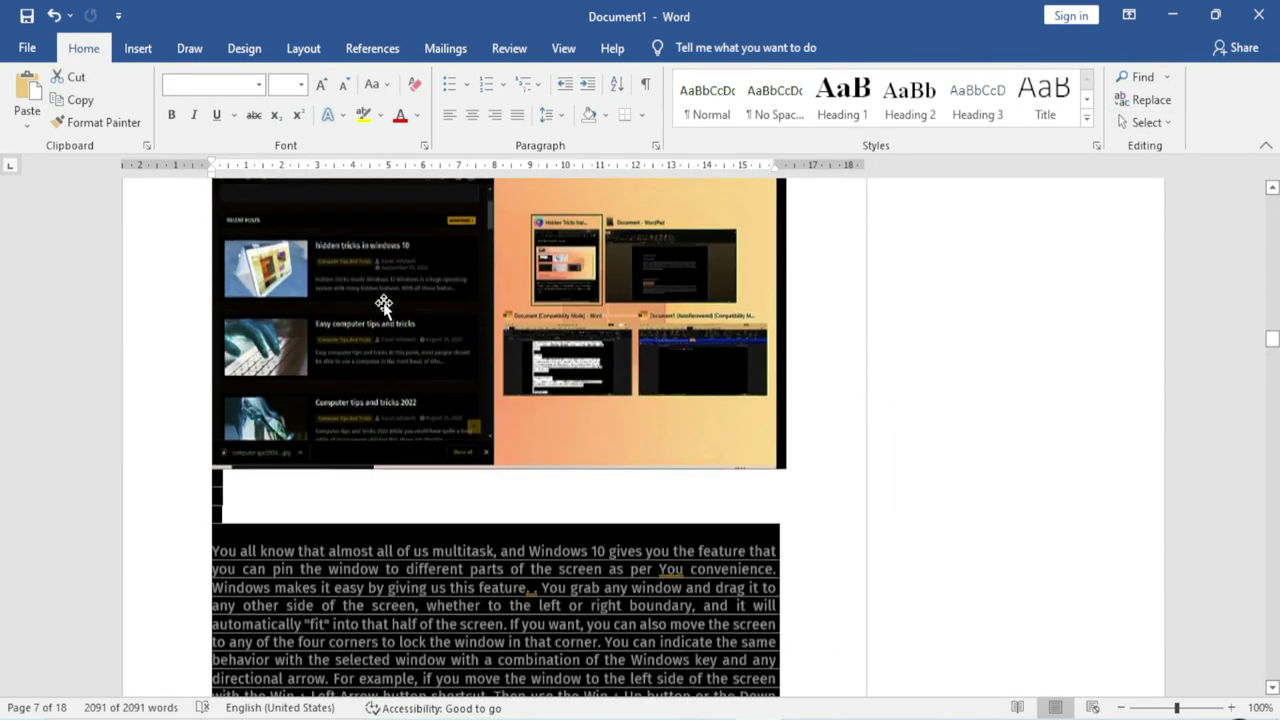
scroll(383, 302, "up", 1)
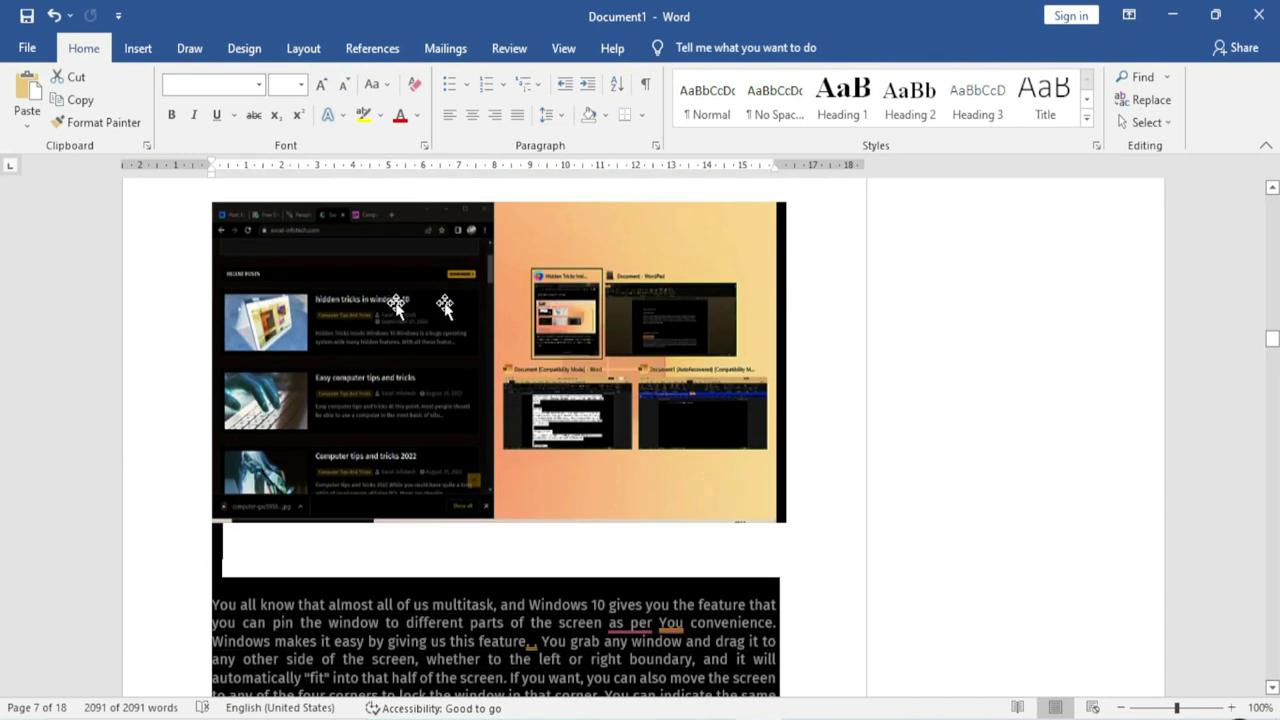
left_click(1147, 122)
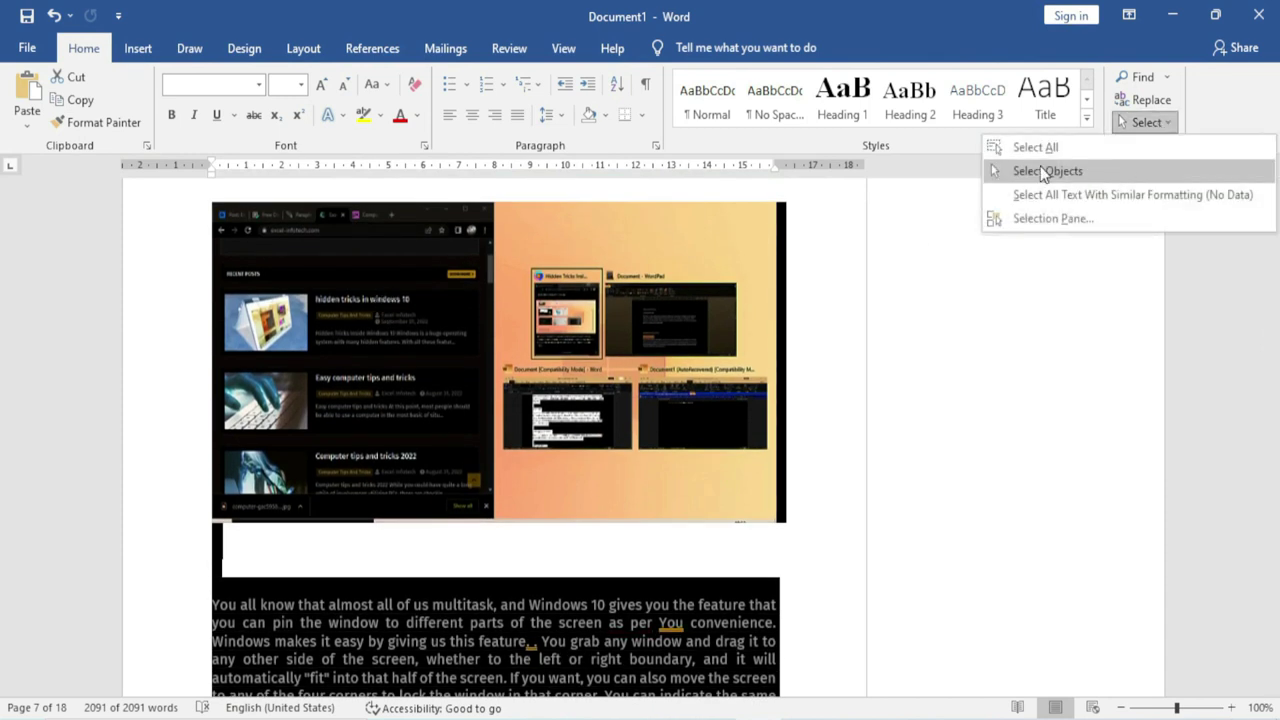
left_click(826, 401)
scroll(838, 403, "down", 1)
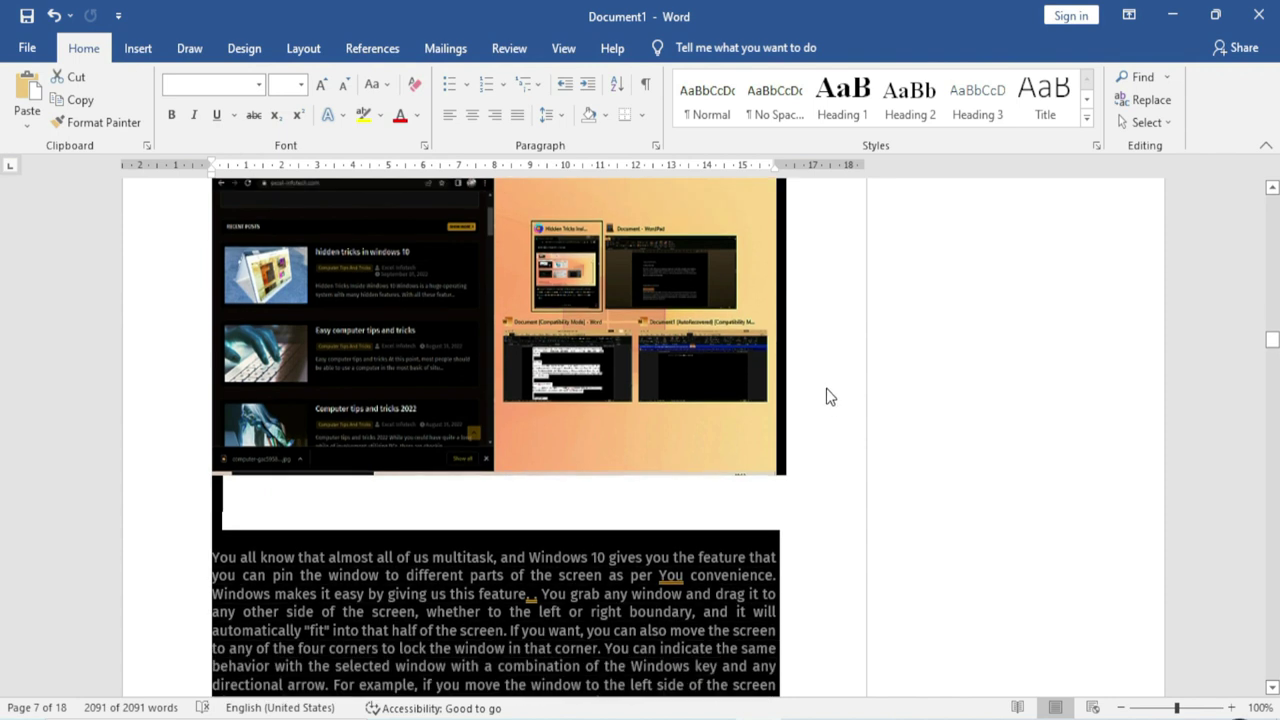
left_click(826, 389)
Step: At the file-extensions tip, turn on Select Objects and drag a box over the screenshot
left_click_drag(1272, 340, 1272, 672)
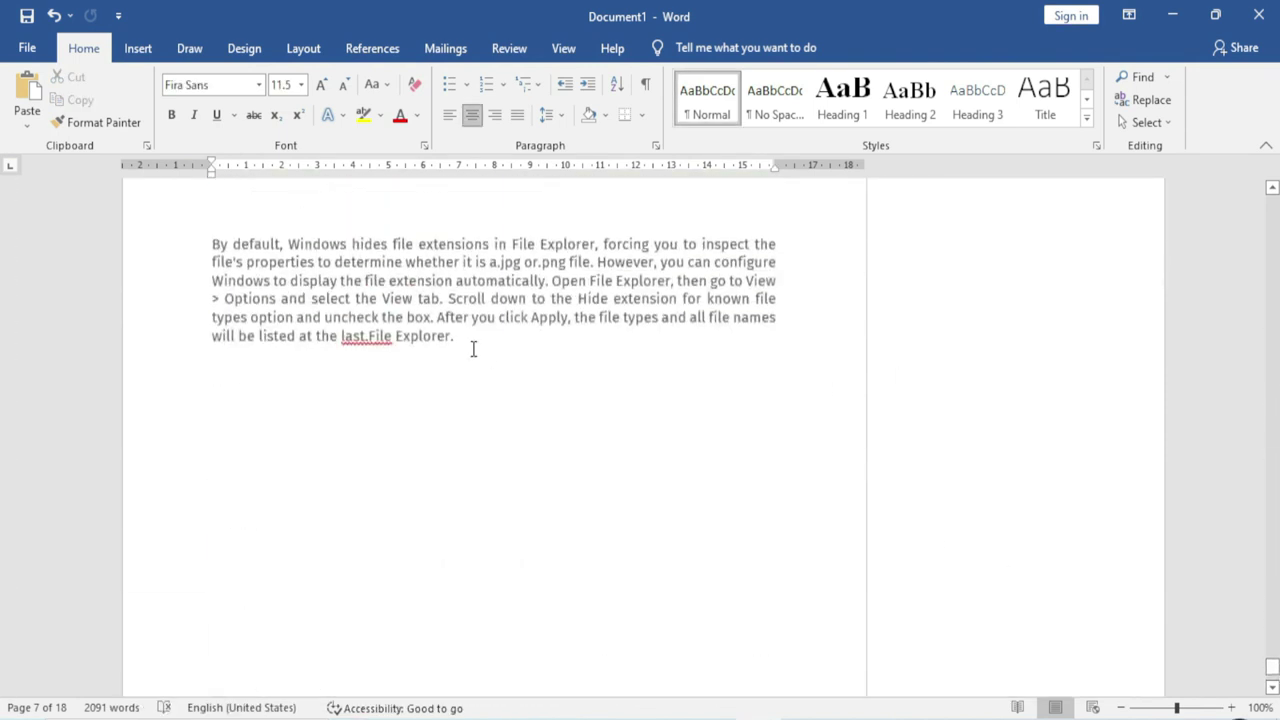
scroll(474, 349, "up", 2)
scroll(472, 352, "up", 2)
scroll(472, 352, "down", 3)
scroll(472, 352, "down", 3)
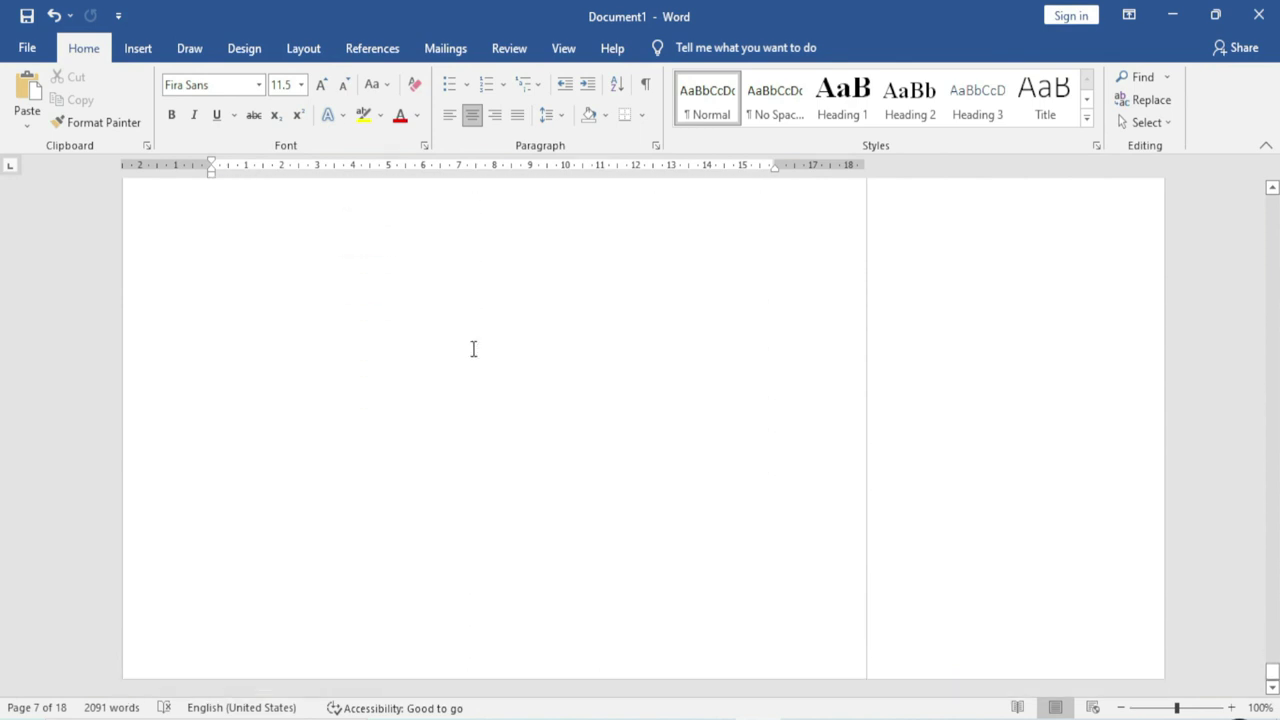
scroll(472, 352, "up", 3)
scroll(472, 352, "up", 3)
scroll(476, 352, "up", 3)
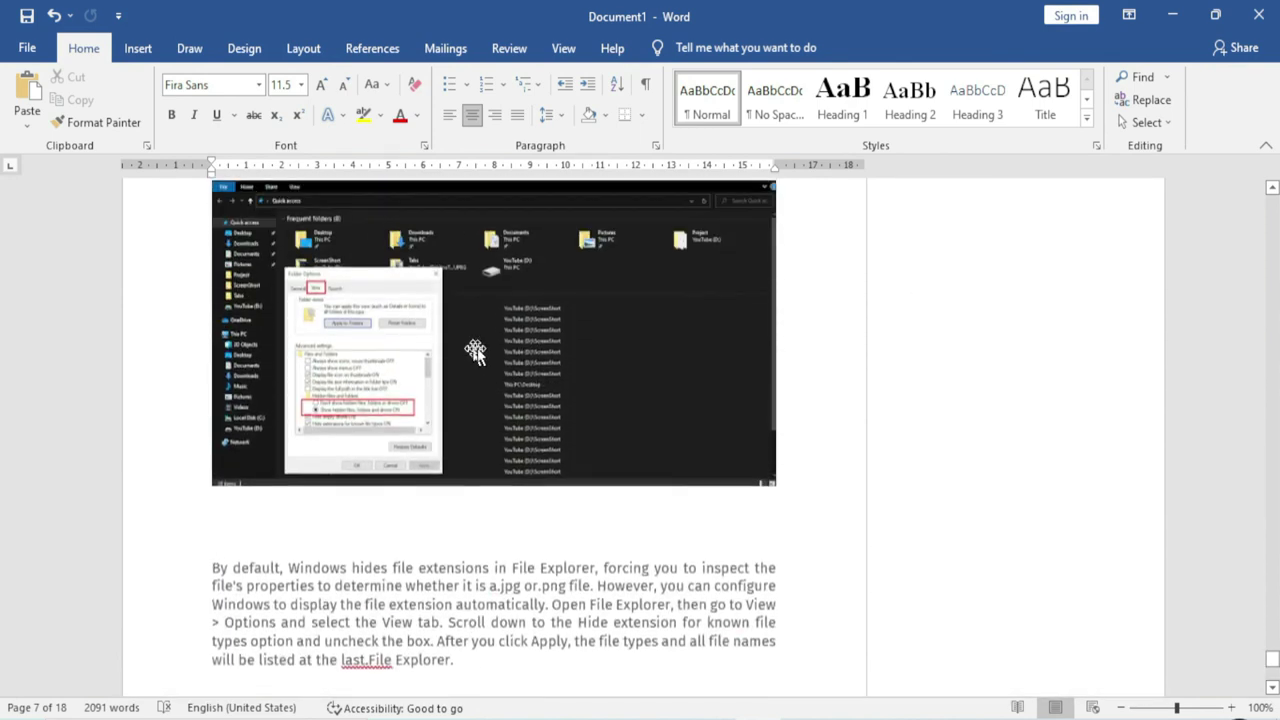
left_click(1158, 124)
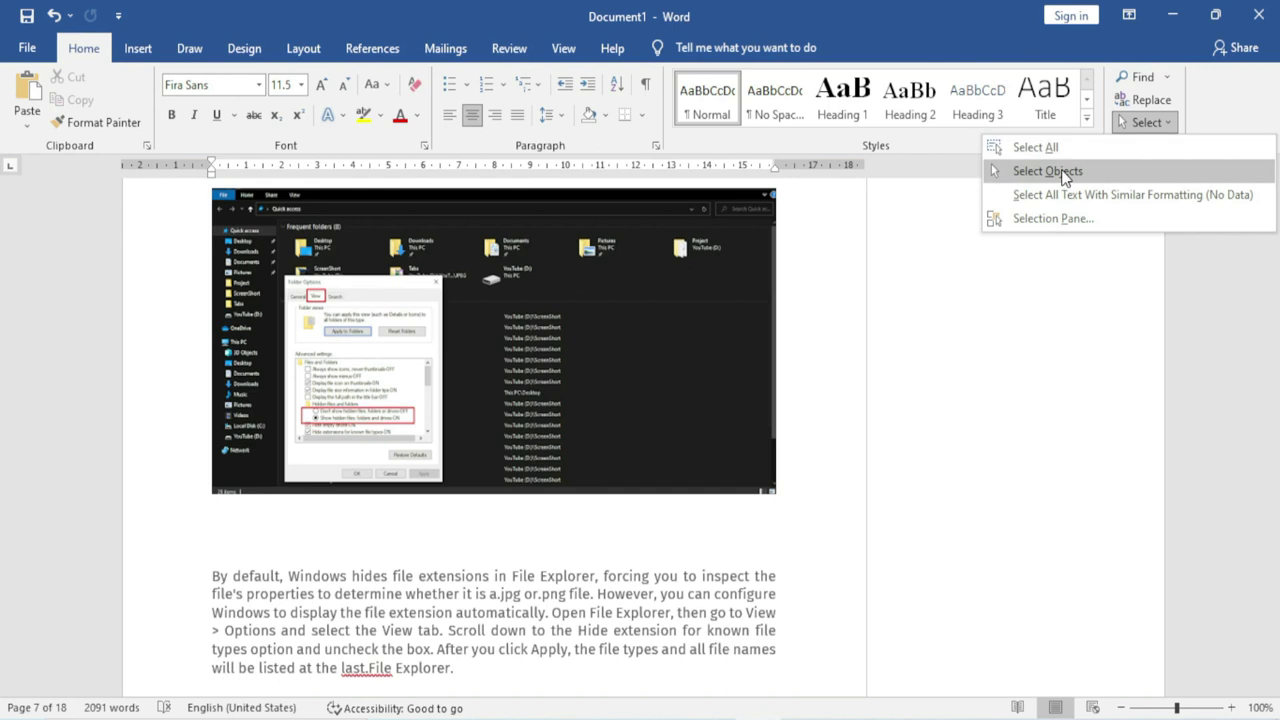
left_click(1064, 174)
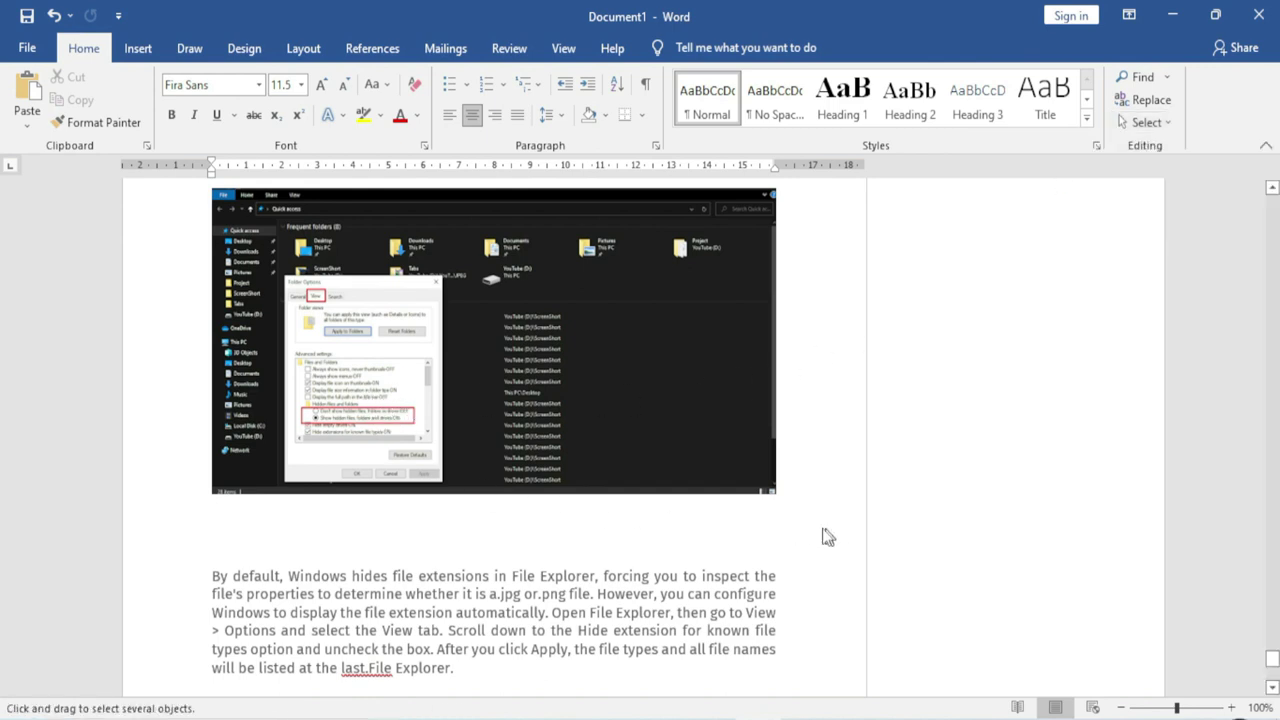
left_click_drag(828, 537, 151, 154)
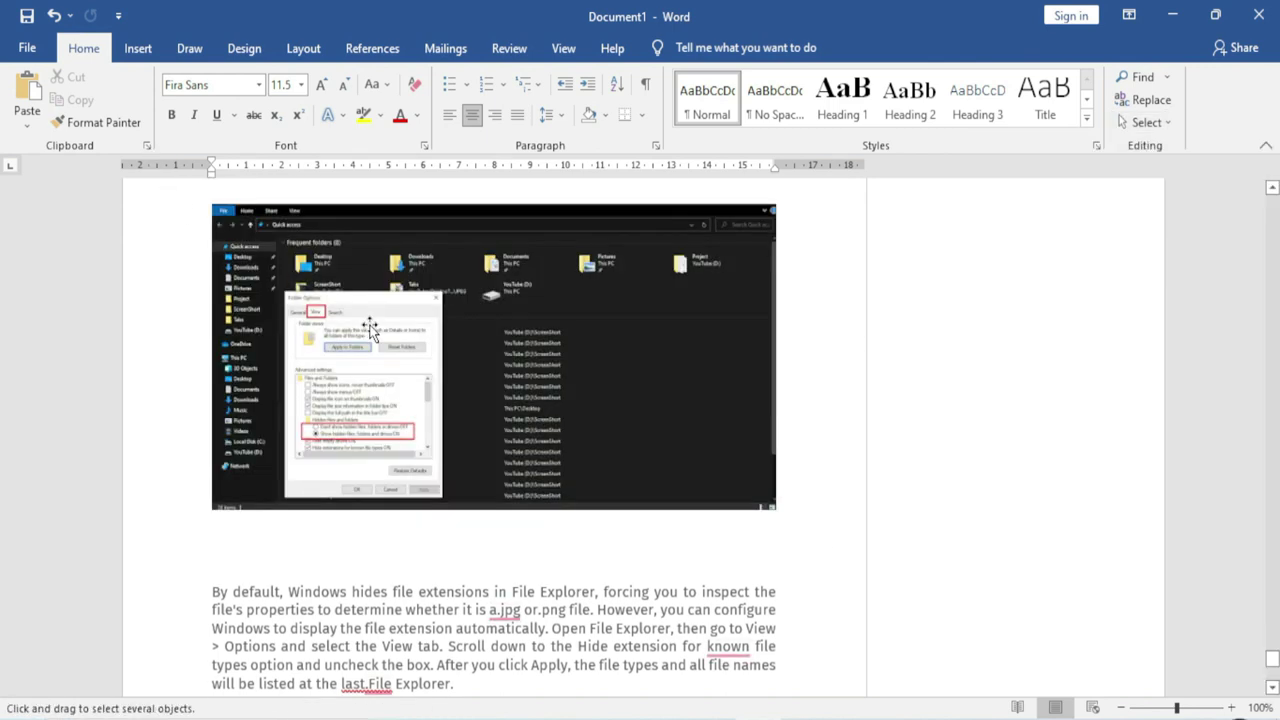
scroll(370, 330, "up", 1)
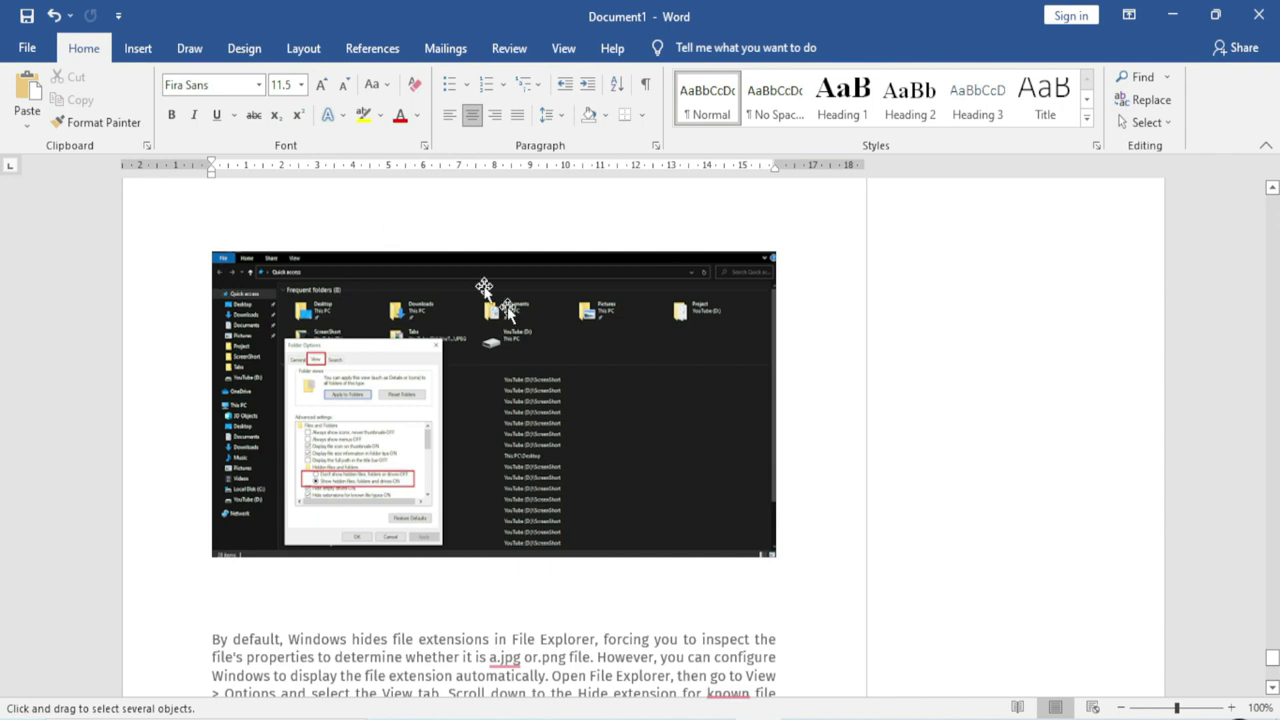
scroll(491, 466, "down", 5)
scroll(491, 466, "down", 1)
scroll(491, 466, "down", 3)
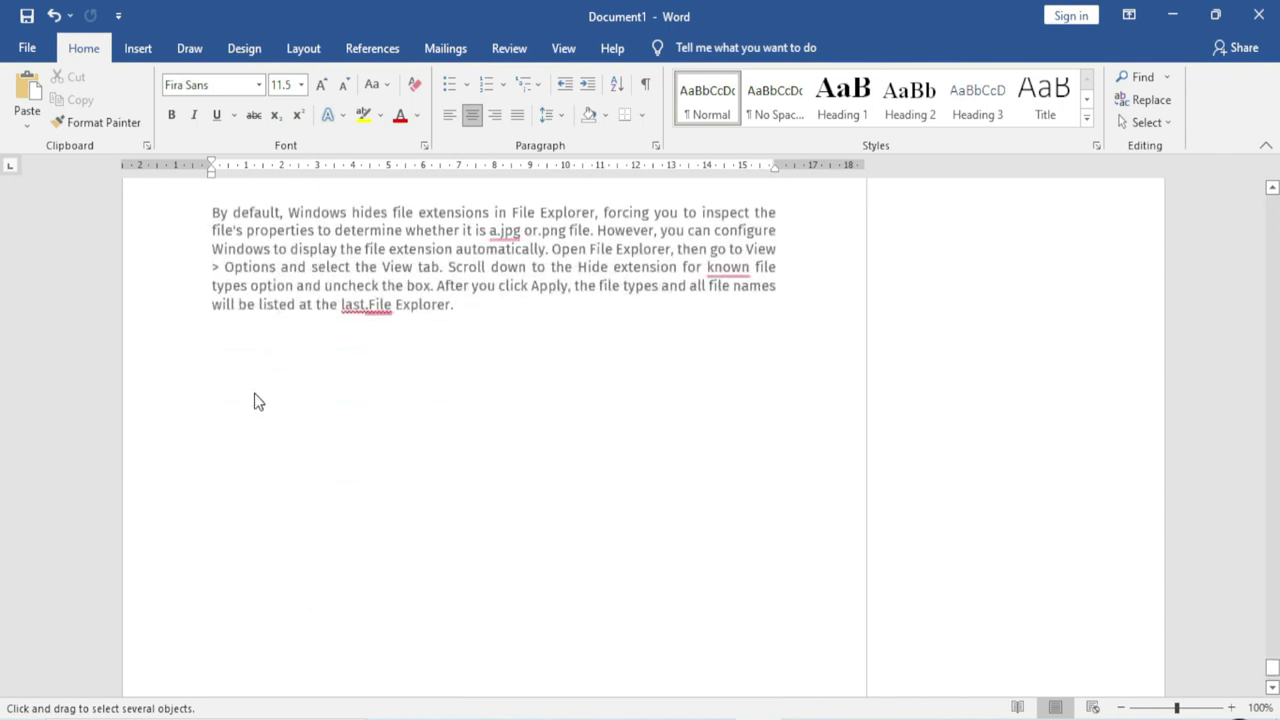
Step: Insert the picture '555' from the Desktop folder
left_click(138, 48)
left_click(192, 100)
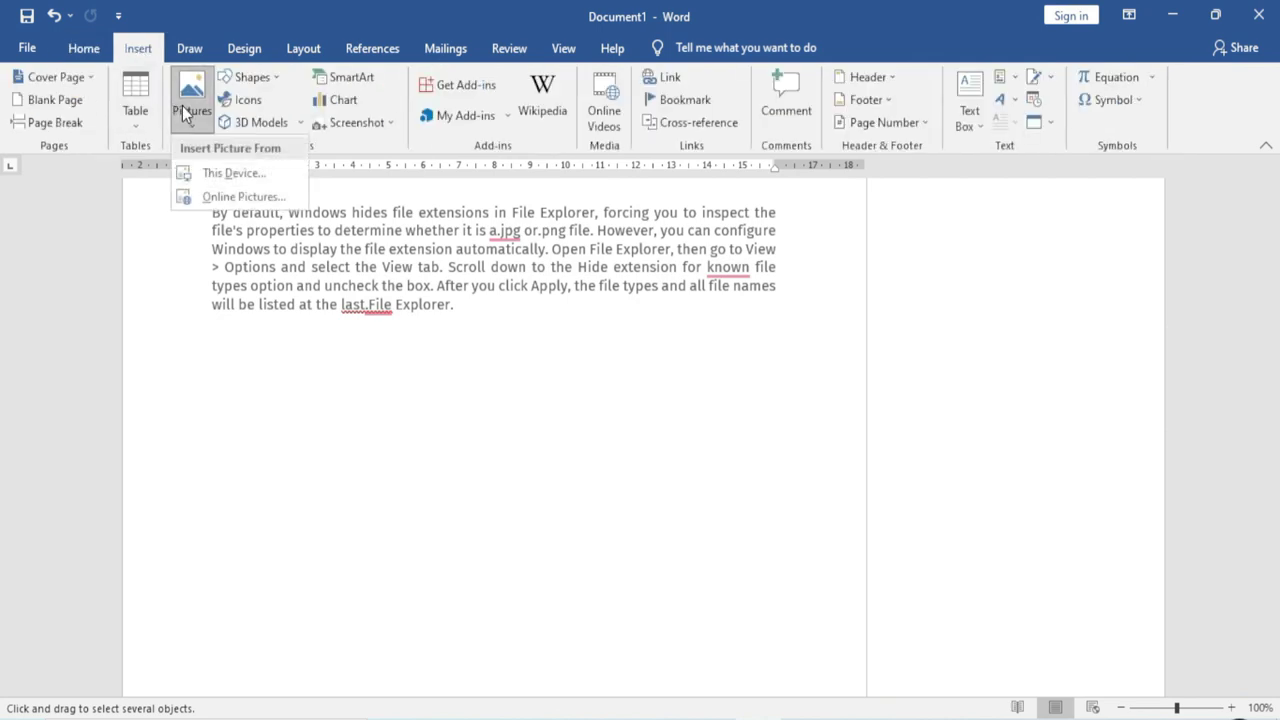
left_click(228, 172)
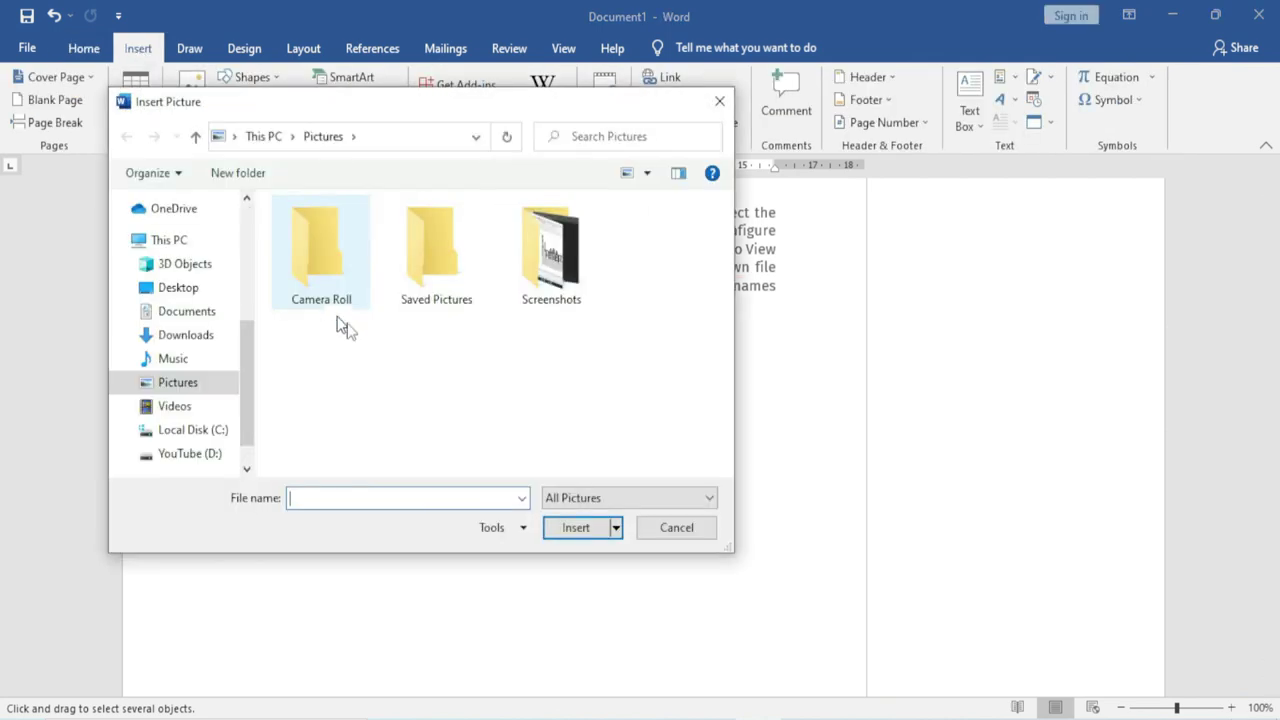
left_click(214, 290)
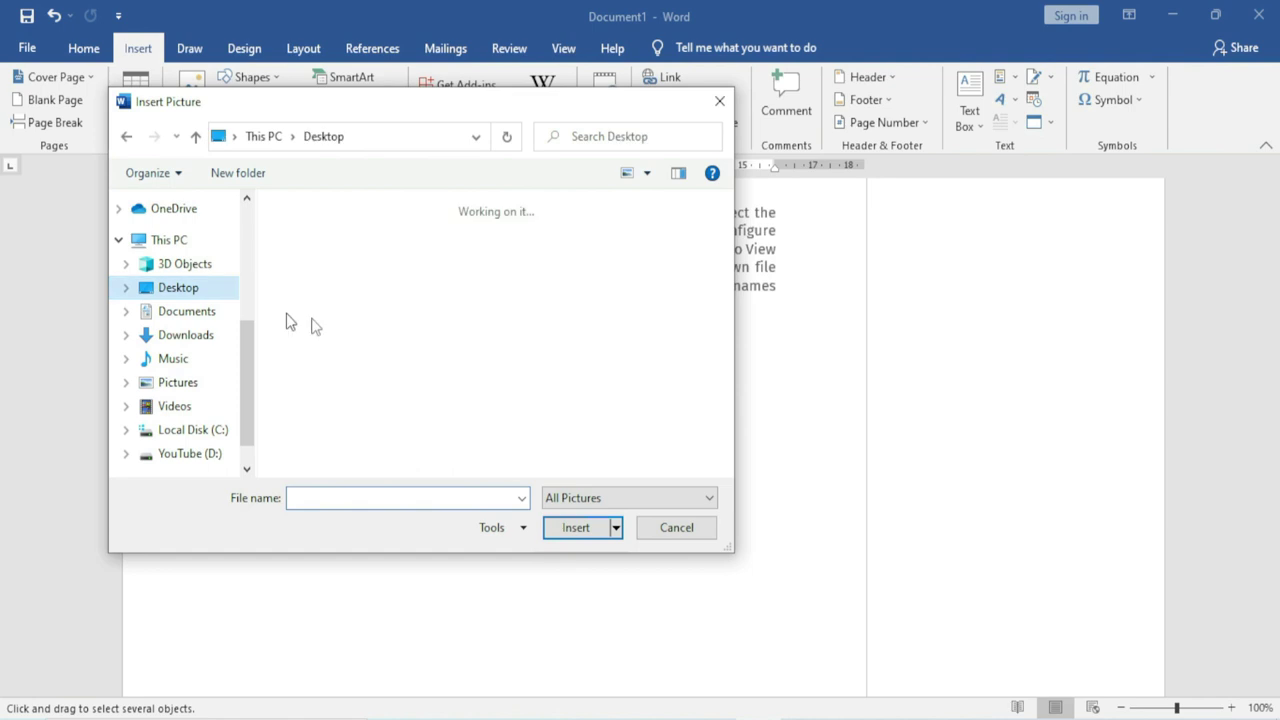
scroll(690, 320, "down", 2)
scroll(680, 340, "down", 3)
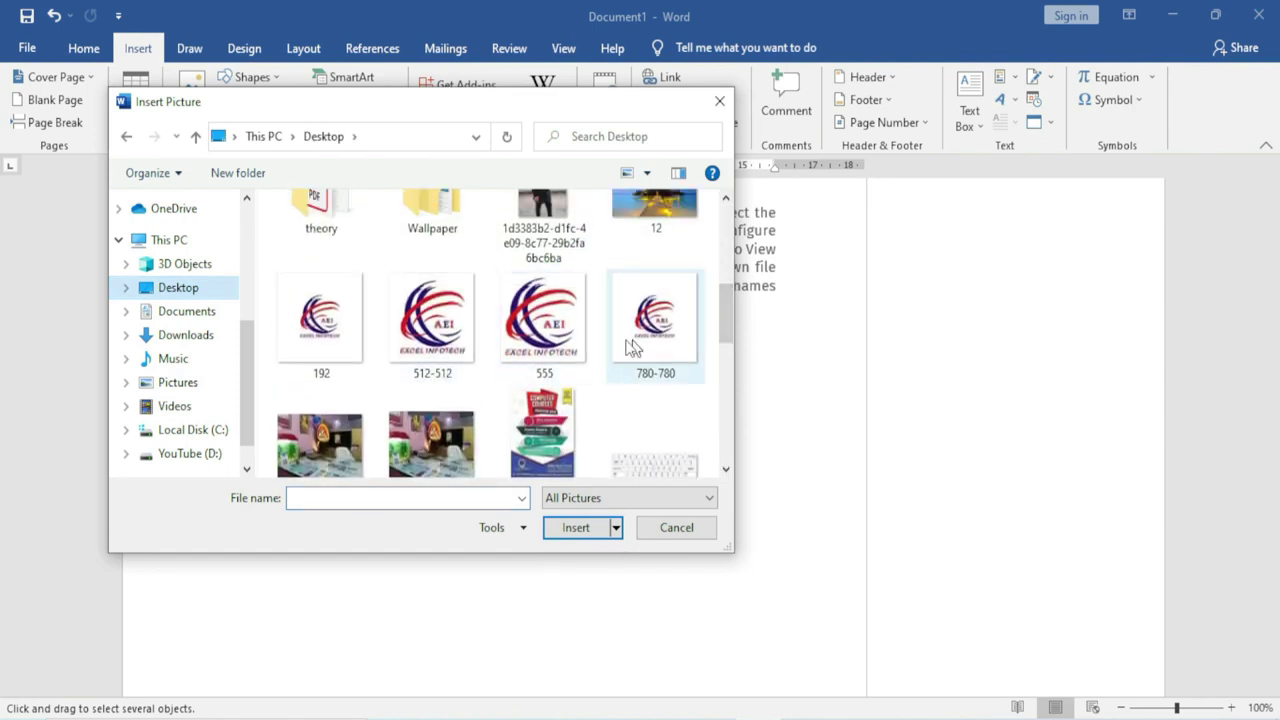
left_click(543, 325)
left_click(572, 527)
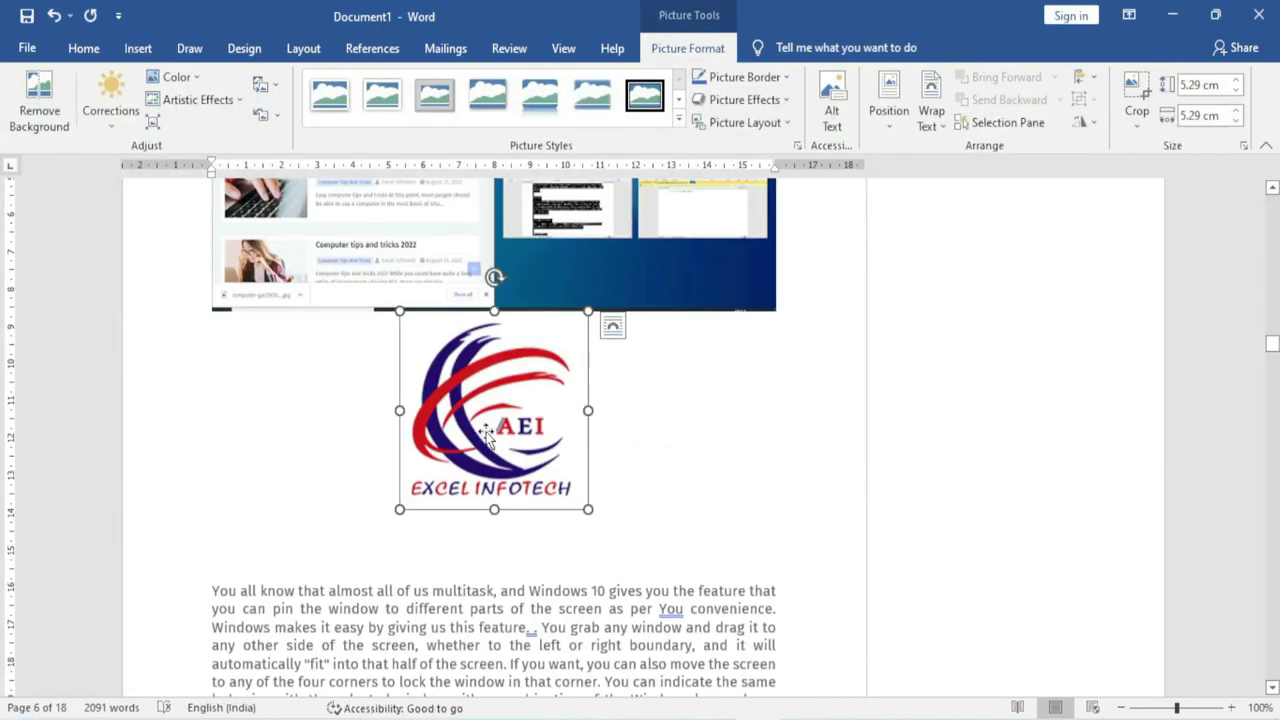
Step: Set the logo to In Front of Text and place it at left below the virtual desktops heading
left_click(929, 122)
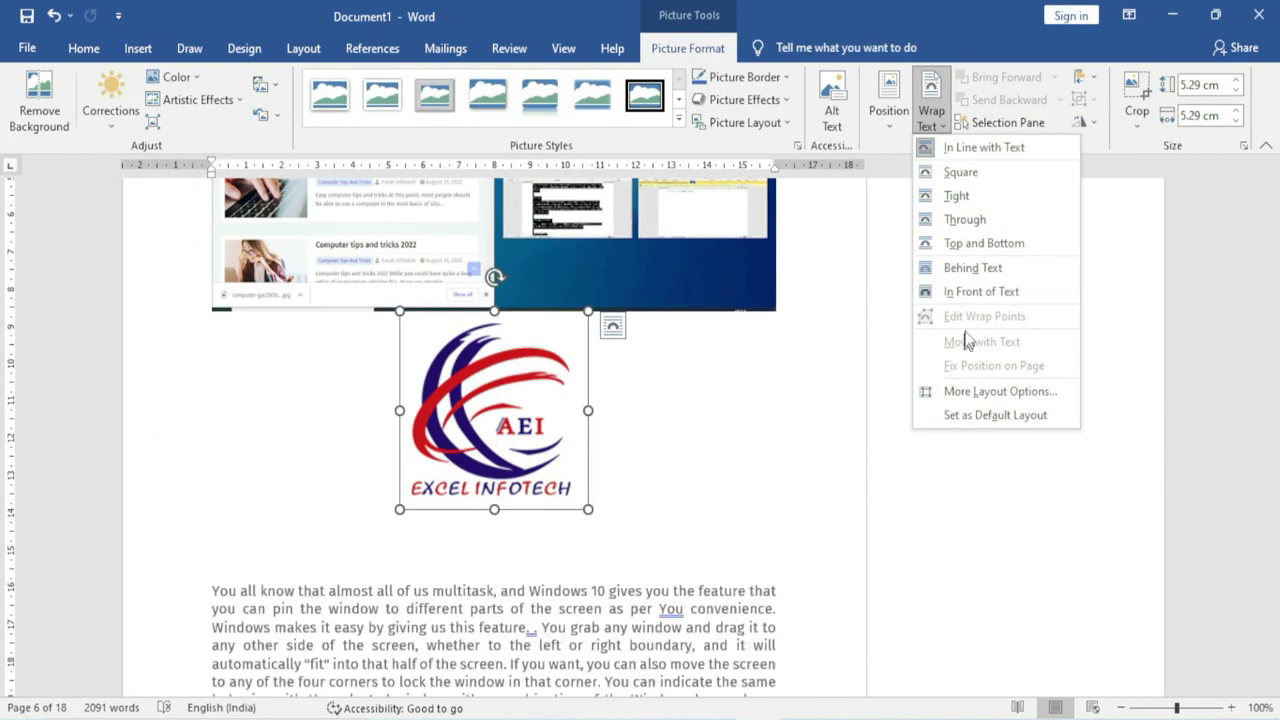
left_click(975, 291)
left_click_drag(494, 410, 532, 500)
scroll(619, 468, "down", 3)
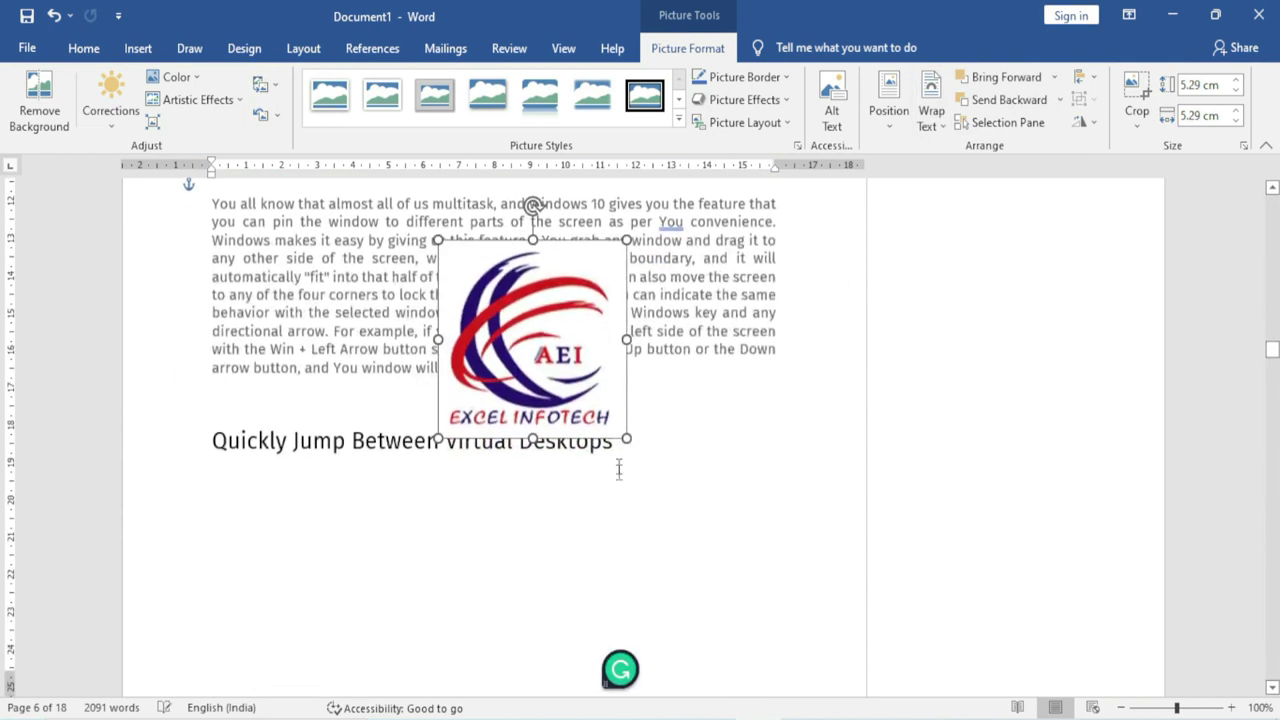
left_click_drag(525, 420, 305, 585)
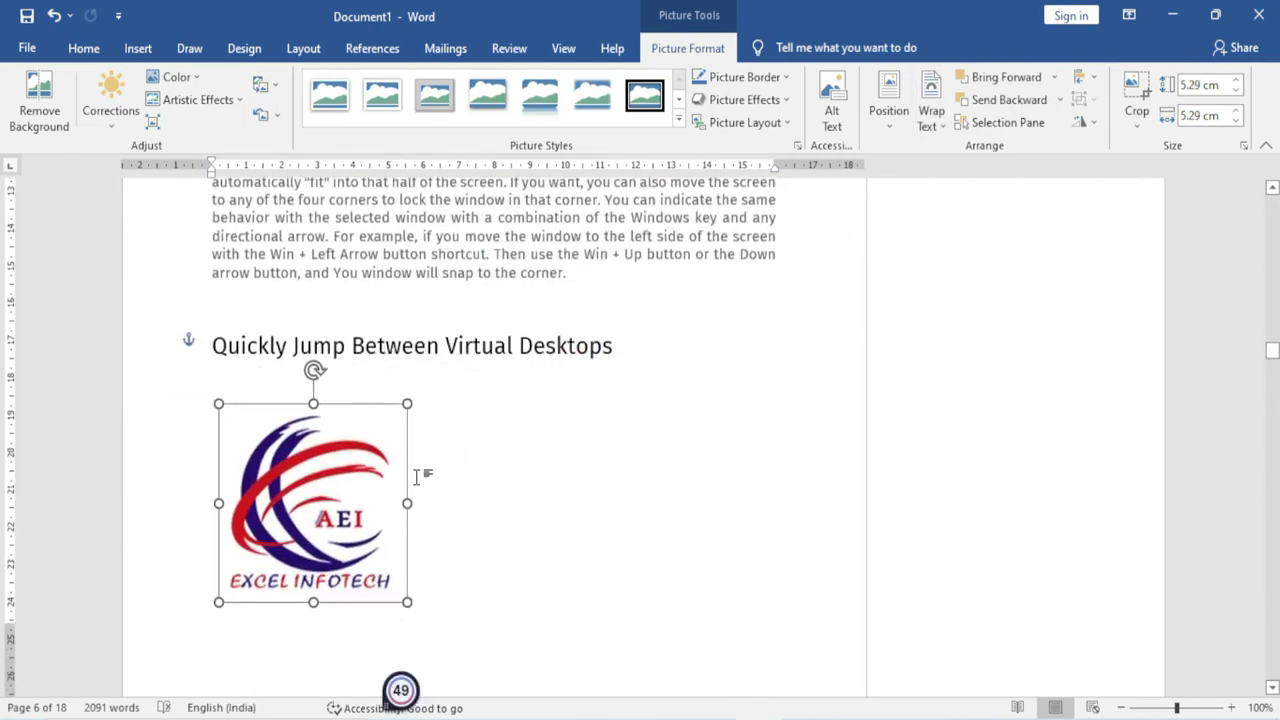
left_click(138, 48)
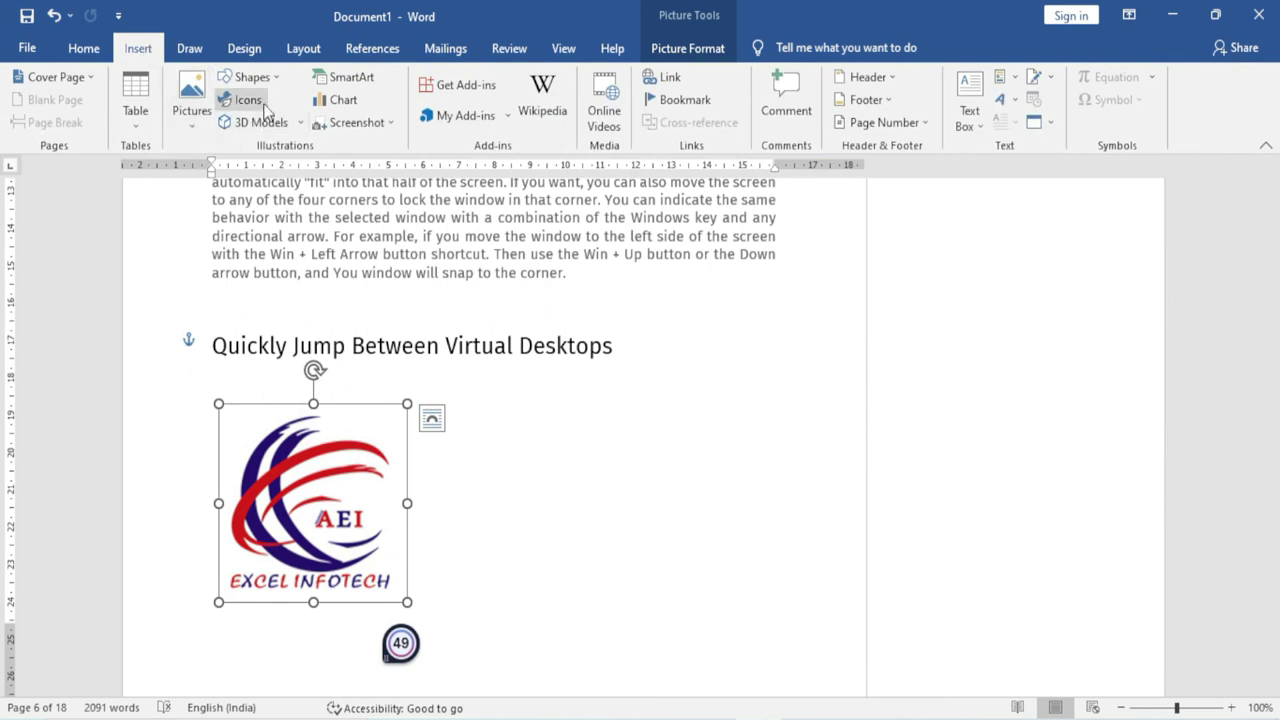
Step: Draw a Rectangle shape beside the logo, then deselect it and return to the text
left_click(258, 77)
left_click(282, 121)
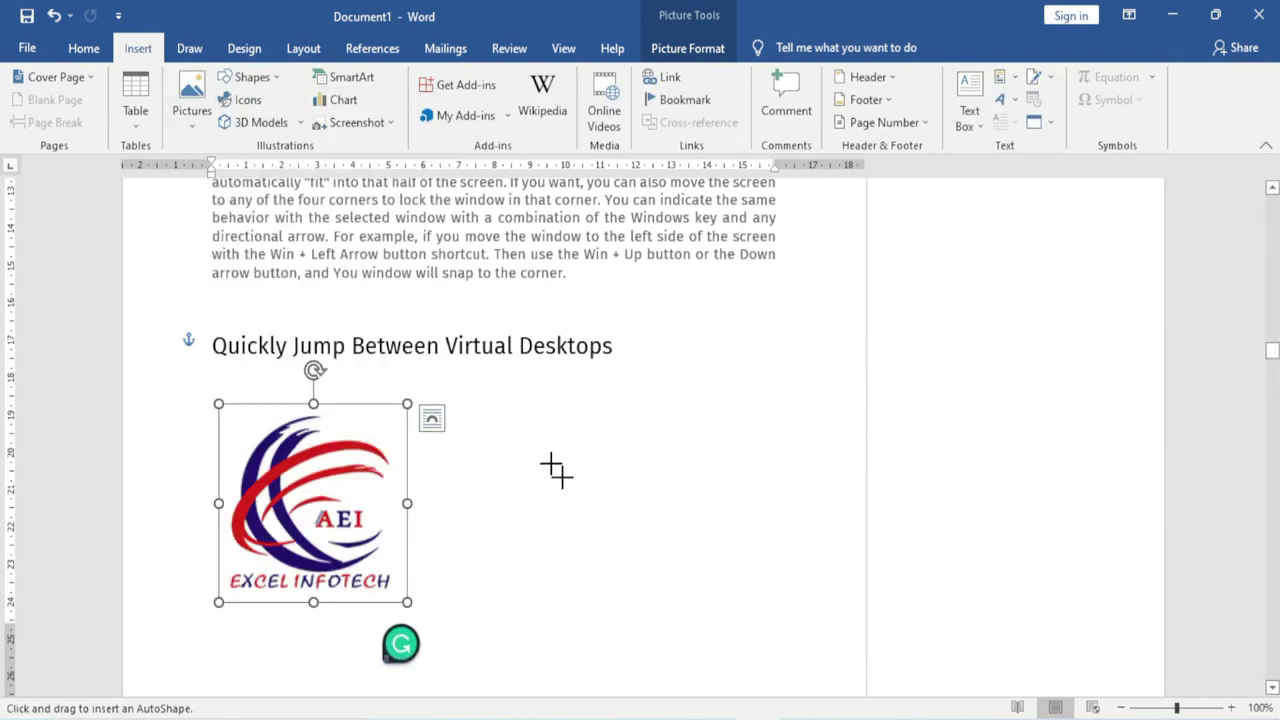
left_click_drag(518, 435, 742, 622)
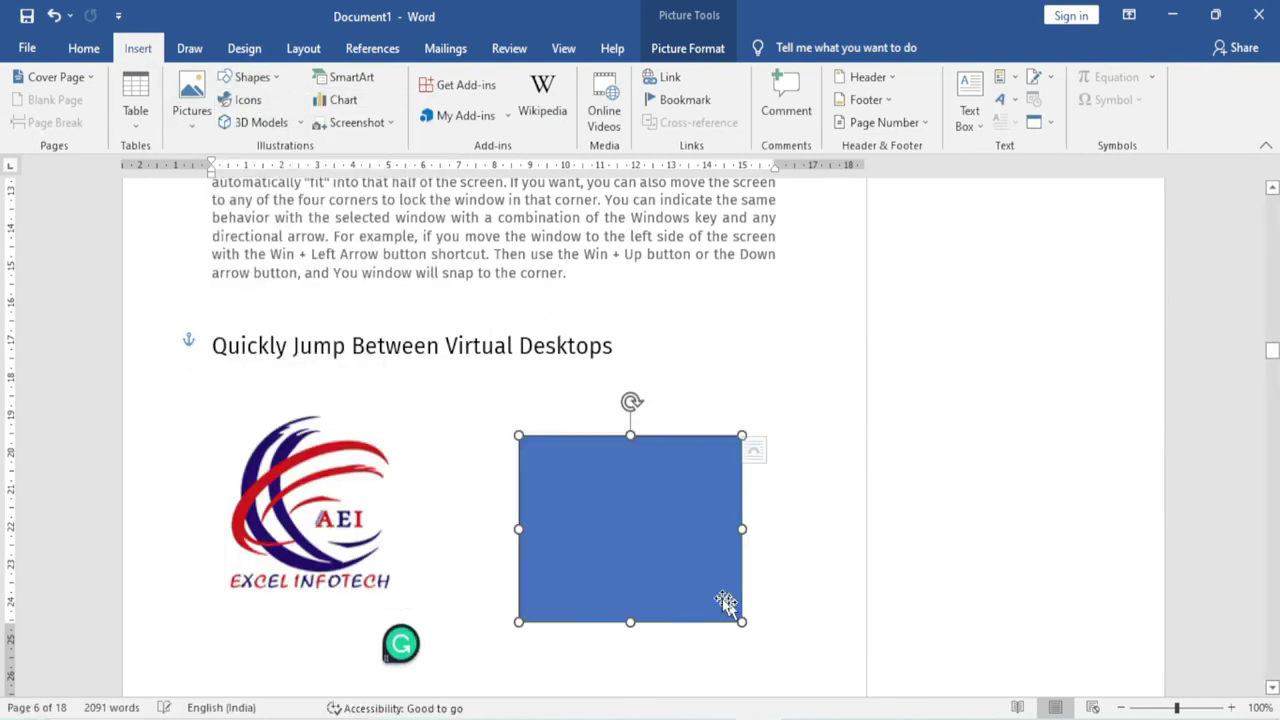
left_click(527, 646)
Step: Use Select Objects to box-select the logo and then the blue rectangle
left_click(1163, 124)
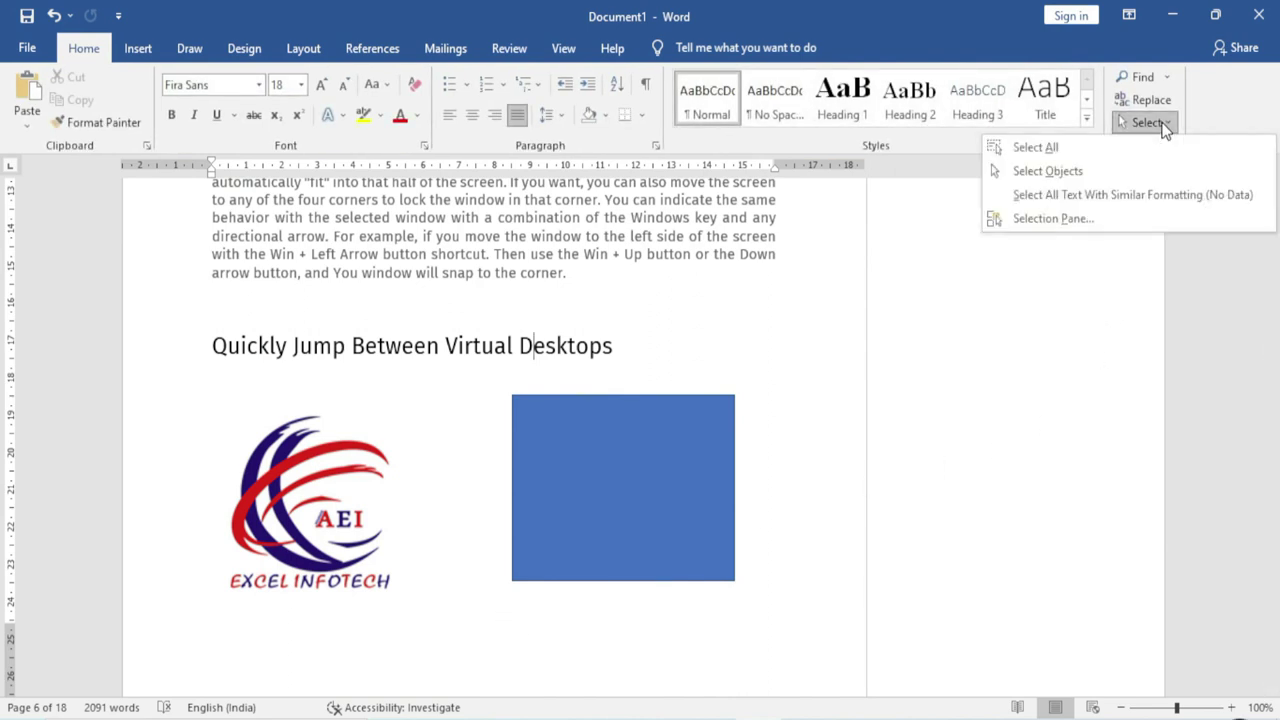
left_click(1055, 172)
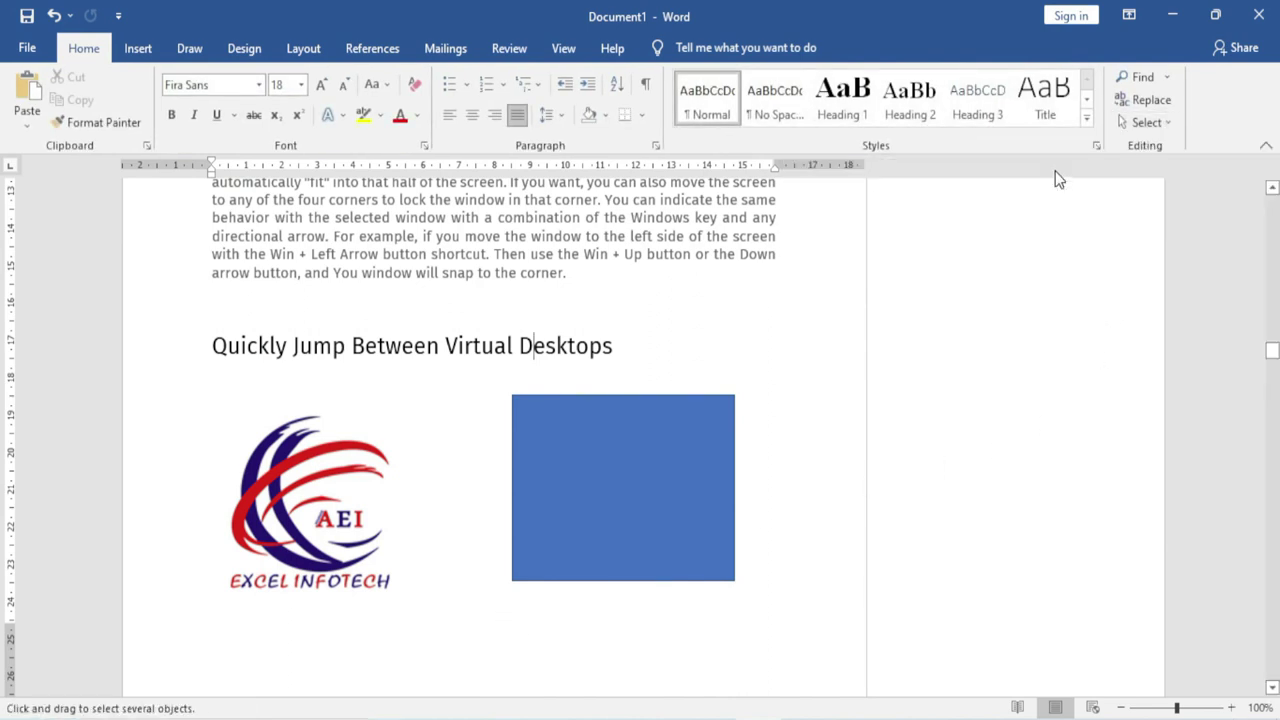
left_click_drag(170, 366, 462, 664)
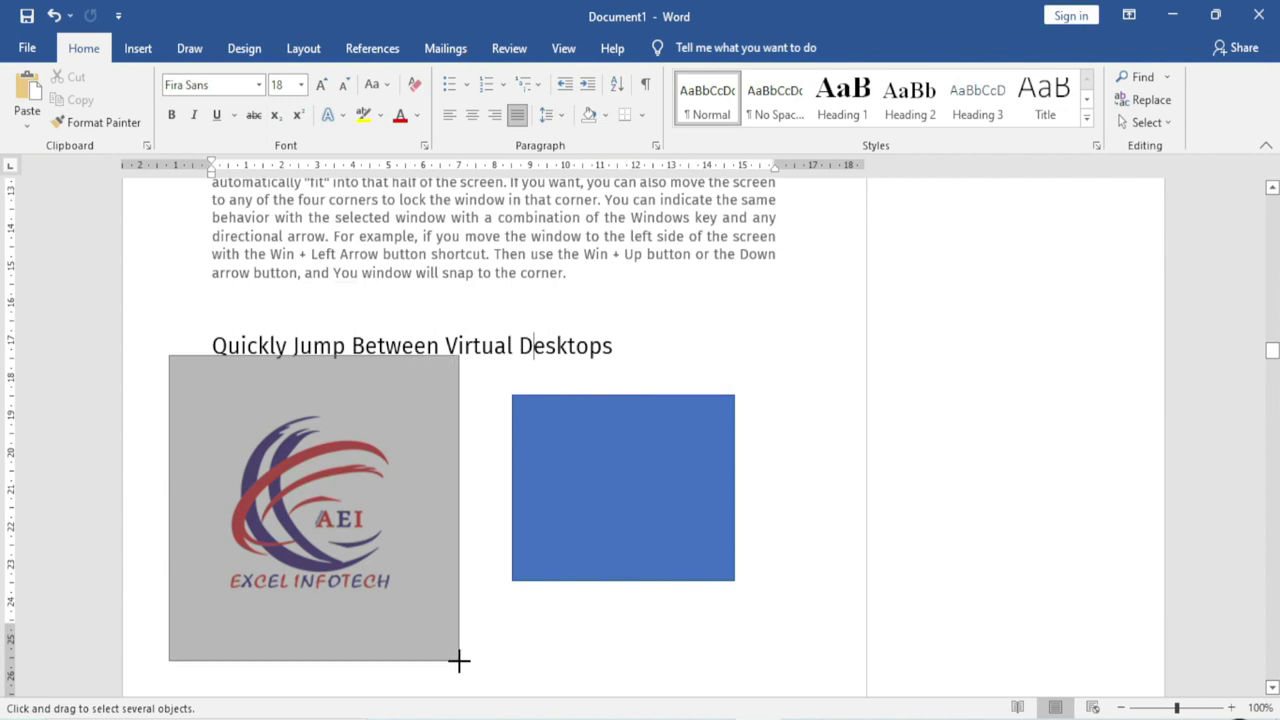
left_click_drag(484, 367, 790, 645)
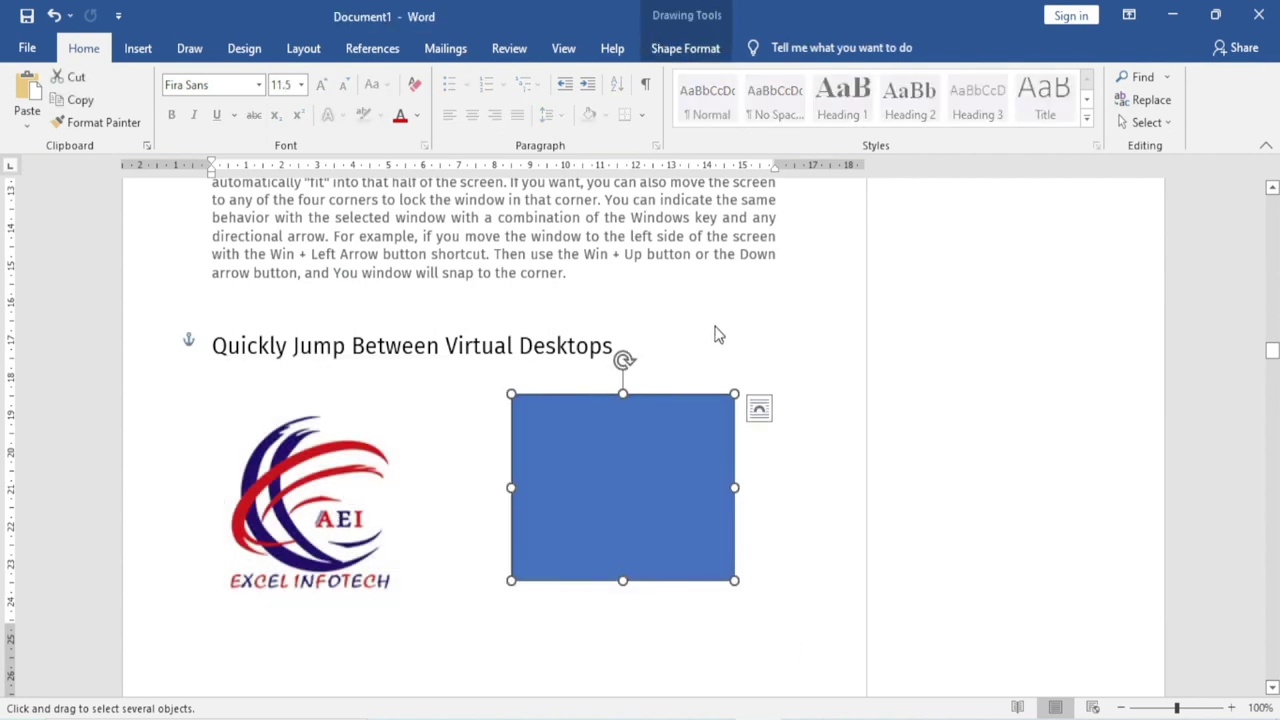
left_click_drag(737, 307, 210, 230)
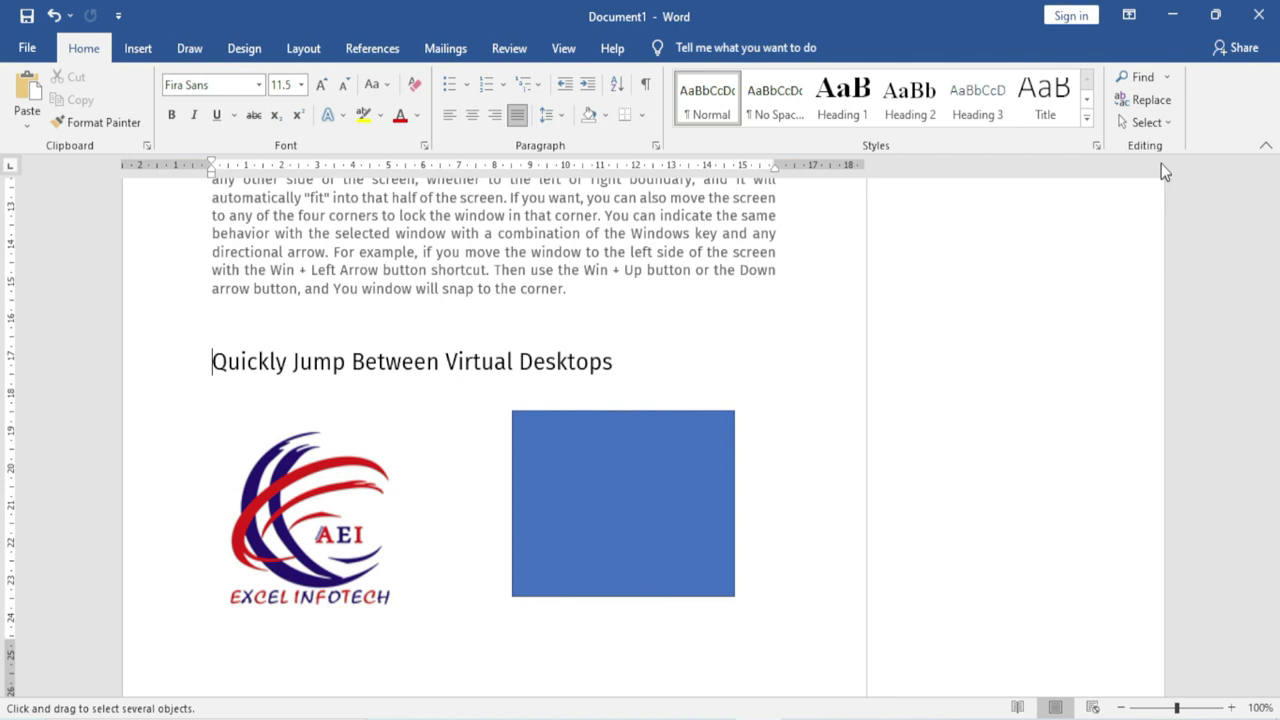
left_click(1147, 122)
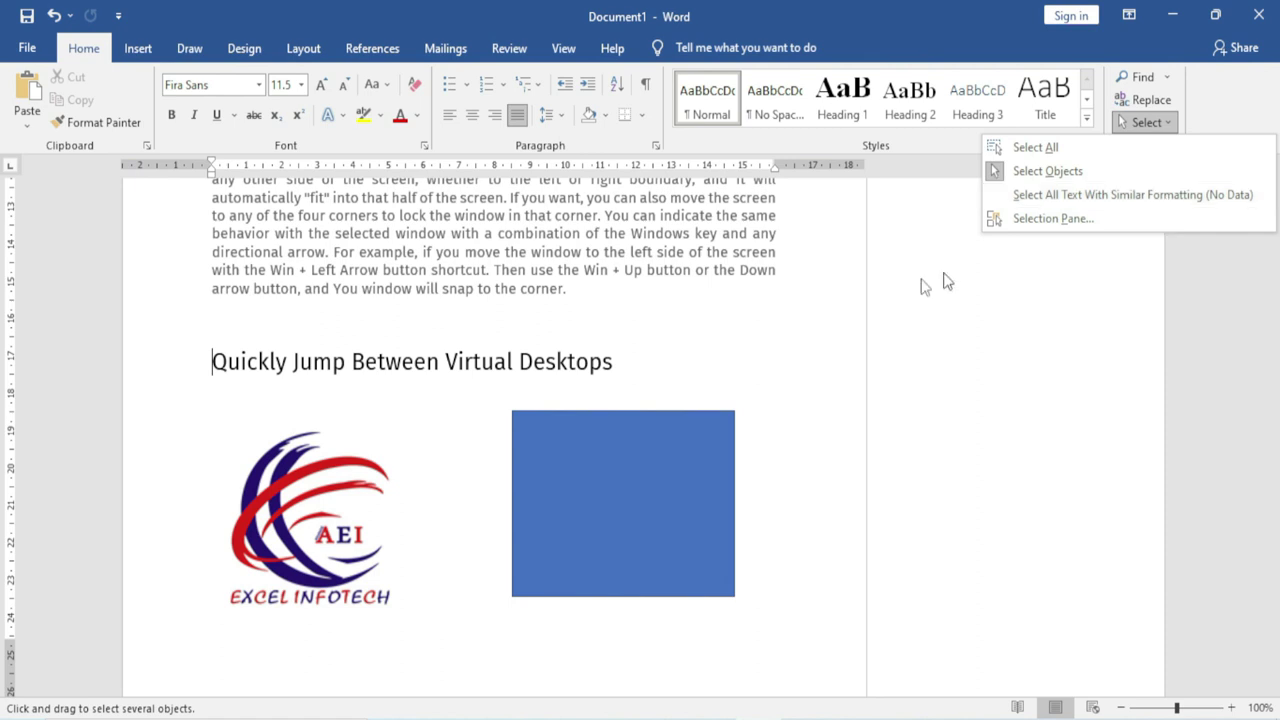
Step: Select 'operating system' and select all text with similar formatting
left_click(724, 340)
scroll(724, 340, "up", 5)
scroll(724, 340, "up", 7)
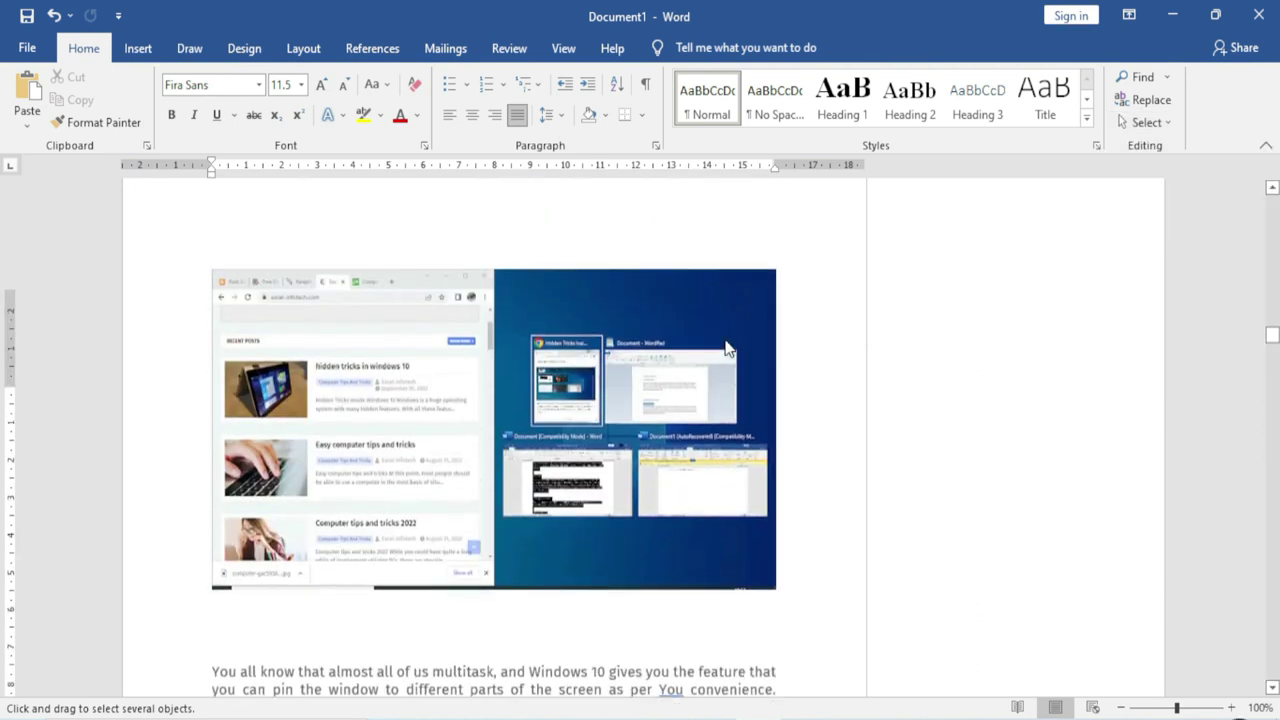
left_click_drag(1272, 337, 1272, 200)
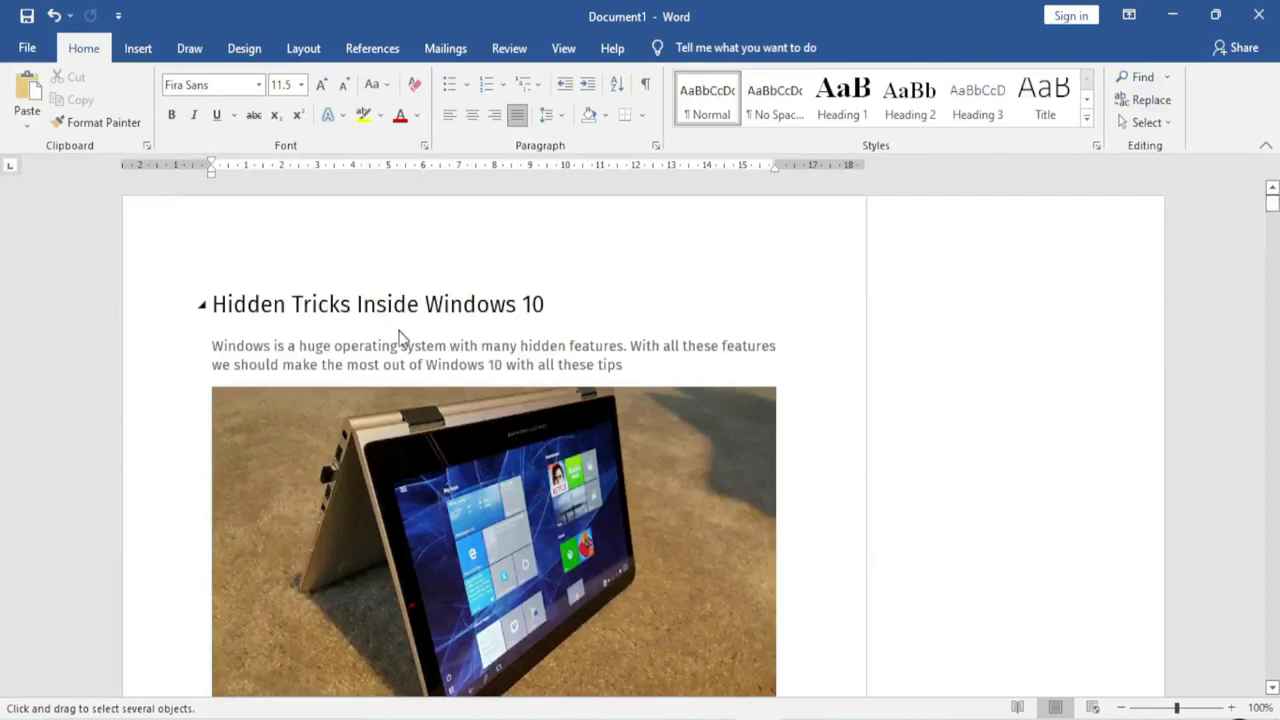
left_click_drag(345, 346, 441, 346)
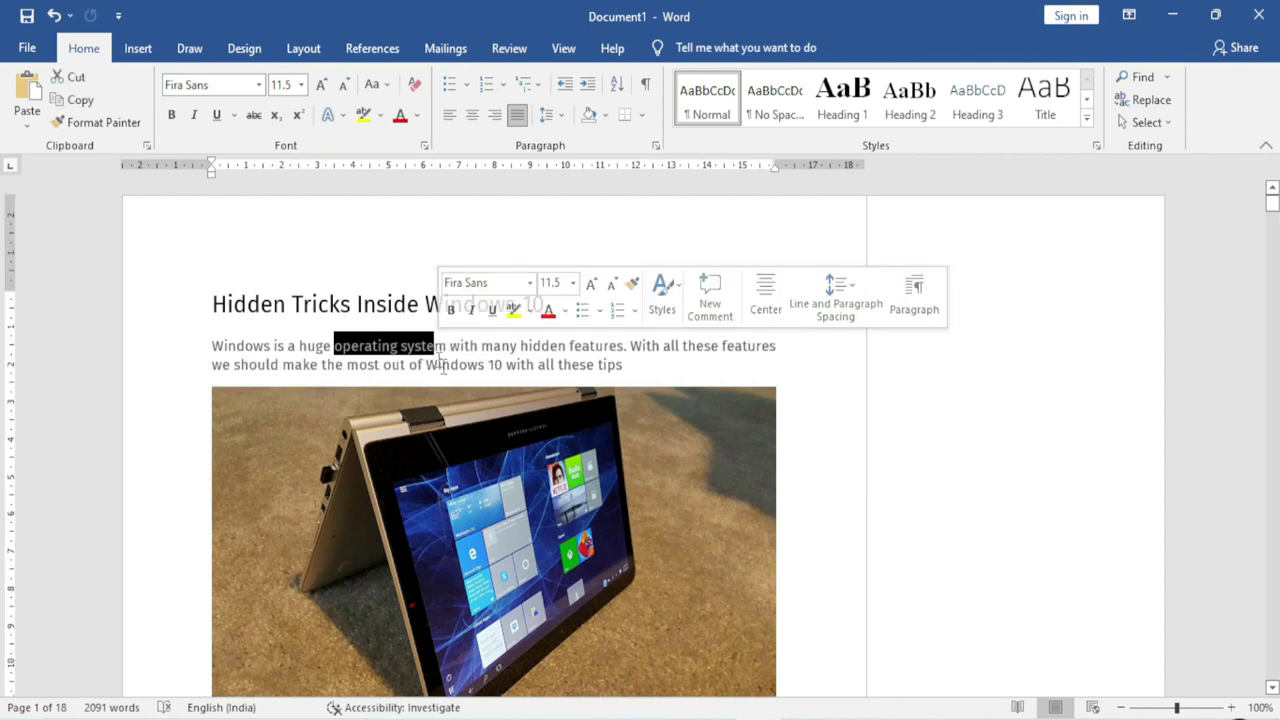
left_click(1150, 124)
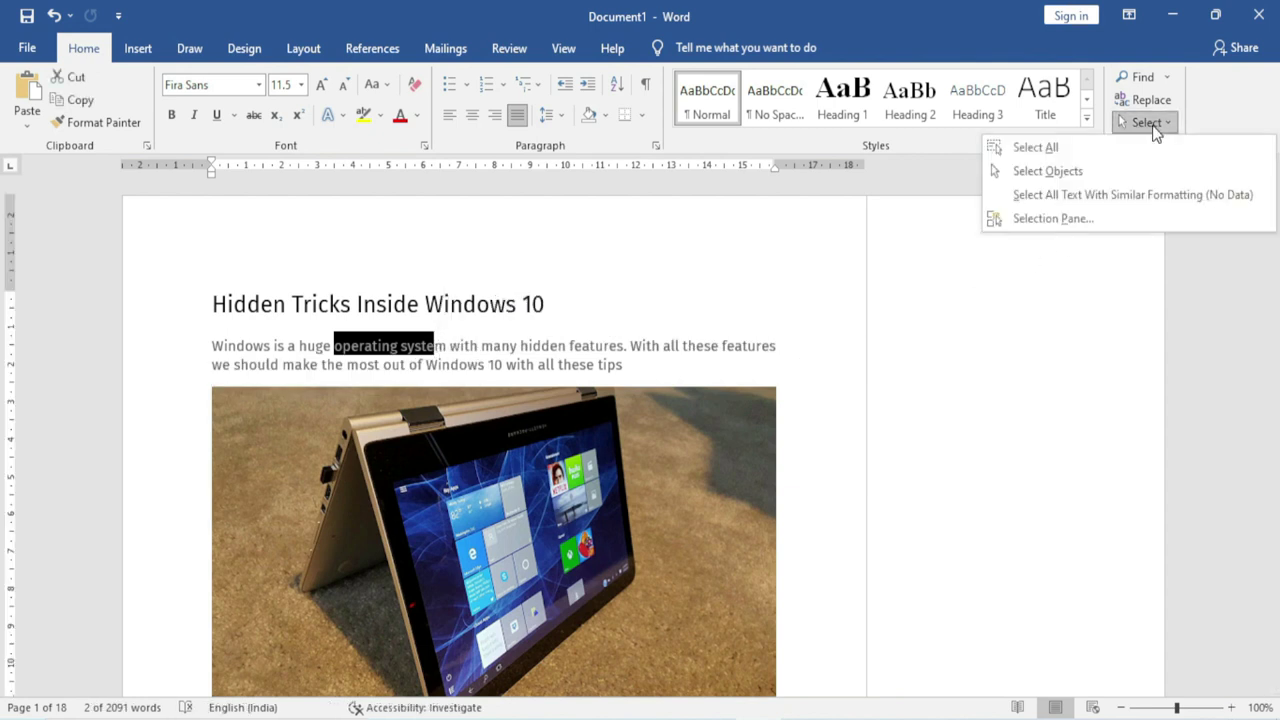
left_click(1077, 196)
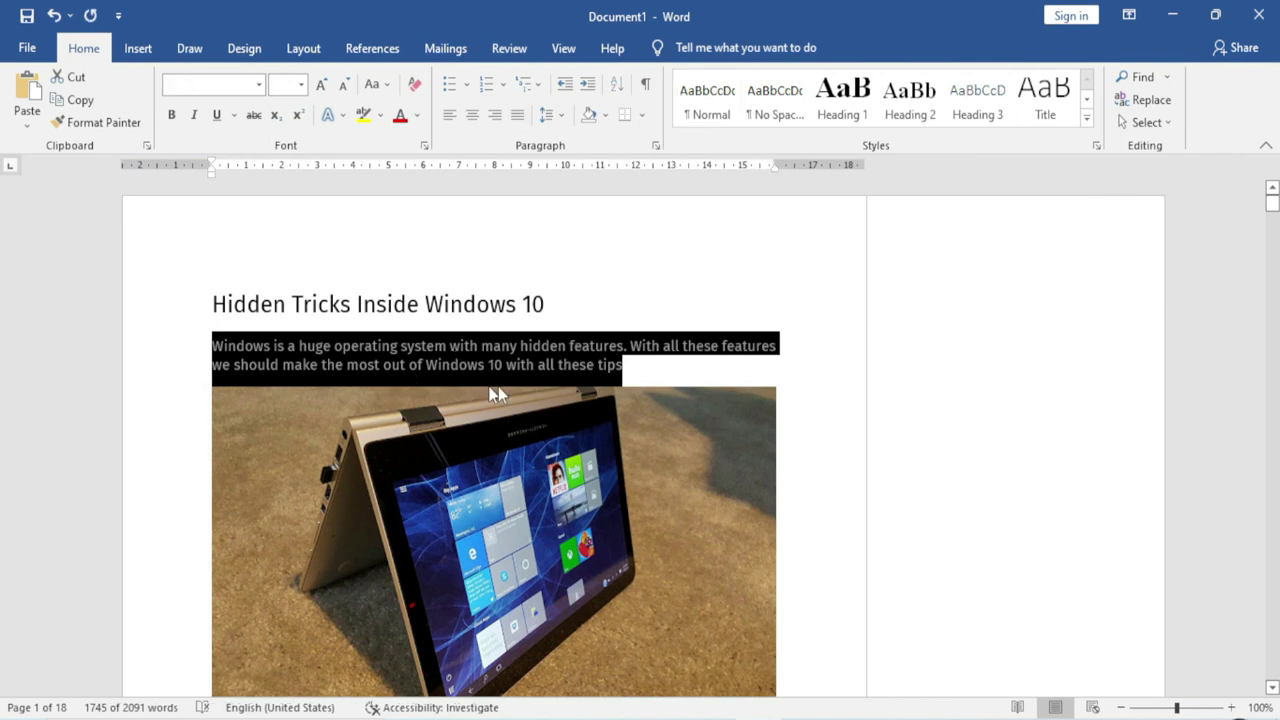
Step: Scroll through the document to review the matching passages, then reopen the Select menu
scroll(611, 469, "down", 5)
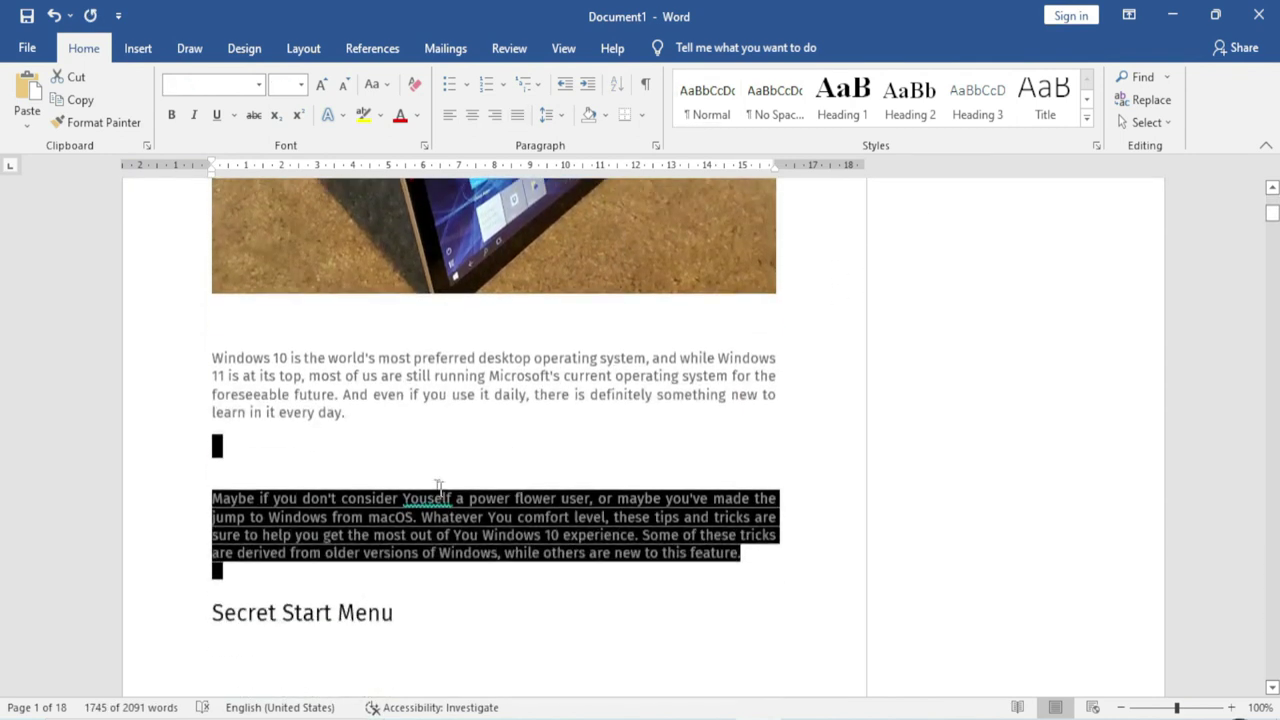
scroll(391, 514, "up", 3)
scroll(466, 540, "down", 1)
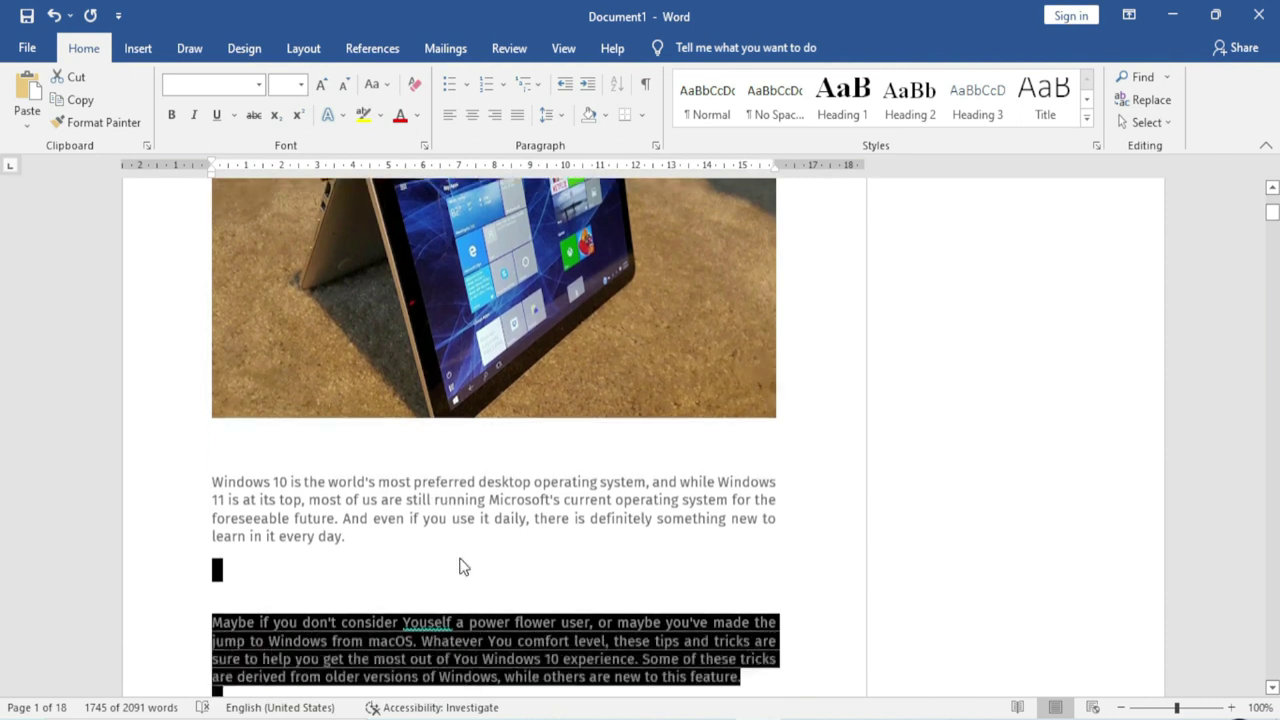
scroll(466, 540, "down", 5)
scroll(466, 540, "down", 2)
scroll(469, 537, "down", 4)
scroll(469, 537, "down", 3)
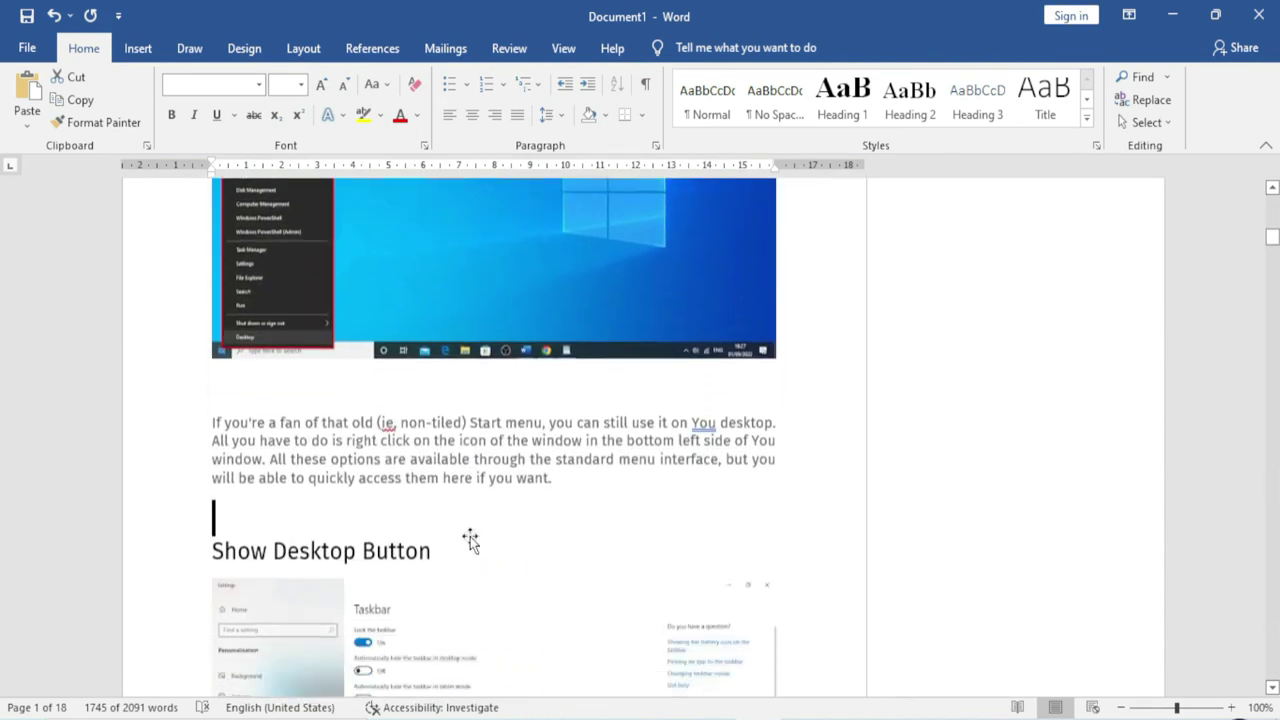
scroll(471, 537, "down", 4)
scroll(471, 537, "down", 4)
scroll(471, 534, "down", 2)
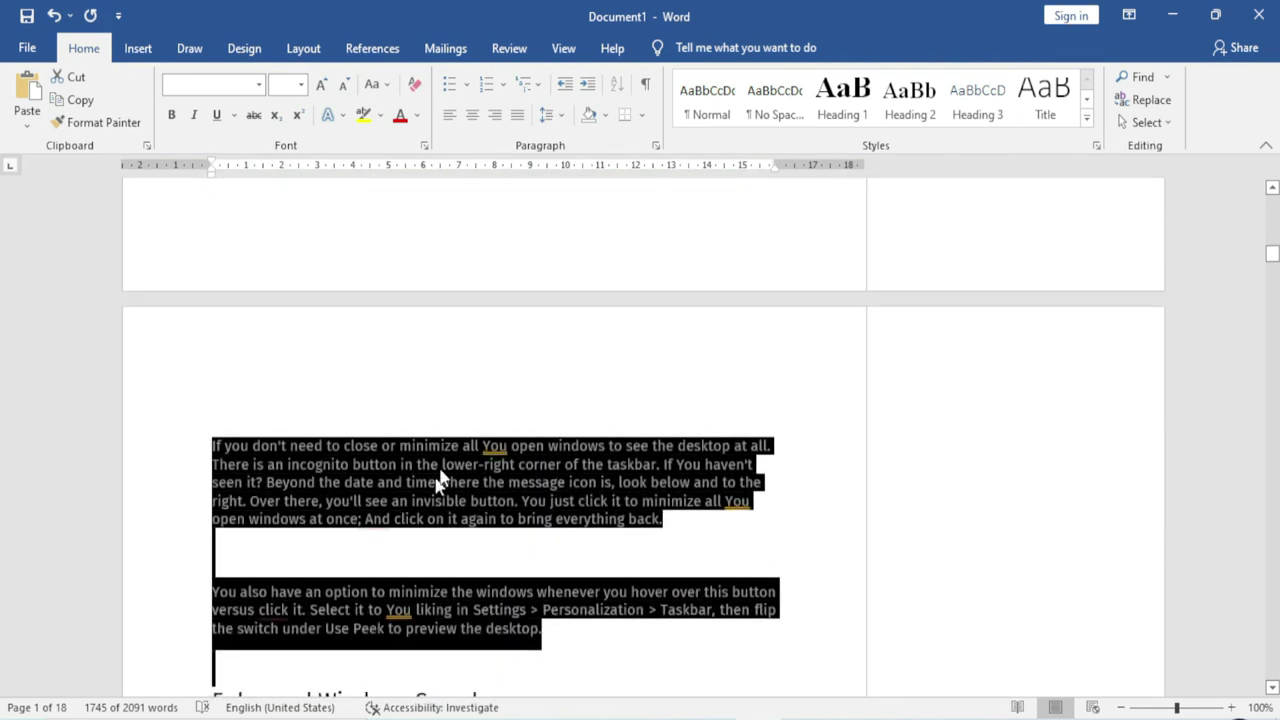
scroll(437, 481, "down", 2)
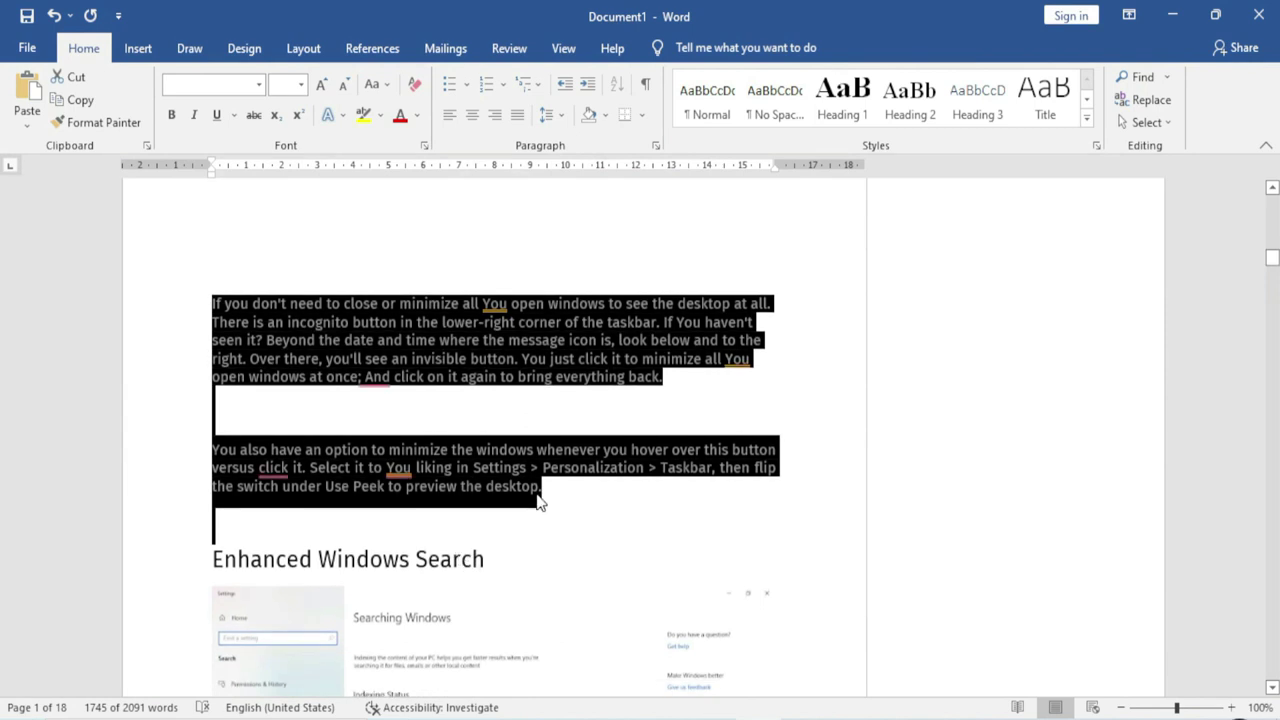
scroll(538, 502, "up", 1)
scroll(538, 500, "up", 2)
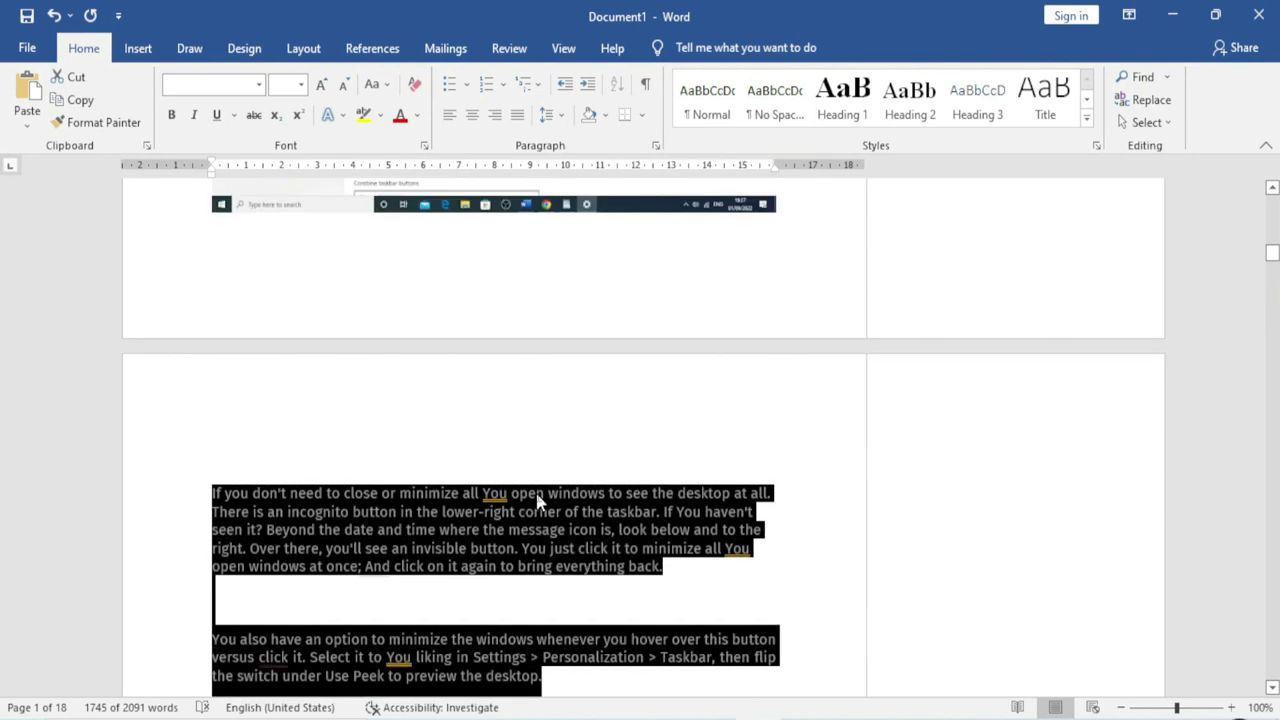
scroll(537, 491, "up", 3)
scroll(538, 500, "up", 3)
scroll(537, 500, "up", 4)
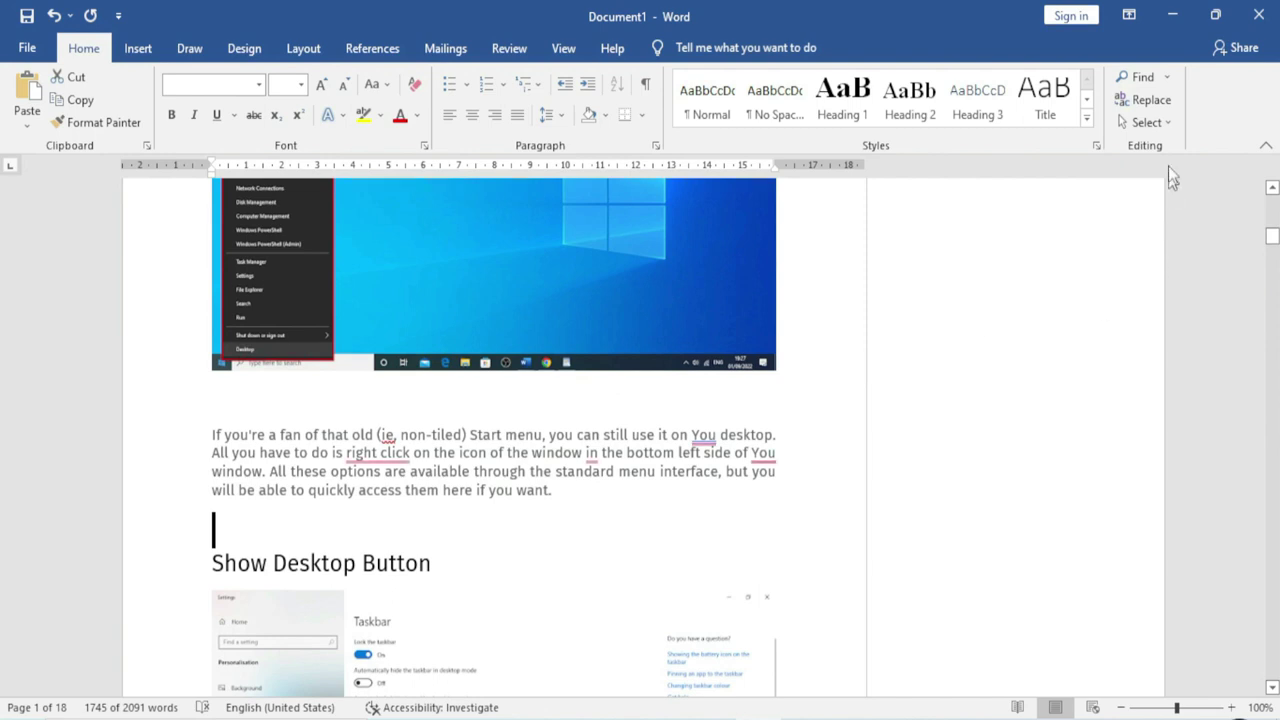
left_click(1160, 124)
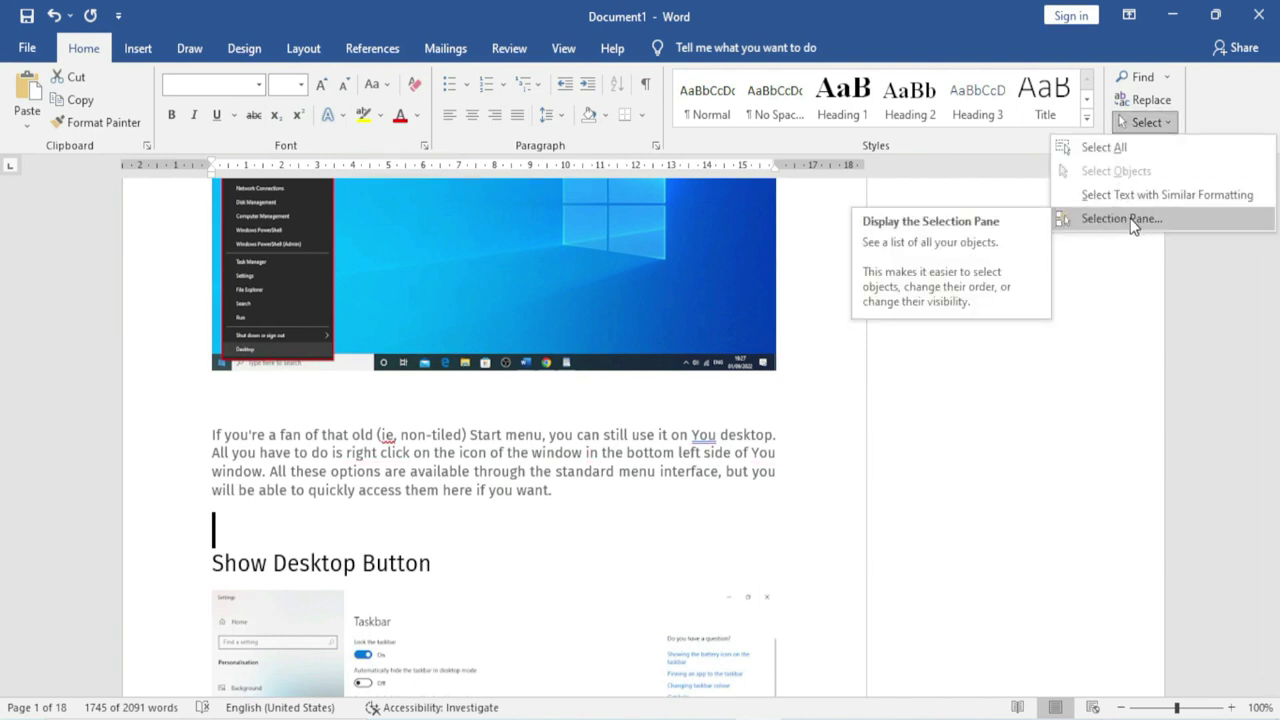
Step: Open the Selection Pane, rename Picture 1, and hide all objects
left_click(1100, 218)
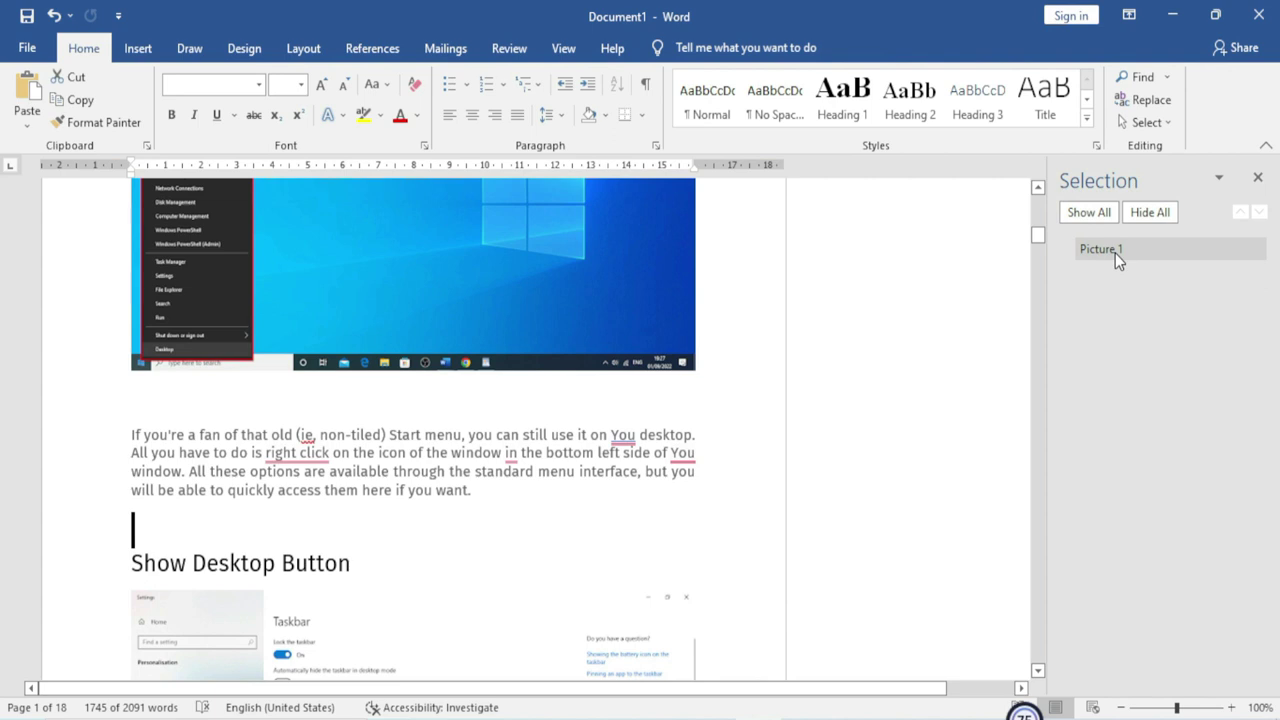
scroll(566, 498, "down", 3)
scroll(566, 498, "down", 4)
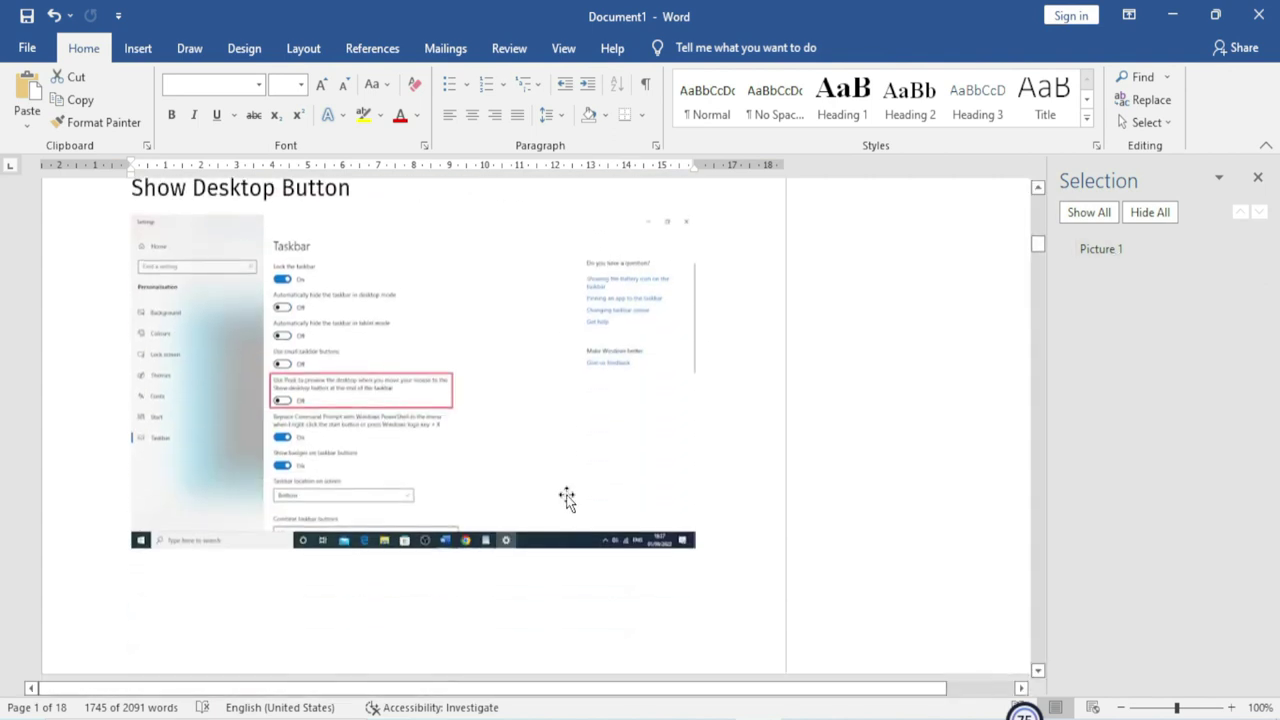
scroll(566, 498, "down", 4)
scroll(566, 498, "down", 3)
scroll(566, 498, "down", 6)
scroll(568, 495, "down", 6)
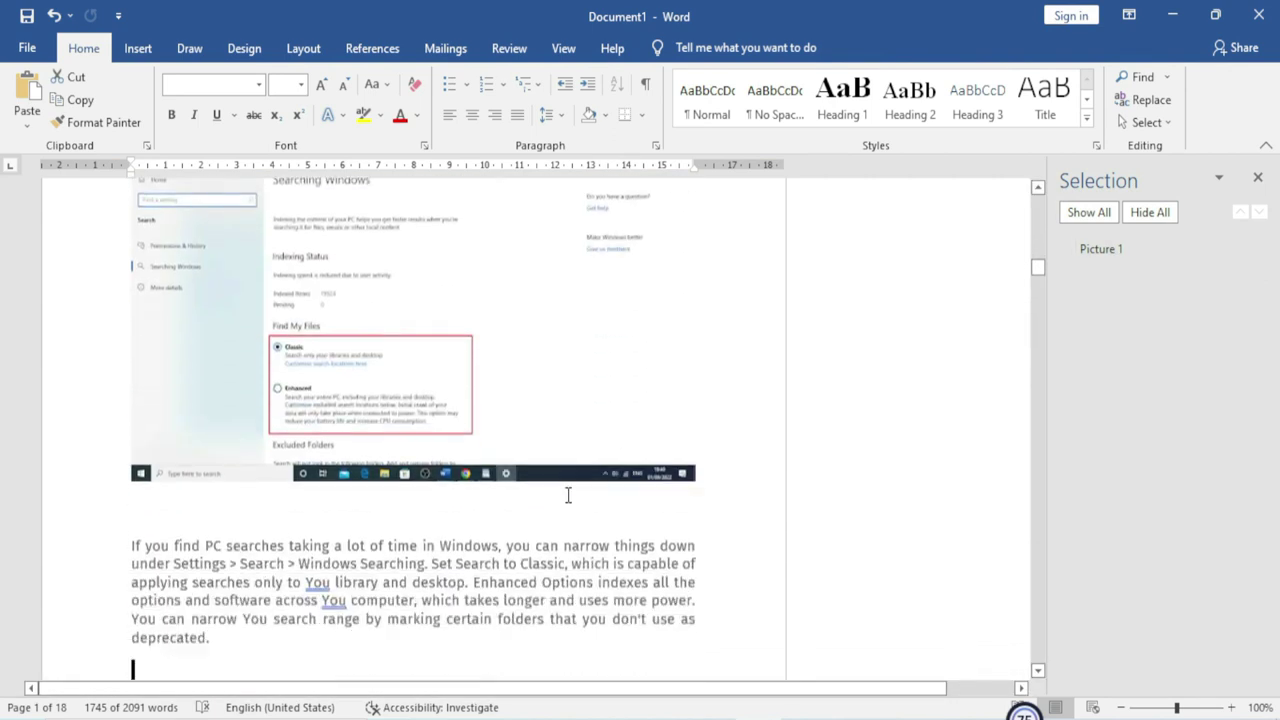
left_click(1127, 249)
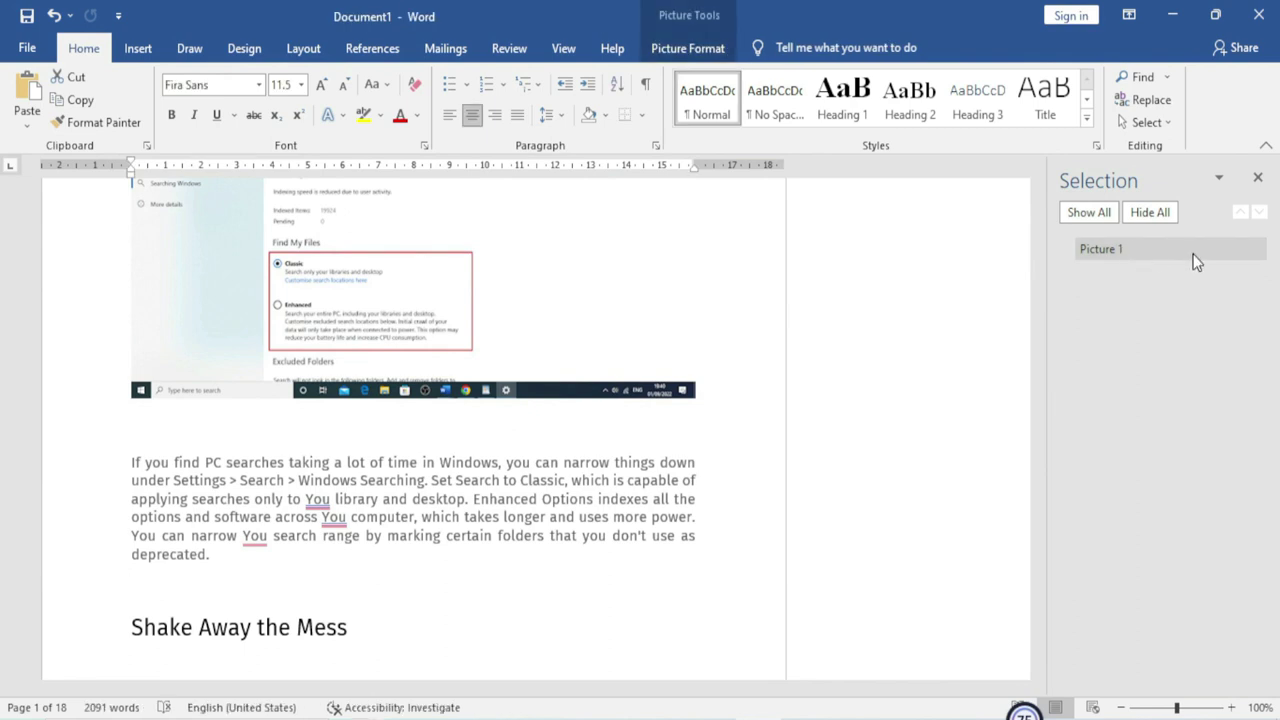
left_click(1133, 251)
left_click(1152, 213)
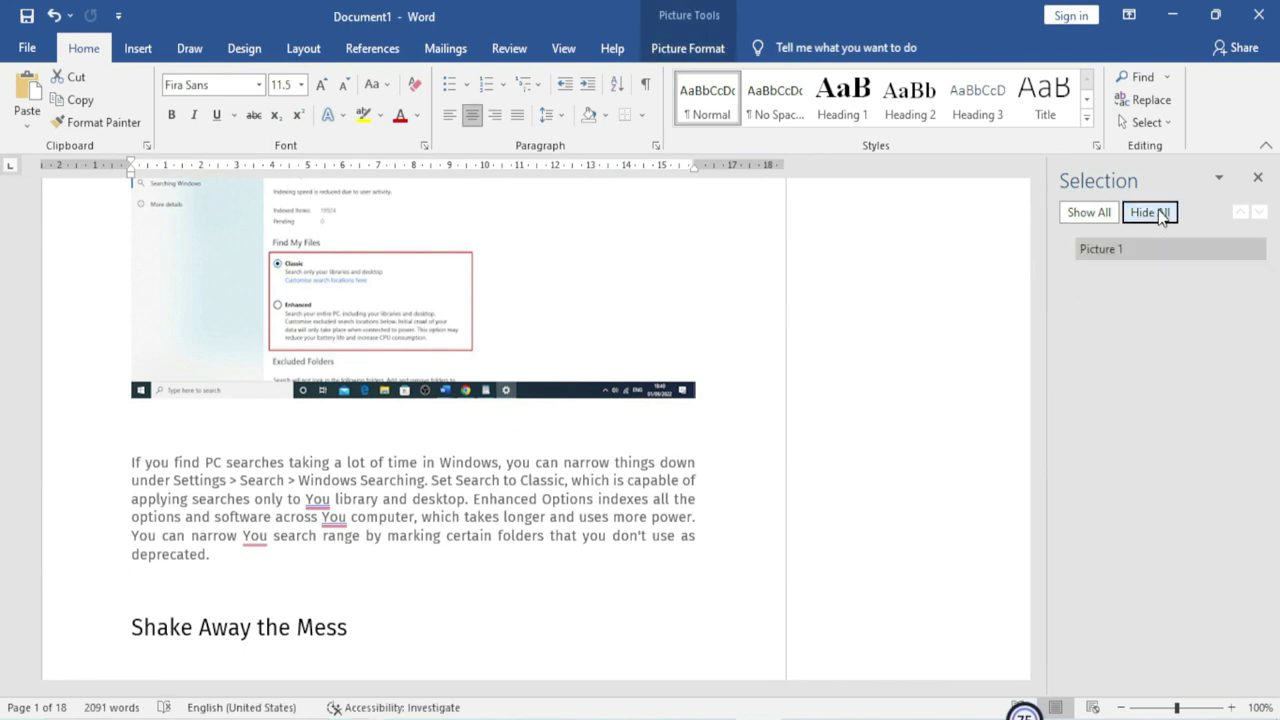
Step: On the Virtual Desktops page, select the AEI logo and then the blue rectangle
left_click(530, 460)
scroll(527, 456, "down", 5)
scroll(522, 462, "down", 8)
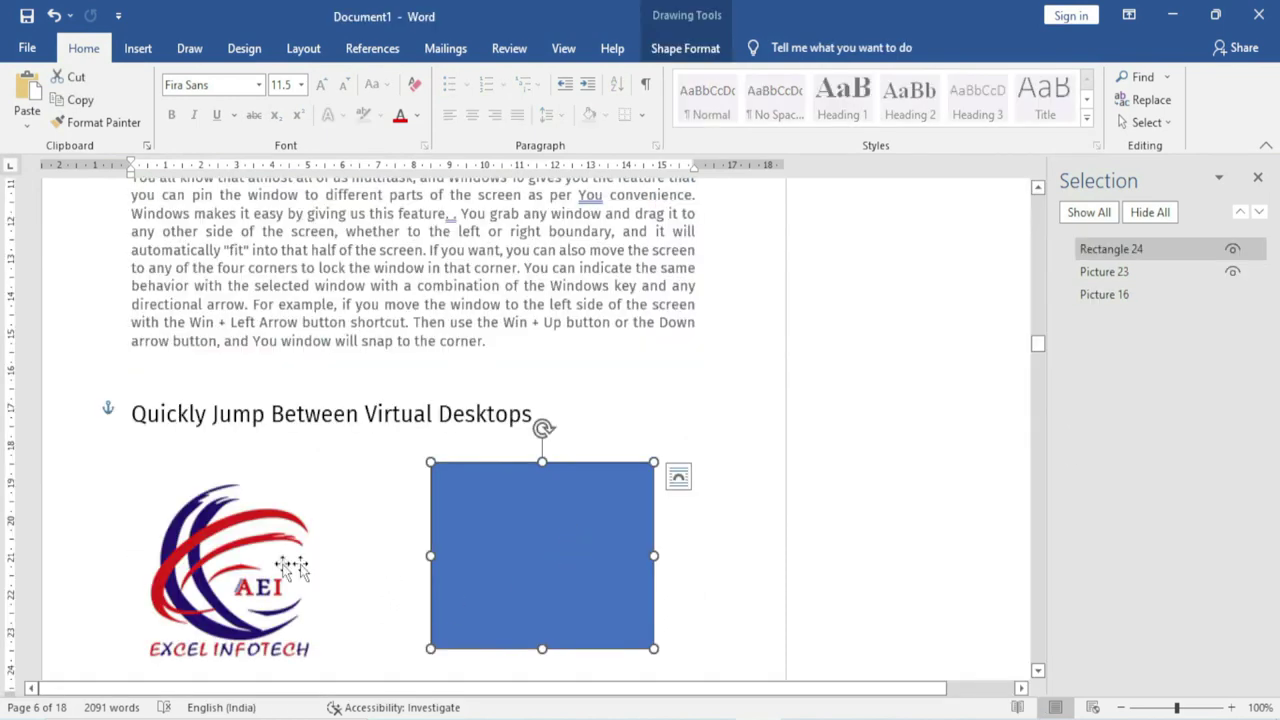
left_click(292, 568)
left_click(500, 540)
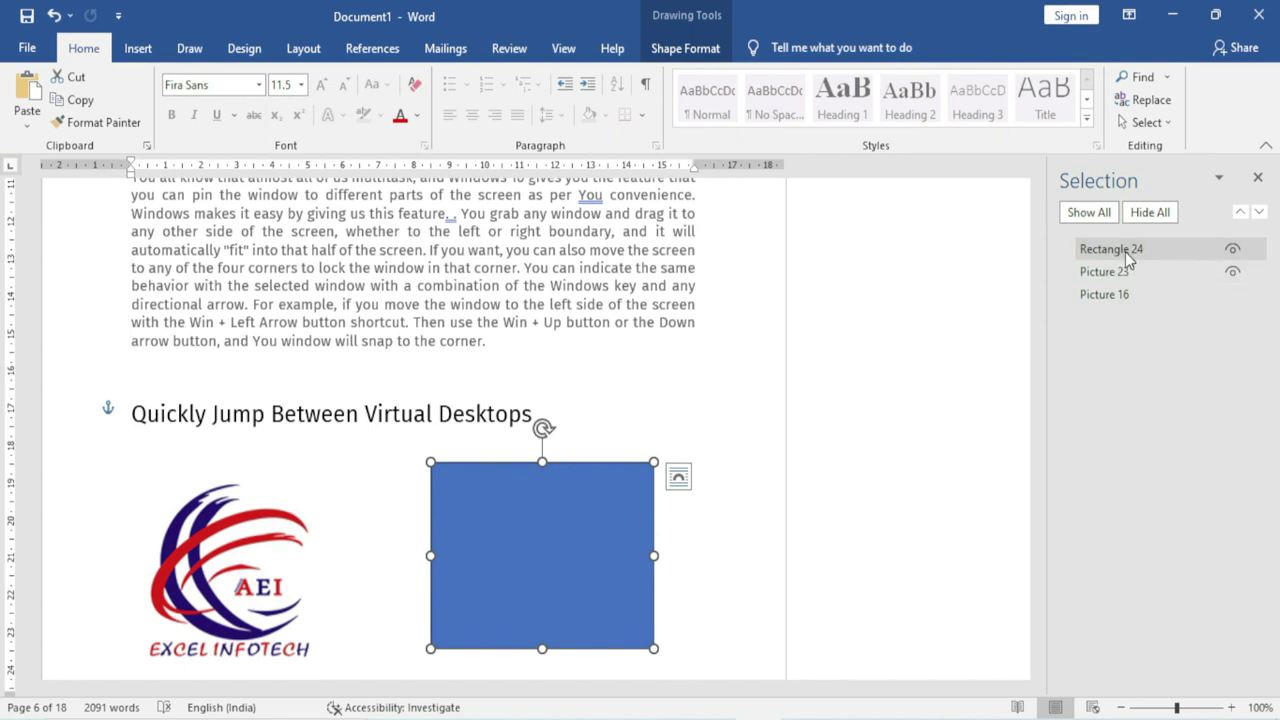
left_click(1232, 249)
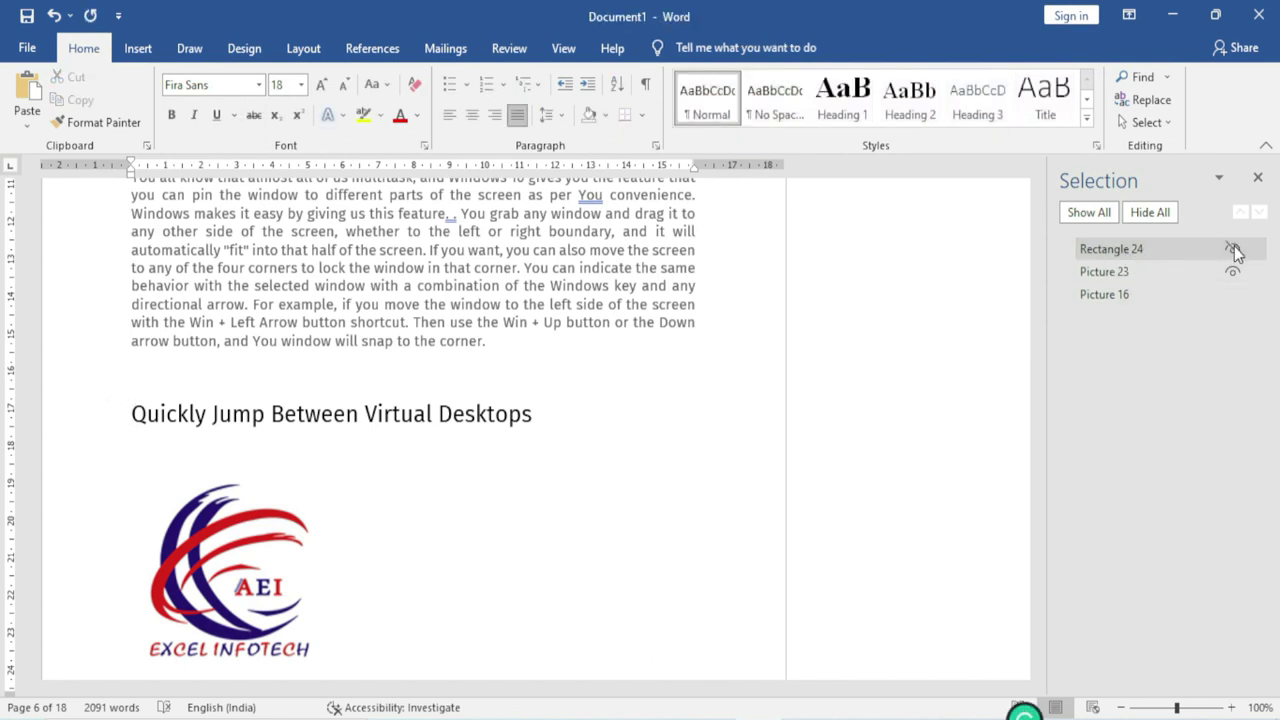
left_click(1233, 247)
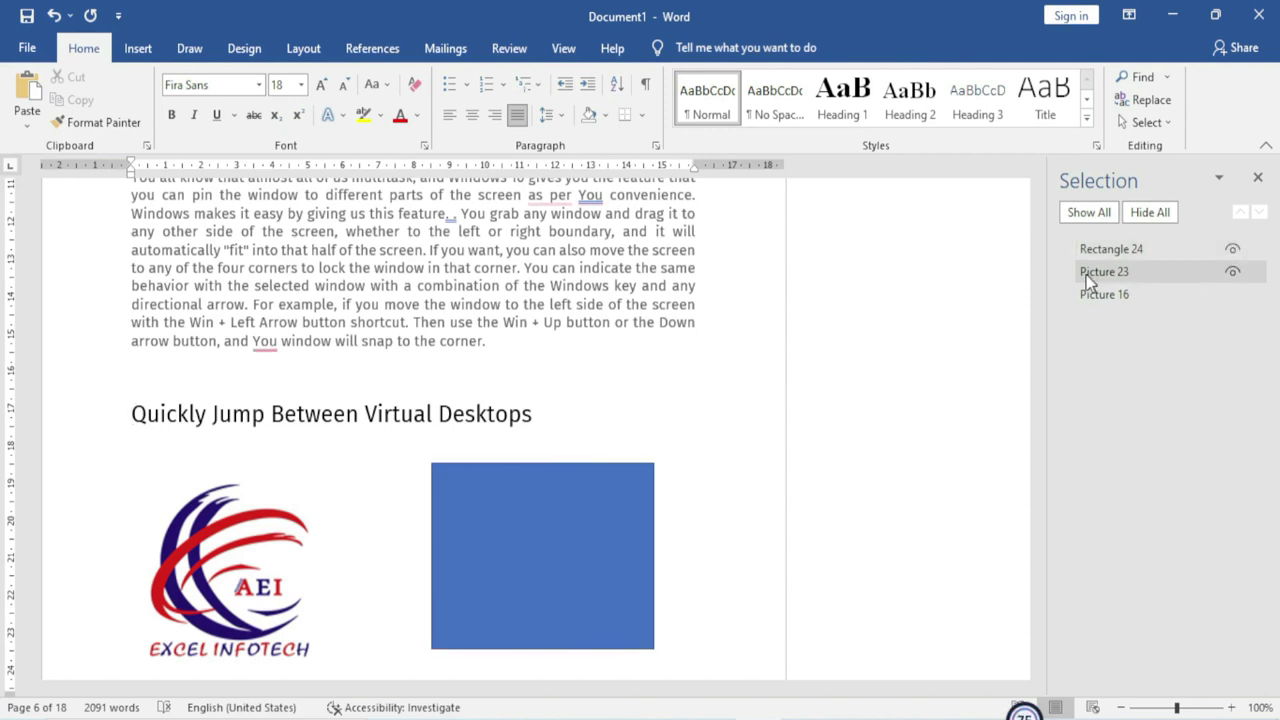
left_click(1232, 272)
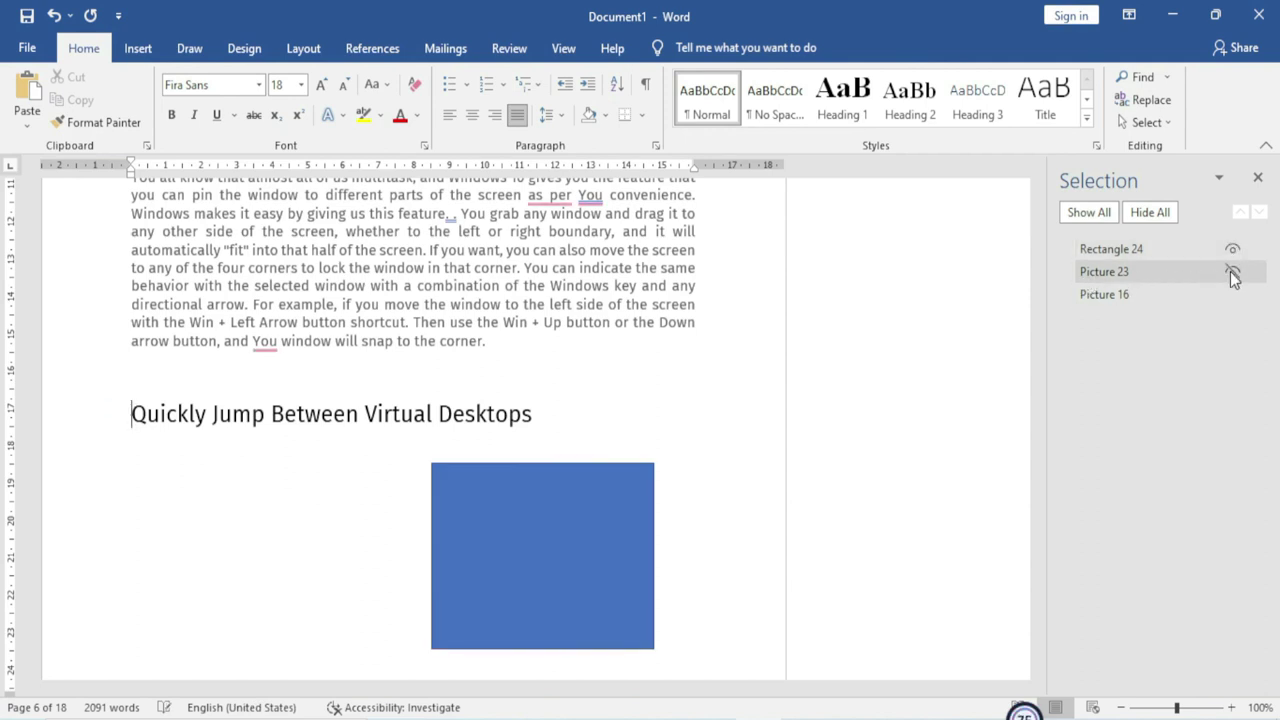
left_click(1232, 272)
left_click(1096, 297)
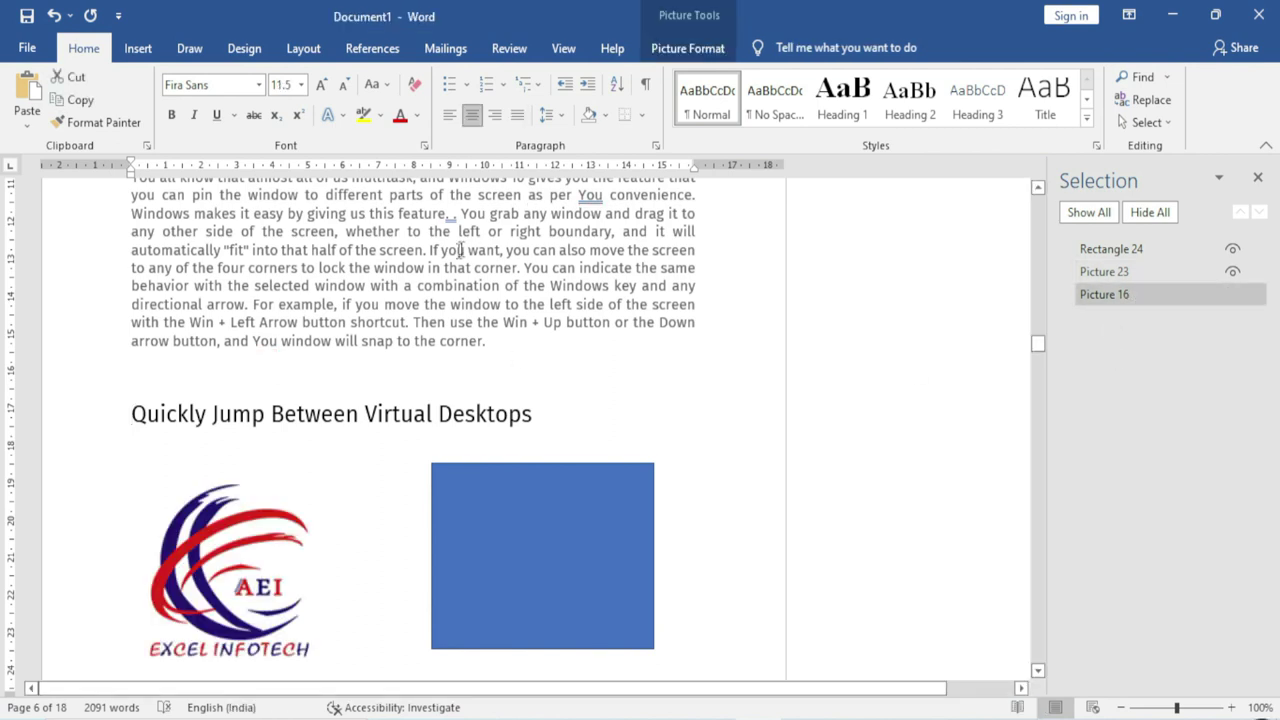
scroll(320, 286, "up", 3)
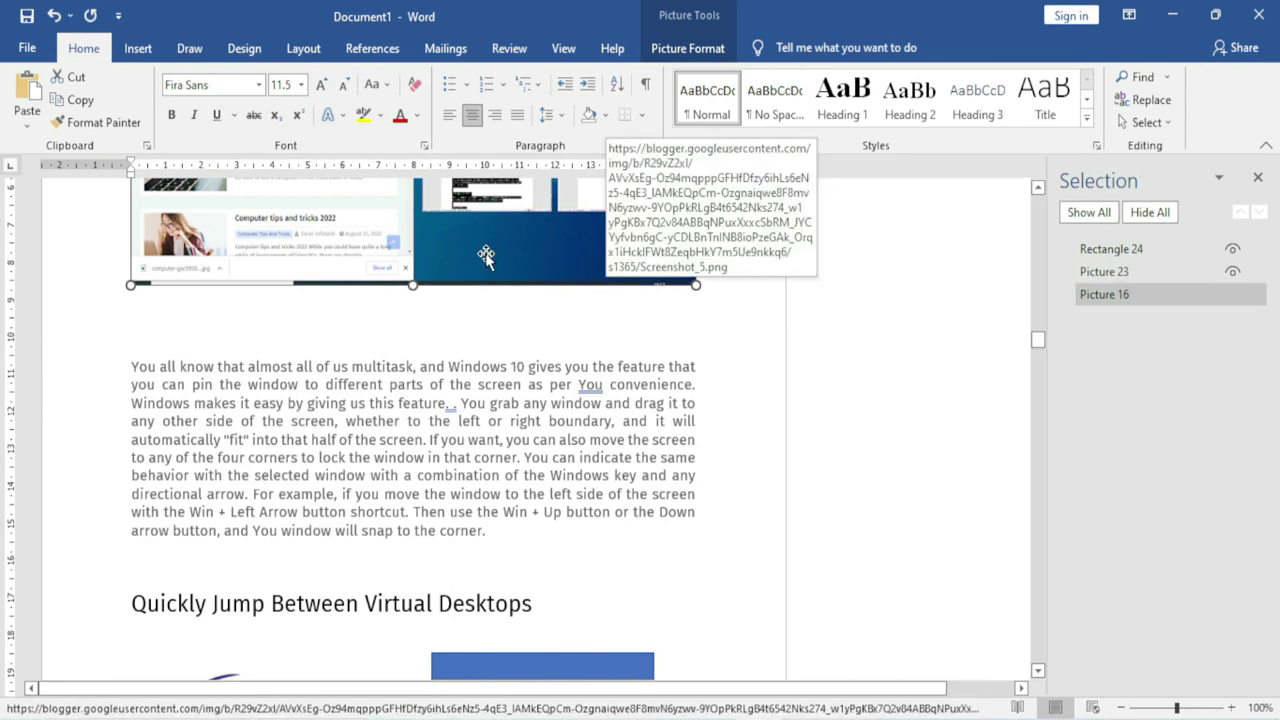
left_click(442, 333)
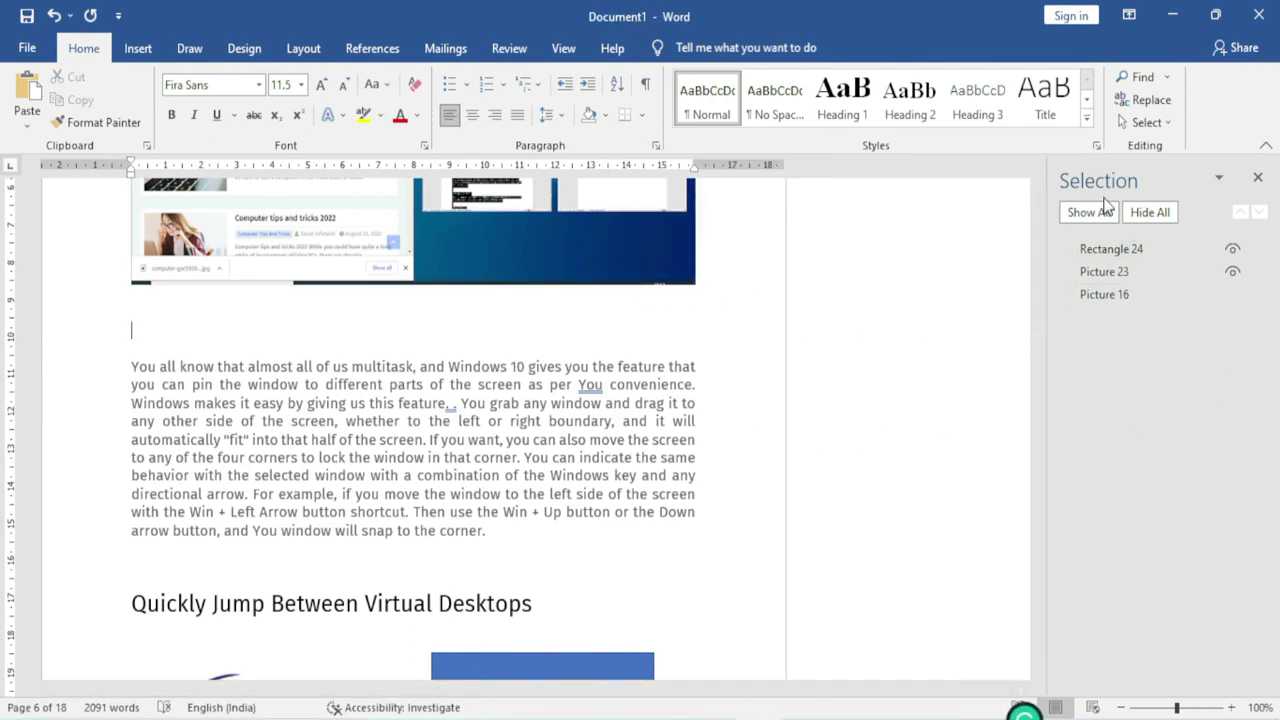
scroll(754, 457, "down", 3)
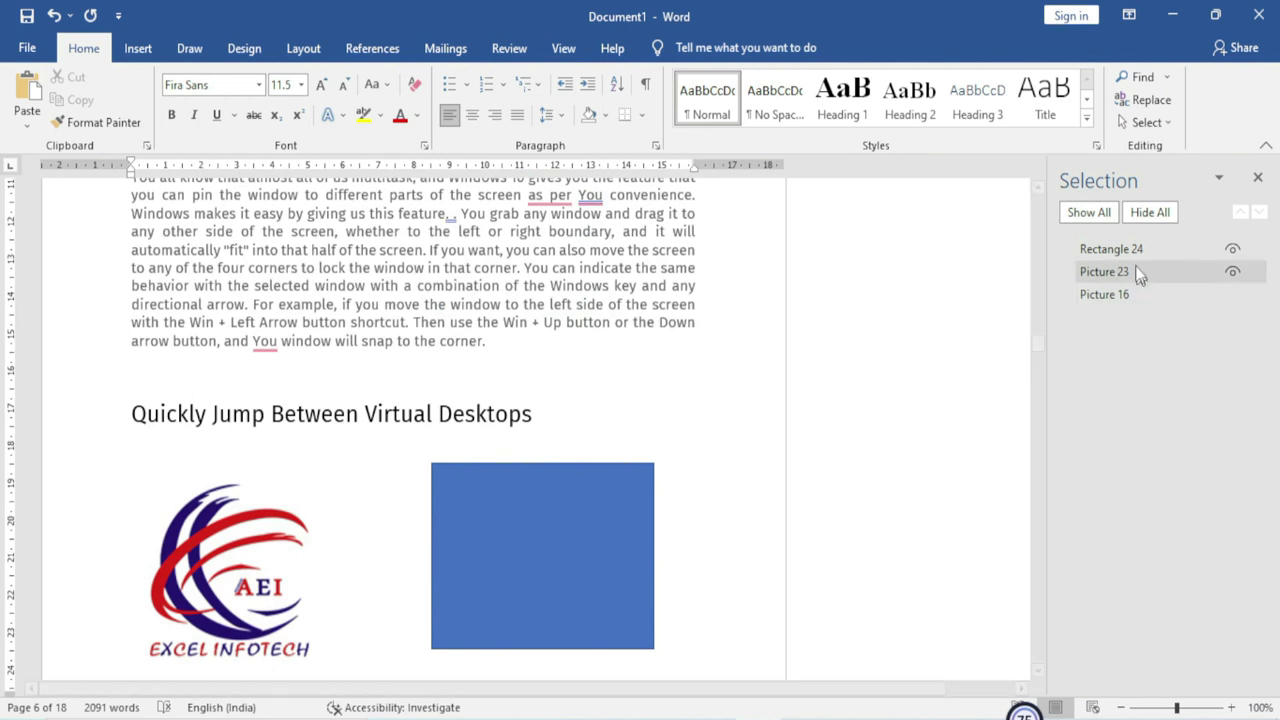
left_click(1140, 214)
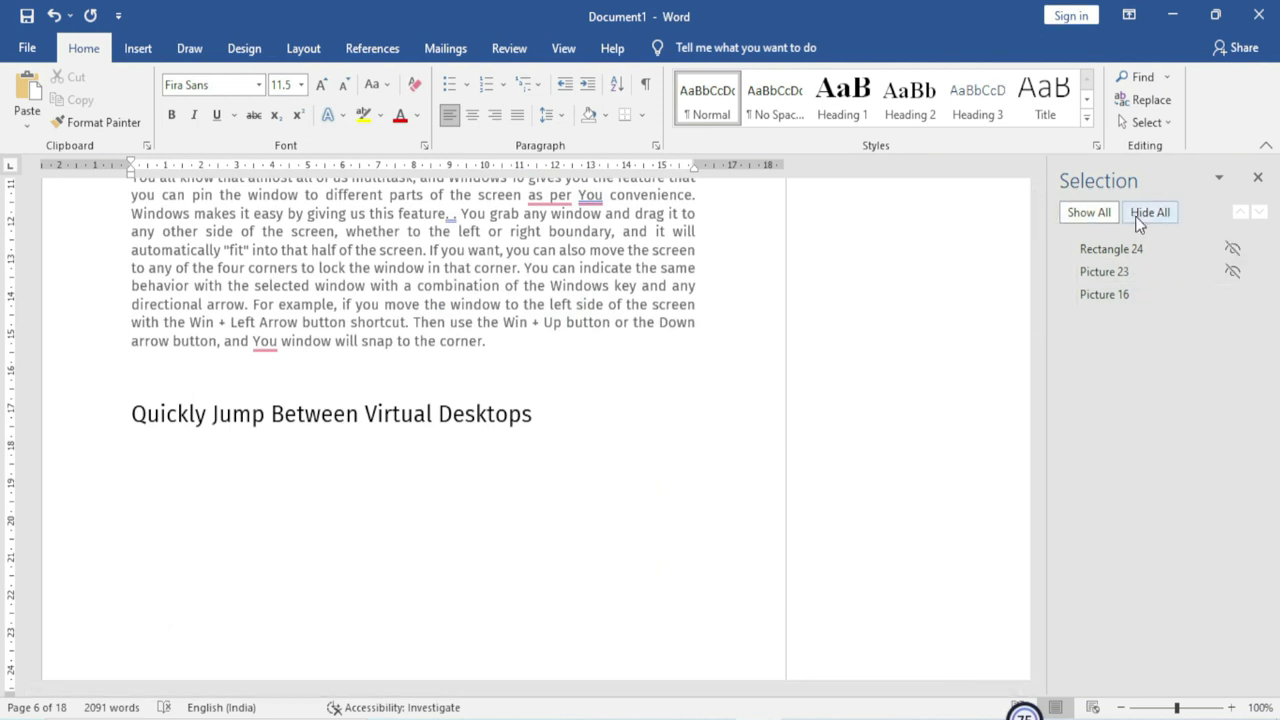
left_click(1089, 212)
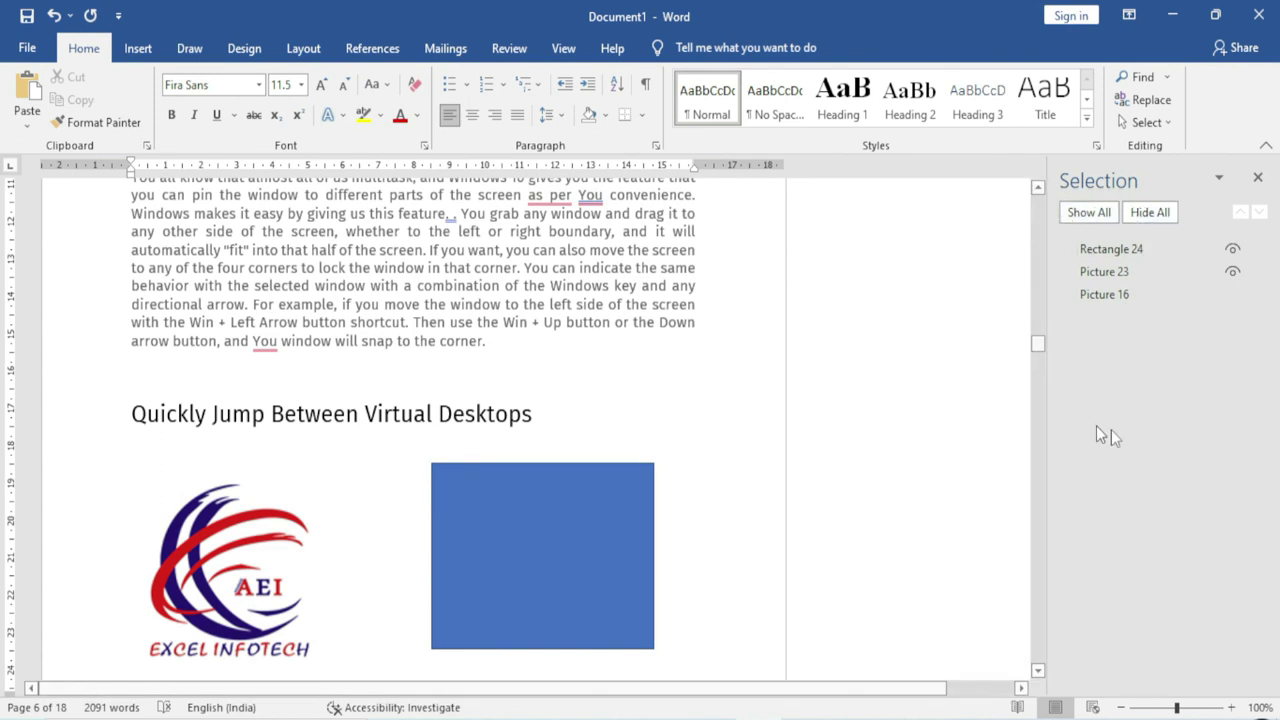